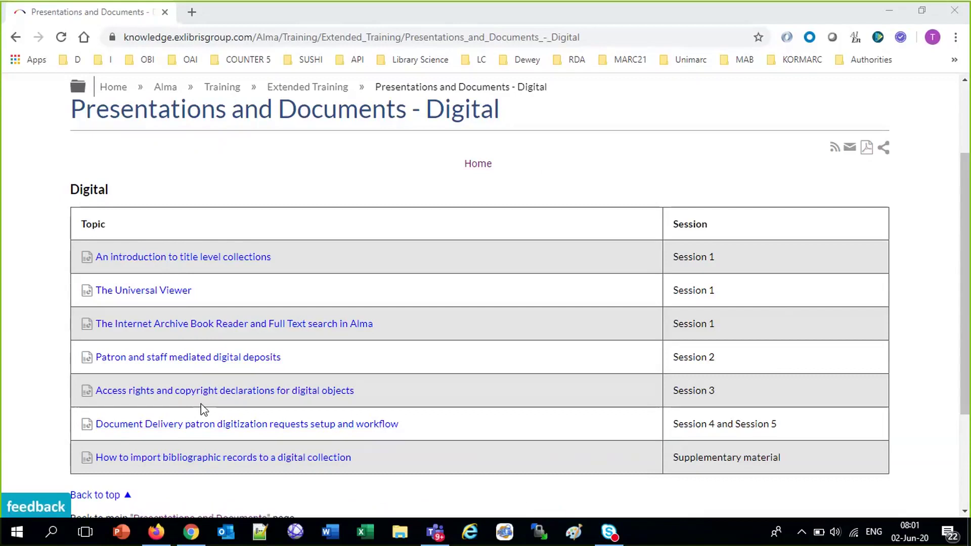
Download the Document Delivery patron digitization requests setup and workflow .pptx and open it in PowerPoint
left_click(157, 38)
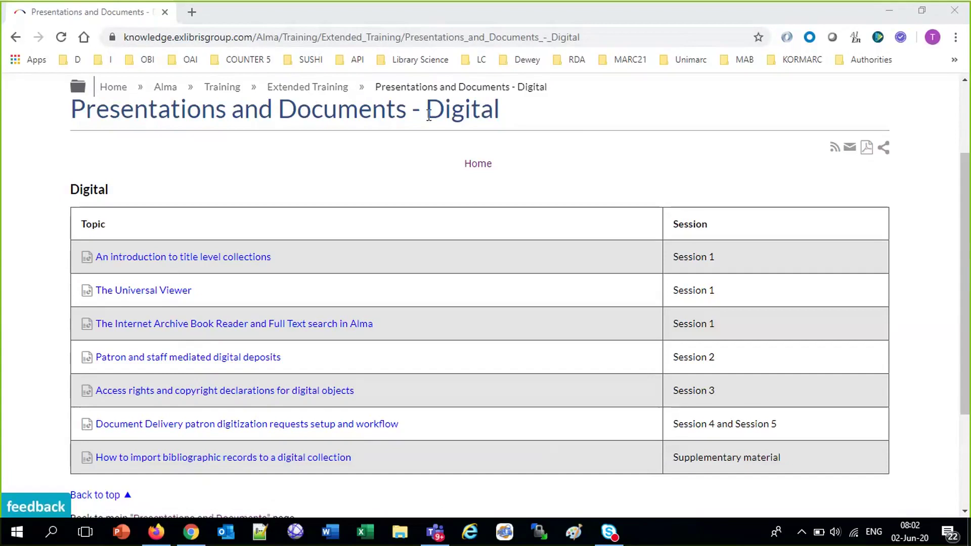
left_click(234, 428)
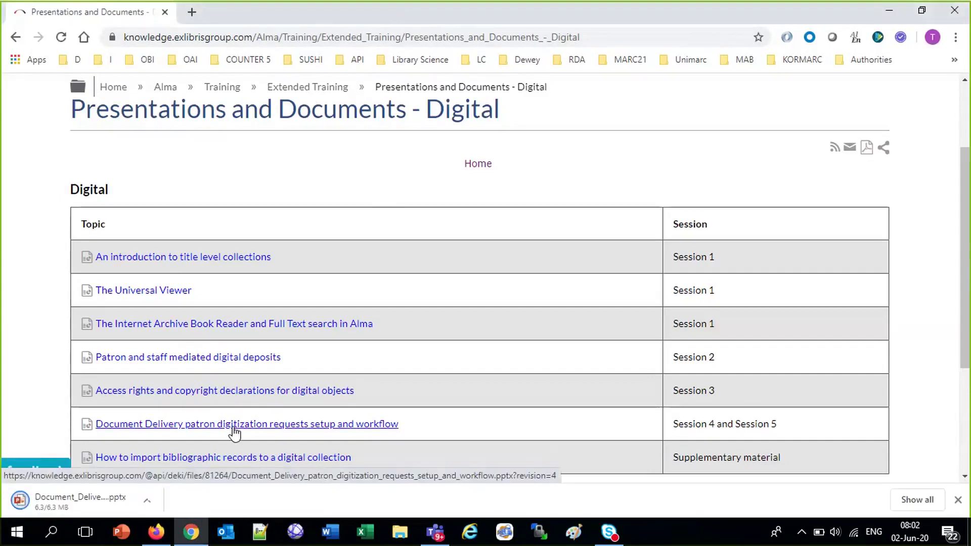
left_click(147, 502)
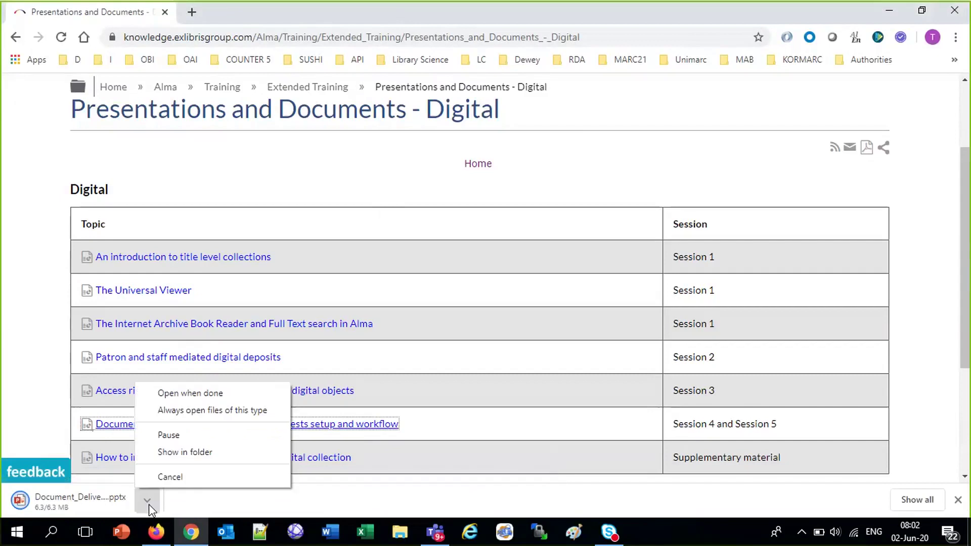
left_click(191, 394)
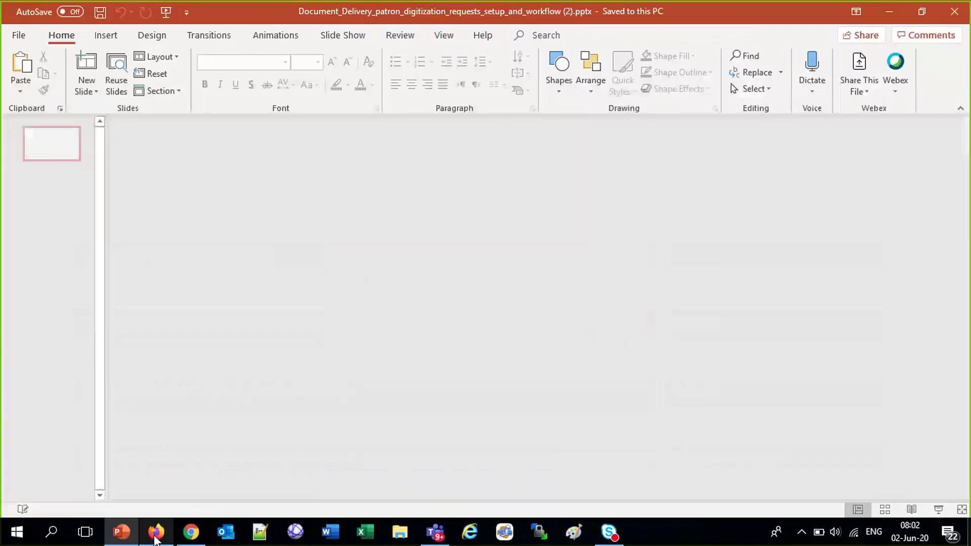
In Firefox, load the EU Demo Alma EU00 login page from the demo bookmarks folder
left_click(156, 540)
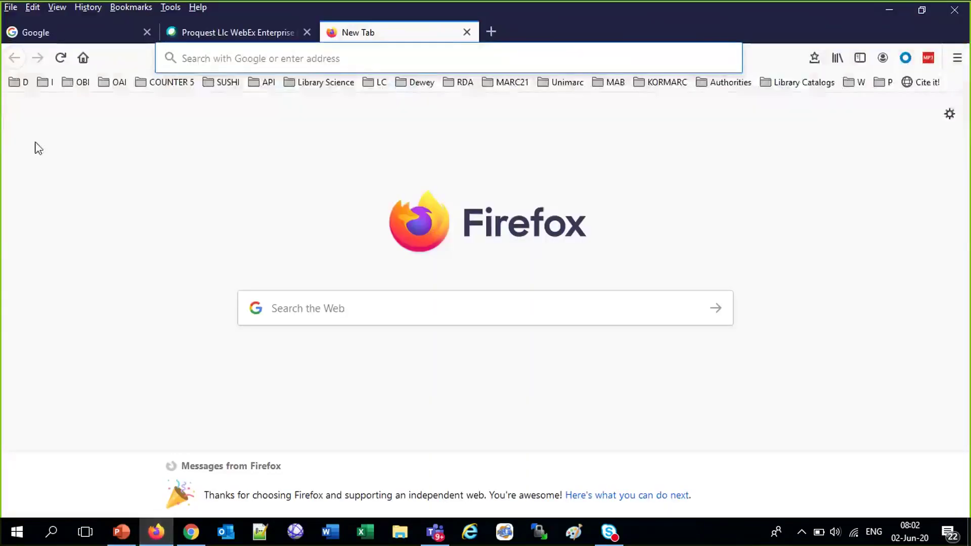
left_click(56, 36)
left_click(21, 82)
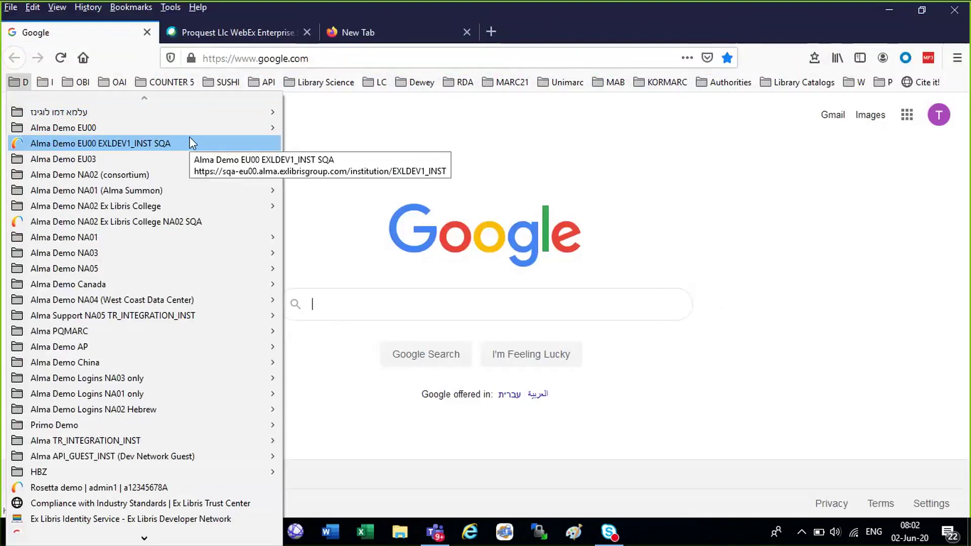
mouse_move(234, 124)
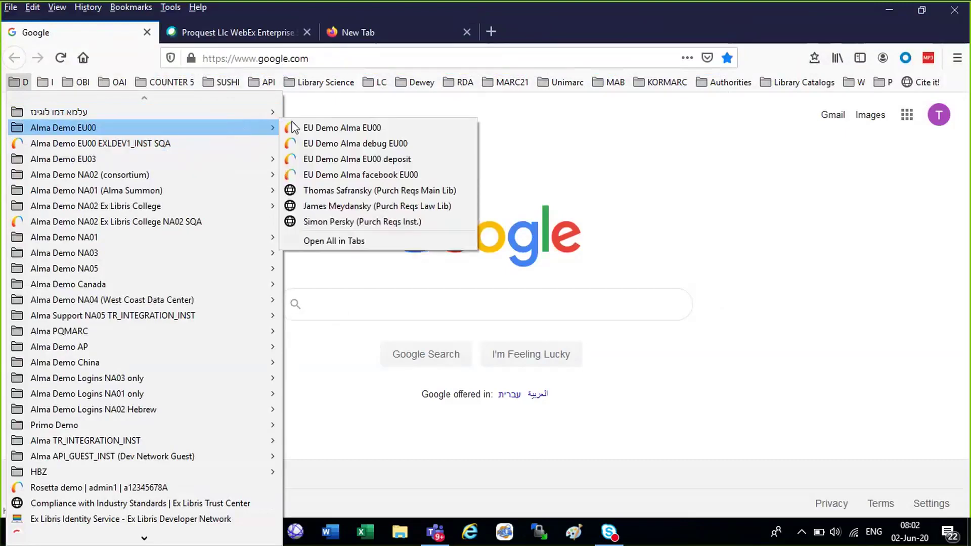
left_click(331, 124)
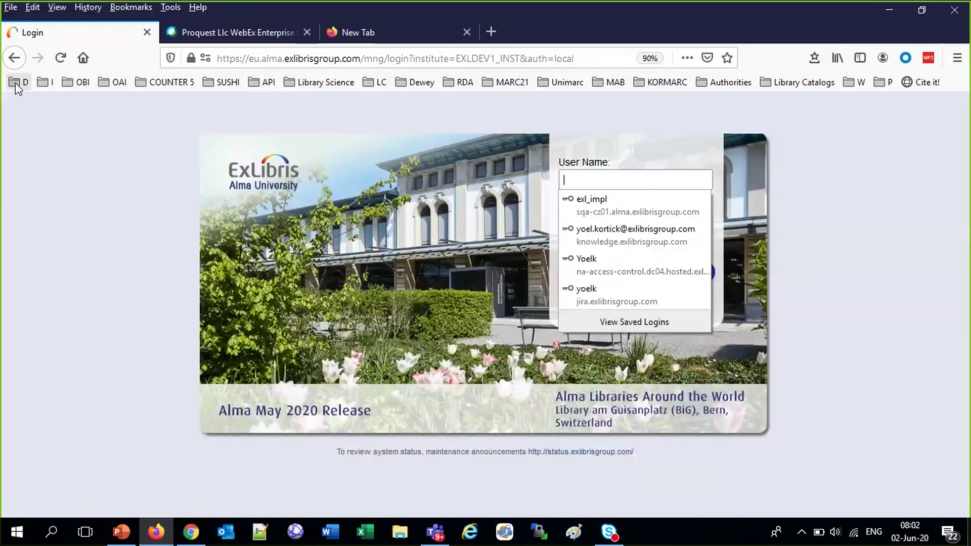
Fill in the demo user's credentials with the demo-login bookmarklet and log in
left_click(19, 82)
mouse_move(158, 118)
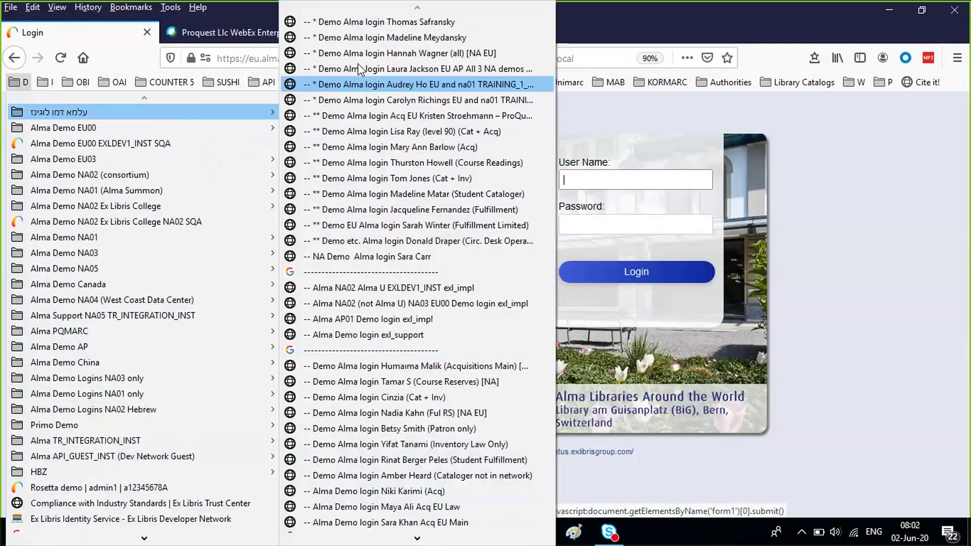
left_click(410, 53)
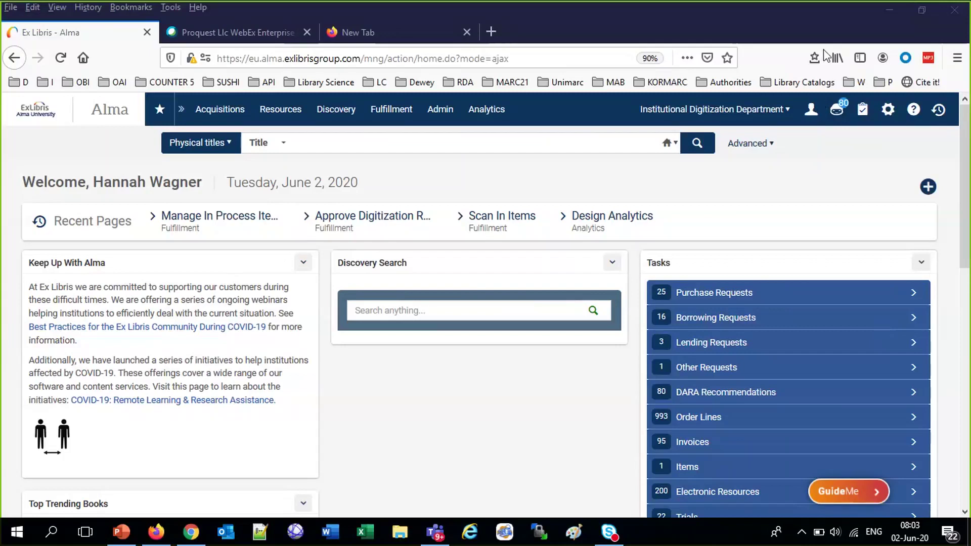
Open Digitization and Copyright Rules from the Fulfillment configuration menu
left_click(888, 112)
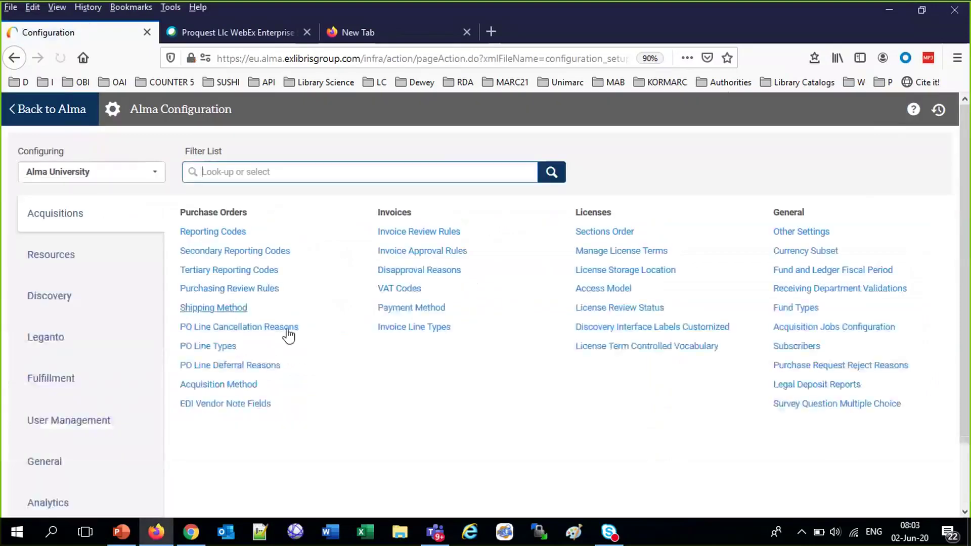
left_click(48, 386)
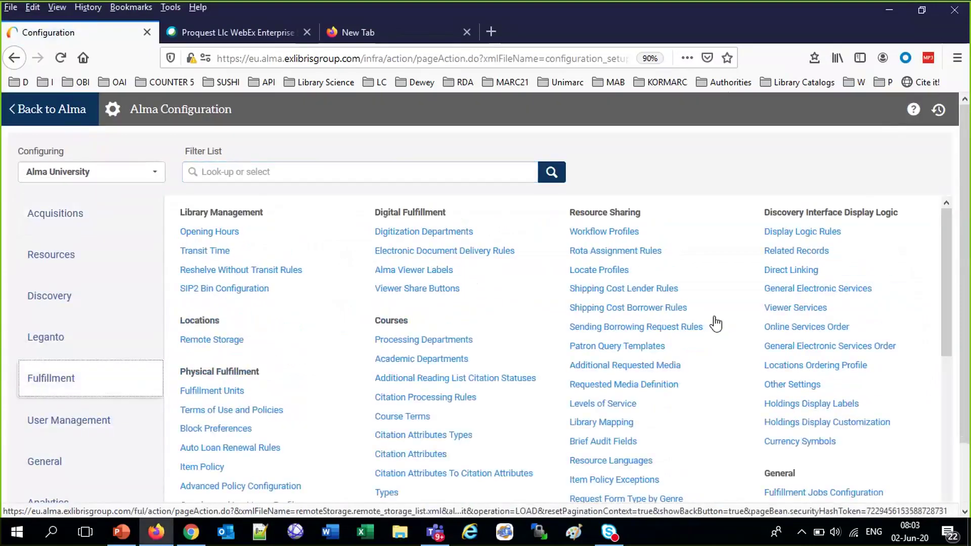
scroll(834, 336, "down", 10)
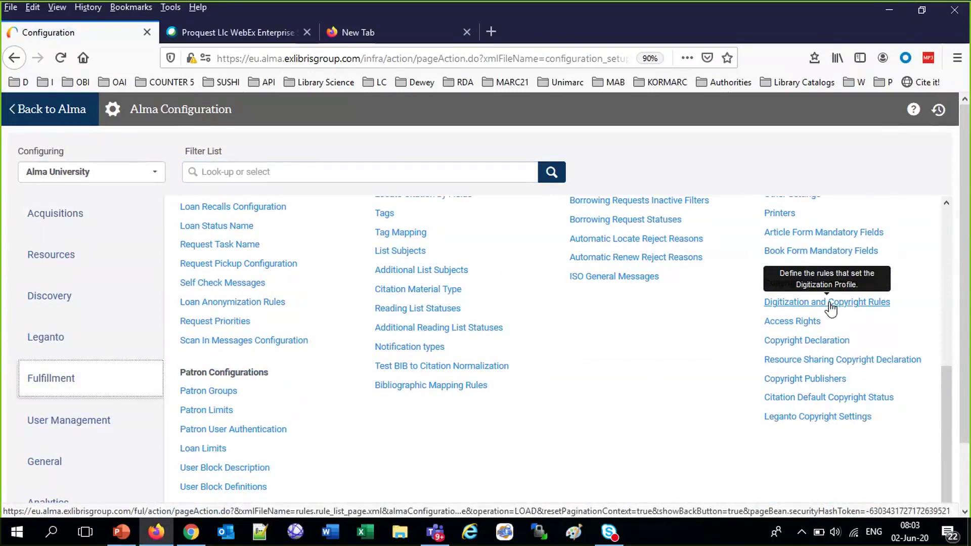
left_click(831, 304)
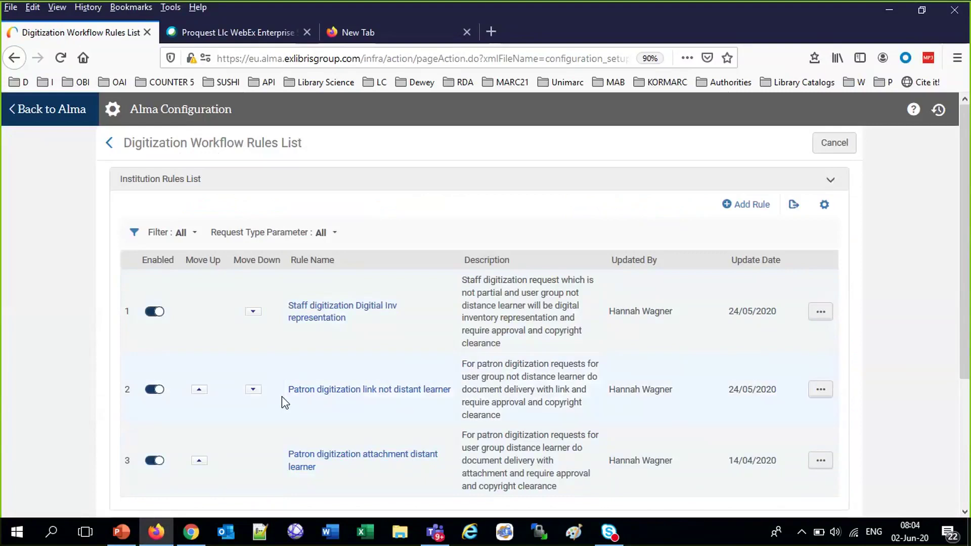
Set the 'Patron digitization link not distant learner' rule's target to 'Document delivery - attachment' and save
left_click(821, 390)
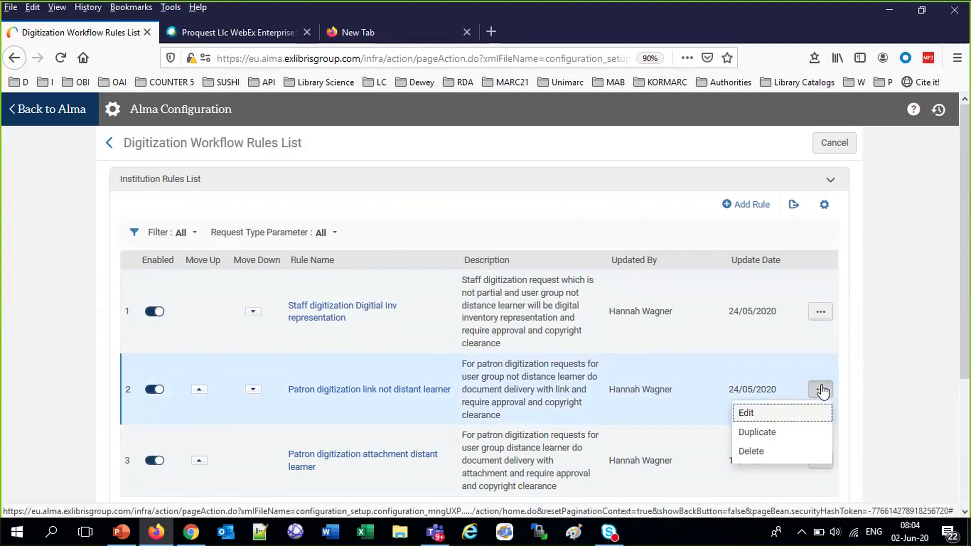
left_click(754, 414)
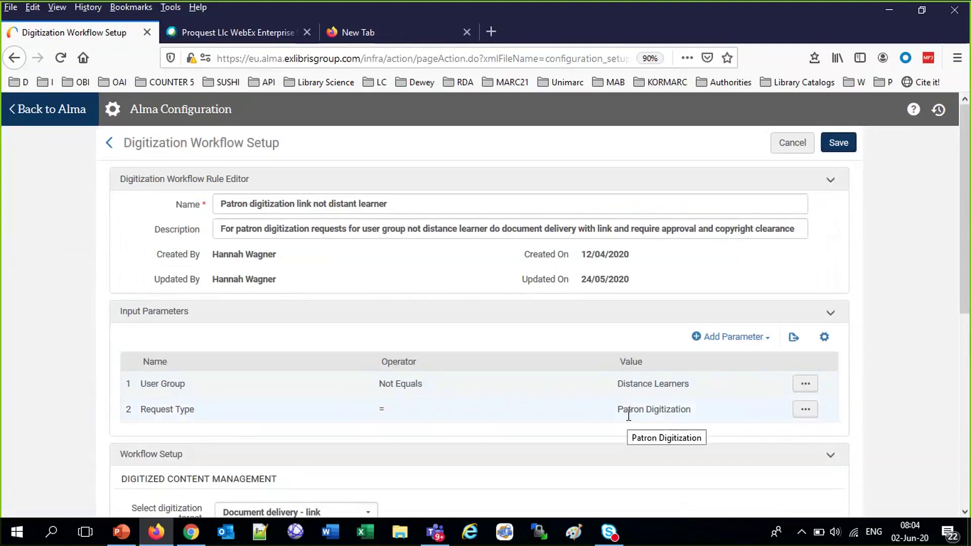
scroll(630, 418, "down", 2)
scroll(568, 404, "down", 1)
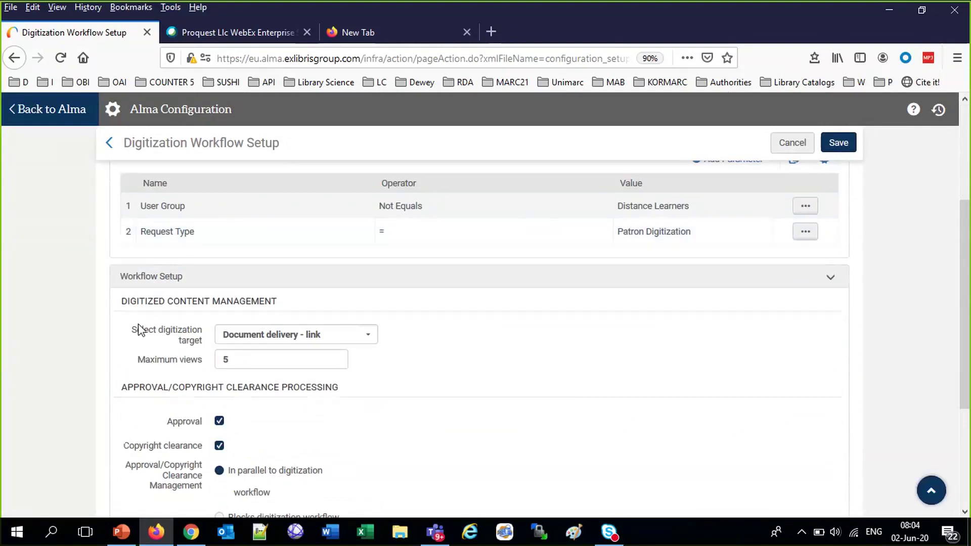
left_click(369, 337)
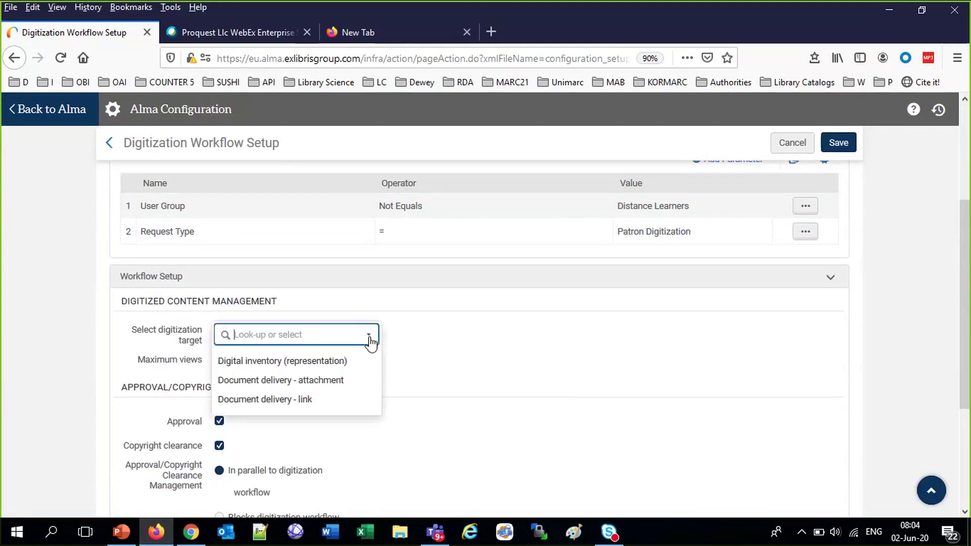
left_click(312, 382)
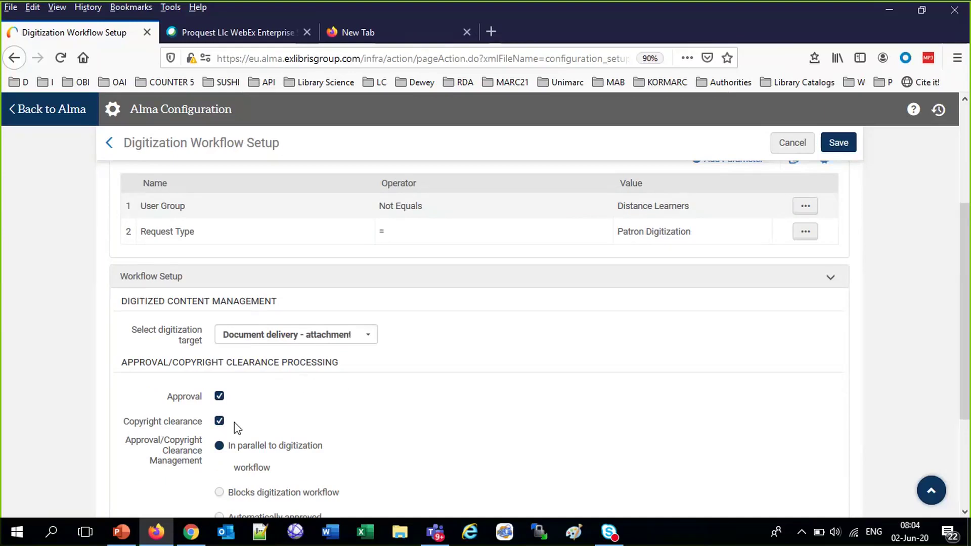
scroll(525, 432, "down", 3)
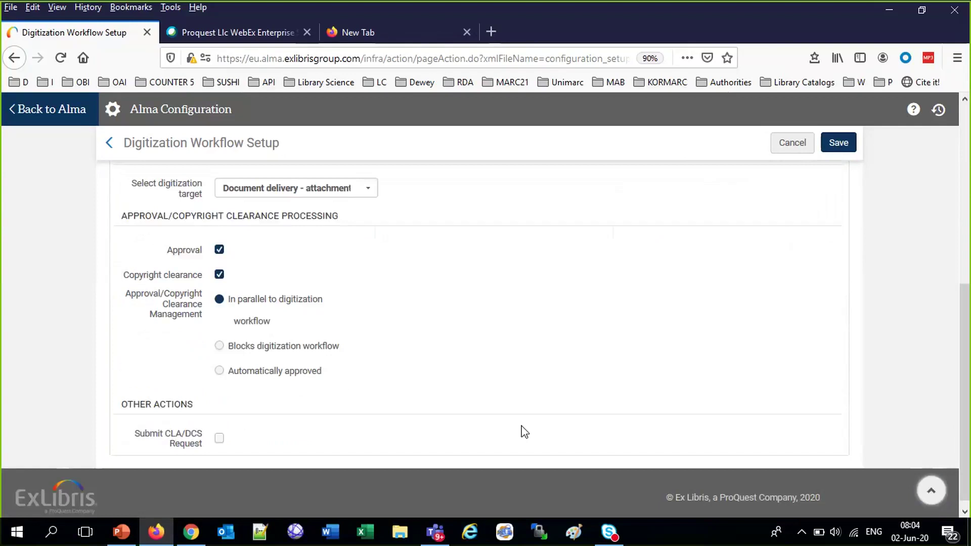
scroll(525, 431, "up", 6)
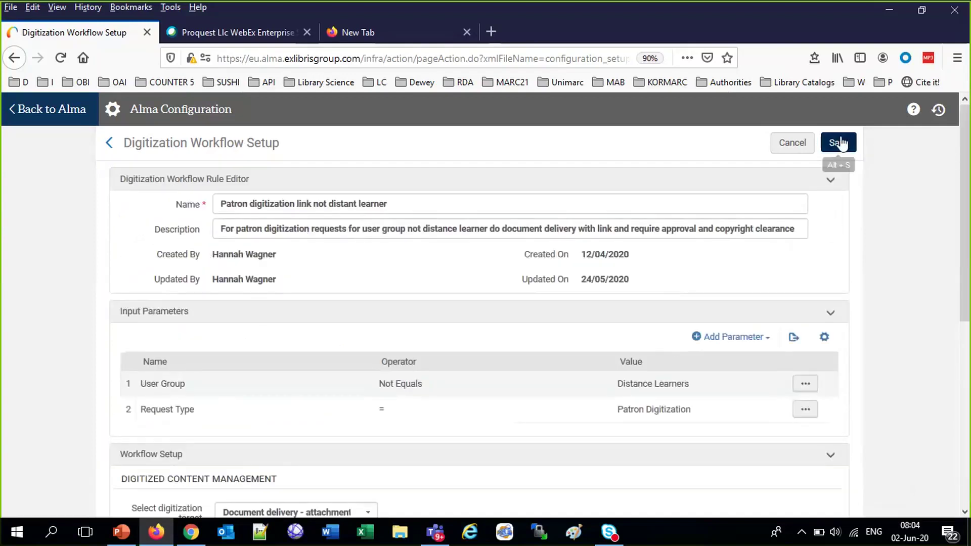
left_click(840, 144)
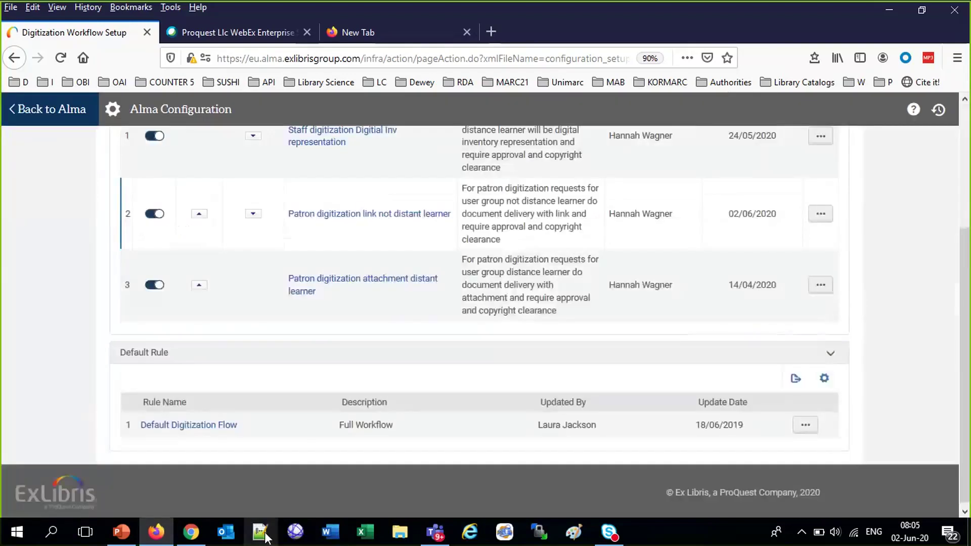
Write 'Not a distance learber gets attachment' in a new Notepad++ tab, then go back to Alma's rules list
left_click(263, 535)
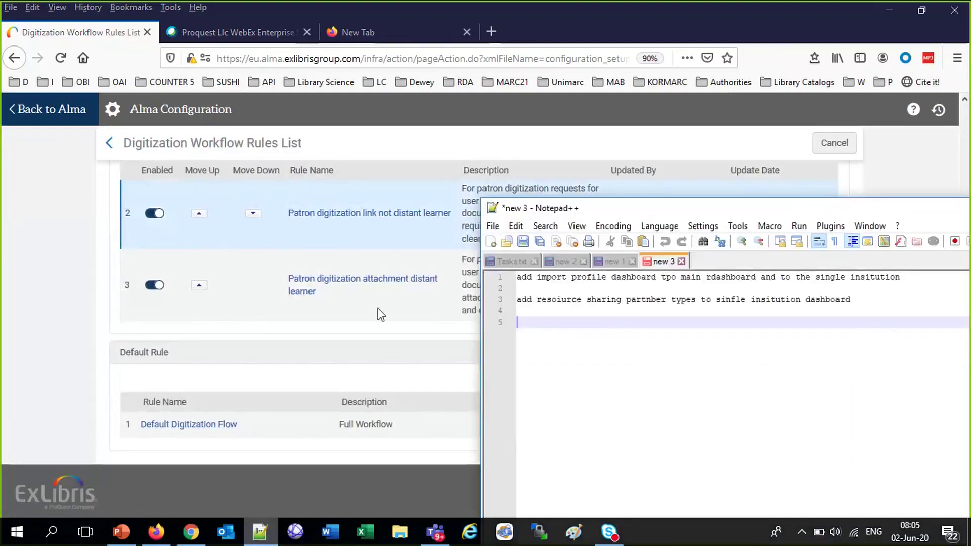
left_click(493, 242)
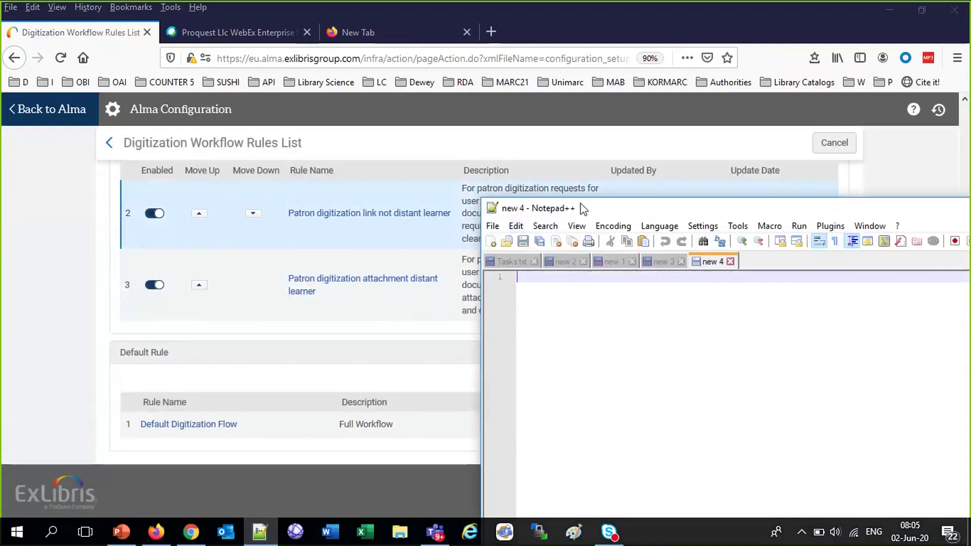
type("Not a di")
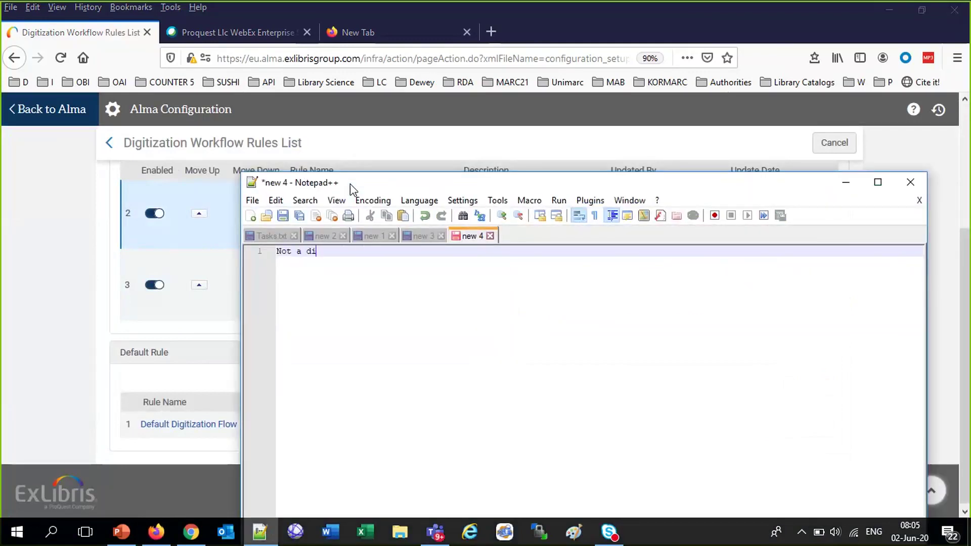
type("stance learber gets attachment")
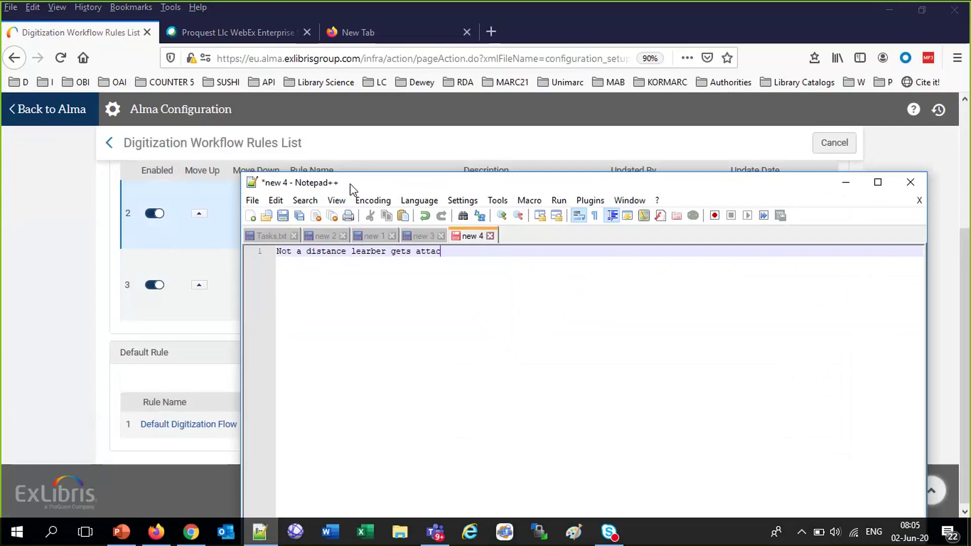
key("Return")
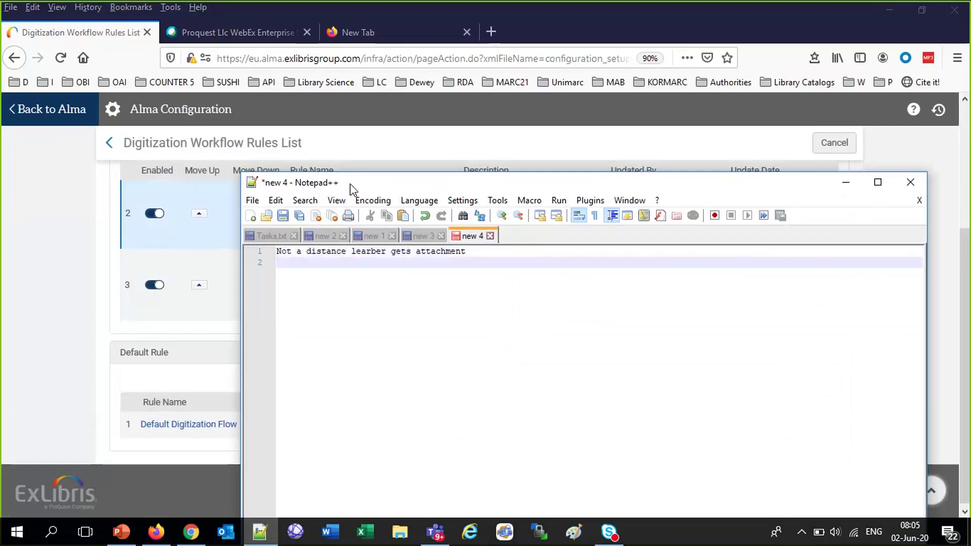
left_click(32, 259)
scroll(878, 236, "up", 3)
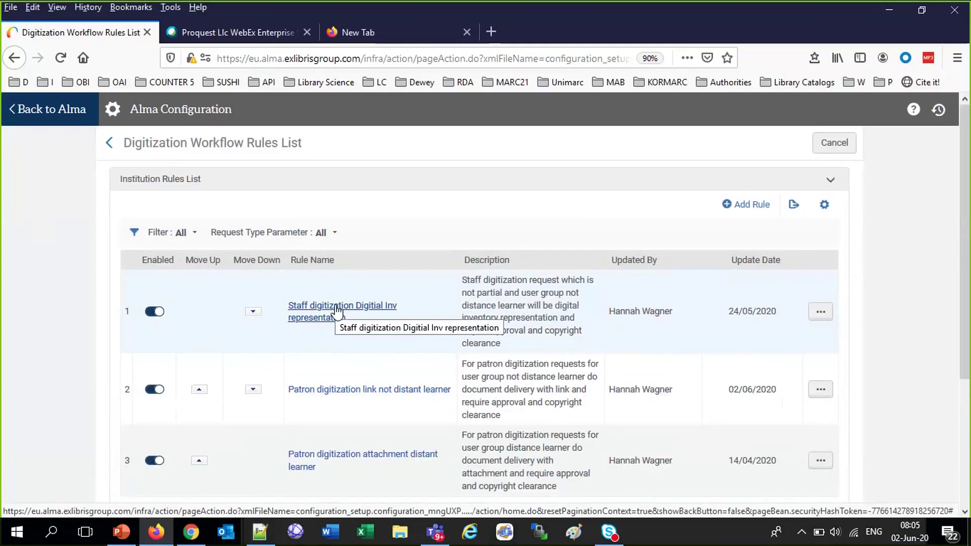
left_click(821, 312)
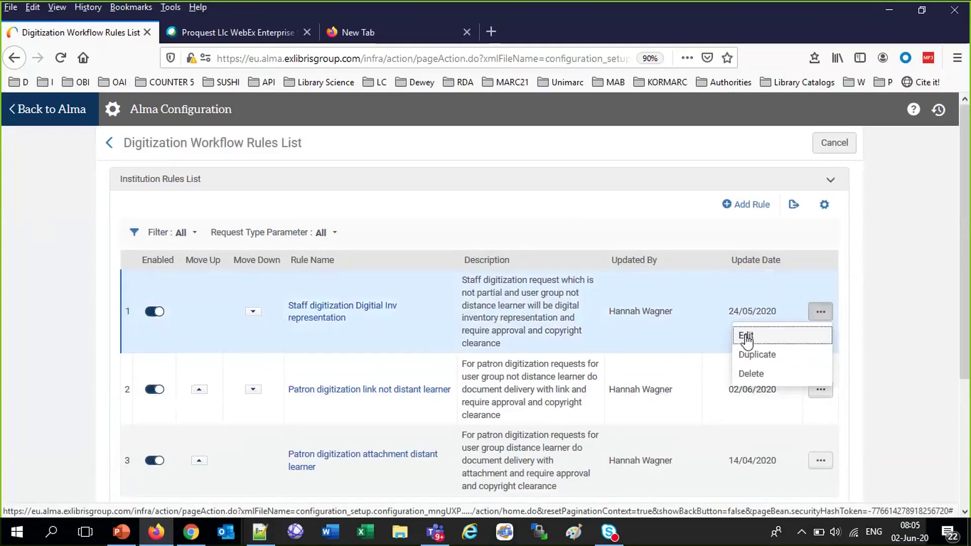
left_click(744, 337)
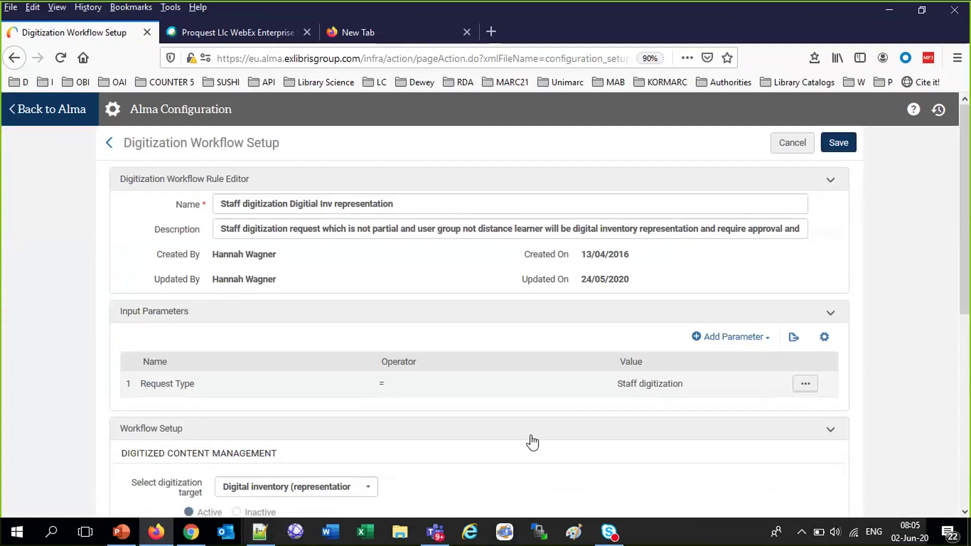
scroll(418, 439, "down", 4)
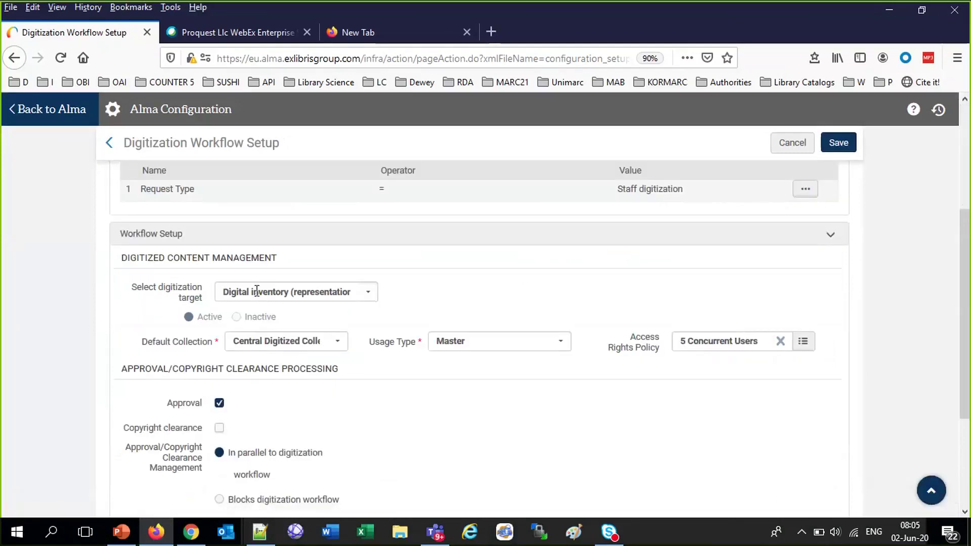
left_click(371, 296)
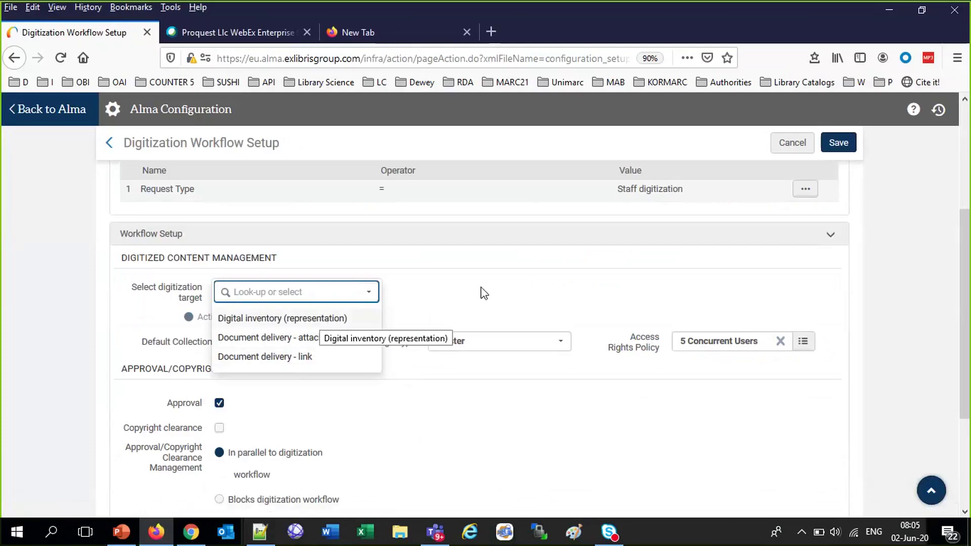
key("Return")
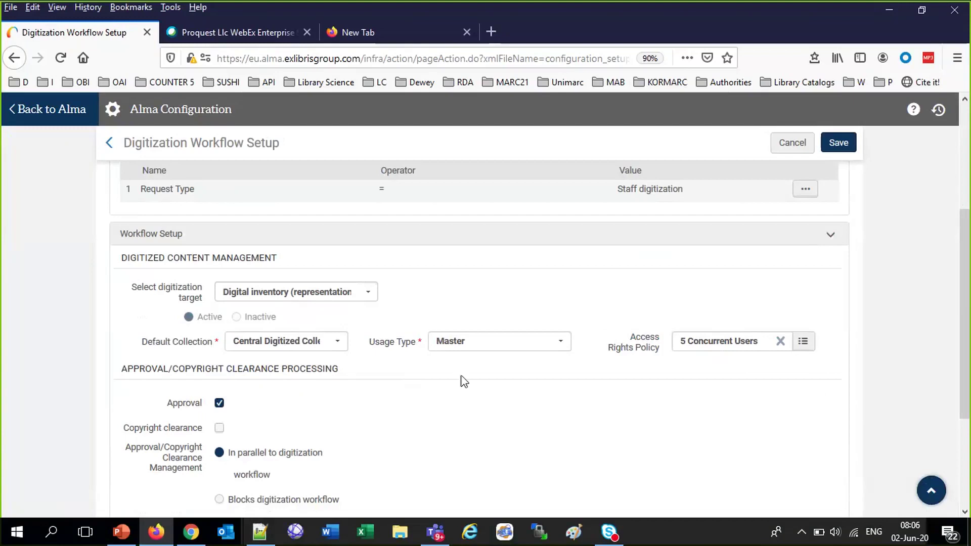
scroll(464, 382, "up", 4)
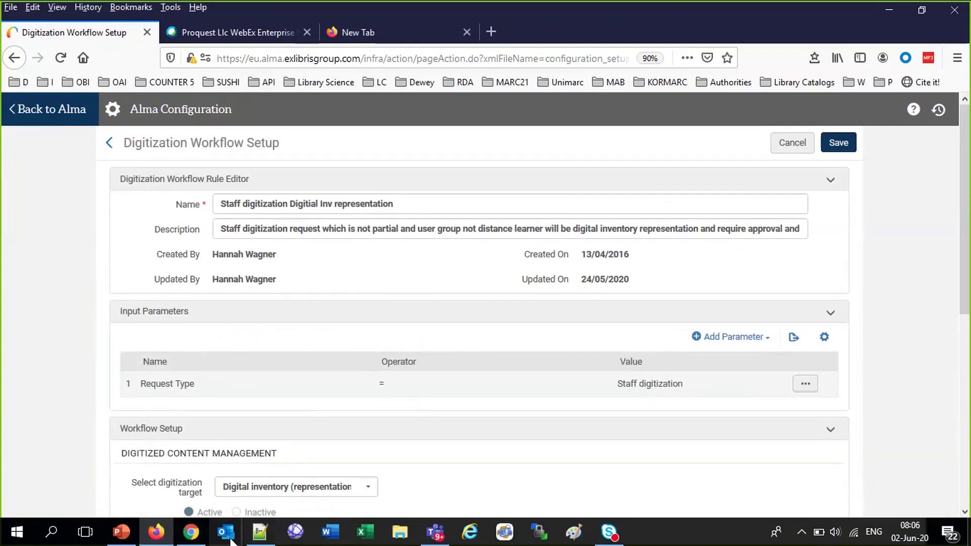
Note that staff requests go into 'Central Digitized Collection', and prefix line 1 with 'Patron digitization request'
left_click(258, 533)
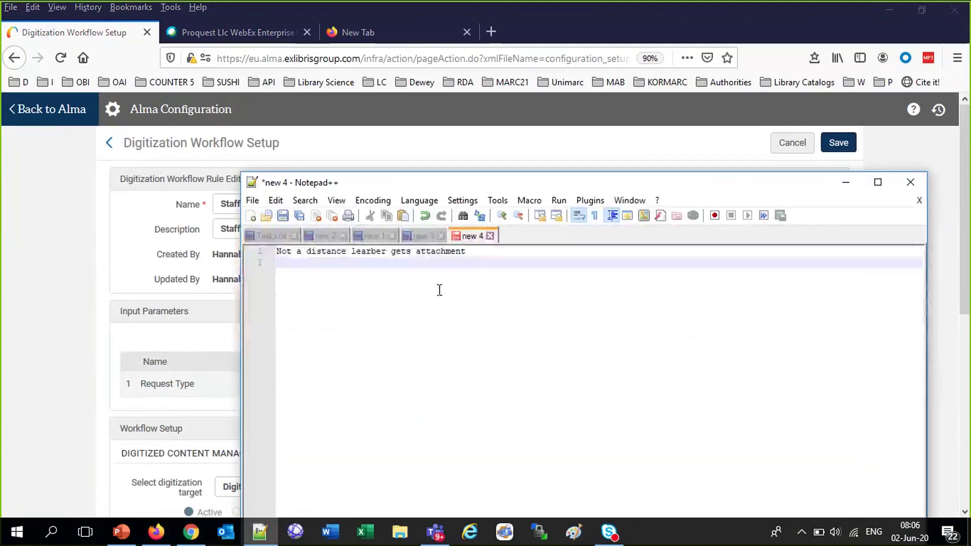
type("Staff")
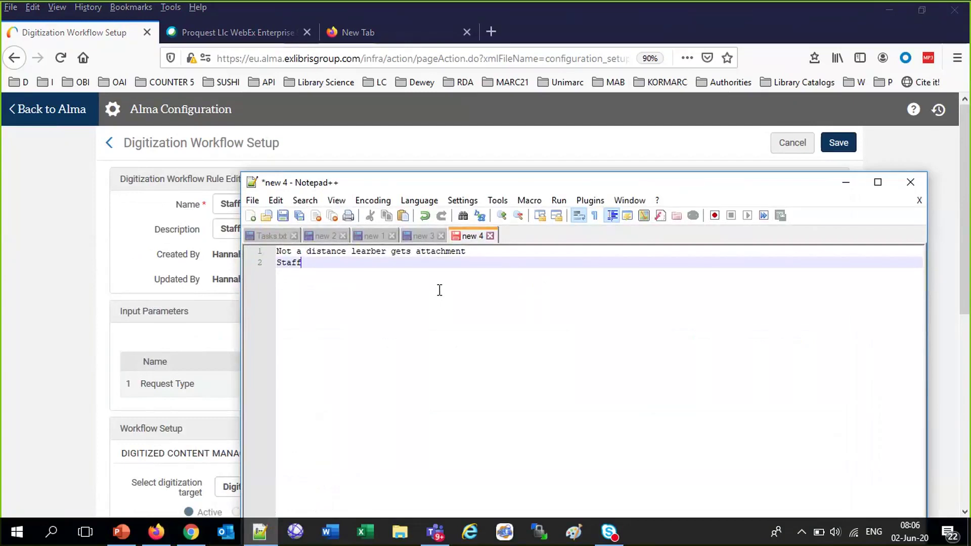
type(" digitiation request is deposito")
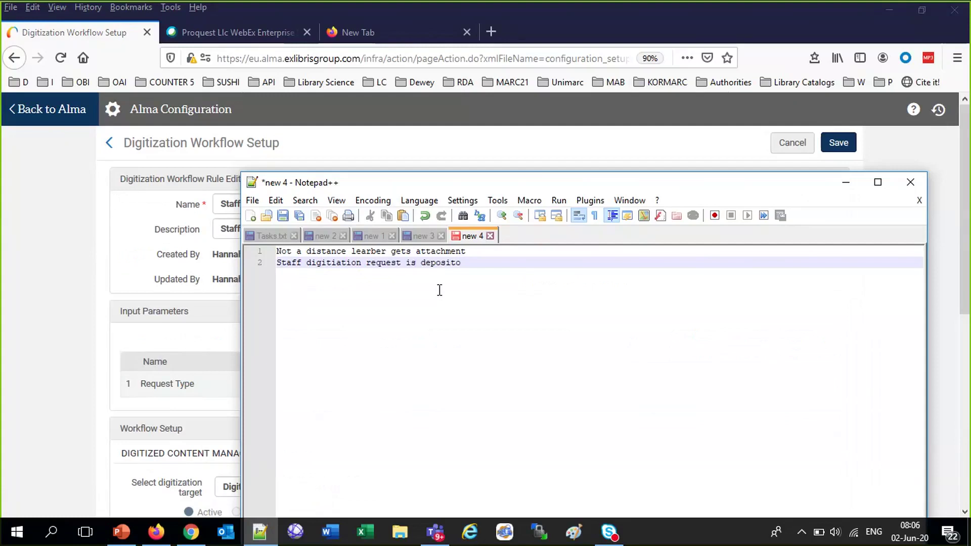
type("d into collectipon \"Central ")
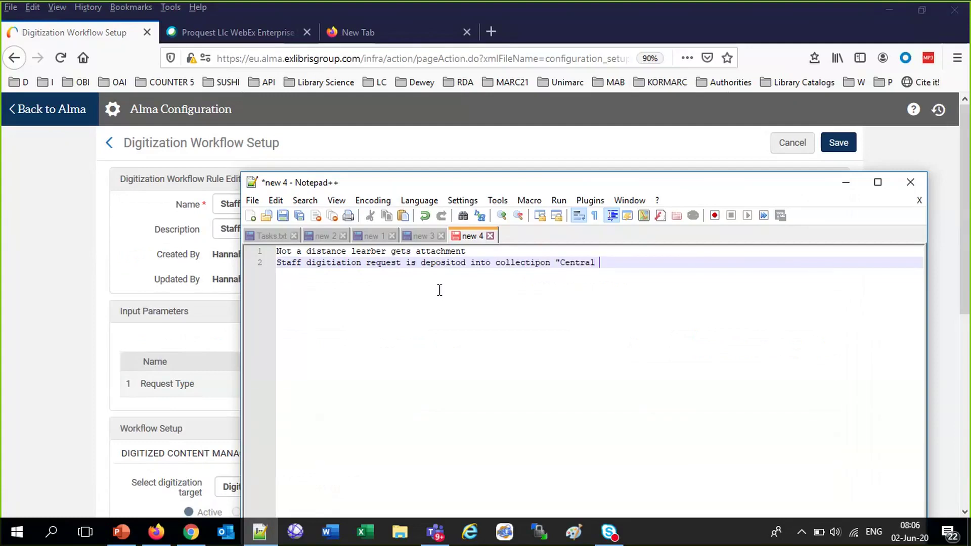
type("Digitized Collectio")
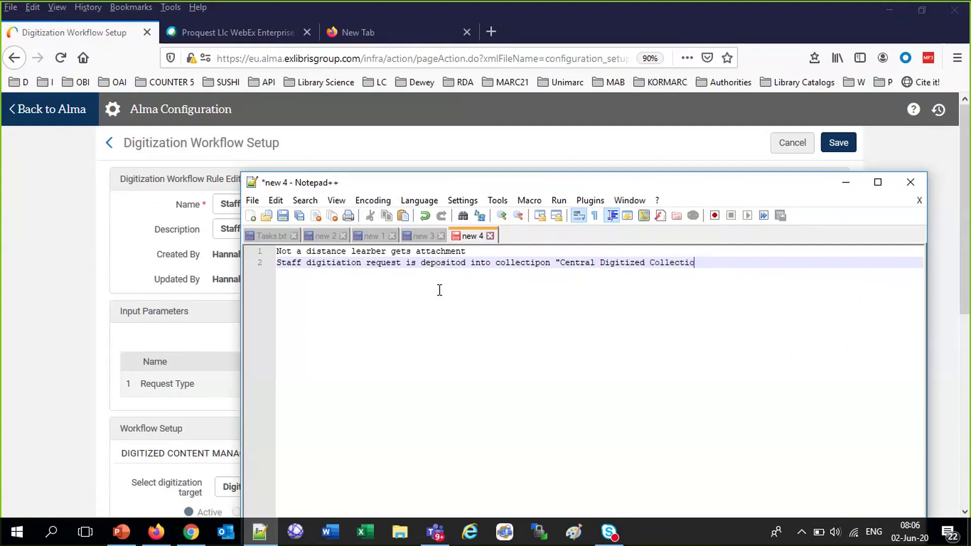
type("n\"")
left_click(278, 251)
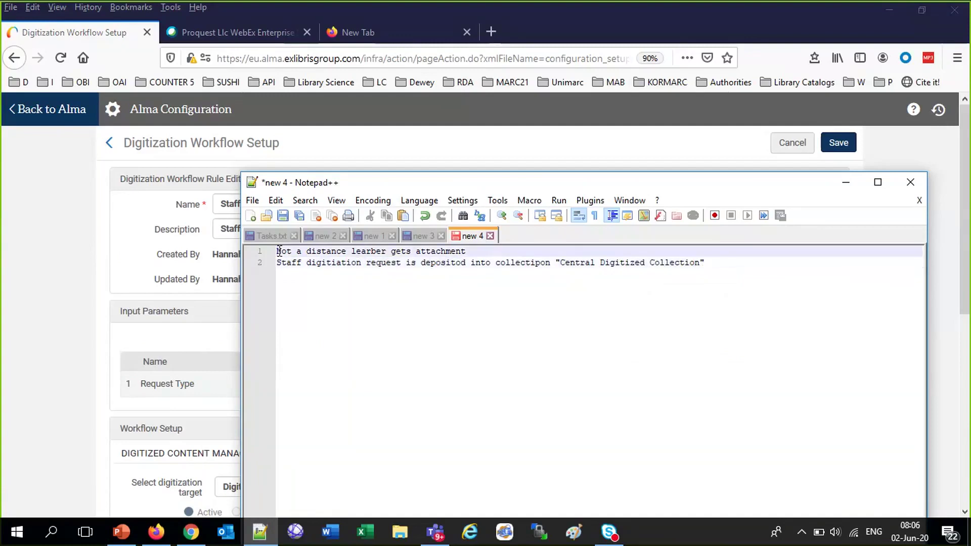
type("Patron ")
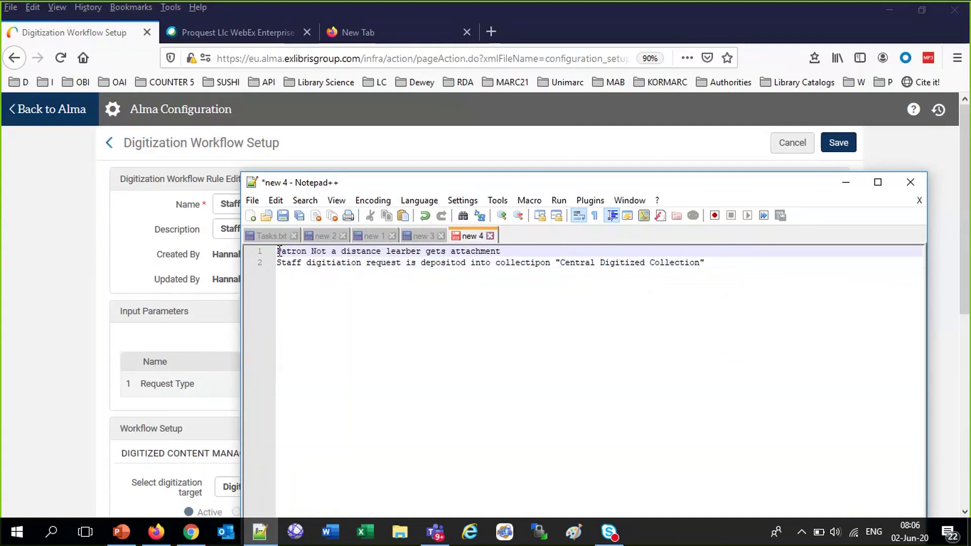
type("digiti")
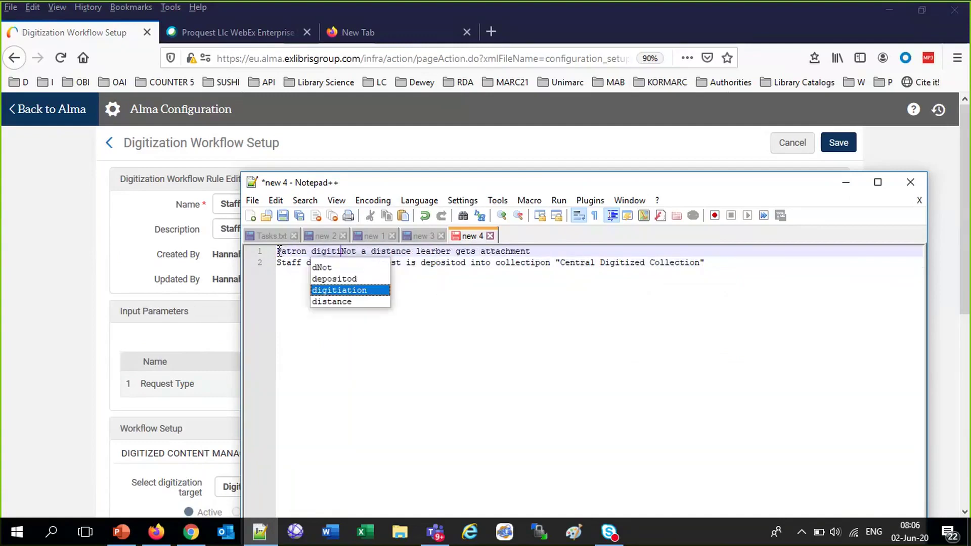
type("zation request")
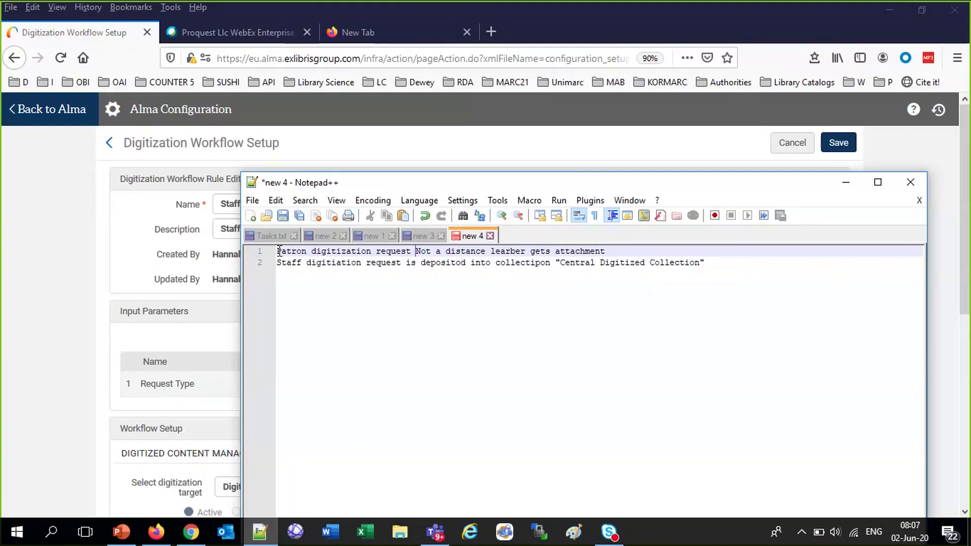
left_click(27, 362)
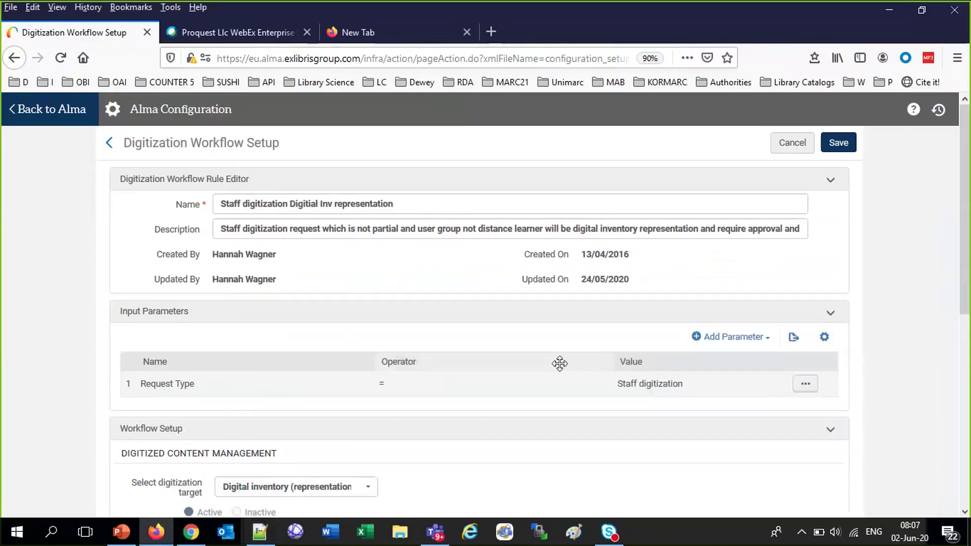
Cancel the staff rule edit and open Primo VE Demo EU via Bookmarks D > Primo Demo > Primo Demo EU
left_click(789, 144)
left_click(358, 31)
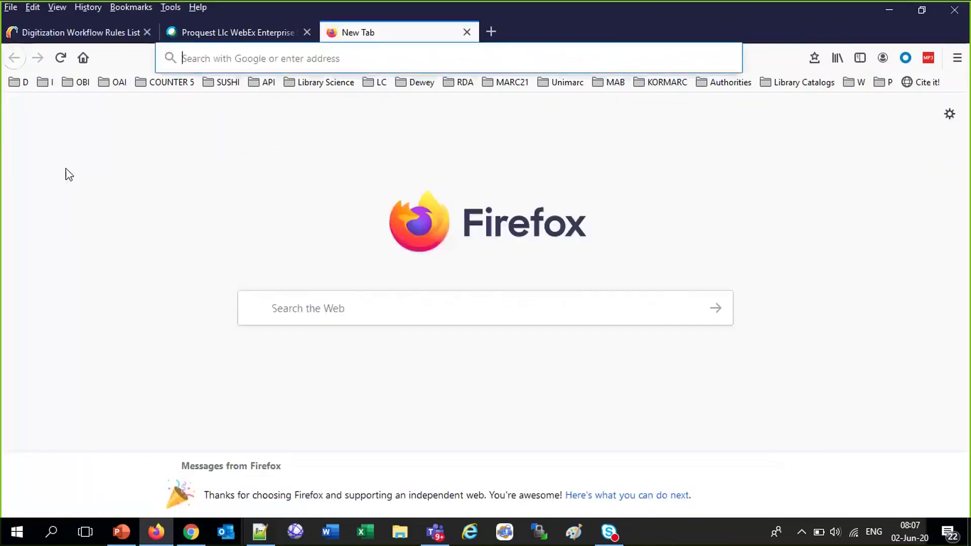
left_click(17, 85)
mouse_move(229, 128)
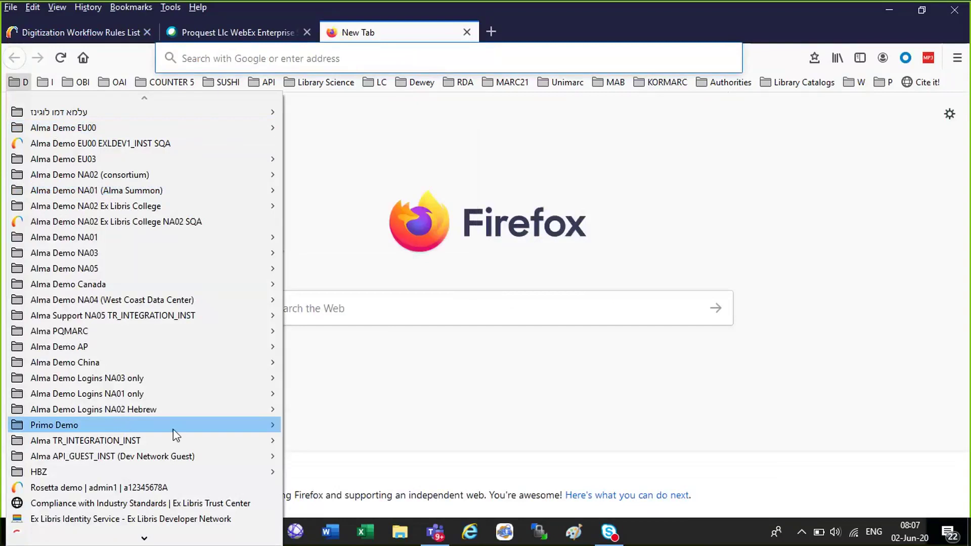
mouse_move(173, 434)
mouse_move(442, 426)
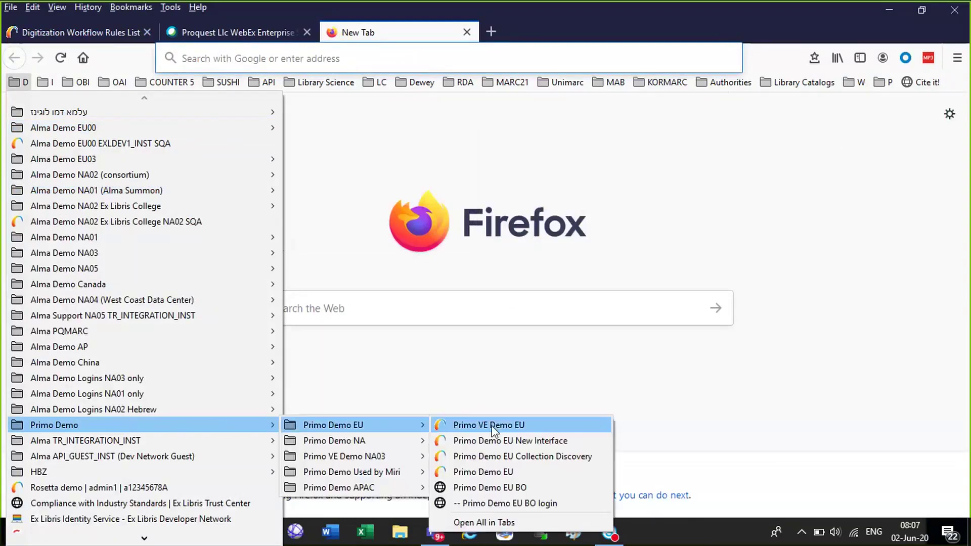
left_click(493, 428)
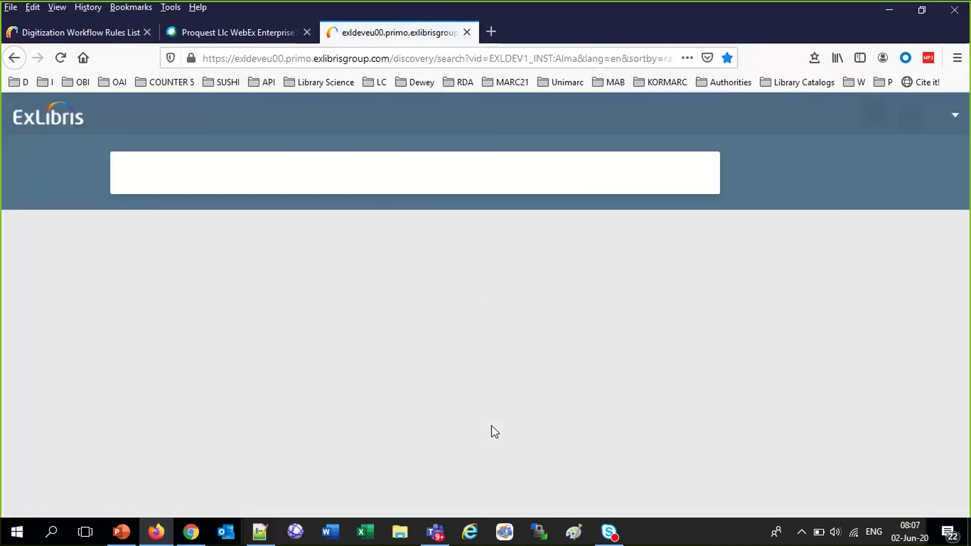
Go Back to Alma from configuration and browse the Fulfillment and Discovery menus
left_click(110, 41)
left_click(57, 114)
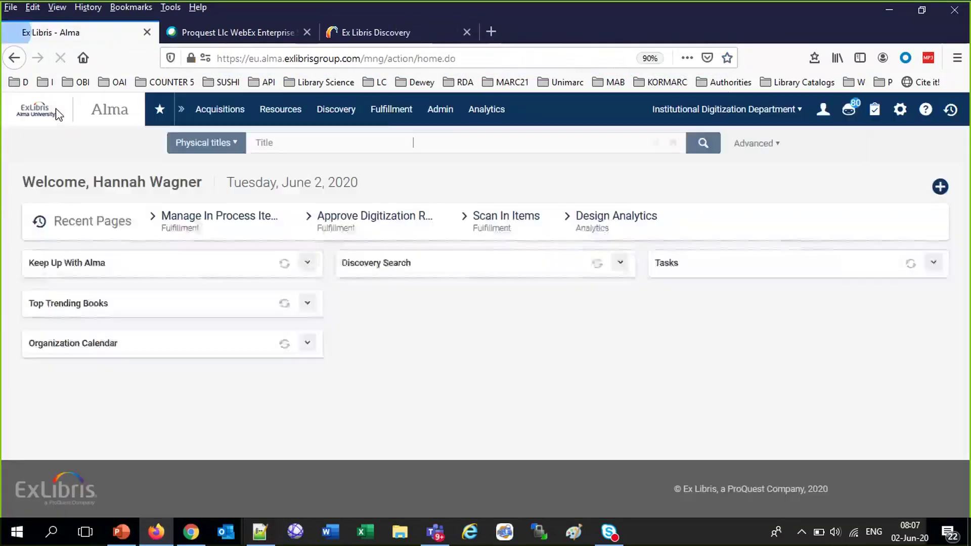
left_click(390, 120)
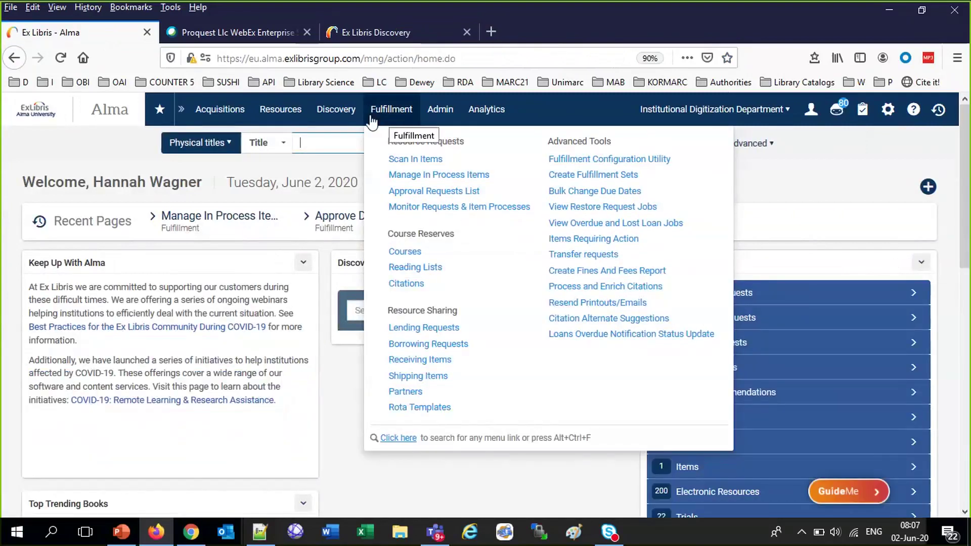
left_click(338, 119)
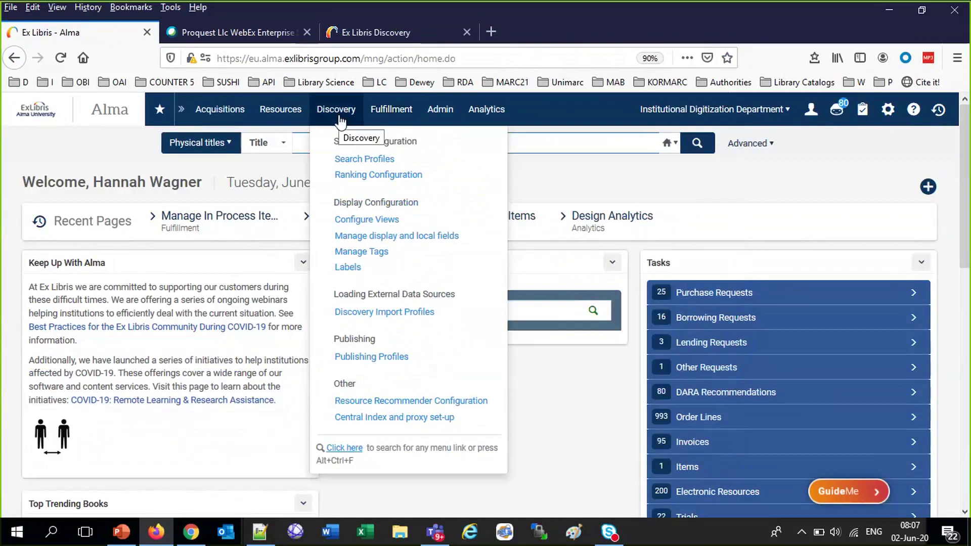
left_click(391, 121)
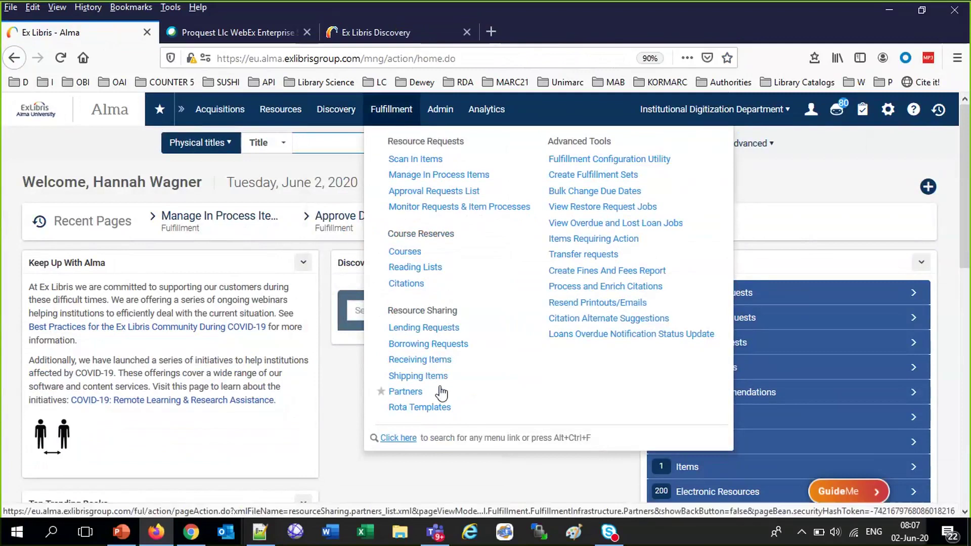
Sign in to the Ex Libris Discovery site with the patron's user ID and password
left_click(379, 33)
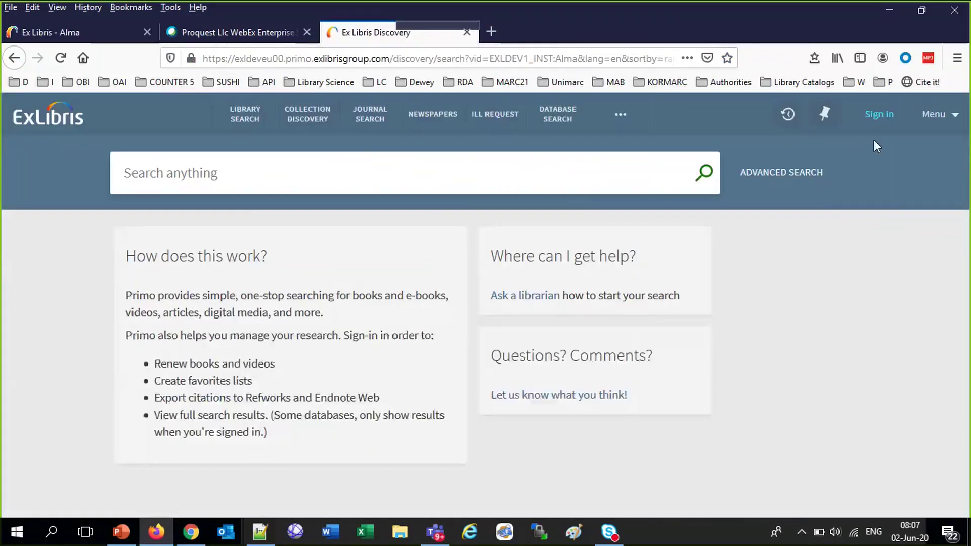
left_click(883, 124)
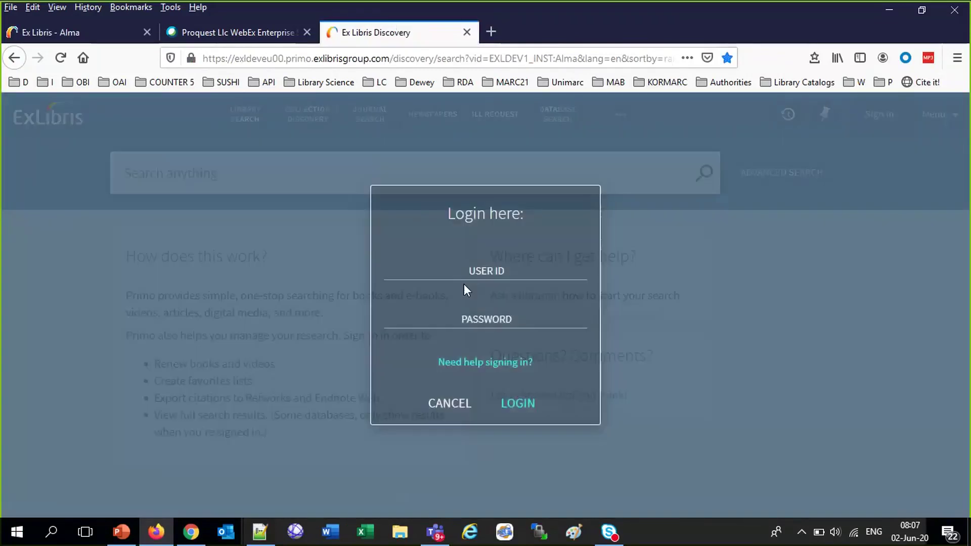
left_click(481, 270)
type("A")
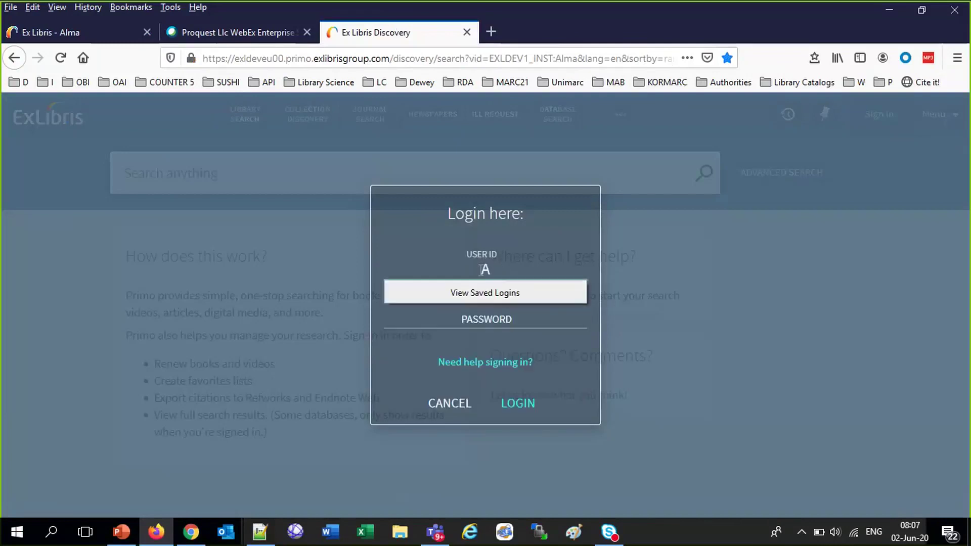
type("liciaC613")
key("Tab")
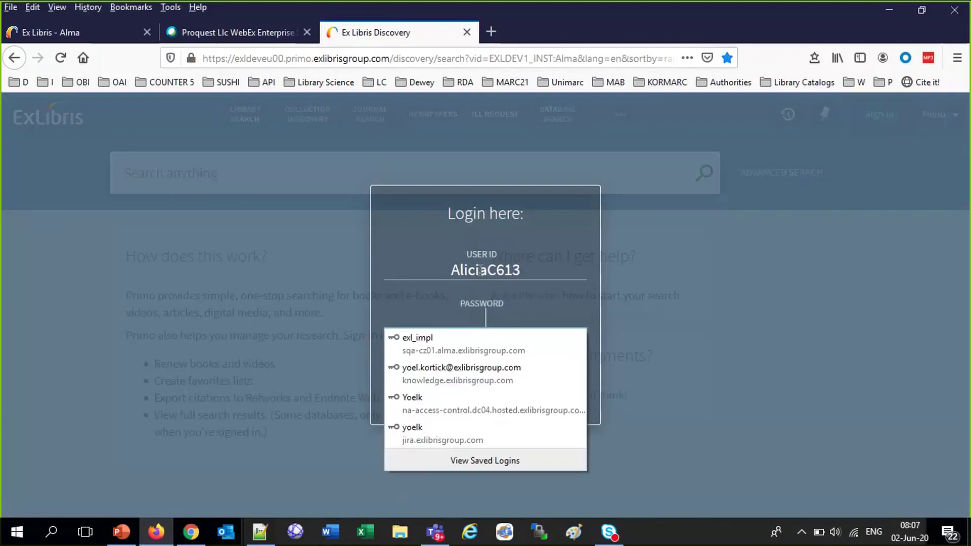
type("********")
left_click(529, 404)
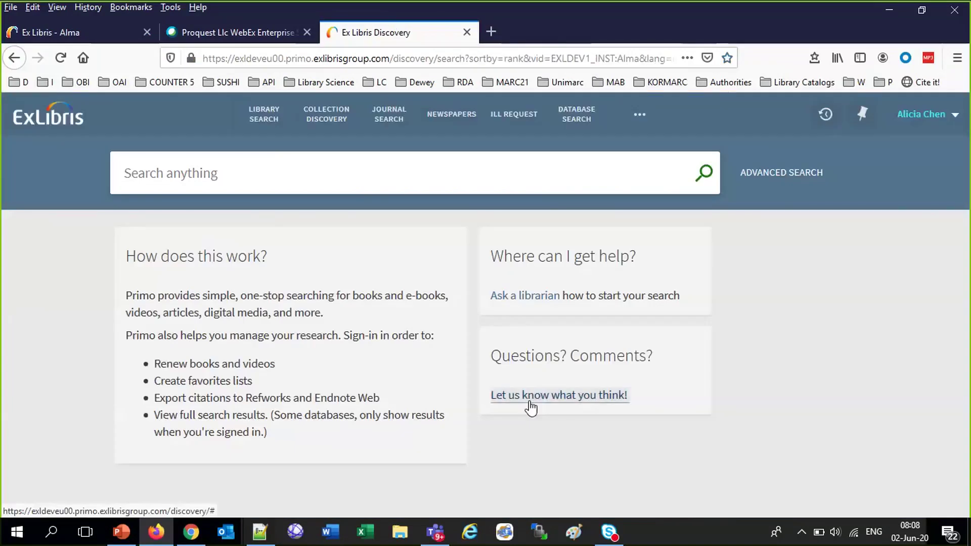
left_click(181, 174)
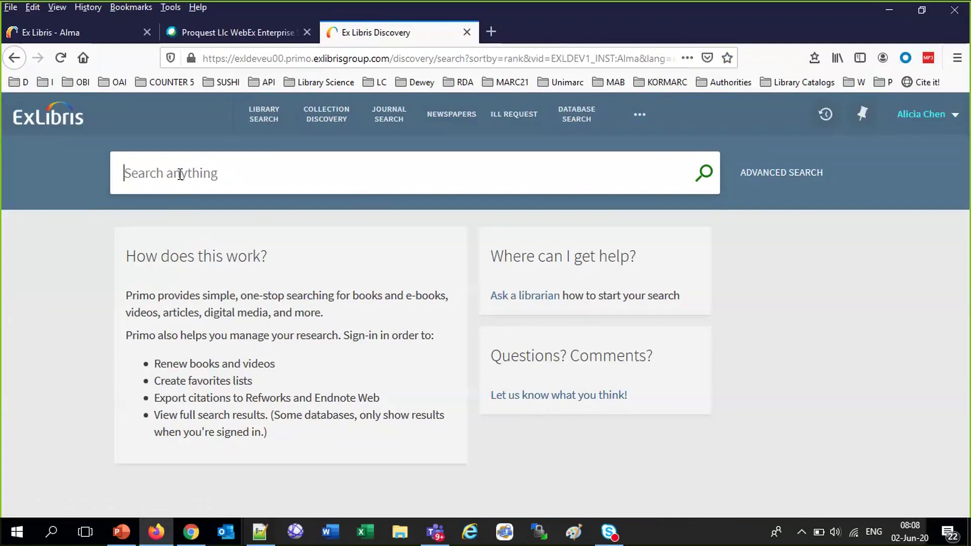
Search the Library Catalog for 'taipei' and filter to Held by library
type("taipe")
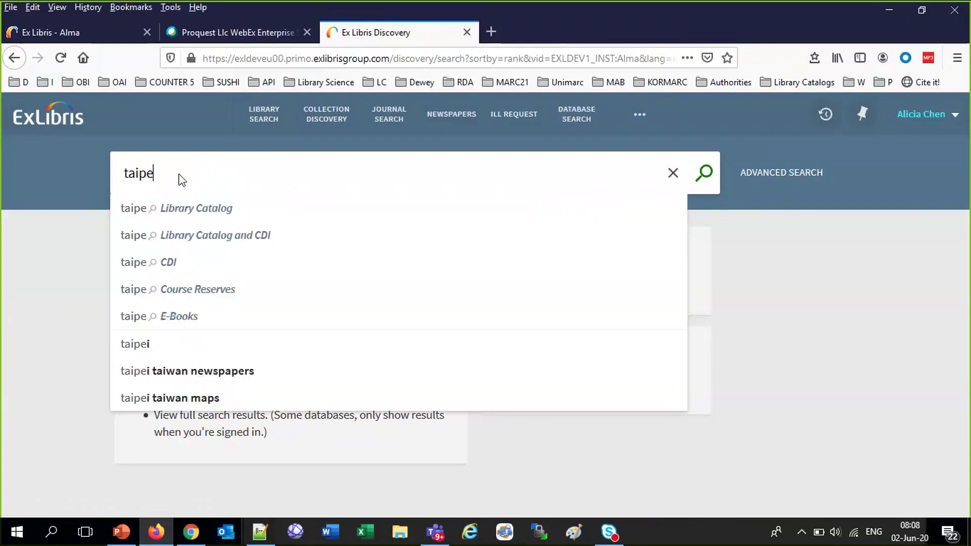
type("i")
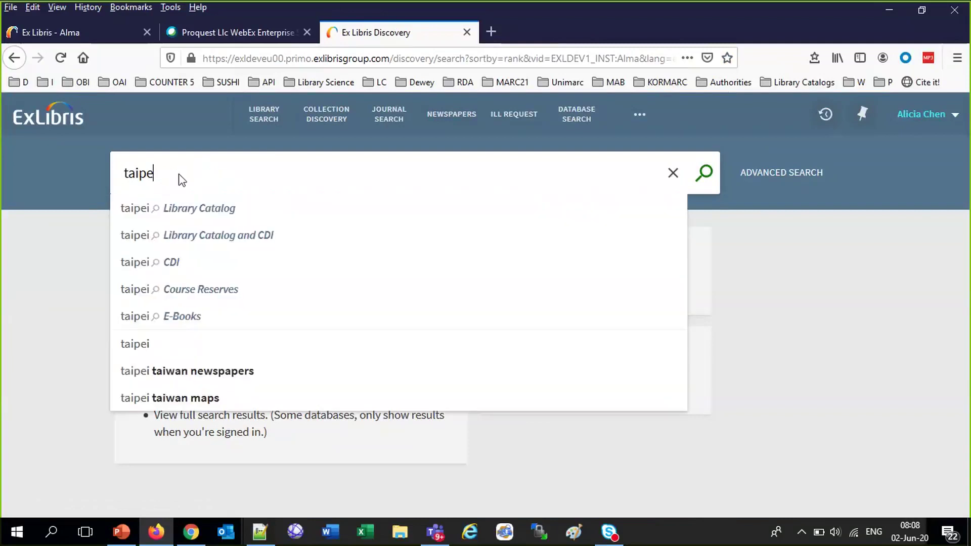
key("Return")
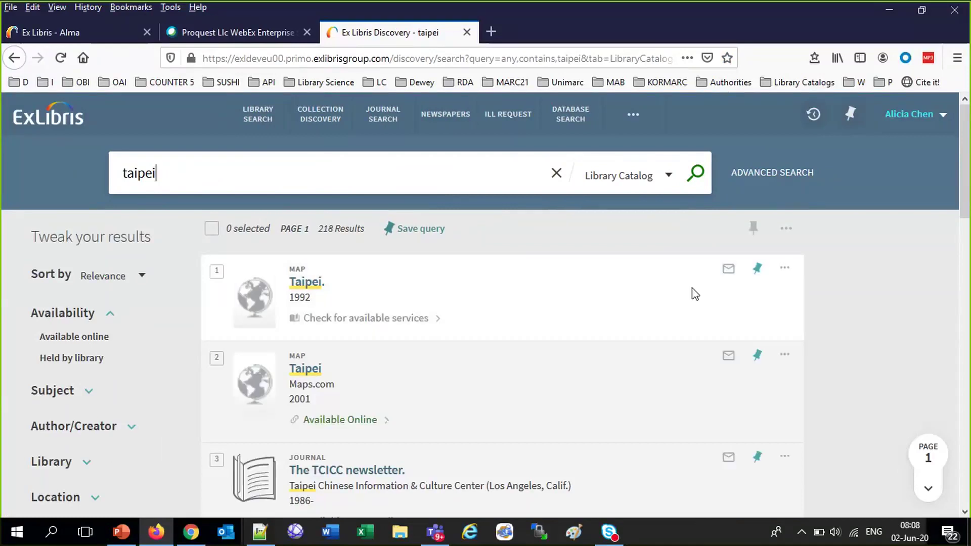
left_click(75, 358)
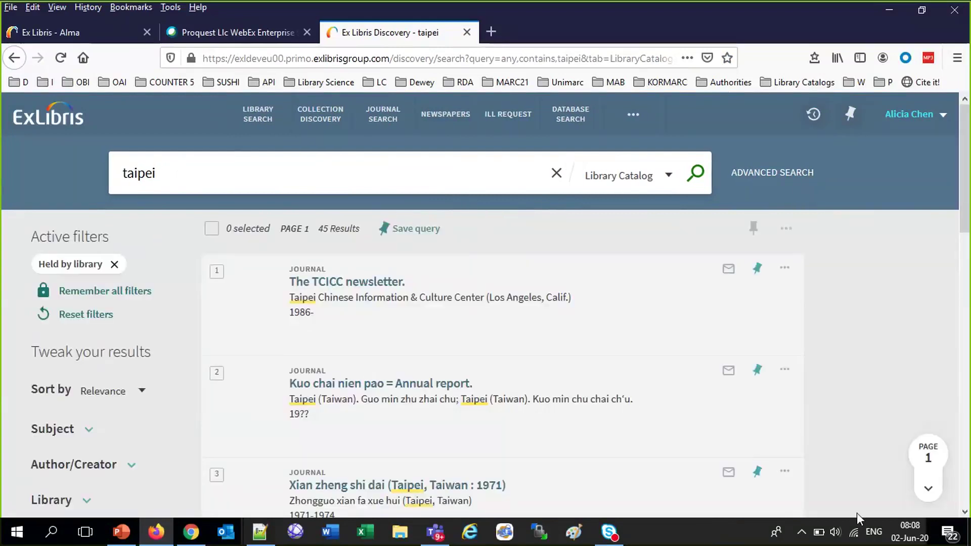
View the full record of 'Hsin wen hua', then open the availability of 'Ta ti'
scroll(619, 491, "down", 10)
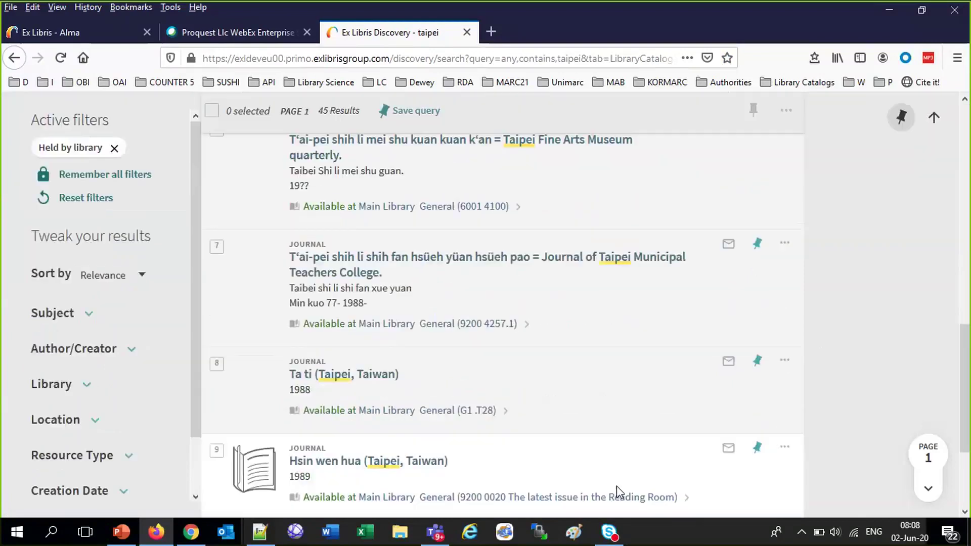
left_click(617, 487)
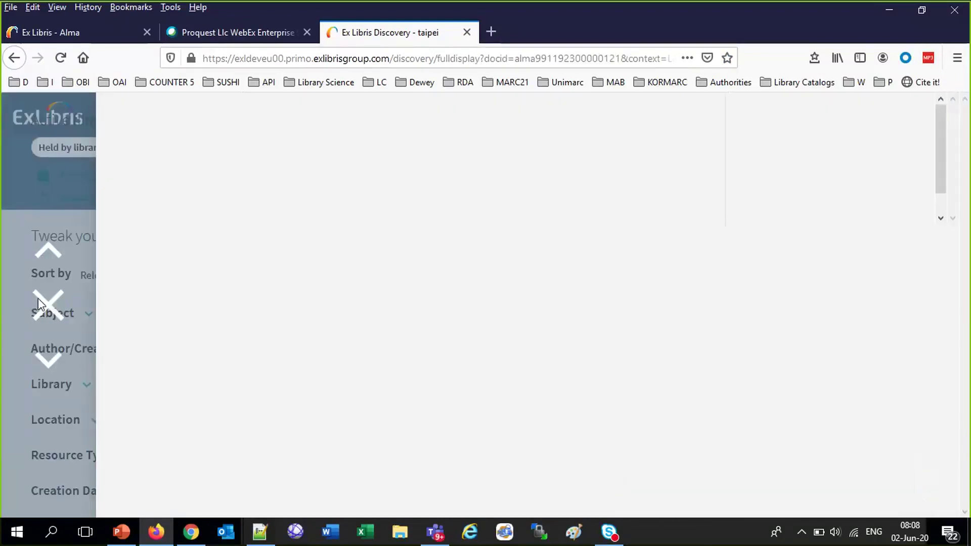
left_click(85, 307)
scroll(622, 390, "down", 3)
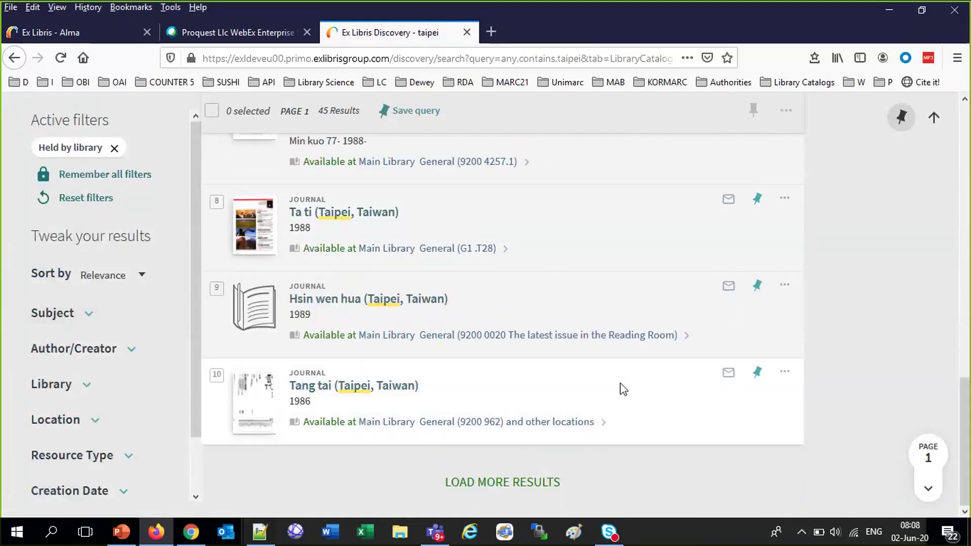
scroll(622, 388, "up", 3)
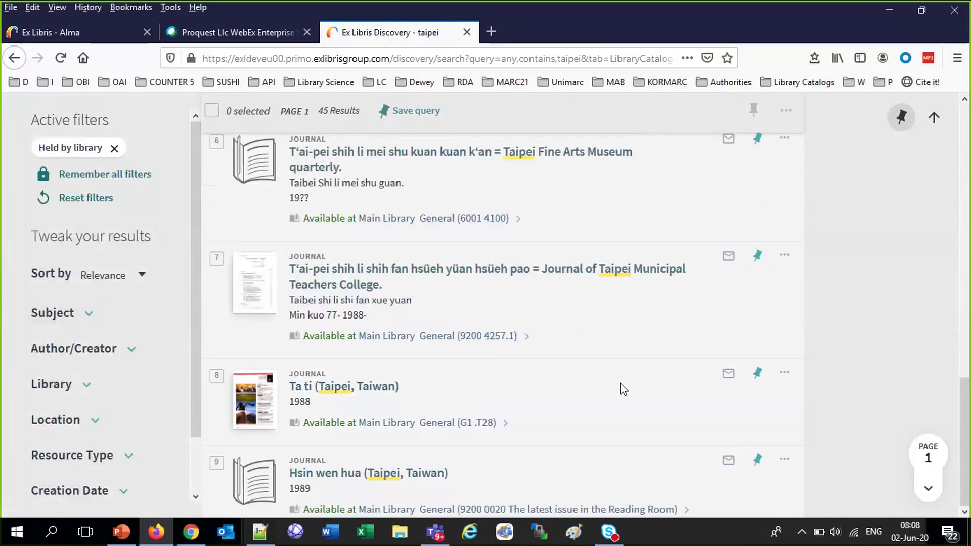
left_click(420, 429)
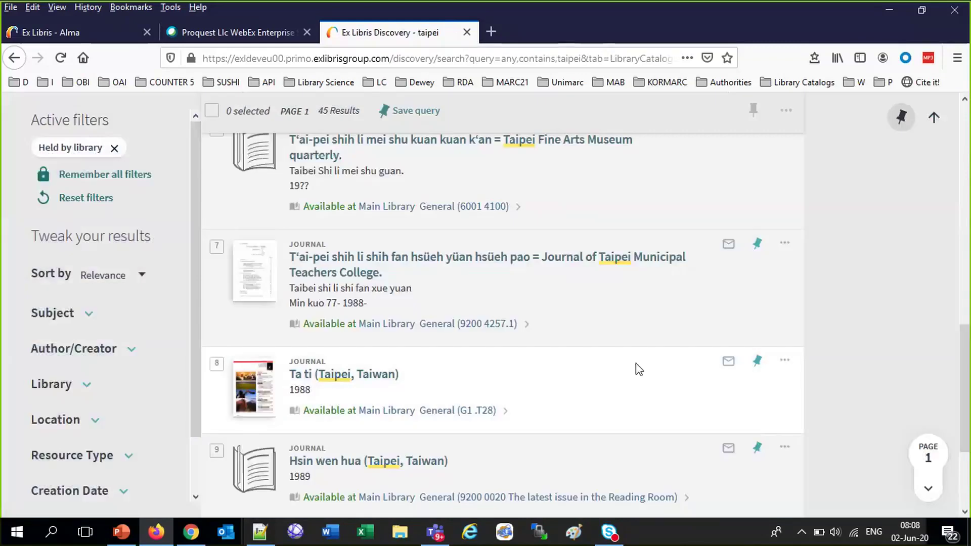
Start a digitization request for Ta ti with chapter title 'Top Ten Taipei Libraians in 2020'
left_click(349, 413)
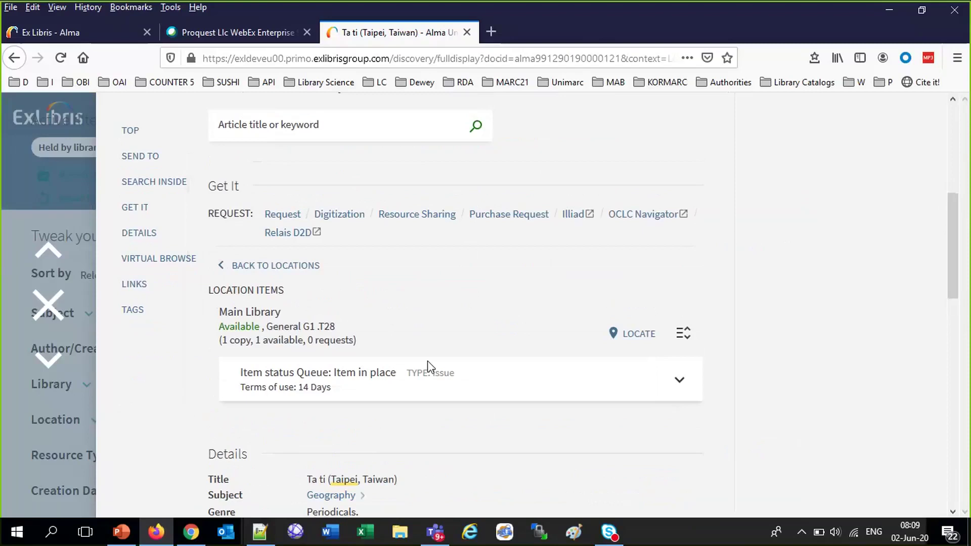
left_click(340, 216)
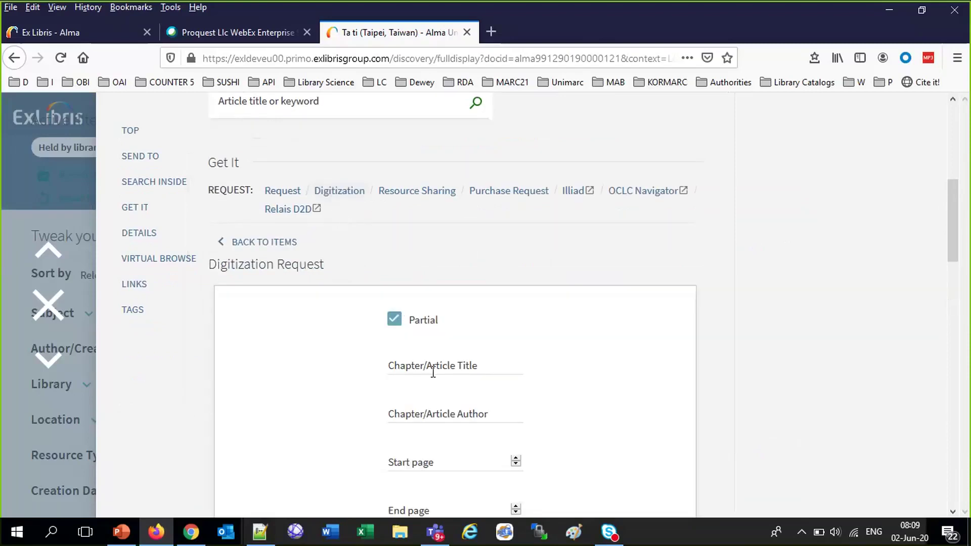
left_click(433, 371)
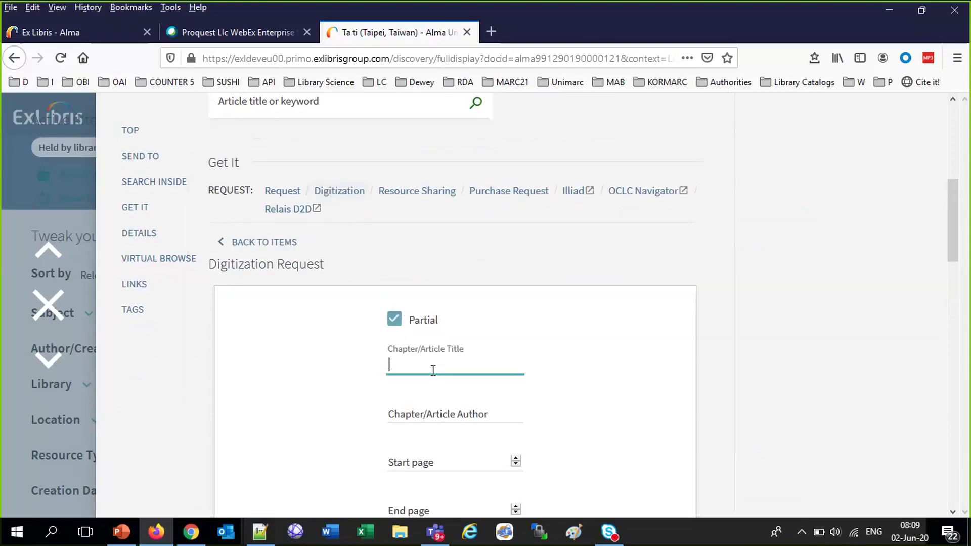
type("\"Top Ten ")
type("Ta")
type("ipei")
type(" Libraians i")
type("n 2020")
type("\"")
Pick the suggested chapter author and set the pages from 4 to 89
left_click(445, 406)
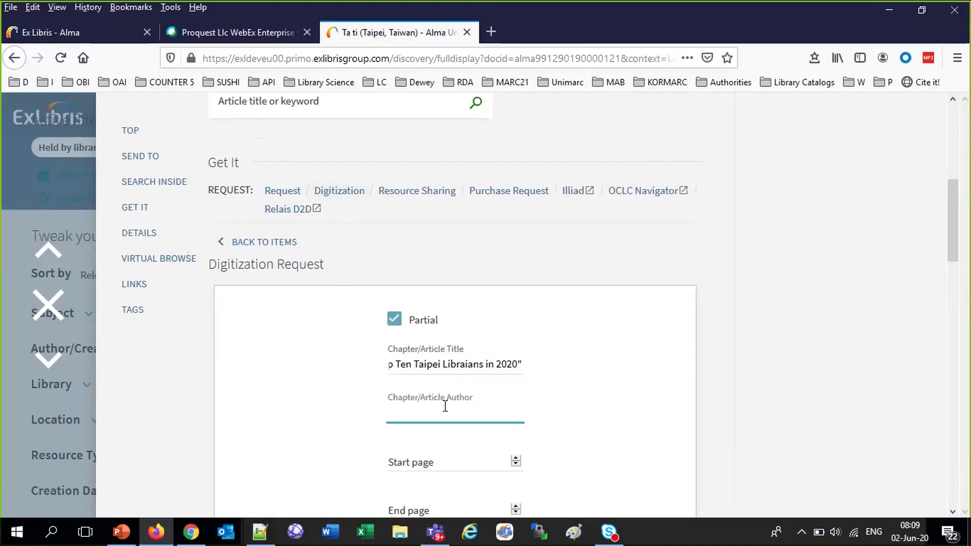
type("S")
left_click(481, 429)
left_click(422, 468)
type("4")
left_click(429, 505)
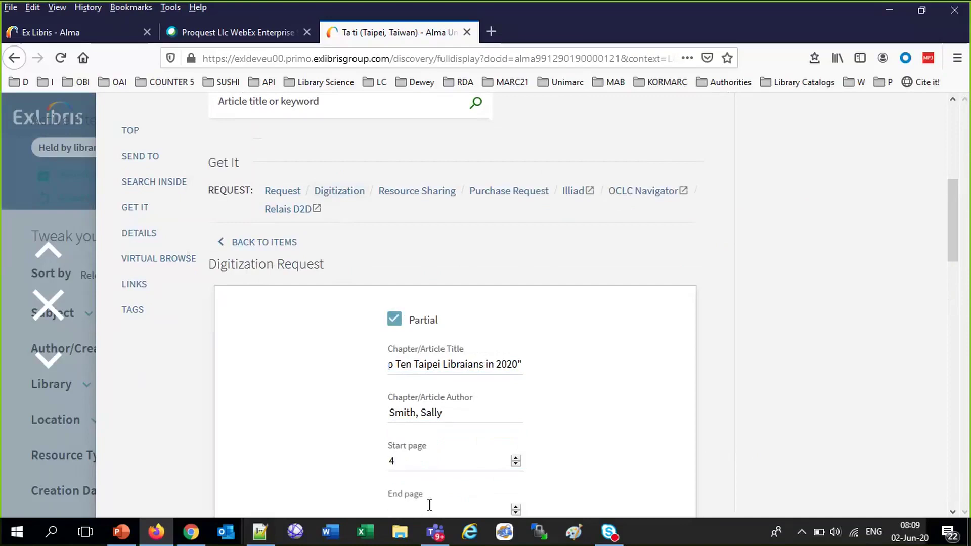
type("89")
Review the filled-in request form, then return to Alma
scroll(692, 422, "down", 5)
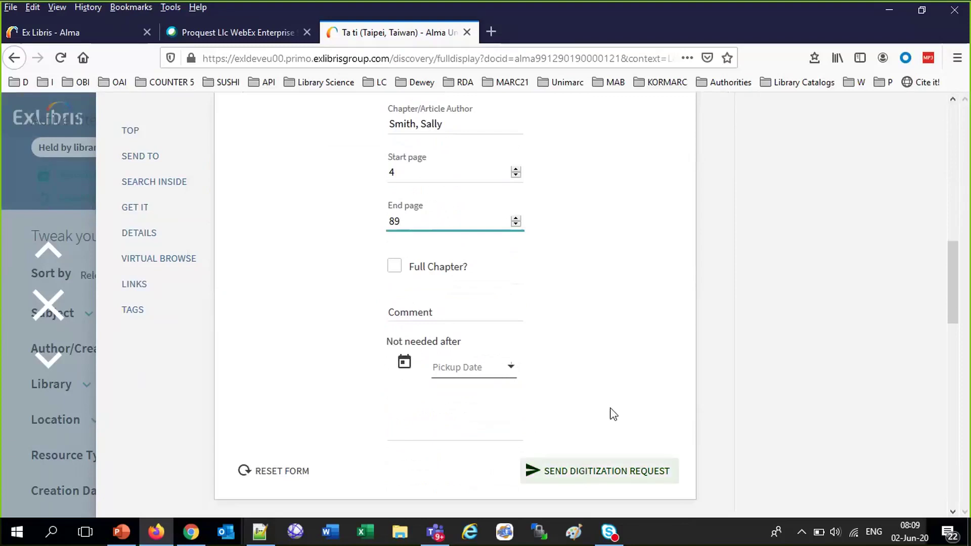
scroll(622, 381, "up", 6)
scroll(623, 381, "down", 2)
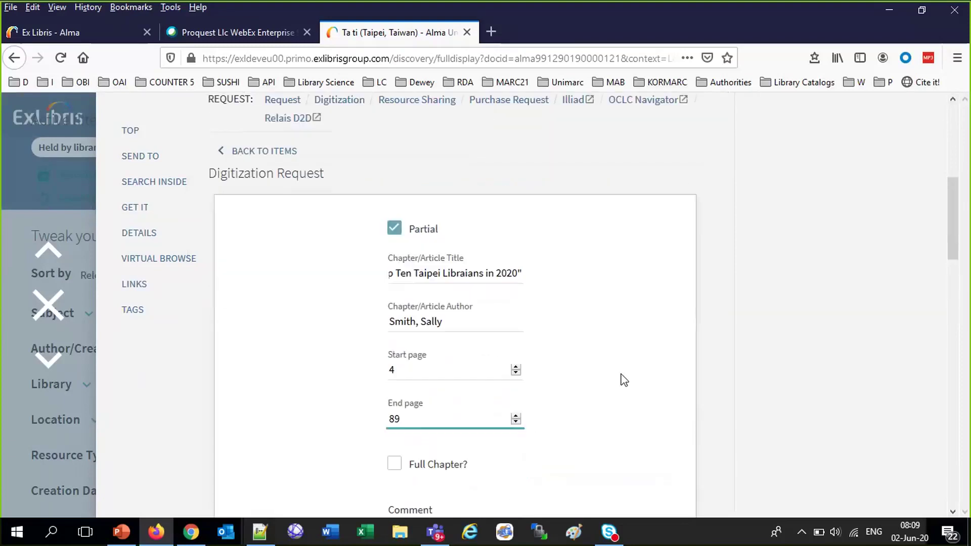
scroll(624, 380, "down", 1)
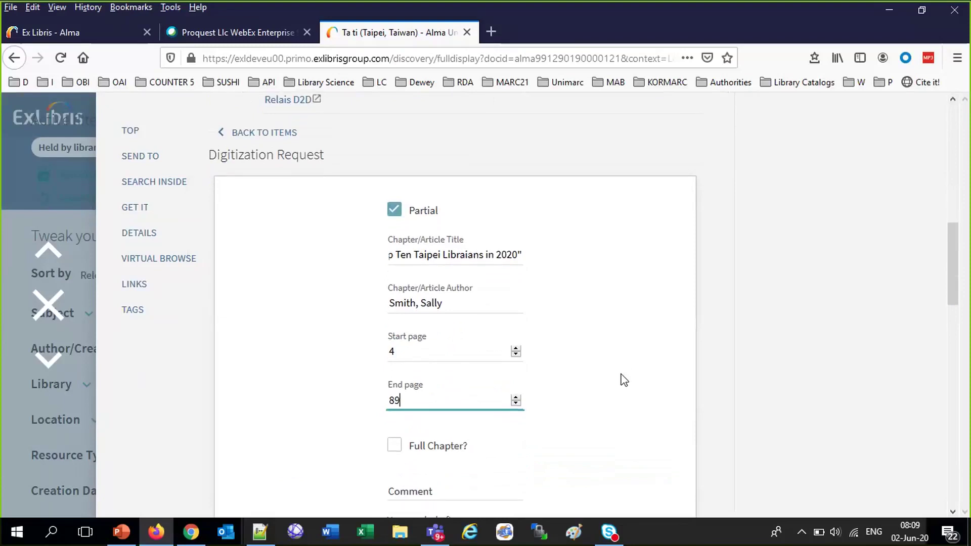
scroll(623, 381, "down", 4)
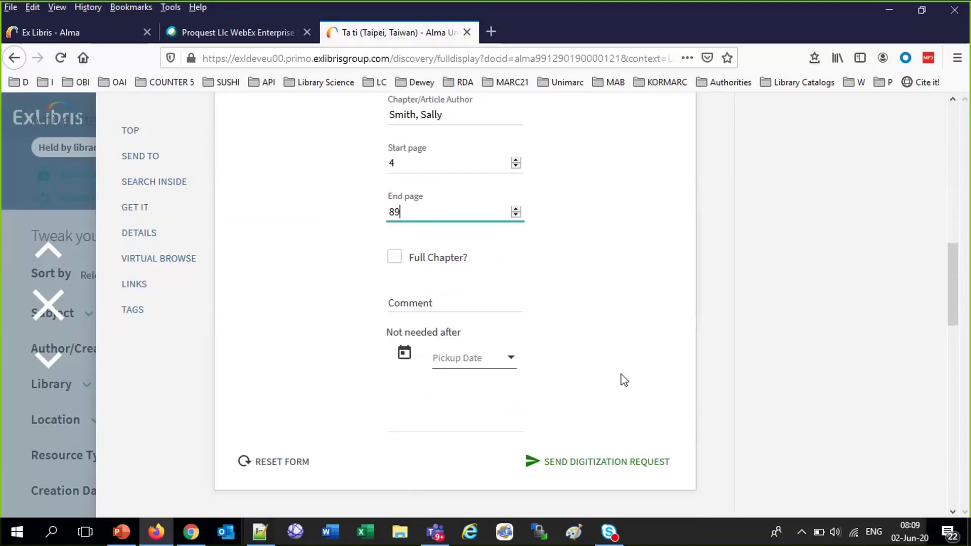
left_click(79, 36)
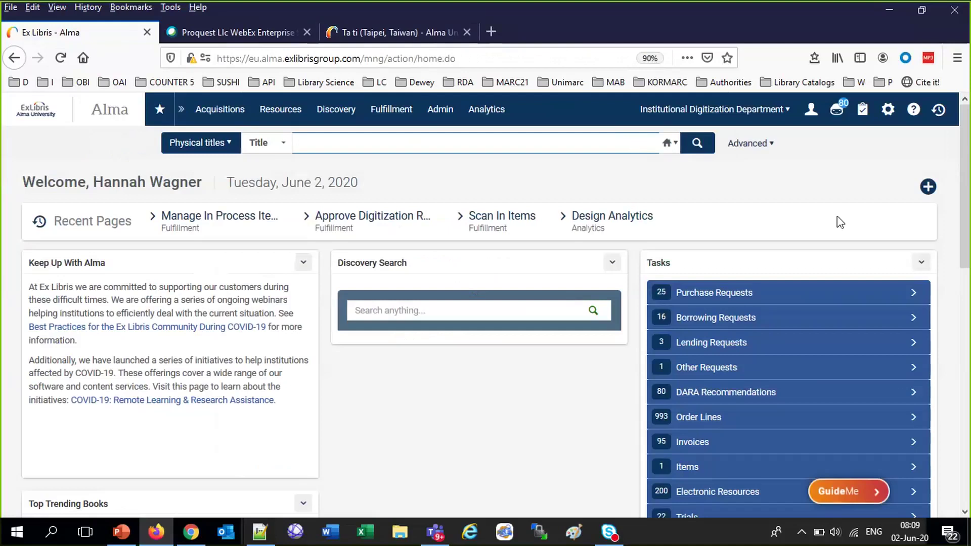
Open Discovery's GetIt Configuration > Digitization Request parameters table
left_click(888, 109)
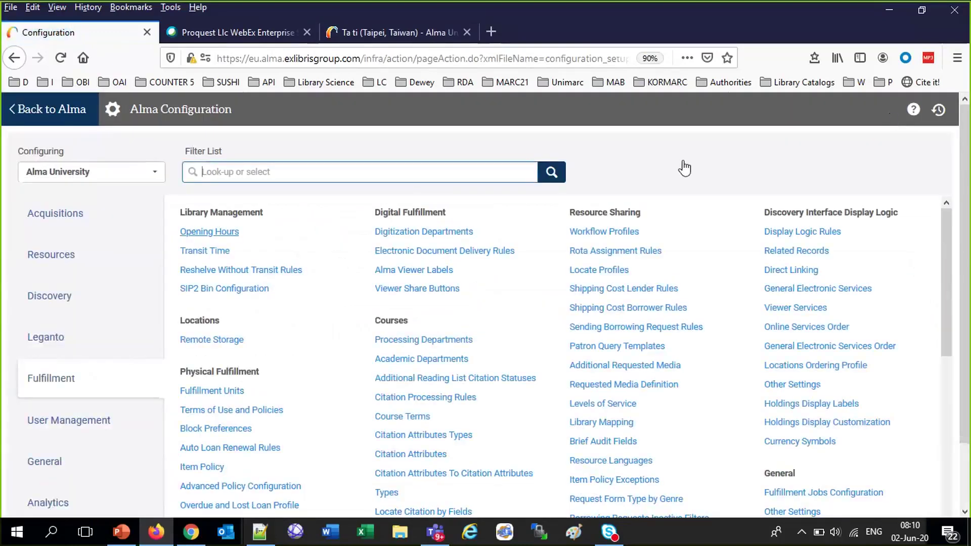
left_click(59, 296)
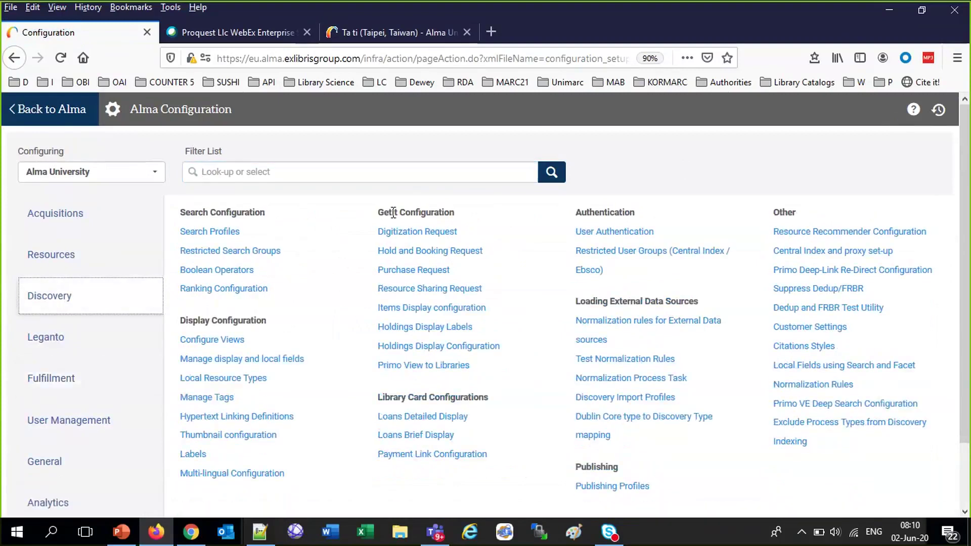
left_click_drag(383, 212, 481, 221)
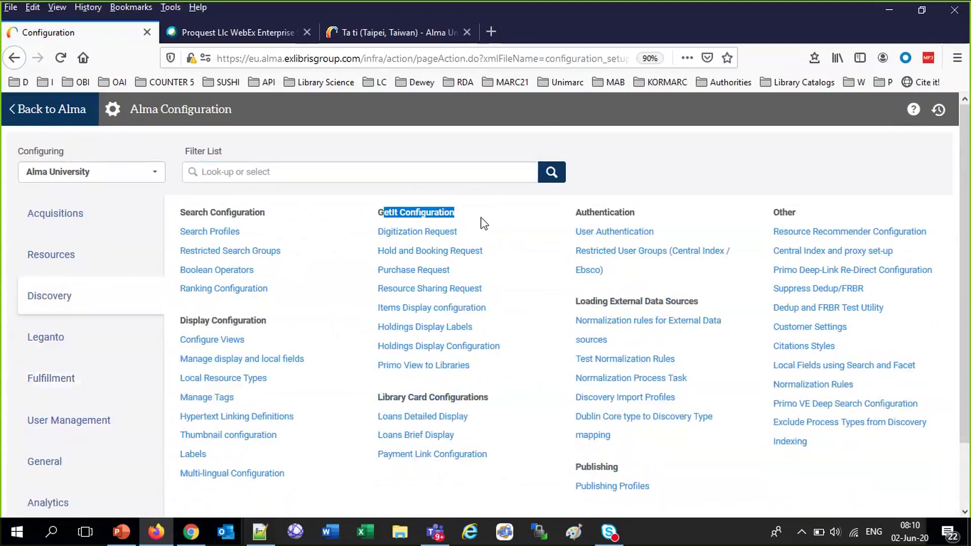
left_click_drag(371, 237, 435, 235)
left_click(435, 235)
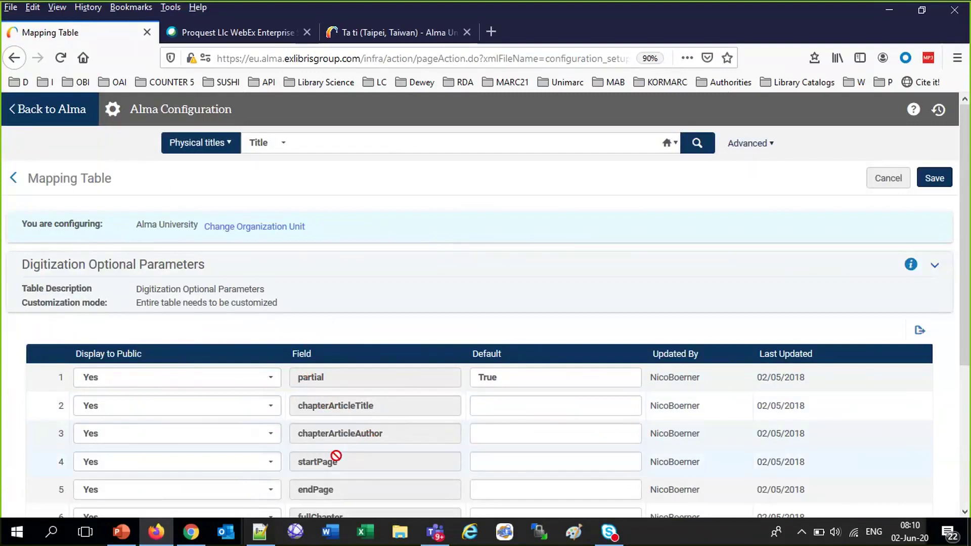
Compare the Primo digitization form against the parameters table
scroll(414, 477, "down", 3)
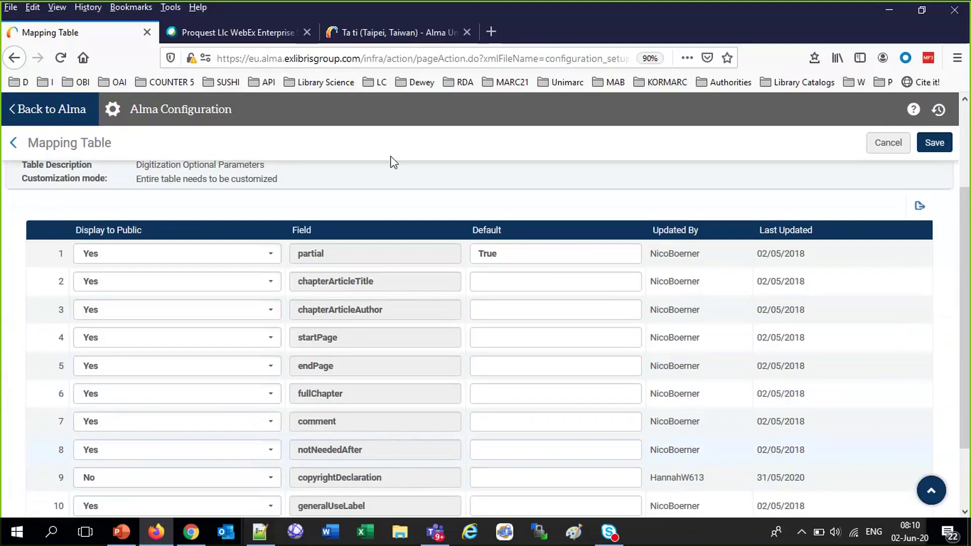
left_click(372, 35)
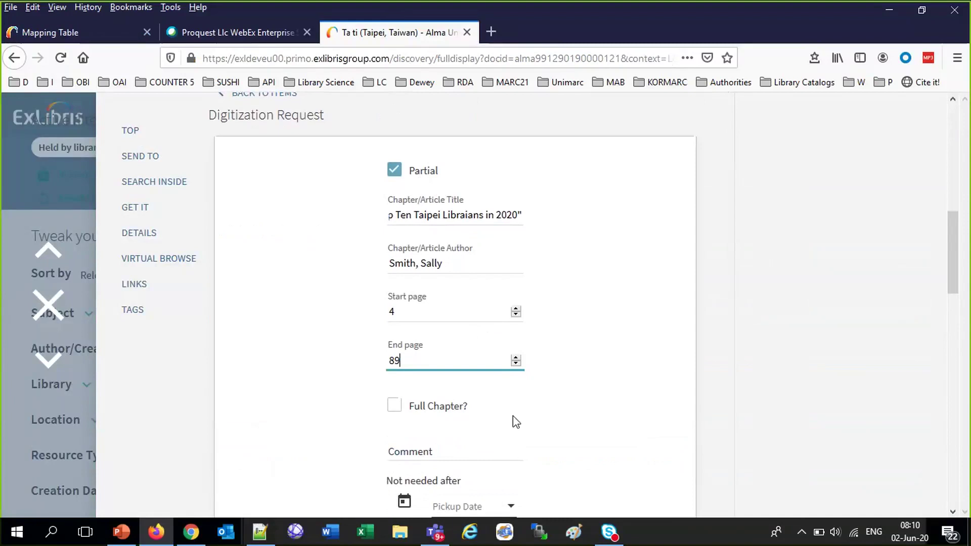
scroll(557, 440, "down", 4)
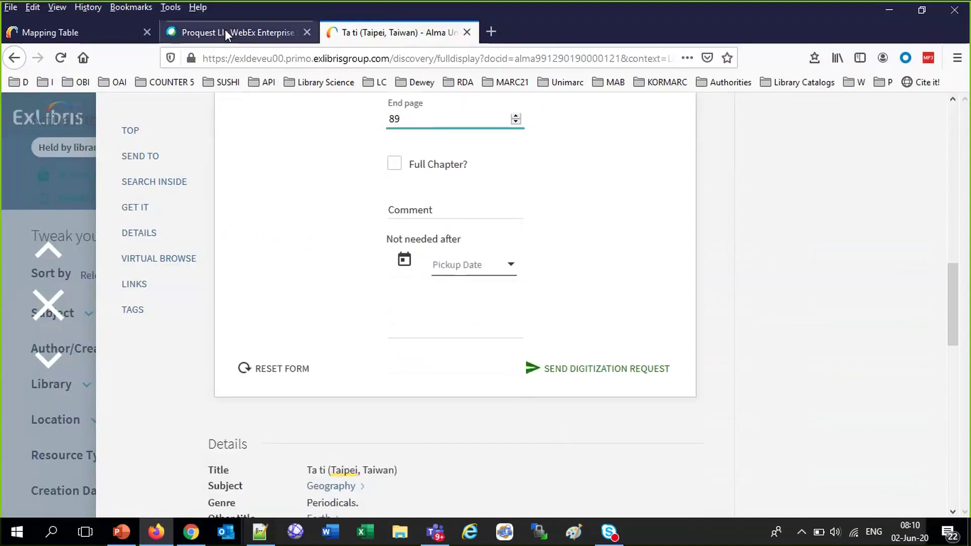
left_click(125, 42)
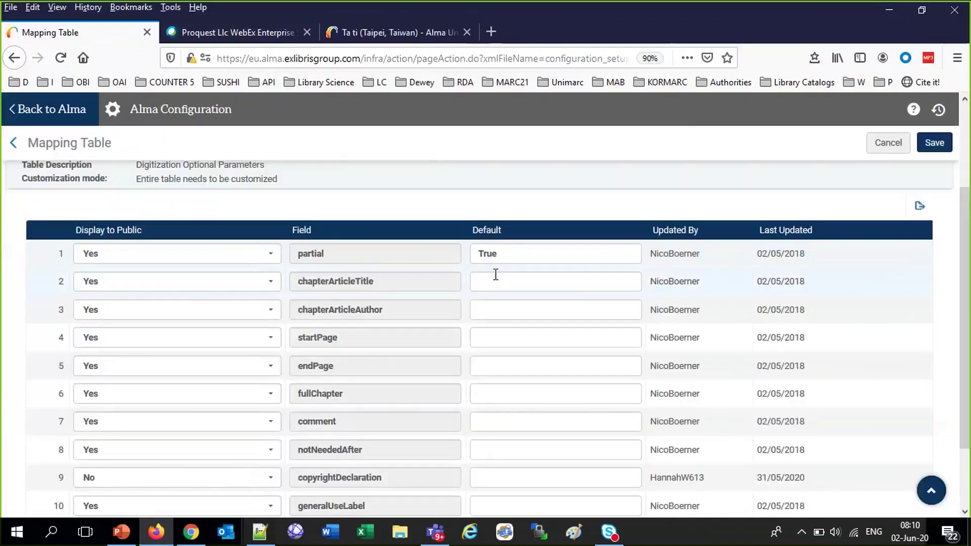
Set comment to No and copyrightDeclaration to Yes for public display, and save
left_click(177, 282)
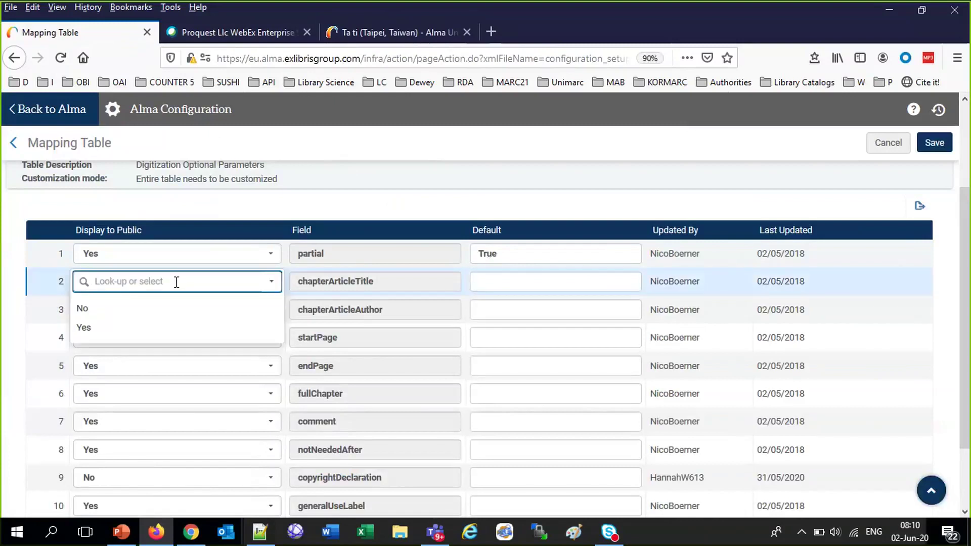
left_click(455, 201)
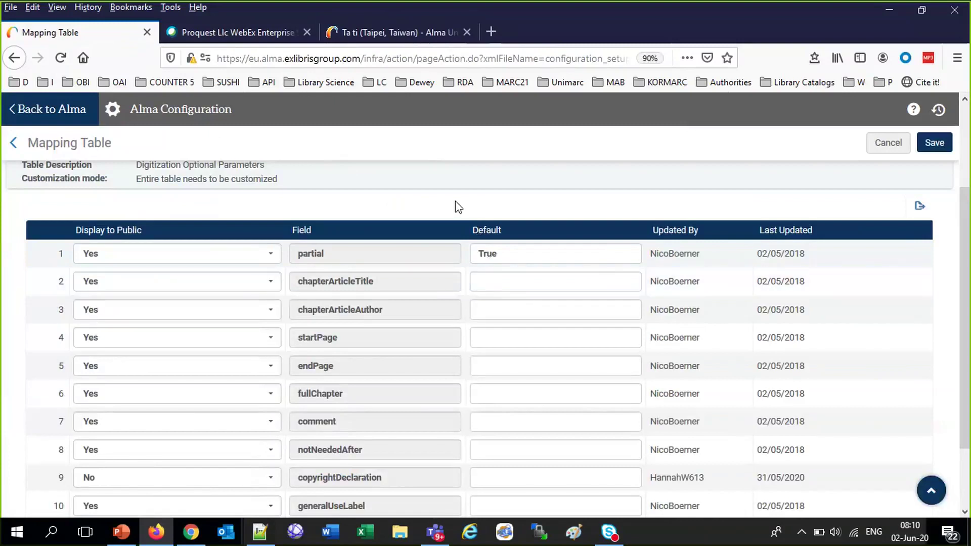
scroll(455, 201, "down", 3)
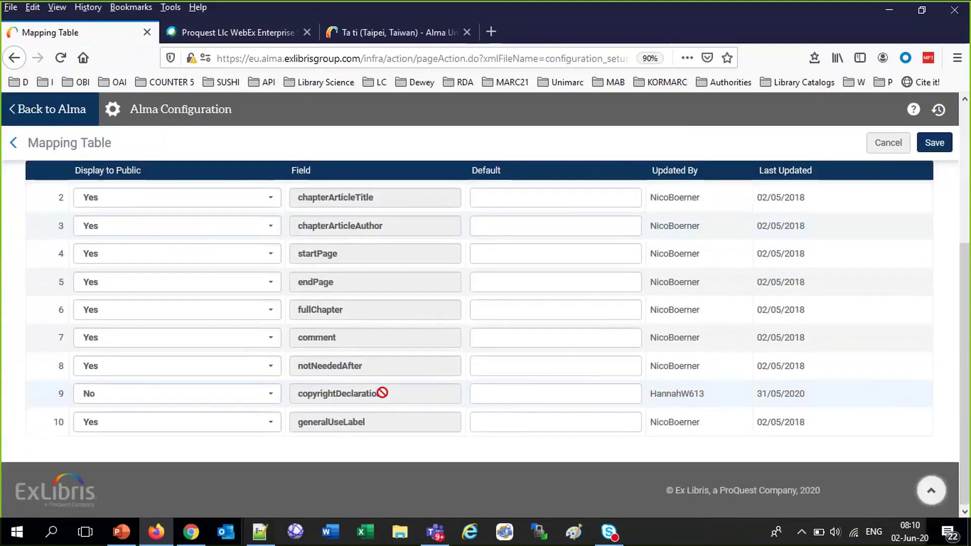
left_click(190, 338)
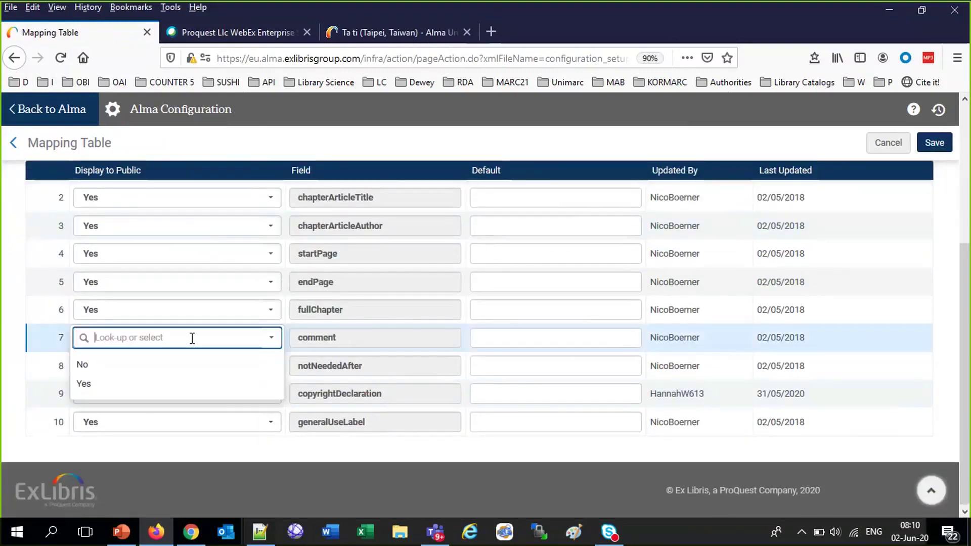
left_click(122, 365)
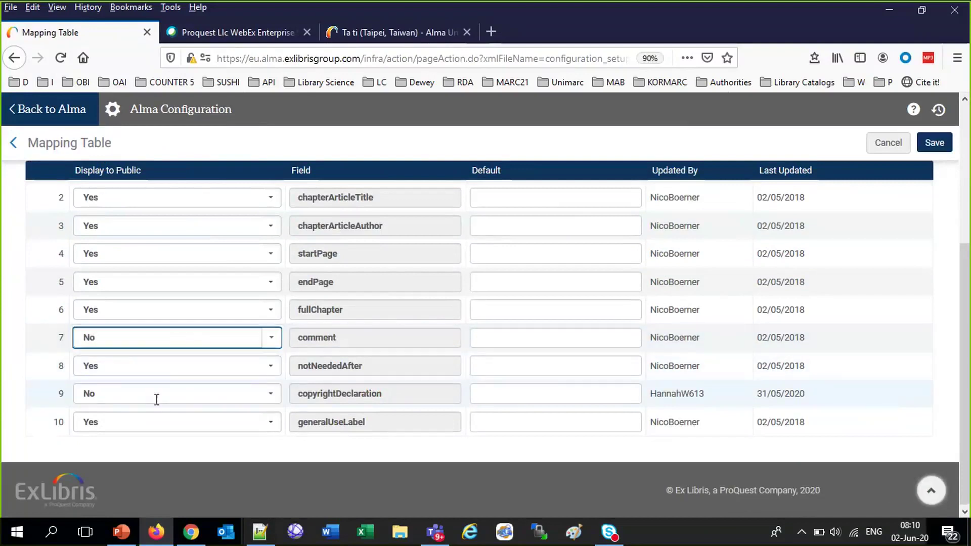
left_click(157, 400)
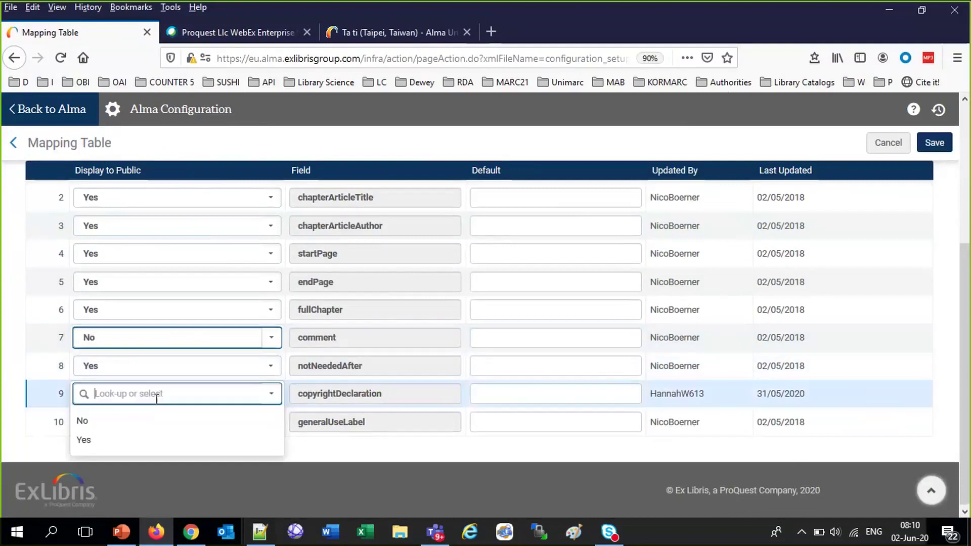
left_click(83, 441)
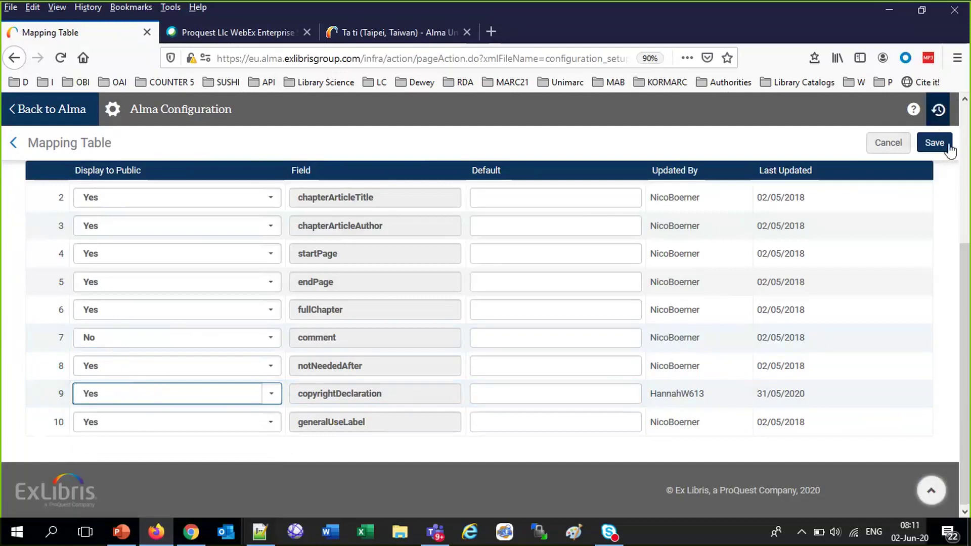
left_click(935, 143)
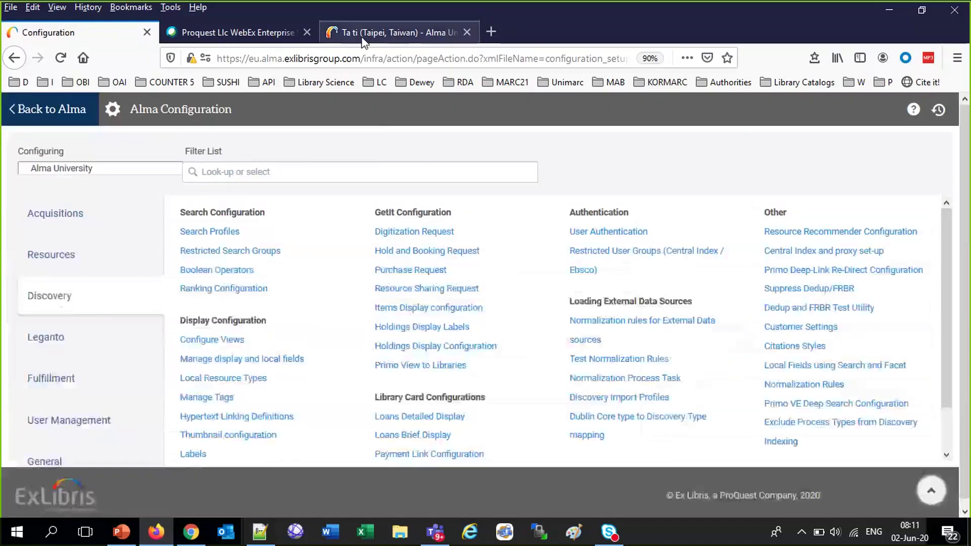
Send the Ta ti digitization request and close the record
left_click(362, 38)
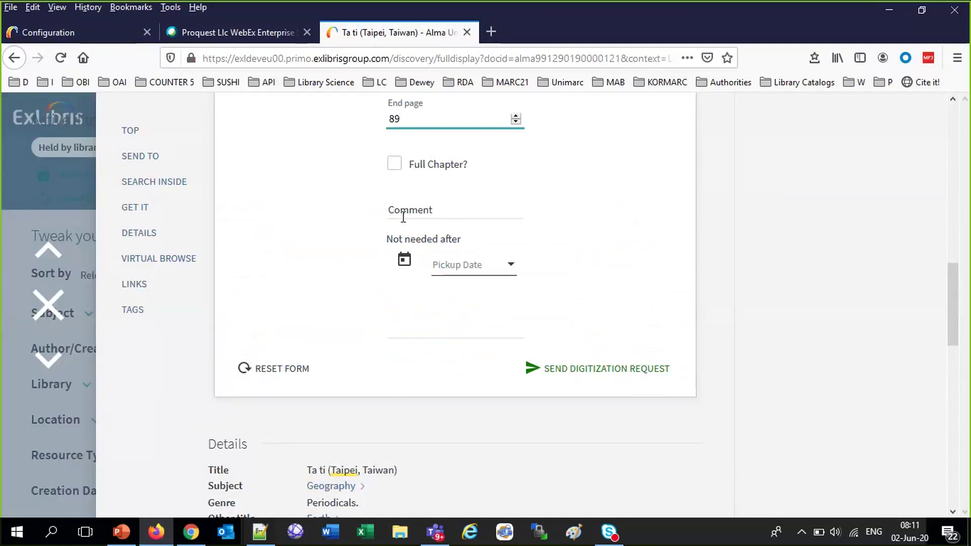
left_click(522, 373)
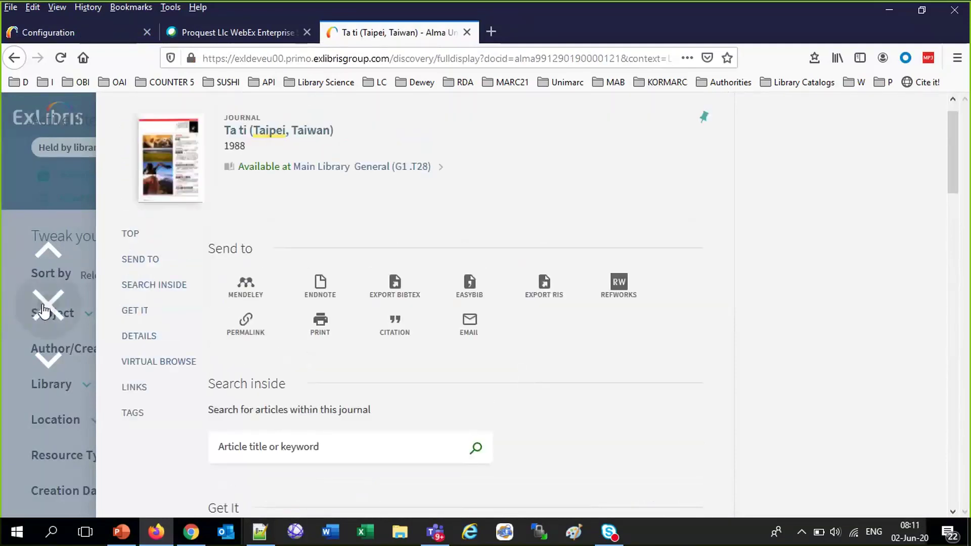
left_click(48, 305)
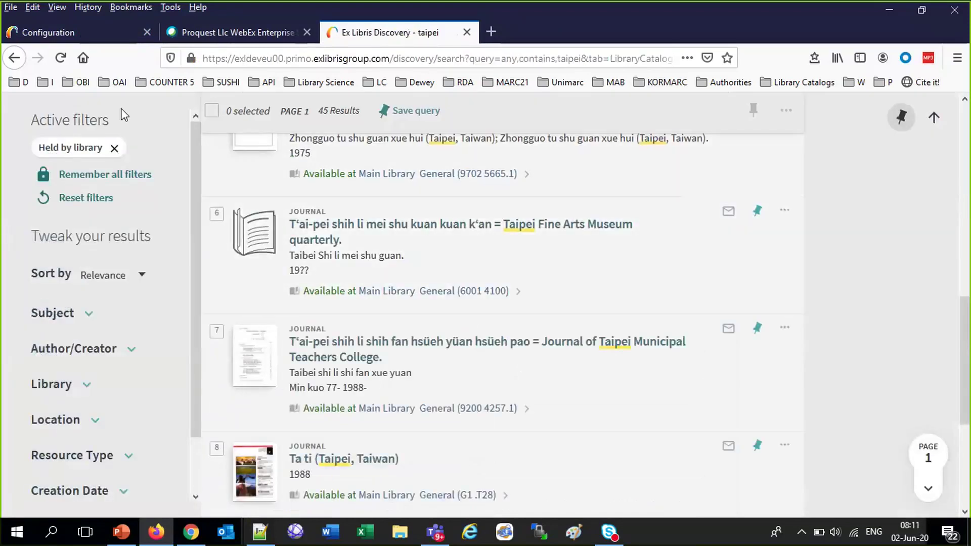
scroll(617, 183, "up", 10)
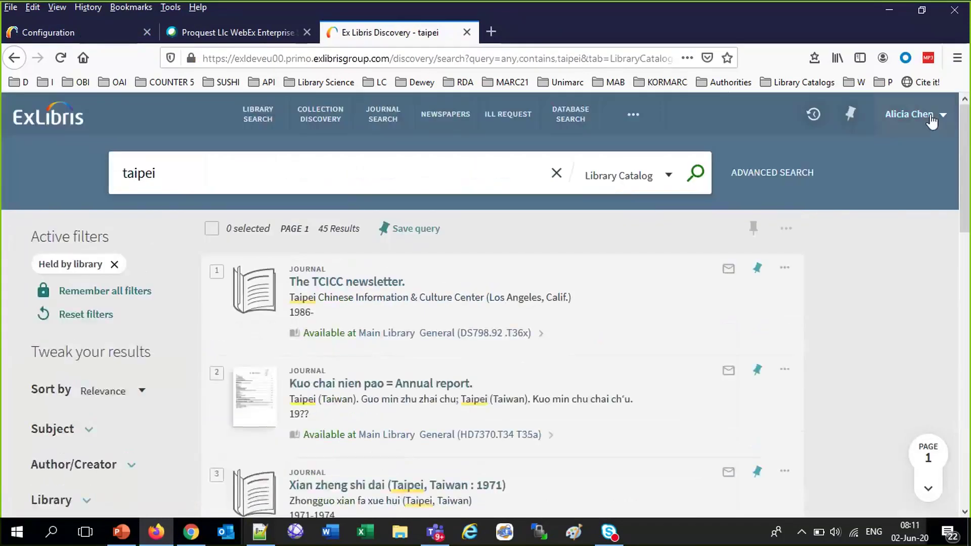
Sign out of Primo and sign back in with the patron's user ID and password
left_click(934, 113)
left_click(910, 162)
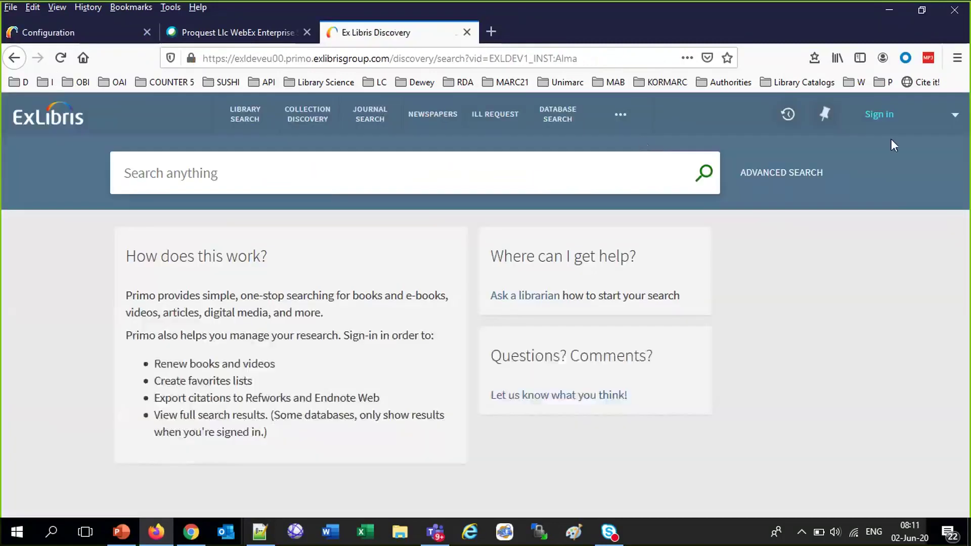
left_click(880, 116)
left_click(483, 262)
type("Alic")
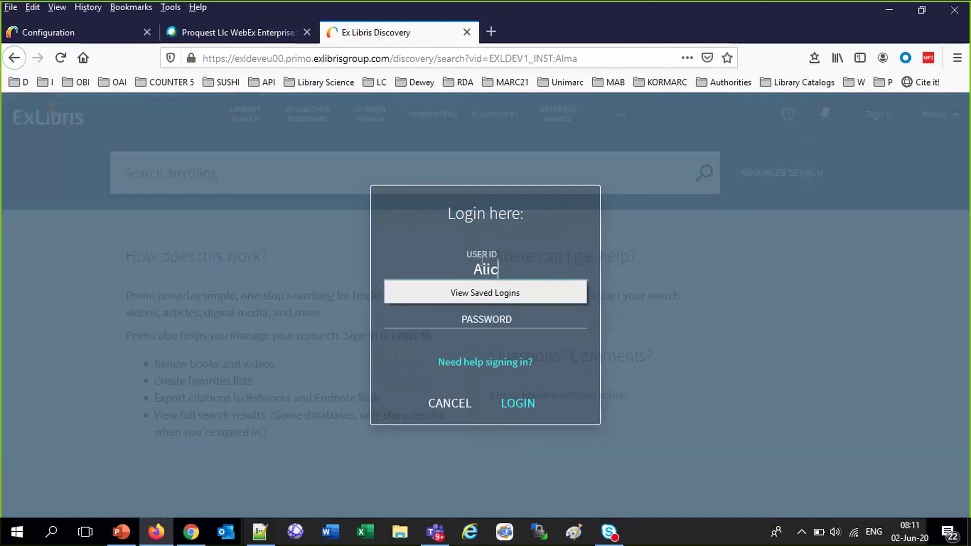
type("iaC613")
key("Tab")
type("********")
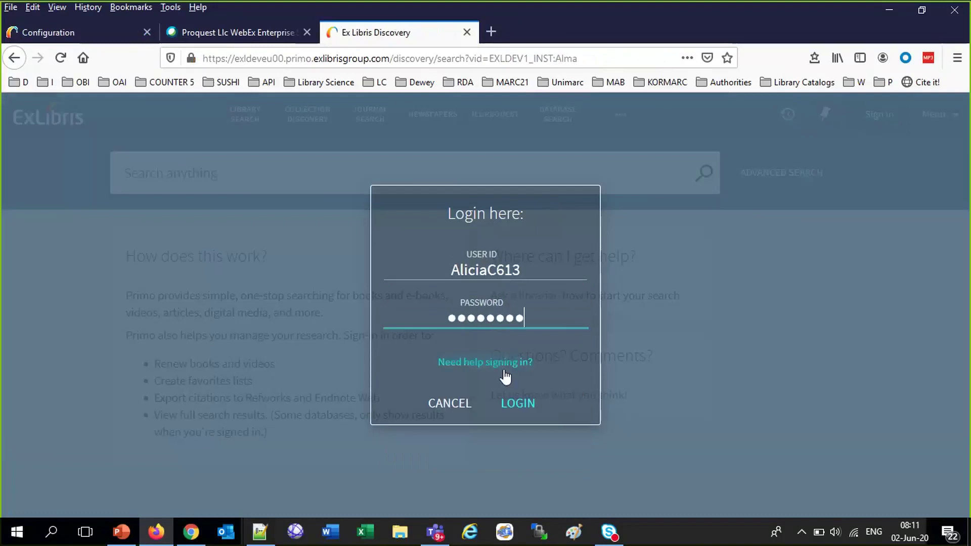
left_click(517, 411)
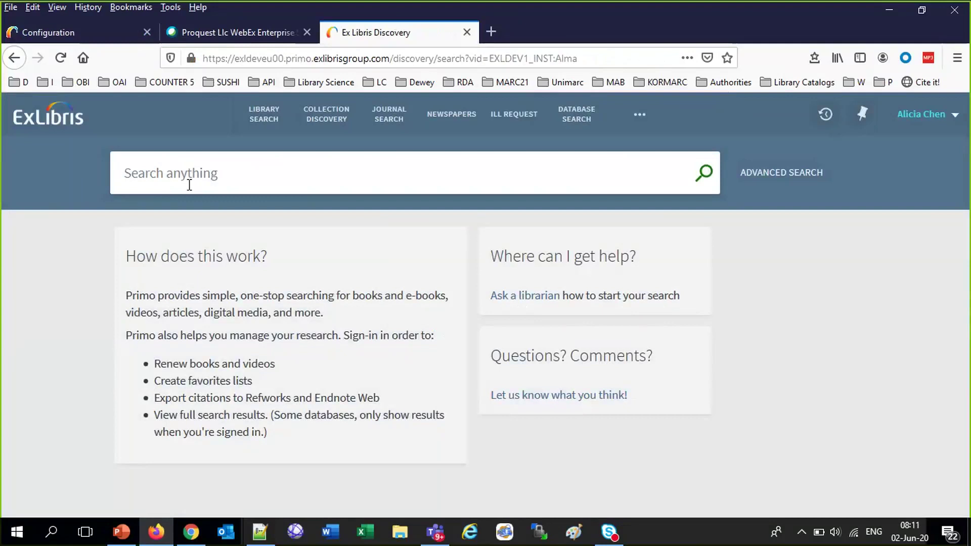
Search the Library Catalog for 'taiwan' and open a digitization request for the 2017 book Taiwan
type("taiwan")
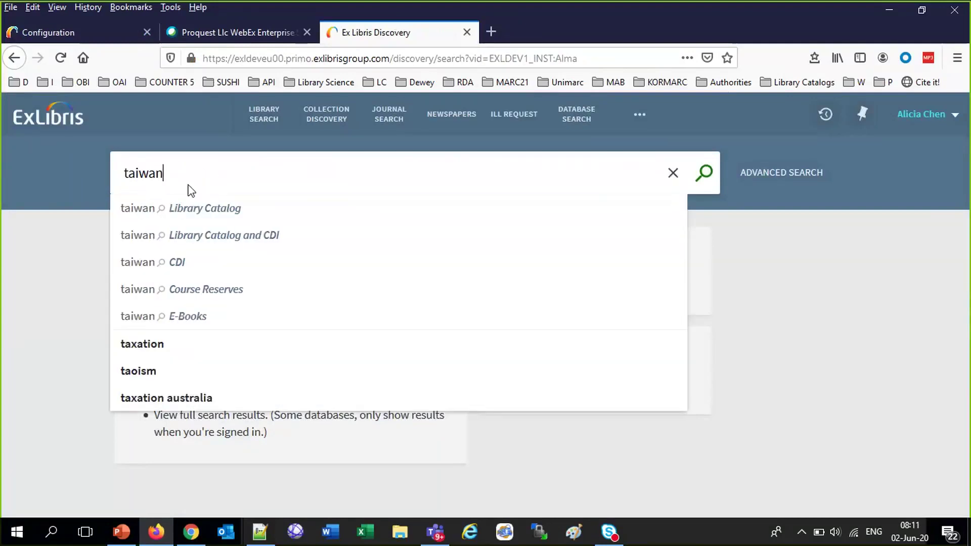
left_click(149, 211)
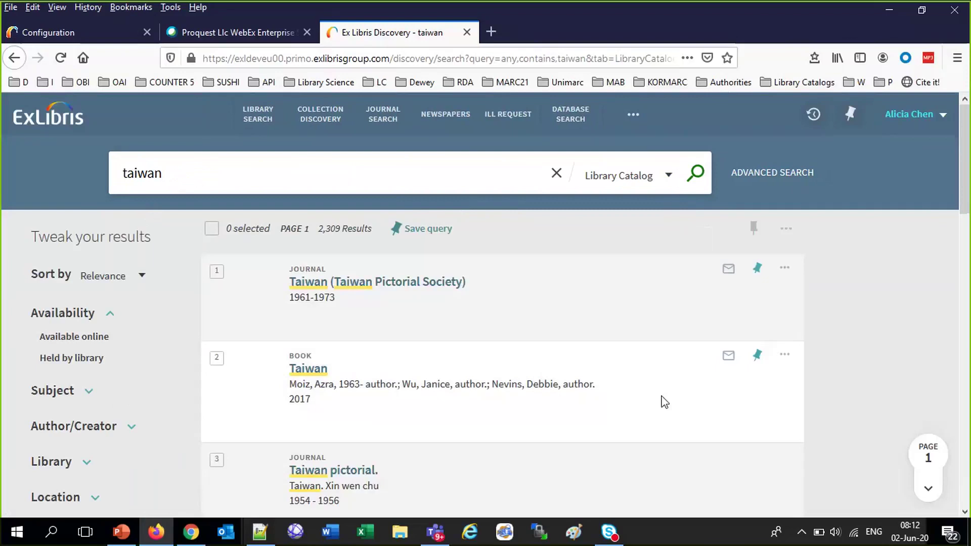
scroll(663, 402, "down", 3)
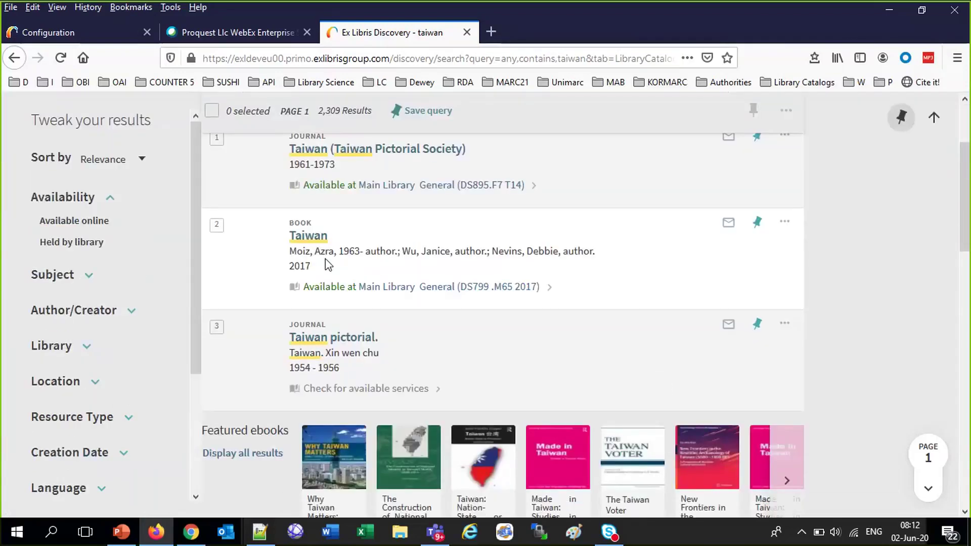
left_click(332, 292)
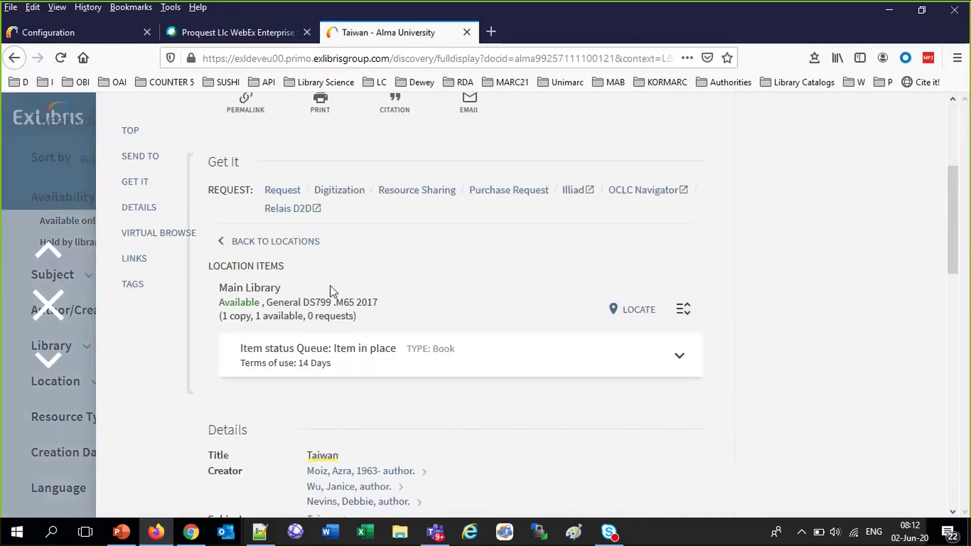
left_click(344, 193)
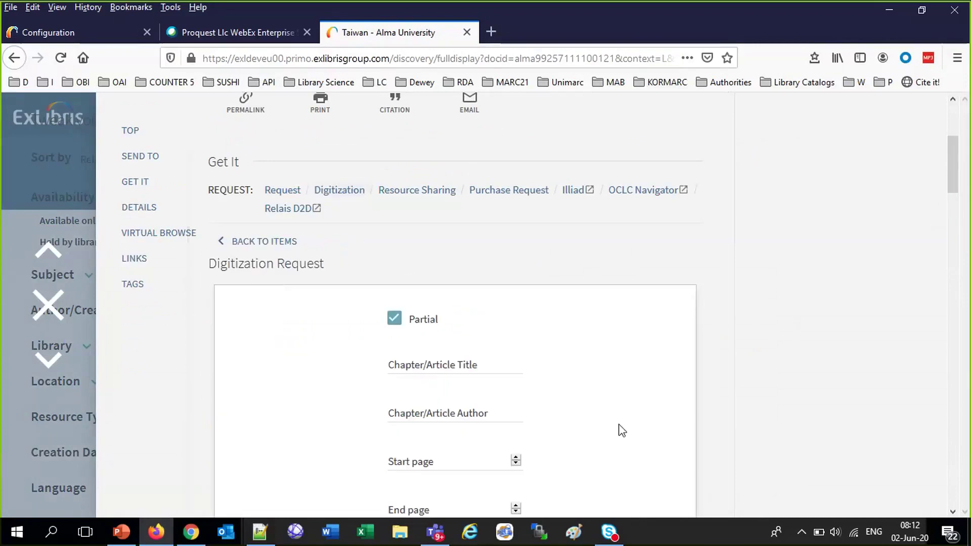
scroll(622, 431, "down", 5)
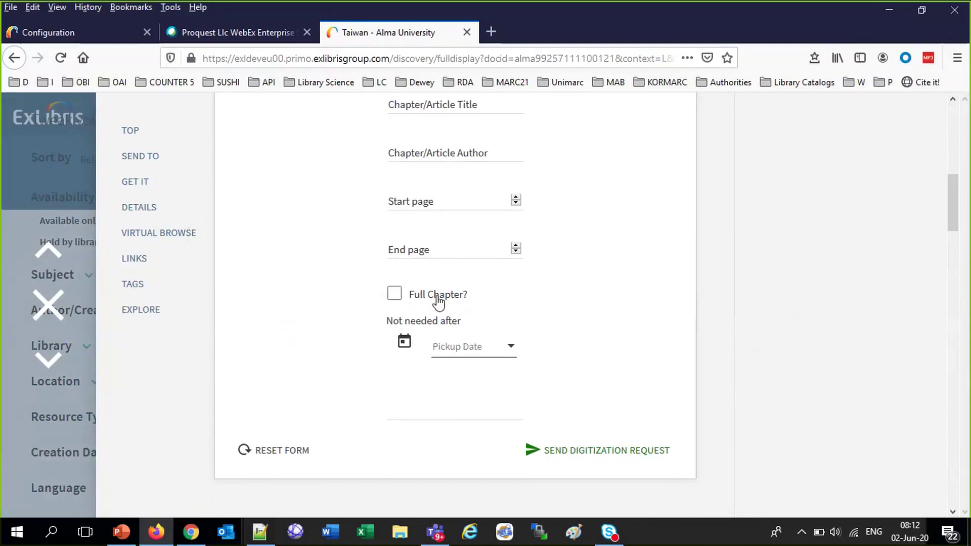
left_click(11, 31)
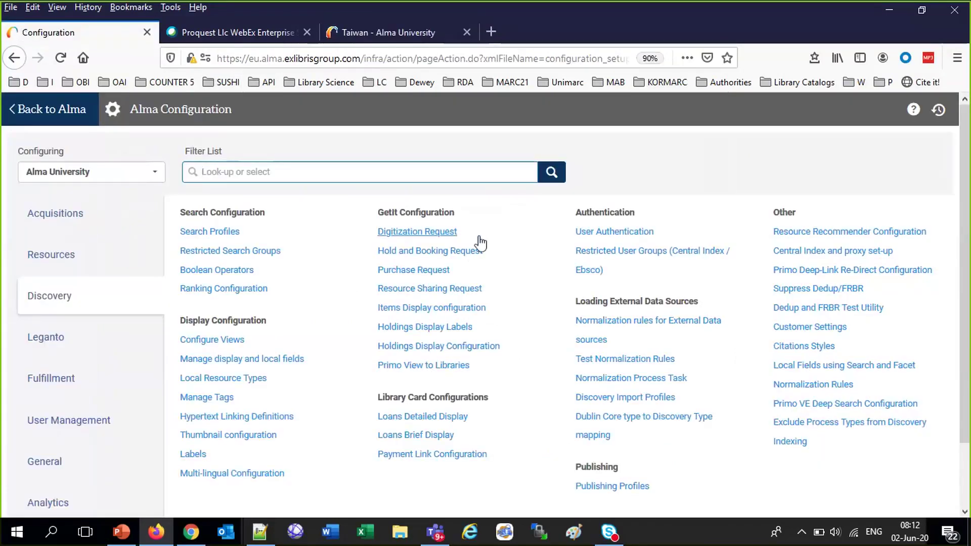
Reopen the digitization parameters table to confirm comment is hidden and copyrightDeclaration shown
left_click(429, 236)
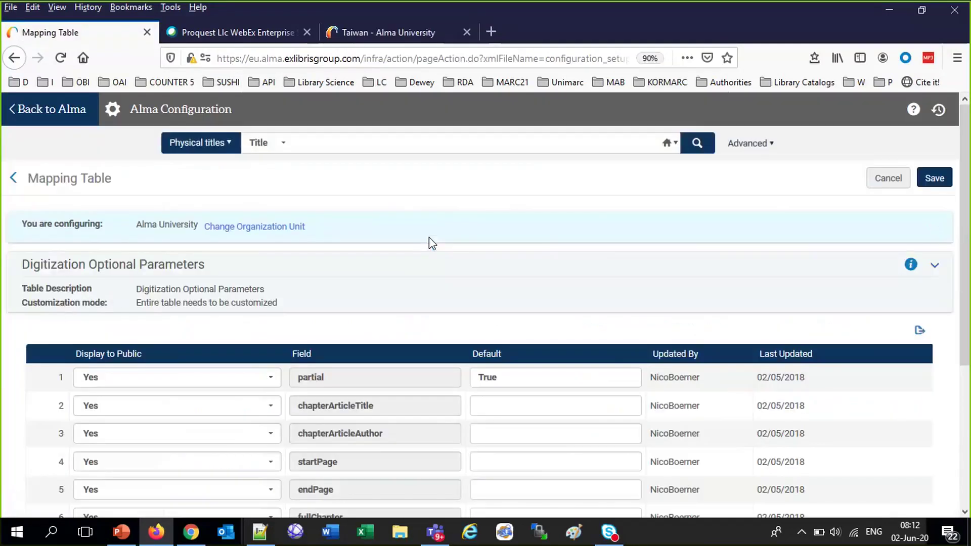
scroll(429, 240, "down", 5)
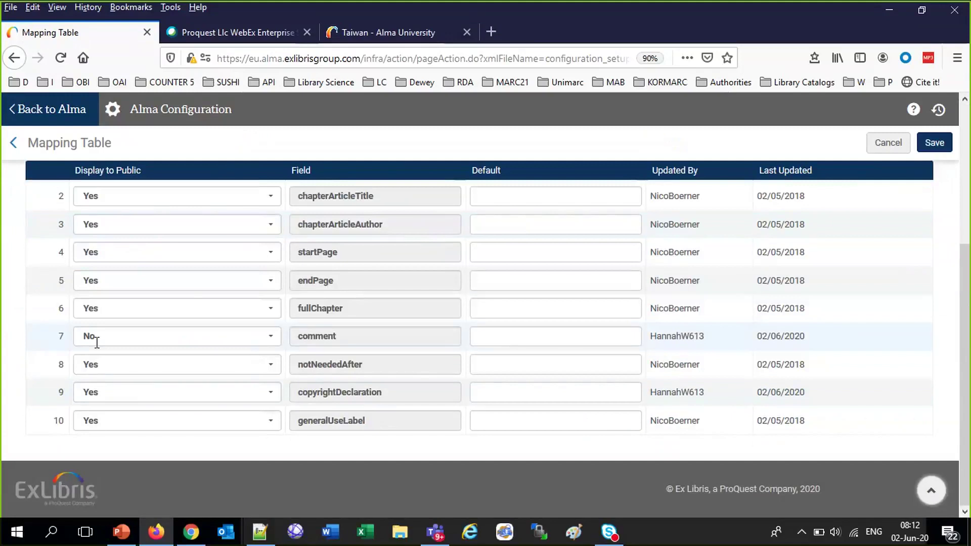
scroll(249, 340, "up", 5)
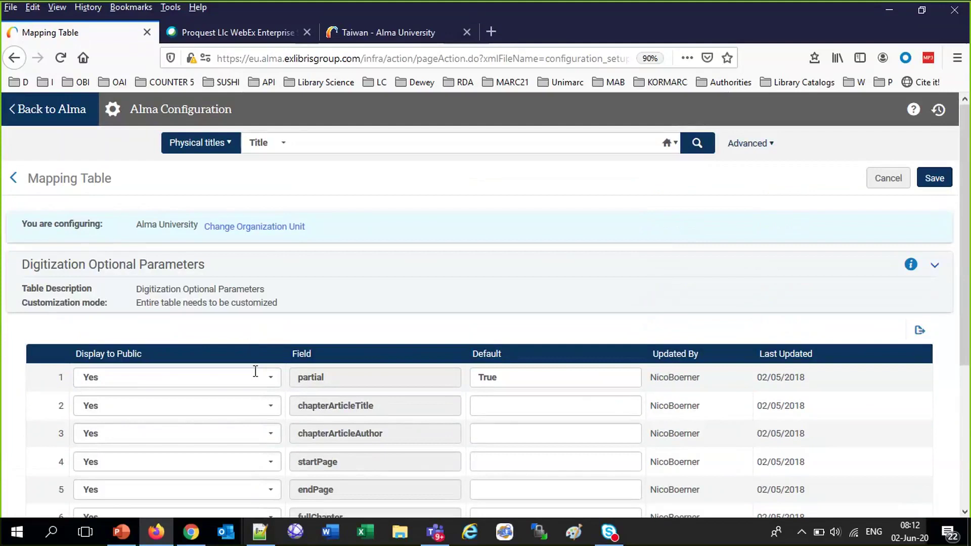
scroll(184, 417, "down", 4)
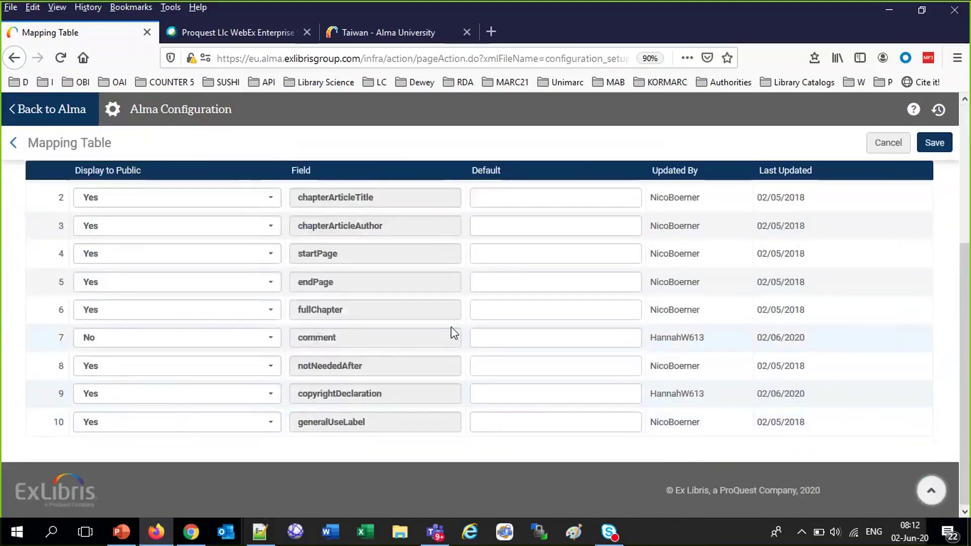
Enter the chapter title 'Top ten Taipei Librarians' on the Taiwan digitization form
left_click(371, 33)
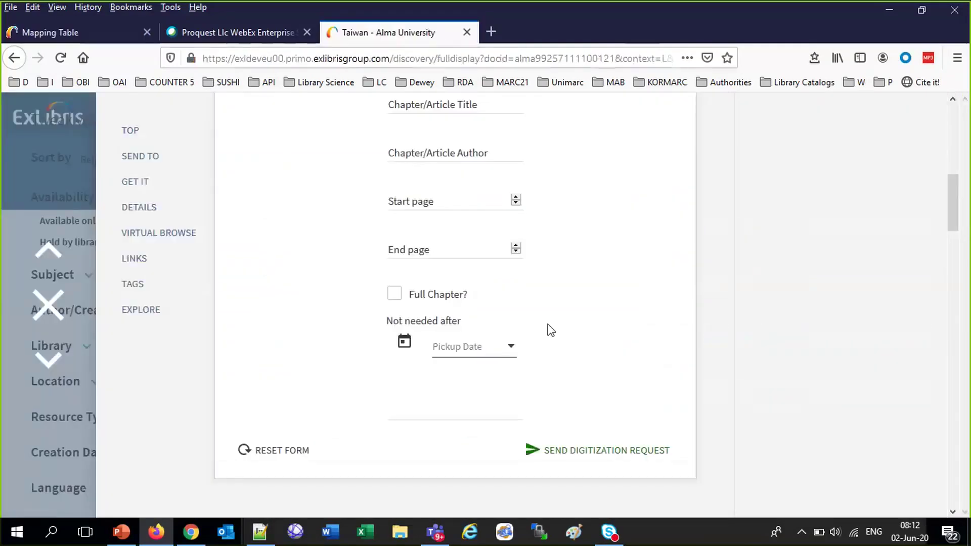
scroll(551, 331, "up", 4)
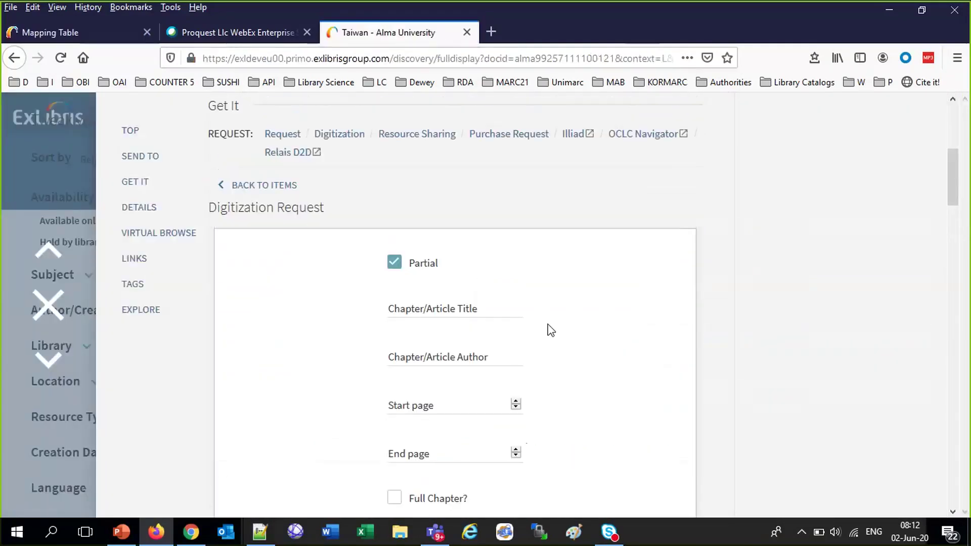
left_click(466, 308)
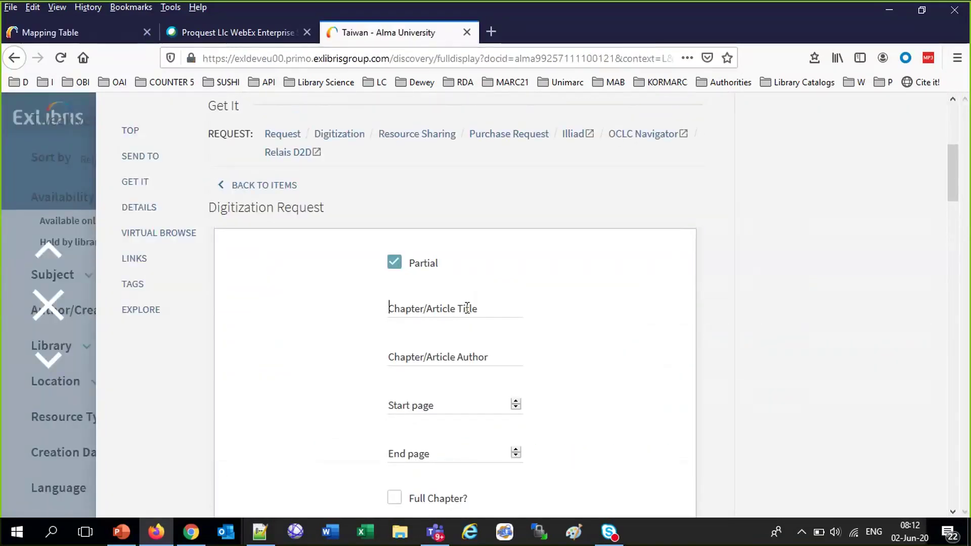
type("T")
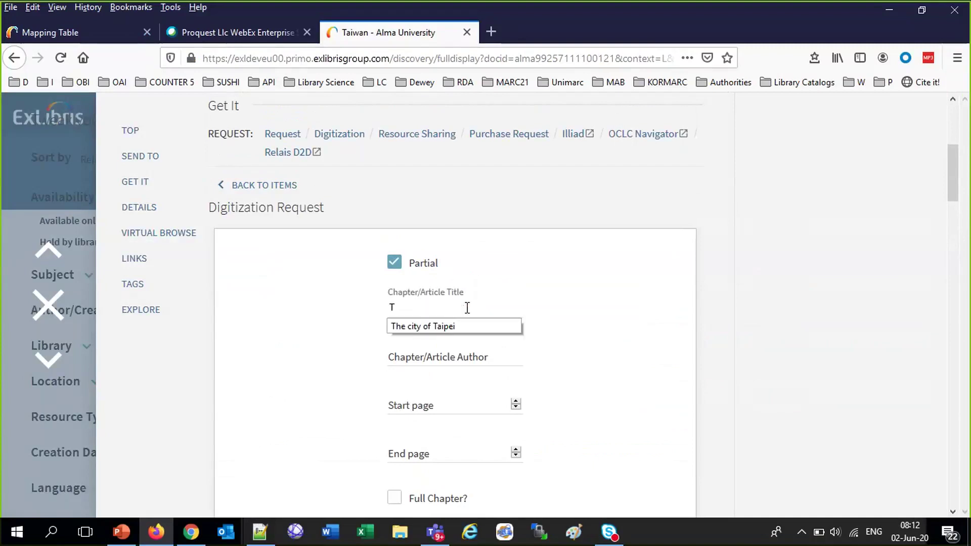
type("op ten")
left_click(467, 307)
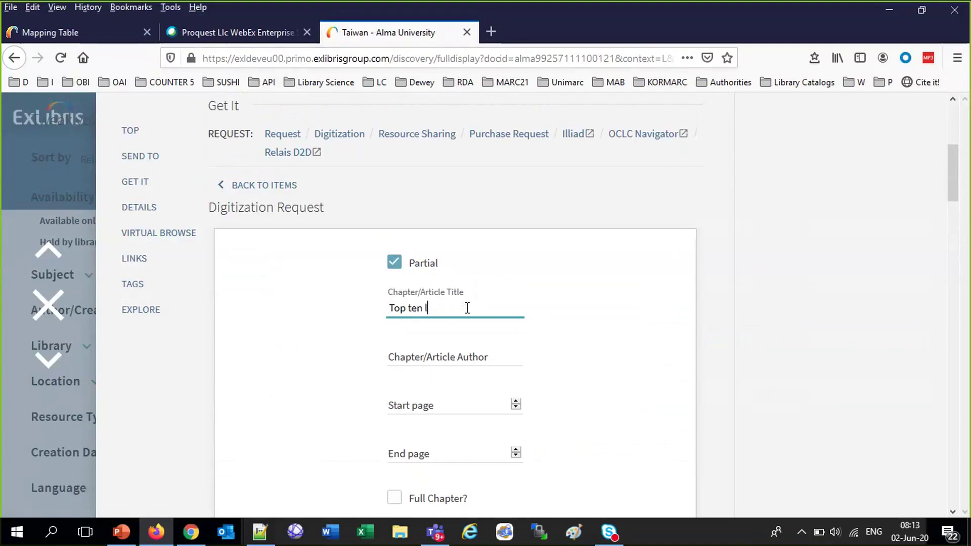
type("Taipei Libt")
key("BackSpace")
type("rarians")
Pick the suggested author and set the pages from 56 to 78
left_click(483, 360)
type("S")
left_click(452, 373)
left_click(448, 405)
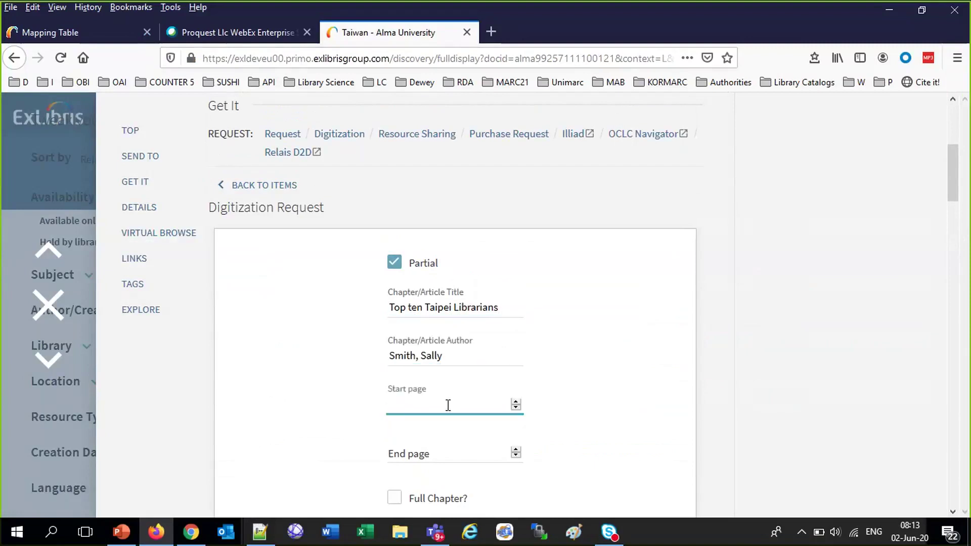
type("56")
left_click(449, 455)
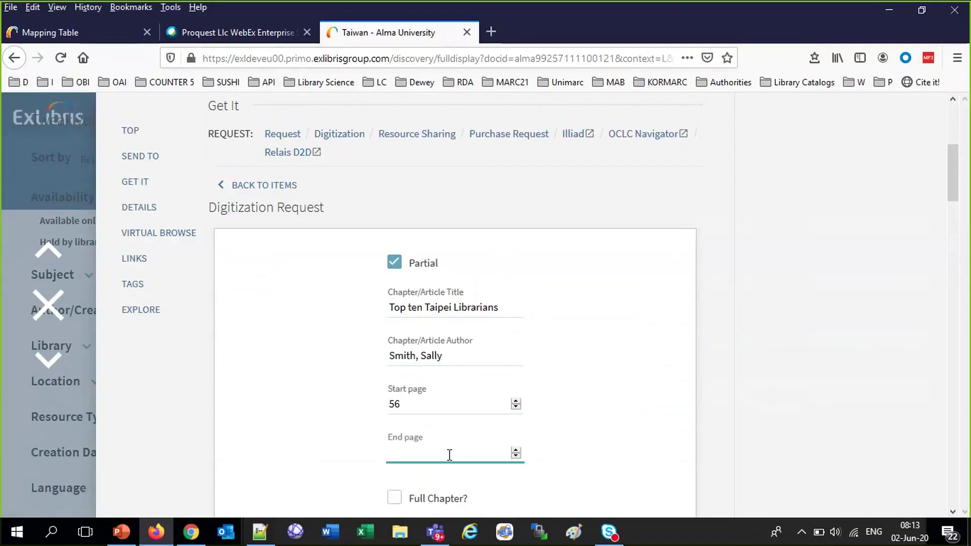
type("76")
key("BackSpace")
key("BackSpace")
type("59")
left_click(583, 451)
left_click(435, 450)
key("BackSpace")
key("BackSpace")
type("78")
Mark the request as Full Chapter? and send it
left_click(395, 499)
scroll(628, 455, "down", 4)
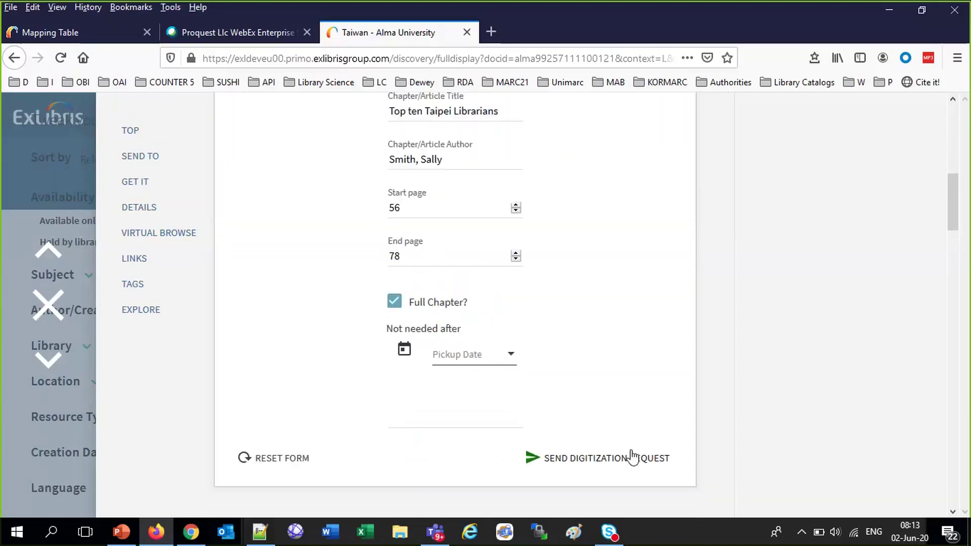
left_click(633, 458)
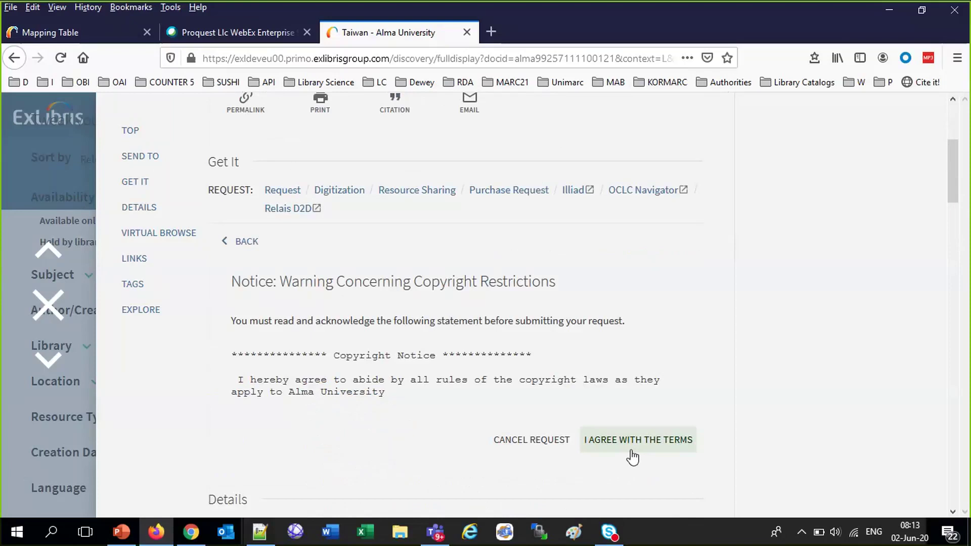
Accept the copyright terms to place the Taiwan request, then close the record
left_click(46, 33)
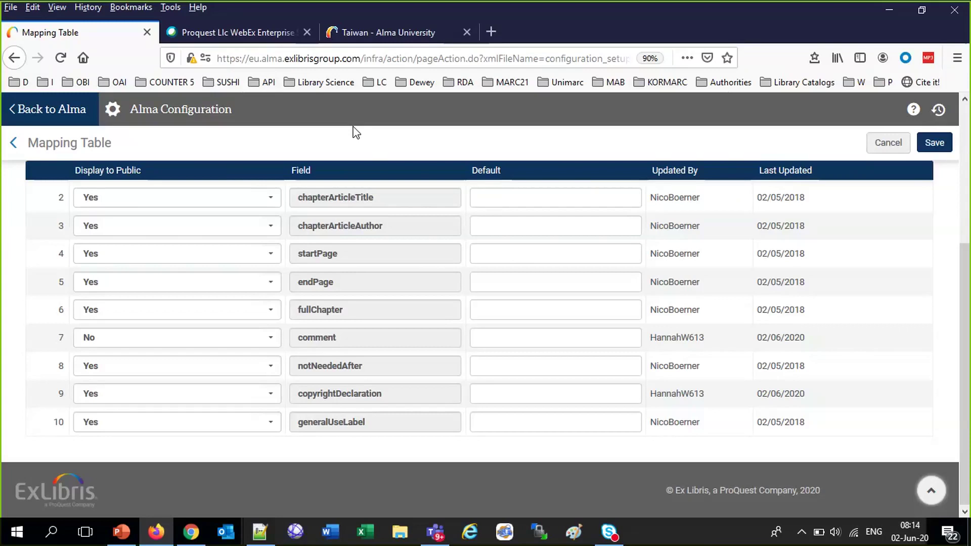
left_click(368, 33)
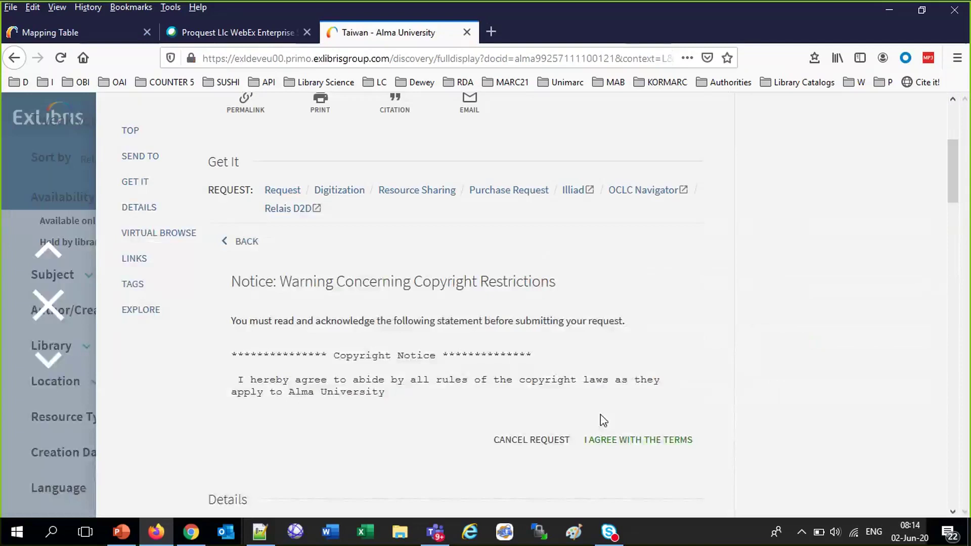
left_click(625, 439)
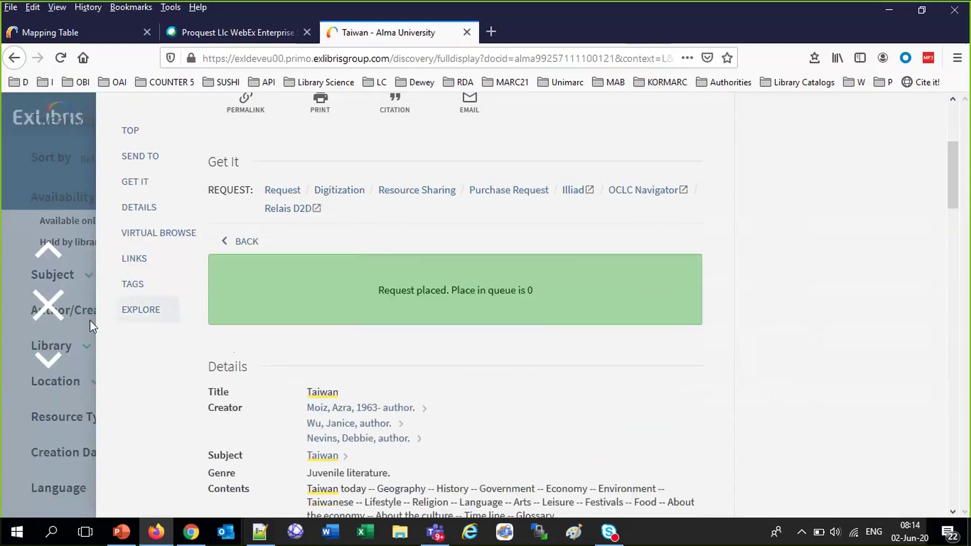
left_click(50, 307)
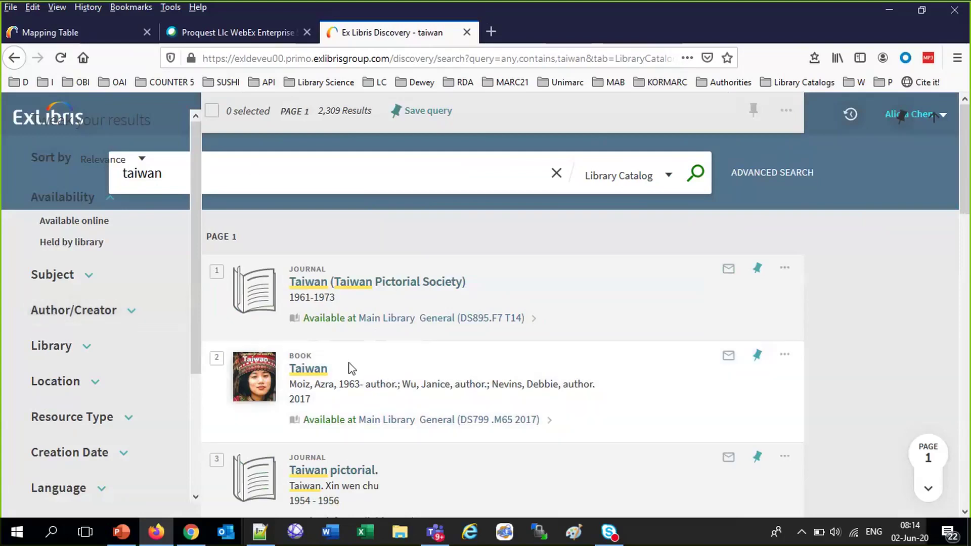
scroll(351, 368, "down", 10)
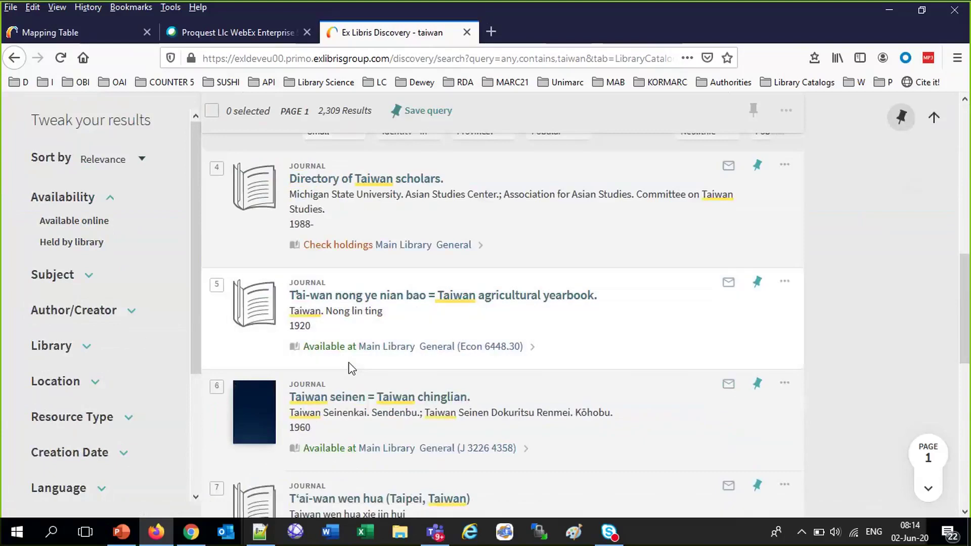
left_click(74, 36)
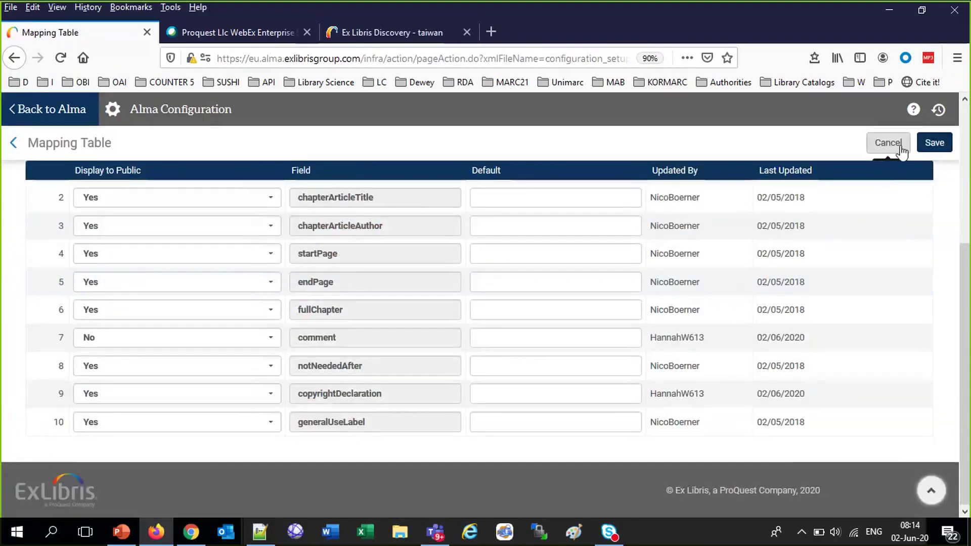
Save the mapping table and edit DigitizationRequestCopyrightDeclaration.html under Fulfillment > Copyright Declaration
left_click(929, 146)
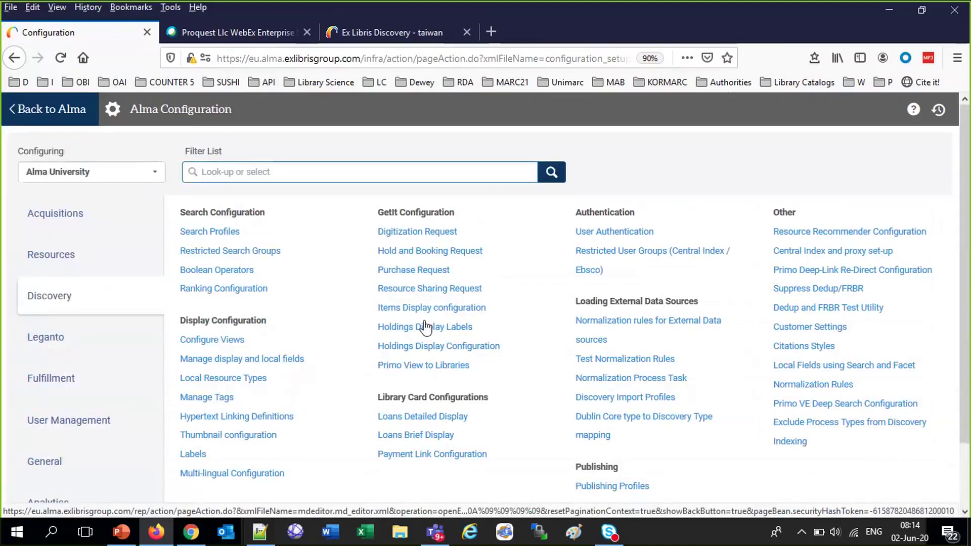
left_click(71, 380)
scroll(316, 402, "down", 3)
scroll(316, 402, "down", 3)
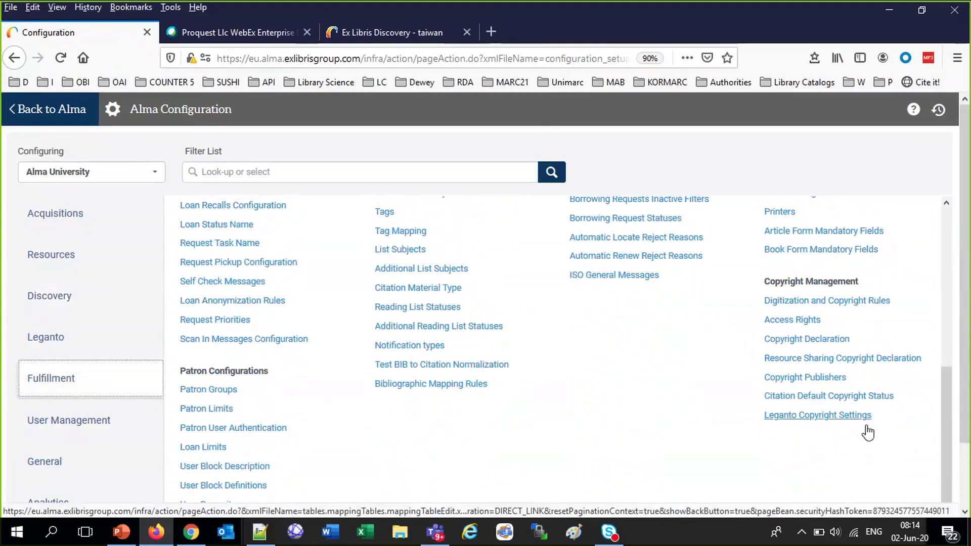
left_click(817, 340)
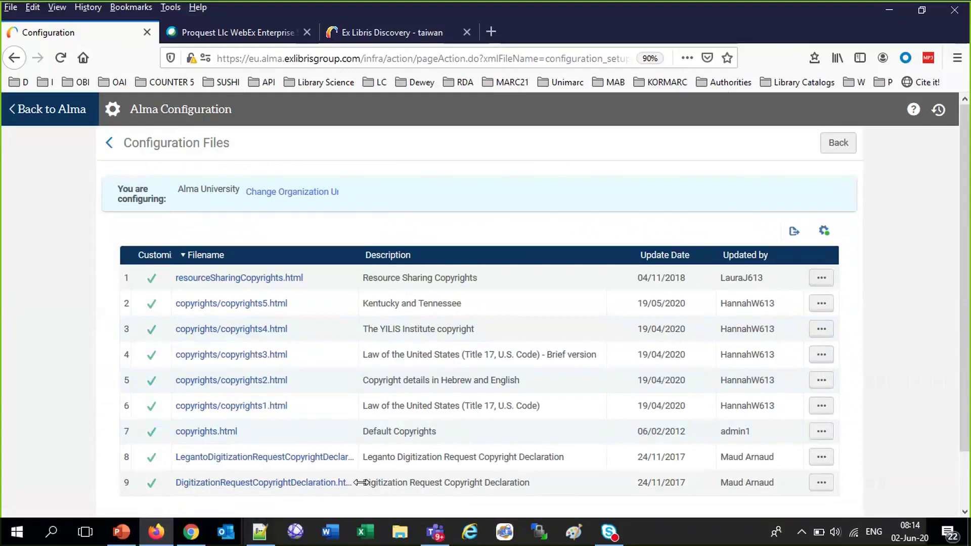
left_click_drag(362, 483, 529, 486)
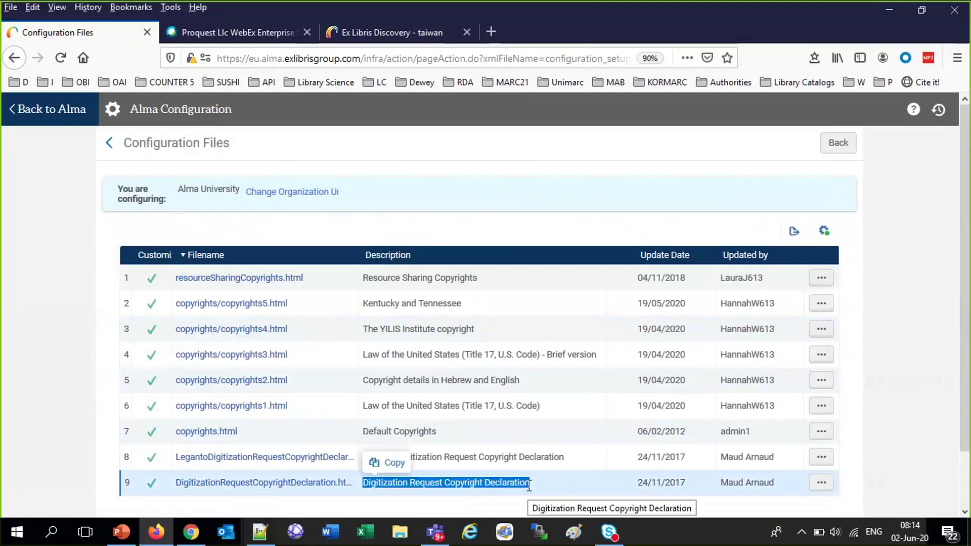
left_click(822, 482)
left_click(758, 423)
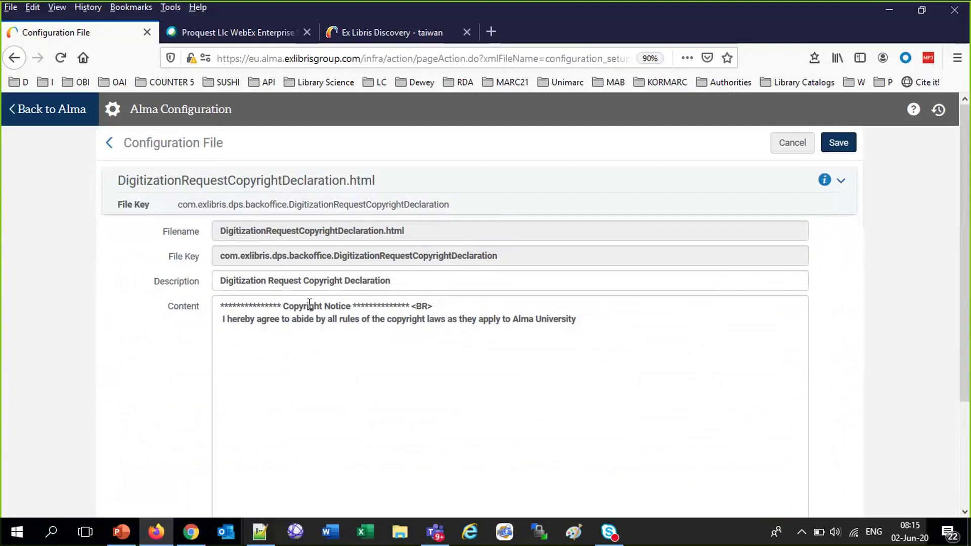
Add 'and the country of Taiwan' in red bold after Alma University, and save
left_click(582, 323)
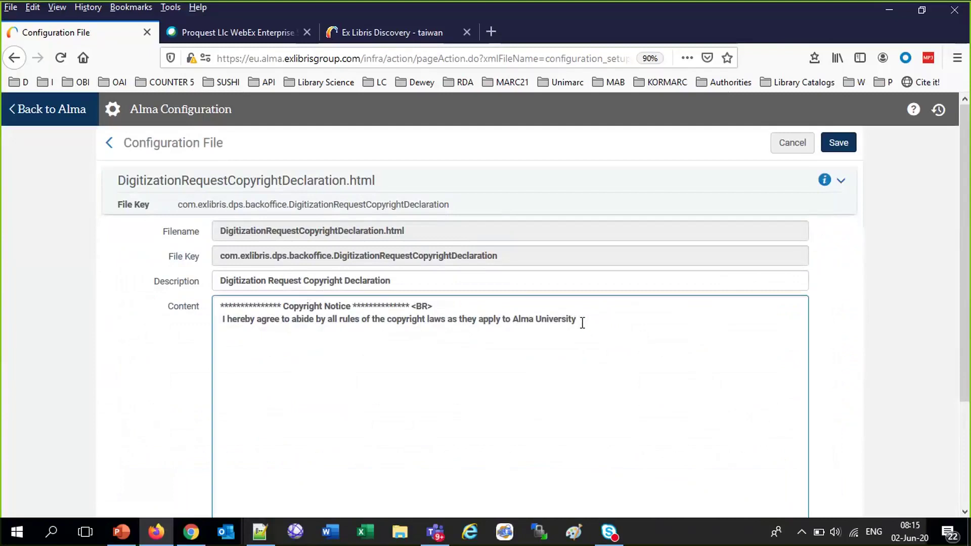
type("and the country of Taiwan")
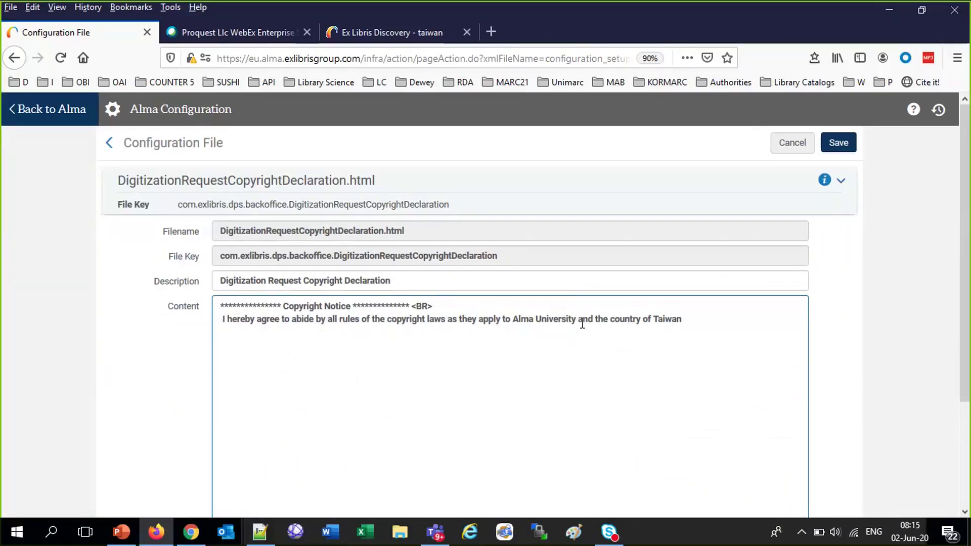
type("<")
type("/b></fint>")
key("BackSpace")
key("BackSpace")
key("BackSpace")
key("BackSpace")
type("ont><font c")
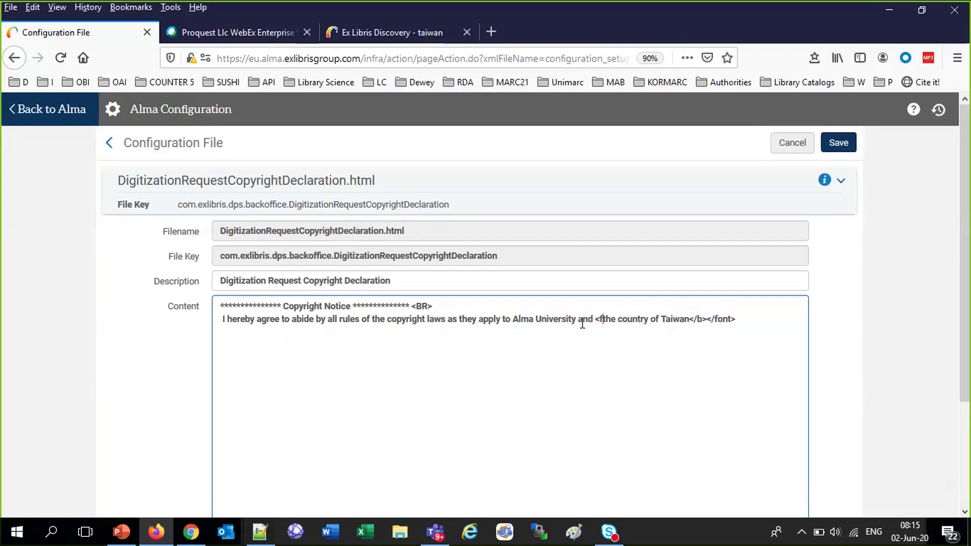
type("olor = \"")
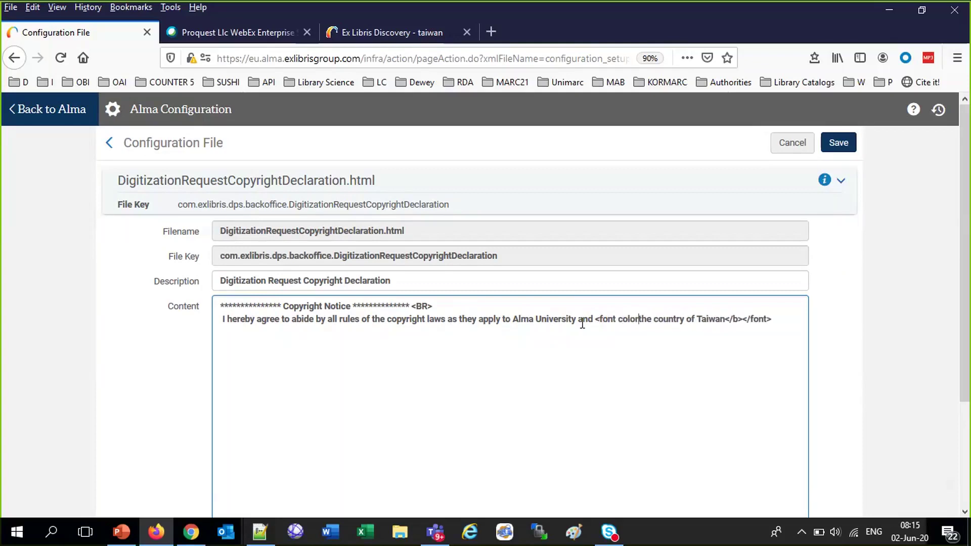
type("red")
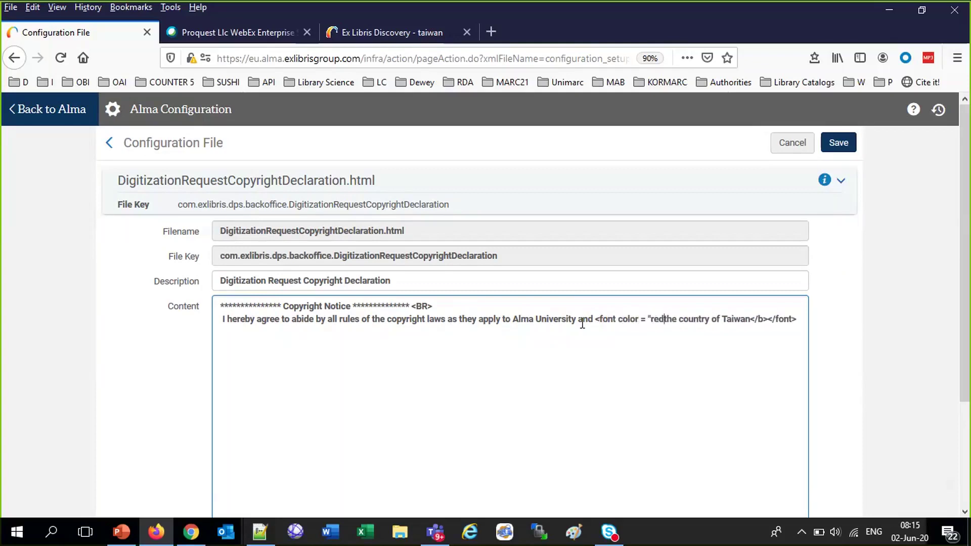
type("\"")
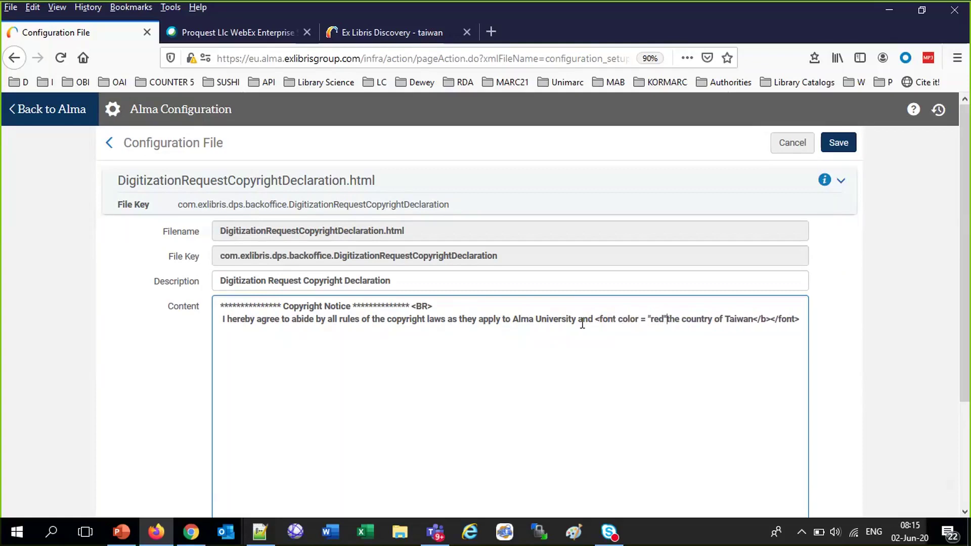
type("><b>")
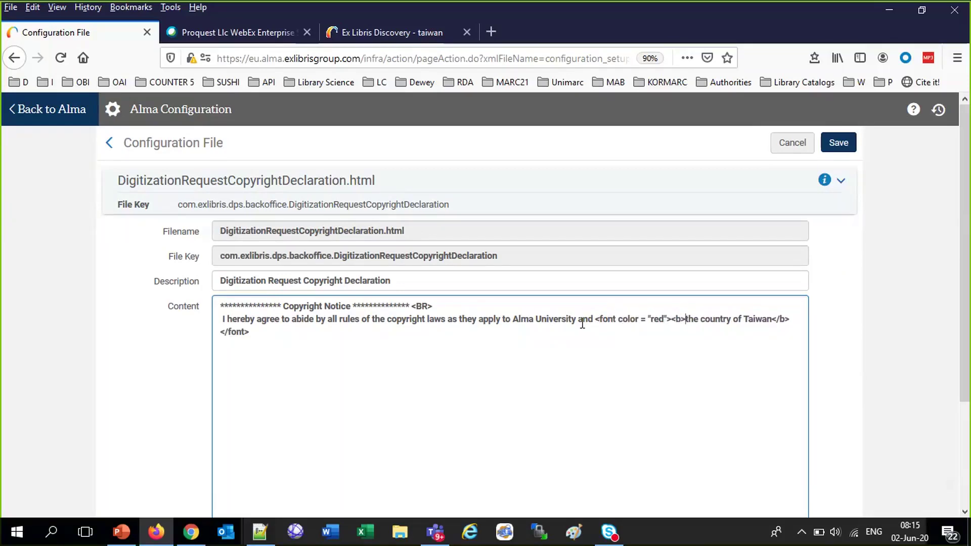
left_click(842, 147)
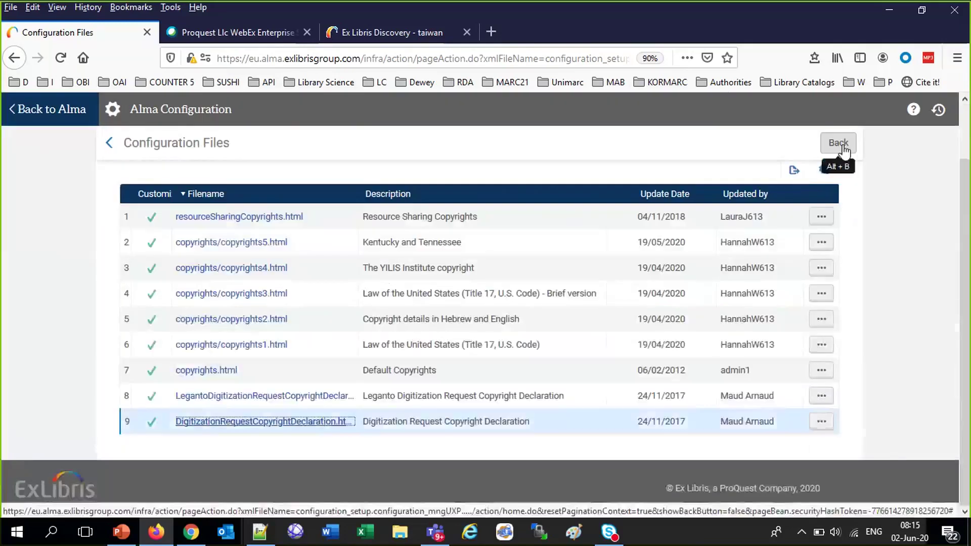
Sign out of the patron's account in Primo VE
left_click(354, 33)
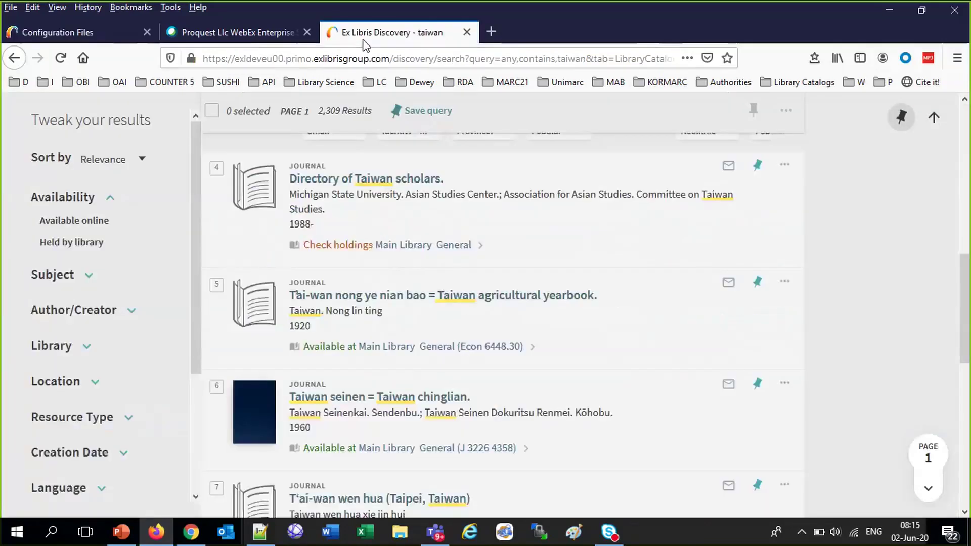
scroll(490, 292, "up", 3)
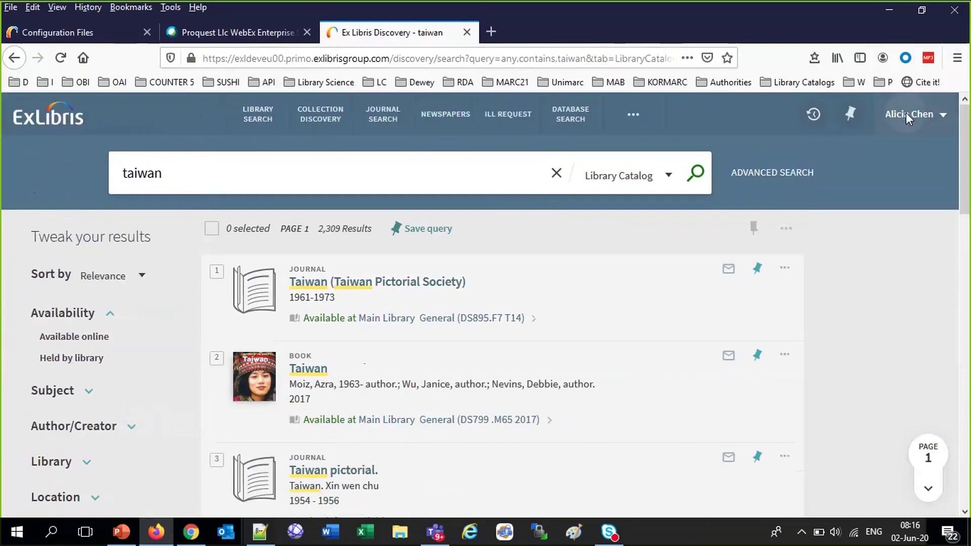
left_click(906, 113)
left_click(911, 165)
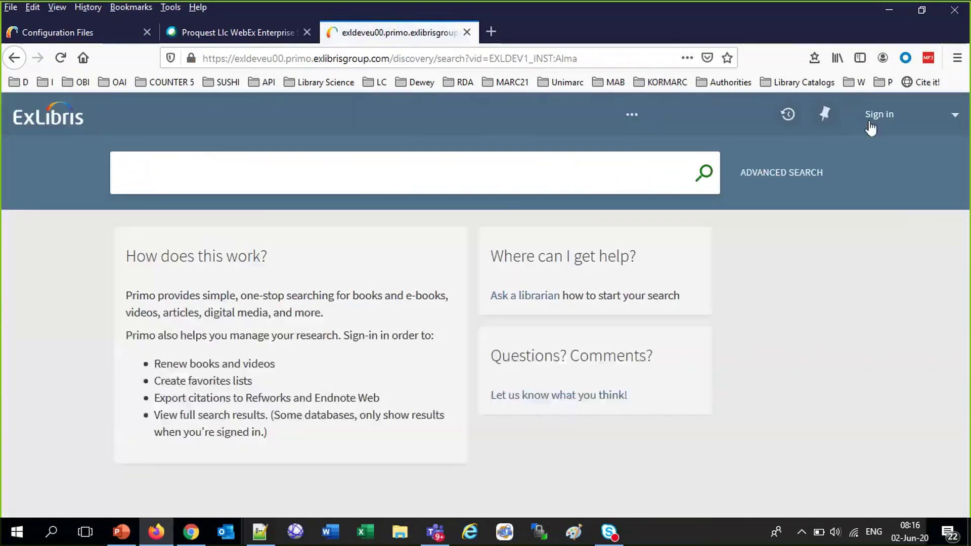
Sign back in with the patron's user ID and password, then enter the query 'taipei library science'
left_click(879, 119)
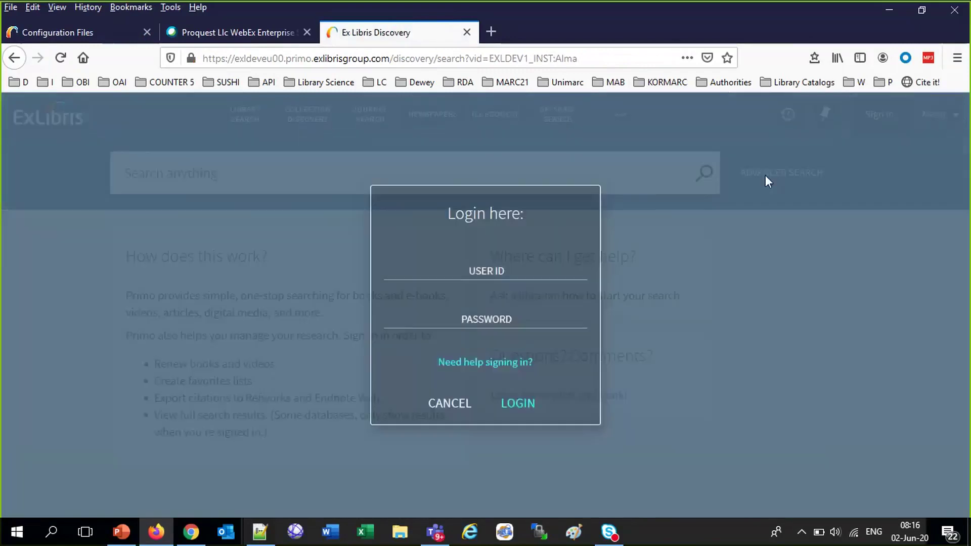
left_click(463, 278)
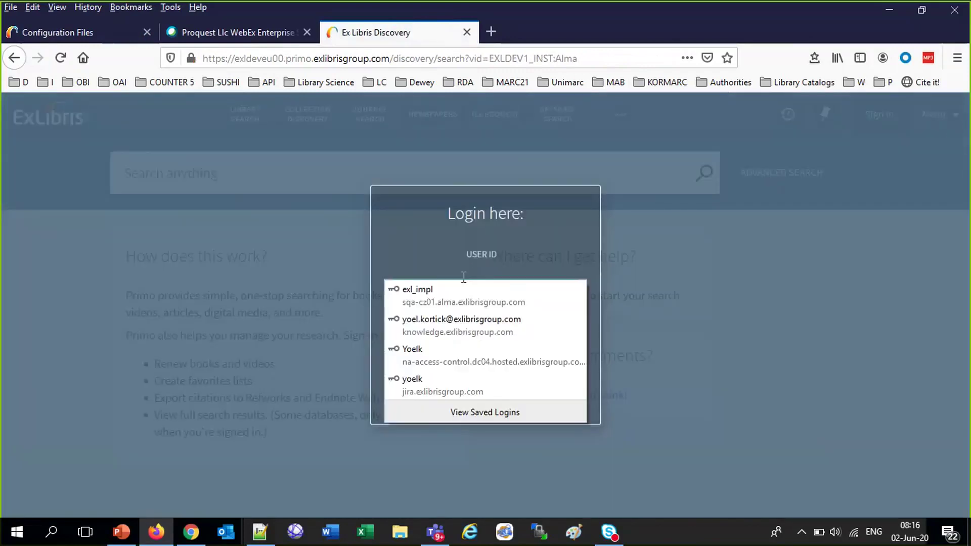
type("AliciaC613")
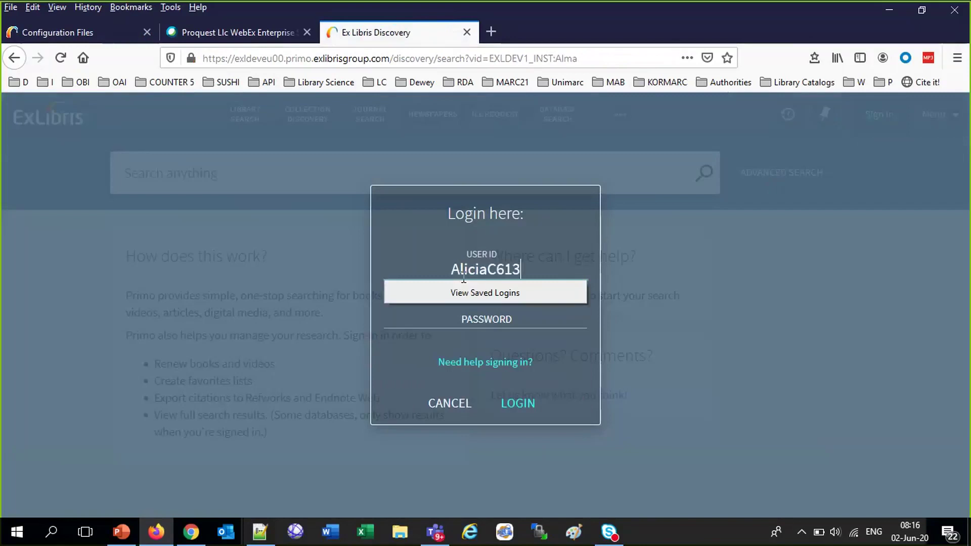
key("Tab")
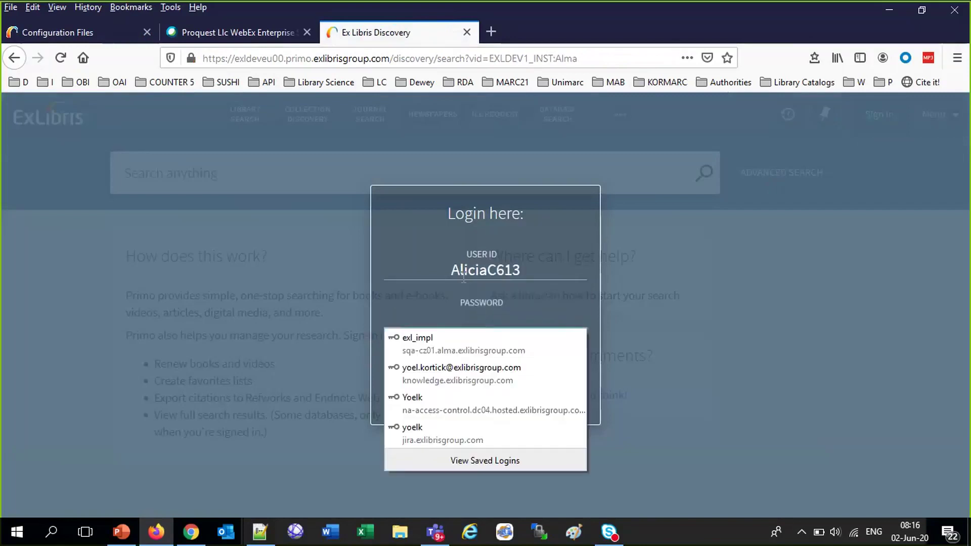
type("********")
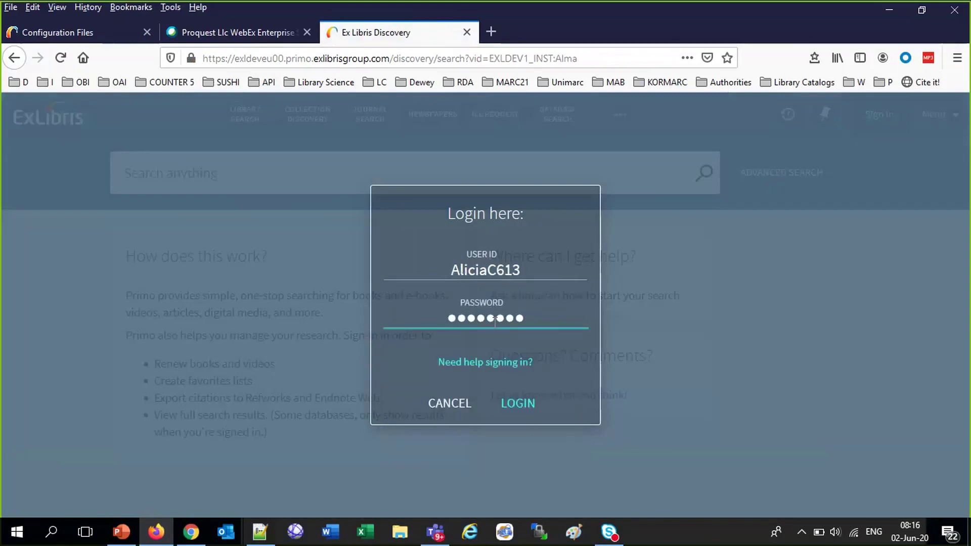
left_click(530, 404)
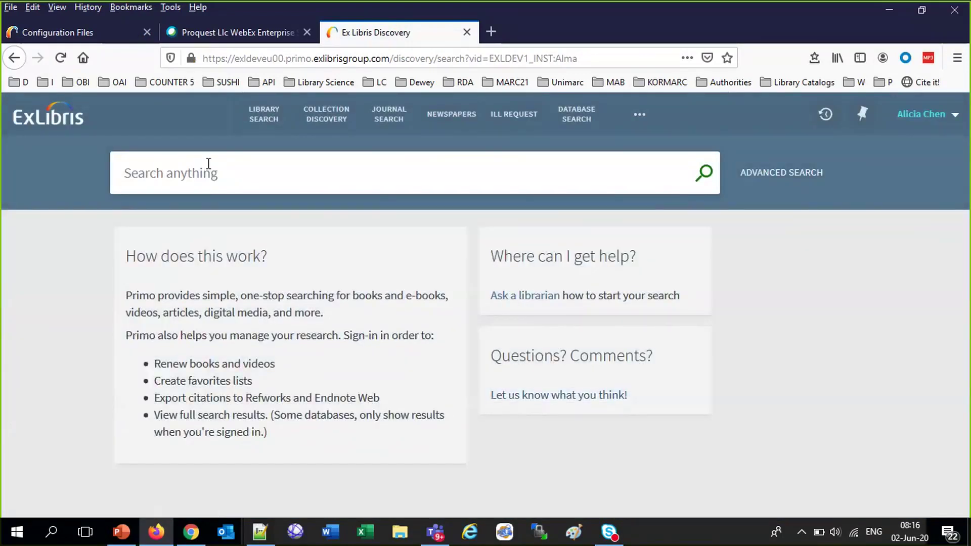
left_click(208, 164)
type("taipei")
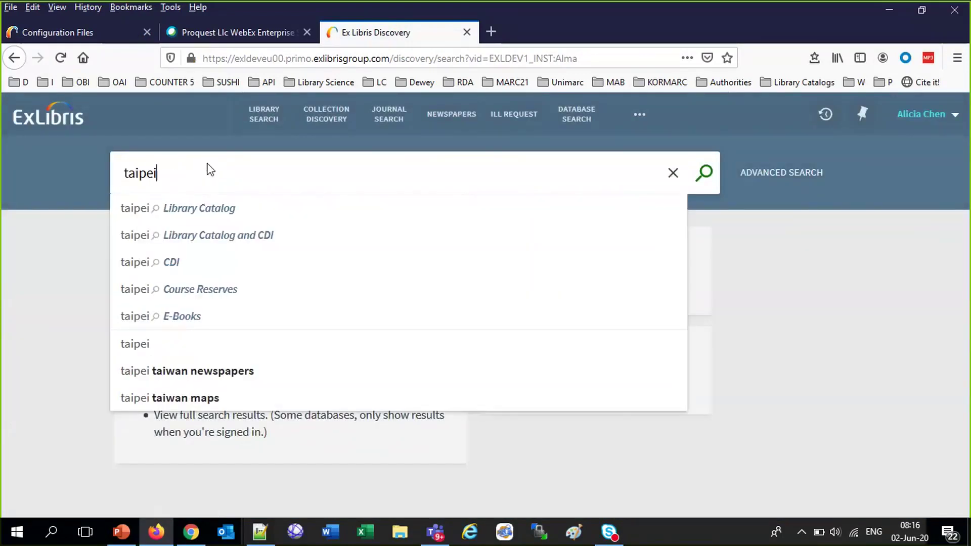
type(" libra")
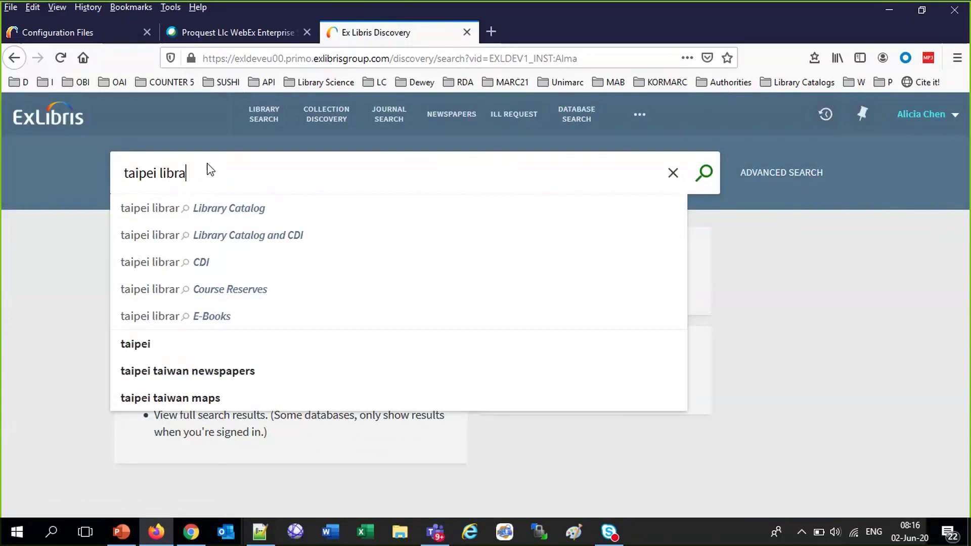
type("ry science")
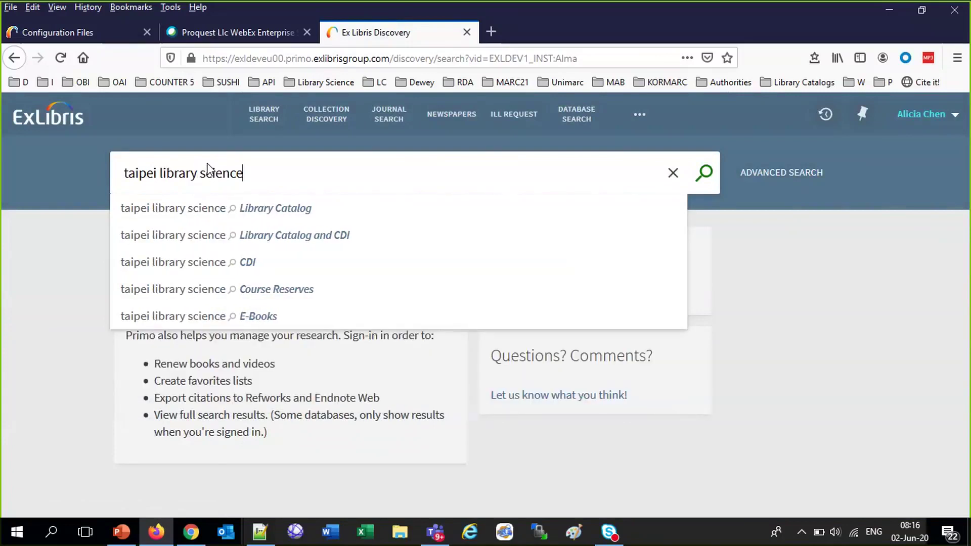
Search 'taipei information science', limit results to Held by library, and open Innovative networks' Main Library availability
key("Return")
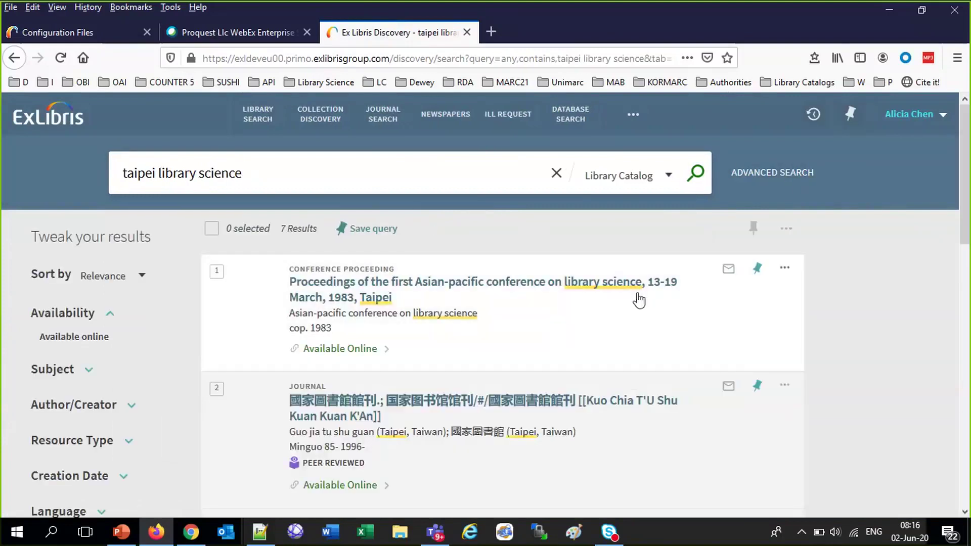
scroll(641, 360, "down", 5)
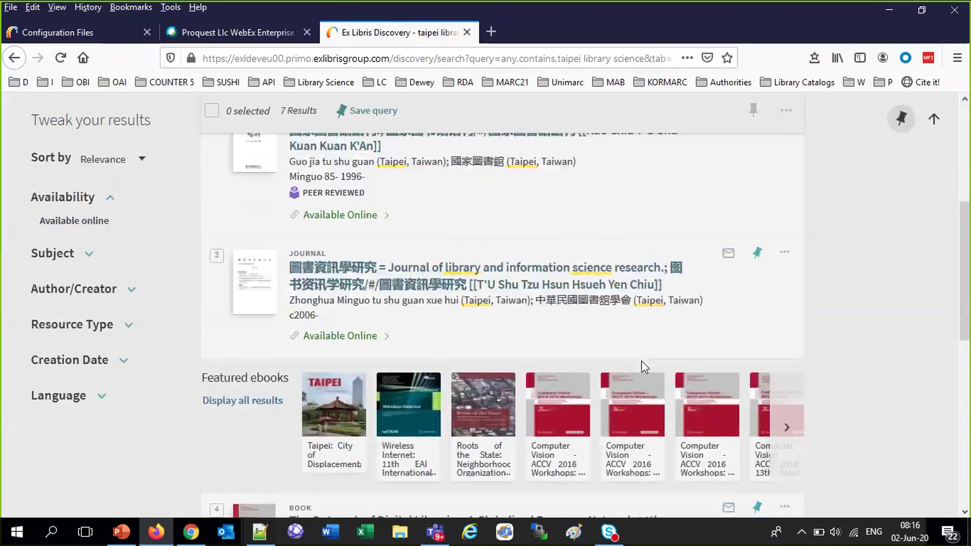
scroll(641, 360, "down", 5)
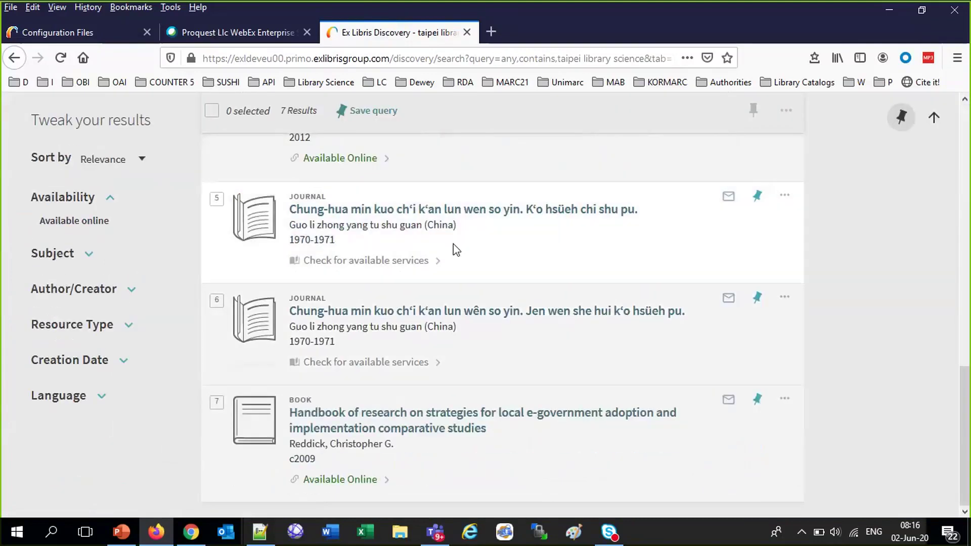
scroll(453, 244, "up", 10)
double_click(174, 171)
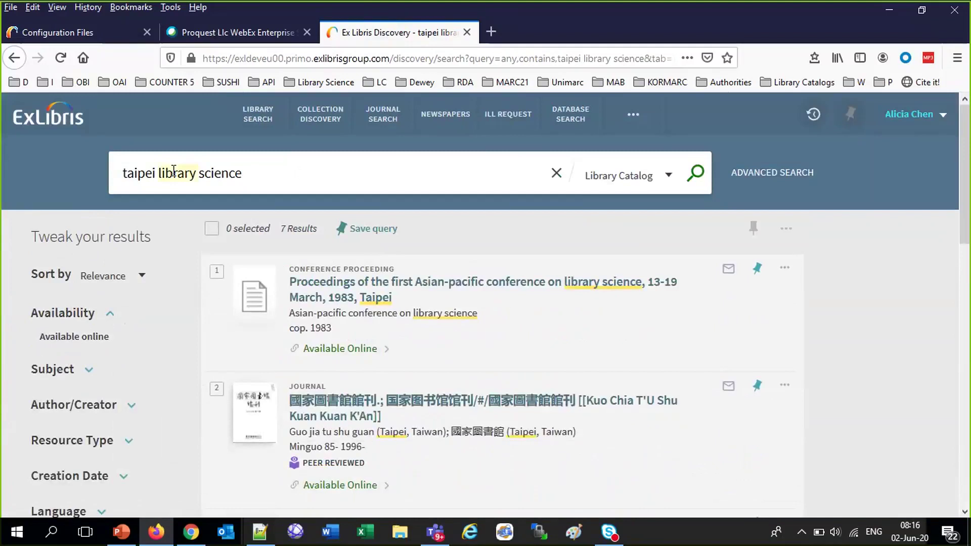
type("informati")
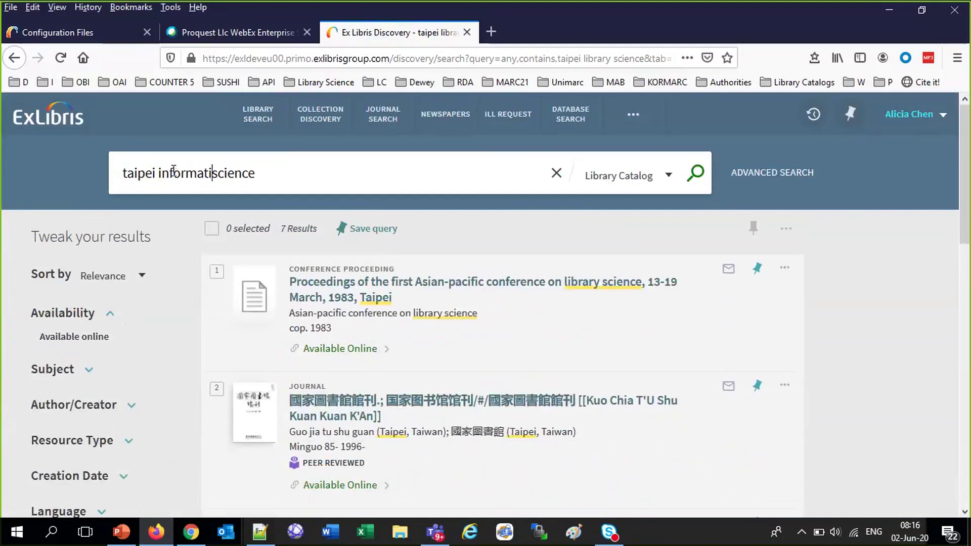
type("on")
key("Return")
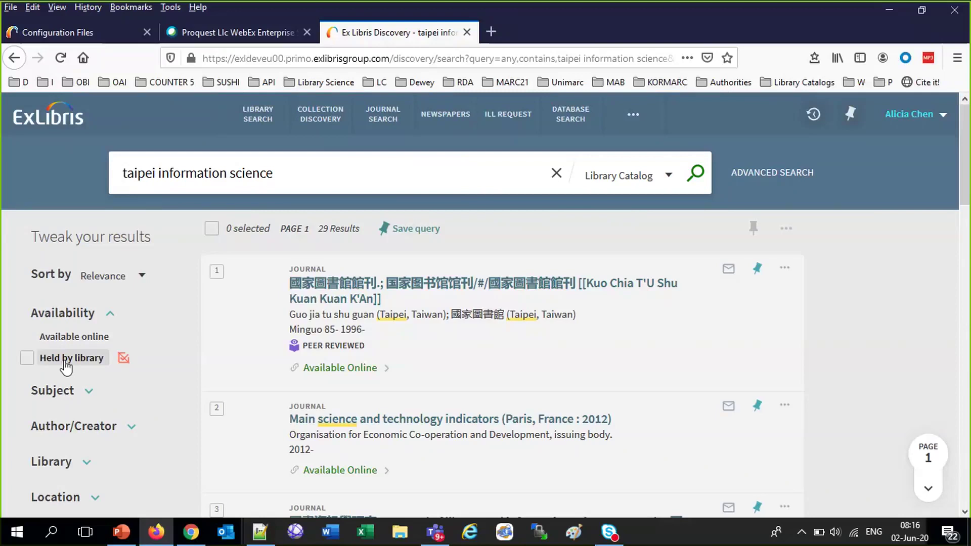
left_click(66, 359)
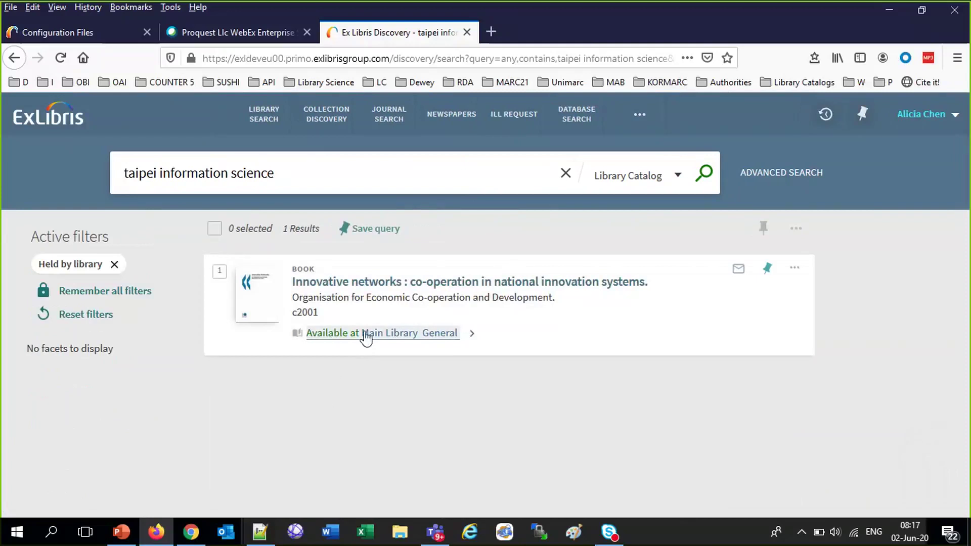
left_click(364, 335)
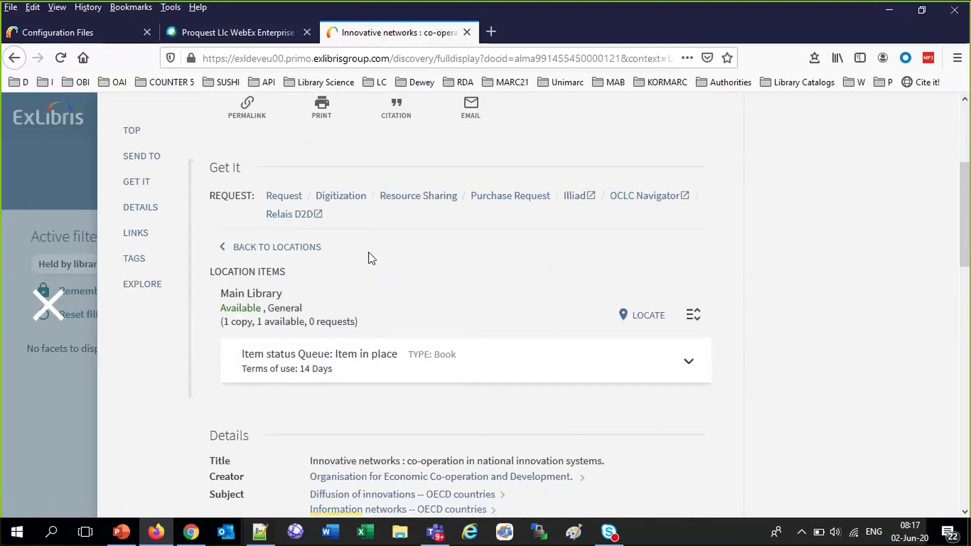
Start a digitization request titled 'Top twenty Taipei Librarians' and choose the suggested chapter author
left_click(341, 196)
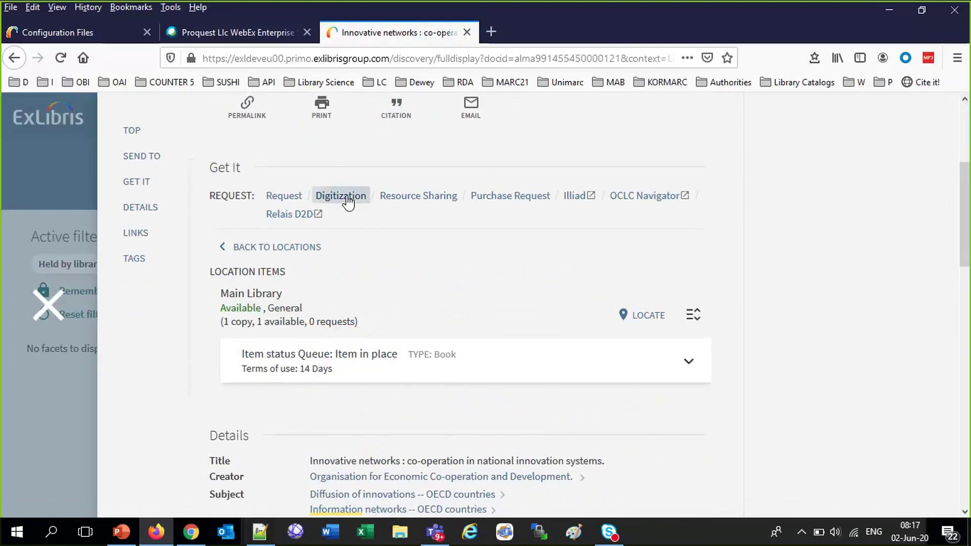
left_click(447, 362)
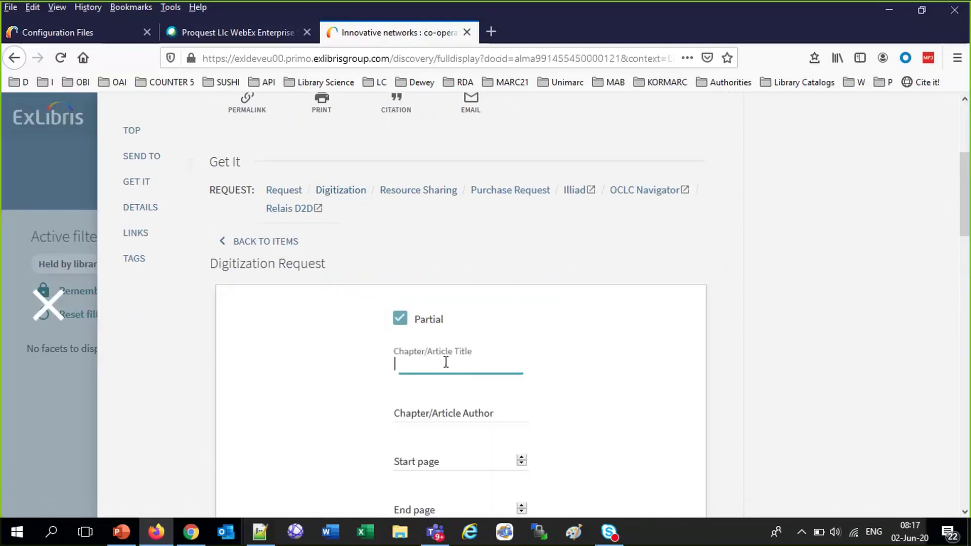
type("Top")
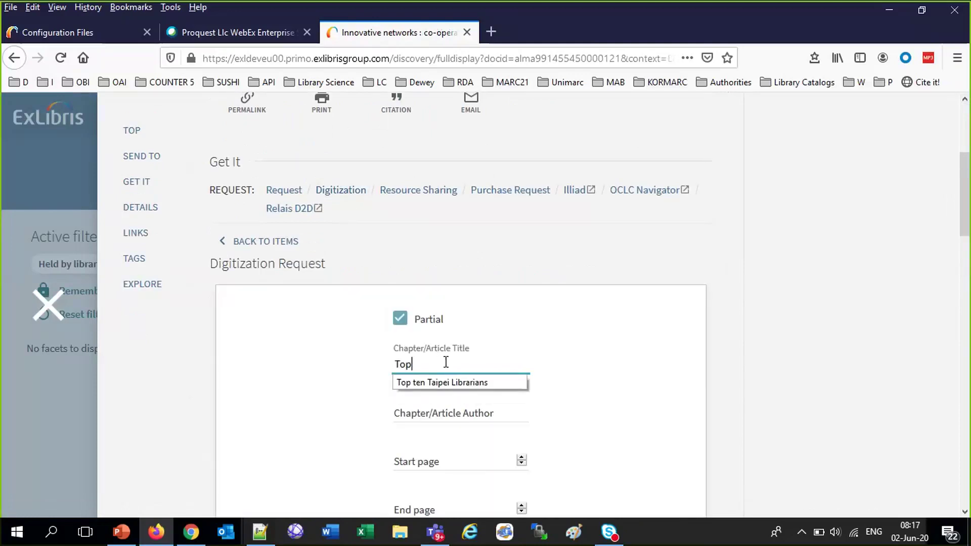
left_click(445, 383)
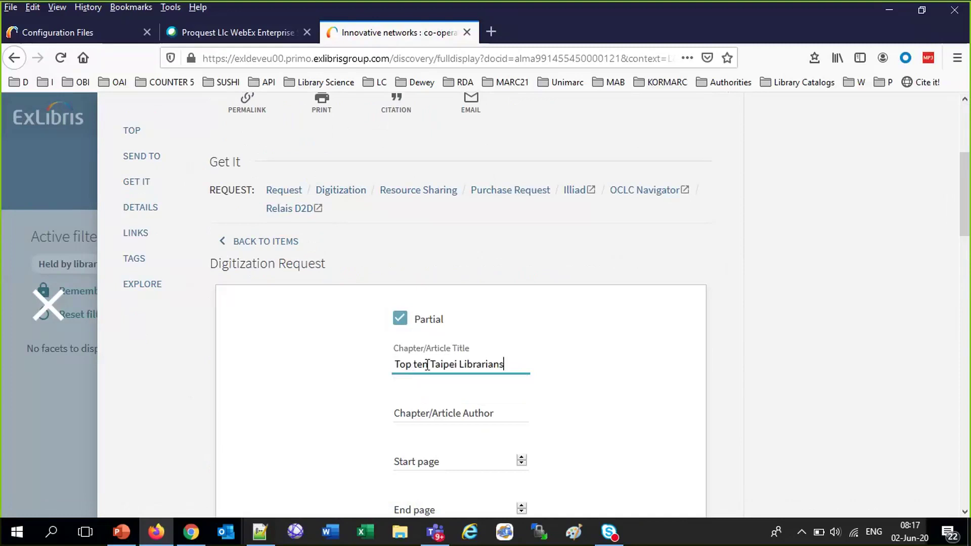
key("BackSpace")
key("BackSpace")
type("went")
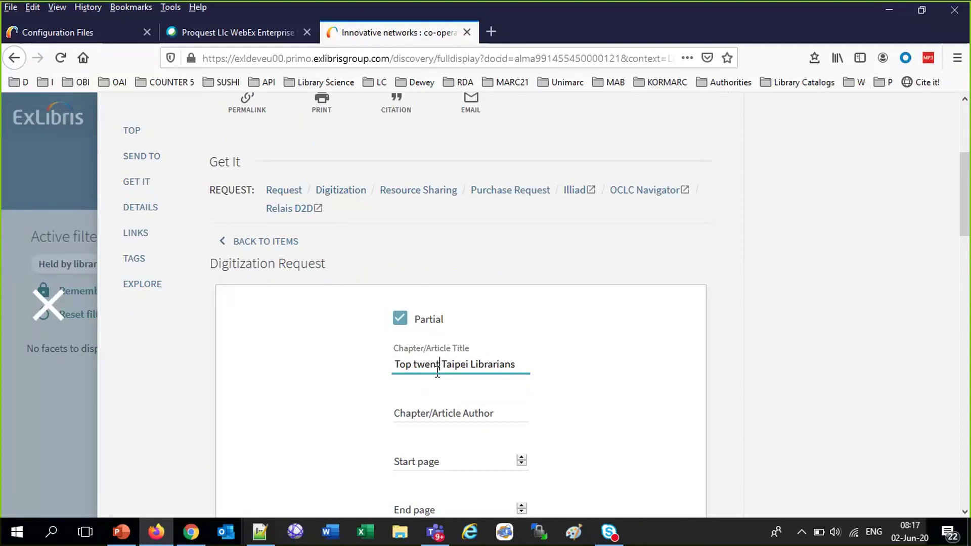
type("y")
left_click(439, 411)
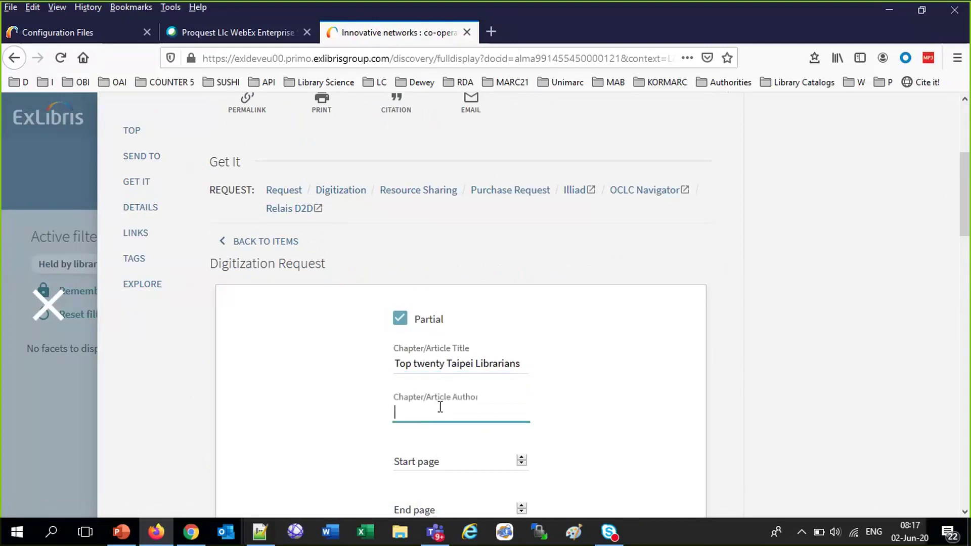
type("S")
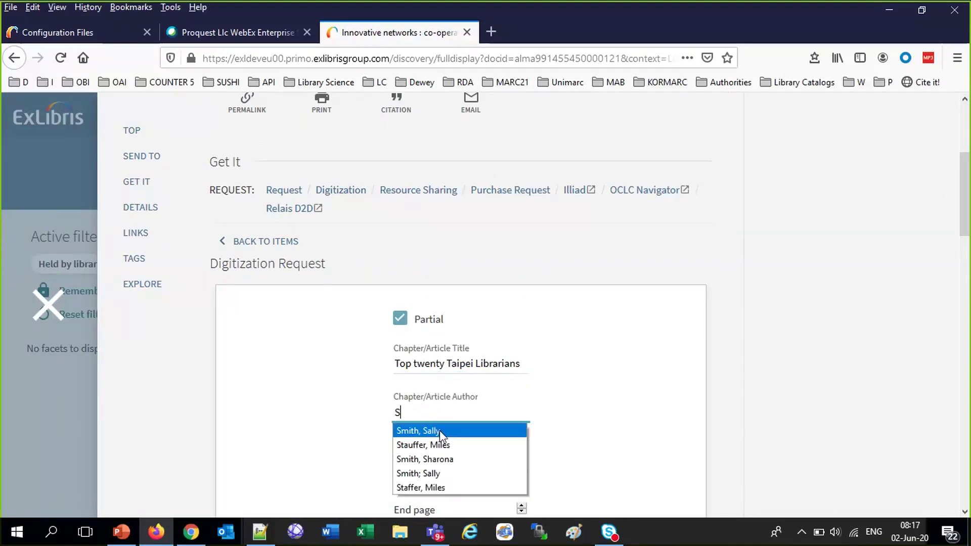
left_click(432, 431)
Set start page 34 and end page 68, and mark it as a full chapter
left_click(443, 464)
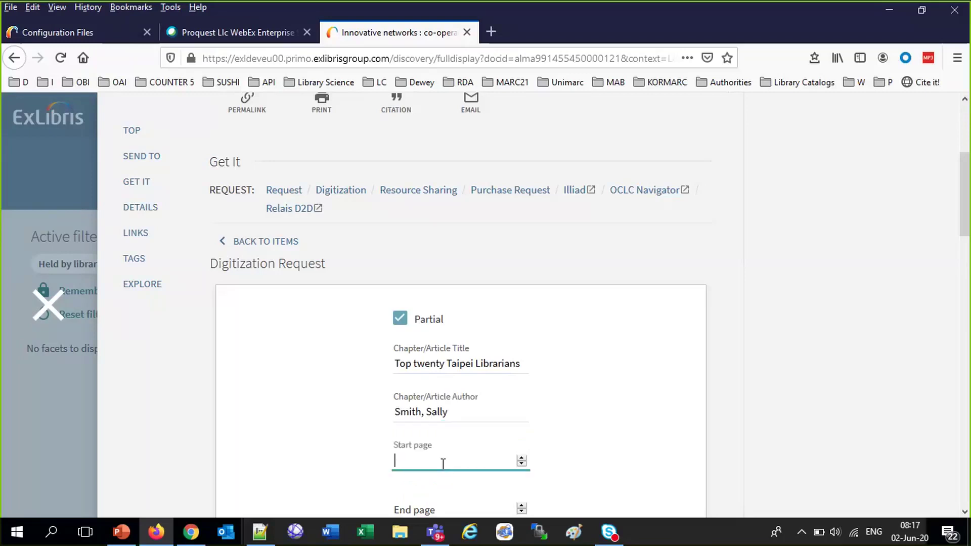
type("34")
left_click(439, 500)
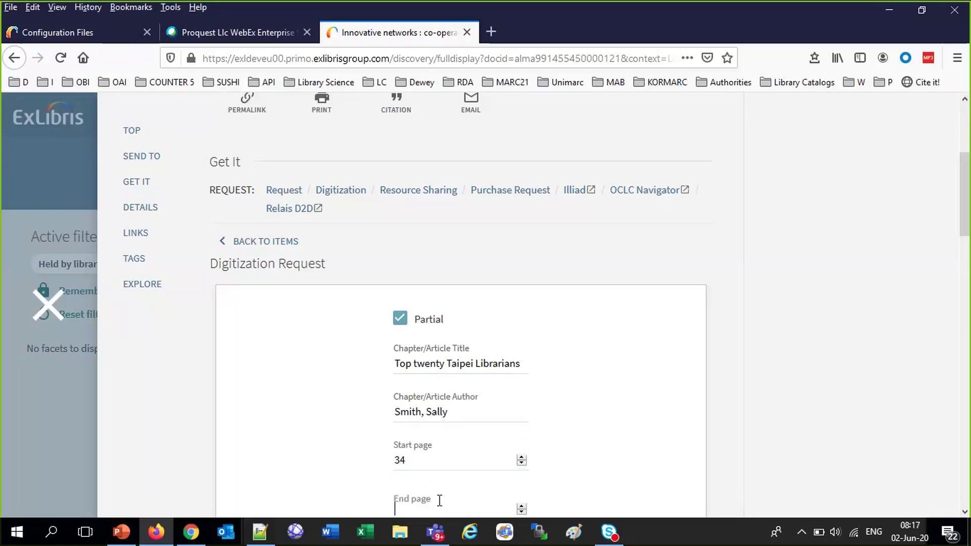
type("67")
key("BackSpace")
key("BackSpace")
type("53")
key("BackSpace")
key("BackSpace")
type("68")
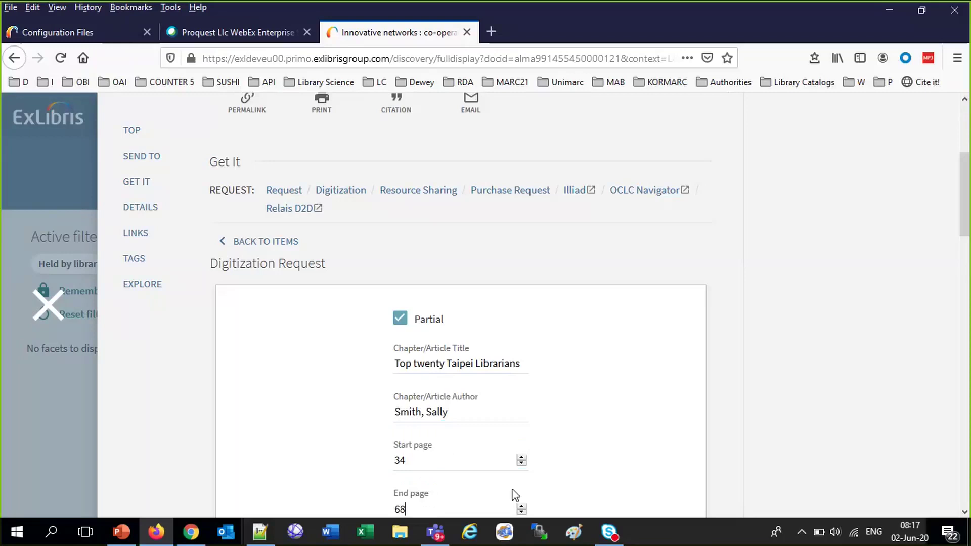
scroll(644, 456, "down", 1)
scroll(644, 456, "down", 1)
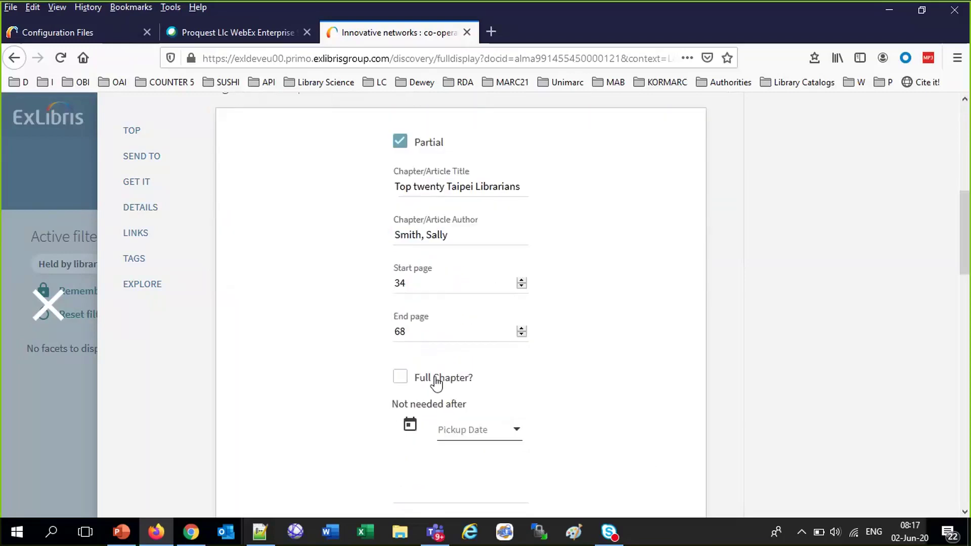
left_click(400, 378)
scroll(617, 448, "down", 3)
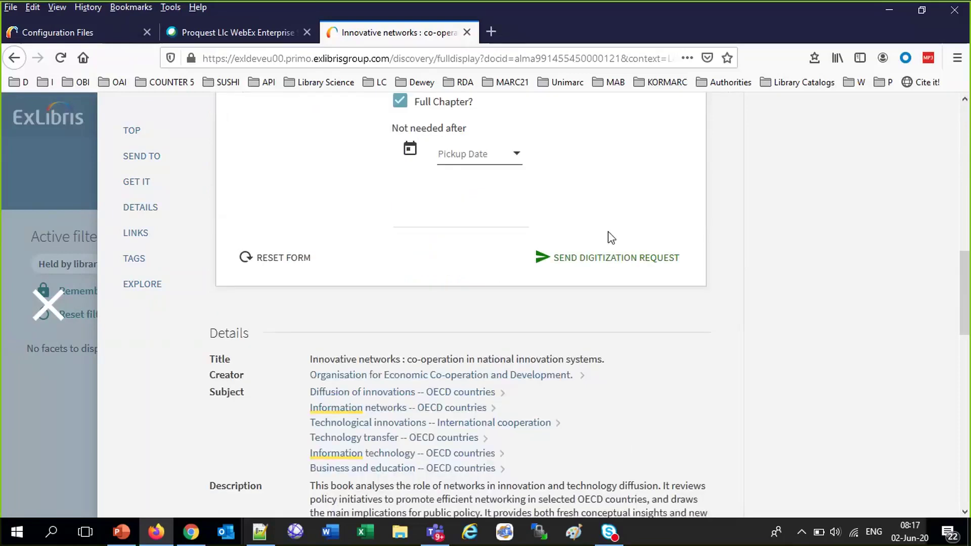
Send the digitization request, agree to the copyright terms, and return to Alma configuration
left_click(606, 264)
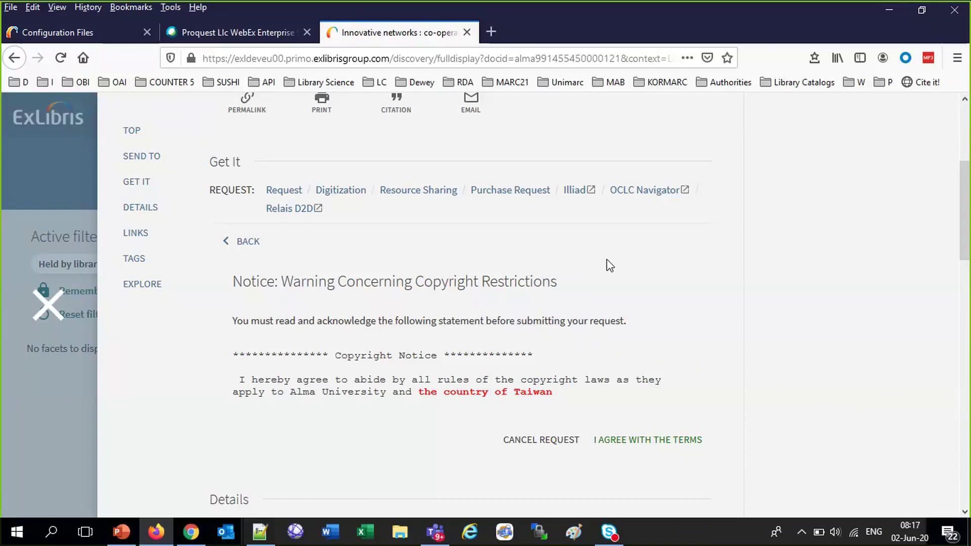
left_click(639, 443)
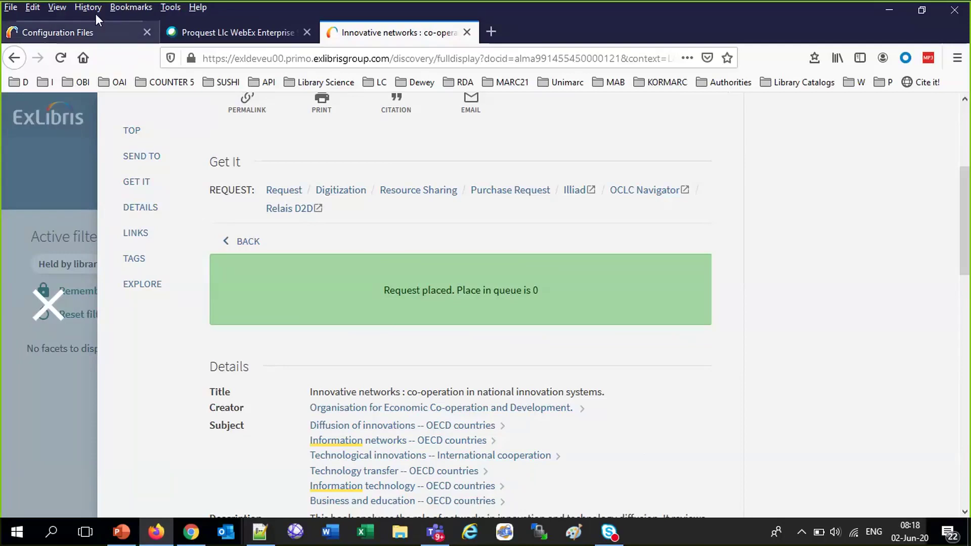
left_click(93, 32)
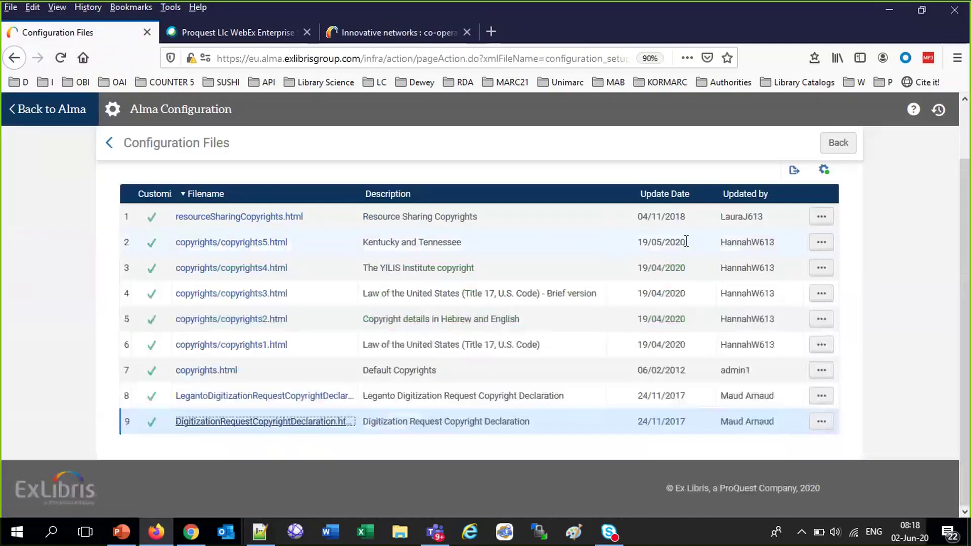
left_click(116, 111)
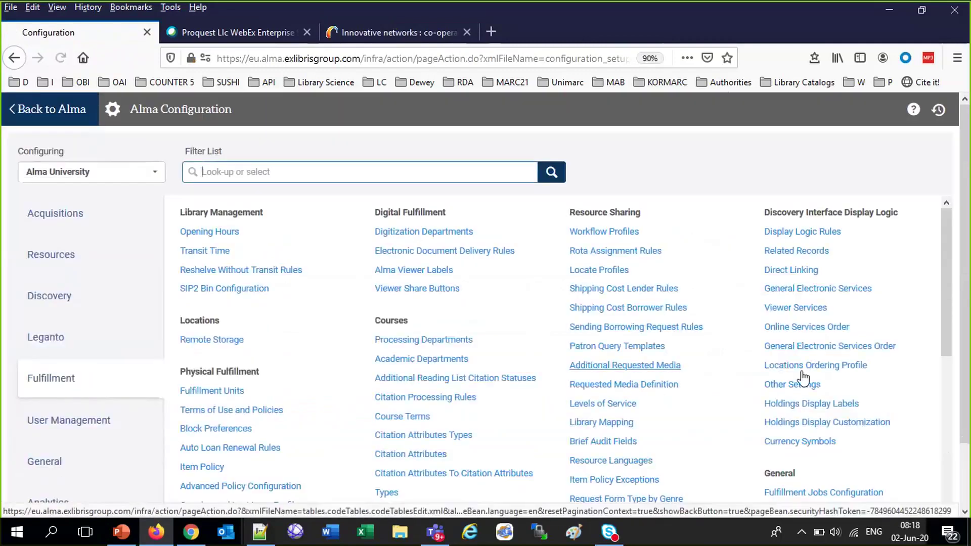
Open Digitization and Copyright Rules under Fulfillment's Copyright Management section
scroll(803, 377, "down", 3)
scroll(804, 377, "down", 5)
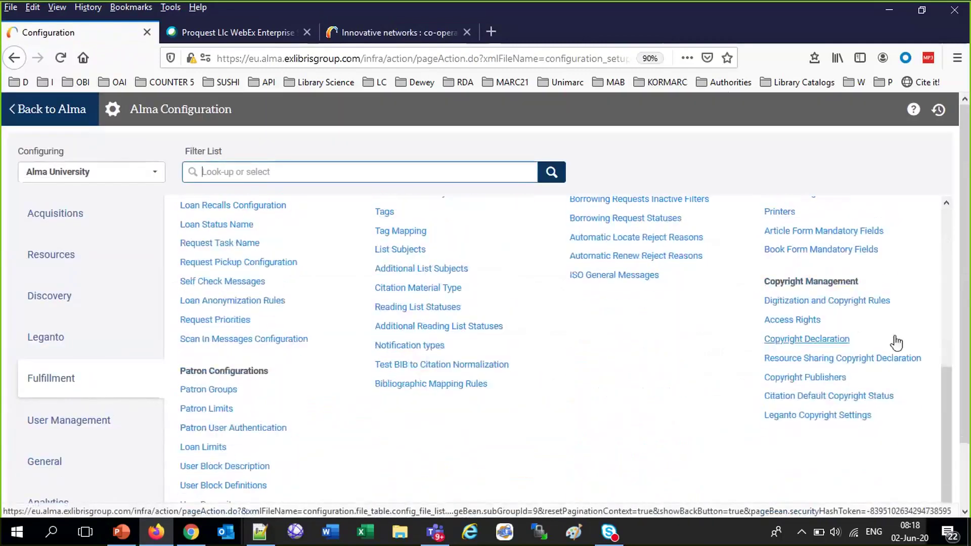
left_click(832, 303)
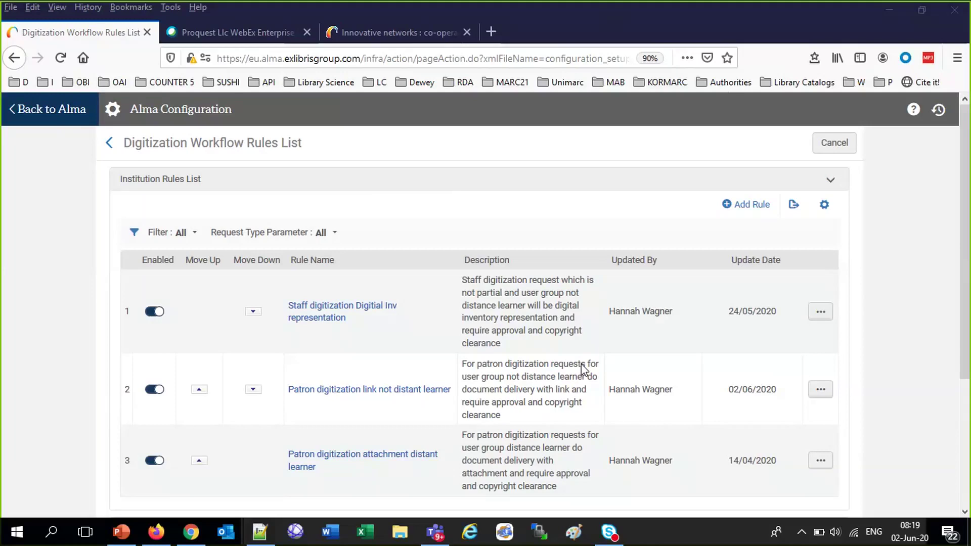
Close the Innovative networks record and open My Requests from the patron's account menu
left_click(156, 532)
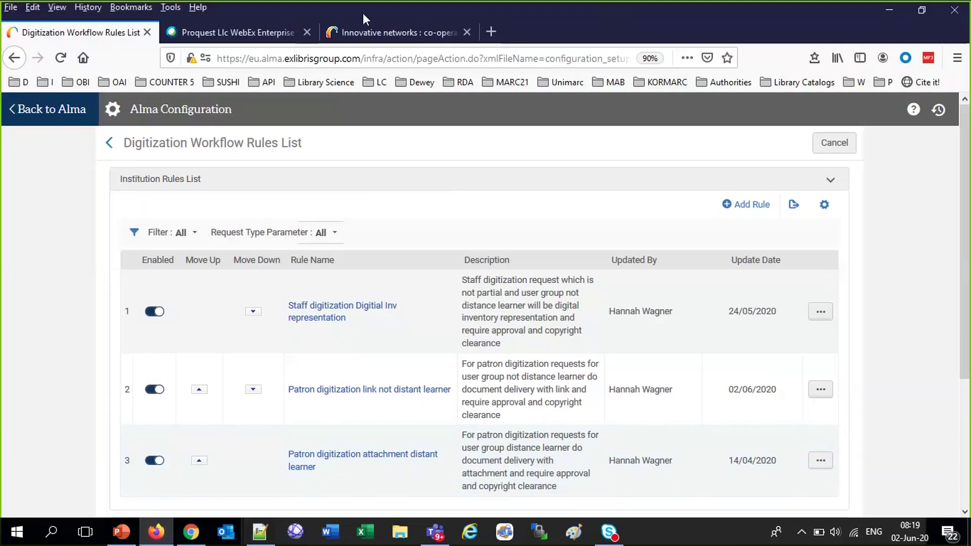
left_click(363, 31)
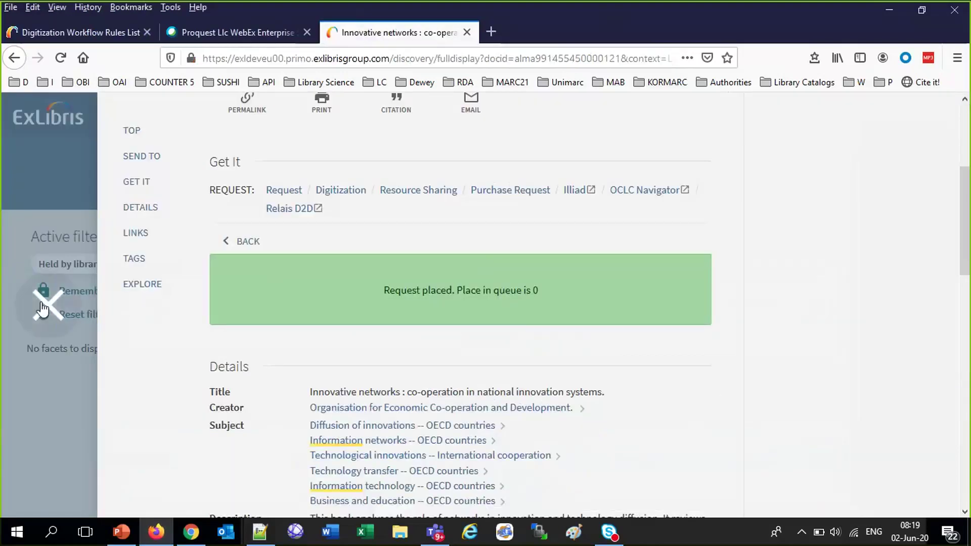
left_click(43, 306)
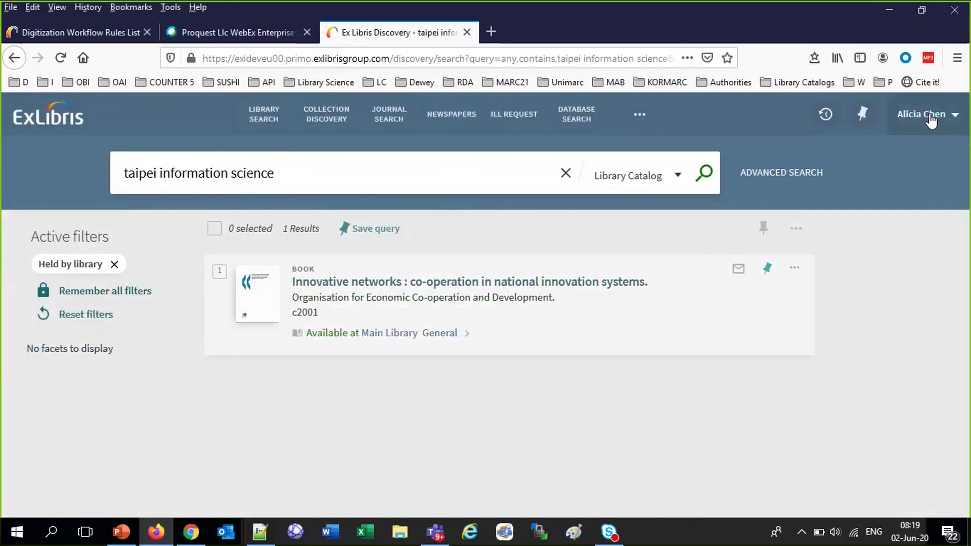
left_click(931, 120)
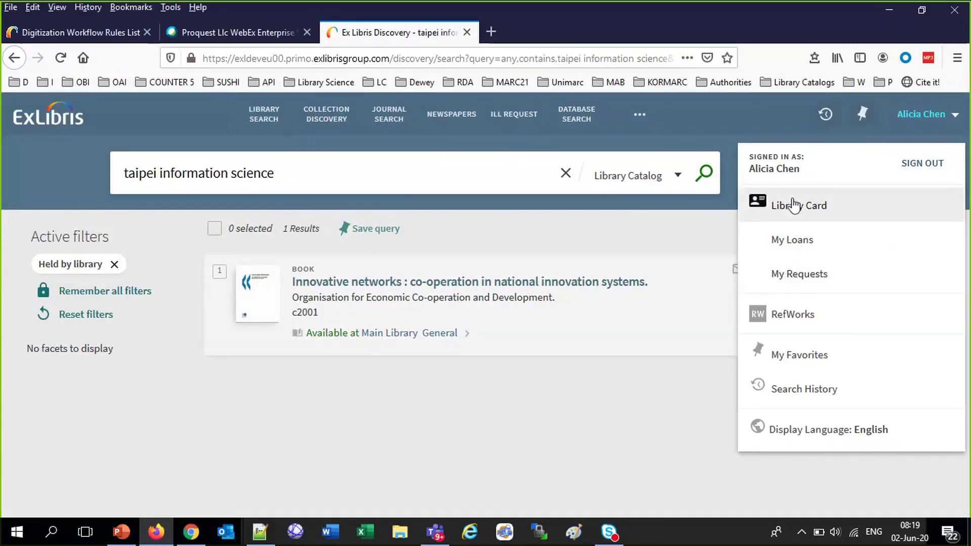
left_click(797, 276)
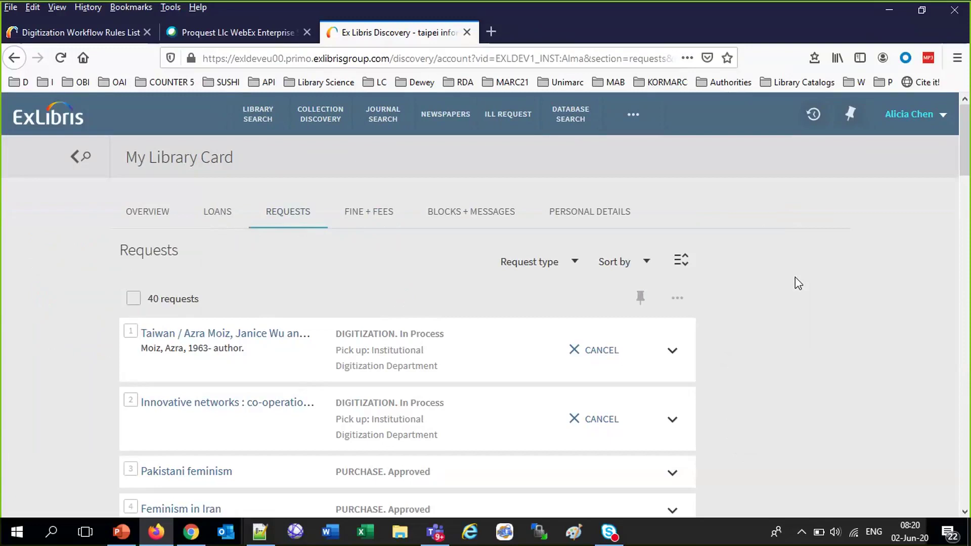
Go from the Alma home page through Configuration to the digitization workflow rules list
left_click(81, 32)
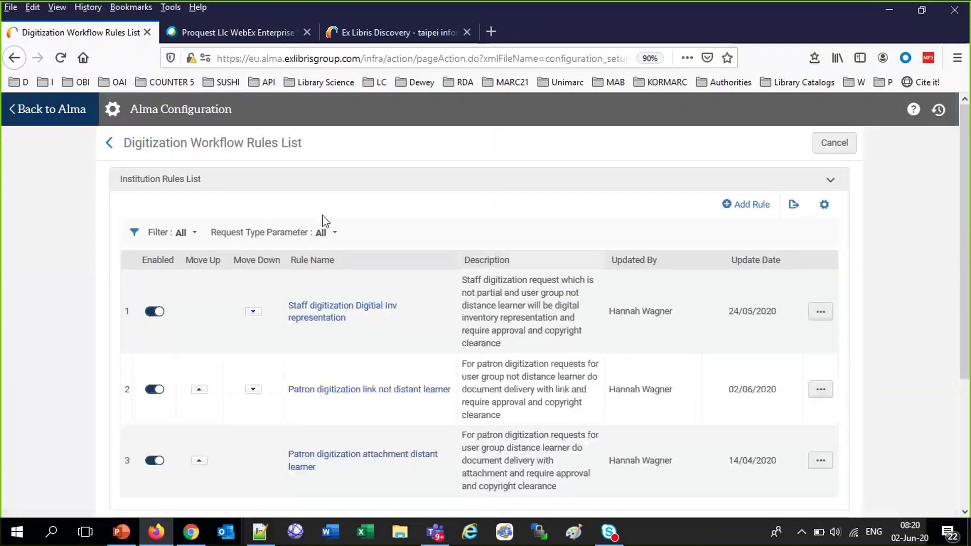
left_click(50, 115)
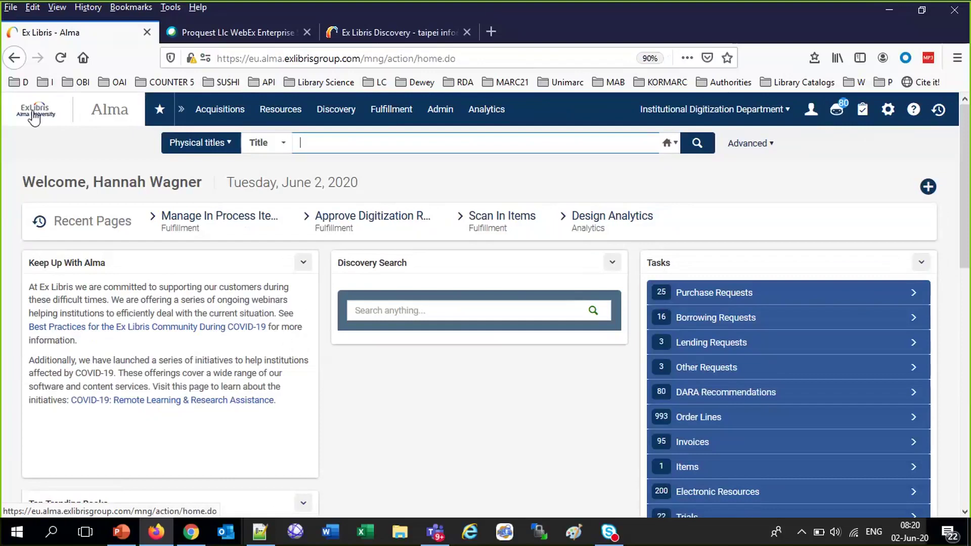
left_click(890, 110)
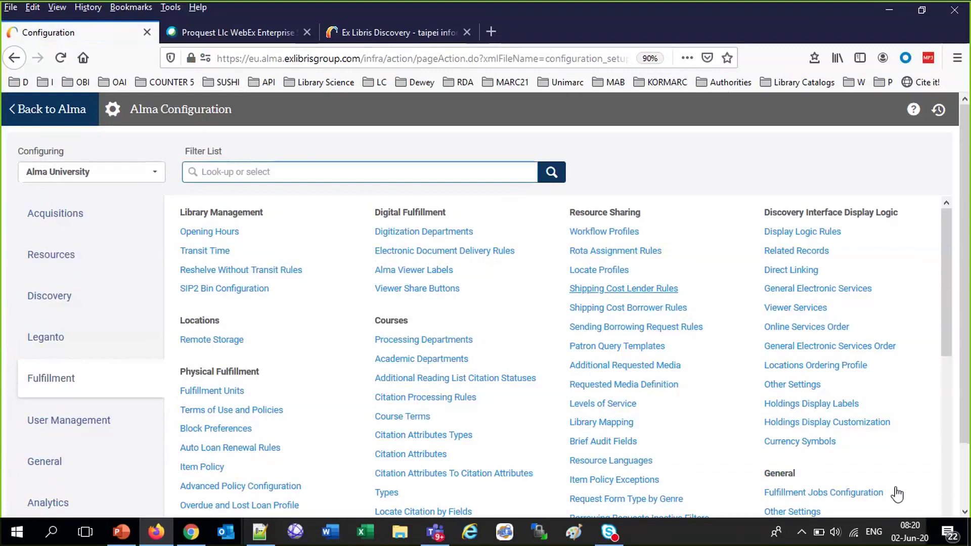
scroll(903, 489, "down", 4)
left_click(837, 425)
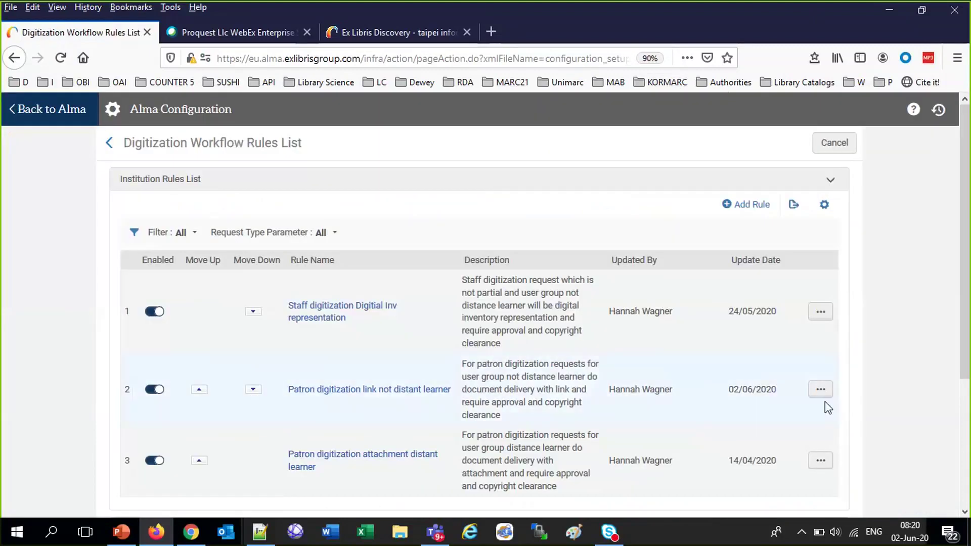
Edit rule 2 'Patron digitization link not distant learner', review its Workflow Setup, then return home
left_click(821, 391)
left_click(821, 390)
left_click(760, 413)
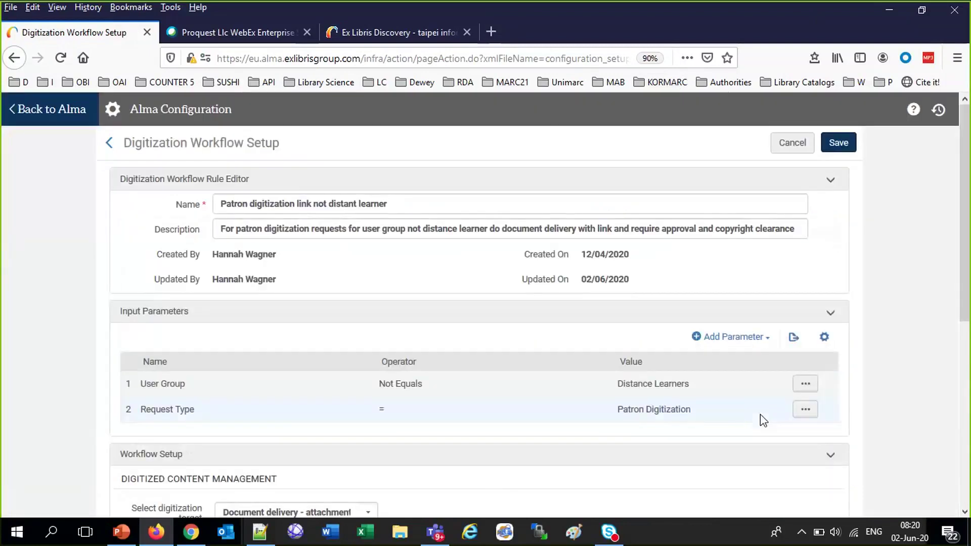
scroll(603, 425, "down", 4)
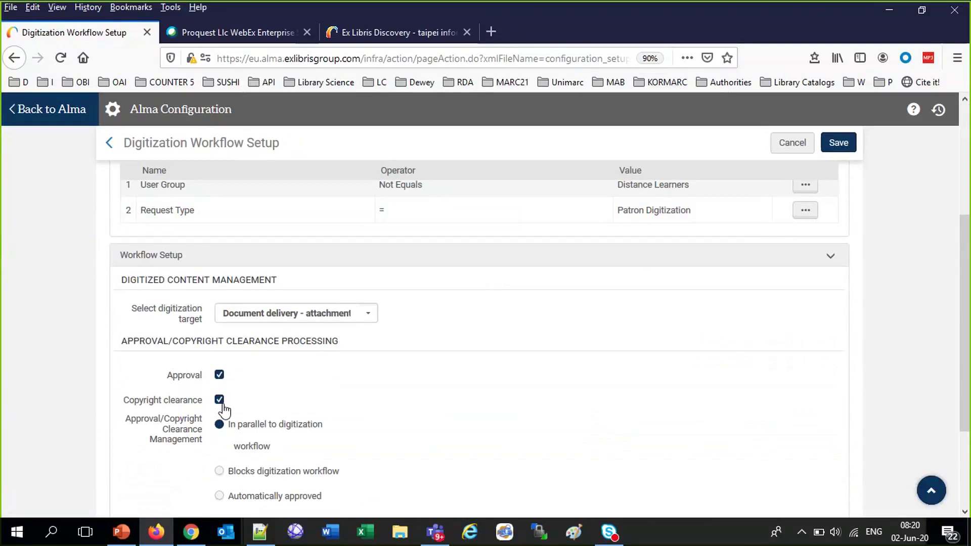
left_click(49, 113)
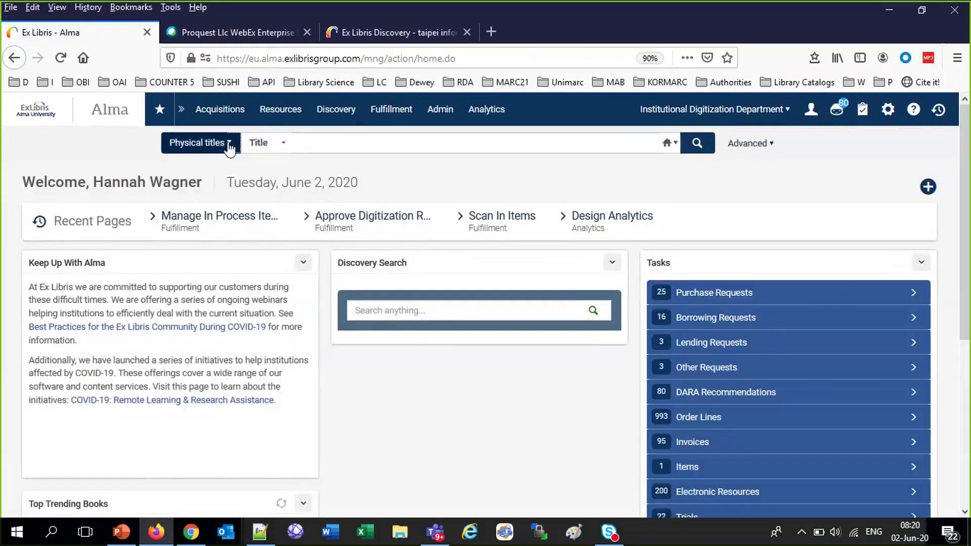
Change the current location to Main Library - Main Circulation Desk
left_click(205, 142)
mouse_move(390, 117)
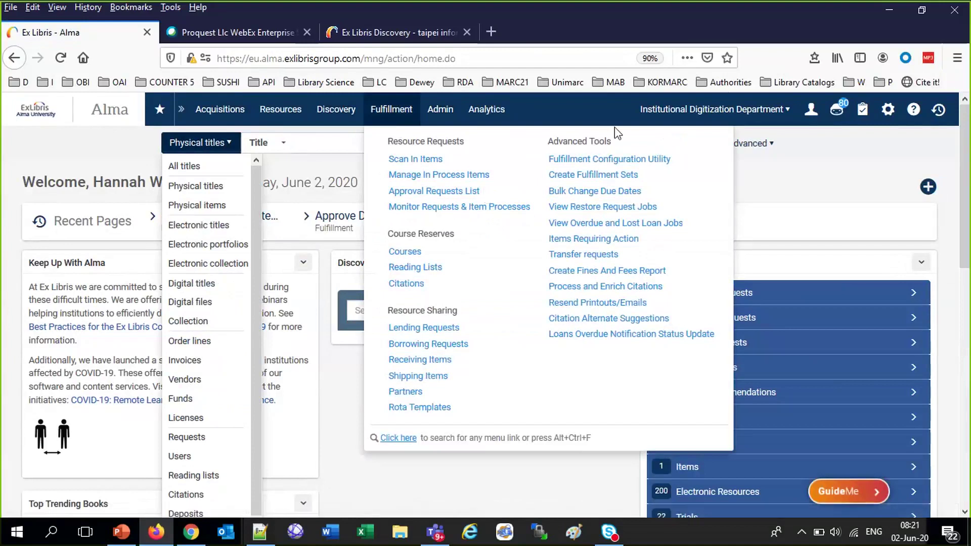
left_click(731, 112)
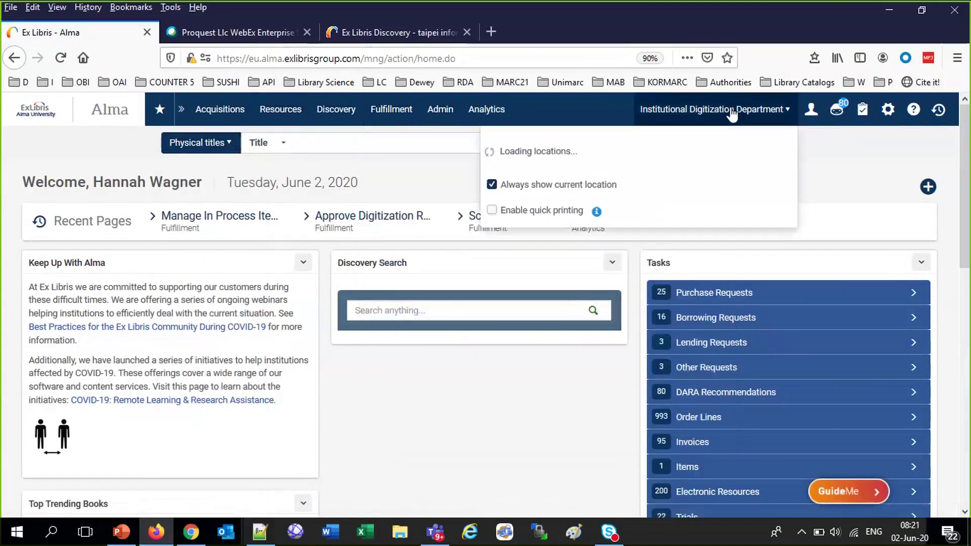
left_click(621, 144)
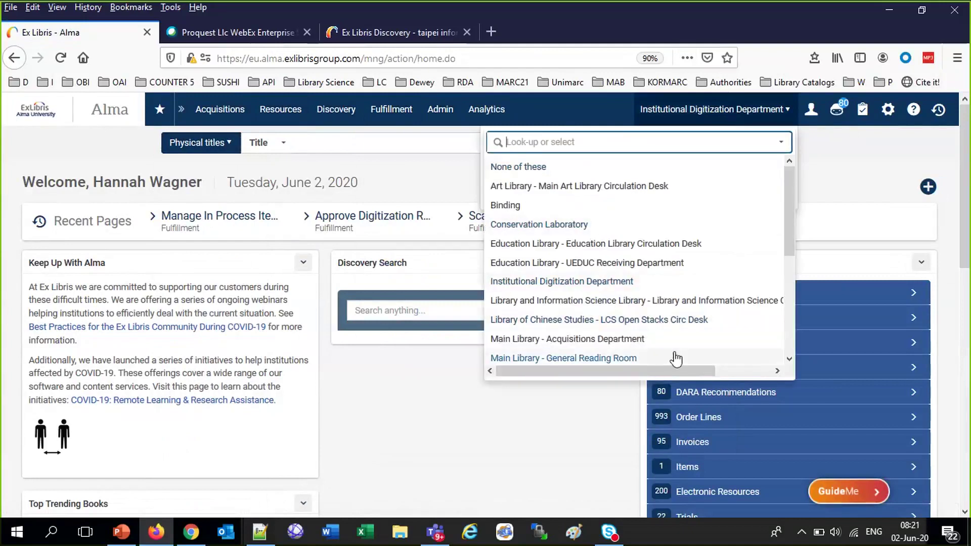
scroll(677, 359, "down", 3)
left_click(653, 206)
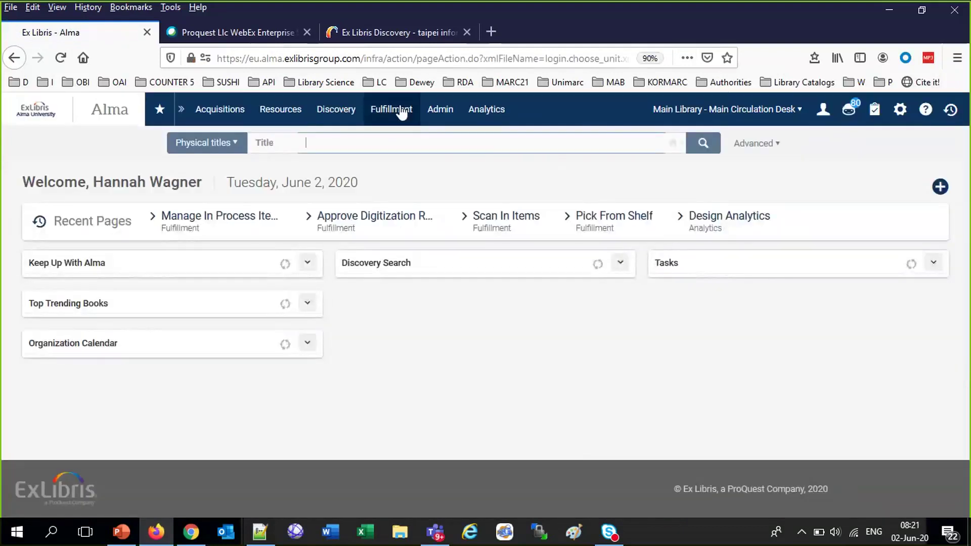
Open Manage Patron Services and load the faculty patron found by name
left_click(403, 114)
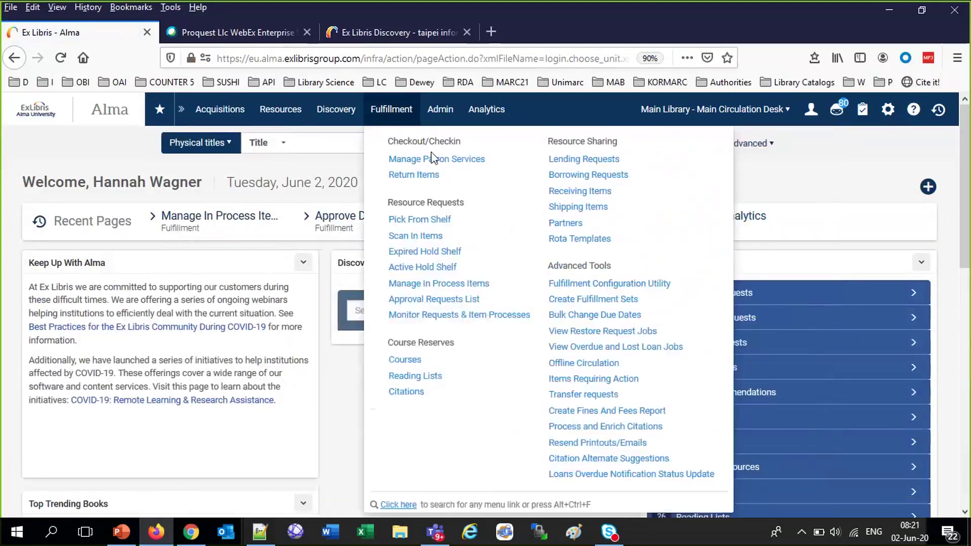
left_click(432, 160)
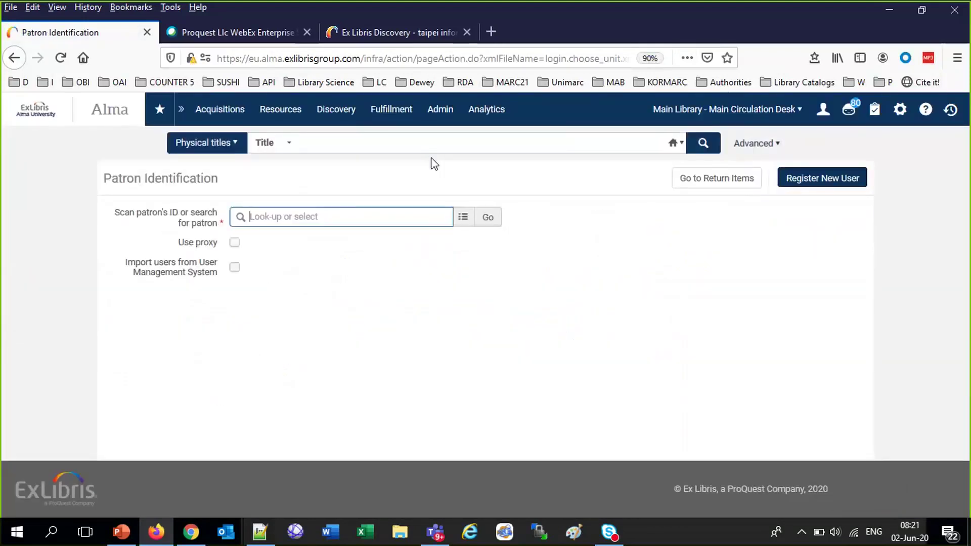
left_click(314, 241)
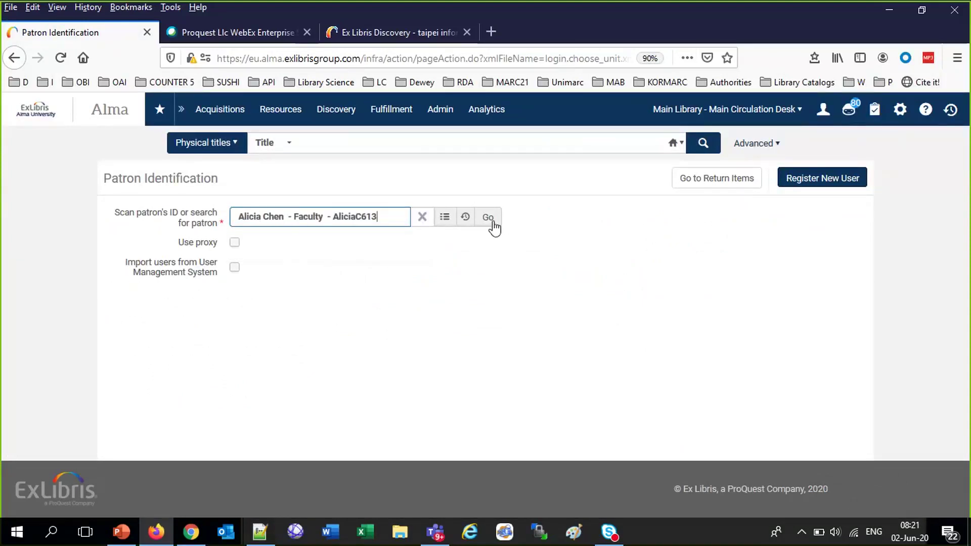
left_click(489, 218)
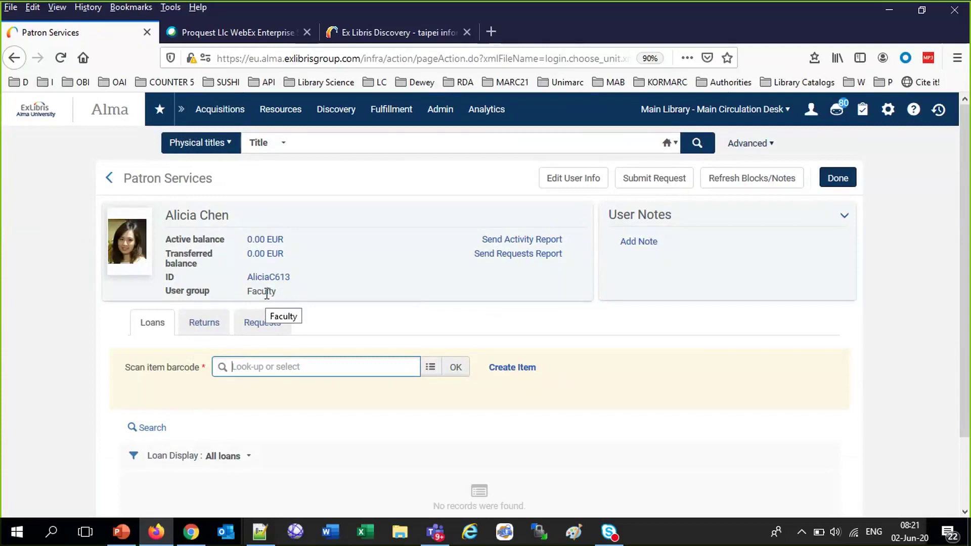
Review the Pick From Shelf list and the Approval Requests List, then open Alma configuration
left_click(392, 111)
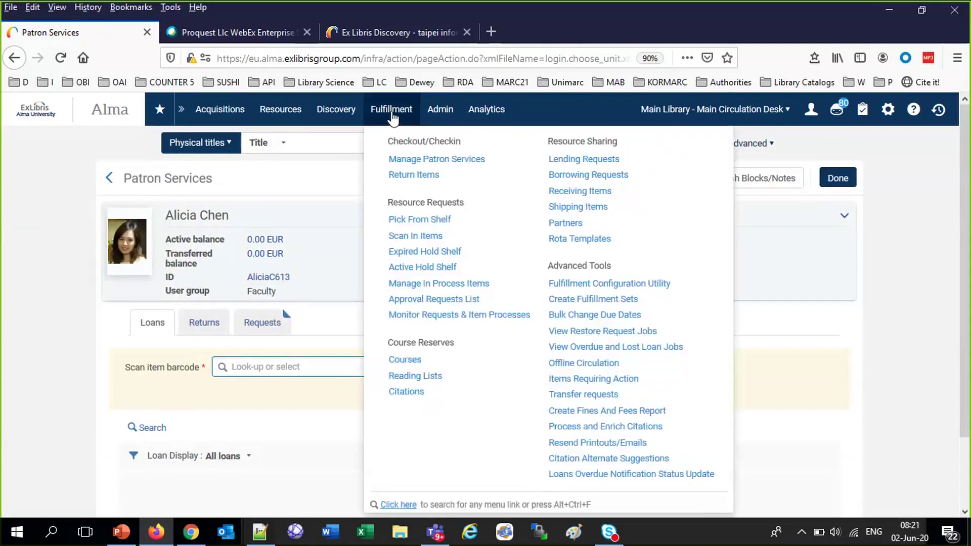
left_click(410, 219)
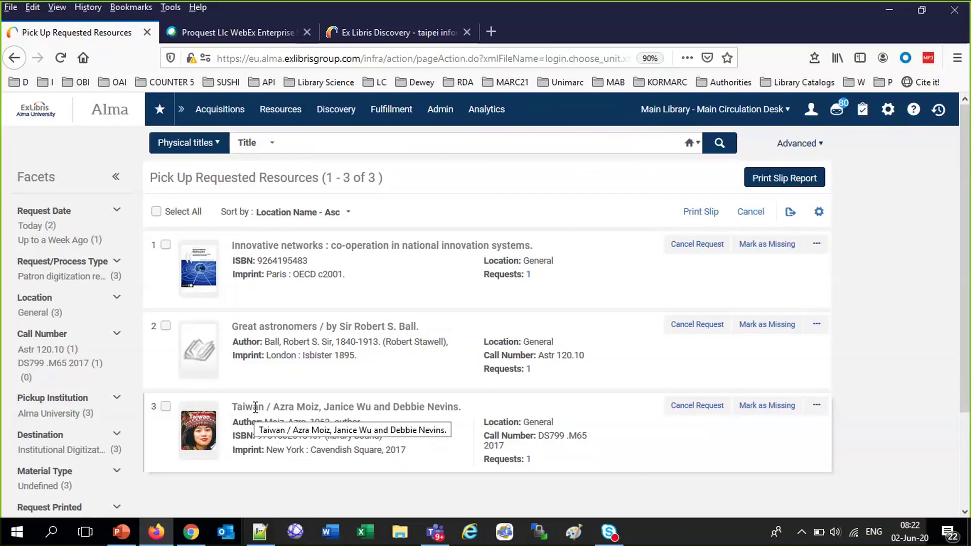
mouse_move(396, 123)
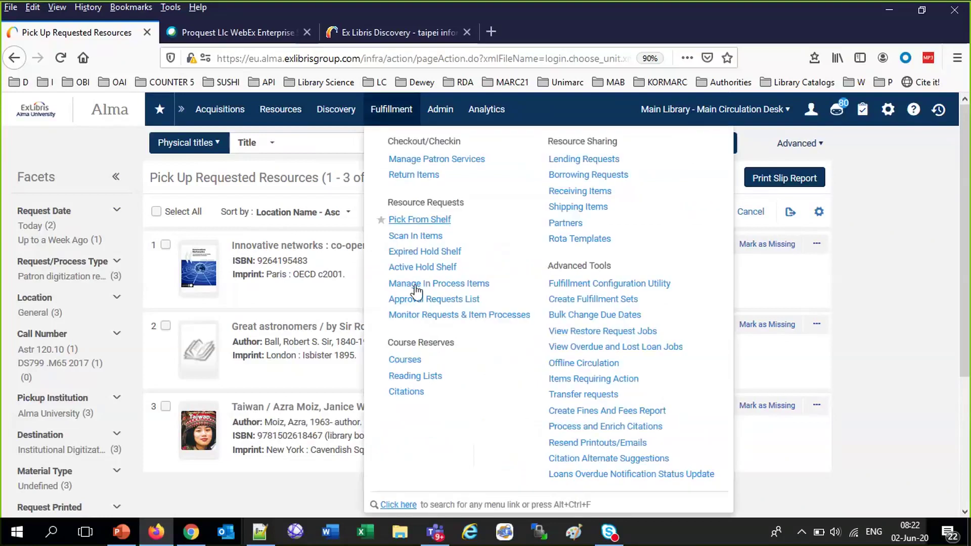
left_click(417, 300)
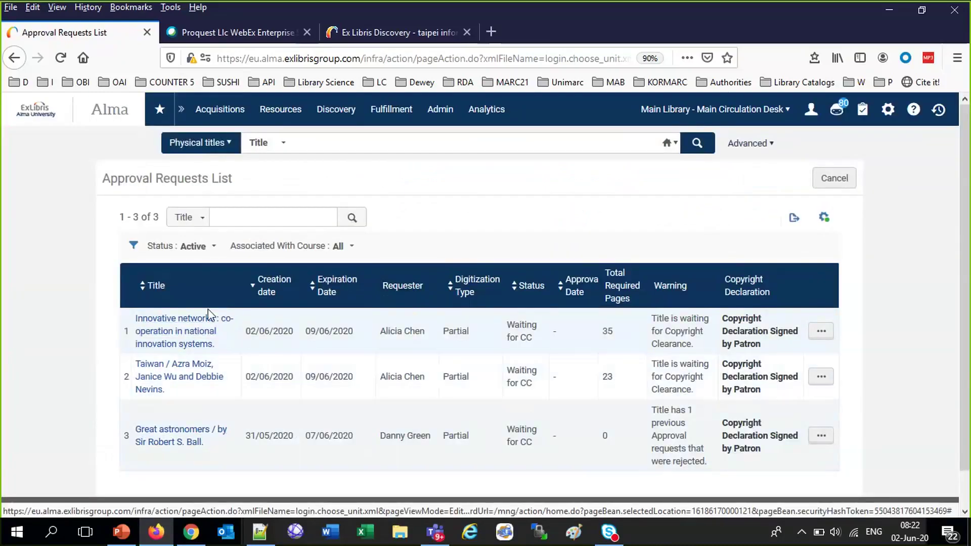
triple_click(195, 182)
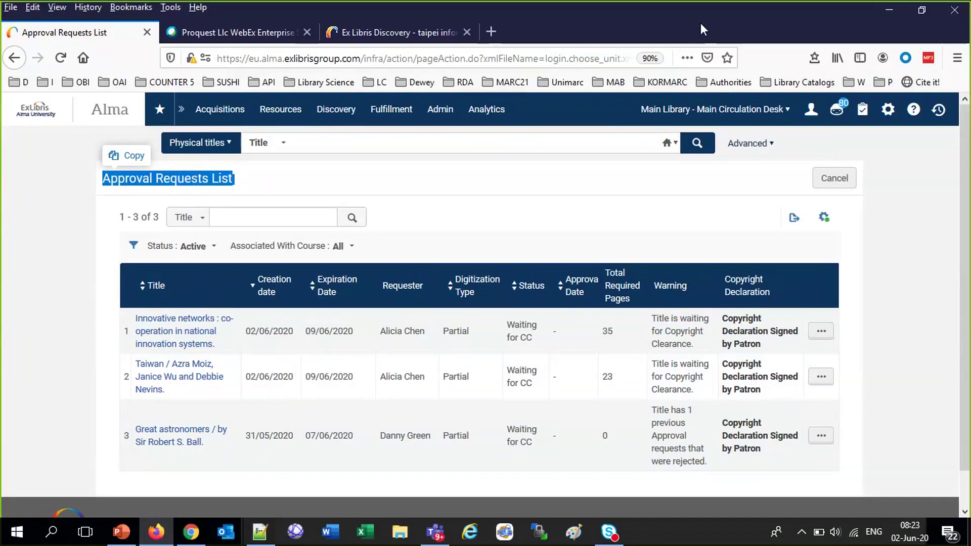
left_click(889, 112)
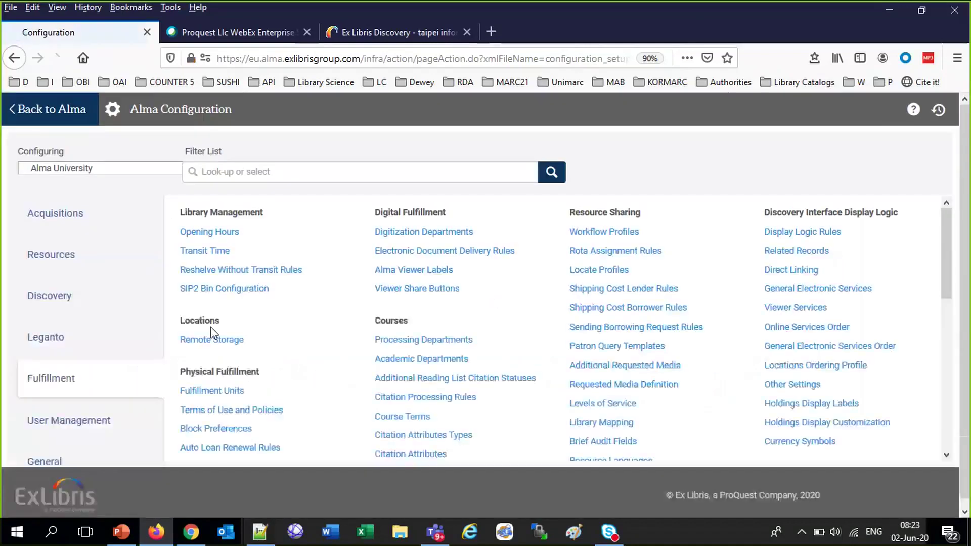
Review rule 2's Workflow Setup in the digitization rules, cancel without saving, and return home
scroll(839, 496, "down", 4)
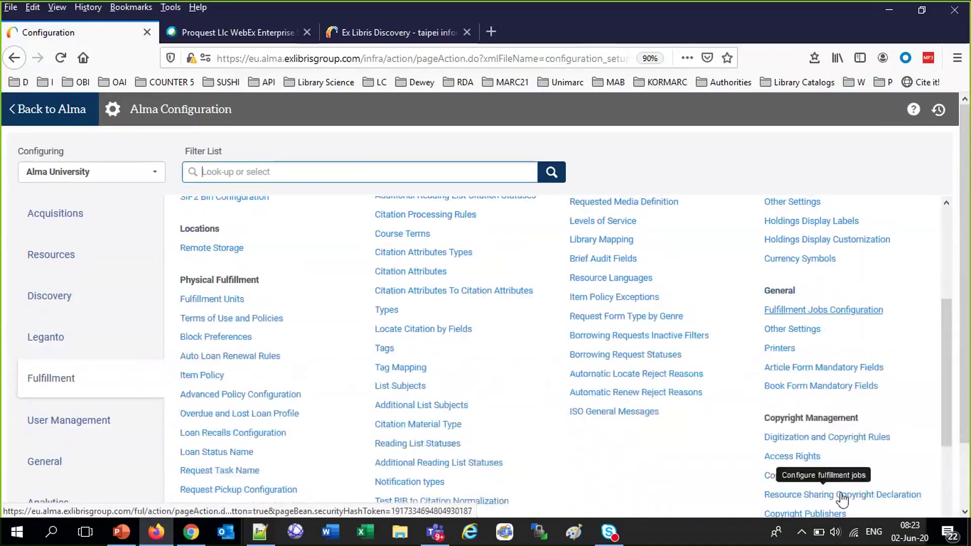
left_click(815, 409)
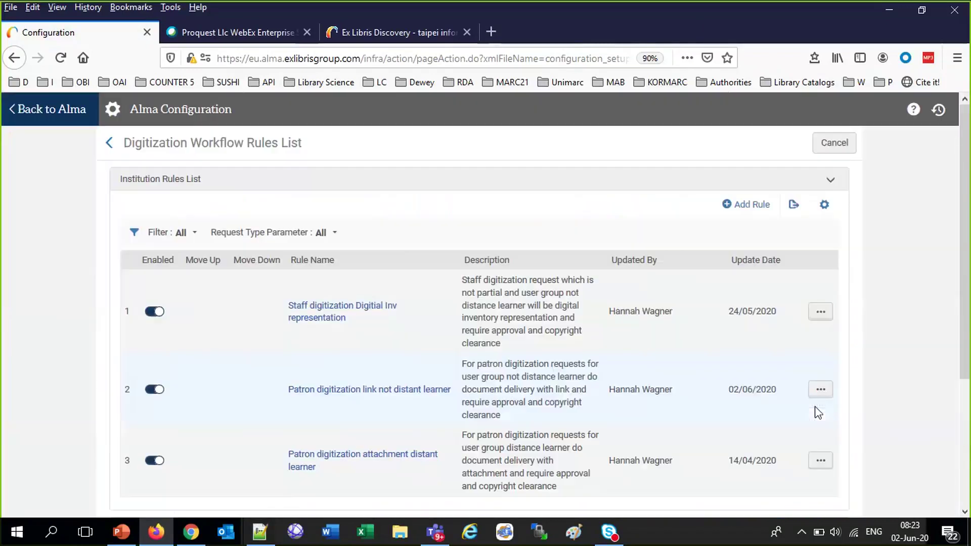
left_click(820, 389)
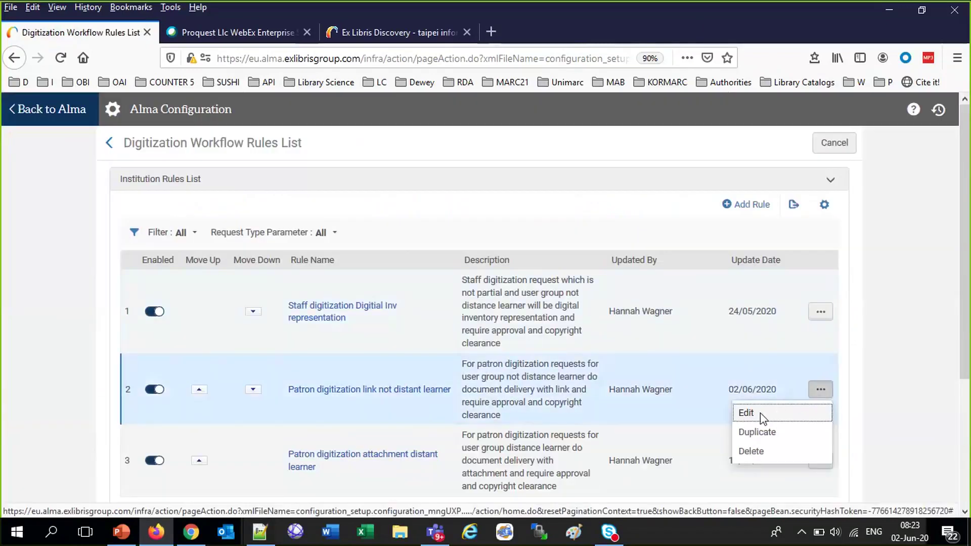
left_click(760, 411)
scroll(399, 262, "down", 6)
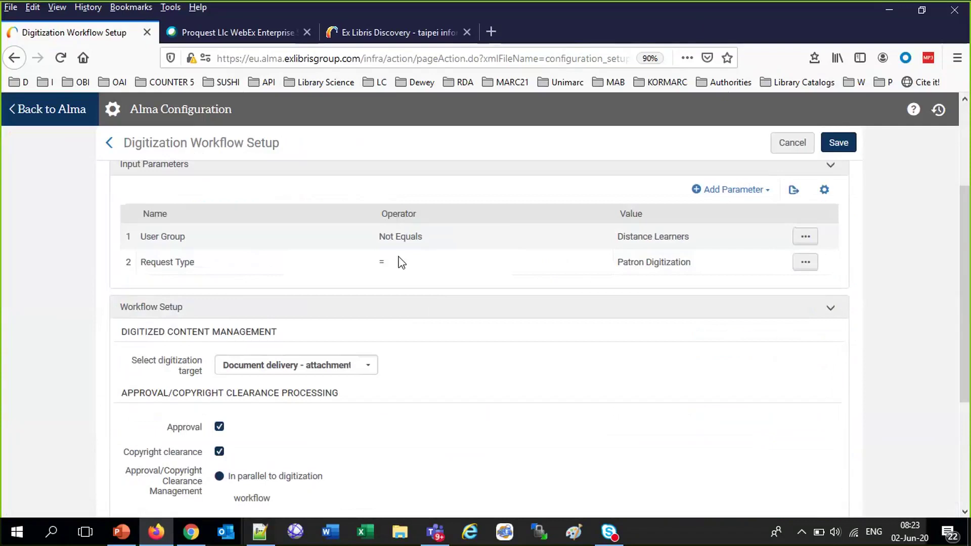
left_click(786, 144)
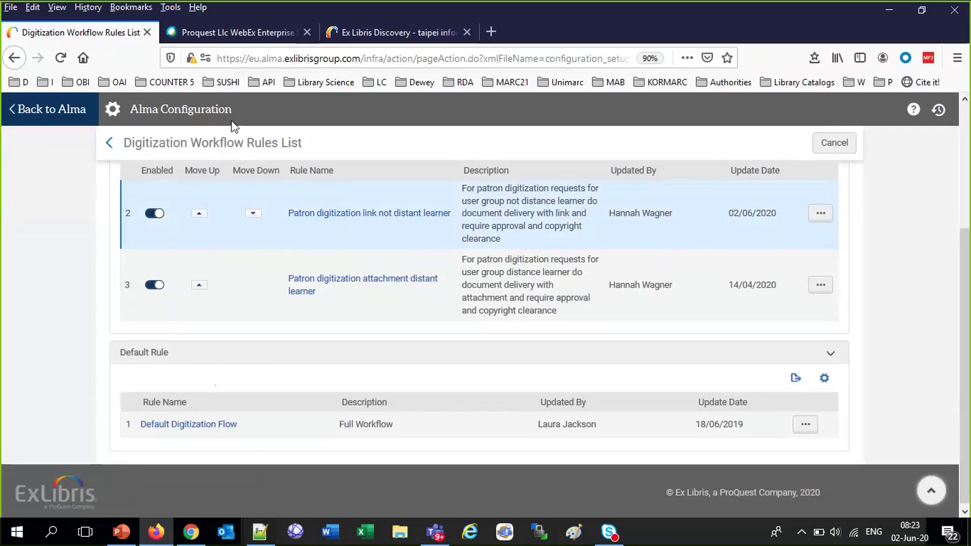
left_click(40, 108)
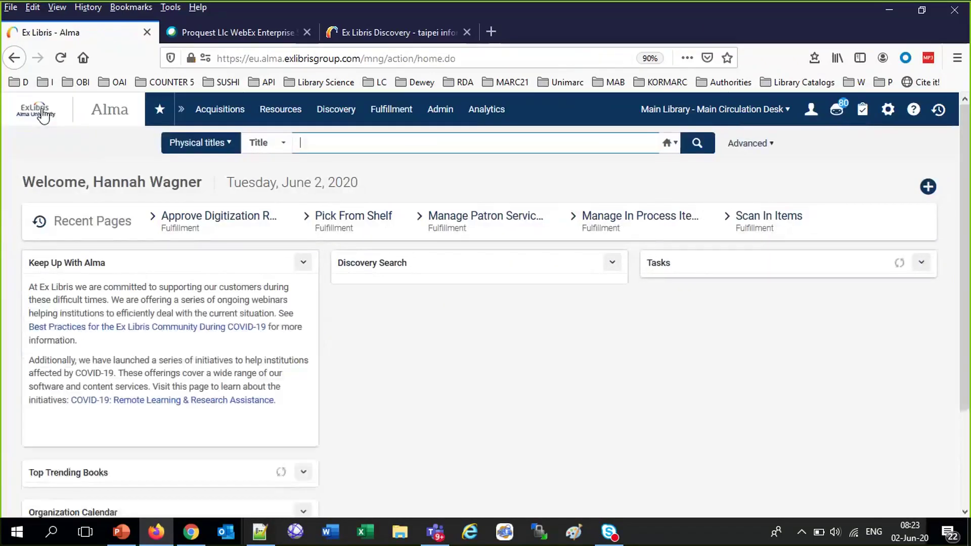
Copy the first requested item's title from the Pick From Shelf list
left_click(337, 109)
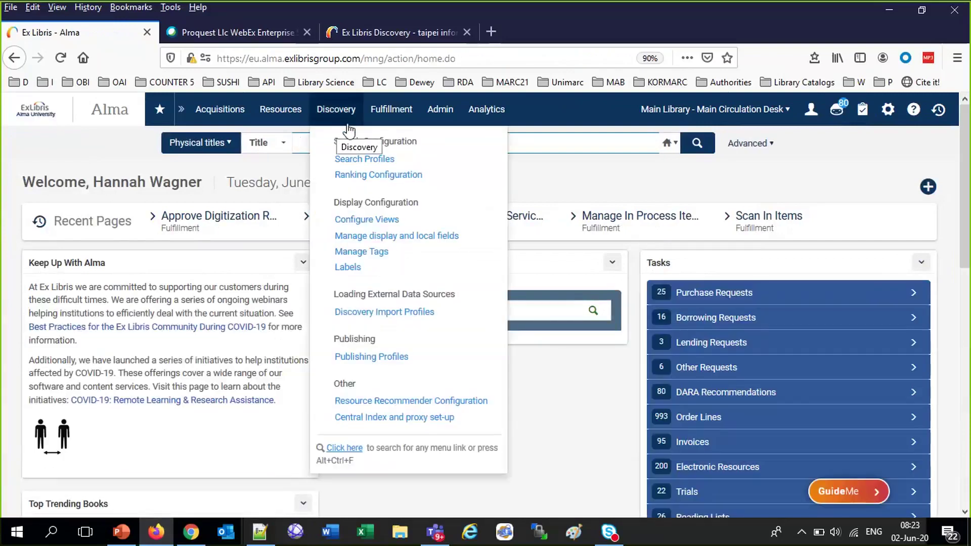
left_click(390, 109)
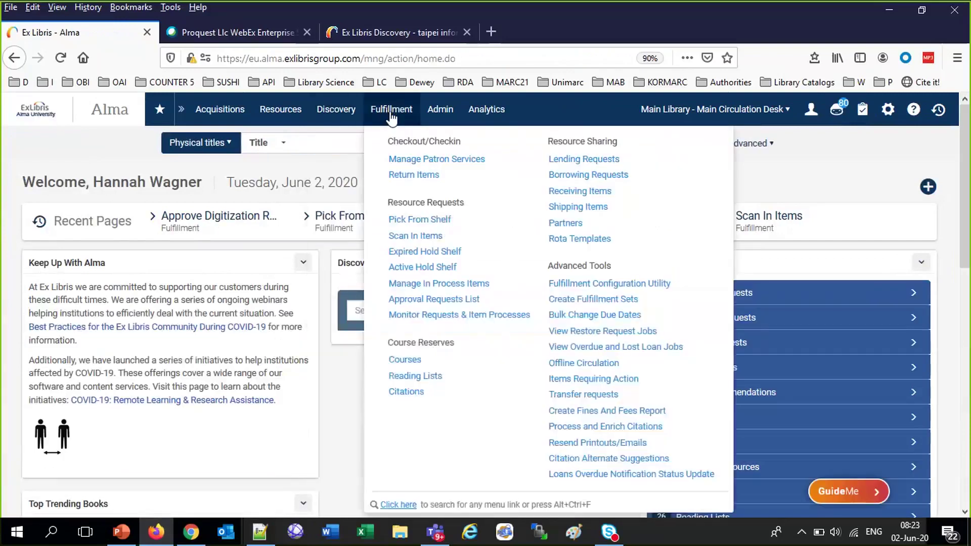
left_click(428, 220)
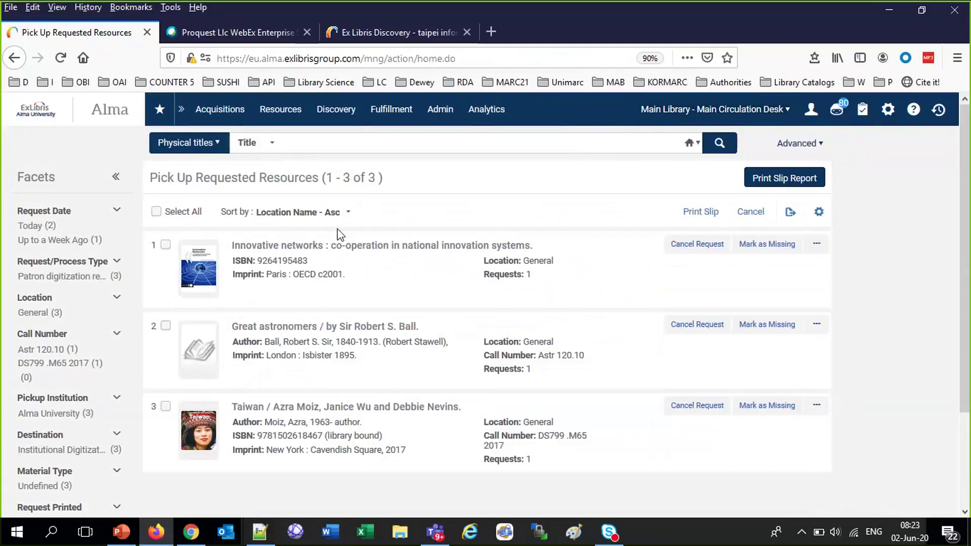
left_click(263, 247)
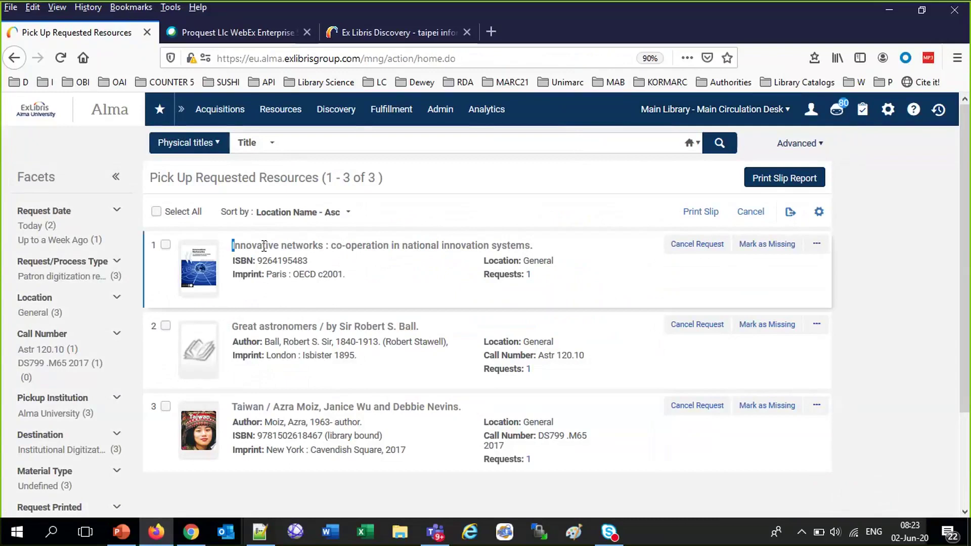
left_click_drag(264, 247, 529, 248)
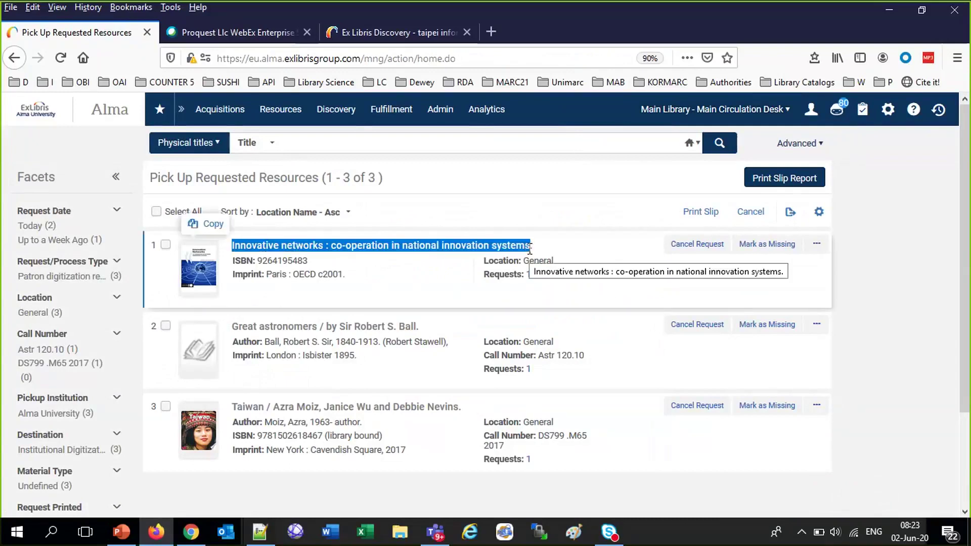
On Scan In Items, search the item lookup by title for Innovative networks
left_click(393, 118)
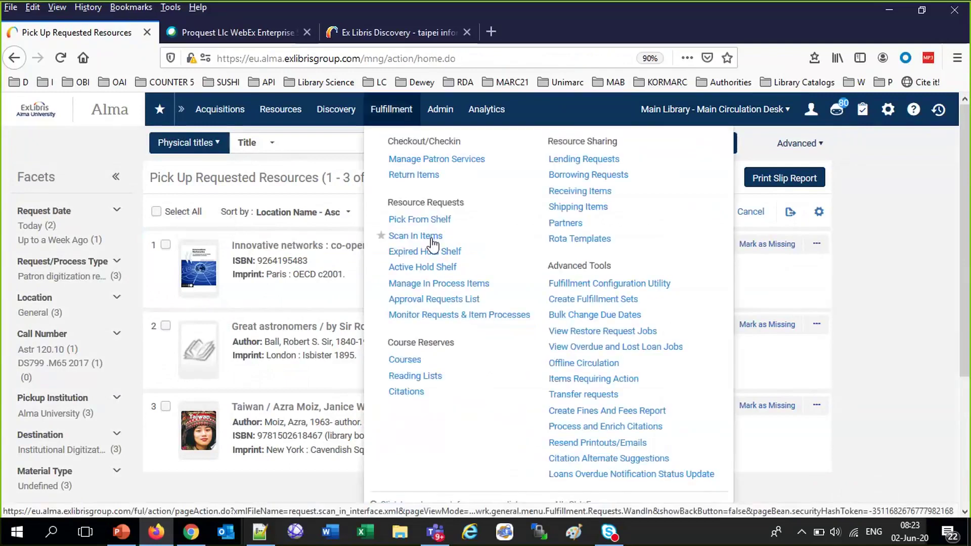
left_click(432, 242)
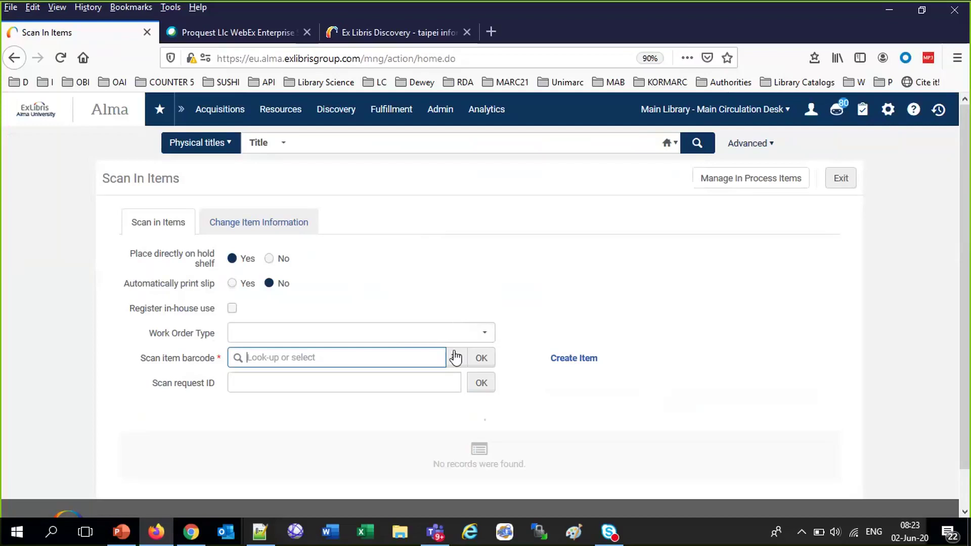
left_click(455, 358)
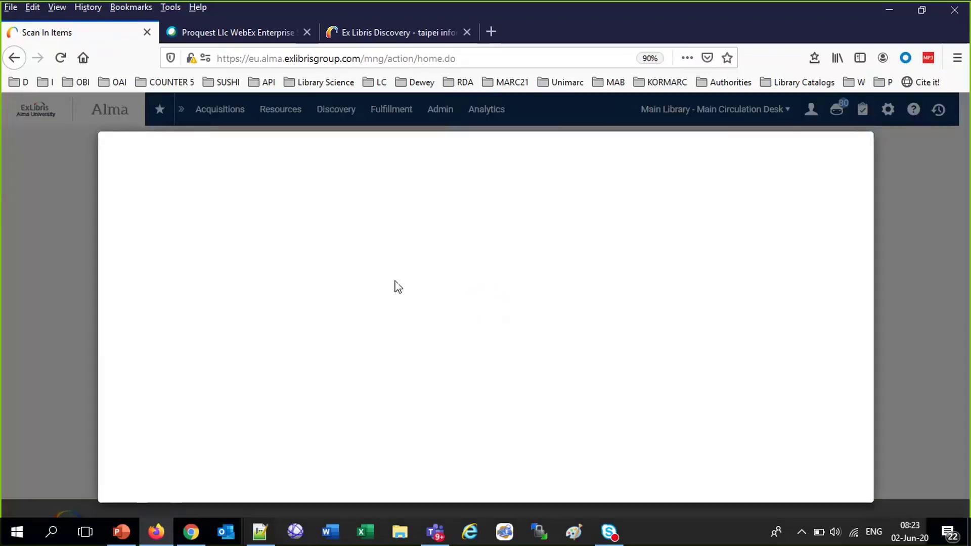
left_click(349, 203)
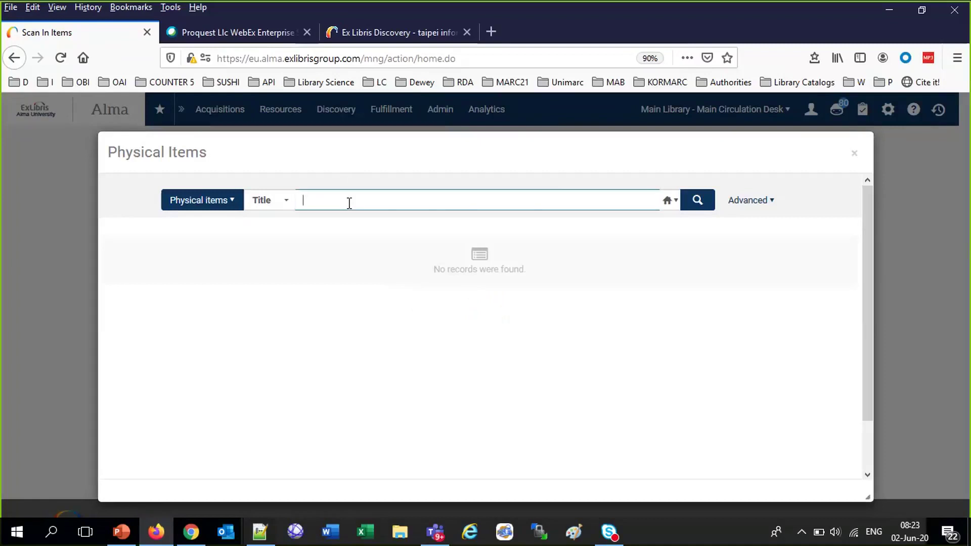
key("ctrl+v")
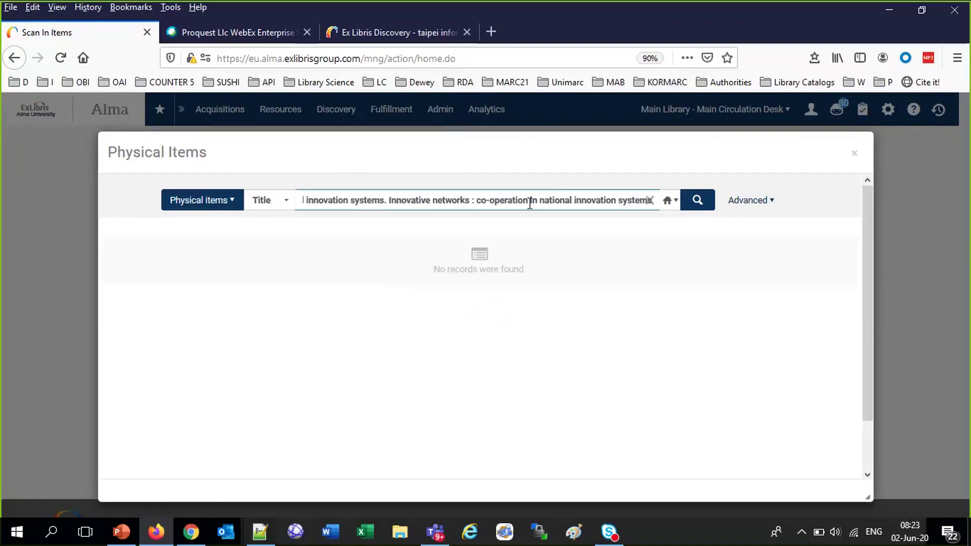
left_click_drag(472, 201, 486, 201)
triple_click(306, 203)
left_click(575, 201)
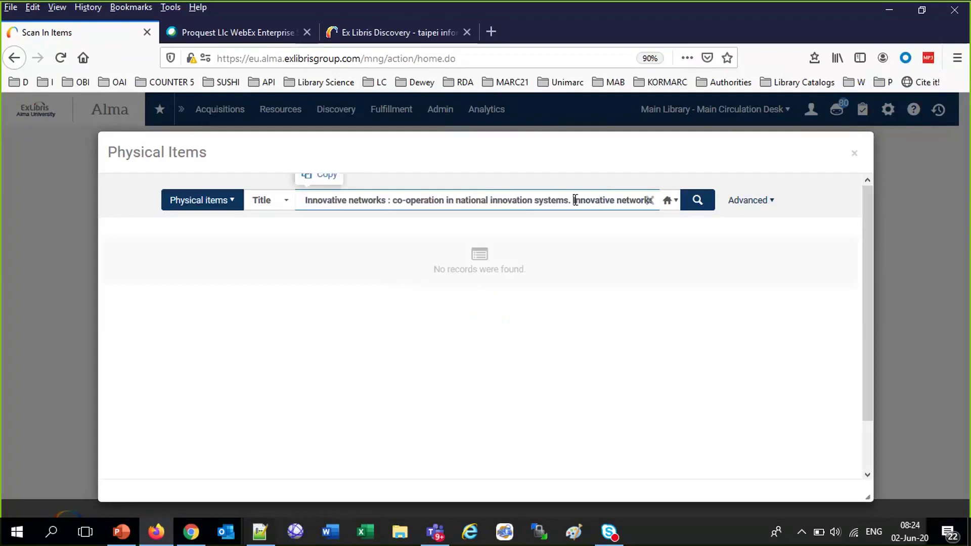
key("shift+End")
key("Delete")
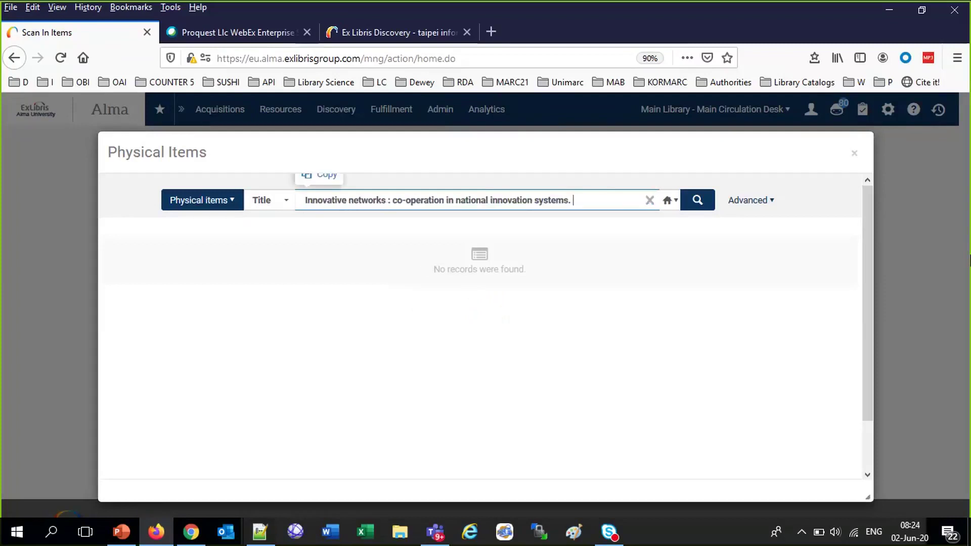
key("Return")
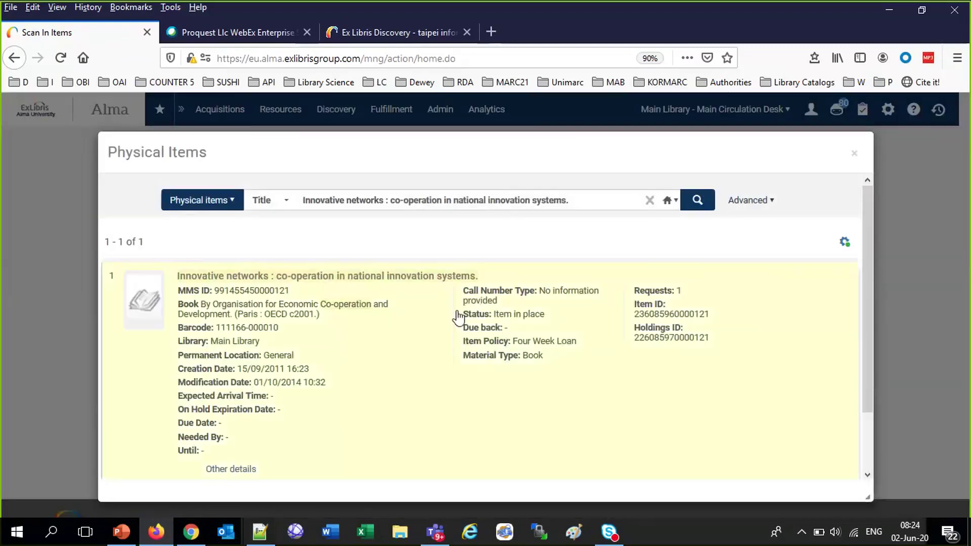
left_click(438, 306)
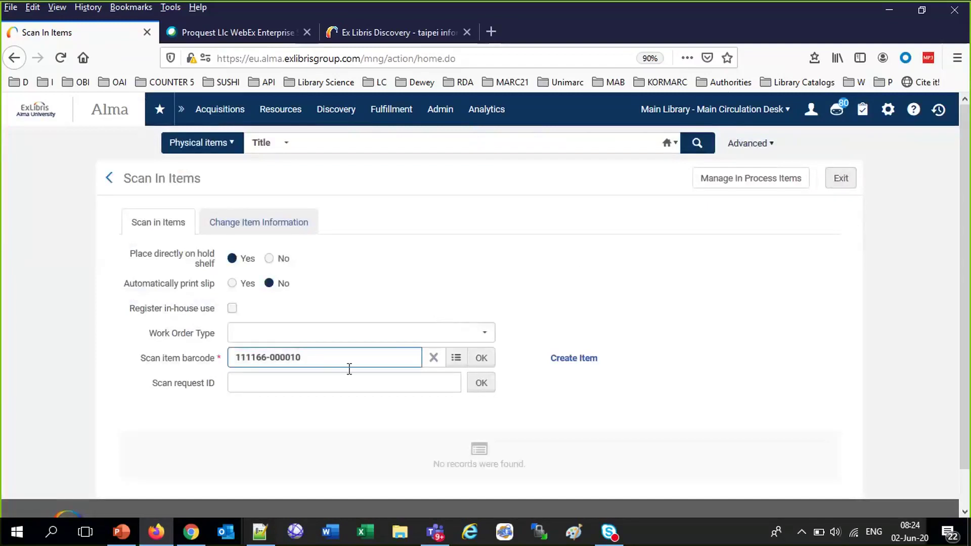
left_click(481, 363)
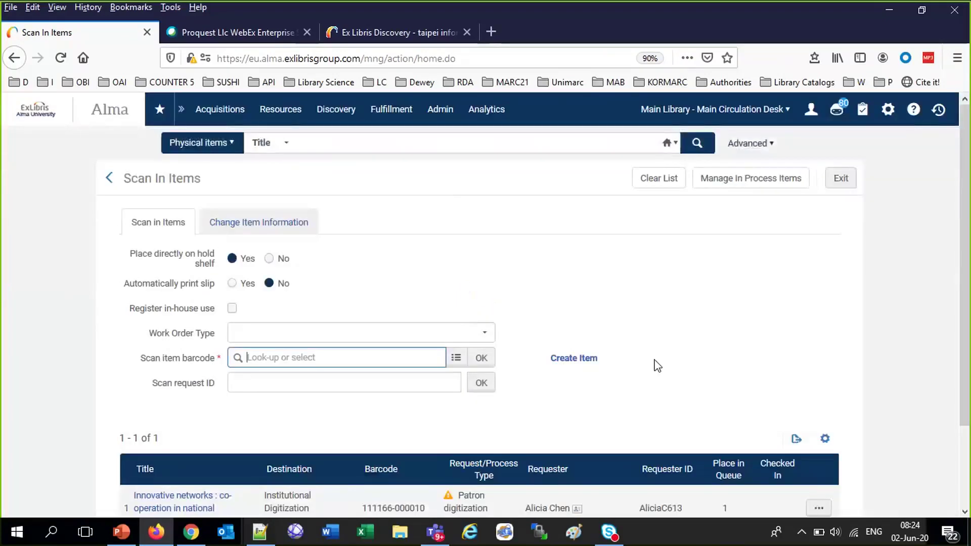
scroll(658, 365, "down", 3)
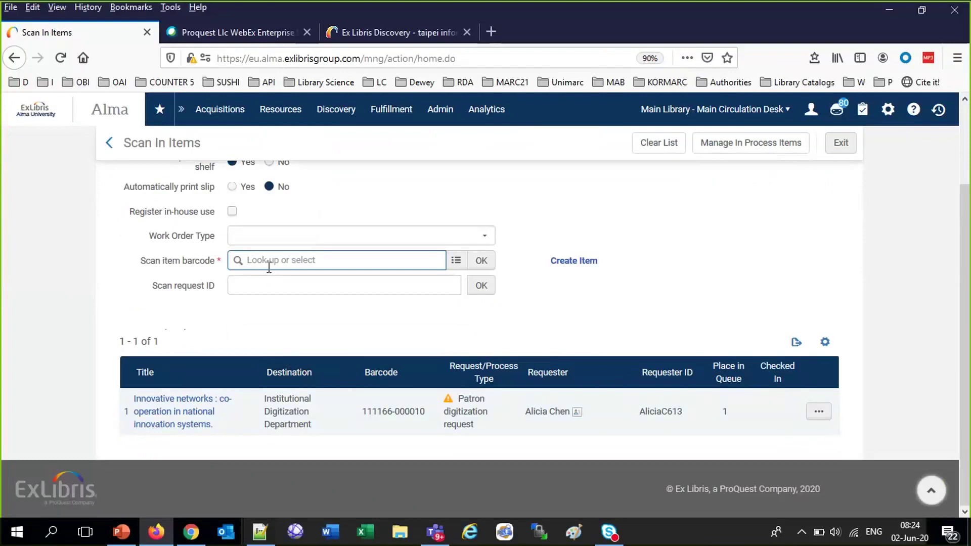
left_click(456, 261)
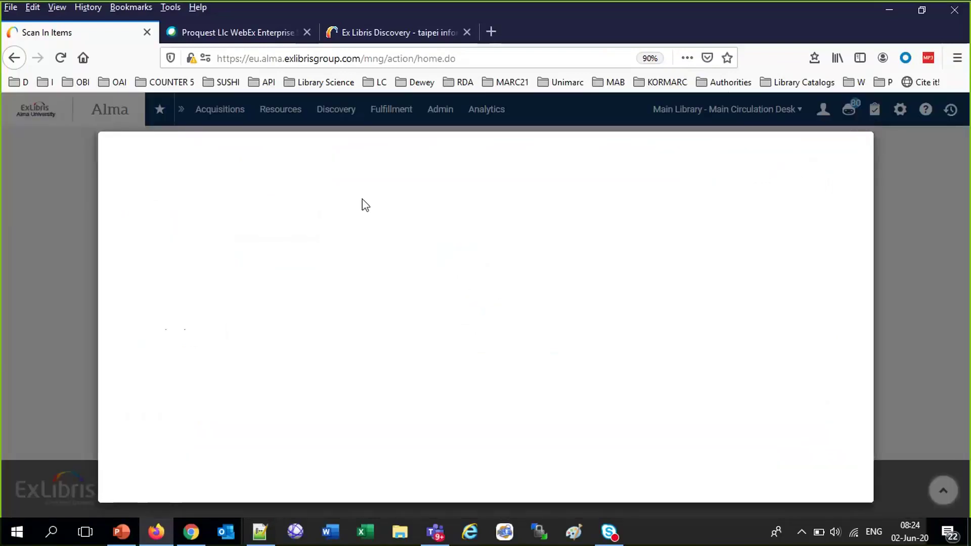
Run a keyword item search for 'taiwan azria'
left_click(278, 201)
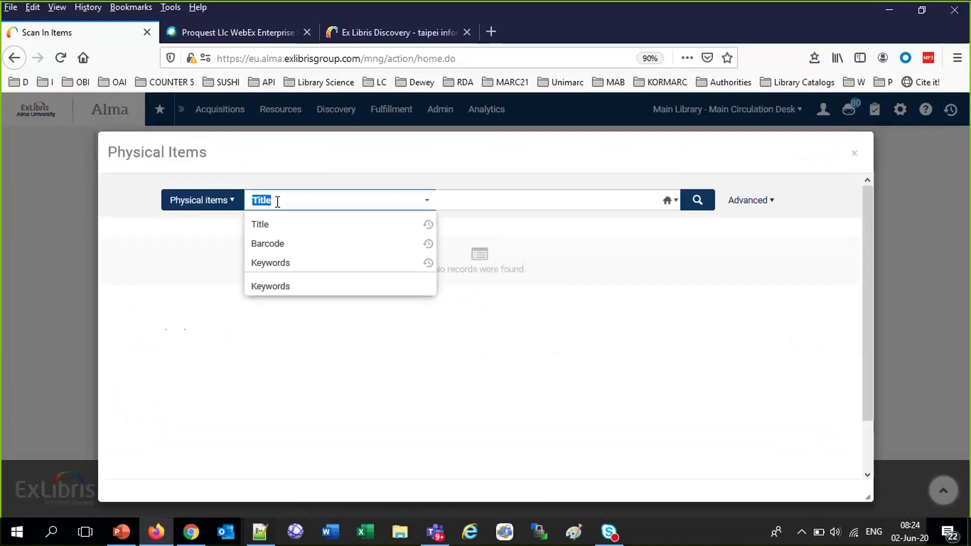
left_click(282, 262)
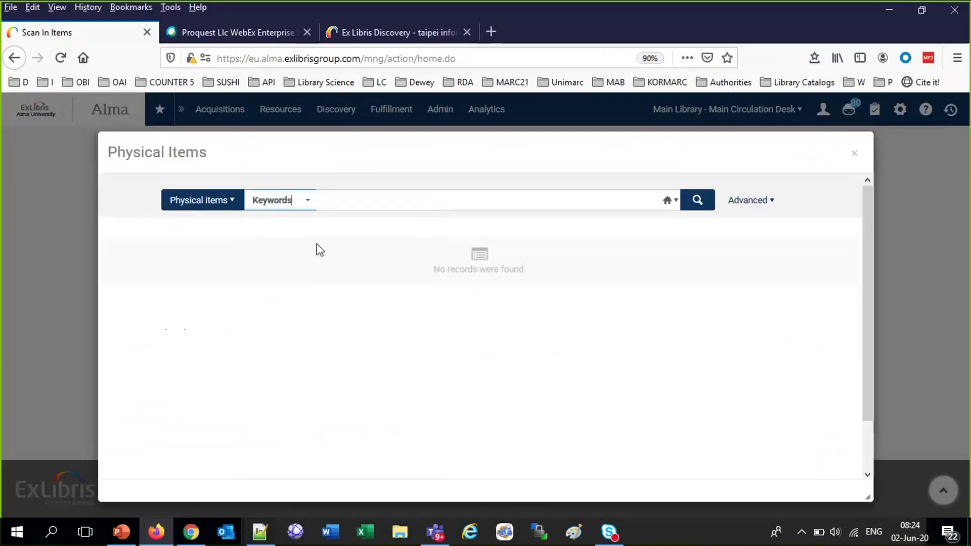
left_click(366, 204)
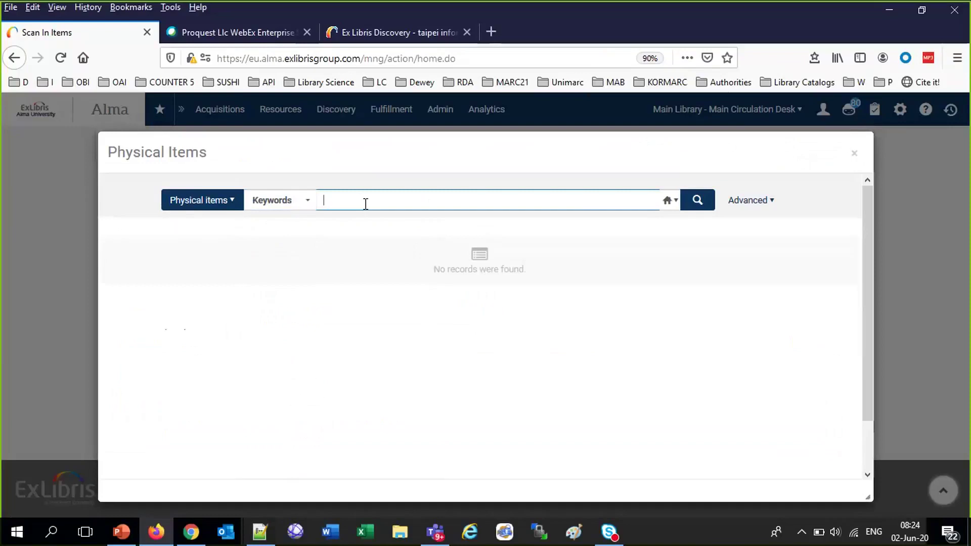
type("taiwan azria")
key("BackSpace")
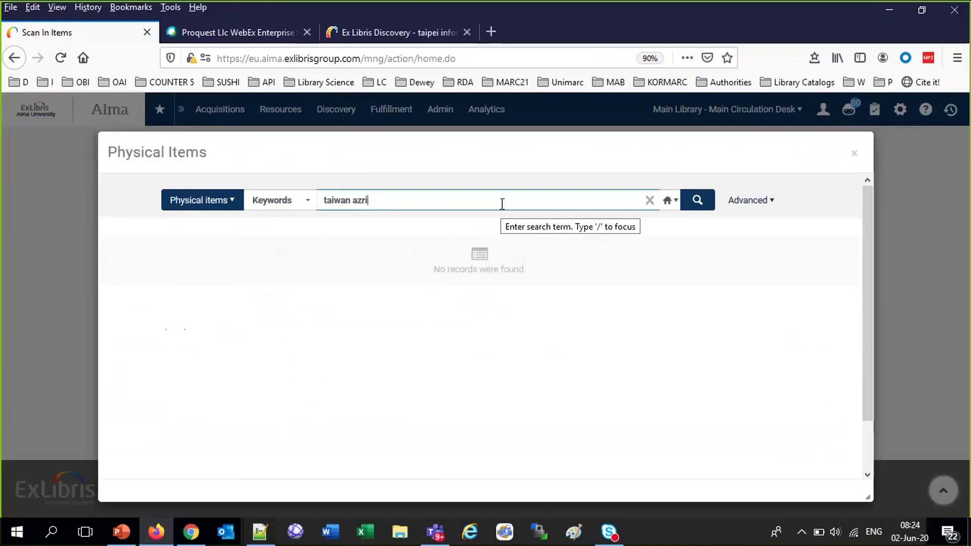
type("a")
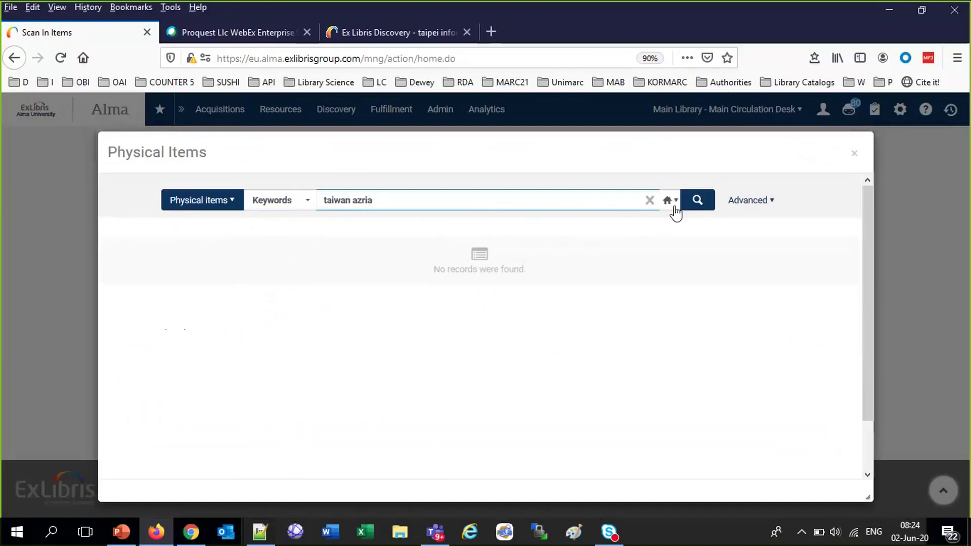
left_click(696, 208)
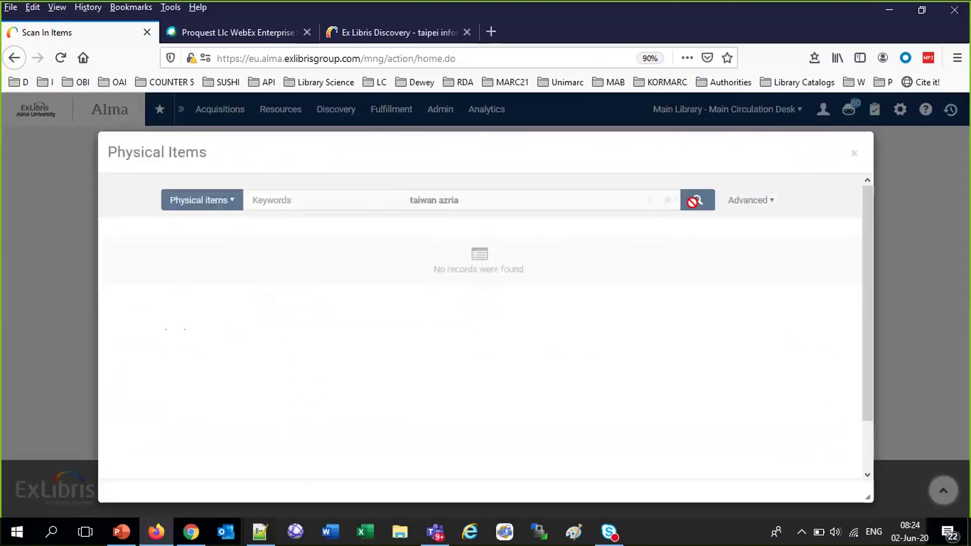
Search physical items by title for 'taiwan' and scan in the first result, barcode 16928-10
double_click(369, 200)
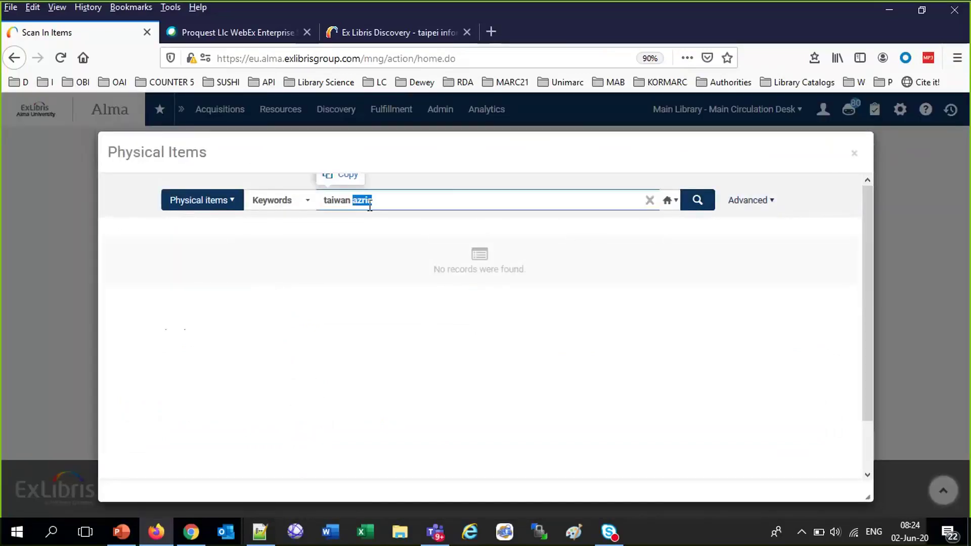
left_click(297, 200)
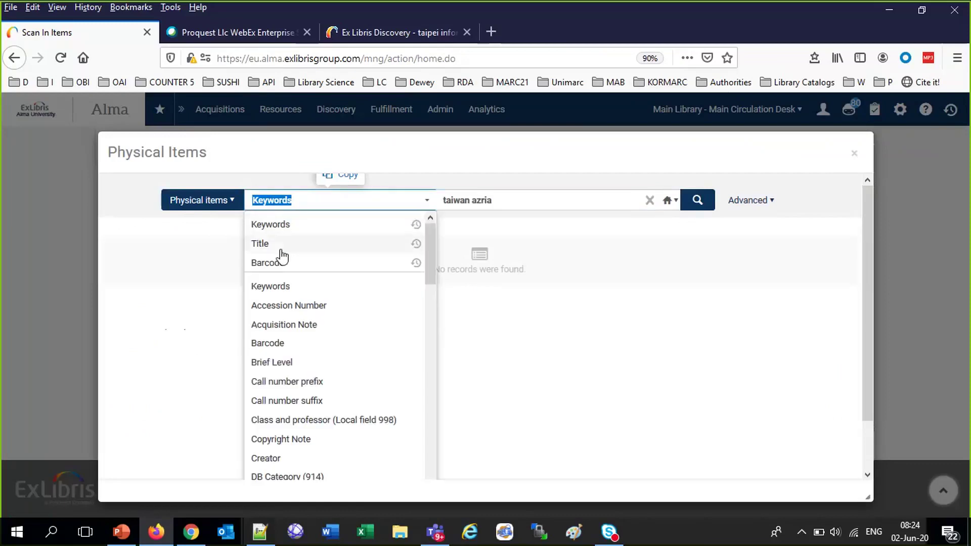
left_click(280, 246)
left_click(383, 212)
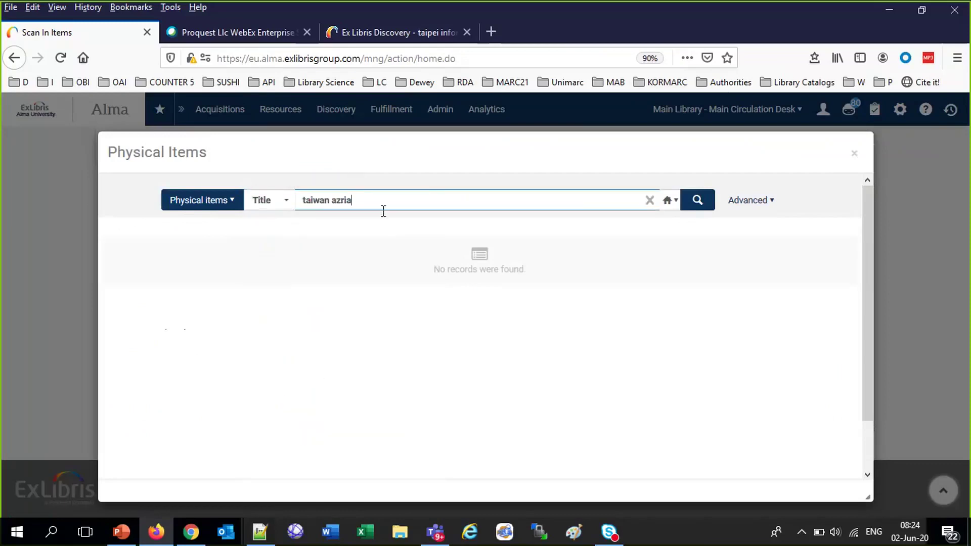
key("BackSpace")
key("BackSpace")
key("BackSpace")
key("BackSpace")
key("BackSpace")
key("BackSpace")
left_click(699, 200)
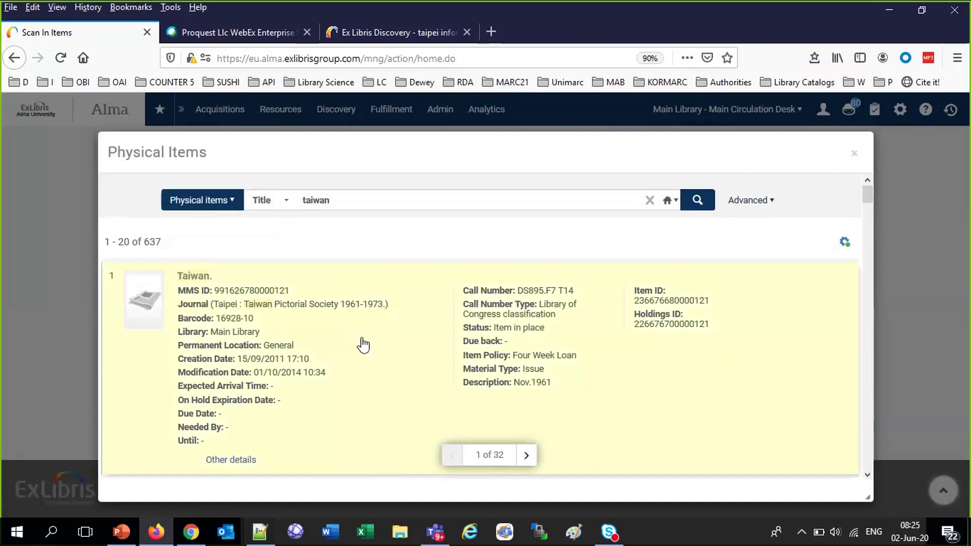
left_click(362, 346)
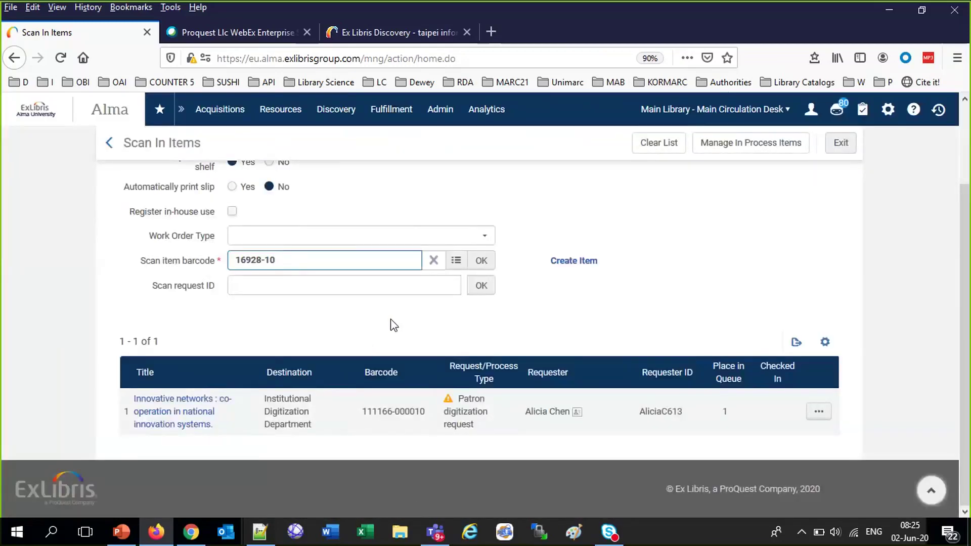
left_click(482, 261)
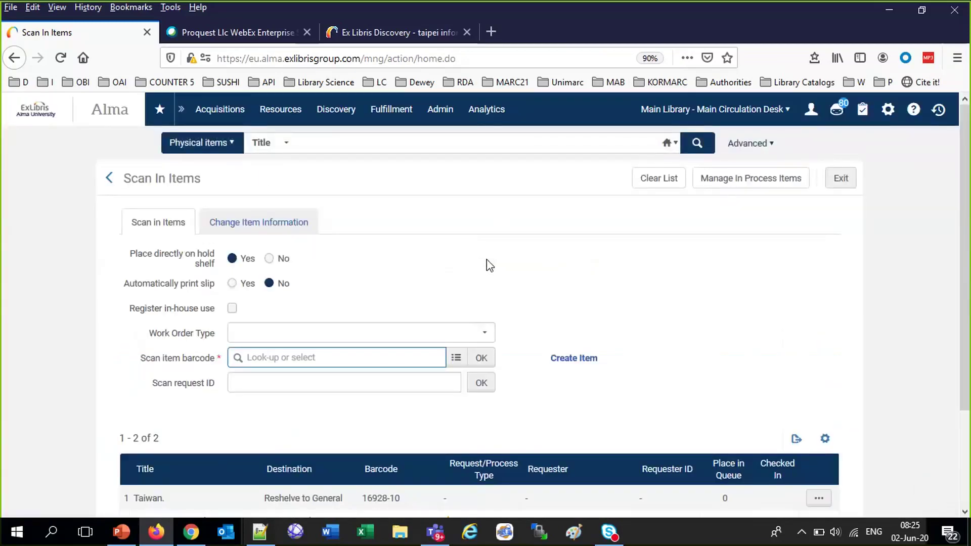
Review the two requests in Pick From Shelf, then reopen a fresh Scan In Items page
left_click(303, 144)
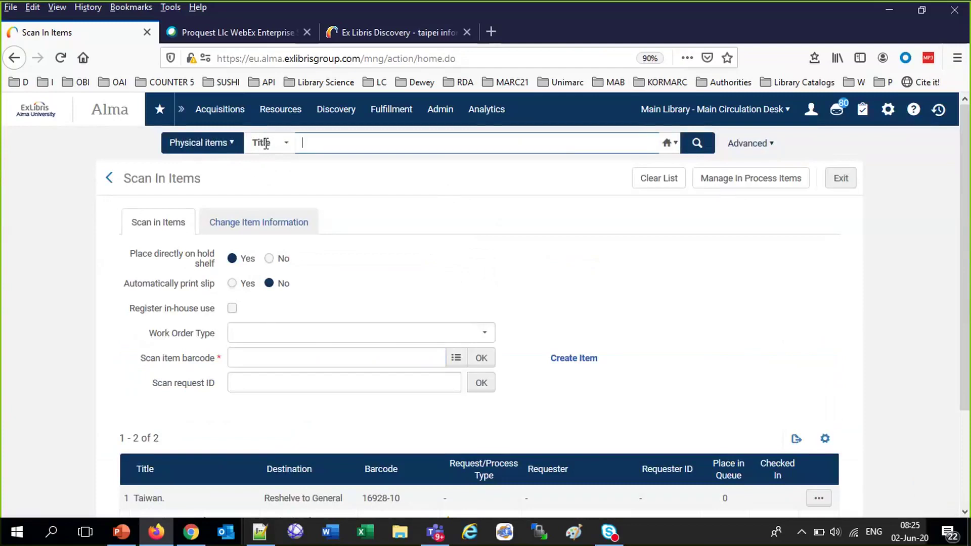
left_click(266, 144)
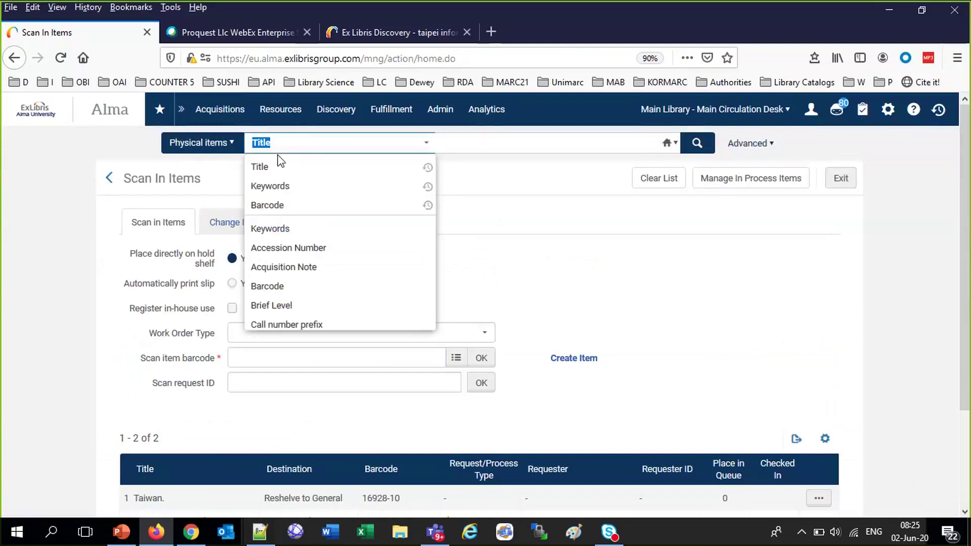
left_click(416, 114)
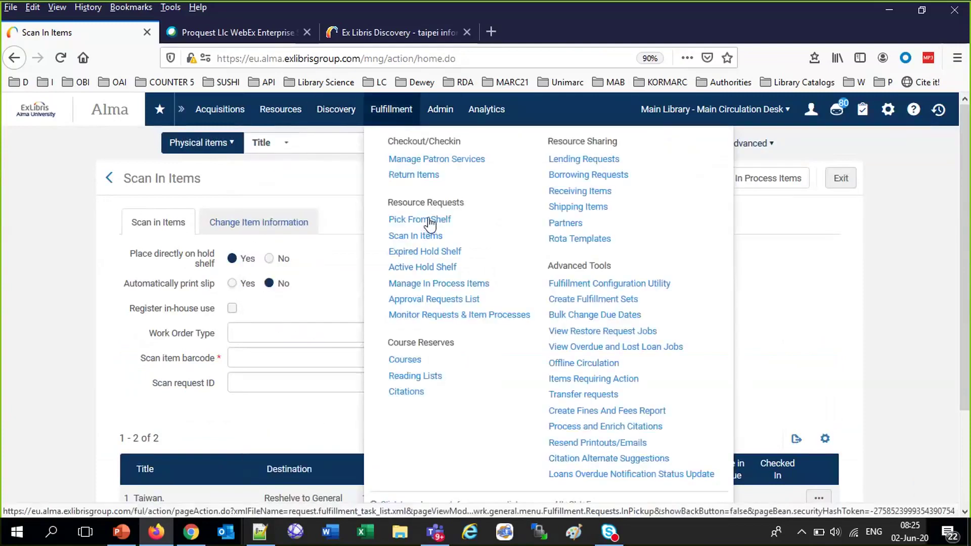
left_click(429, 221)
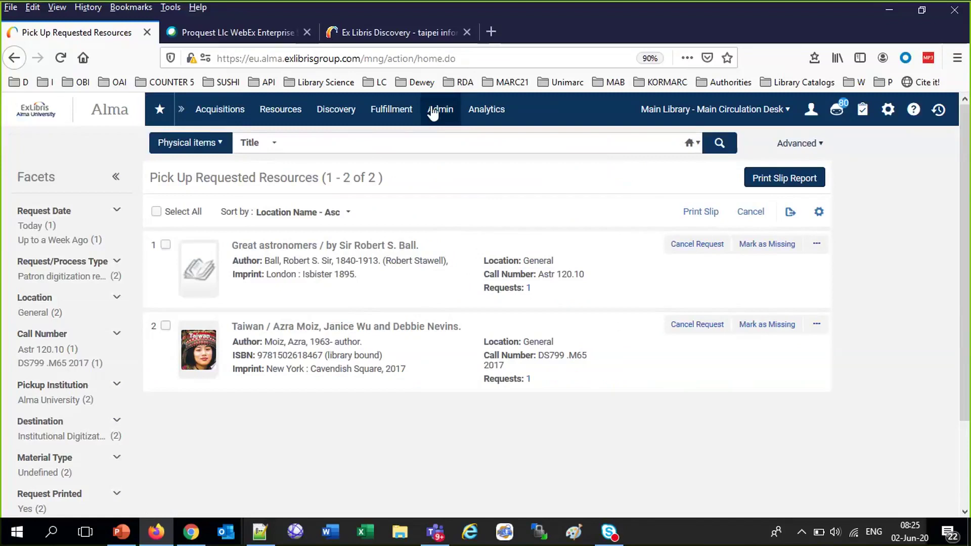
left_click(392, 109)
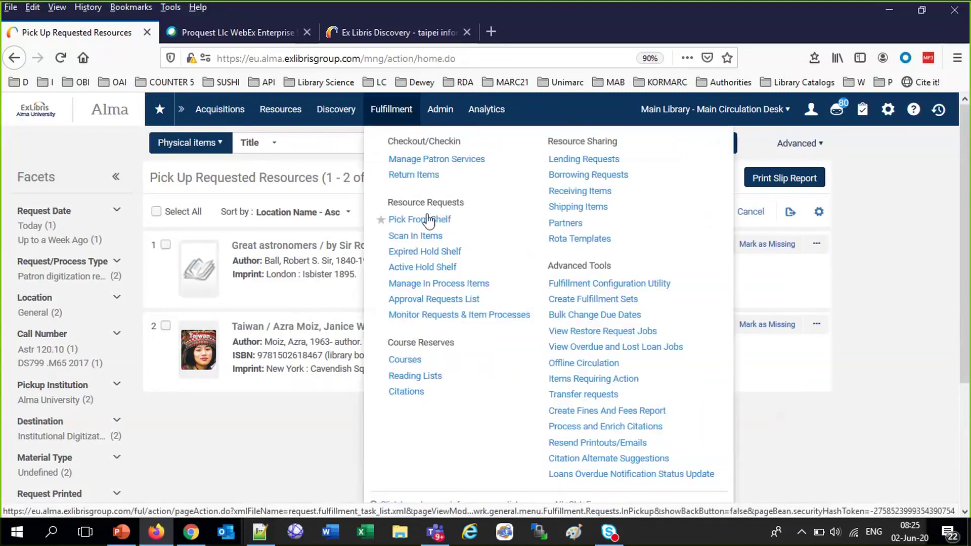
left_click(430, 241)
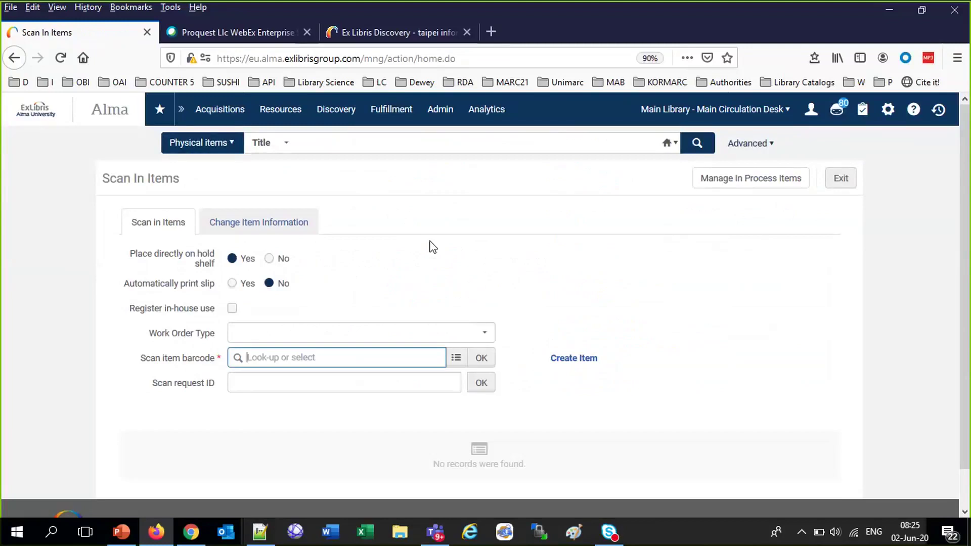
In the barcode lookup, run a keyword search for 'taiwan azra'
left_click(457, 359)
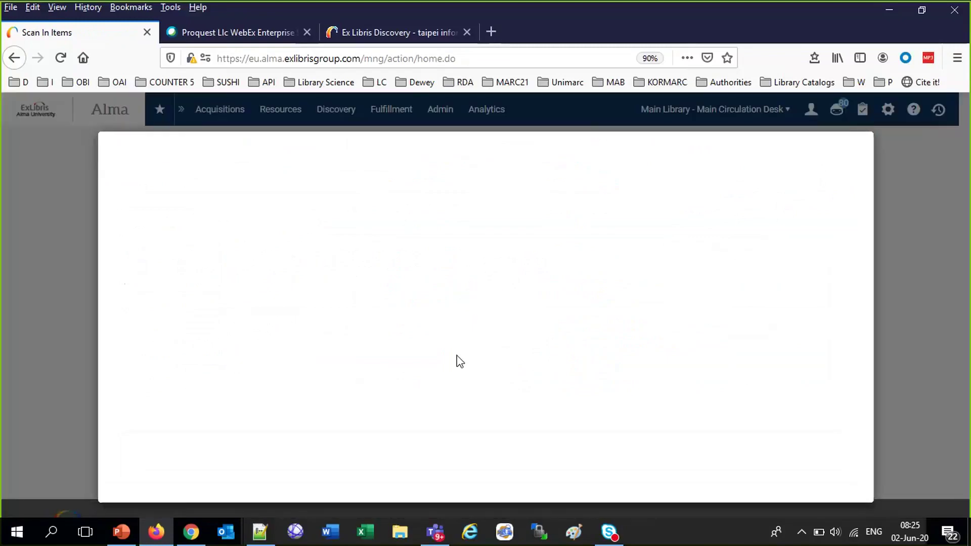
left_click(336, 200)
type("taiwean azra")
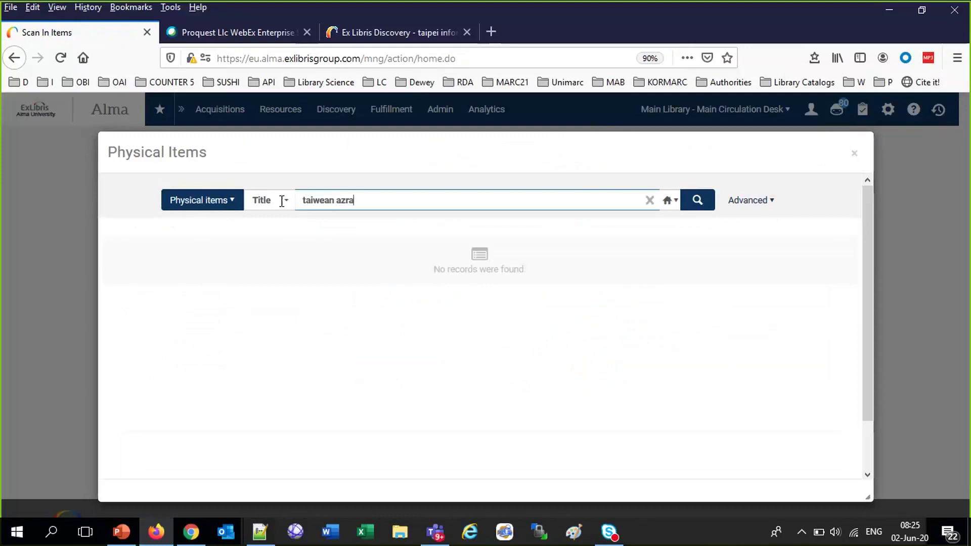
left_click(279, 200)
left_click(274, 244)
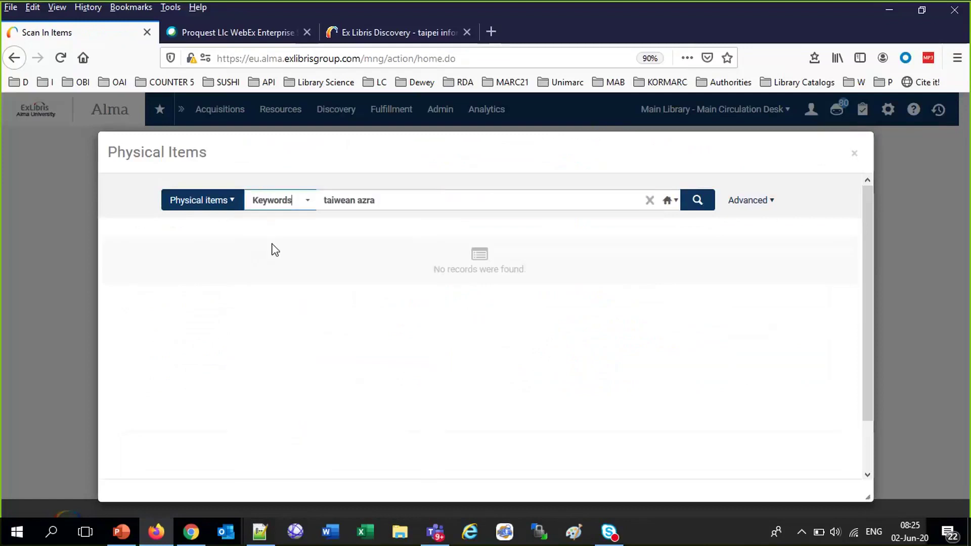
triple_click(347, 202)
left_click(347, 203)
key("BackSpace")
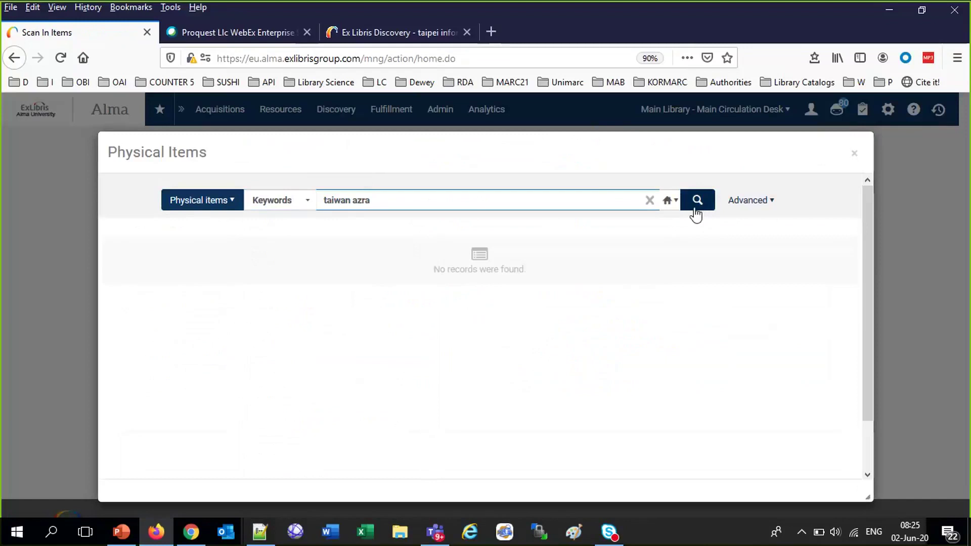
left_click(698, 208)
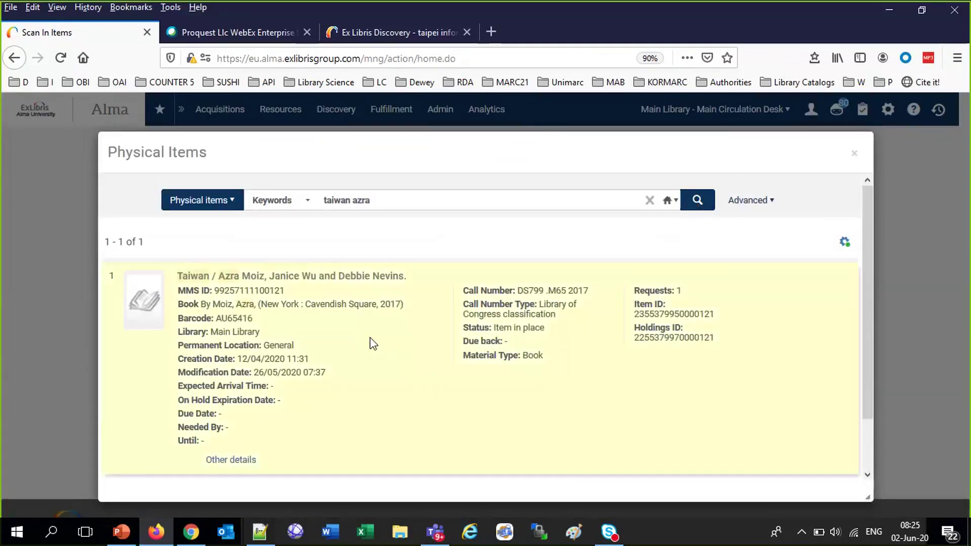
Select the Taiwan item and scan in barcode AU65416
left_click(373, 344)
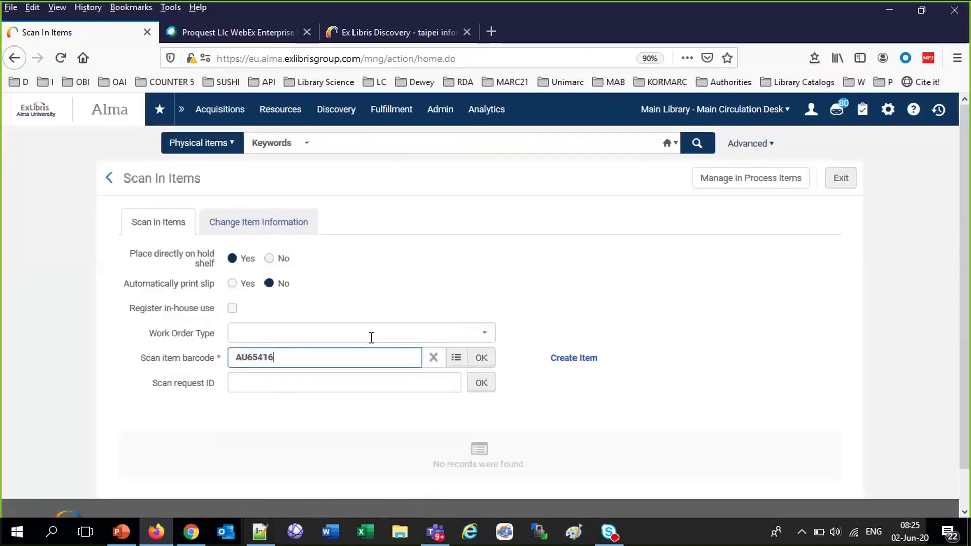
left_click(483, 363)
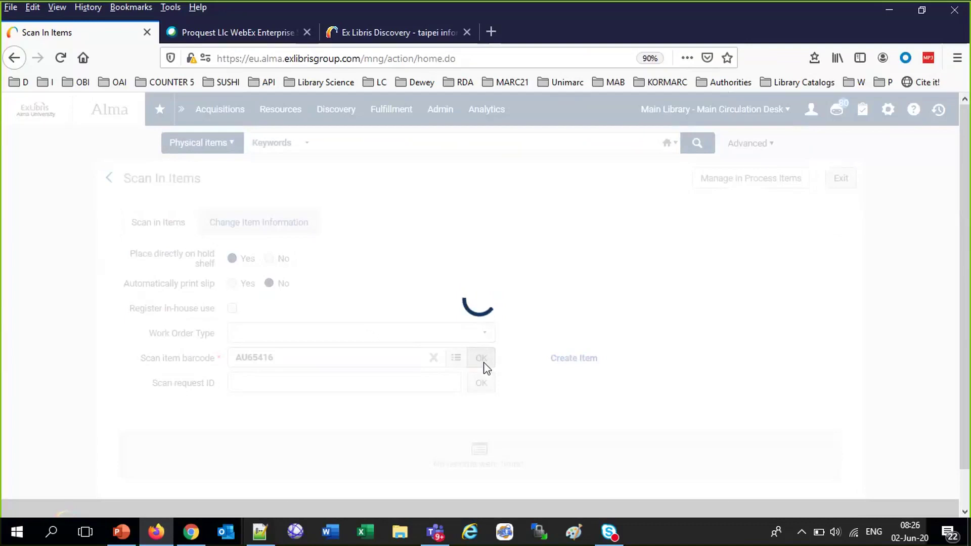
scroll(484, 364, "down", 3)
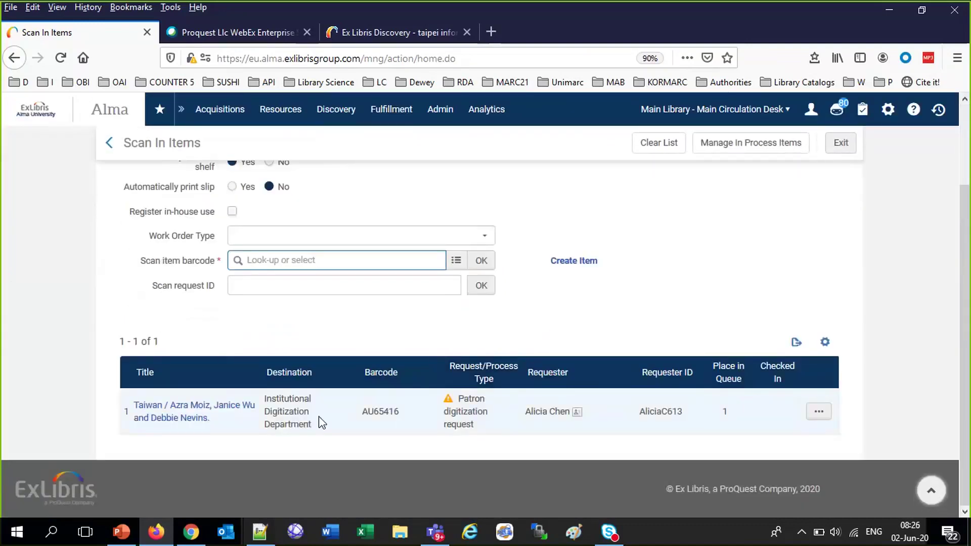
scroll(320, 423, "up", 3)
left_click(351, 137)
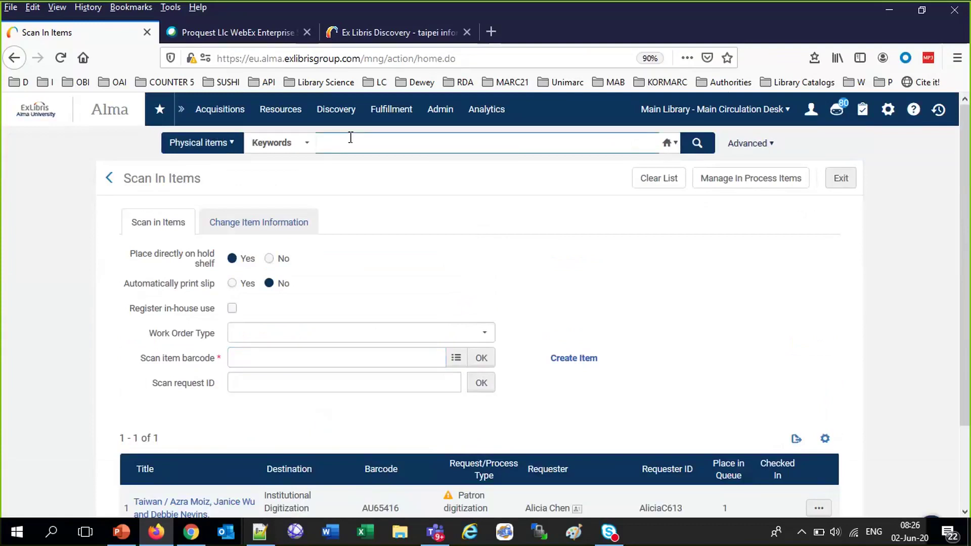
Search items for 'taiwan azra' to confirm its transit to digitization, then switch to Discovery
type("taiwan a")
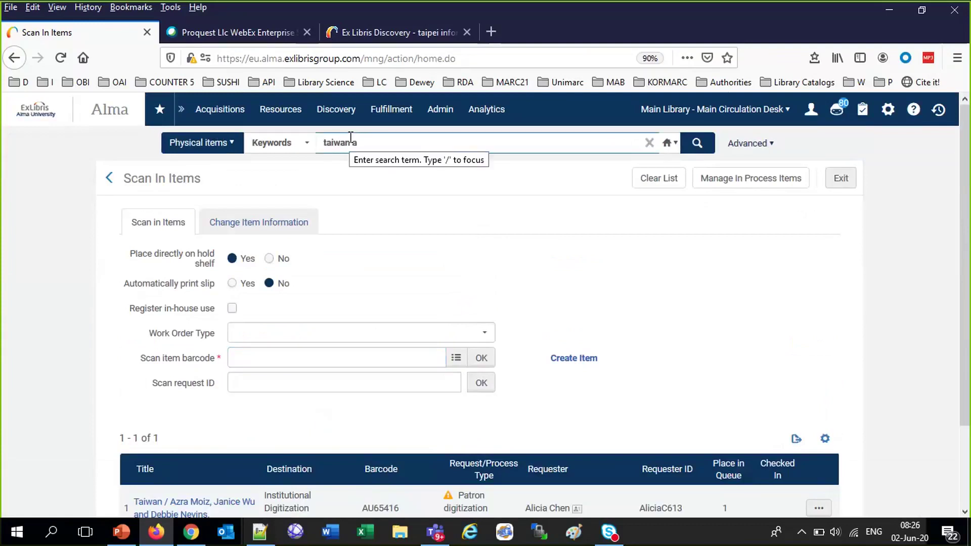
type("zra")
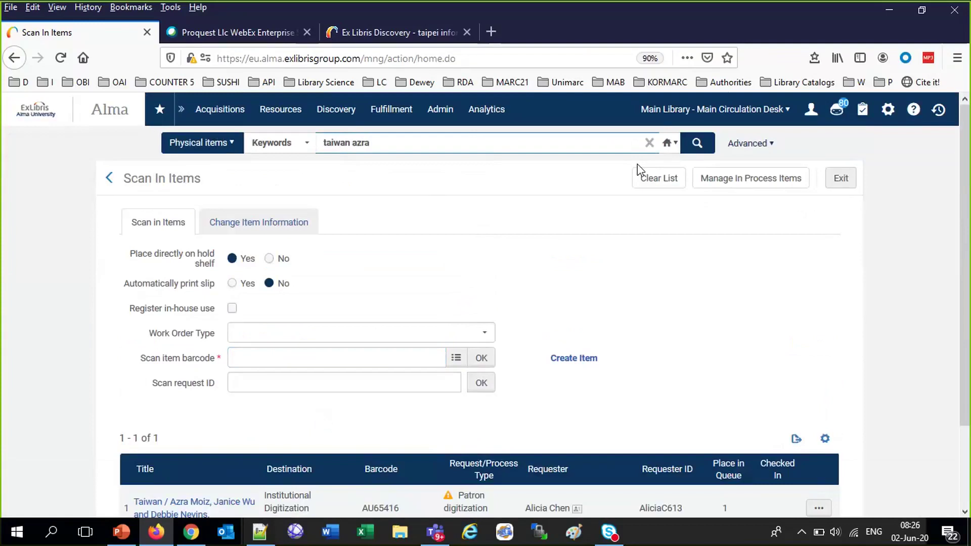
left_click(695, 145)
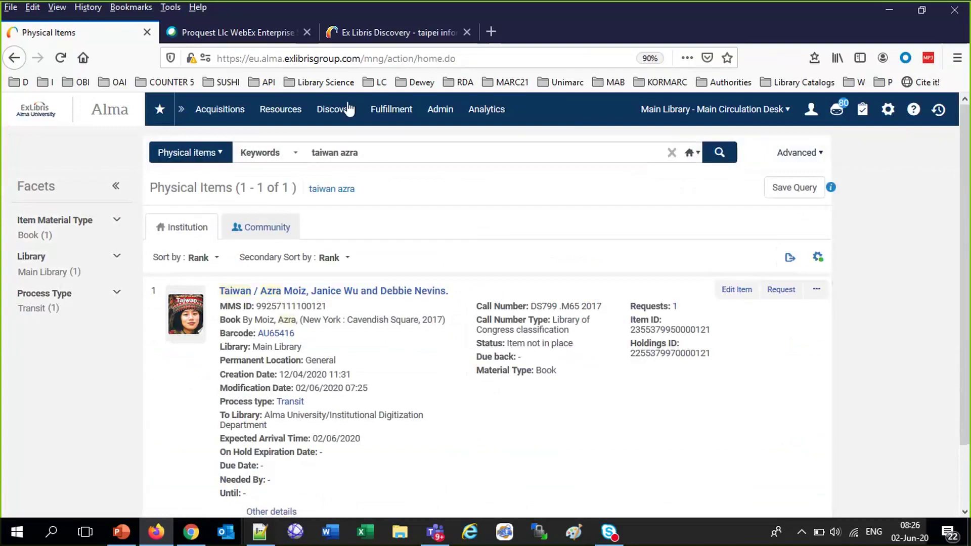
left_click(356, 32)
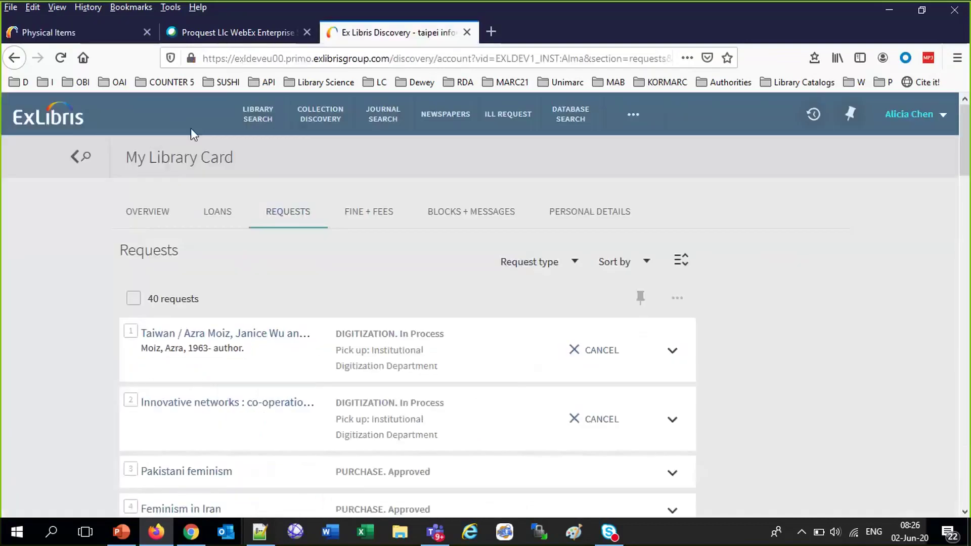
Run a Library Search in Primo for 'taiwan azra'
left_click(248, 124)
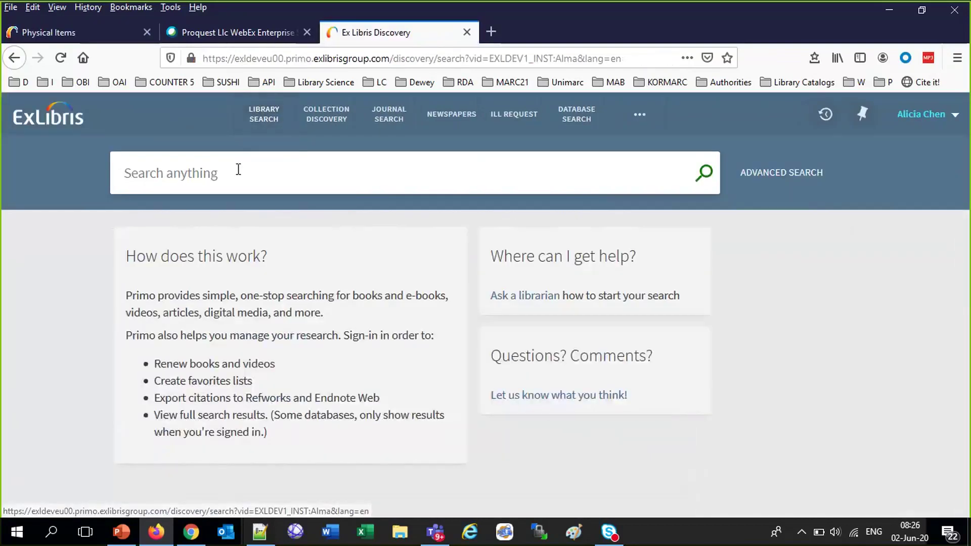
left_click(238, 169)
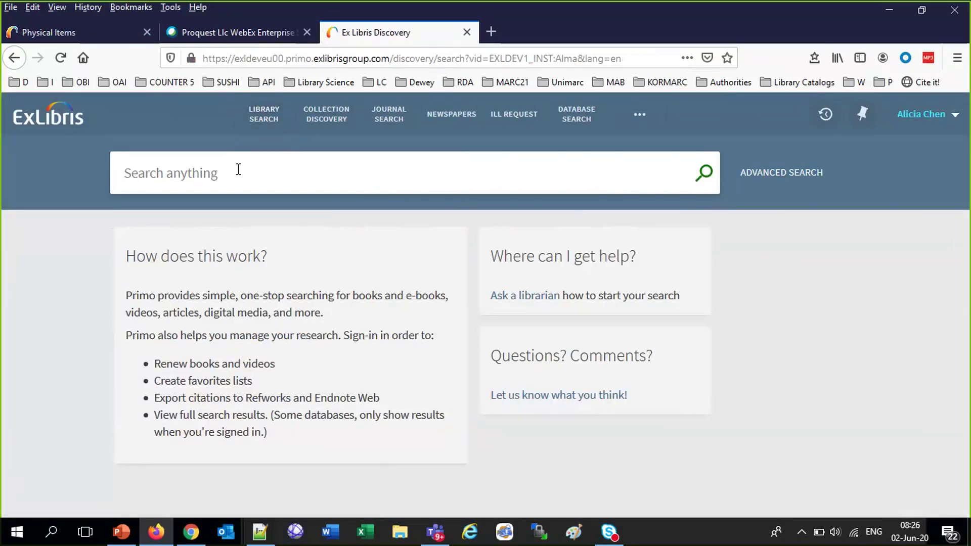
type("taiwan azra")
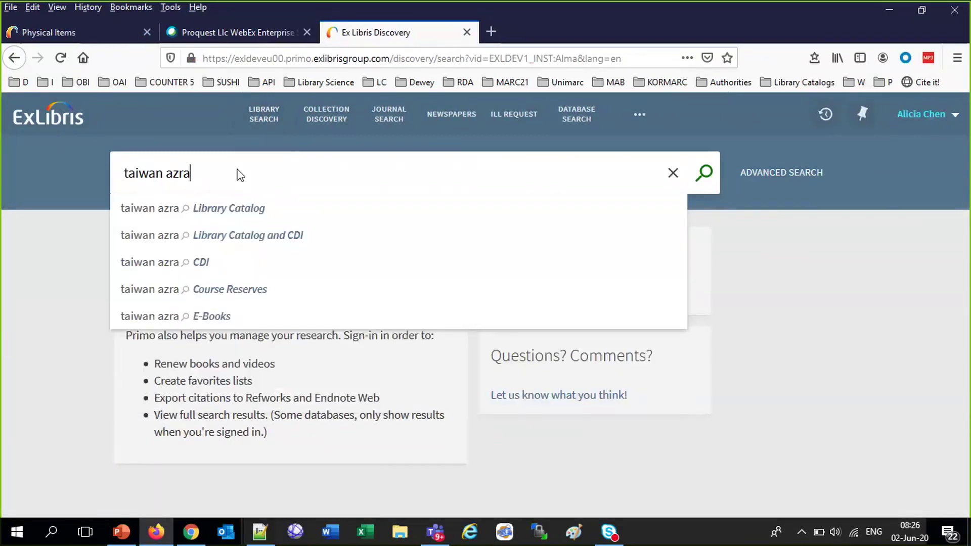
key("Return")
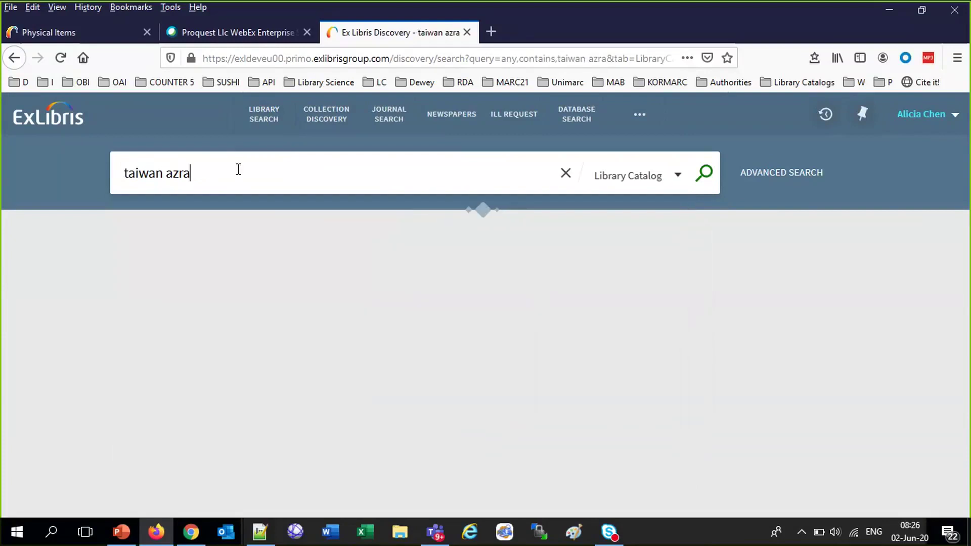
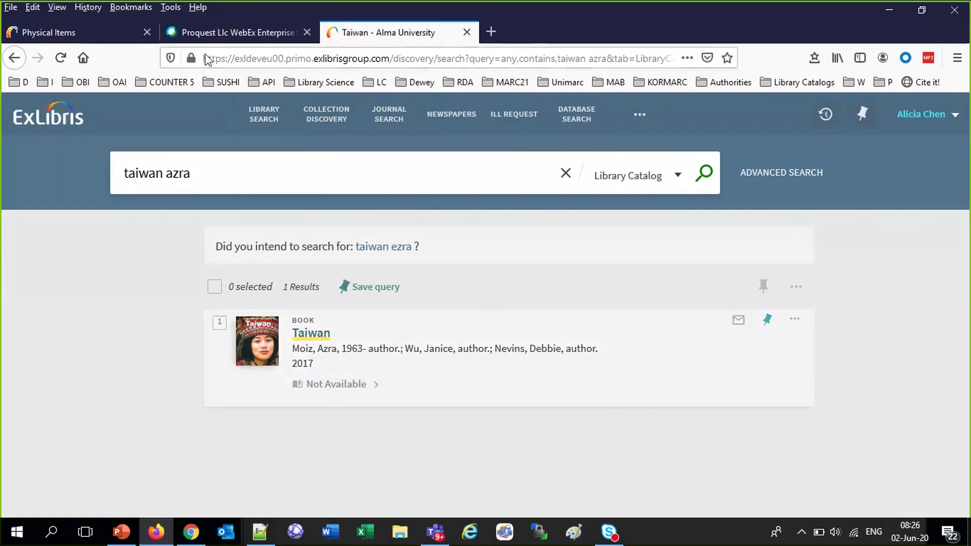
Change the current location from Main Circulation Desk to Institutional Digitization Department
key("ctrl+Tab")
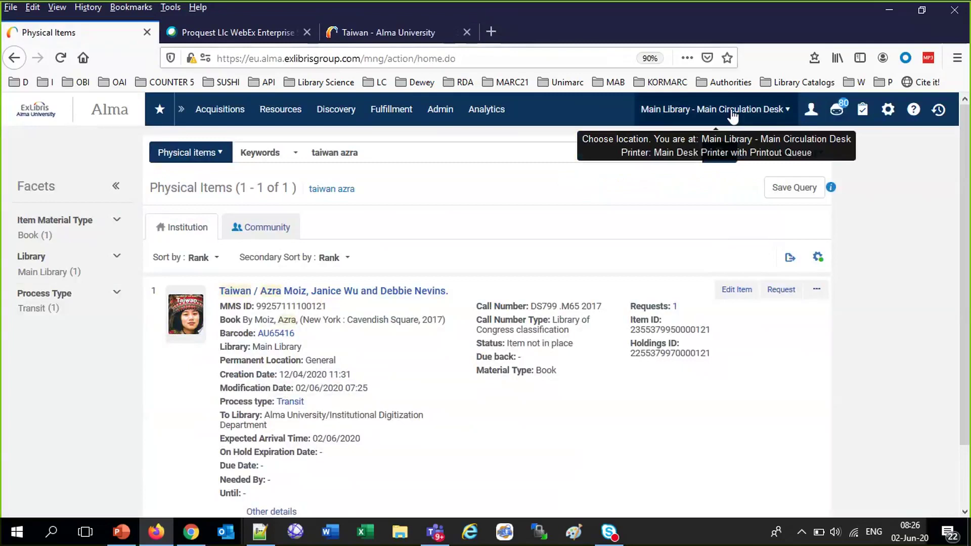
left_click(733, 111)
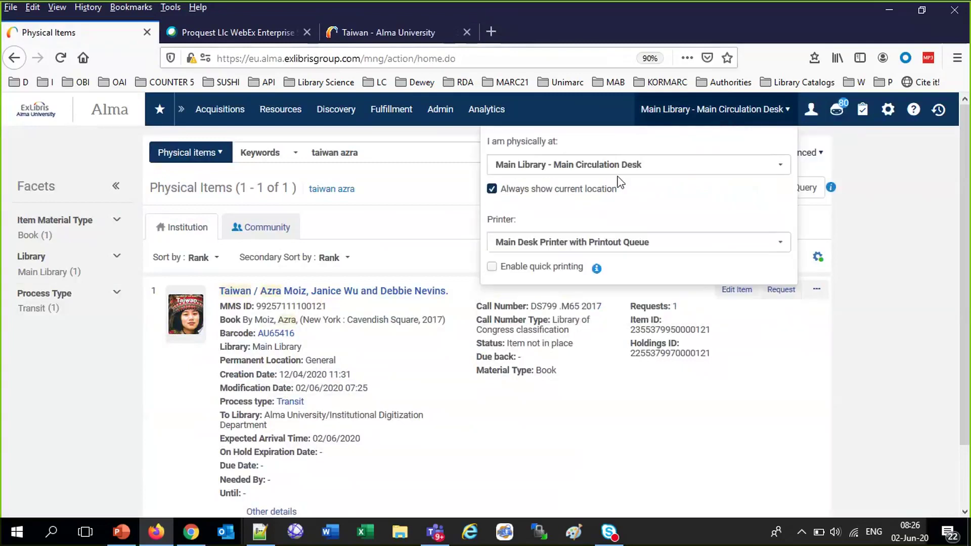
left_click(618, 166)
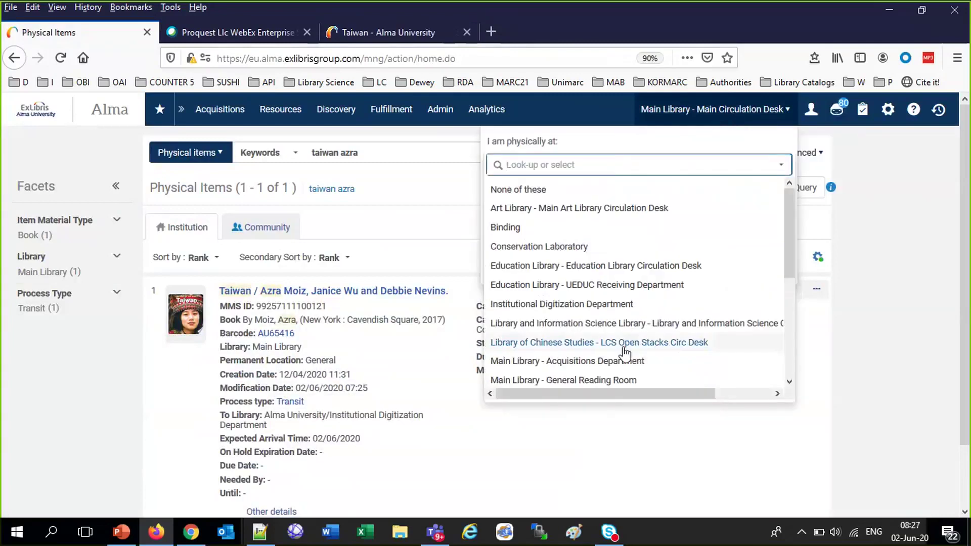
left_click(606, 306)
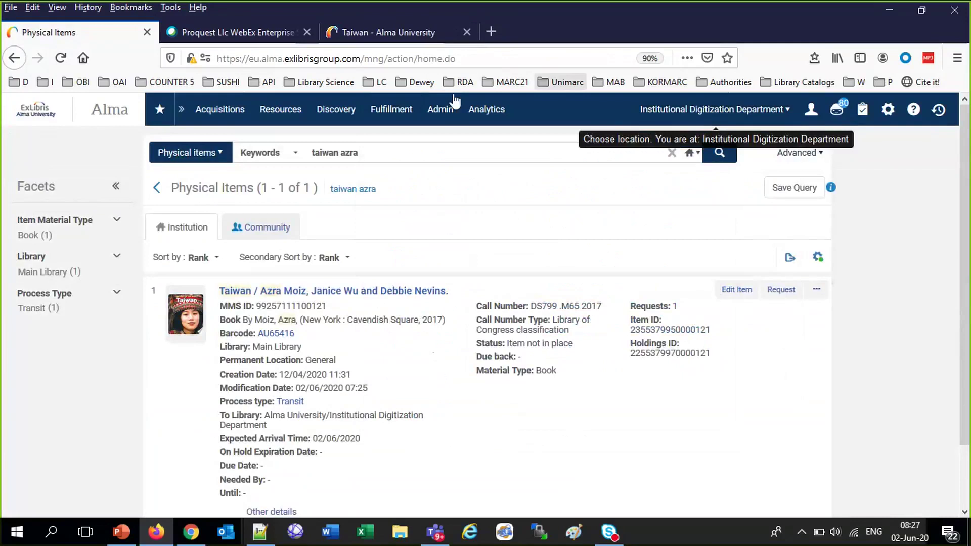
left_click(414, 112)
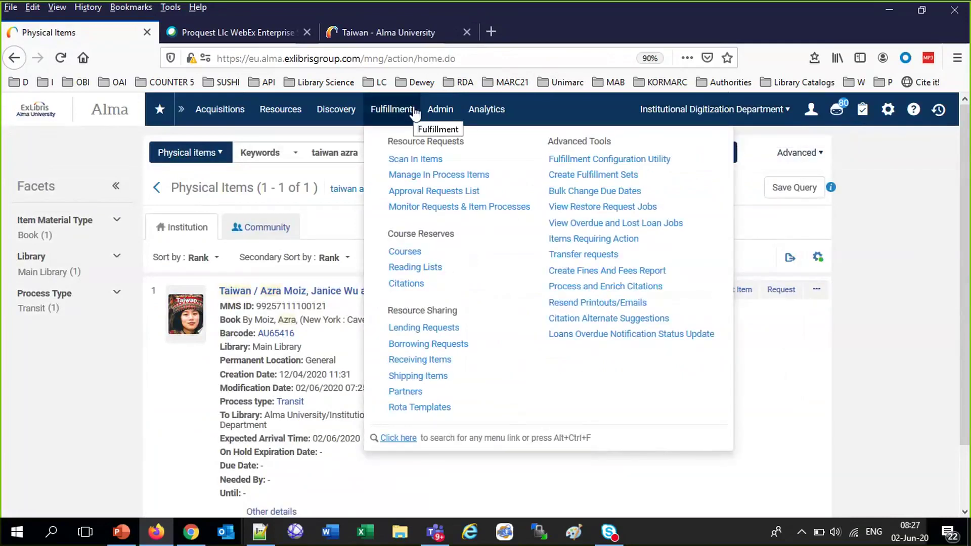
Go through Manage In Process Items to the Approval Requests List showing three pending requests
left_click(414, 112)
left_click(405, 115)
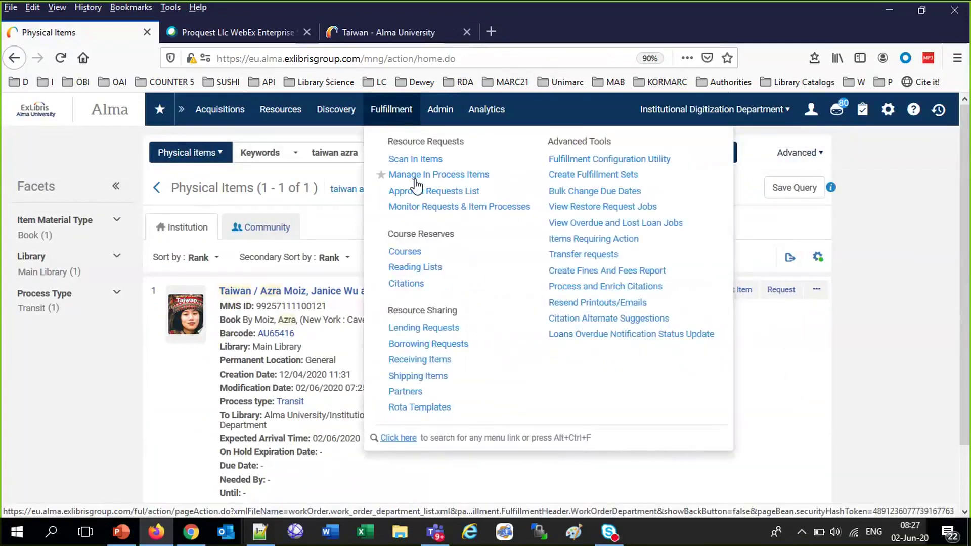
left_click(416, 176)
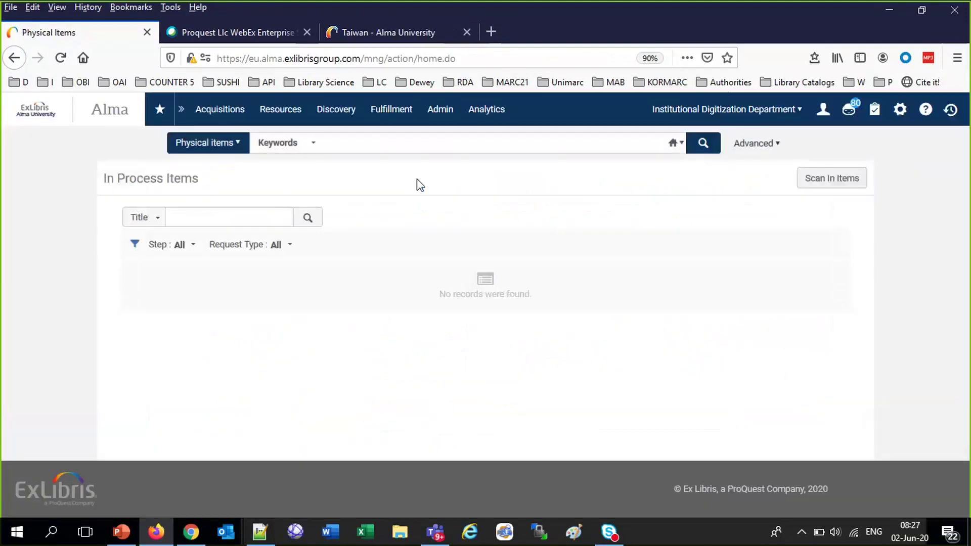
left_click(402, 119)
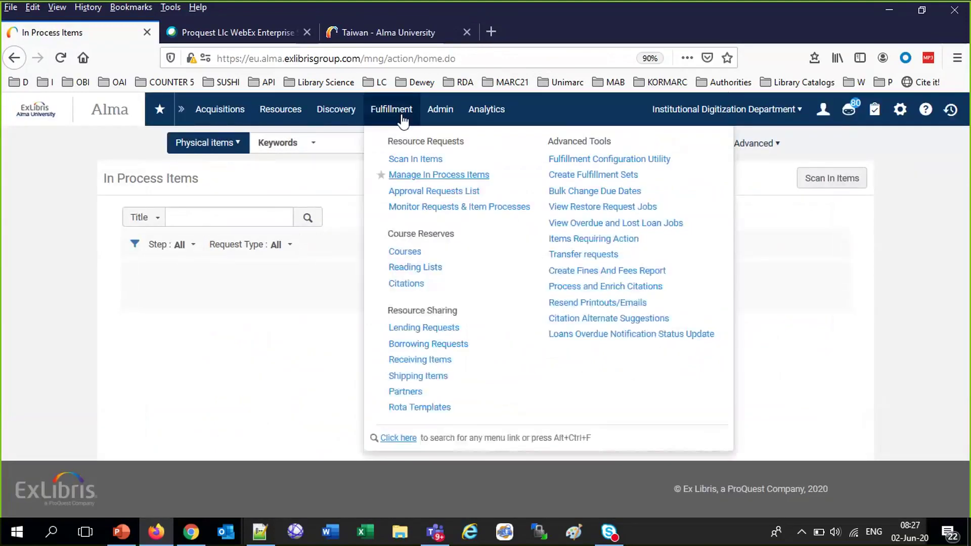
left_click(429, 192)
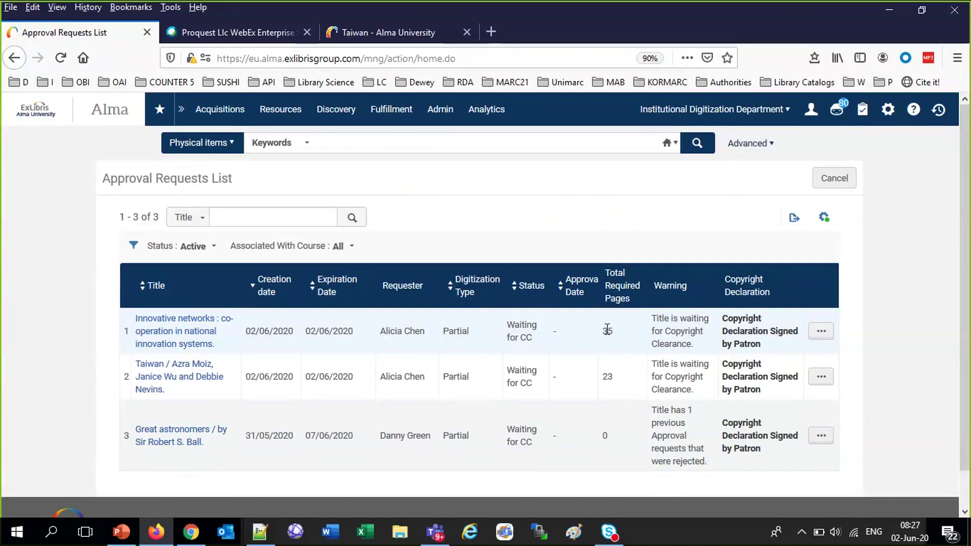
Add the Request Notes column to the approval requests table
left_click(825, 218)
scroll(776, 395, "down", 1)
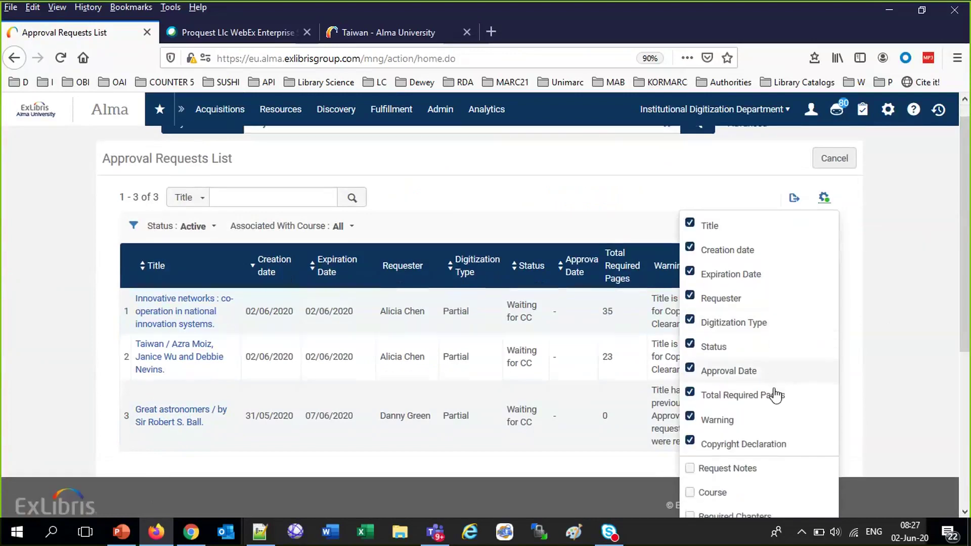
scroll(775, 394, "down", 3)
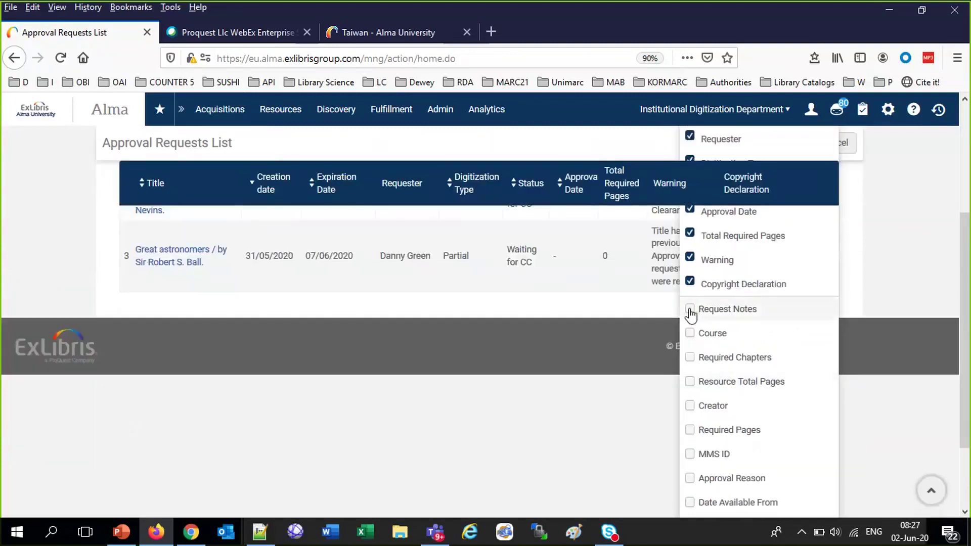
left_click(690, 310)
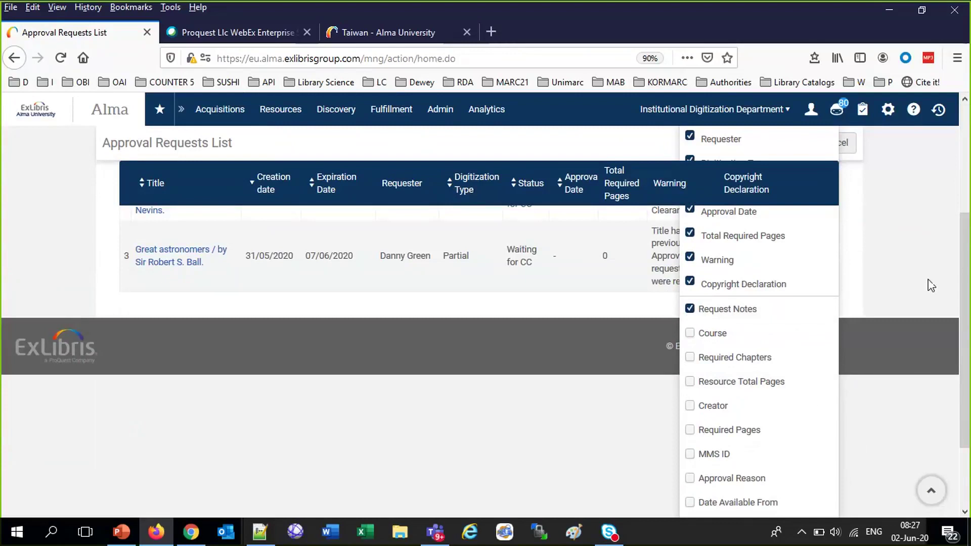
scroll(931, 284, "down", 2)
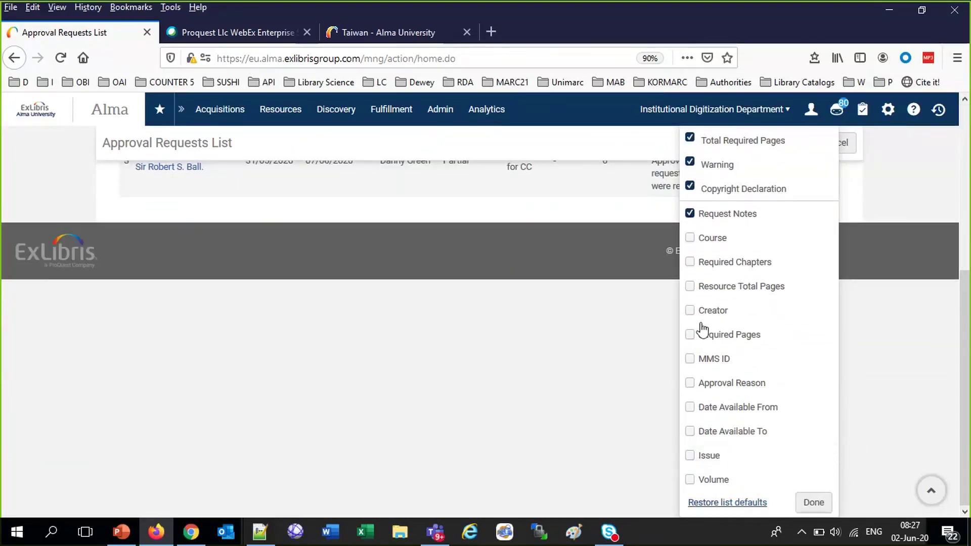
left_click(812, 503)
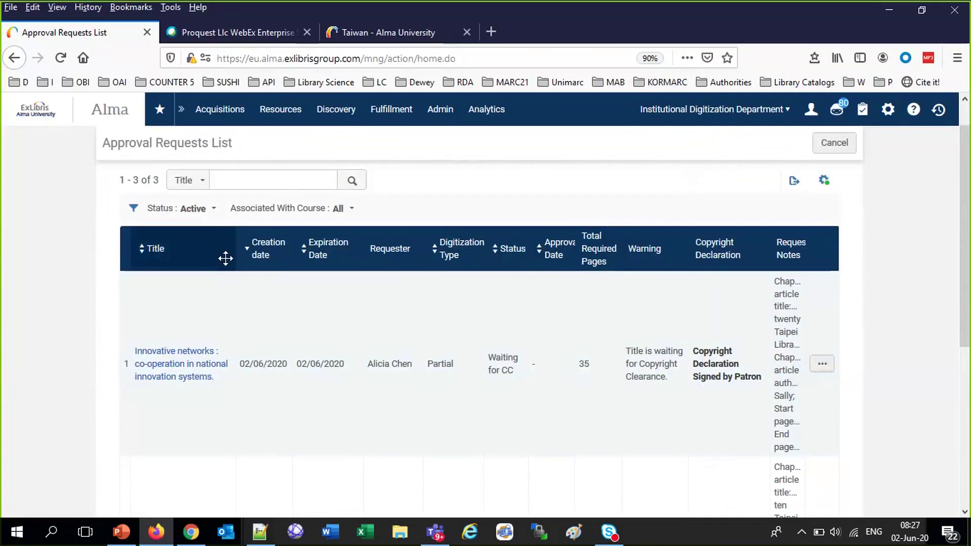
Resize the Title, Expiration Date, Digitization Type and Status columns to rebalance widths
left_click_drag(223, 258, 233, 259)
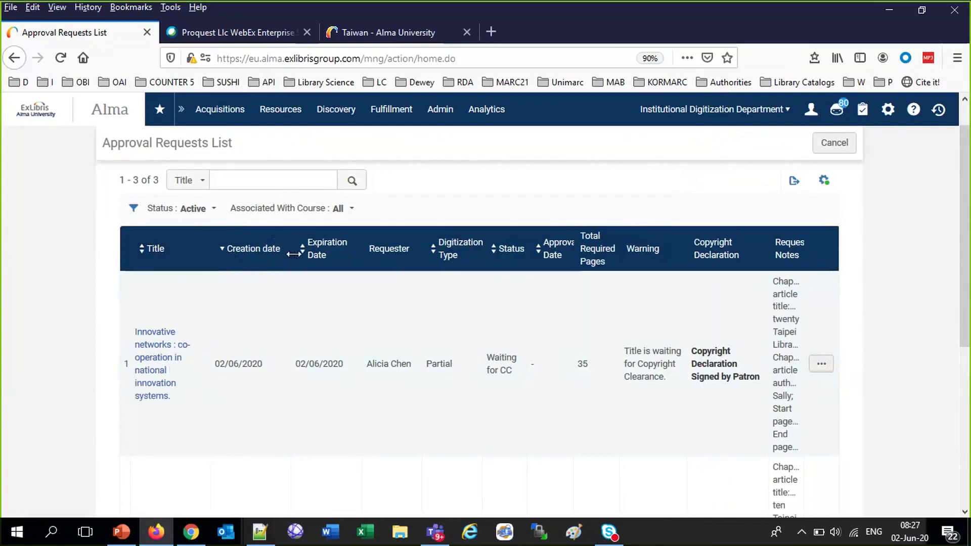
left_click_drag(293, 255, 396, 253)
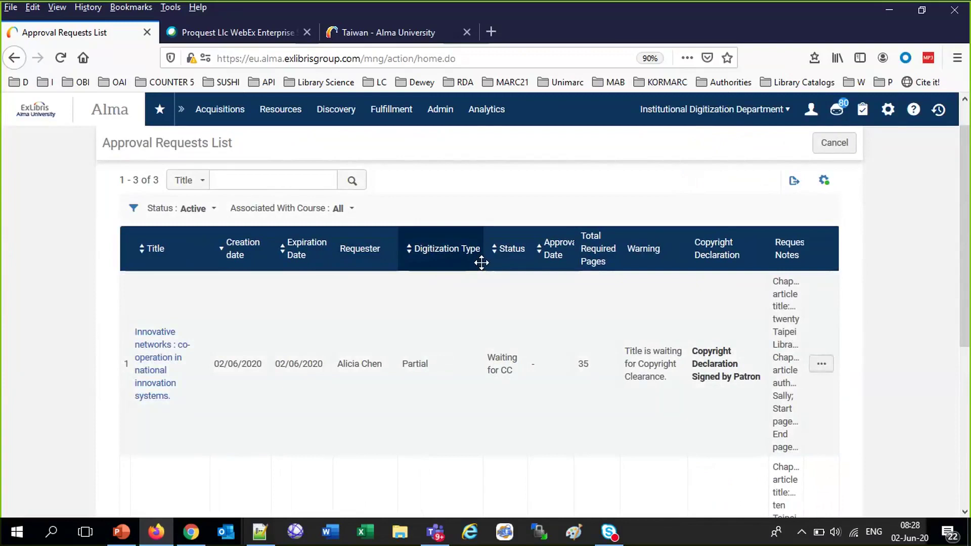
left_click_drag(482, 262, 464, 262)
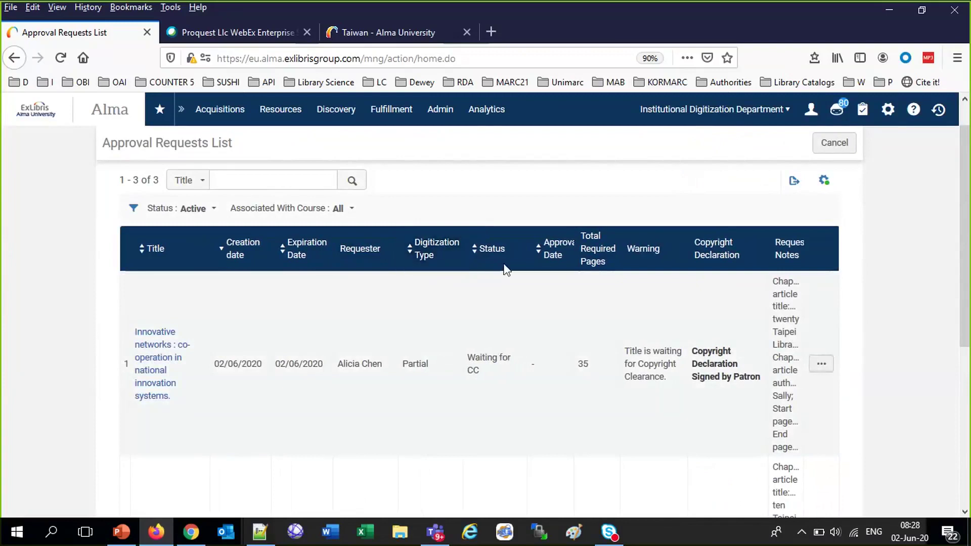
left_click_drag(528, 261, 517, 259)
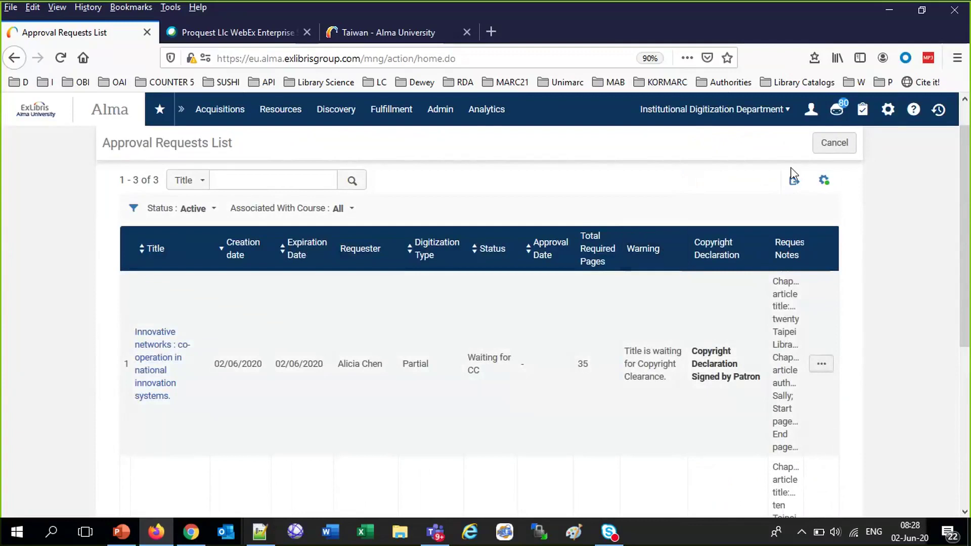
Hide the Creation date and Expiration Date columns
left_click(827, 185)
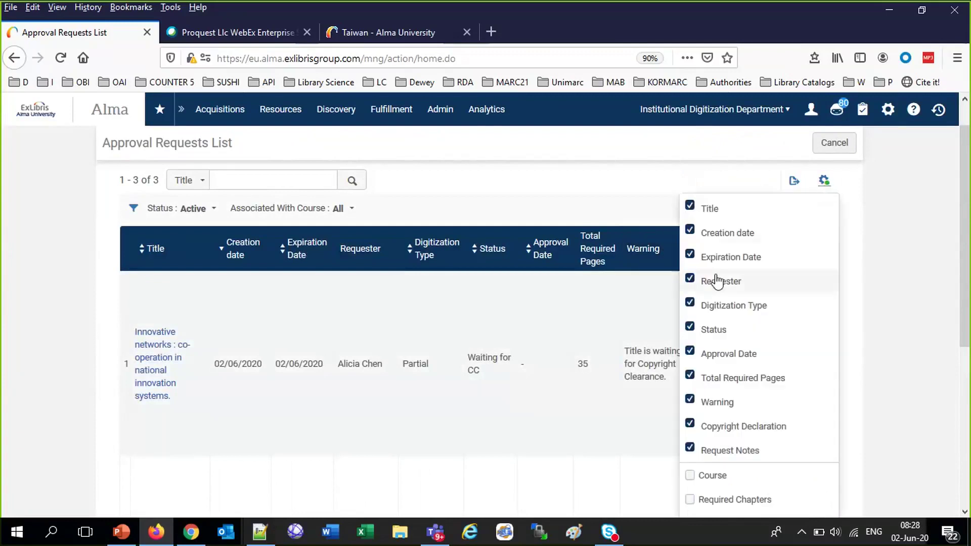
left_click(690, 231)
left_click(691, 255)
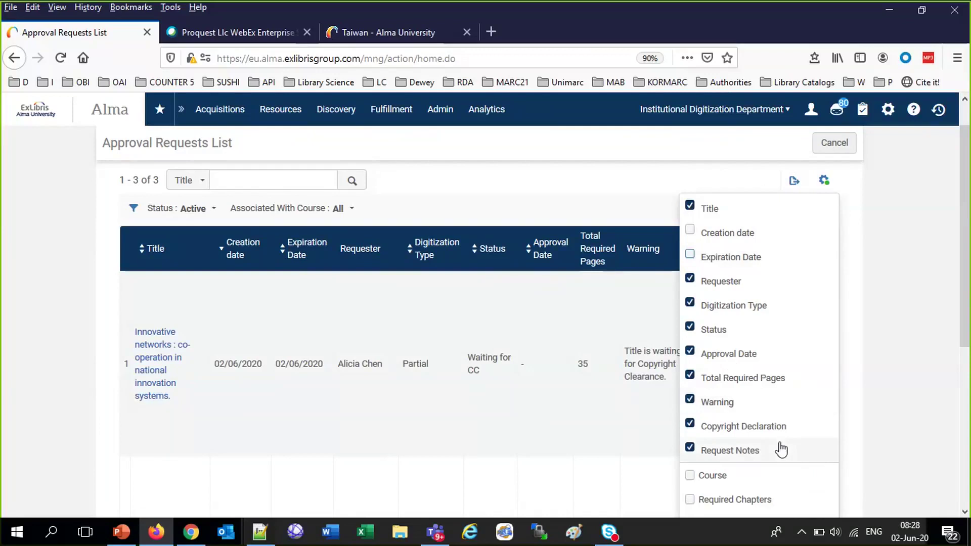
scroll(779, 449, "down", 5)
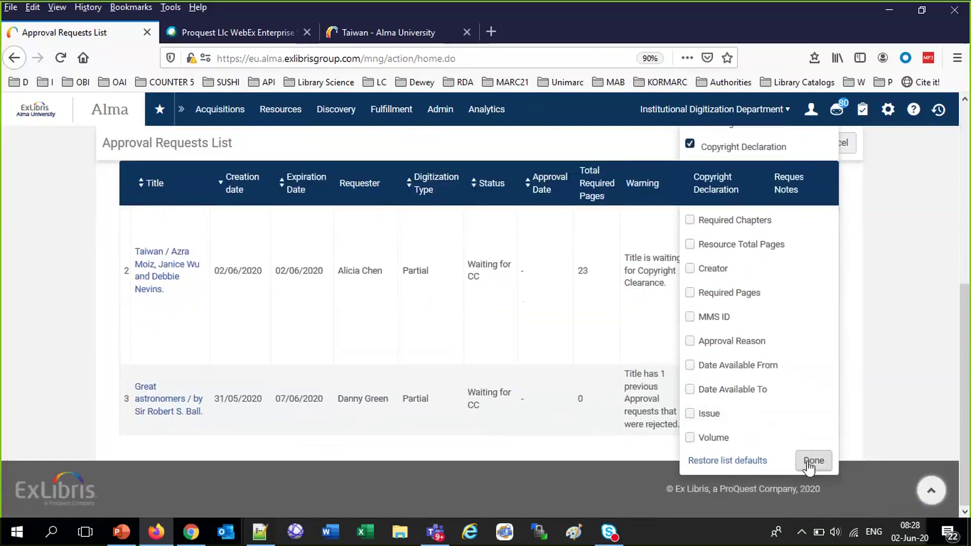
left_click(811, 460)
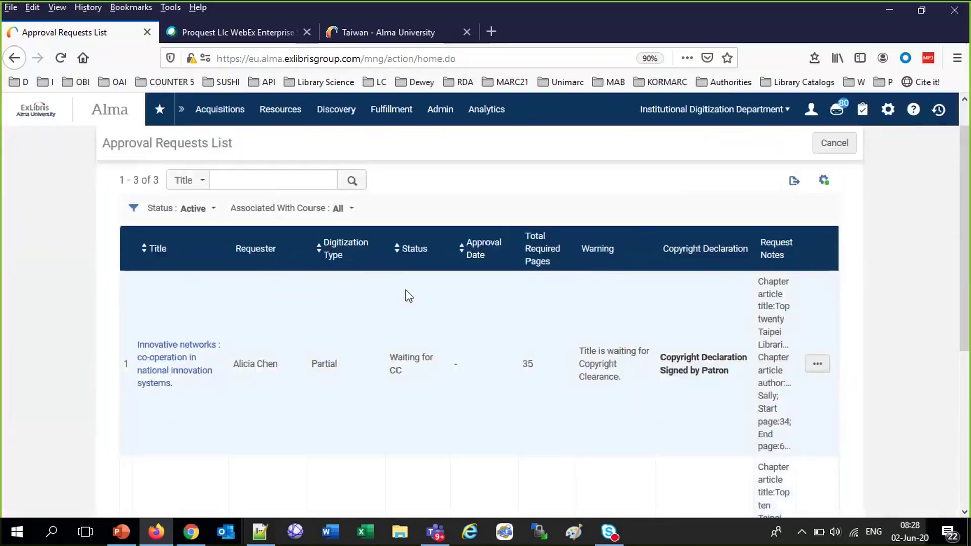
Narrow the Digitization Type, Status and Warning columns and widen Request Notes
left_click_drag(289, 254, 387, 250)
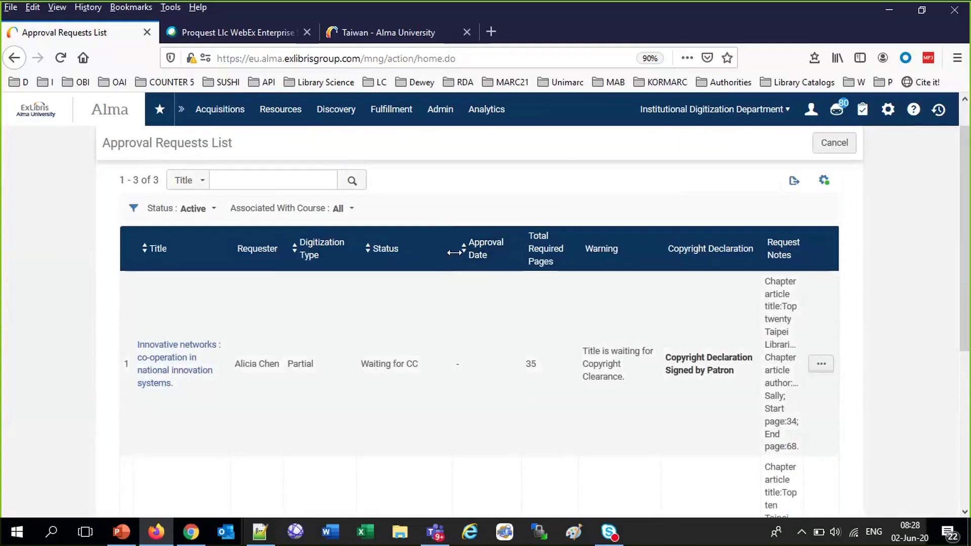
mouse_move(515, 250)
left_mouse_down()
mouse_move(576, 251)
mouse_move(534, 251)
left_mouse_up()
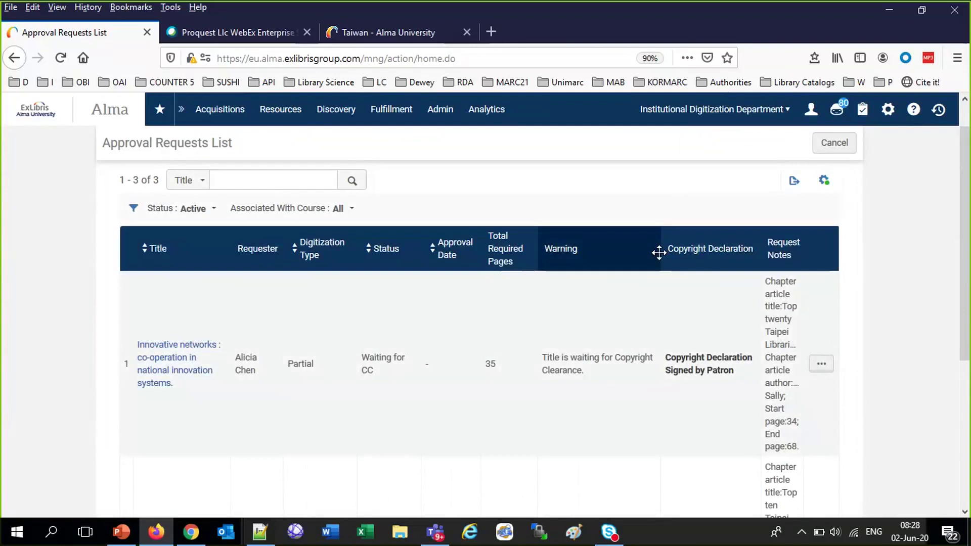
left_click_drag(658, 253, 615, 253)
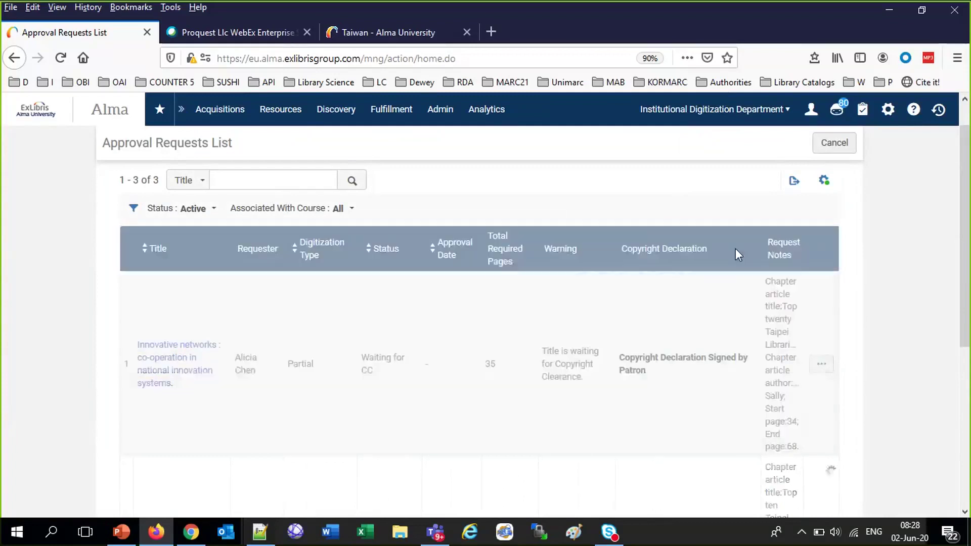
left_click_drag(759, 248, 712, 249)
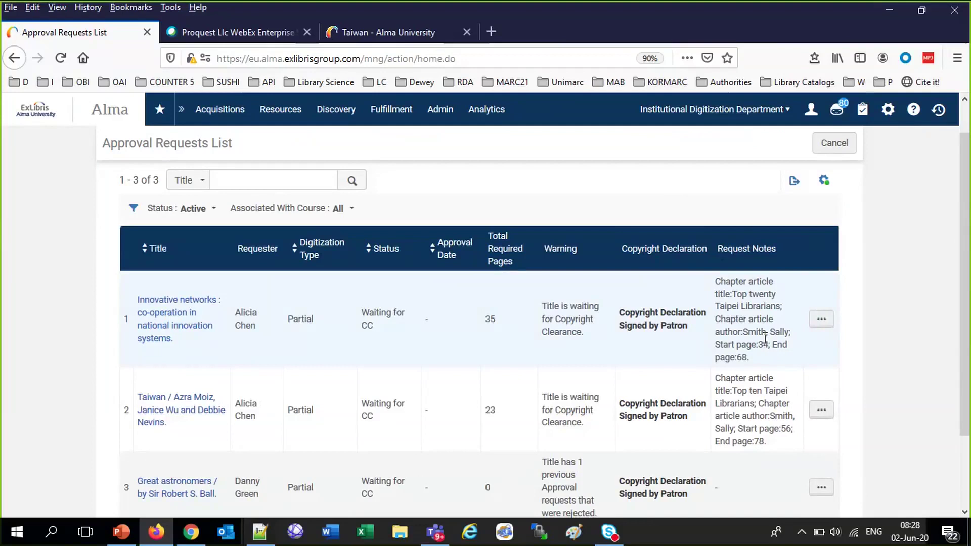
Open the Innovative networks approval request and enter 11 as the CC Number
left_click(823, 325)
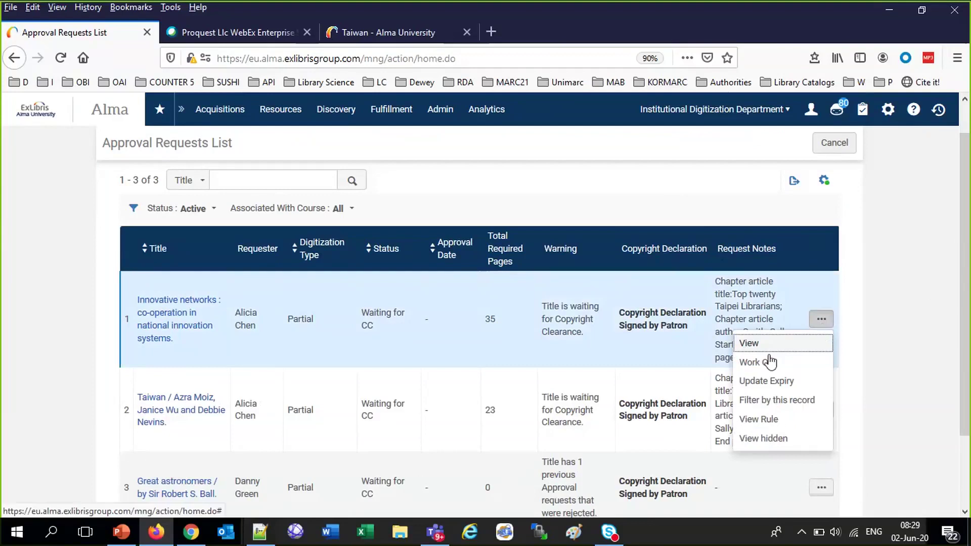
left_click(767, 362)
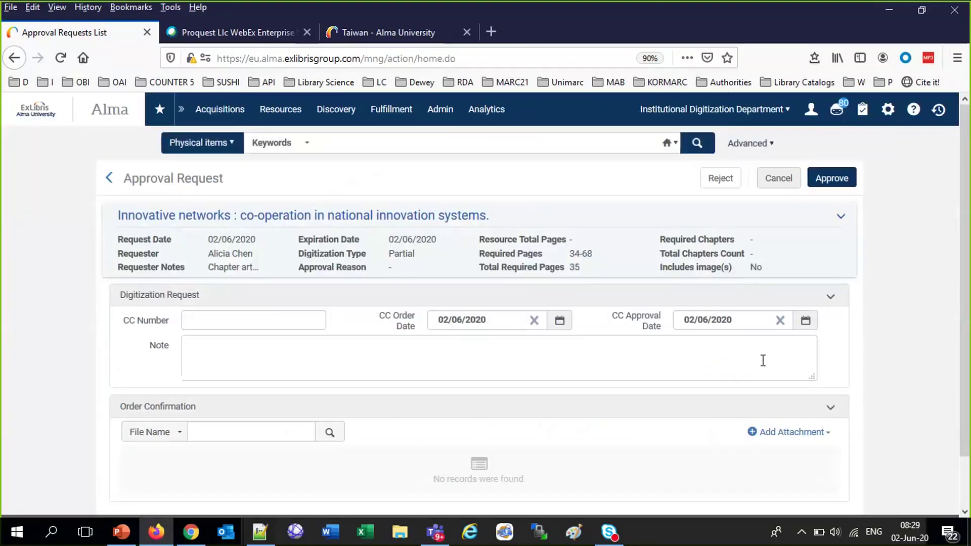
left_click(228, 318)
type("11")
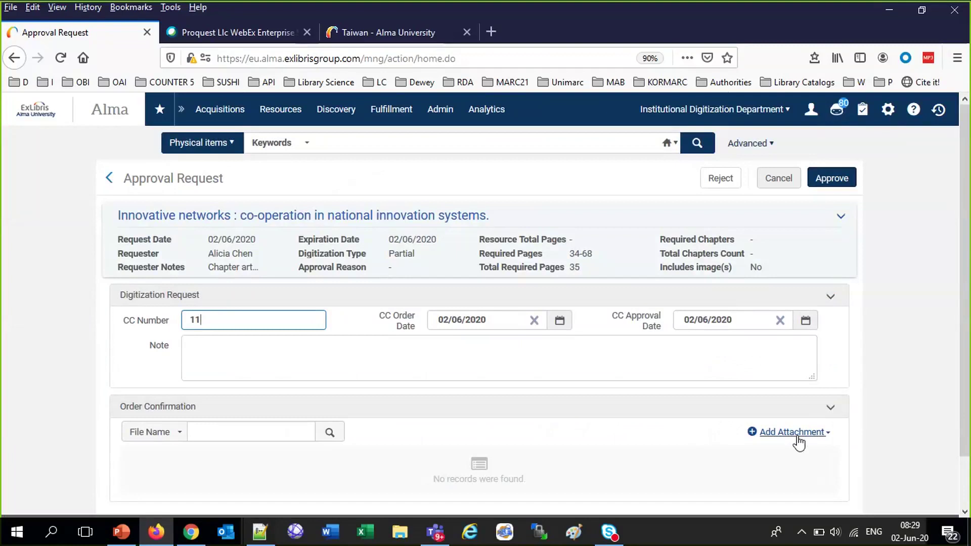
Approve the request with reason Automatic and submit
left_click(819, 179)
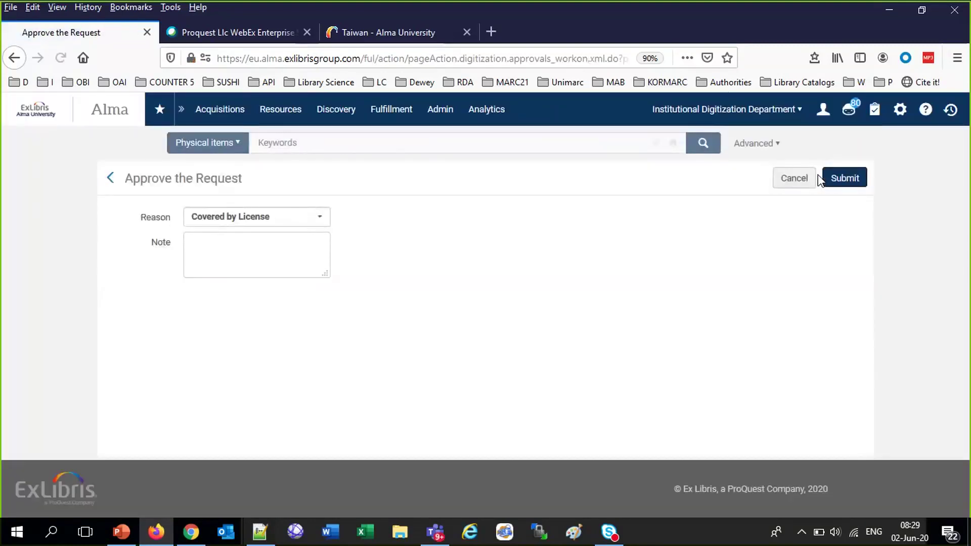
left_click(321, 217)
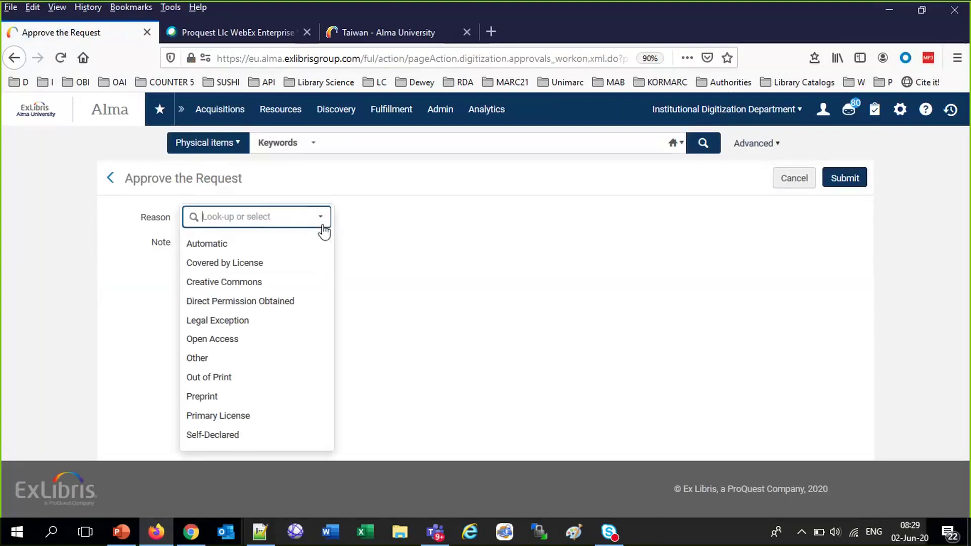
left_click(238, 245)
left_click(866, 177)
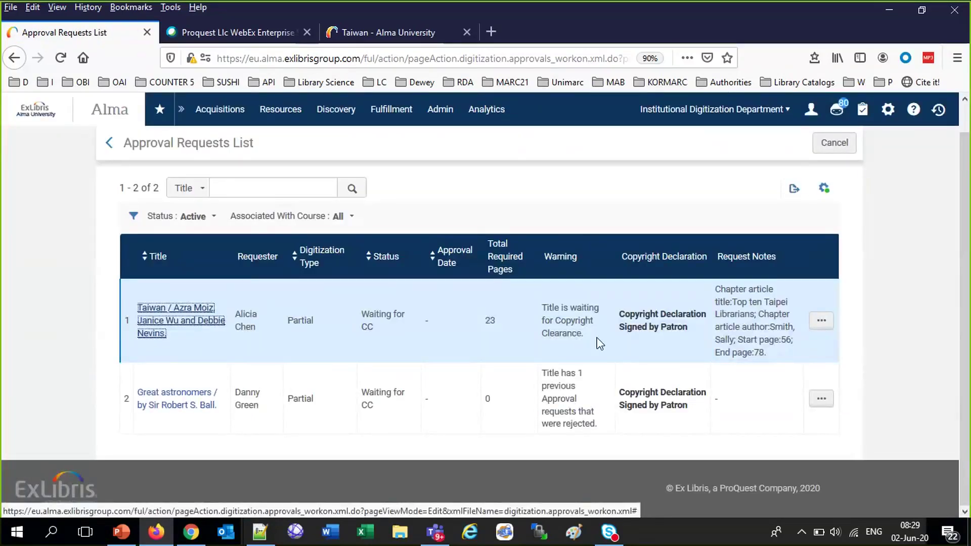
Work on the Taiwan request, then approve and submit it
left_click(822, 324)
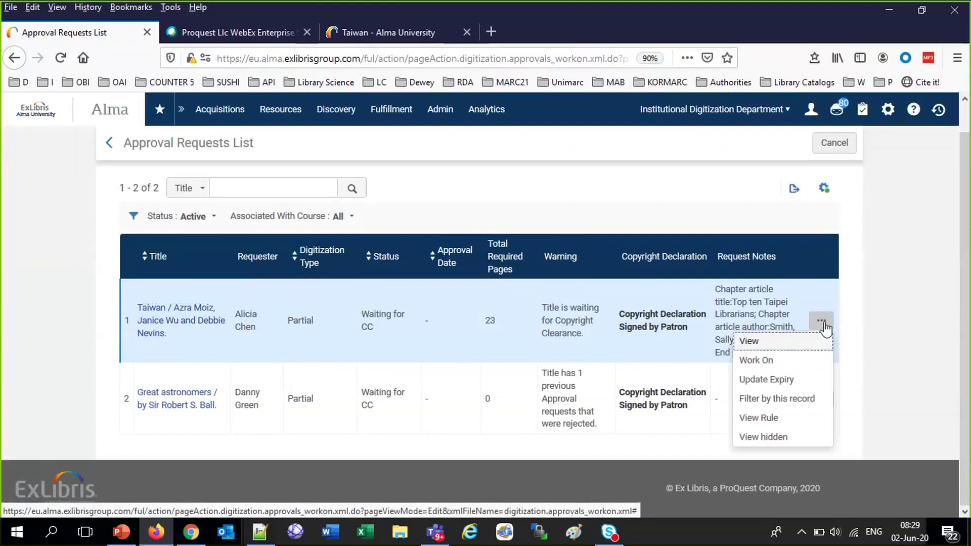
left_click(762, 367)
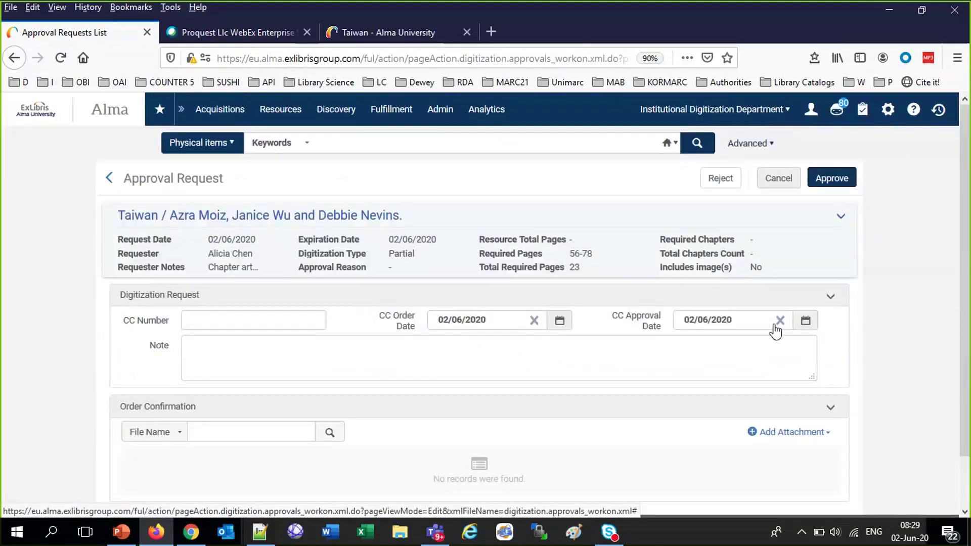
left_click(834, 180)
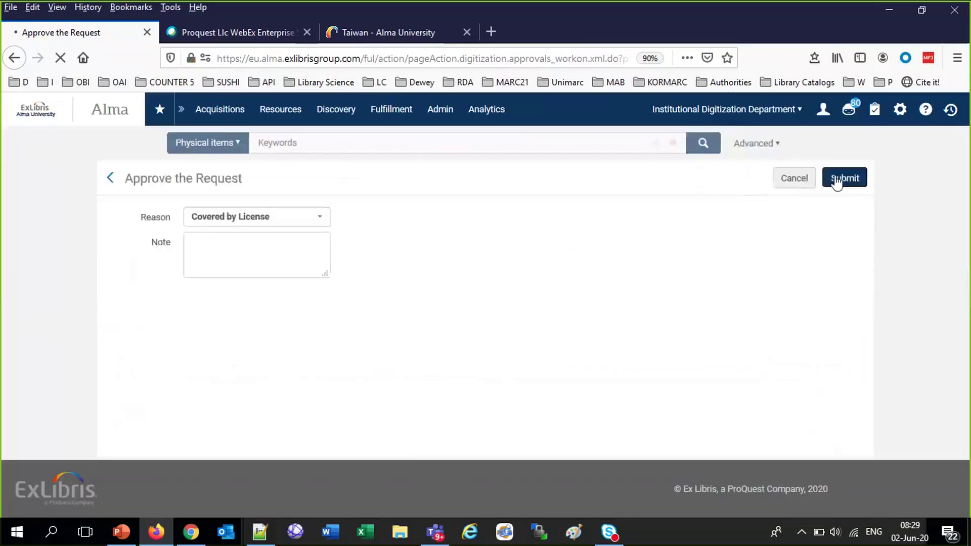
left_click(837, 180)
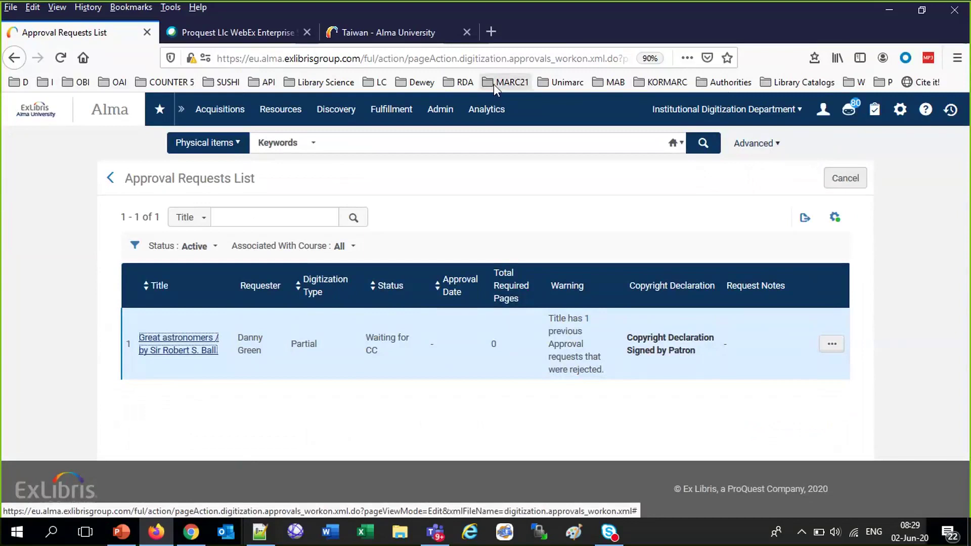
left_click(396, 118)
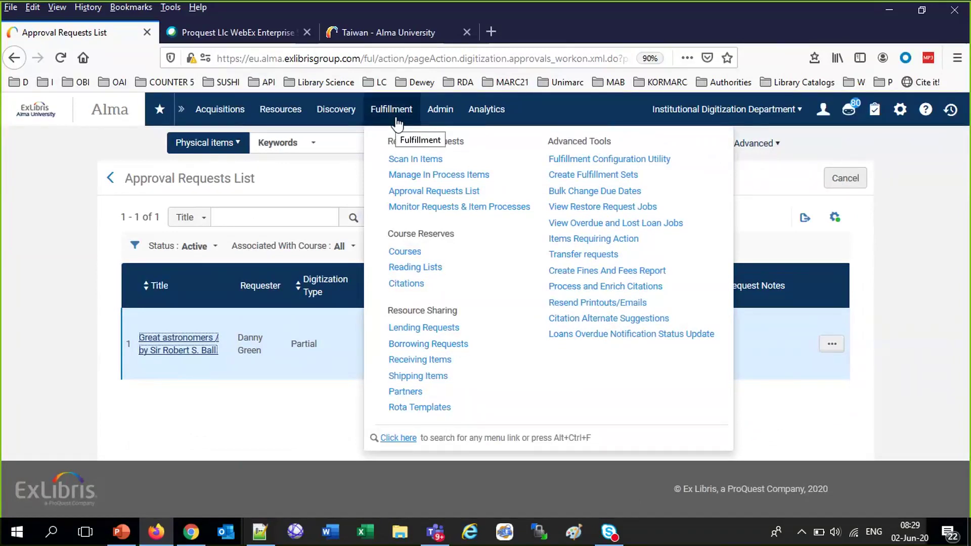
In Scan In Items, find the Taiwan item by searching 'taiwan azra' and scan it in
left_click(409, 159)
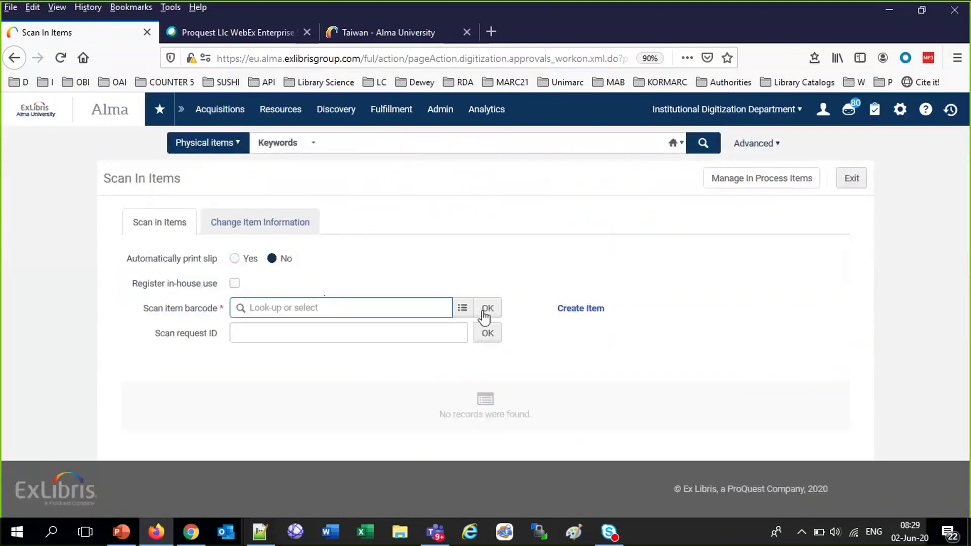
left_click(461, 309)
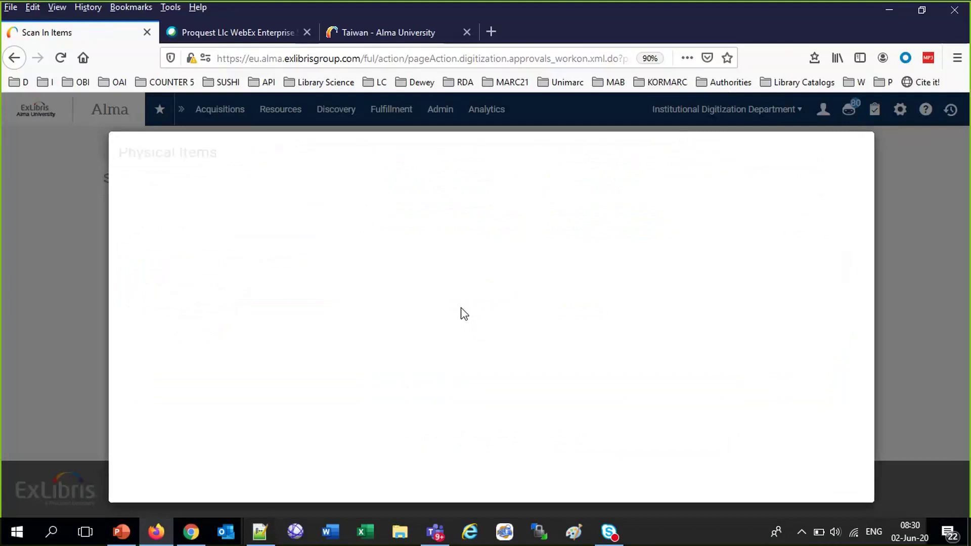
left_click(353, 198)
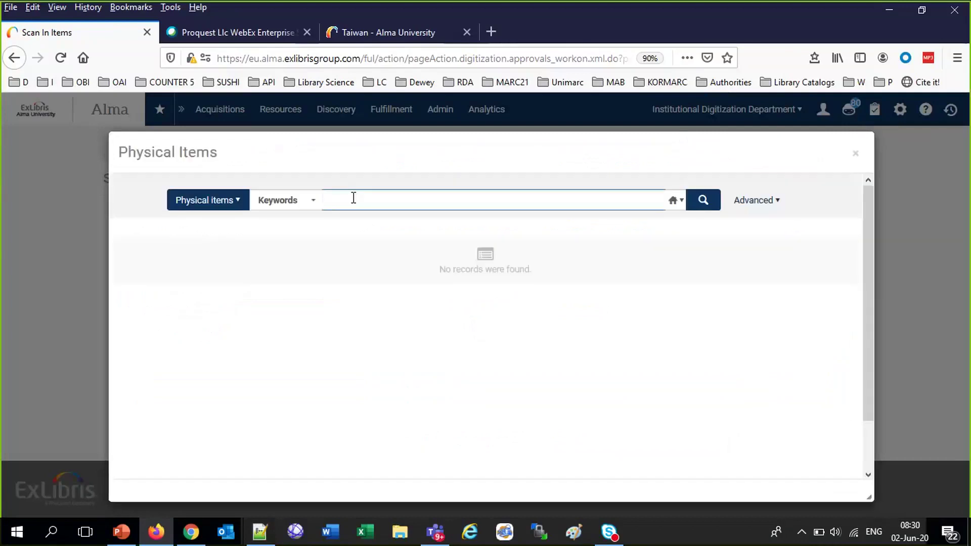
type("tai")
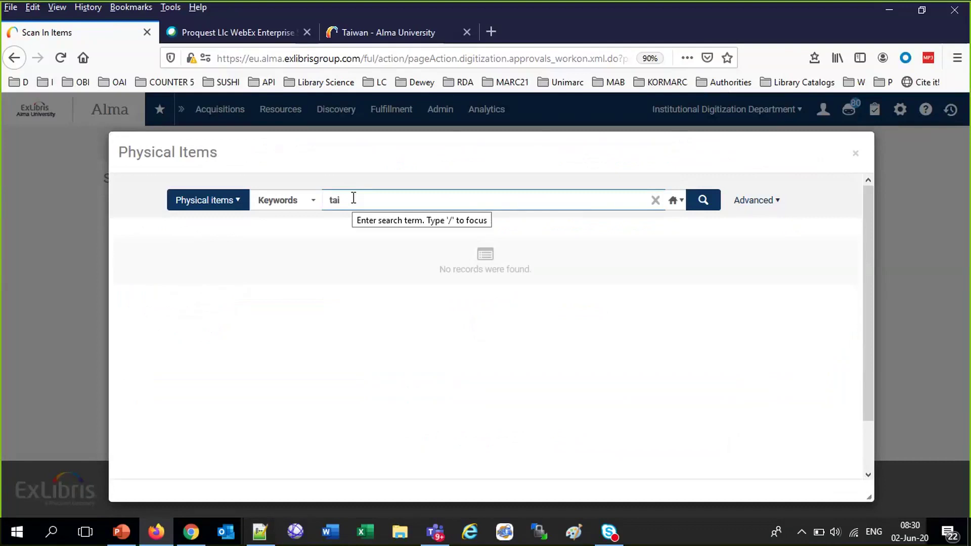
type("an azra")
key("Return")
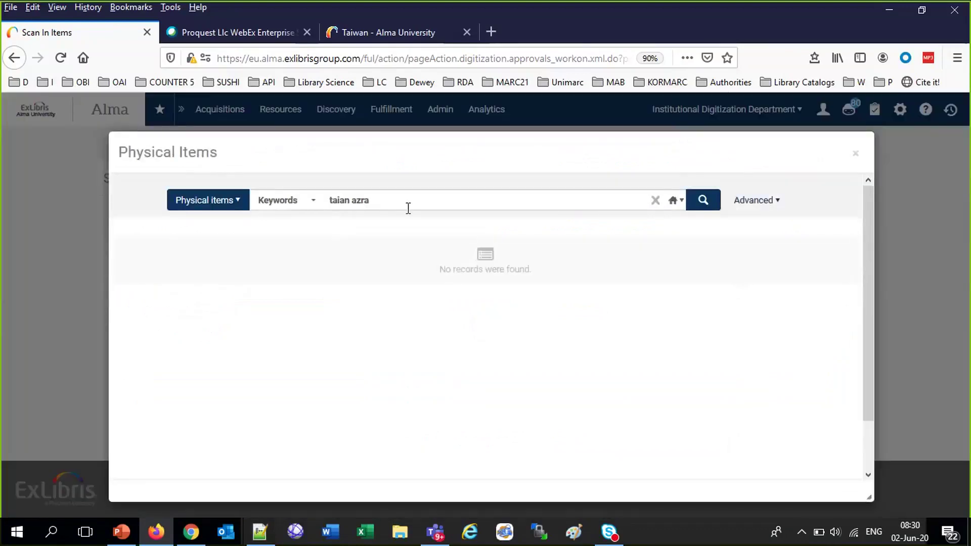
triple_click(334, 200)
left_click(342, 199)
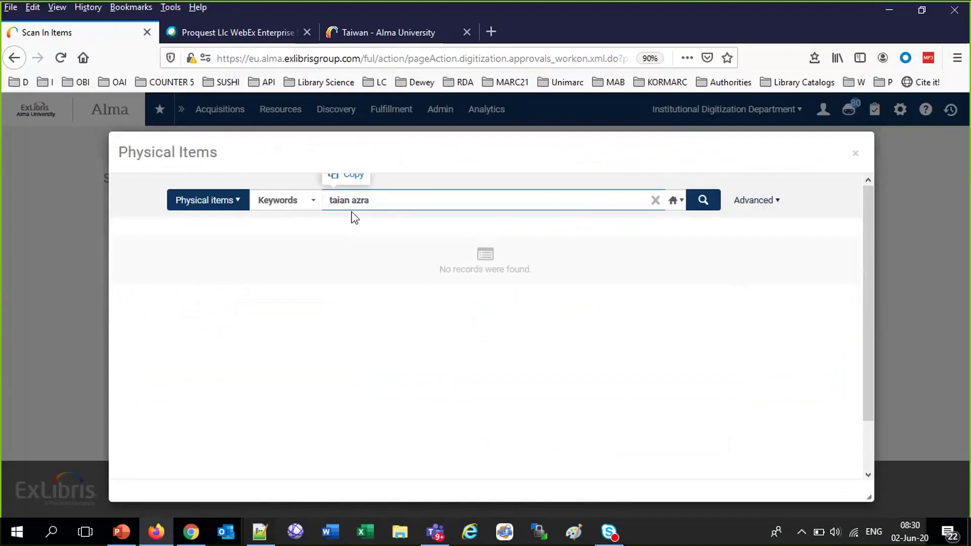
type("w")
key("Return")
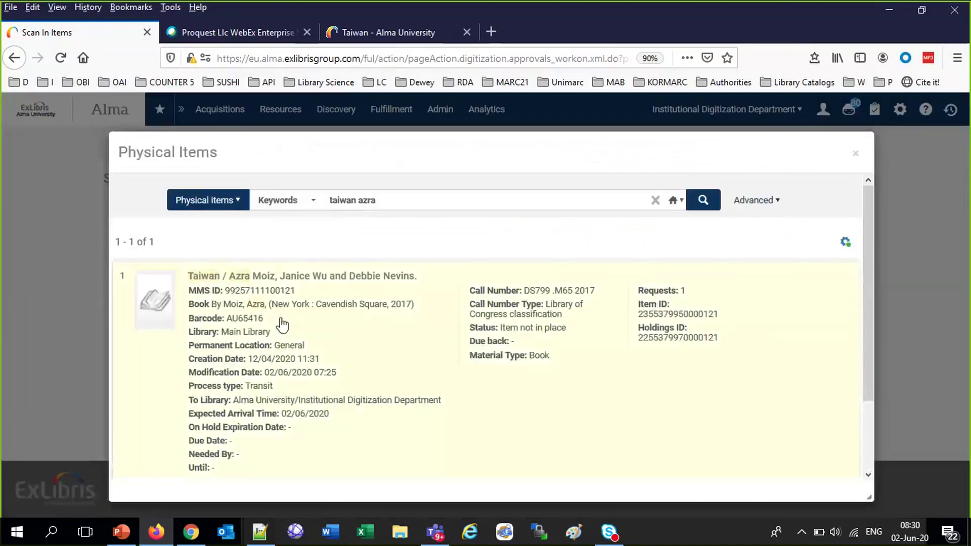
left_click(281, 322)
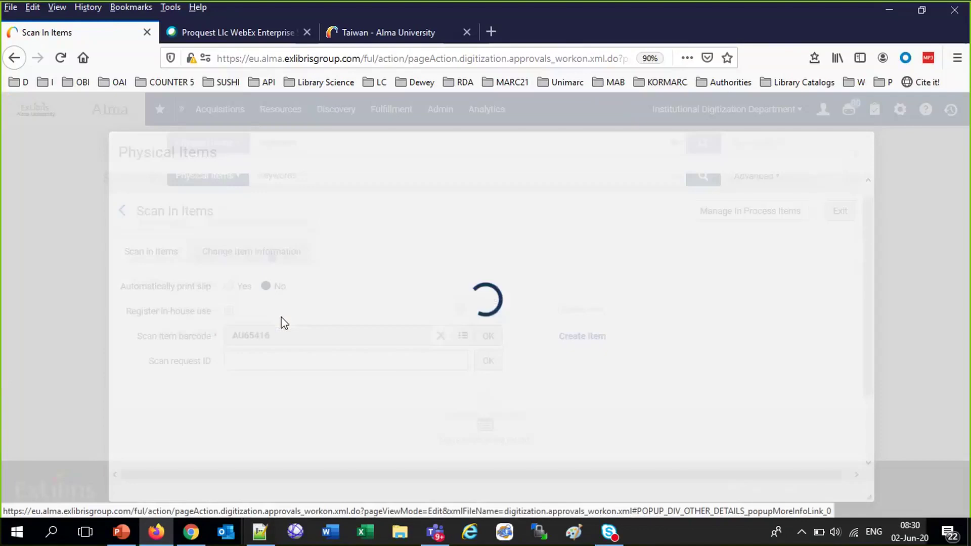
left_click(487, 309)
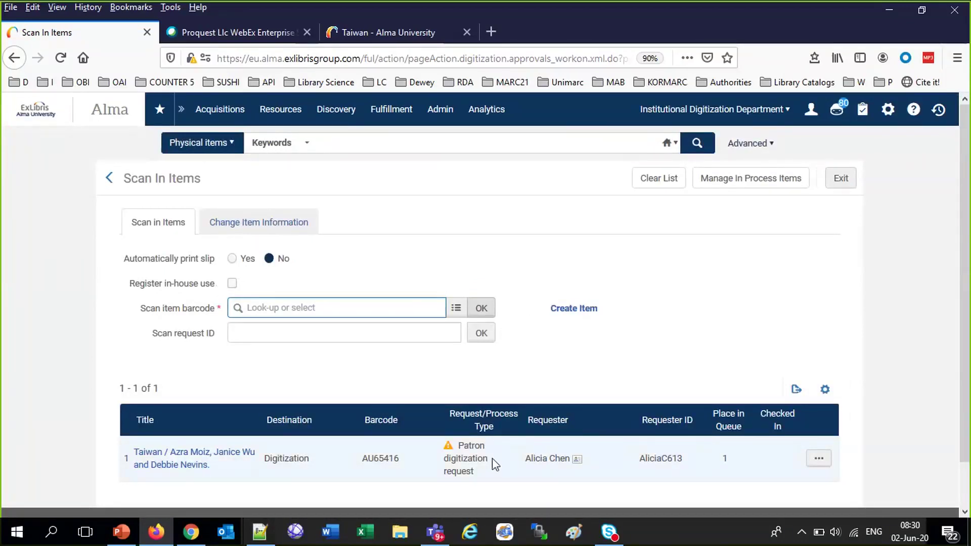
left_click(455, 309)
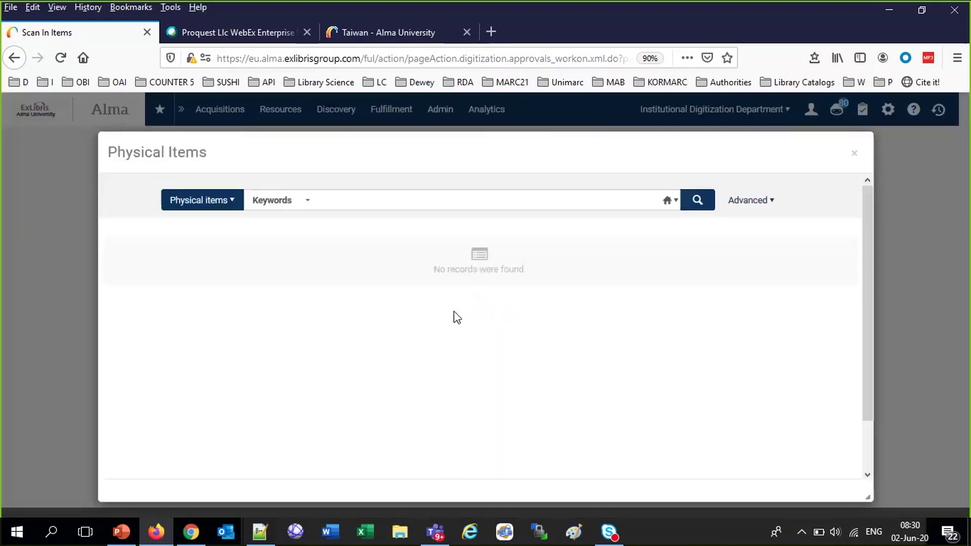
left_click(375, 198)
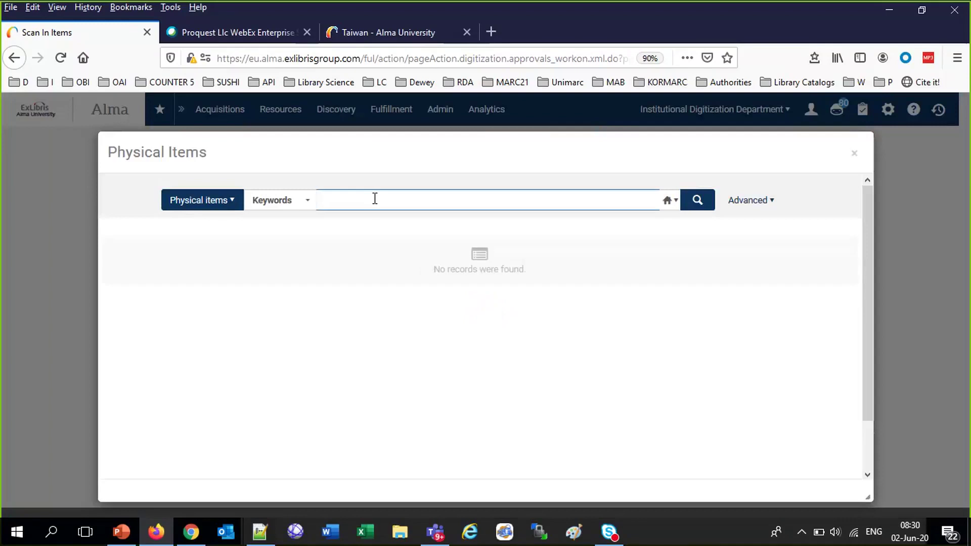
key("ctrl+grave")
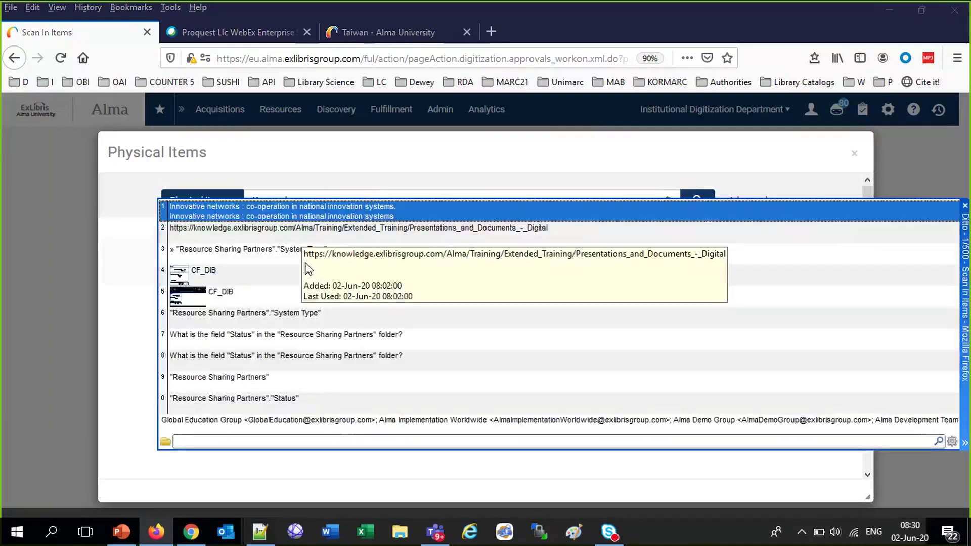
double_click(348, 216)
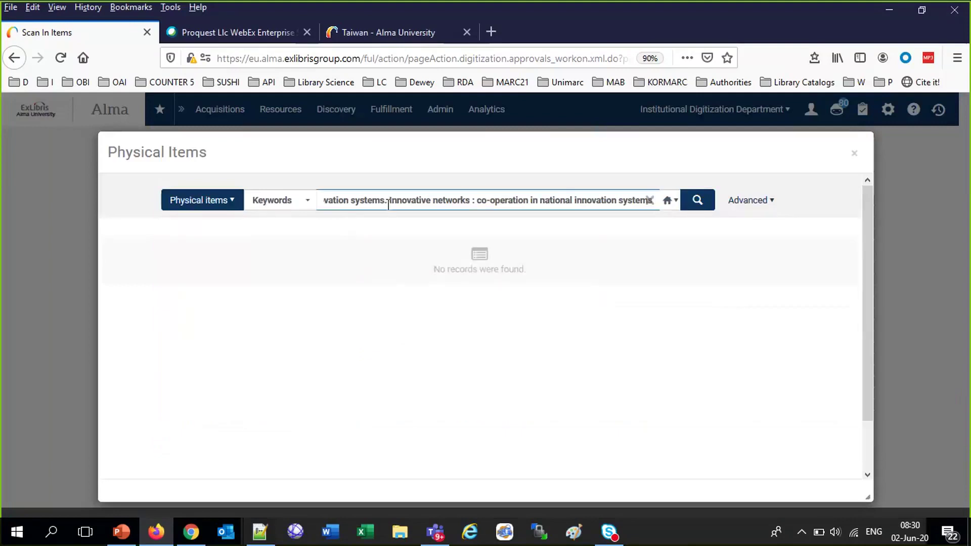
left_click_drag(388, 209, 214, 207)
left_click_drag(593, 200, 936, 237)
key("Delete")
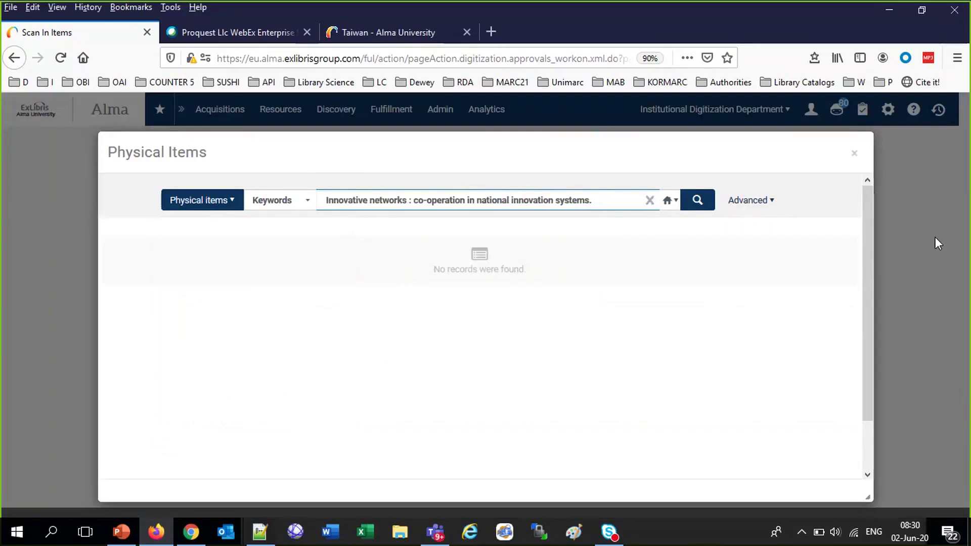
key("Return")
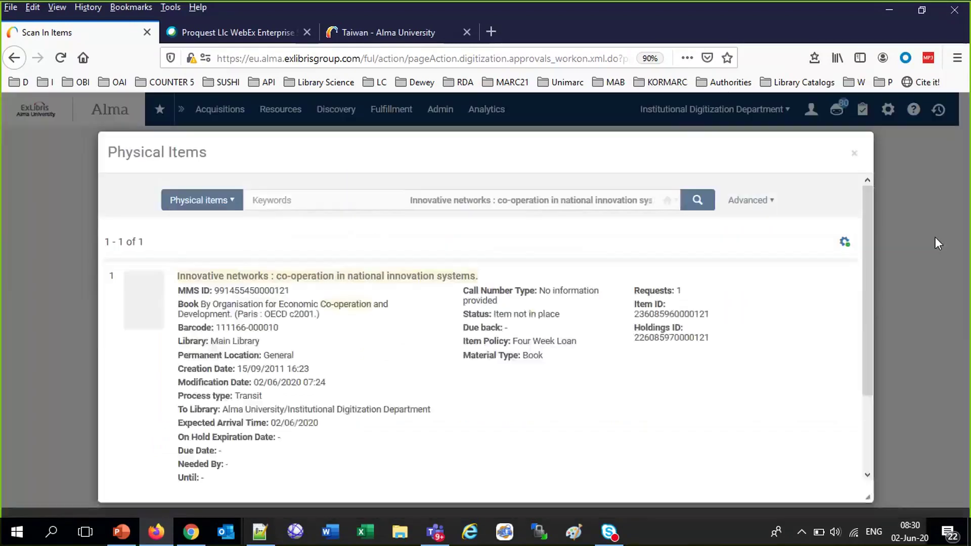
left_click(339, 350)
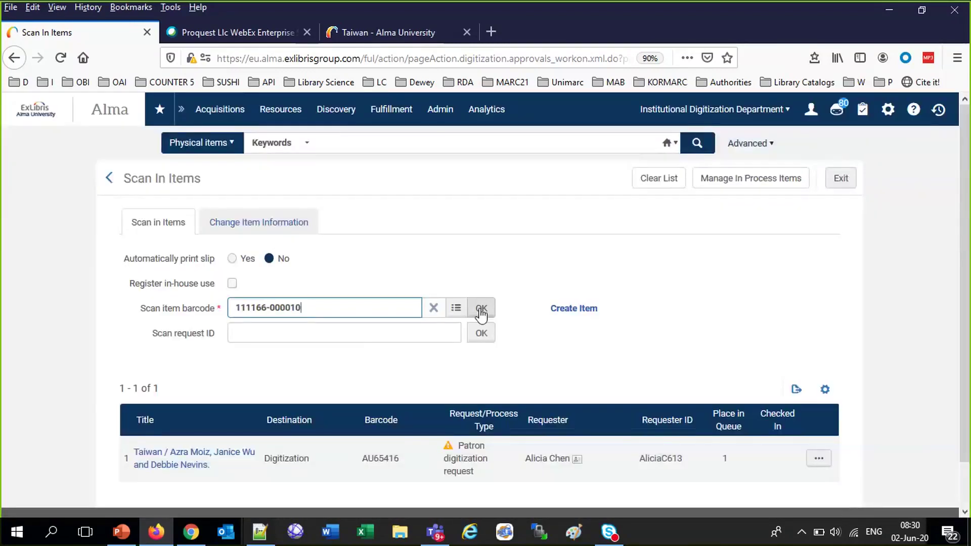
left_click(481, 309)
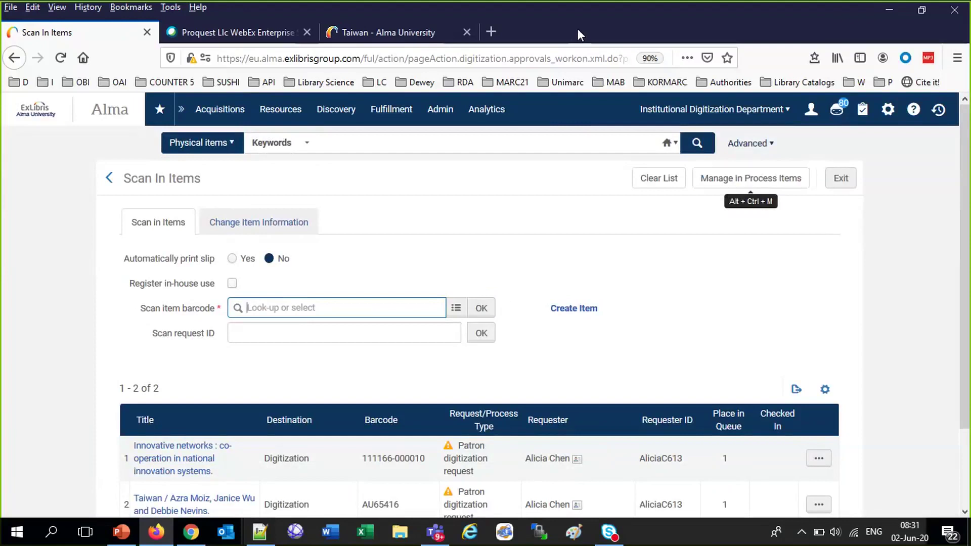
left_click(407, 114)
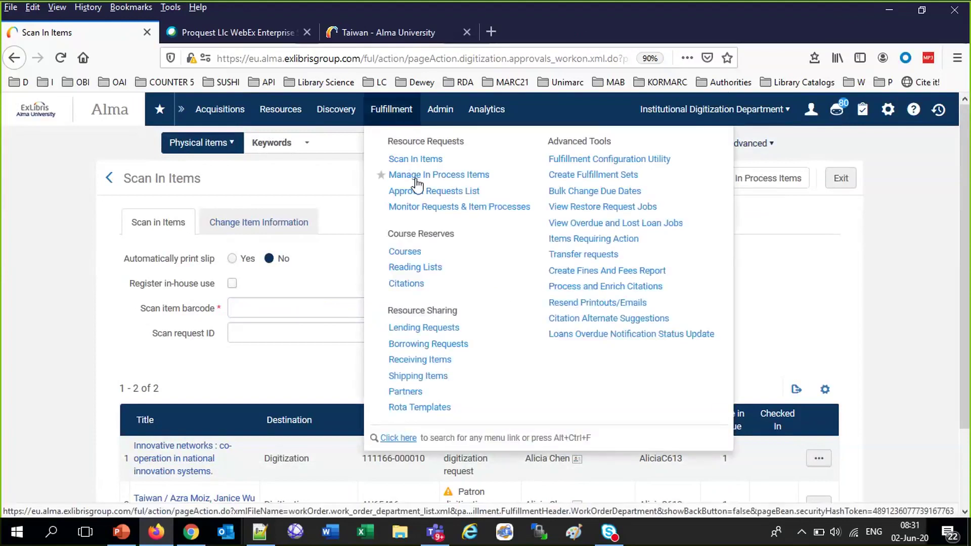
In In Process Items, advance the Innovative networks item to its next step
left_click(417, 176)
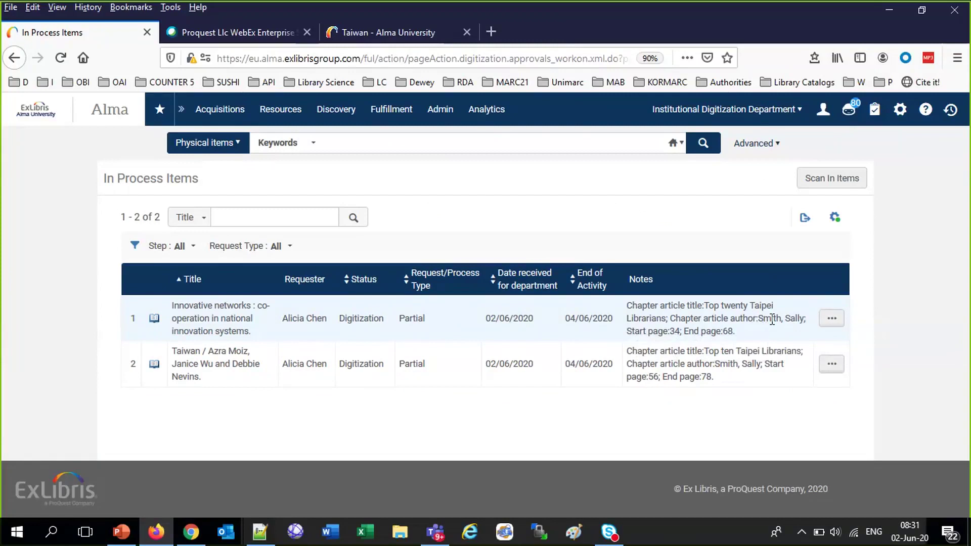
left_click(832, 318)
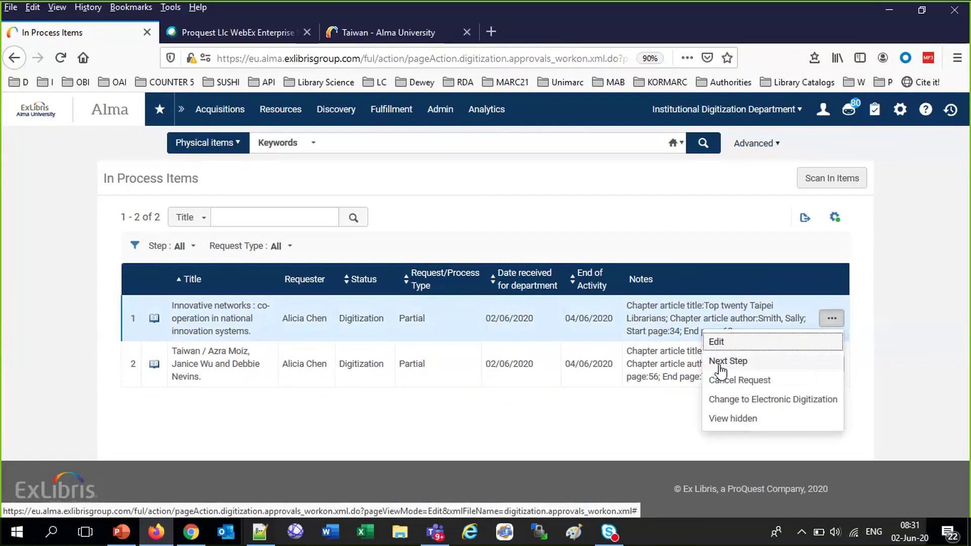
left_click(724, 367)
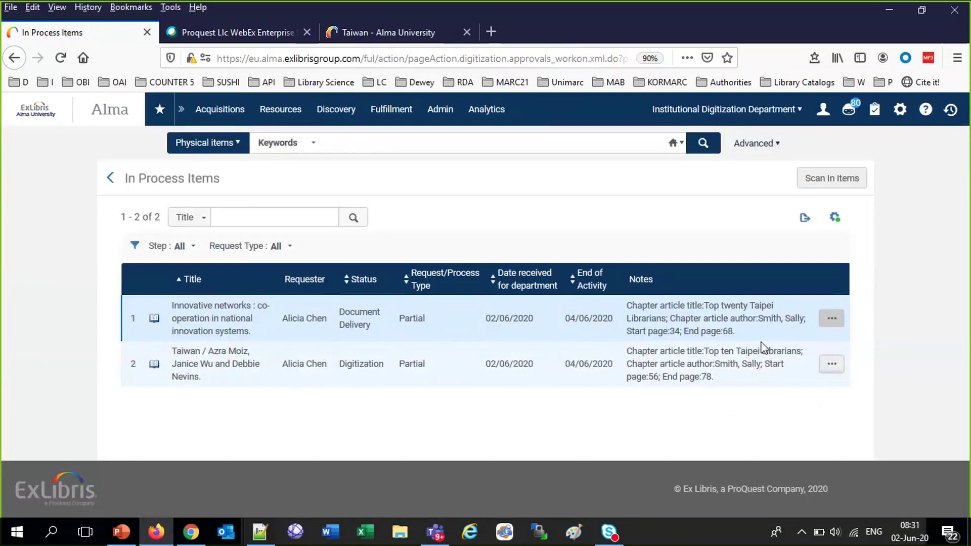
left_click(832, 318)
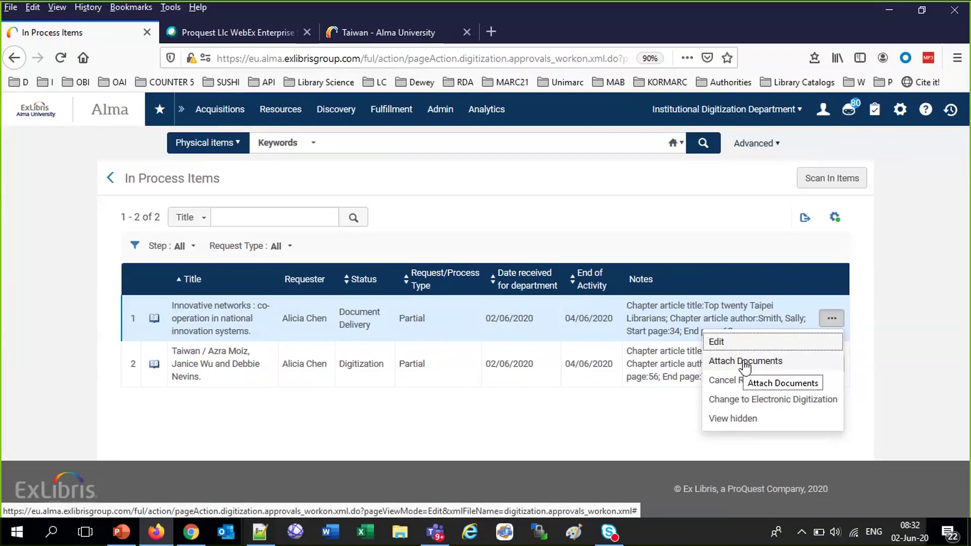
Upload 'a pdf file.pdf' as an attachment to the Innovative networks request and finish
left_click(745, 362)
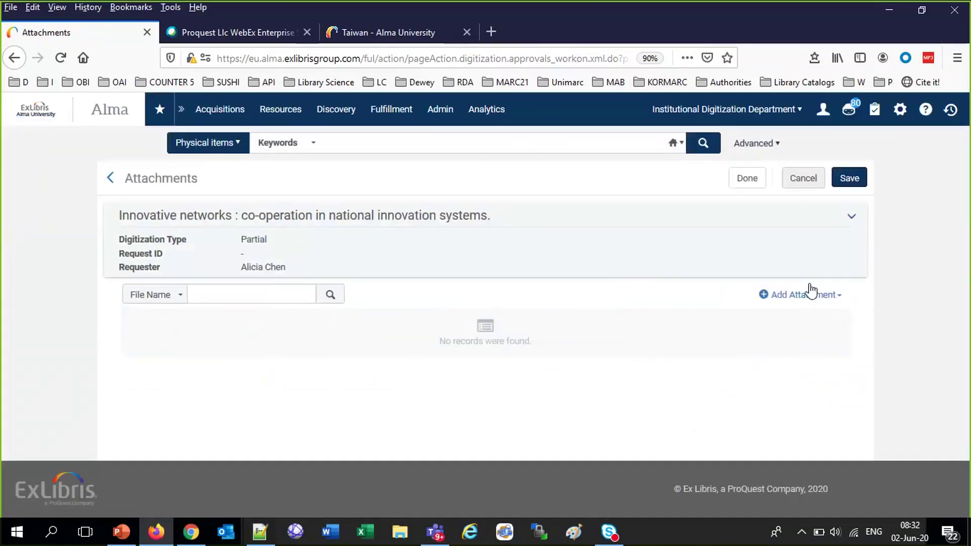
left_click(808, 295)
left_click(809, 298)
left_click(810, 298)
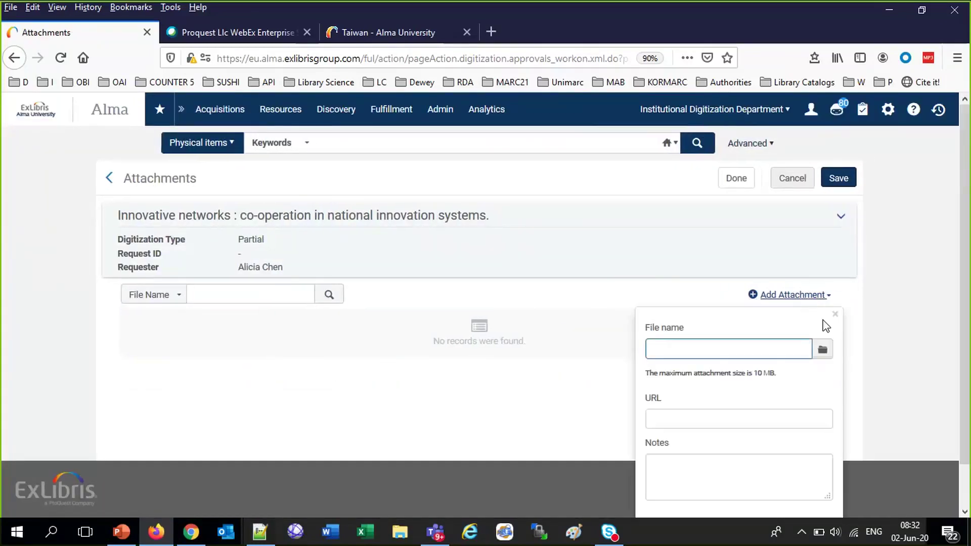
left_click(822, 355)
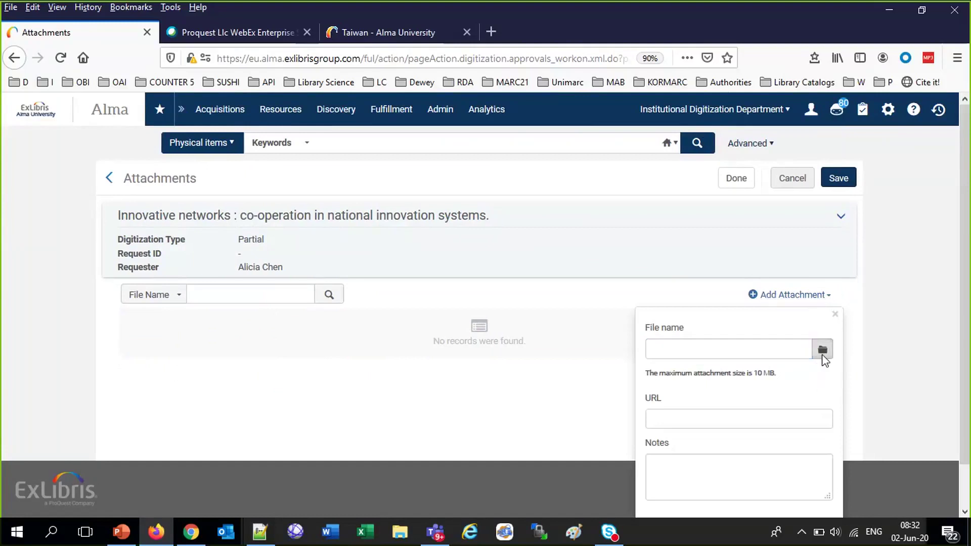
left_click(218, 378)
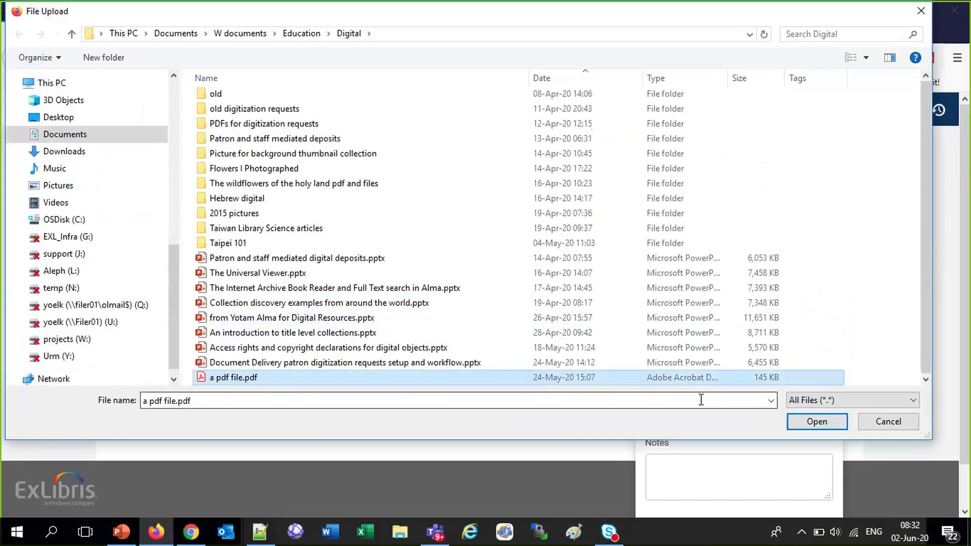
left_click(805, 421)
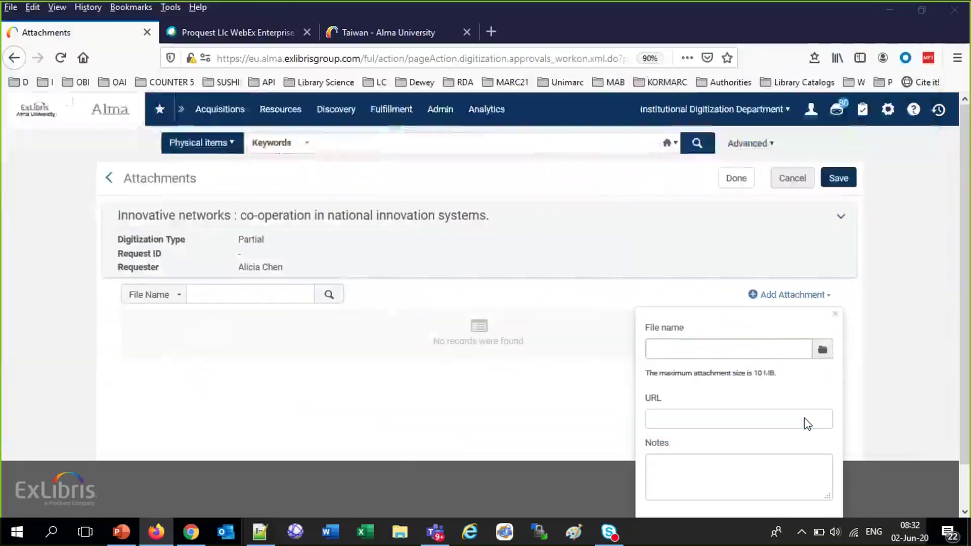
scroll(805, 418, "down", 3)
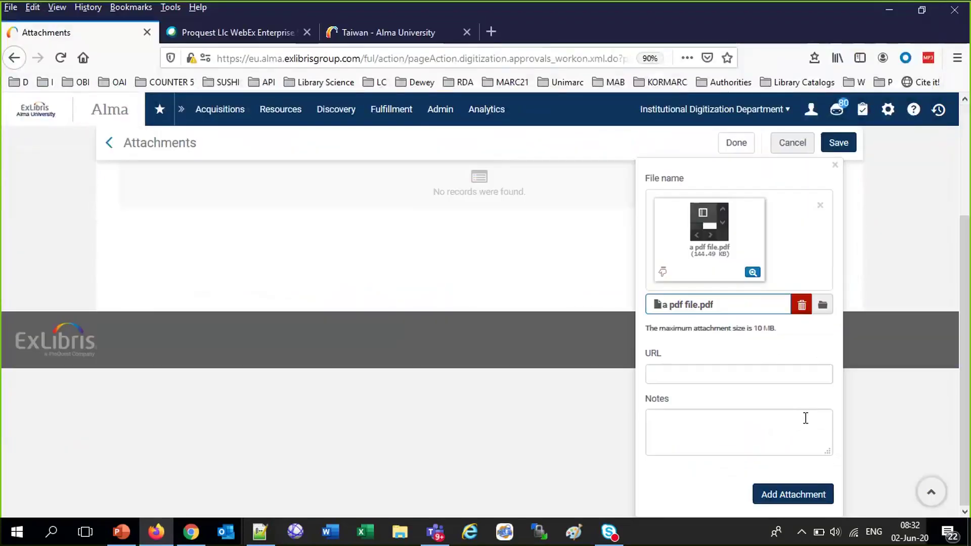
left_click(797, 496)
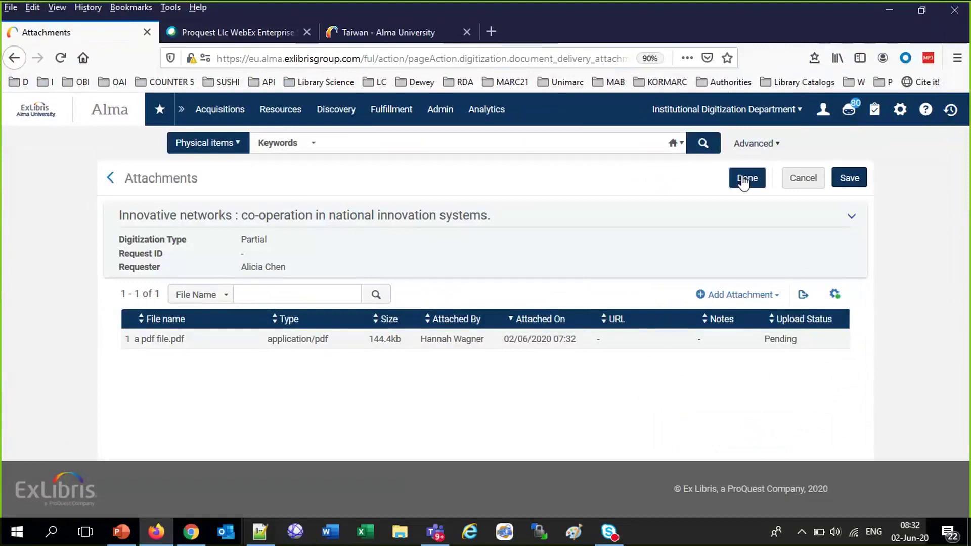
left_click(743, 181)
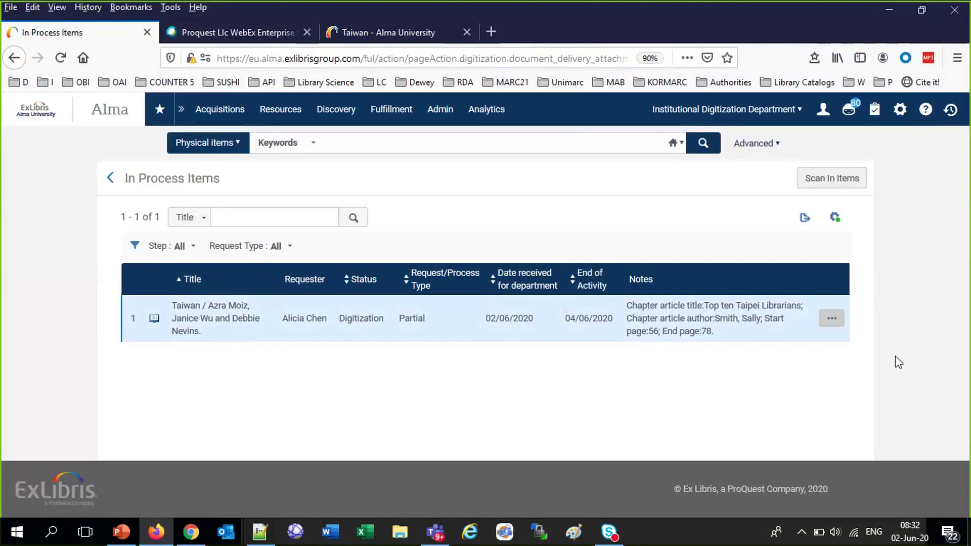
Advance the Taiwan request to Document Delivery and open its Attach Documents page
left_click(832, 319)
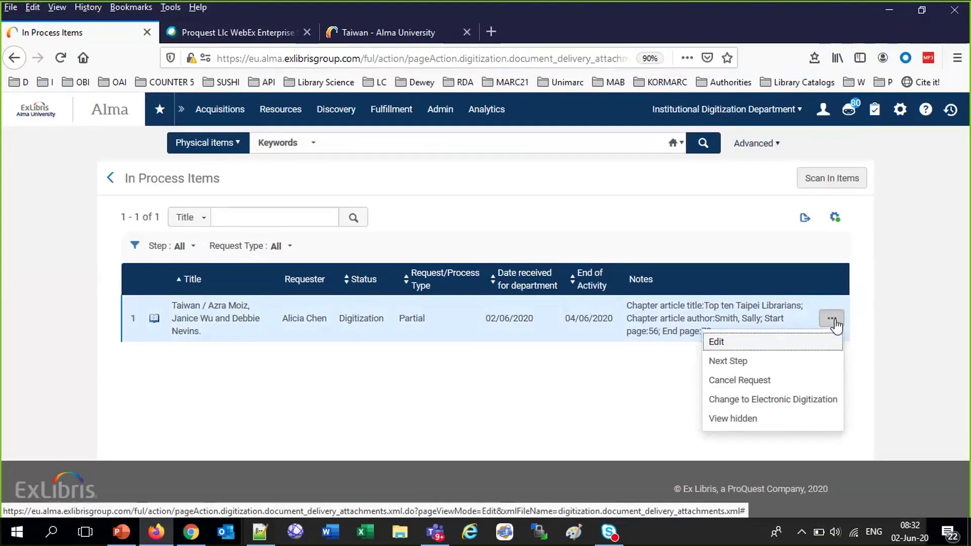
left_click(734, 361)
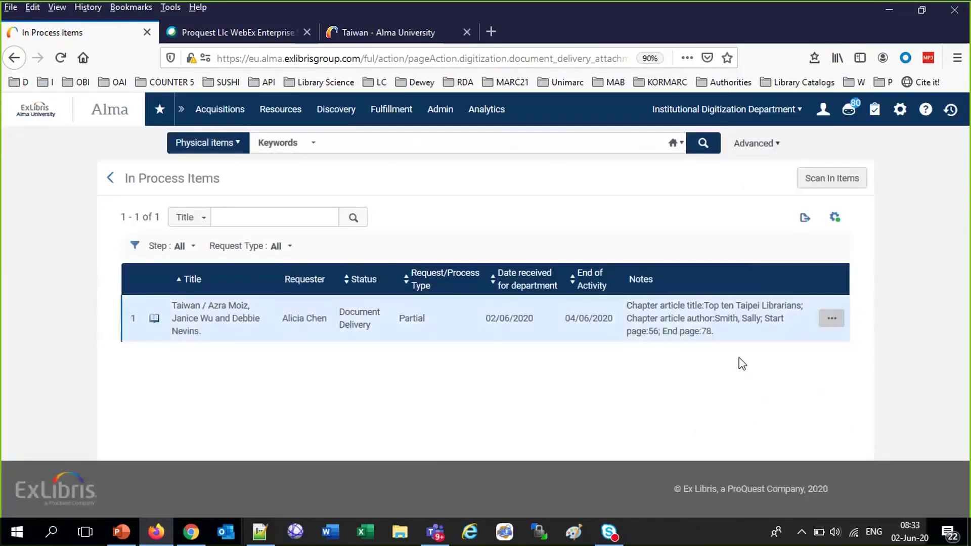
left_click(832, 319)
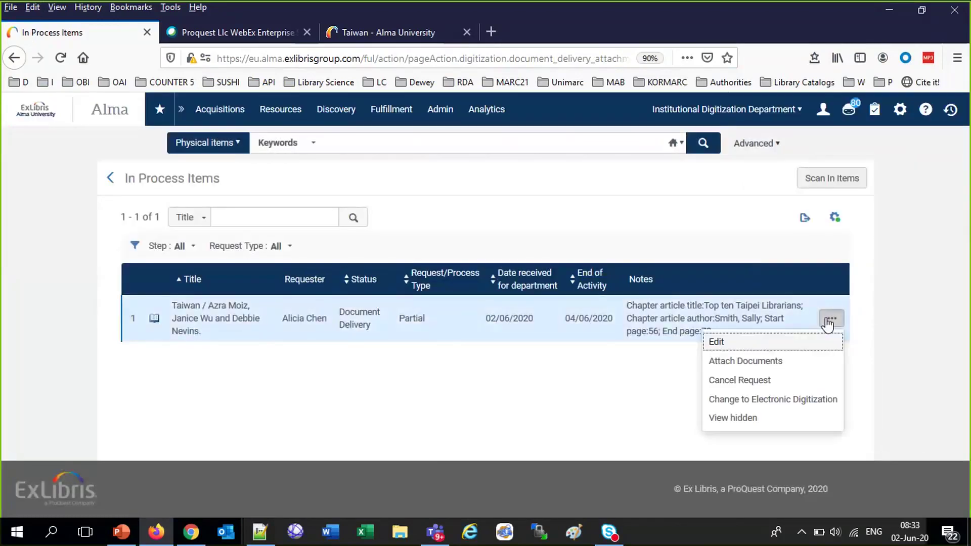
left_click(744, 361)
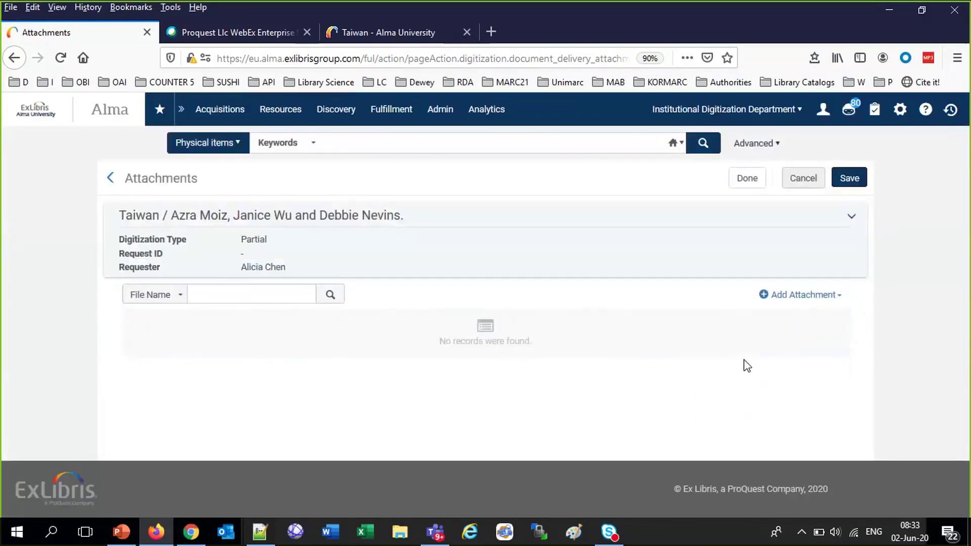
Attach 'a pdf file.pdf' to the Taiwan request and finish the attachments page
left_click(805, 295)
left_click(823, 351)
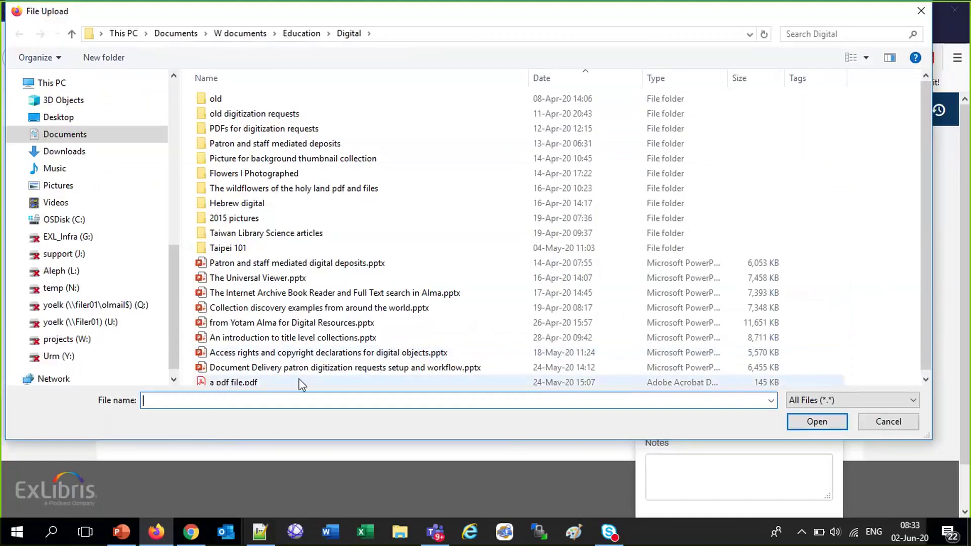
double_click(237, 383)
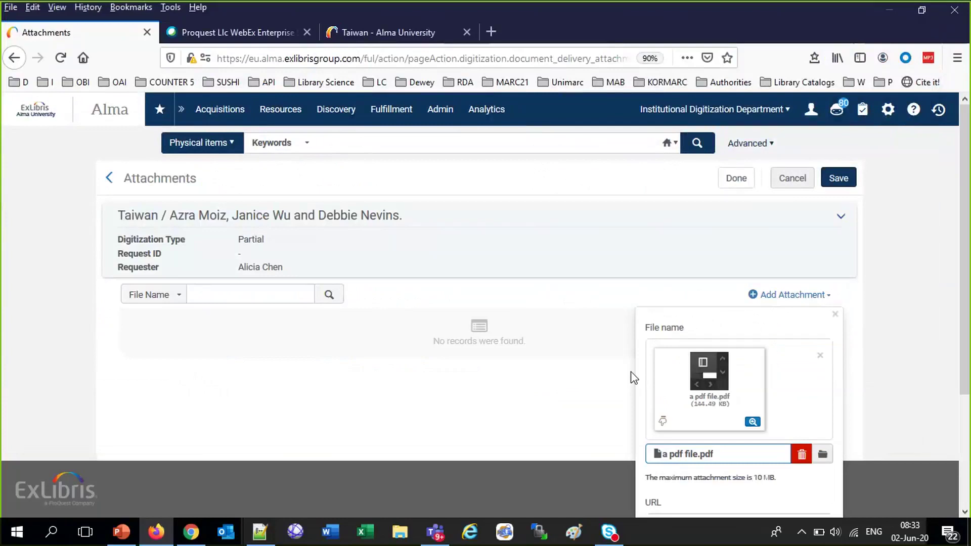
scroll(631, 373, "down", 3)
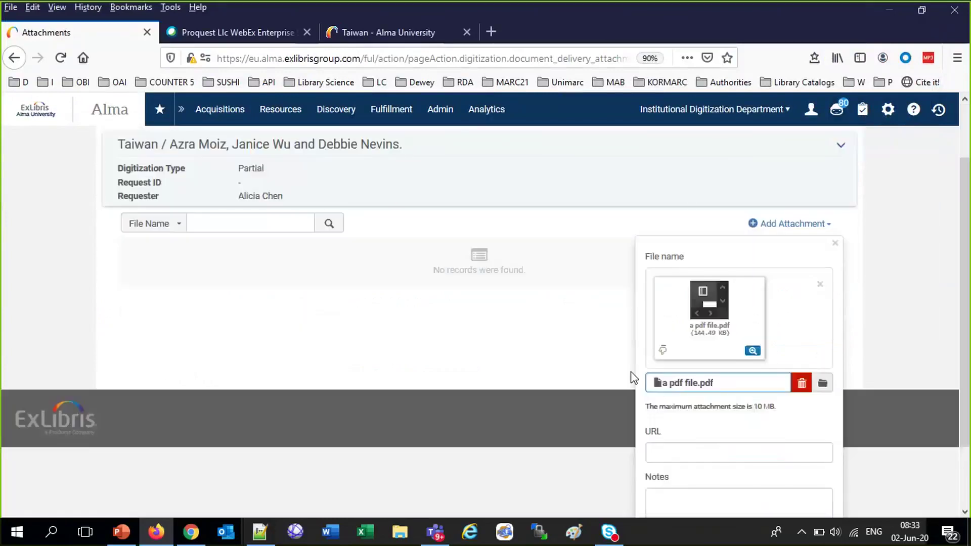
left_click(785, 494)
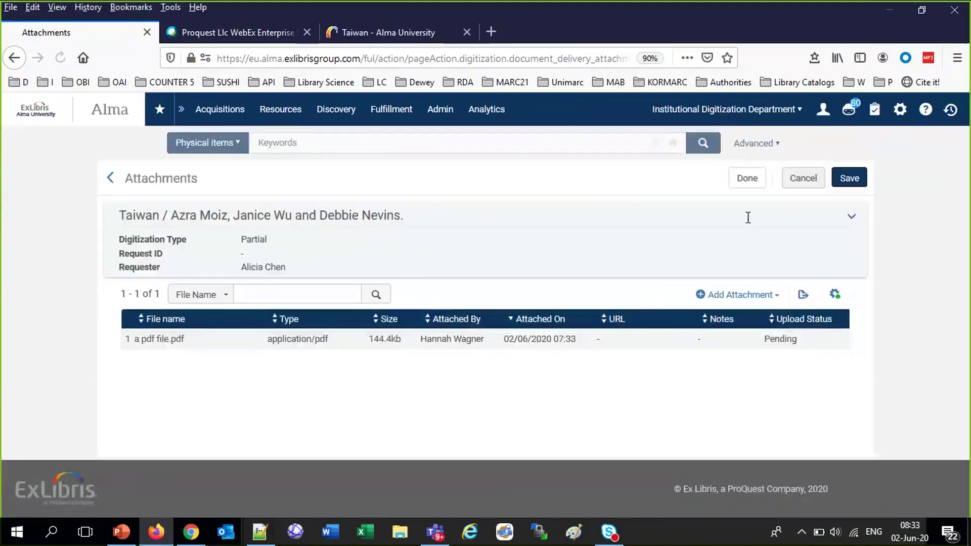
left_click(748, 178)
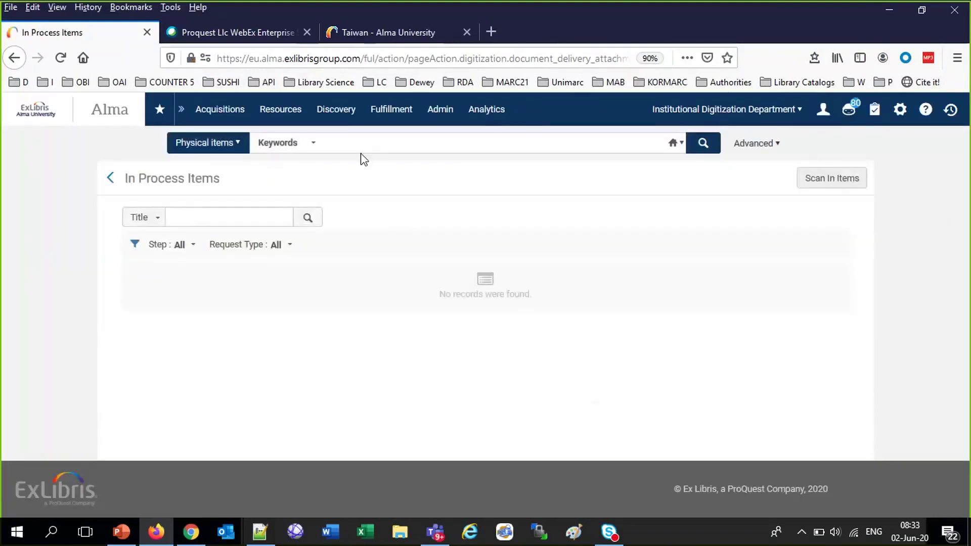
Rerun the recent Innovative networks physical item search and check that its status is Item in place
left_click(362, 149)
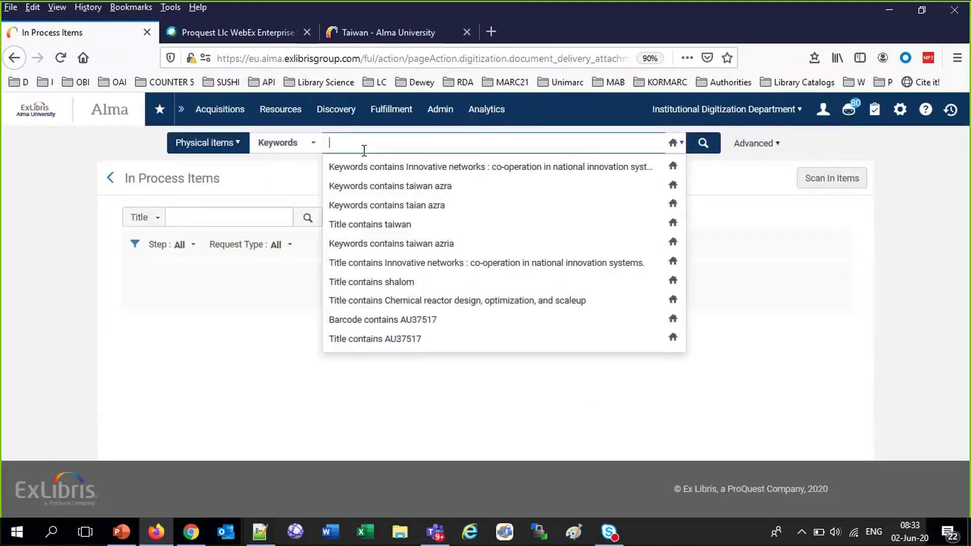
left_click(375, 171)
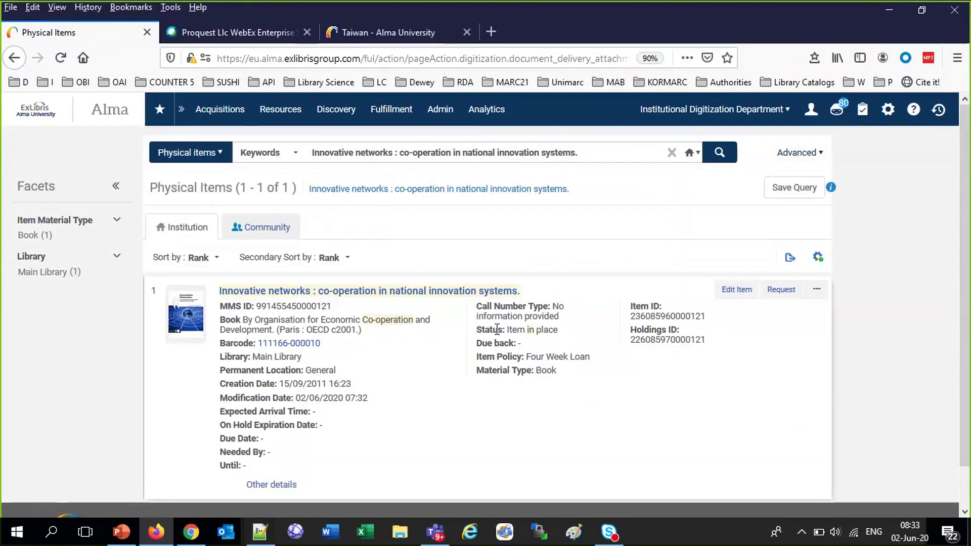
left_click_drag(478, 341, 556, 372)
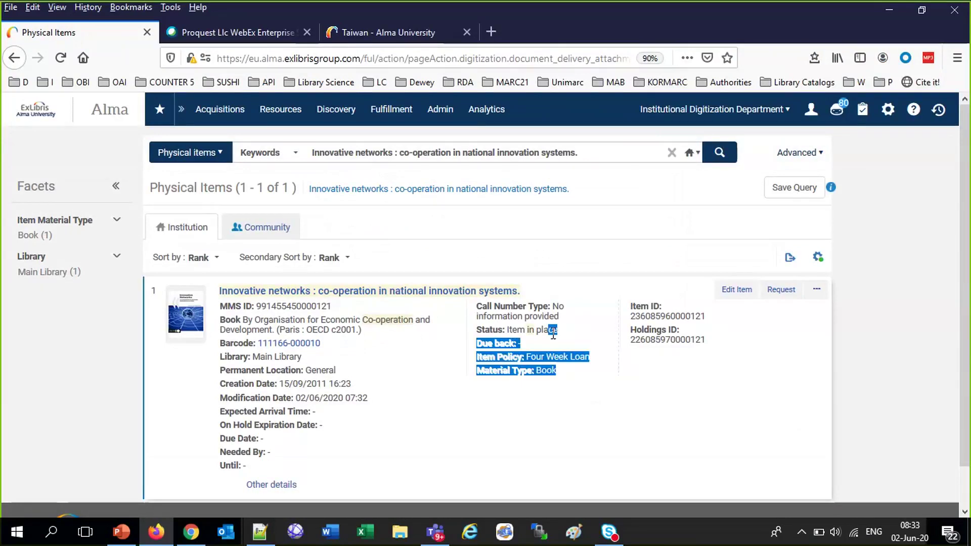
left_click(191, 532)
Load Gmail in a new tab, open the Notification Item Letter and preview its pdf file.pdf attachment
left_click(193, 11)
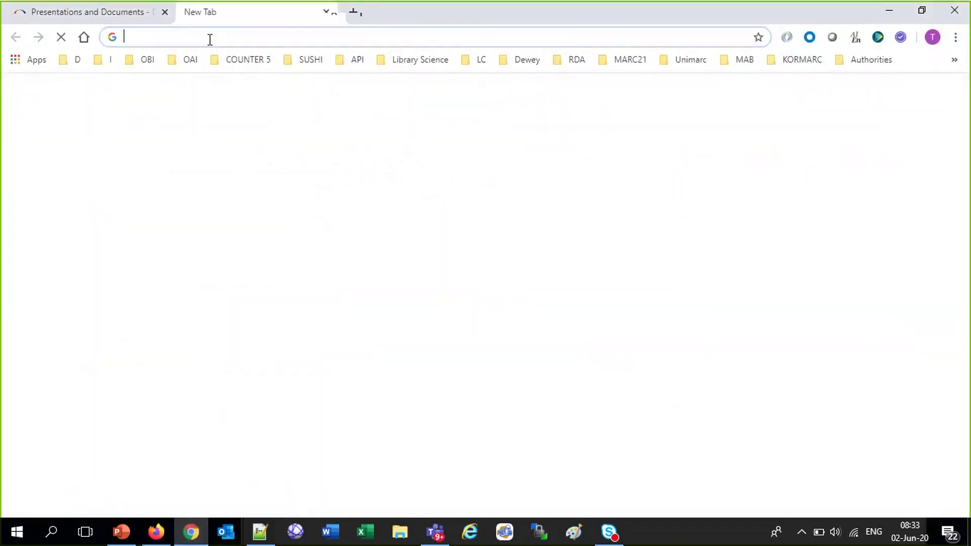
type("mail")
key("Return")
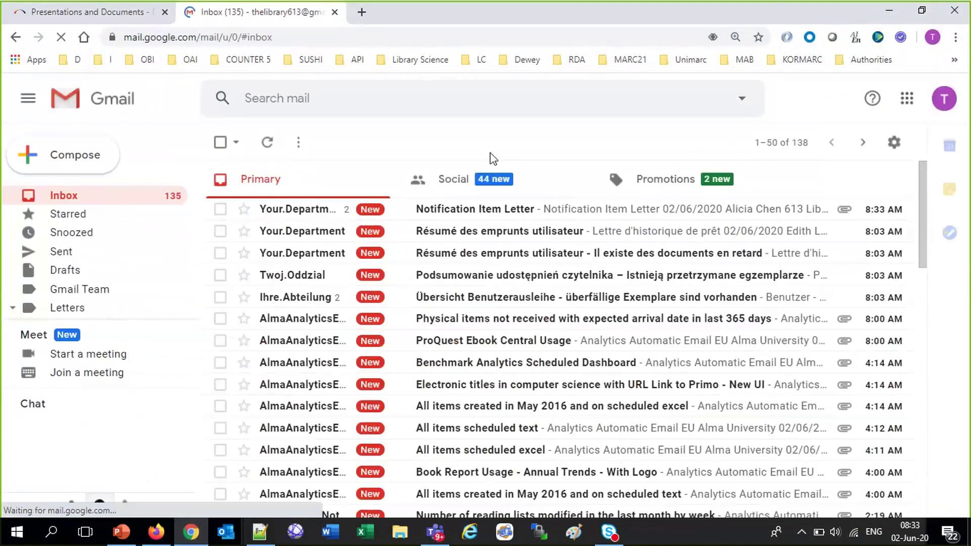
left_click(467, 217)
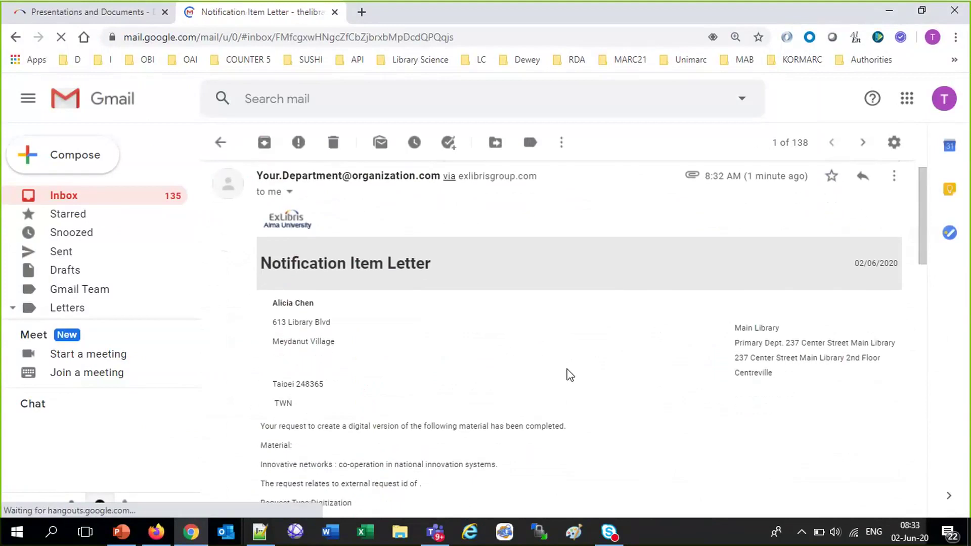
scroll(570, 375, "down", 2)
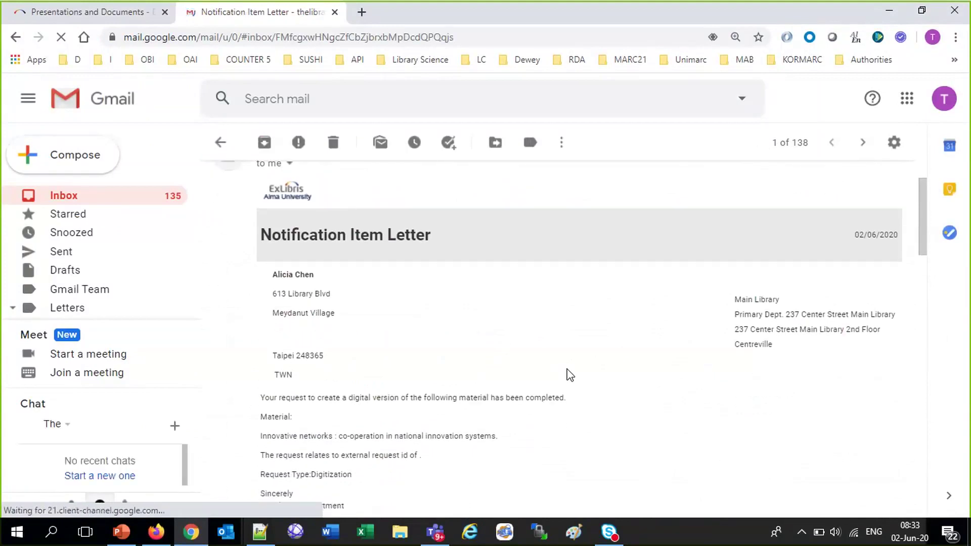
scroll(570, 375, "down", 6)
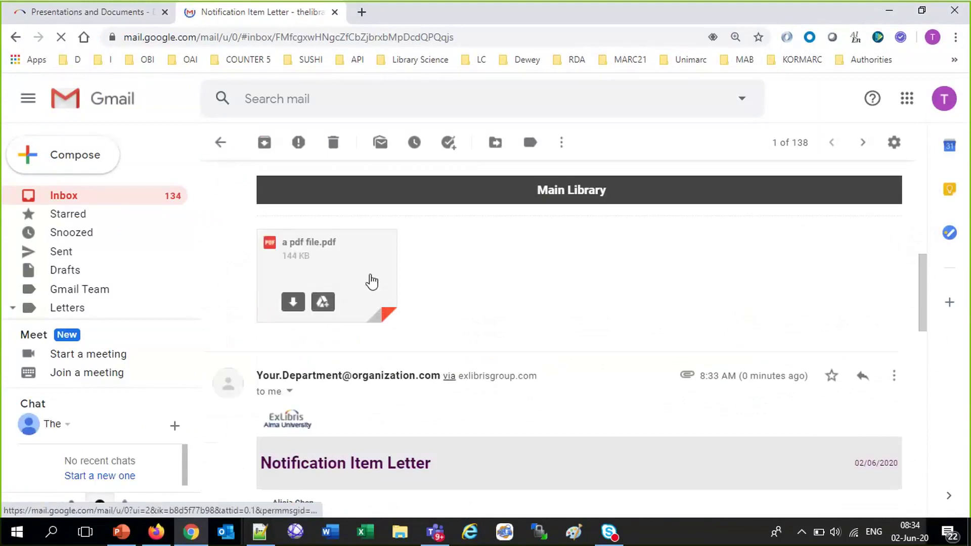
left_click(372, 281)
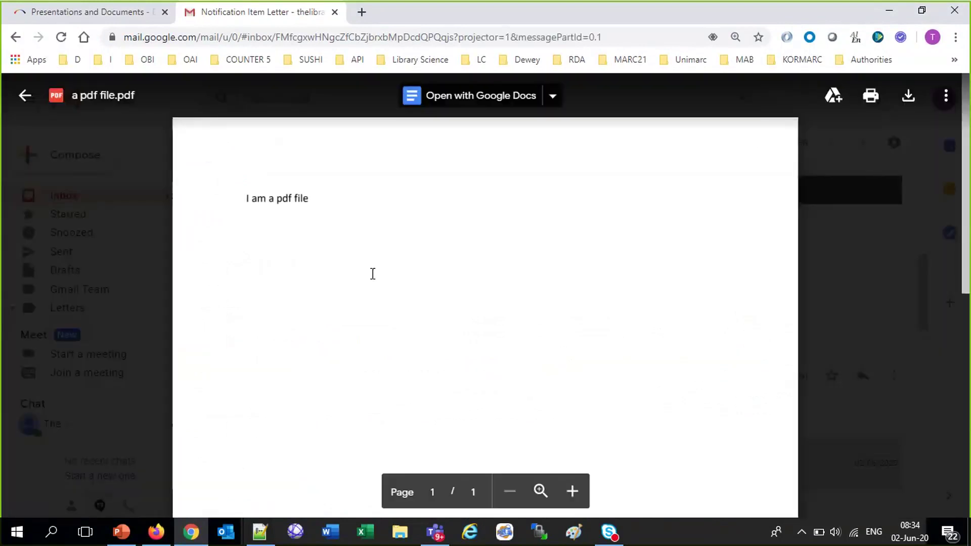
Close the PDF preview and highlight the material title in the letter
left_click(24, 96)
scroll(377, 300, "down", 4)
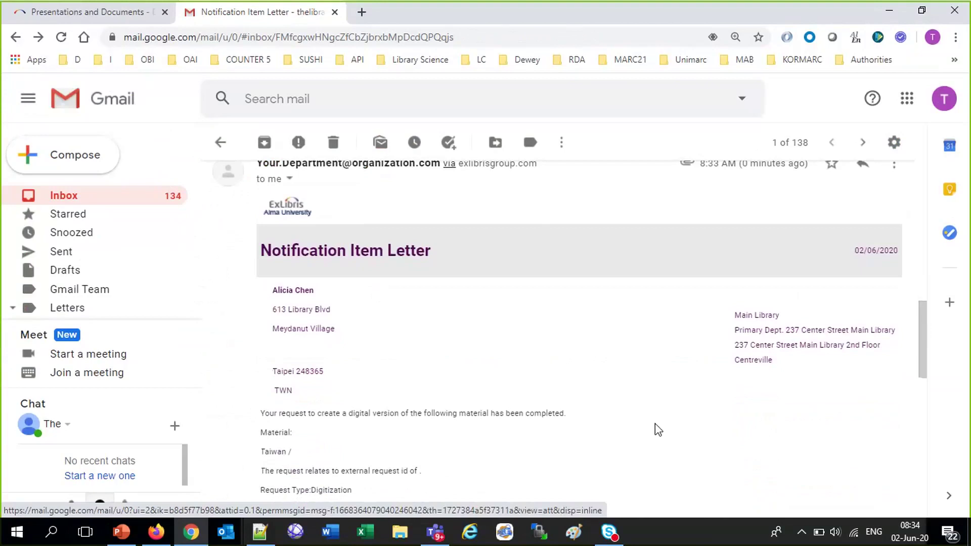
scroll(656, 427, "down", 1)
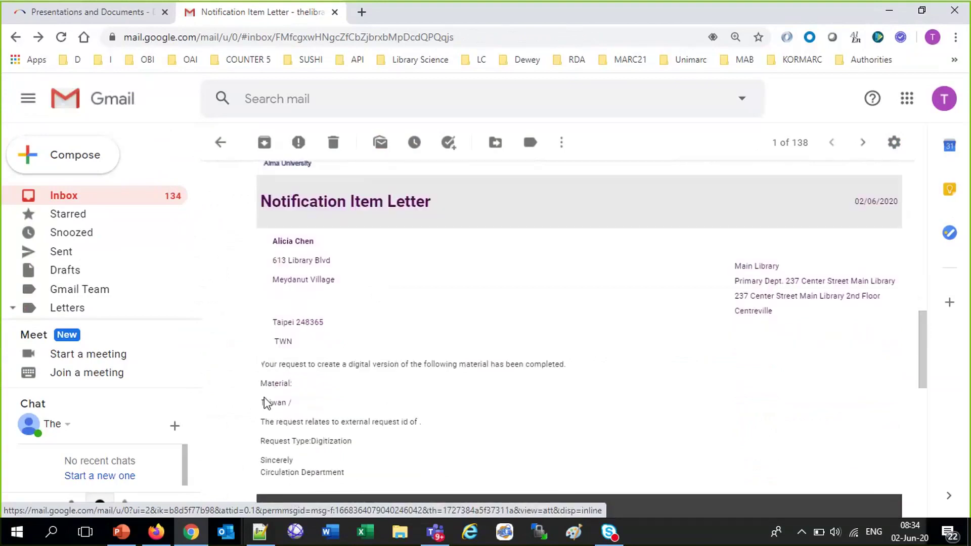
left_click_drag(264, 403, 314, 405)
scroll(624, 402, "down", 4)
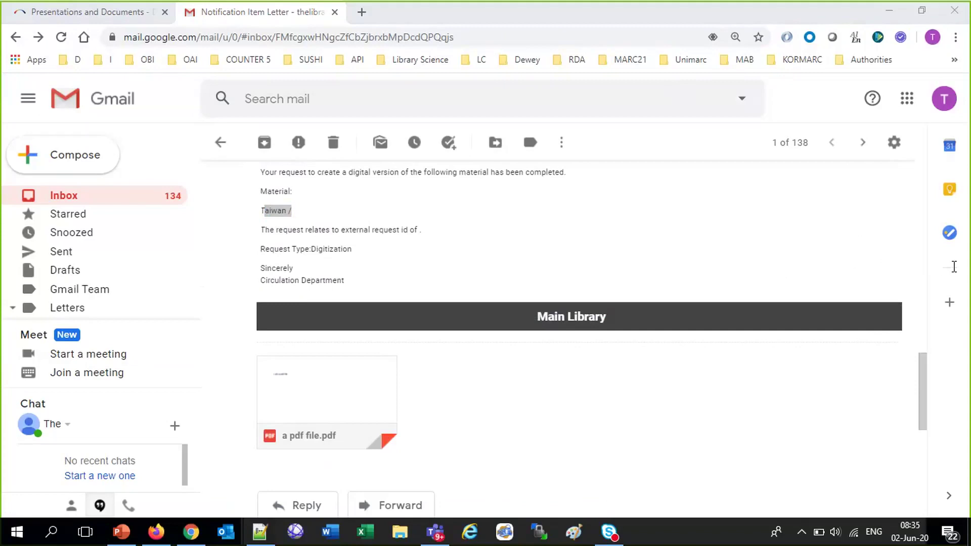
left_click(259, 532)
Paste the question about multiple requests on one item below the existing notes
left_click(542, 297)
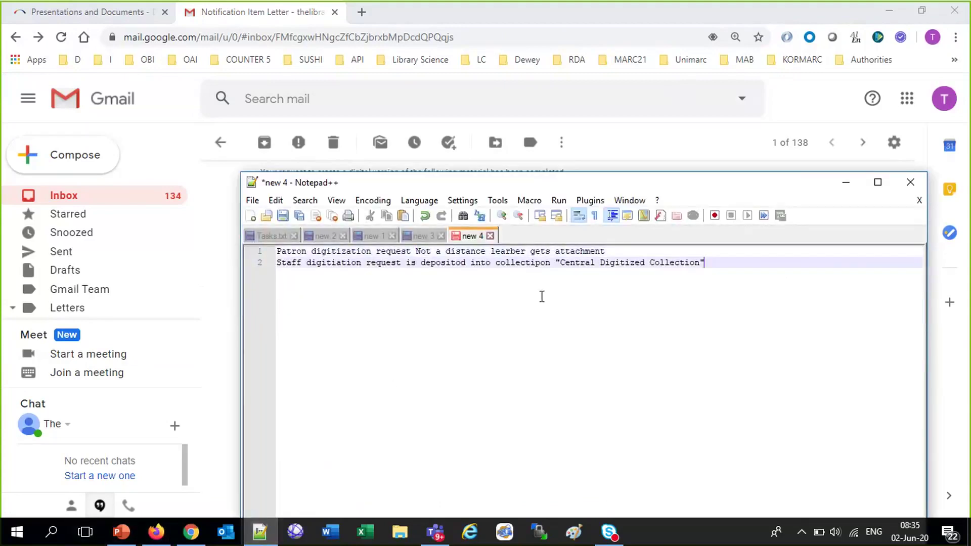
key("Return")
key("Return")
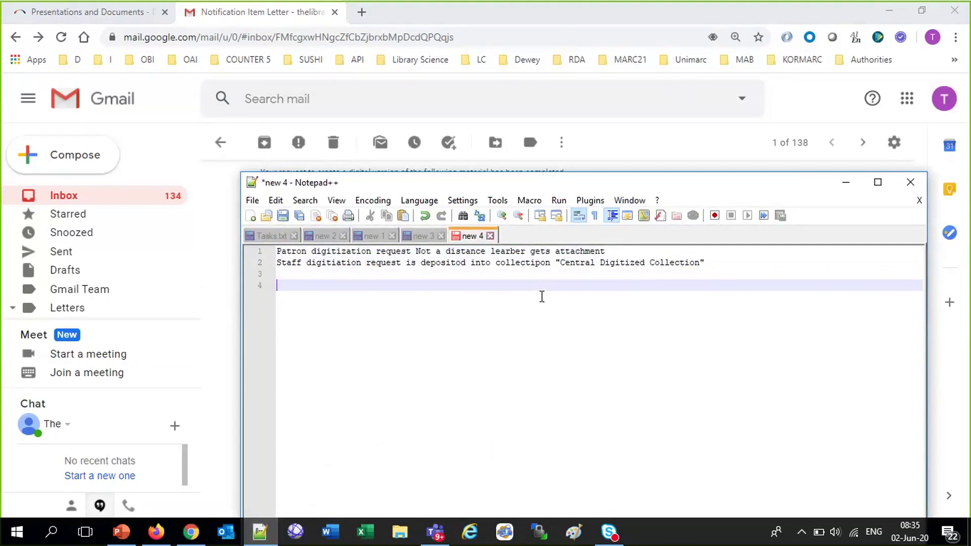
type("If there are multiple digitization requests on one item, is there a way to see all of the requests for that one item without having to scan the item in multiple times?")
key("Return")
key("Return")
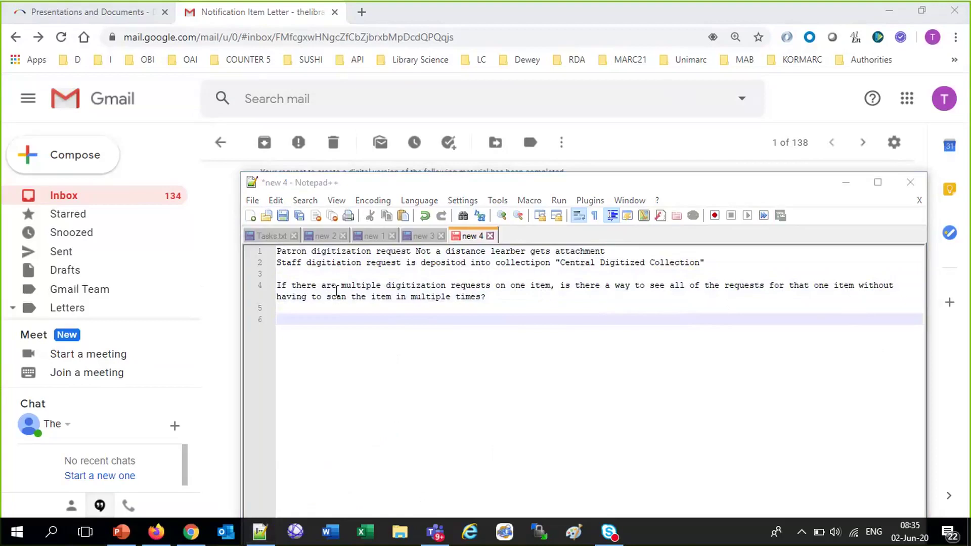
Paste the question about finding delivered files in Alma and answer it with No
left_click(312, 319)
type("Once the file is delivered by document delivery method, can we still find the file in Alma?")
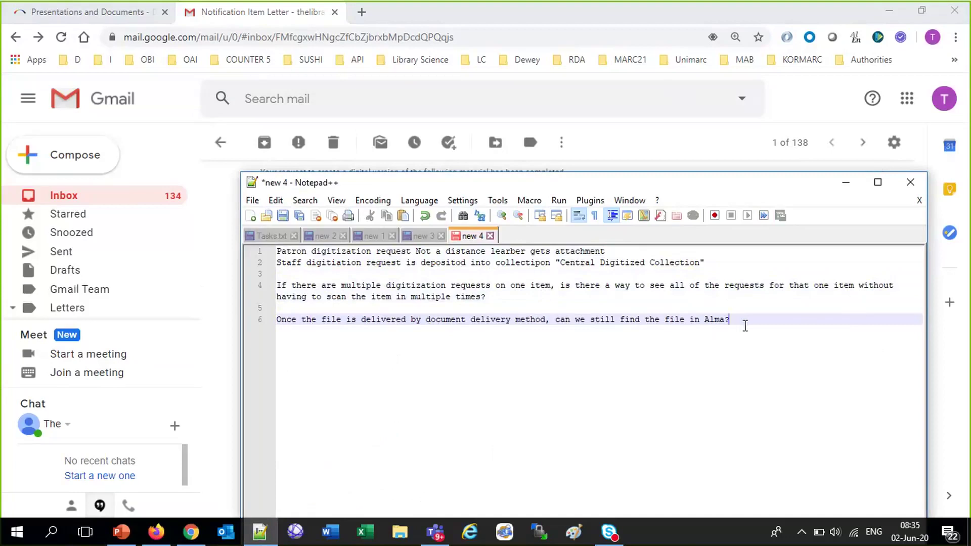
key("Return")
type("No")
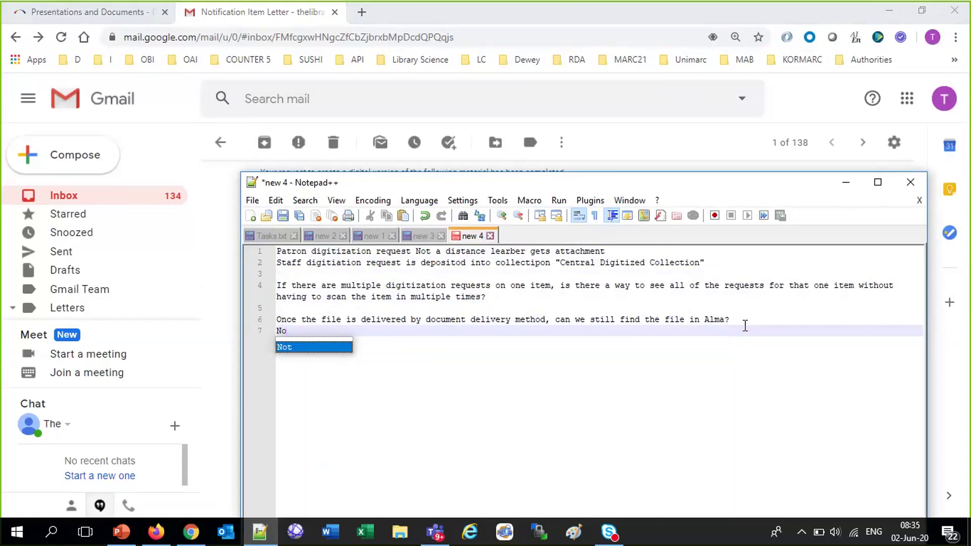
key("Escape")
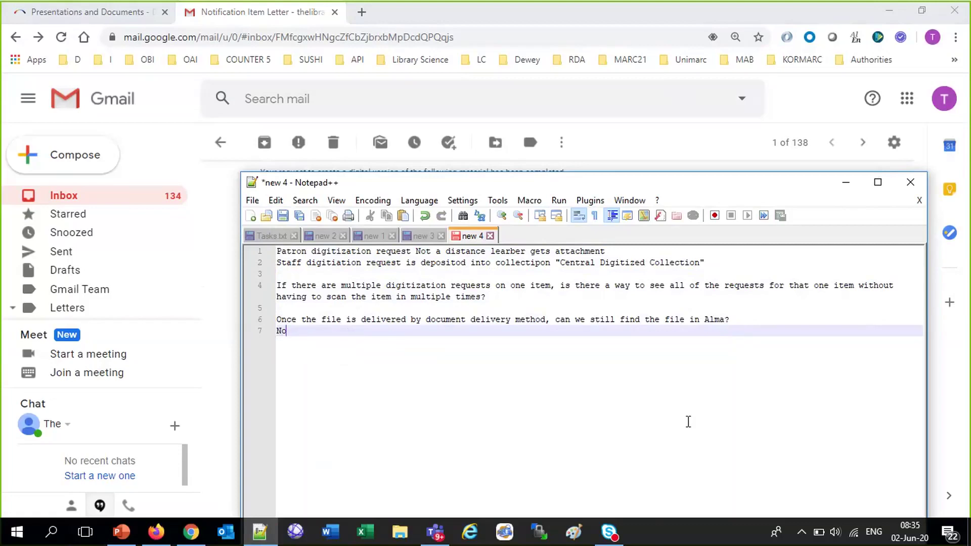
left_click(121, 532)
Edit the staff digitization rule under Fulfillment > Digitization and Copyright Rules
left_click(121, 532)
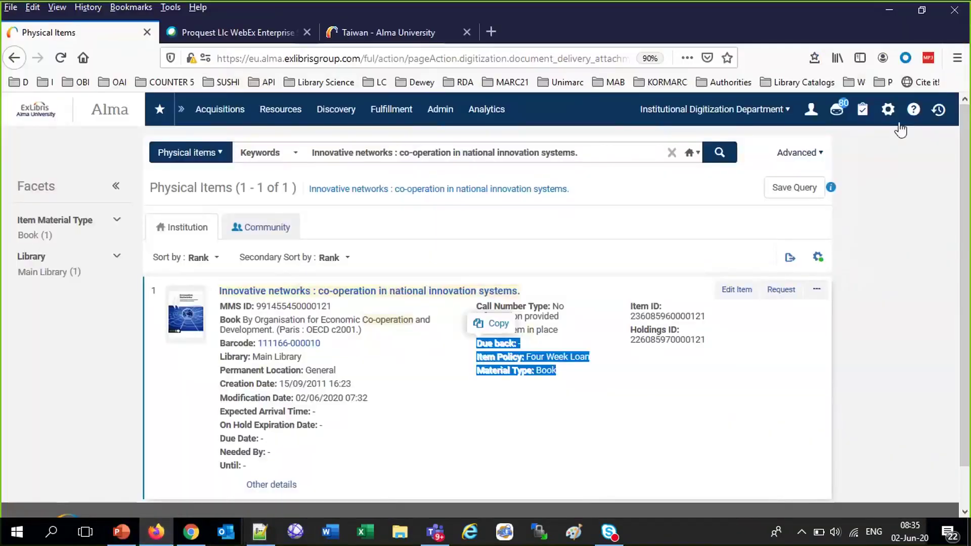
left_click(889, 110)
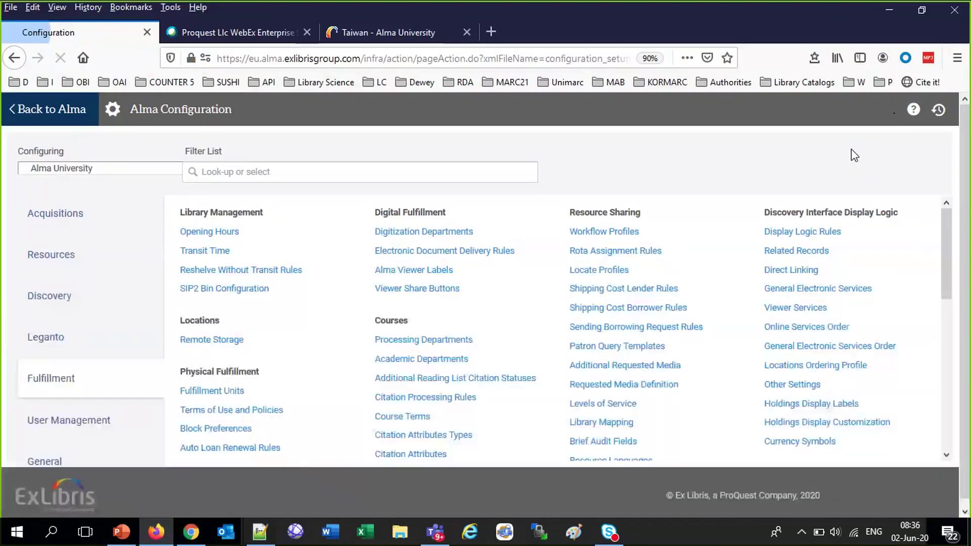
scroll(896, 434, "down", 5)
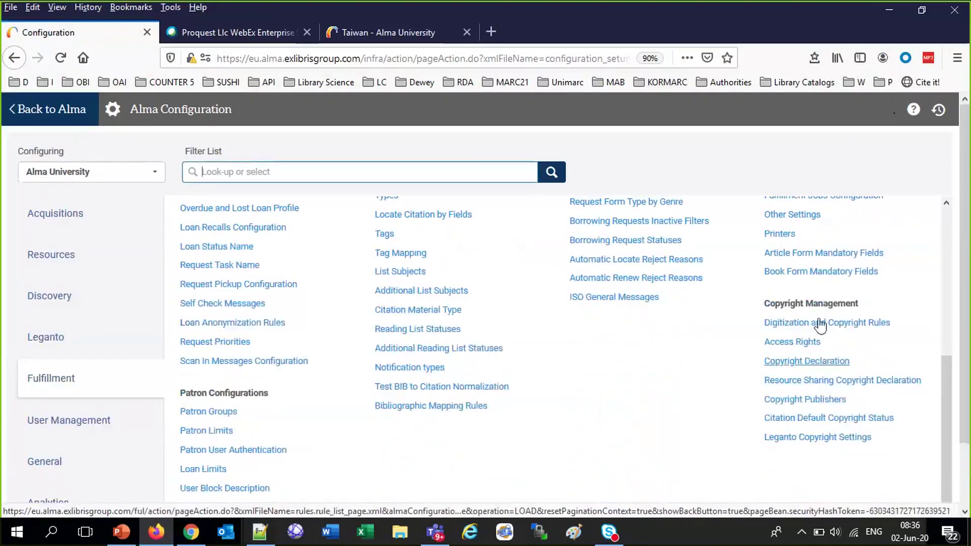
left_click(819, 327)
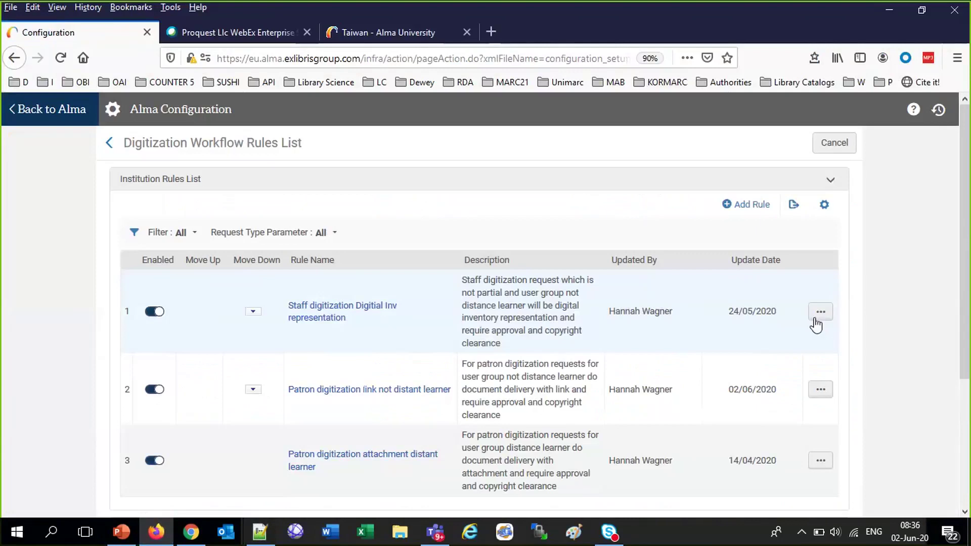
left_click(819, 314)
left_click(766, 335)
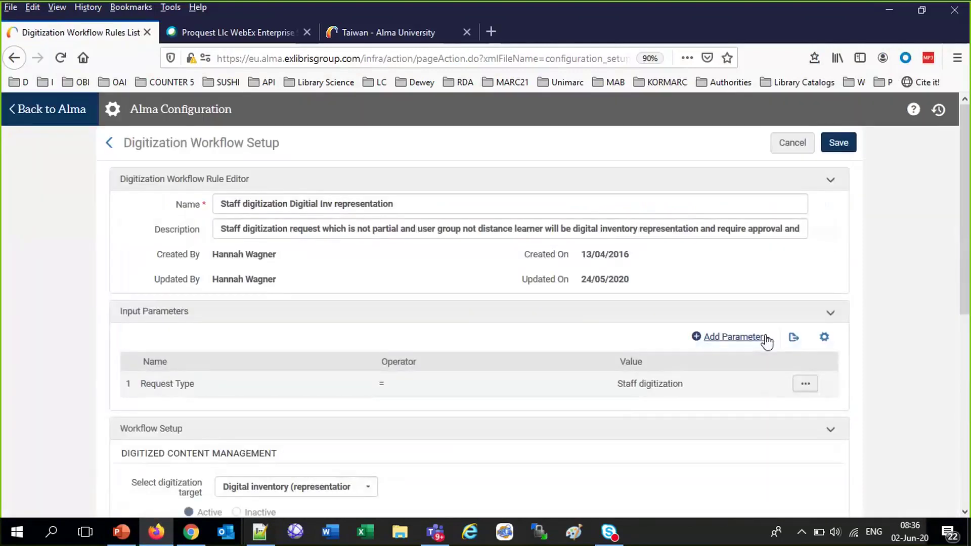
Set the digitization target to Digital inventory (representation)
scroll(495, 402, "down", 2)
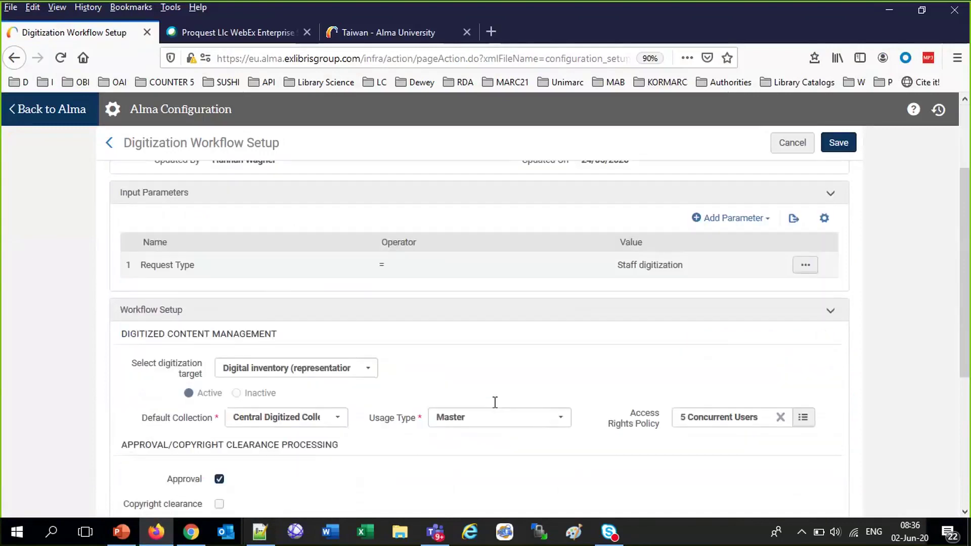
scroll(495, 402, "down", 1)
left_click(372, 292)
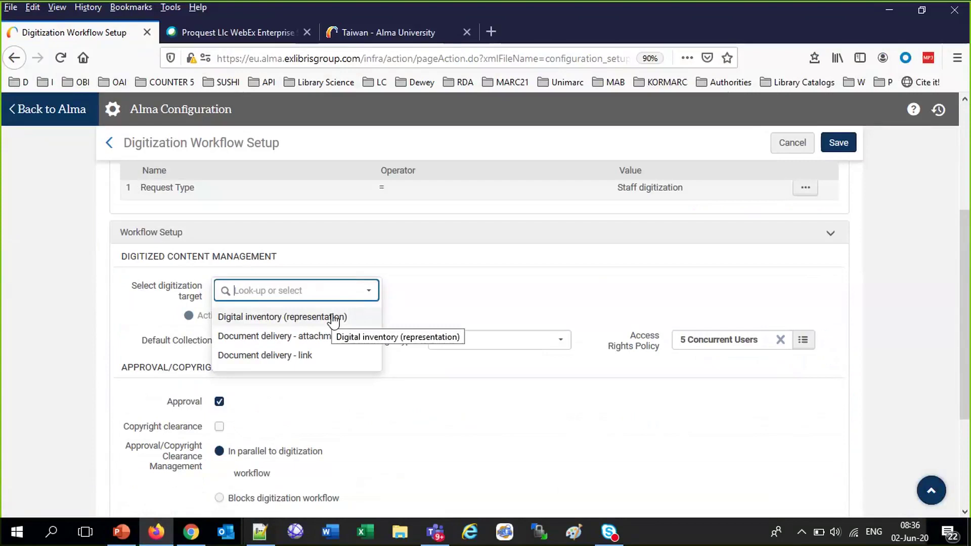
left_click(333, 320)
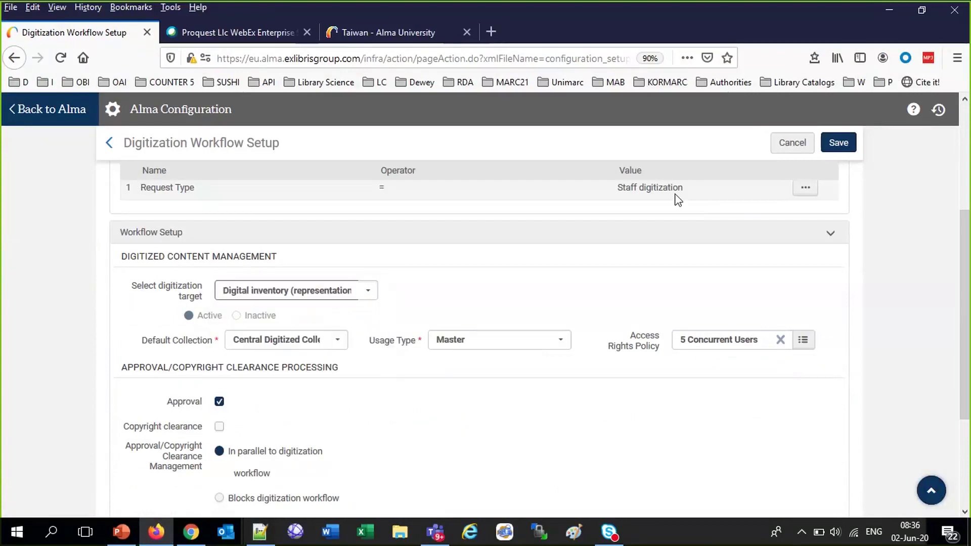
Check the notes and Primo results, then leave the workflow setup for Alma's home page
left_click(260, 537)
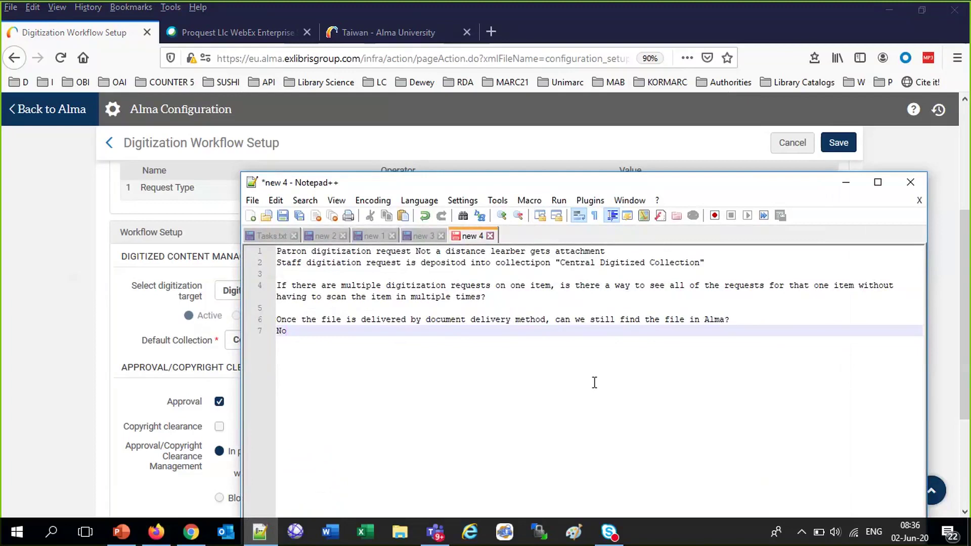
left_click(348, 26)
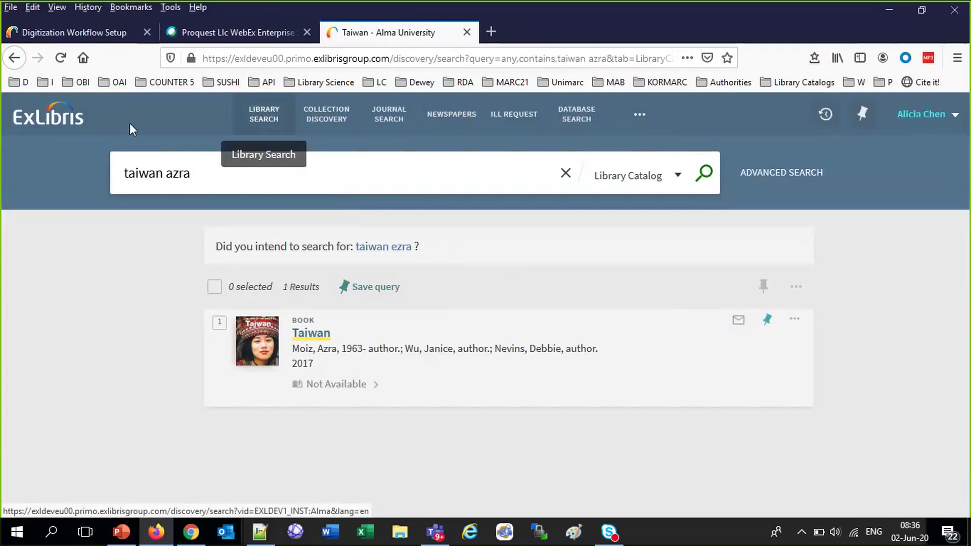
left_click(67, 25)
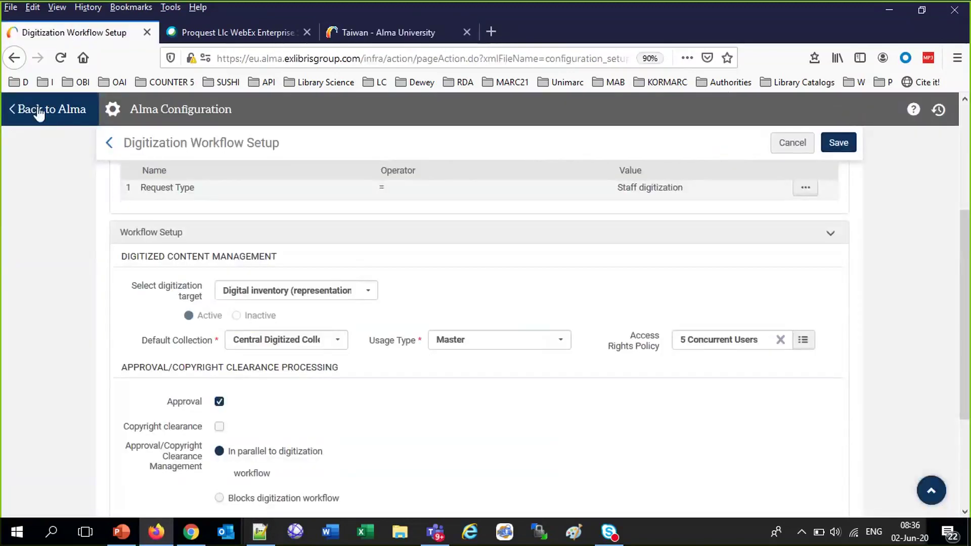
left_click(39, 113)
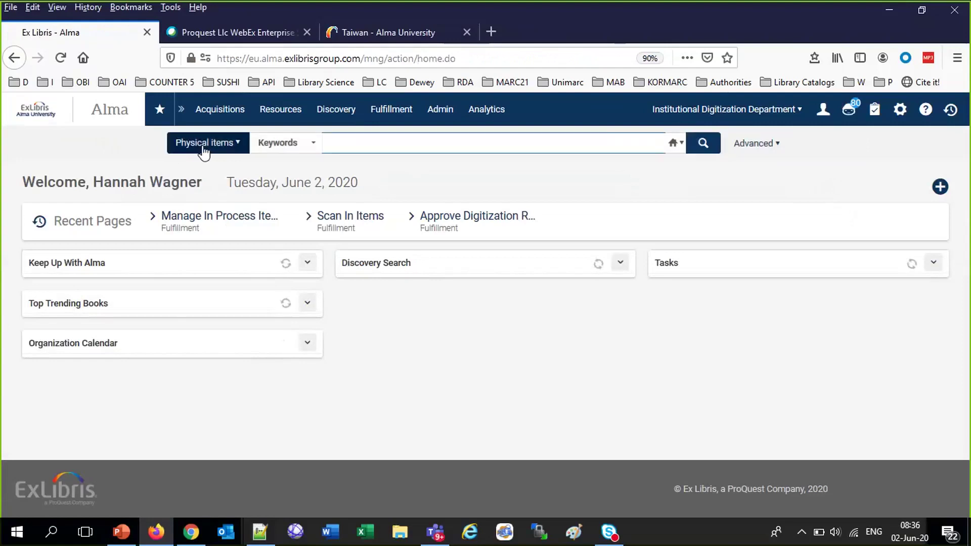
Switch Alma's search to Users and search for patrons by name
left_click(204, 149)
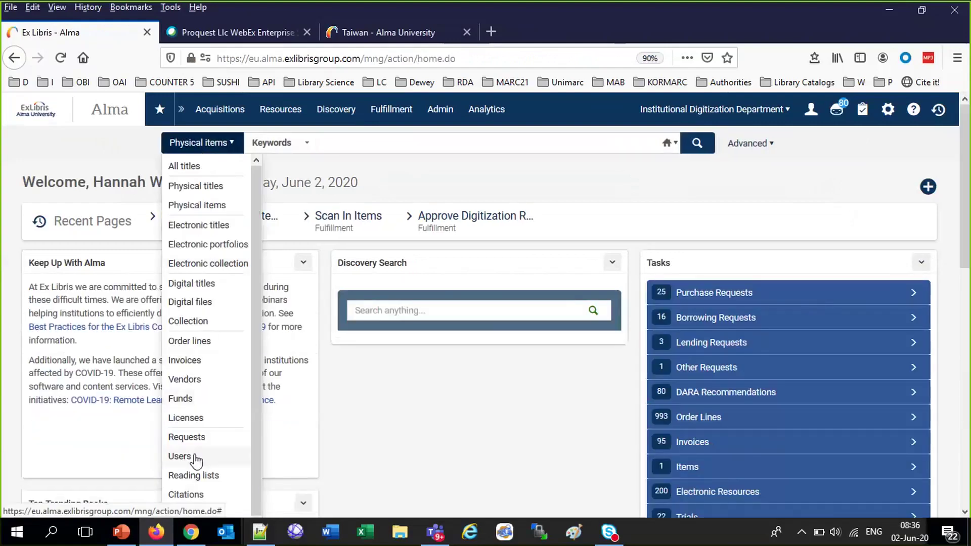
left_click(197, 457)
left_click(435, 151)
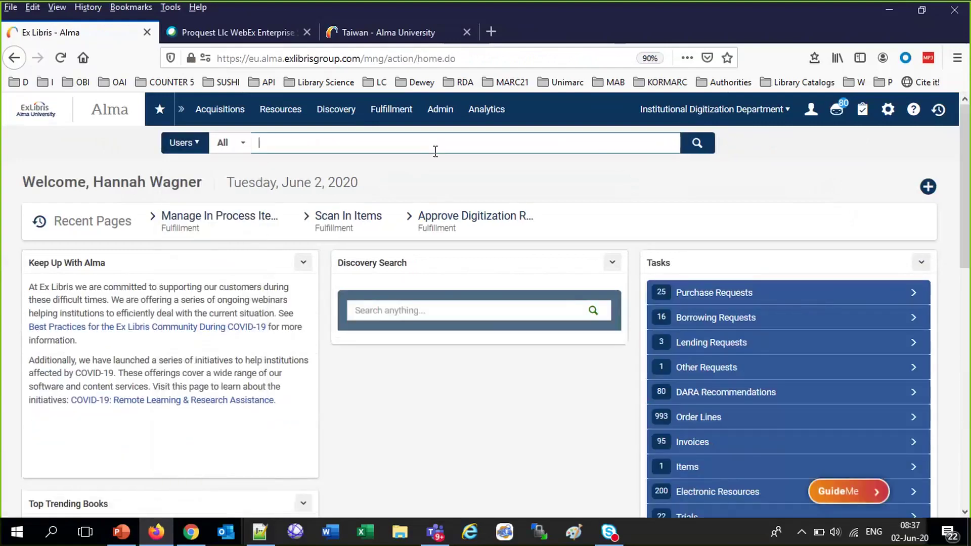
type("mamou")
key("Return")
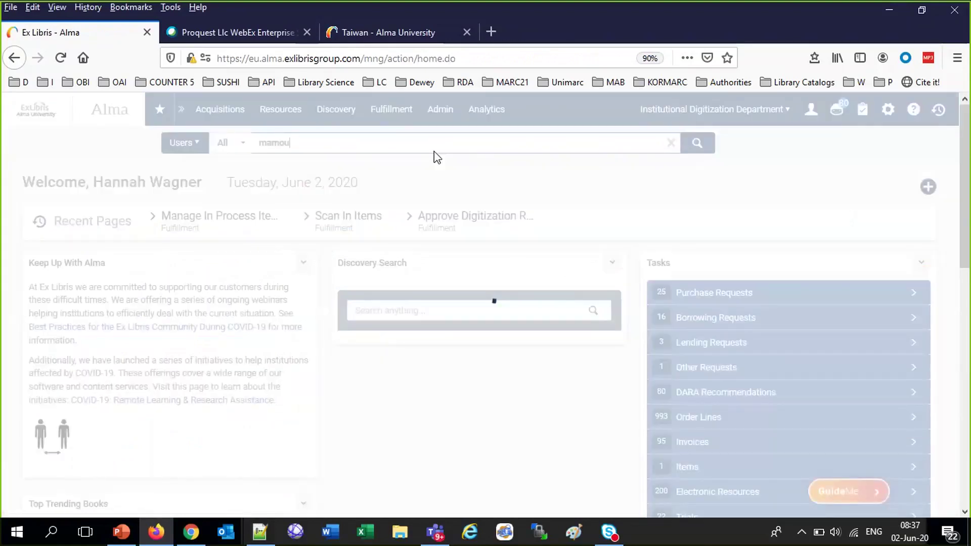
left_click_drag(408, 151, 238, 152)
key("ctrl+c")
type("judith")
key("Return")
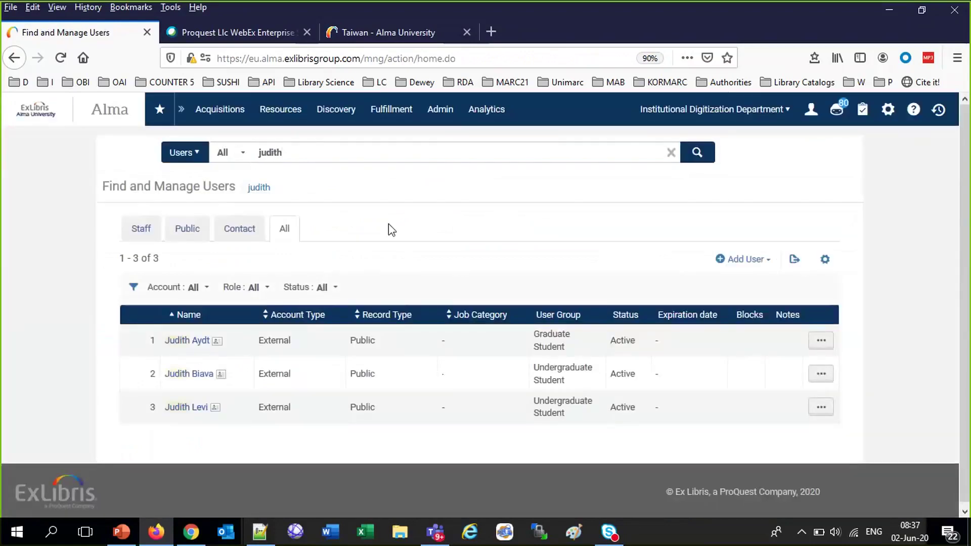
Search users again by the patron's name, then by their suggested e-mail address
left_click_drag(288, 153, 217, 153)
type("a")
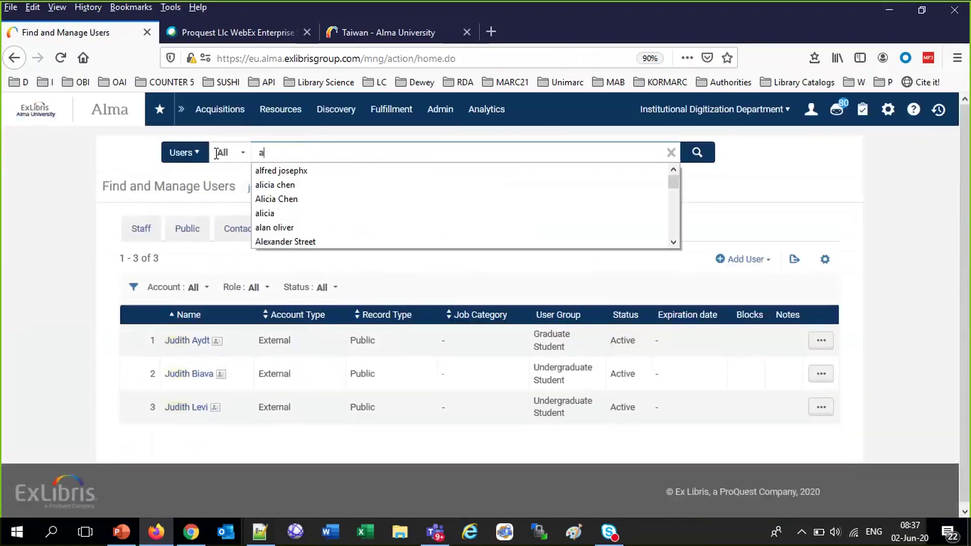
type("viya")
key("Return")
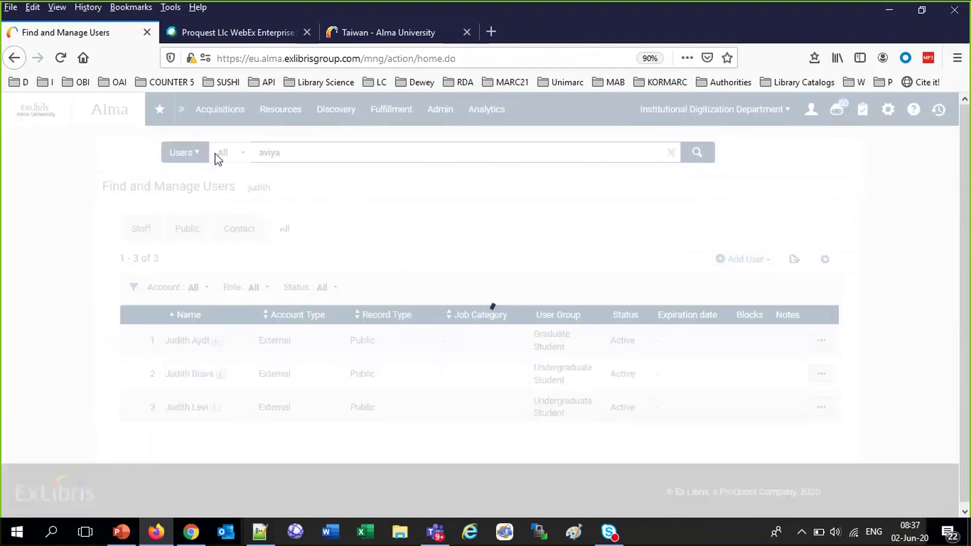
left_click_drag(283, 153, 197, 154)
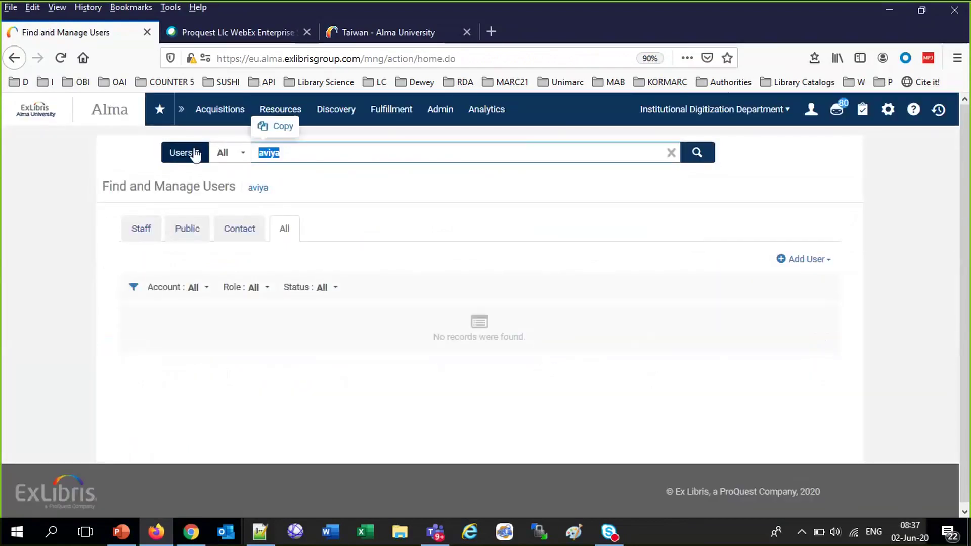
type("yhe")
key("BackSpace")
key("BackSpace")
key("BackSpace")
type("the")
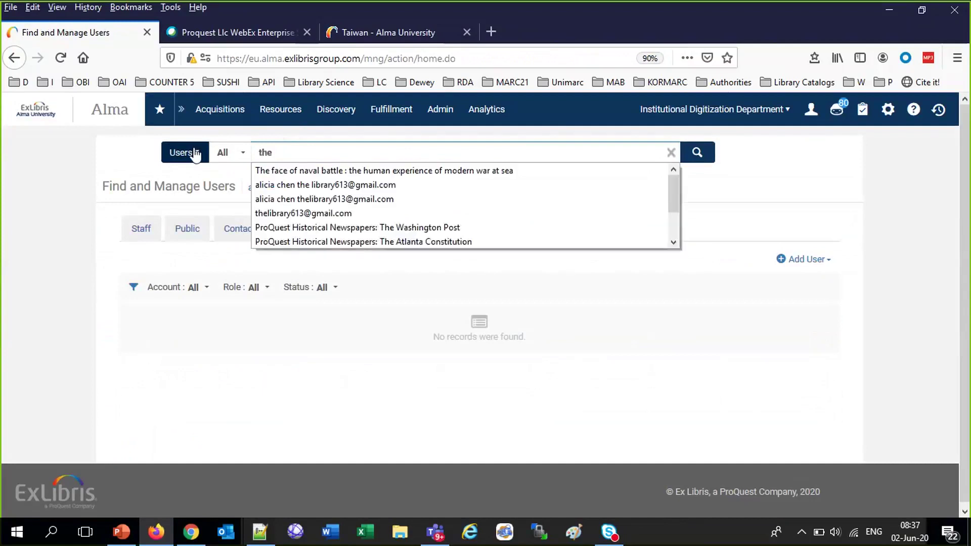
left_click(304, 213)
left_click(709, 161)
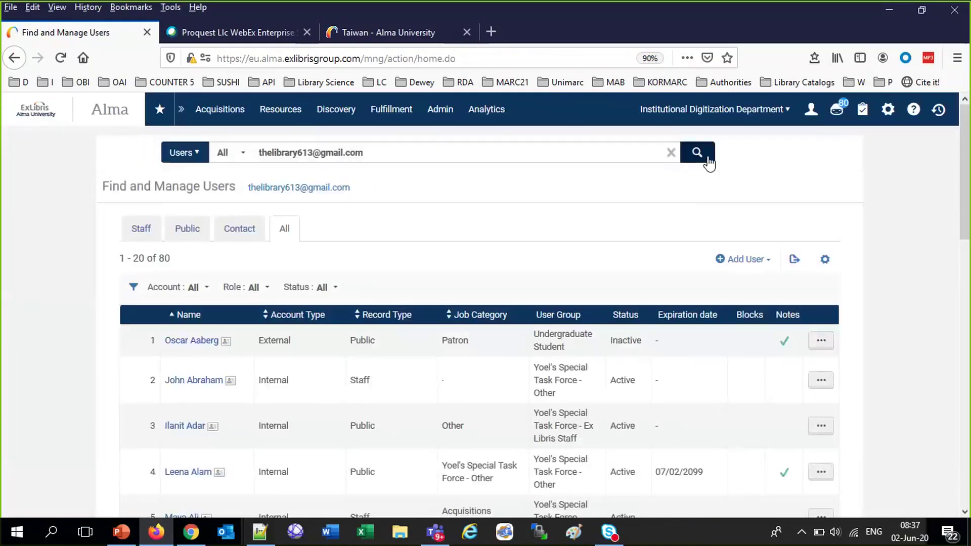
Scroll the users list and select the requesting patron's name
scroll(466, 410, "down", 5)
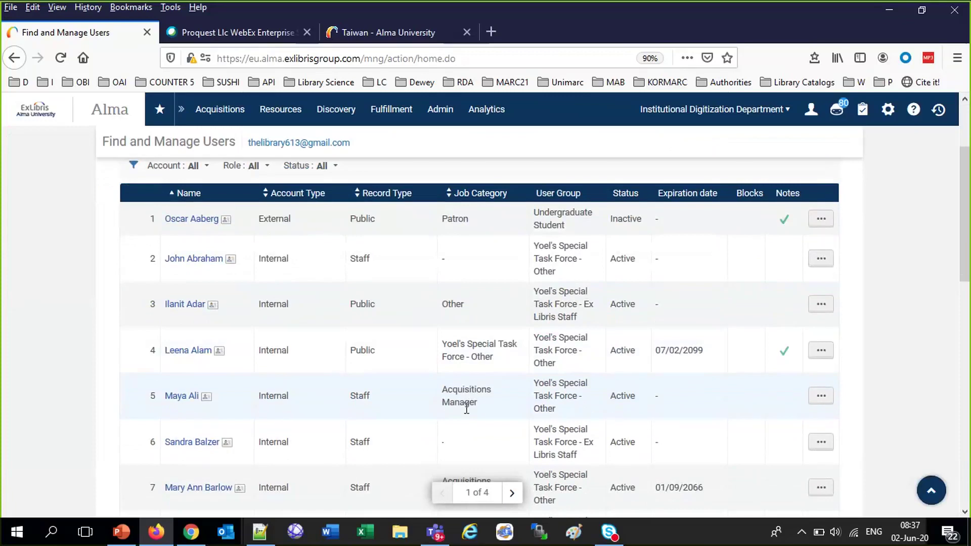
scroll(469, 414, "down", 1)
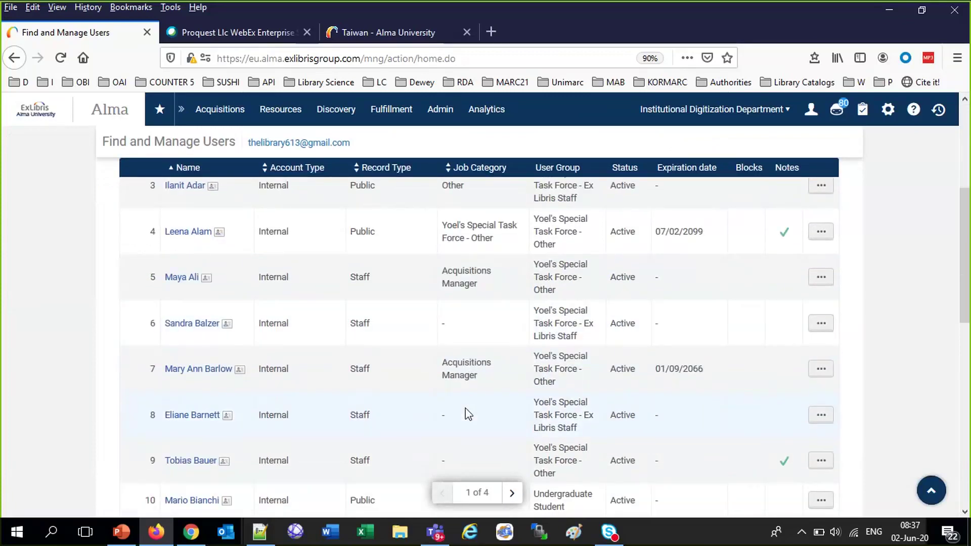
scroll(467, 412, "down", 4)
scroll(466, 409, "down", 1)
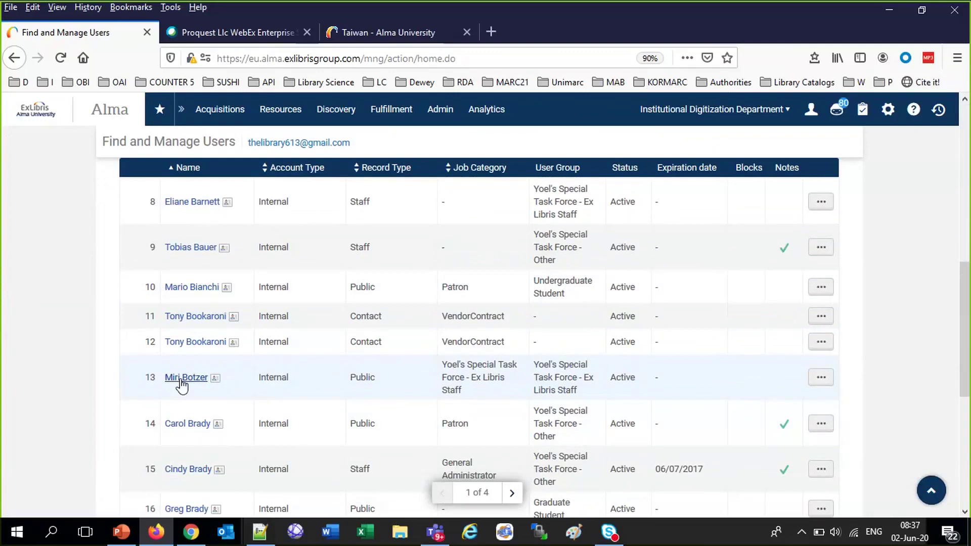
double_click(135, 378)
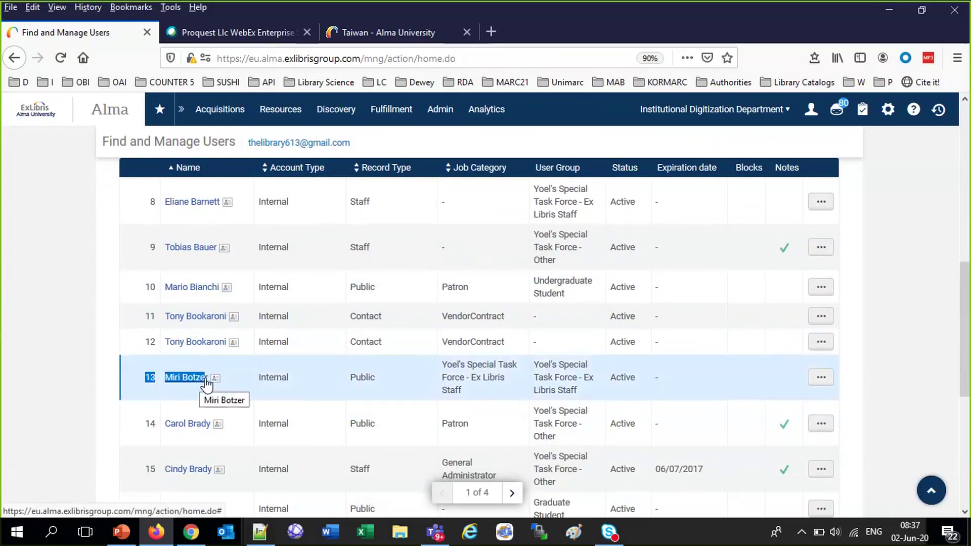
left_click(455, 32)
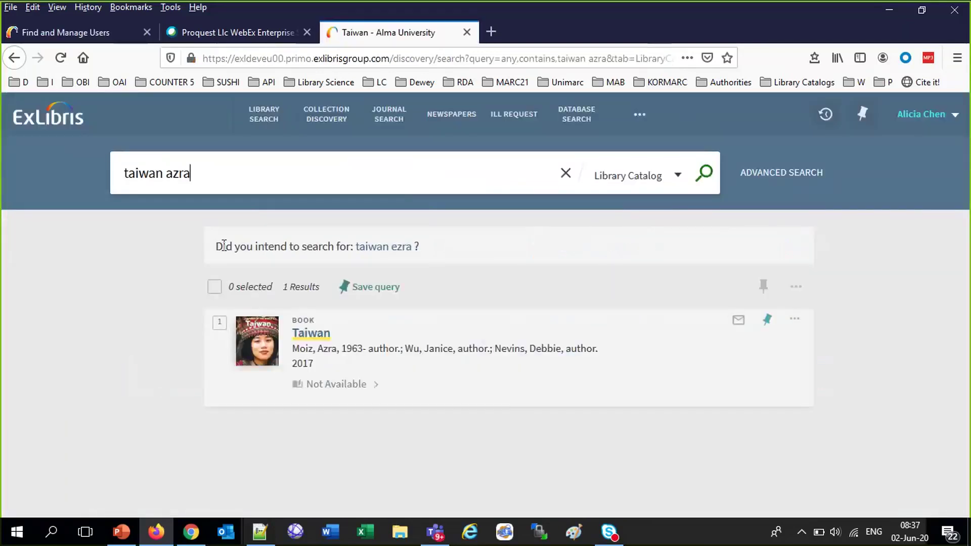
Remove 'azra' to search only taiwan, reload, and open the 2017 Taiwan book's full record
double_click(177, 179)
key("BackSpace")
key("BackSpace")
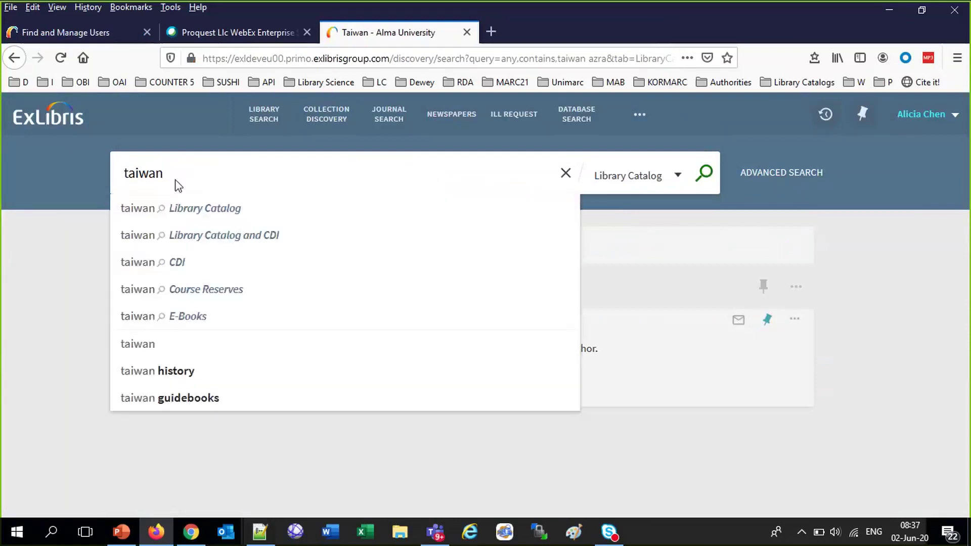
key("Return")
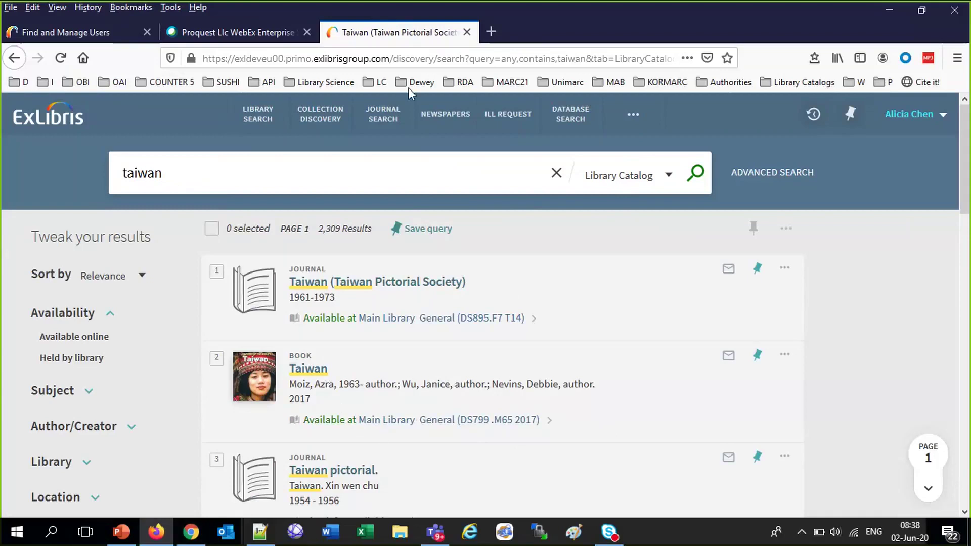
left_click(396, 59)
key("Return")
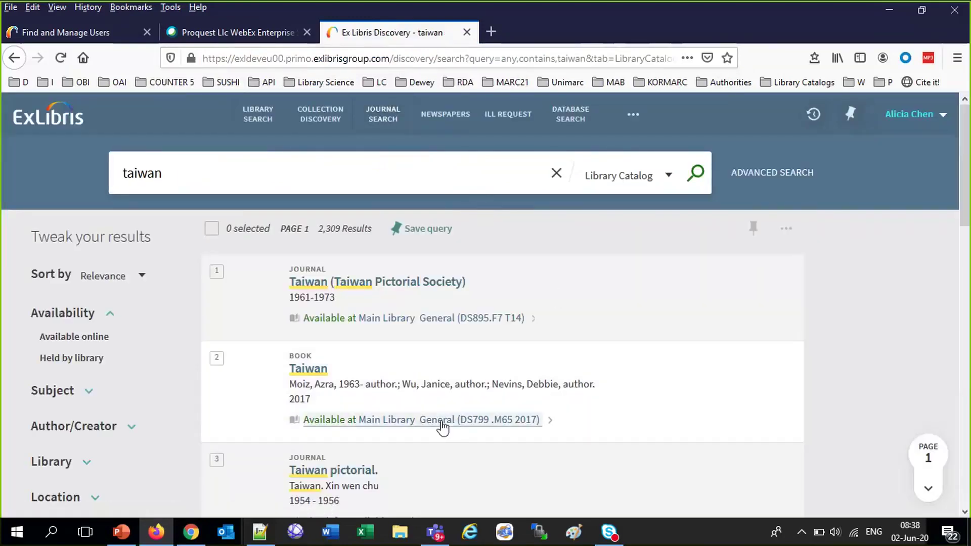
left_click(441, 421)
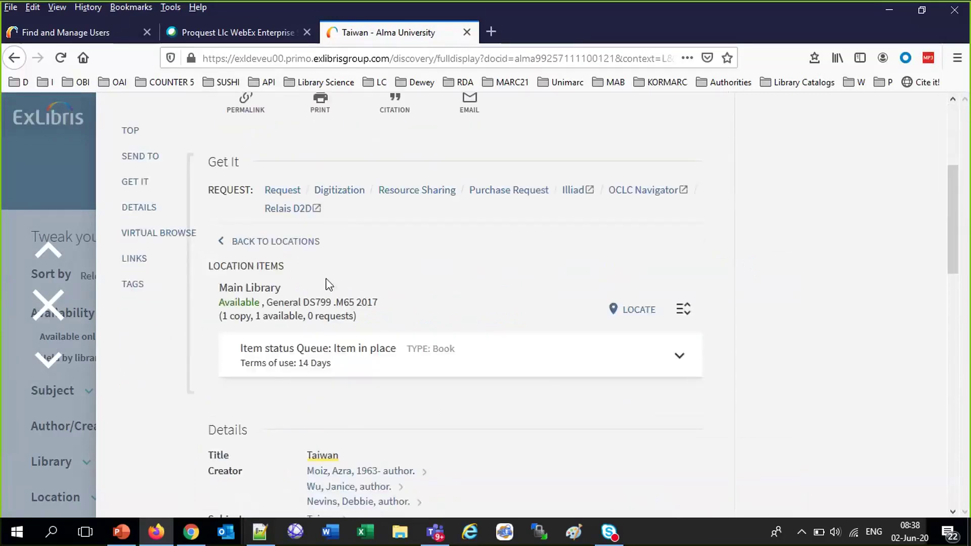
Start a digitization request with chapter title 'Top thirty Taipei Librarians' and the suggested author
left_click(342, 192)
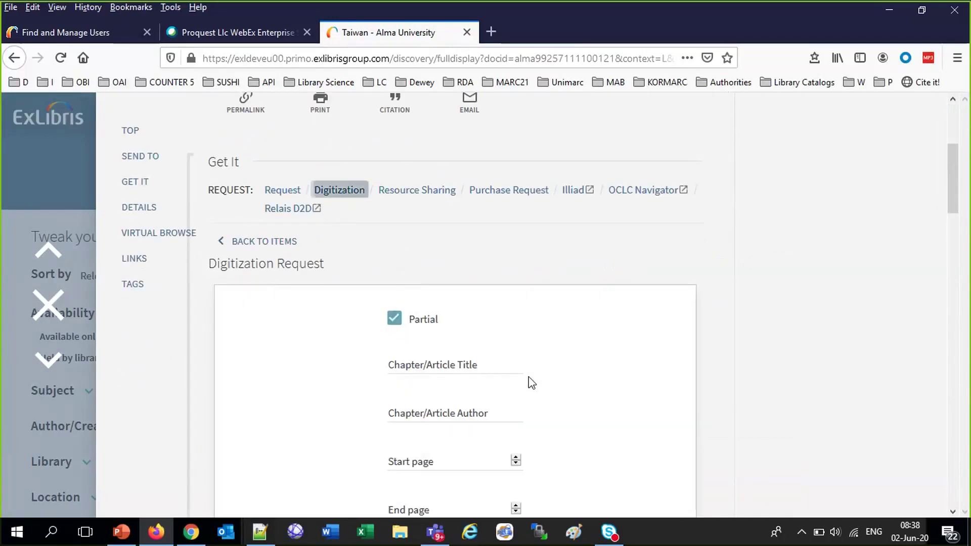
left_click(440, 361)
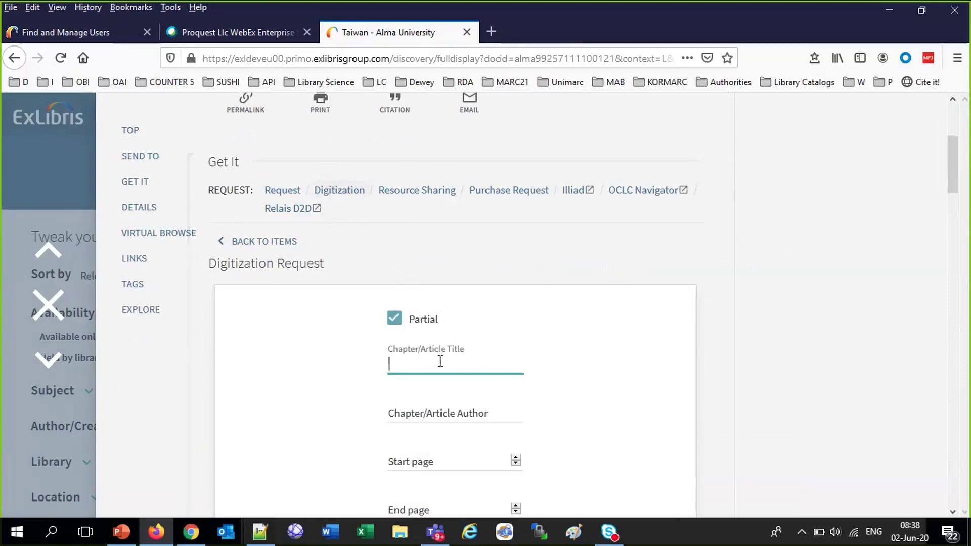
type("T")
key("Down")
key("Return")
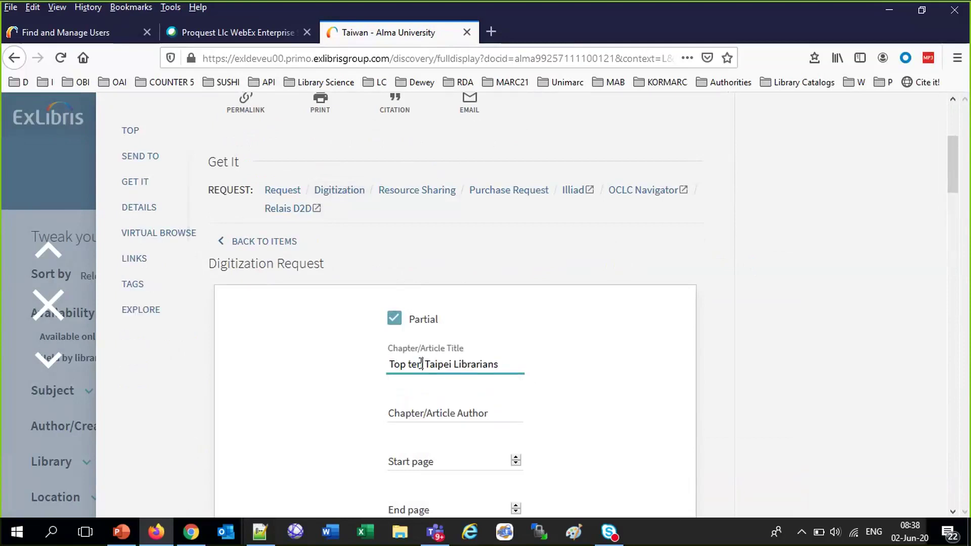
left_click(421, 363)
type("thirty")
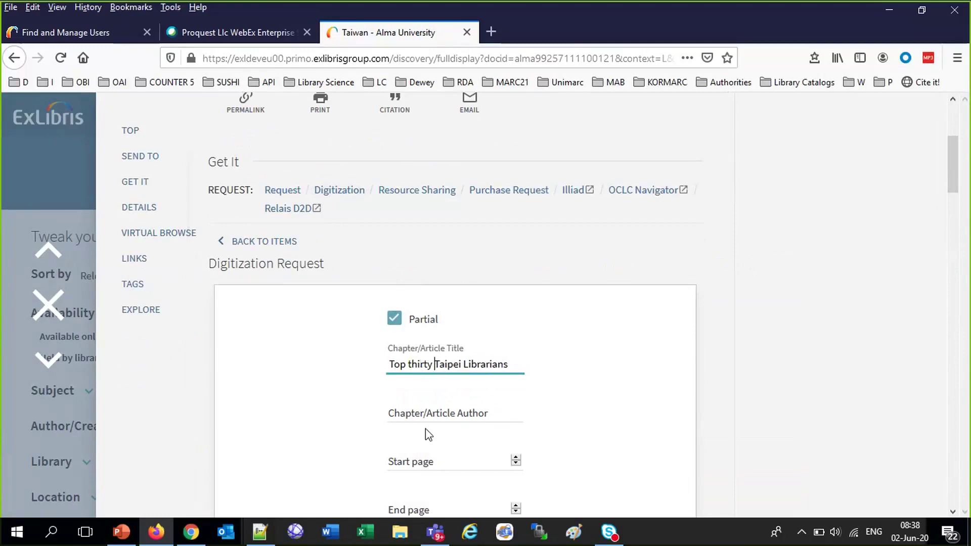
left_click(427, 412)
type("S")
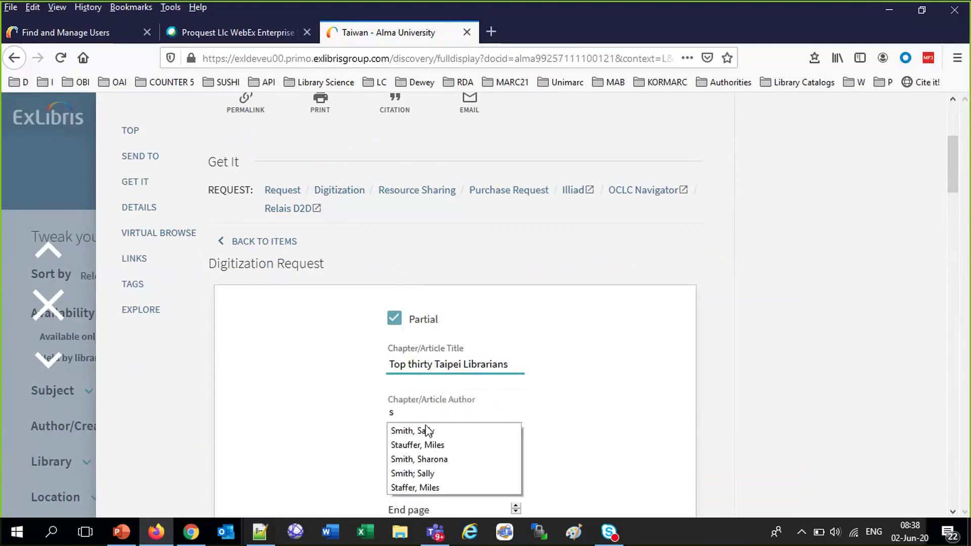
left_click(420, 431)
Enter pages 34 to 45, send the request and agree to the copyright terms
left_click(432, 461)
type("34")
left_click(429, 505)
type("45")
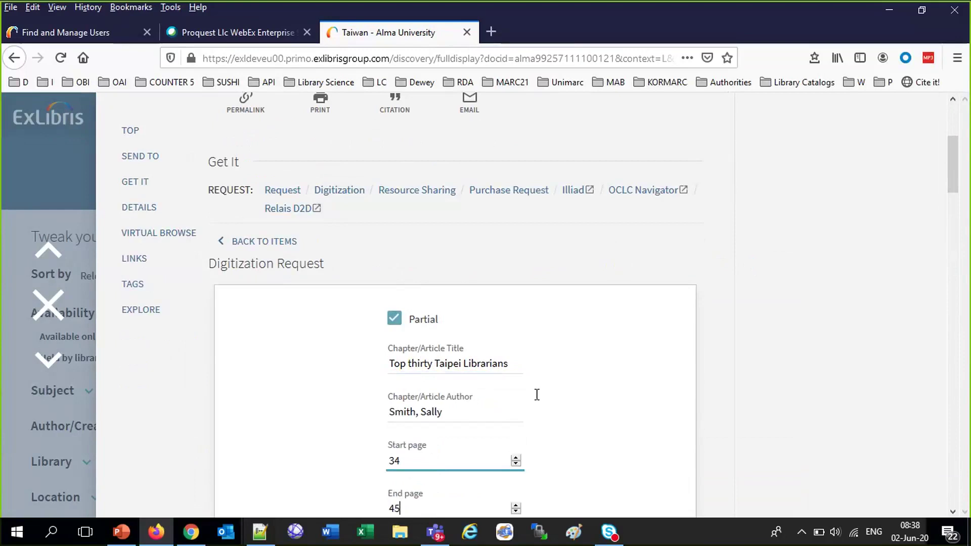
left_click_drag(955, 144, 955, 178)
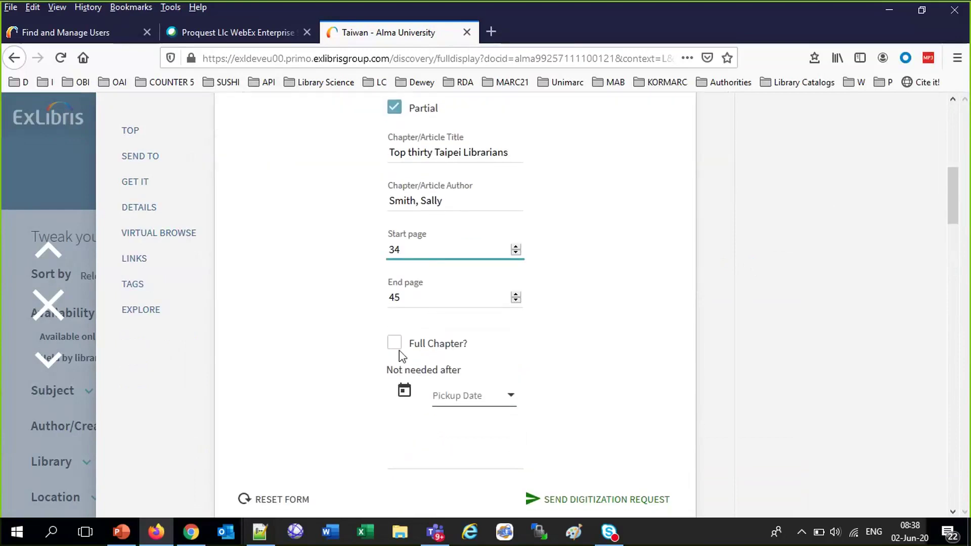
left_click(589, 501)
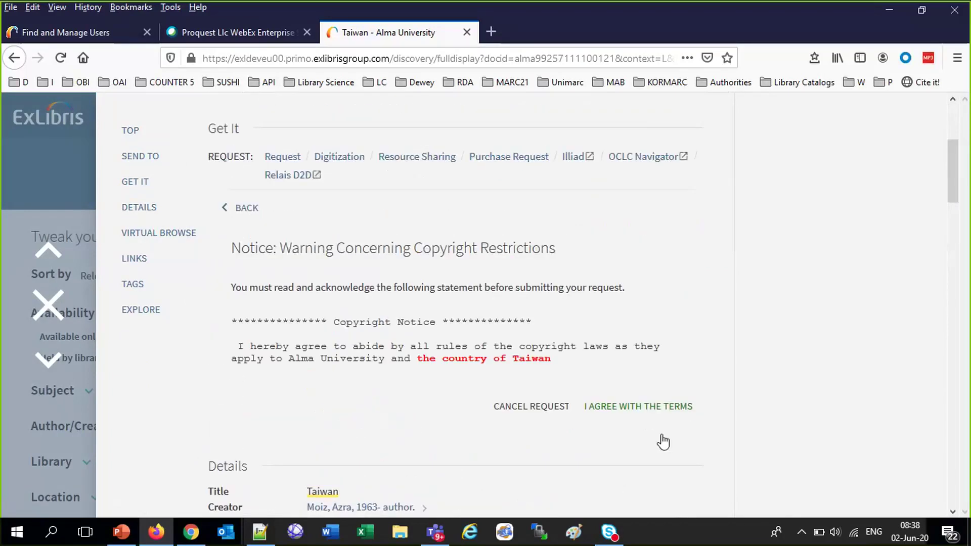
left_click(650, 439)
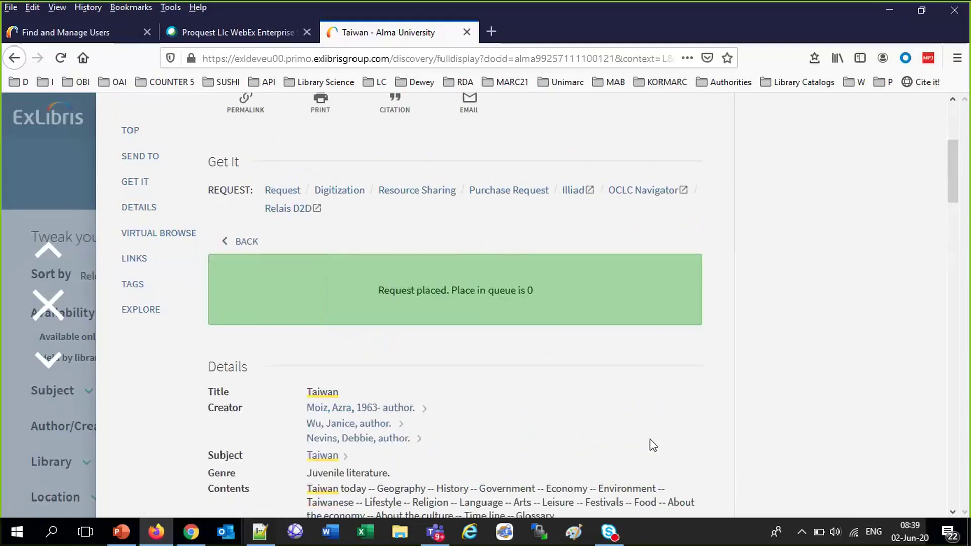
Close the full record and sign out of the patron account
left_click(48, 305)
left_click(904, 115)
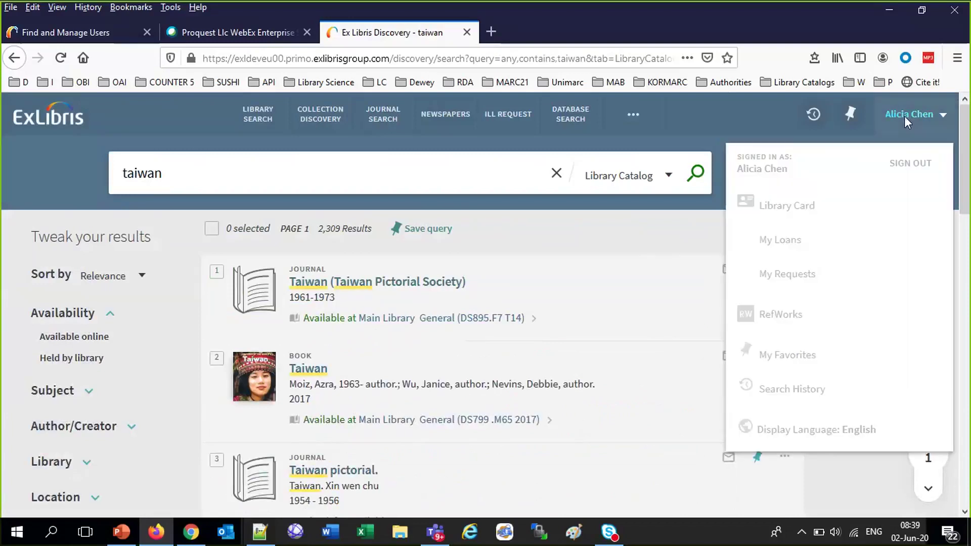
left_click(920, 164)
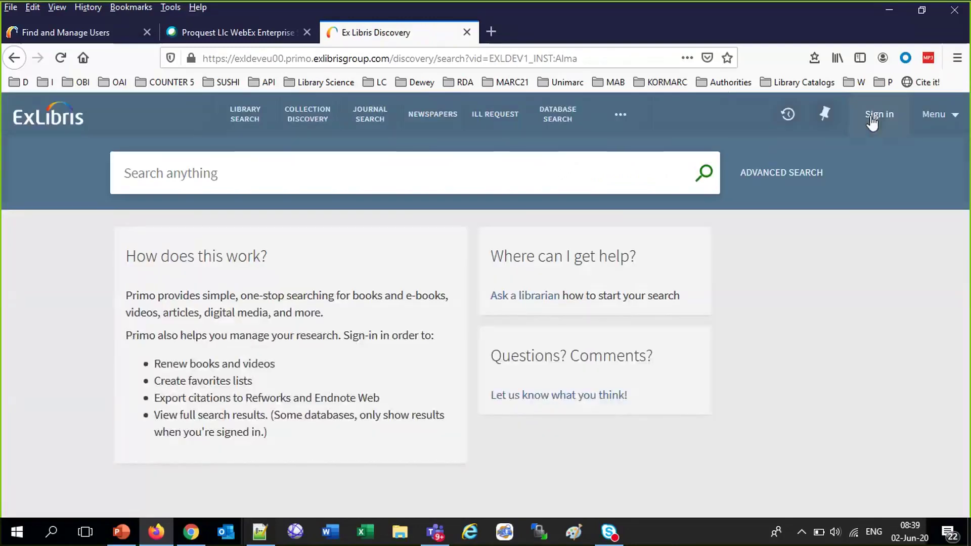
Sign in to Primo with the patron's user ID and password
left_click(872, 121)
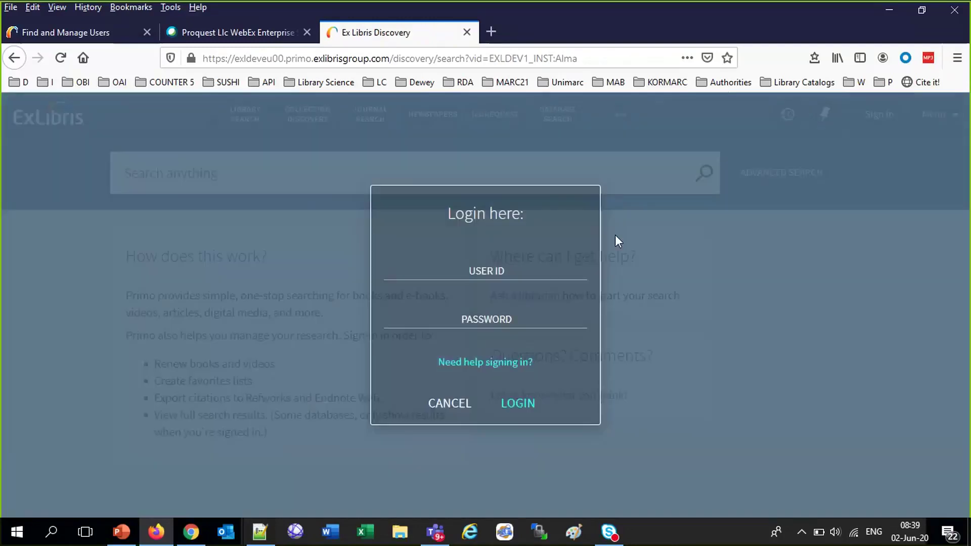
left_click(482, 273)
type("Miri")
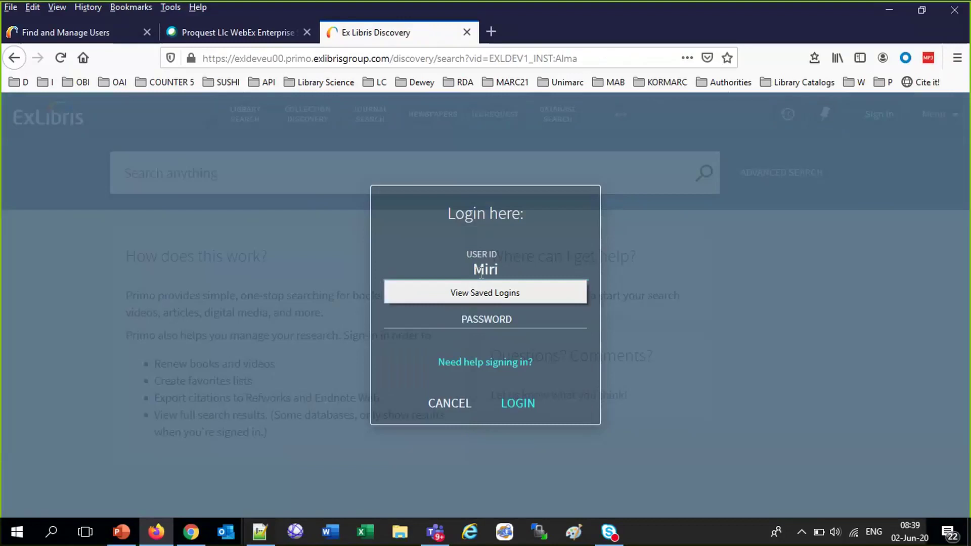
type("B613")
key("Tab")
type("xxxxxxxx")
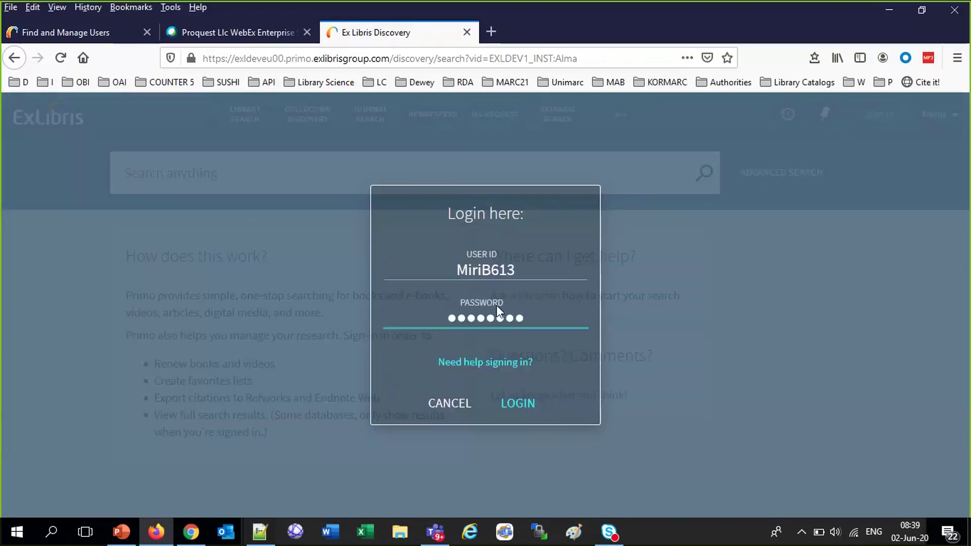
left_click(515, 404)
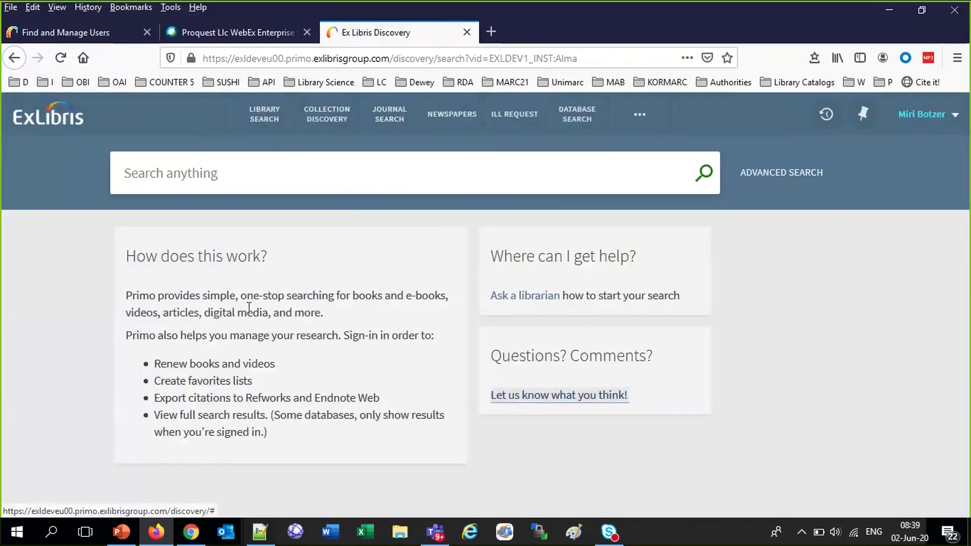
Search for 'taipei azra', then narrow to taipei in the Library Catalog
left_click(172, 172)
type("ta")
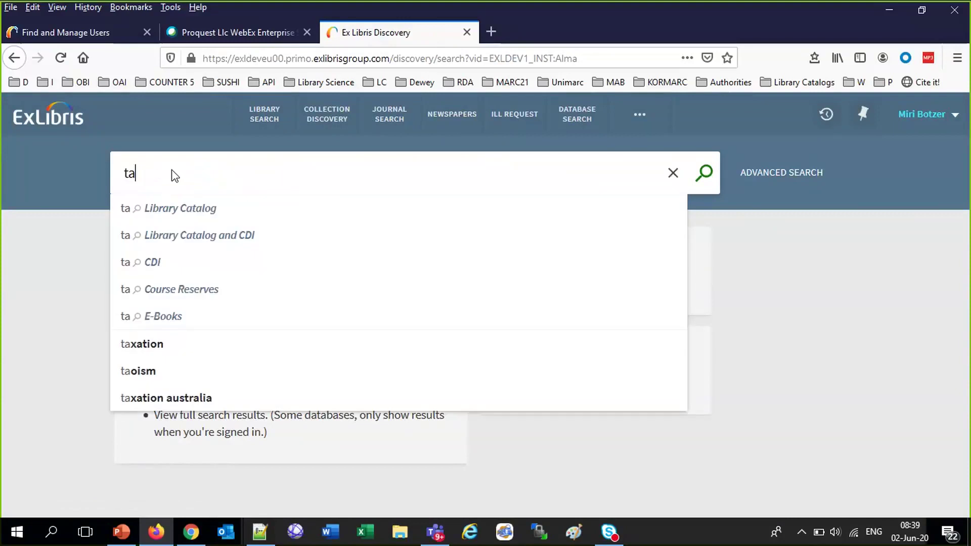
type("ipei azra")
key("Return")
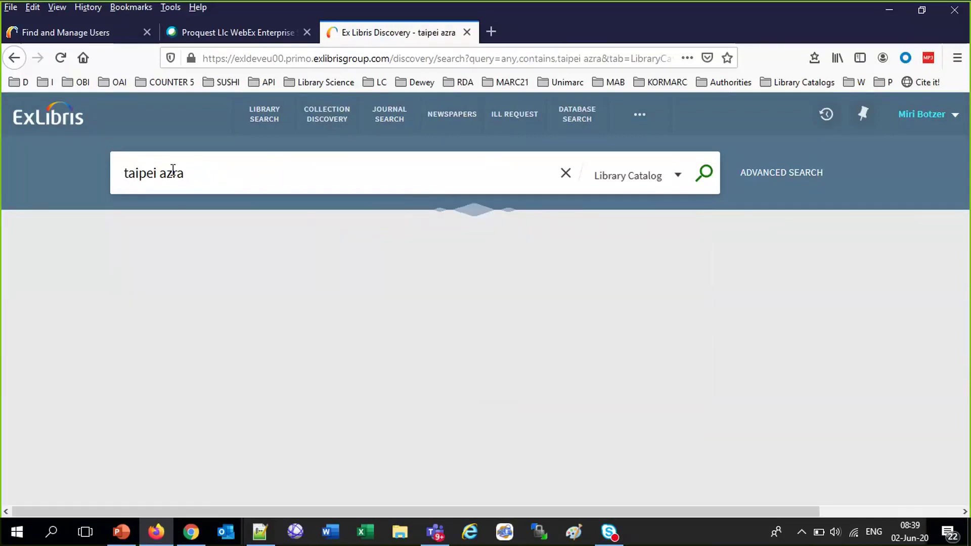
double_click(173, 173)
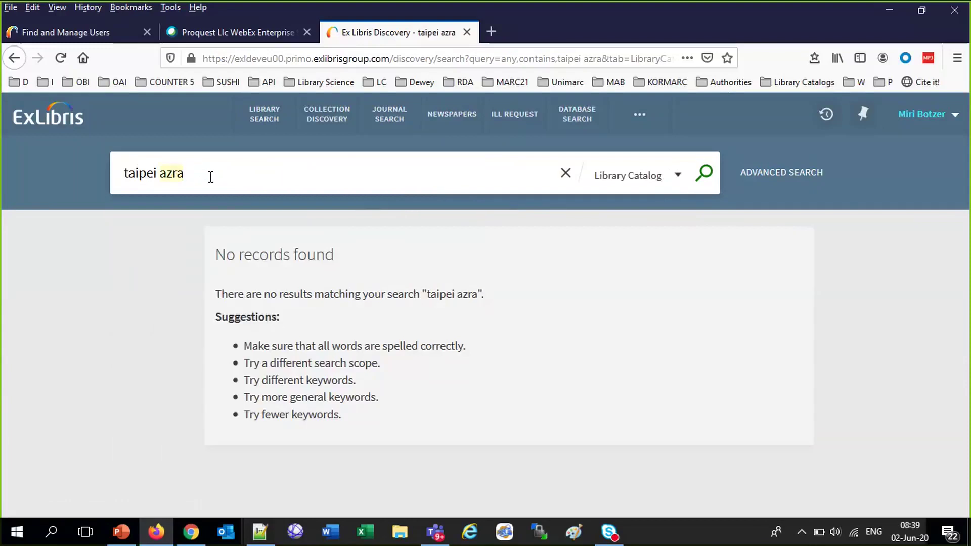
key("BackSpace")
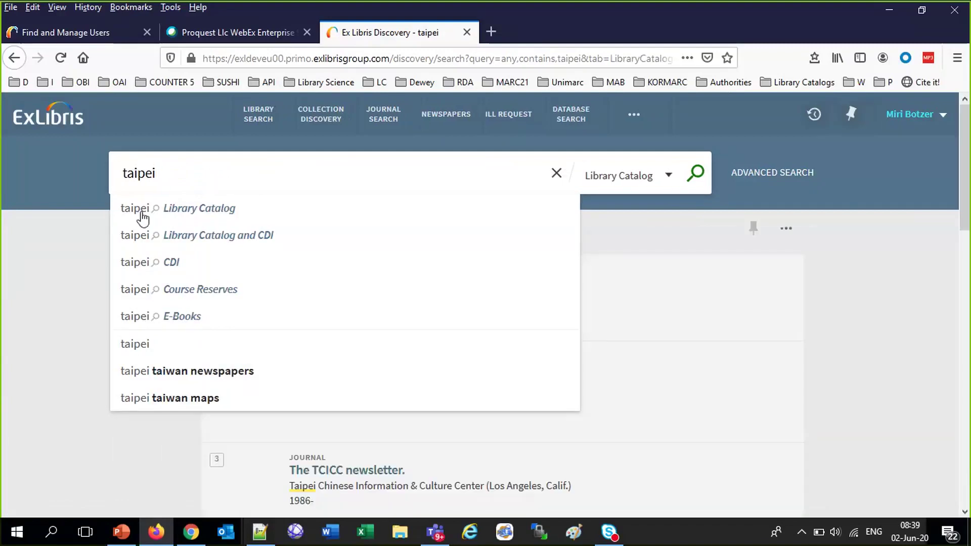
left_click(648, 447)
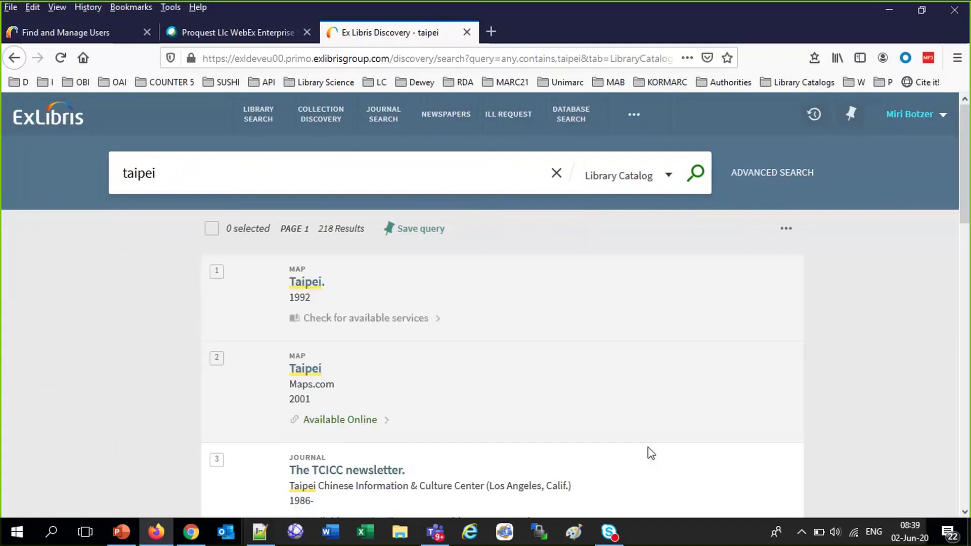
Change the query to 'taiwan azra' and rerun the Library Catalog search
scroll(648, 447, "down", 2)
scroll(648, 447, "down", 5)
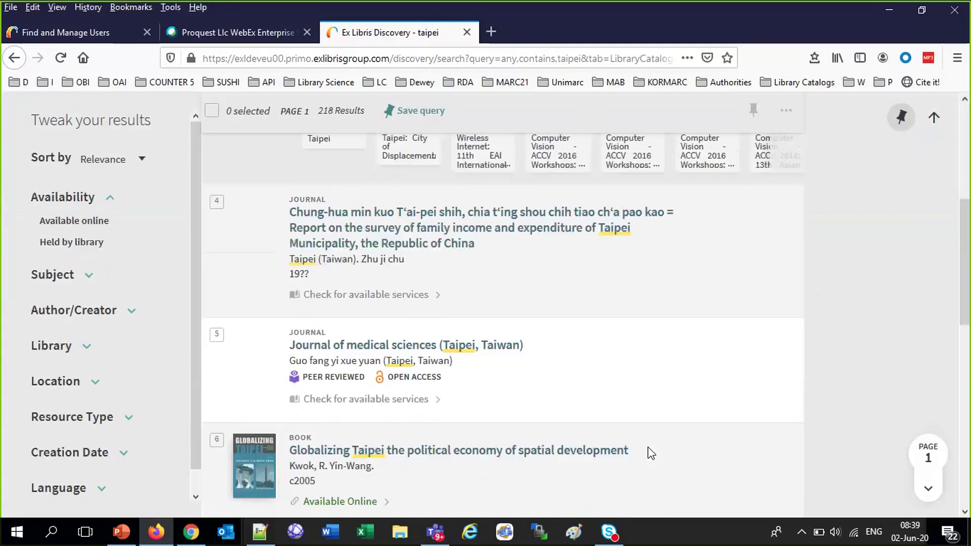
scroll(648, 447, "up", 7)
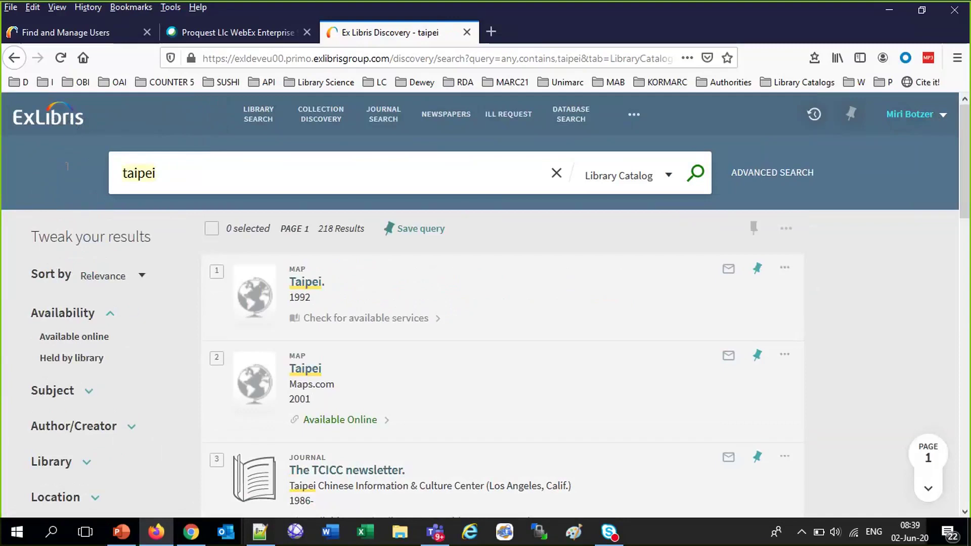
key("BackSpace")
key("BackSpace")
key("BackSpace")
key("BackSpace")
type("w")
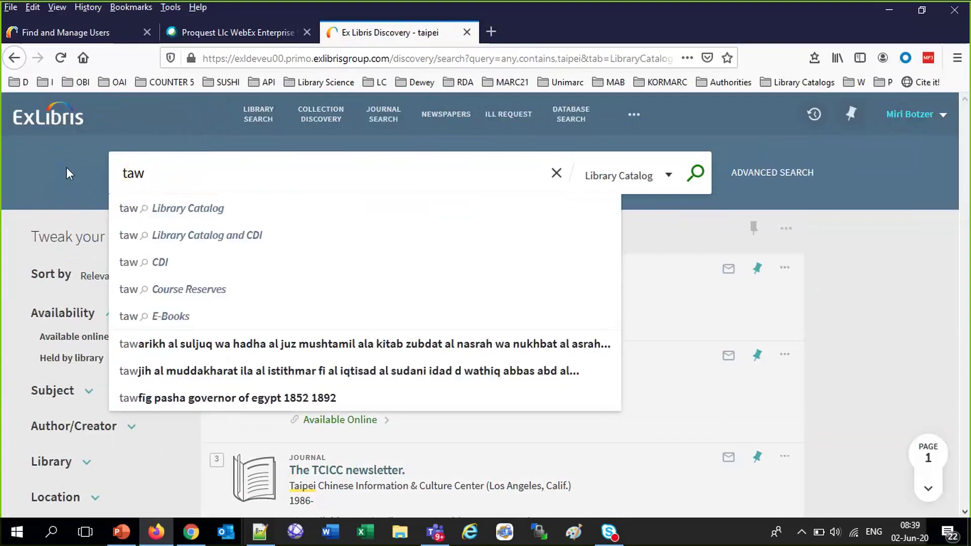
key("BackSpace")
type("iwan a")
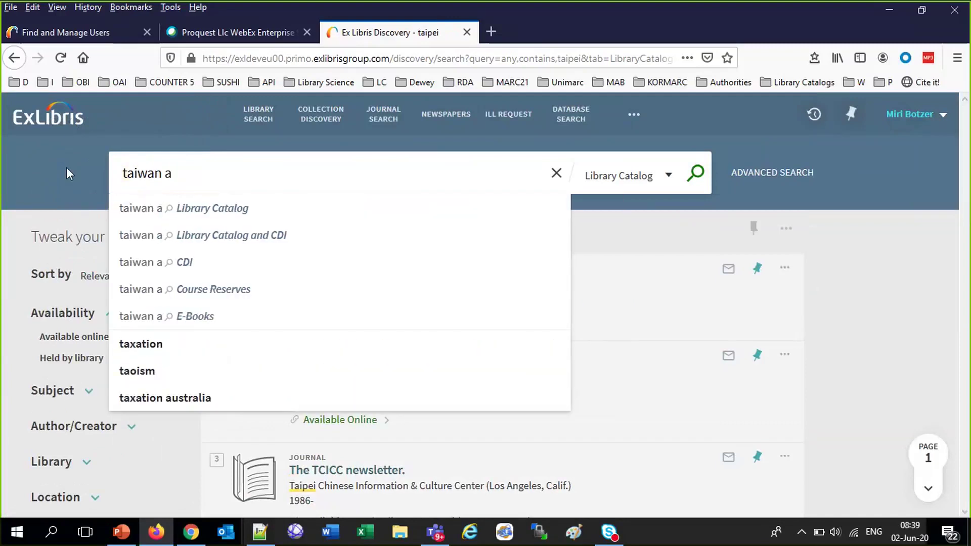
type("zra")
key("Return")
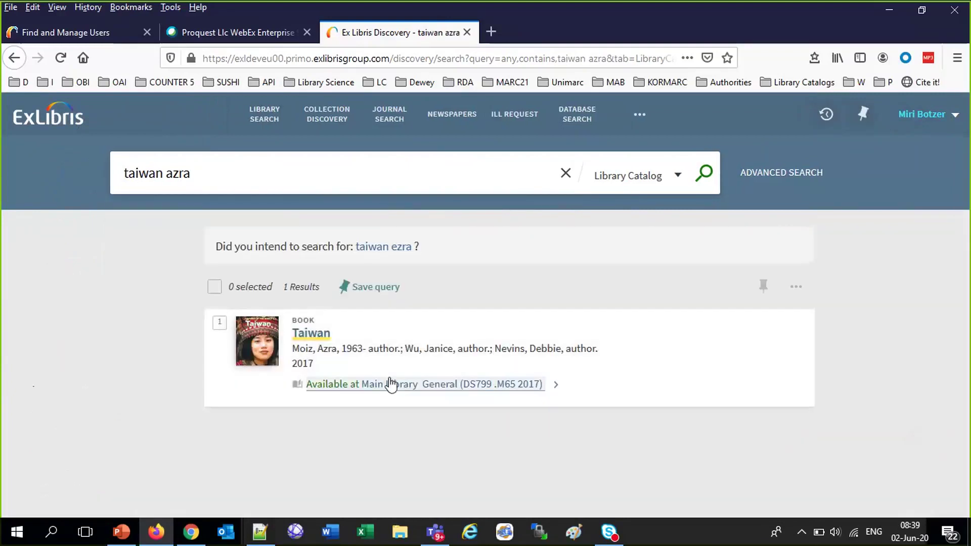
Start a digitization request on the Taiwan book for chapter 'Top forty Taipei Librarians' with the suggested author
left_click(390, 384)
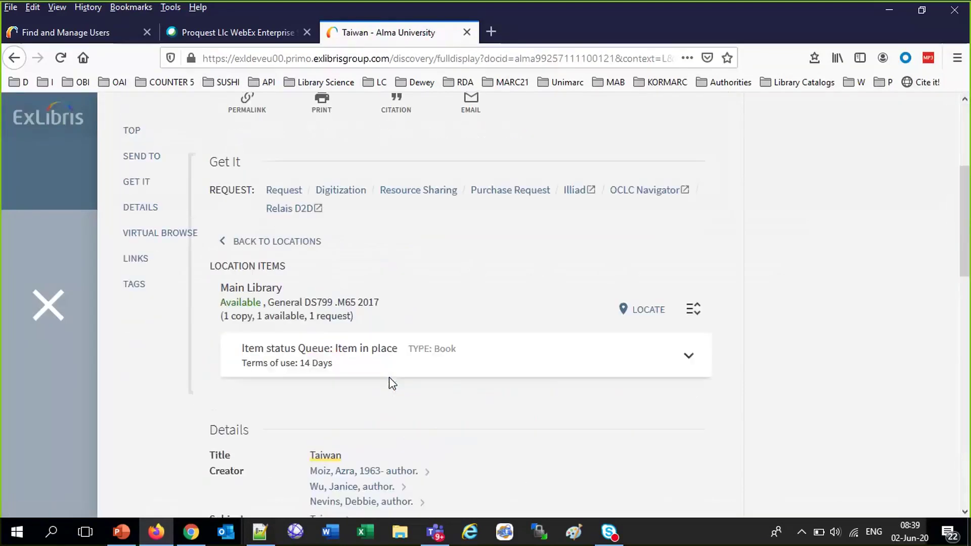
left_click(338, 197)
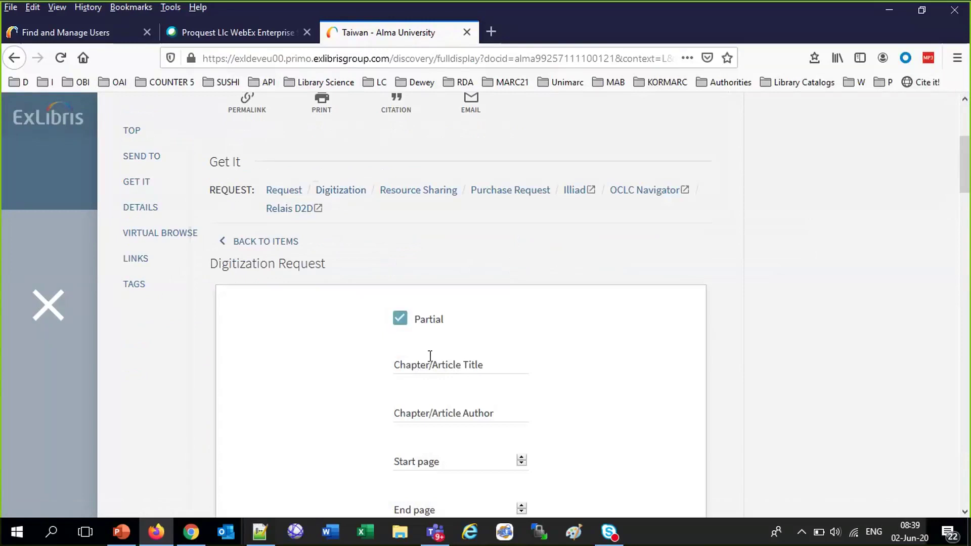
left_click(431, 361)
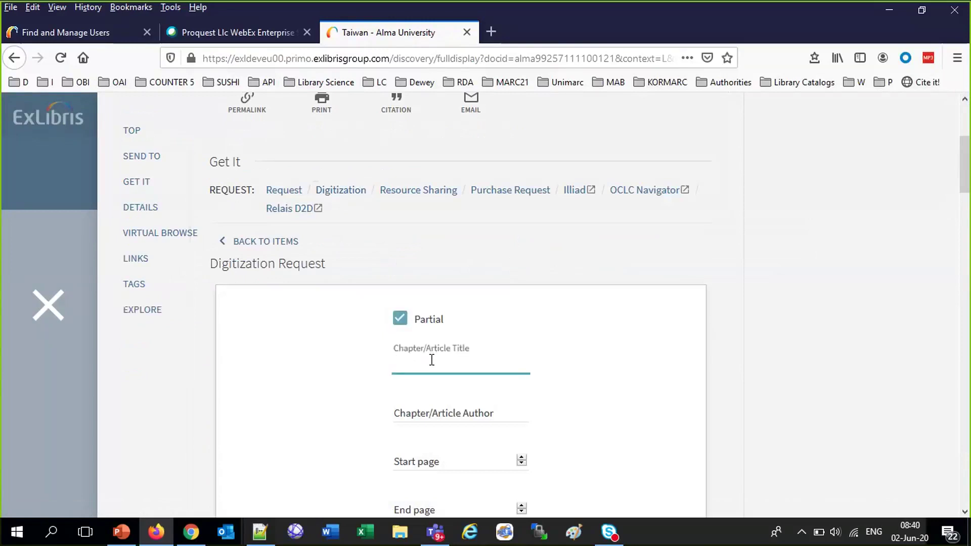
type("t")
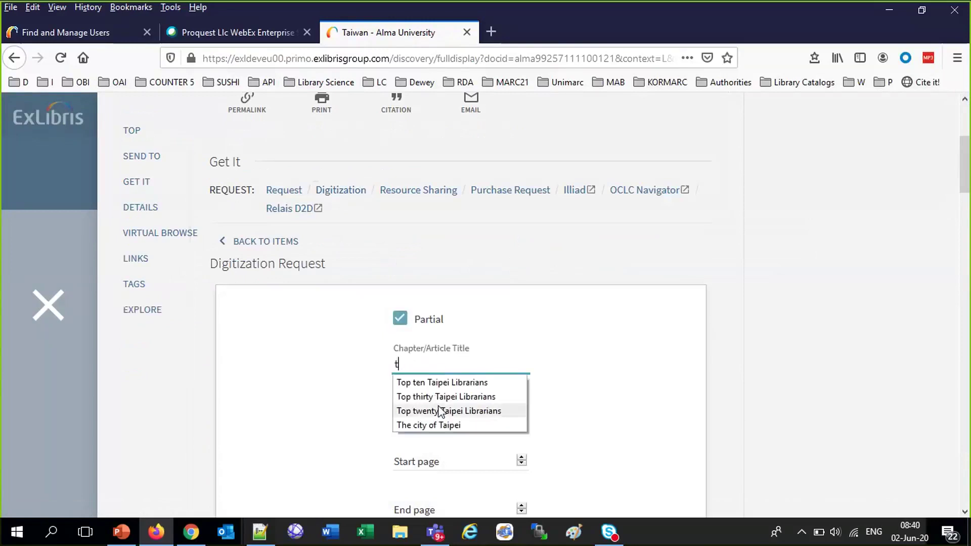
left_click(442, 396)
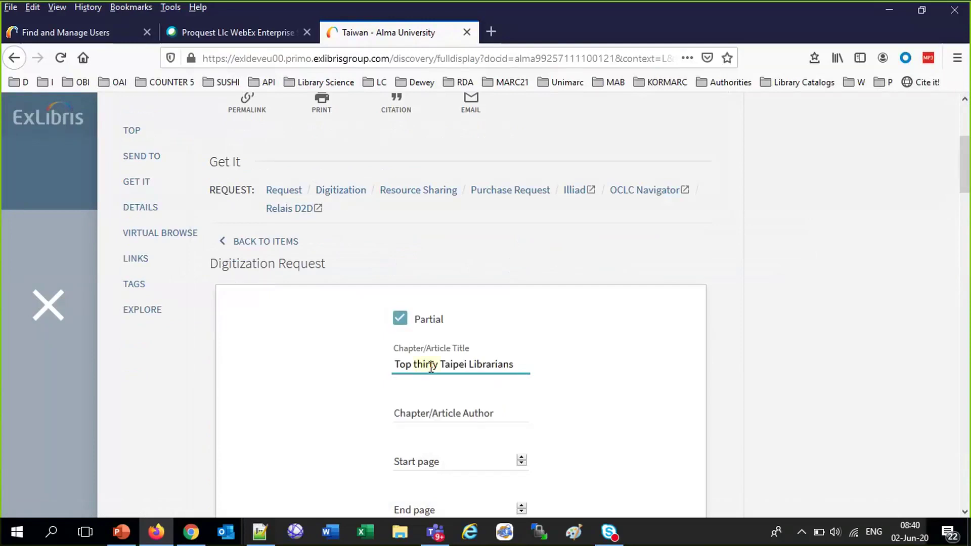
type("forty")
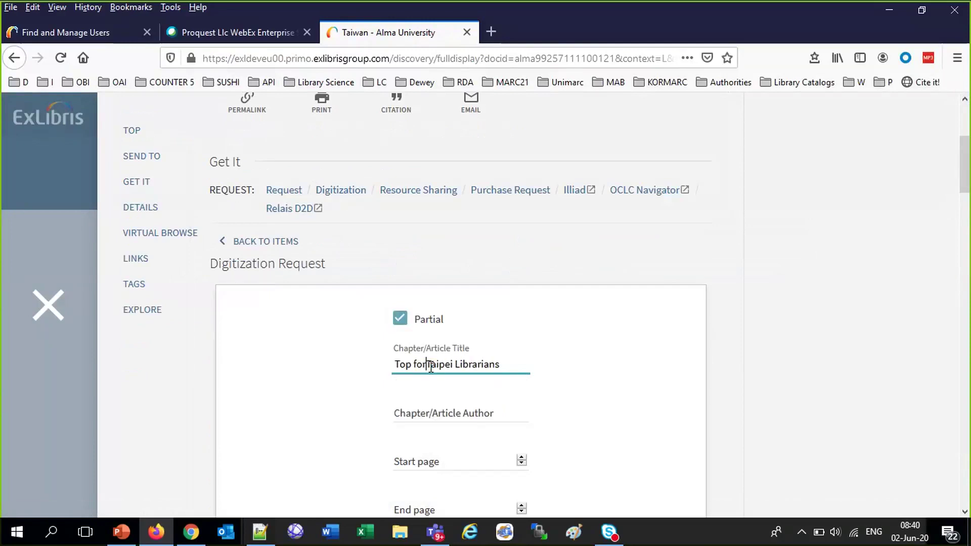
left_click(434, 409)
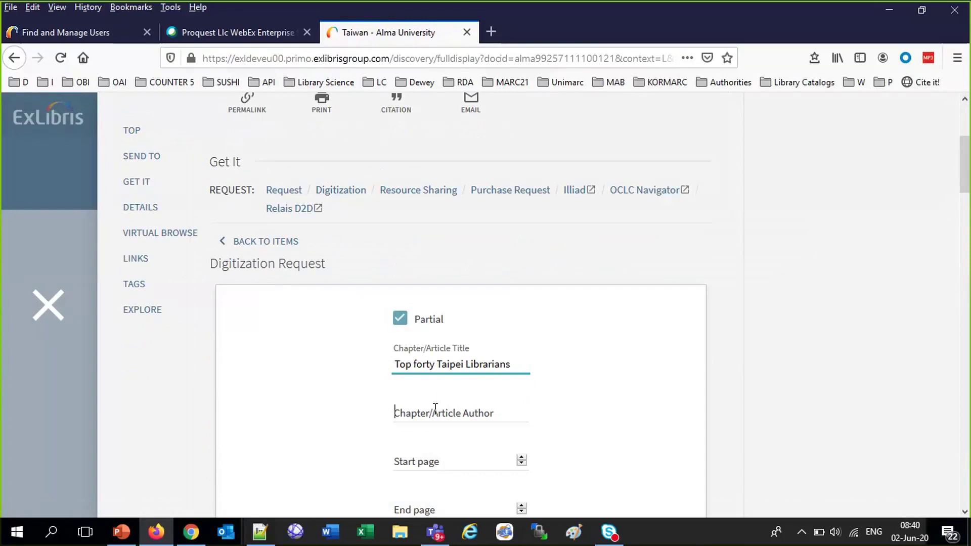
type("s")
left_click(435, 432)
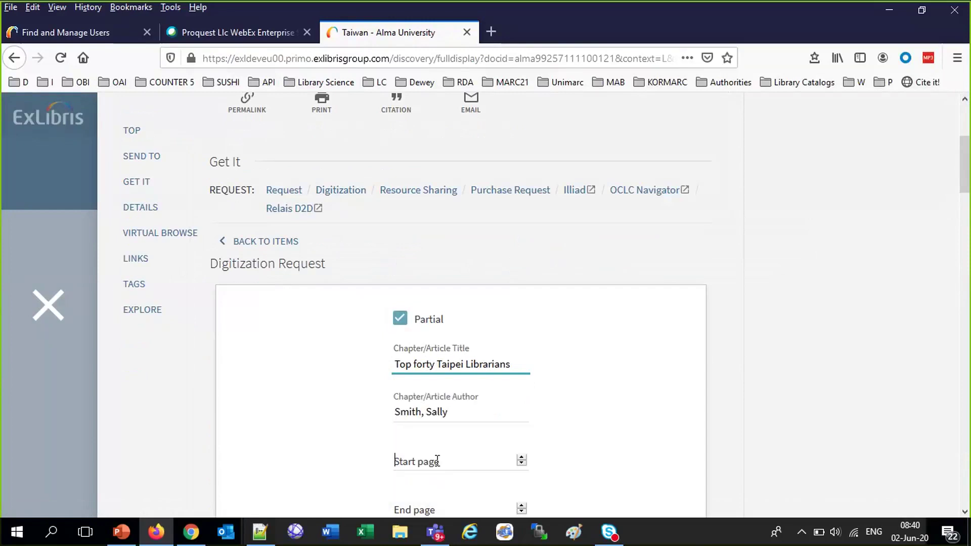
Enter pages 45 to 56, send the request and accept the copyright terms
type("45")
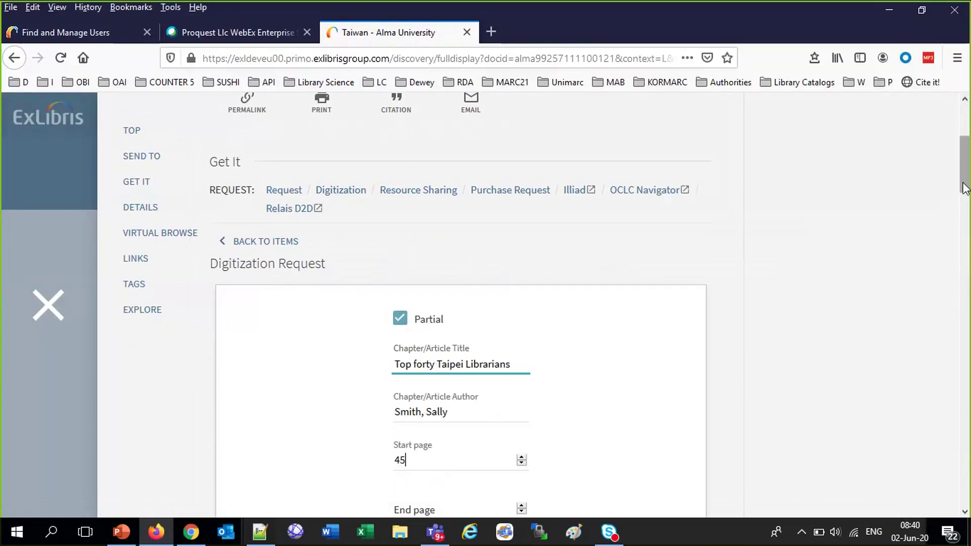
left_click_drag(966, 188, 967, 227)
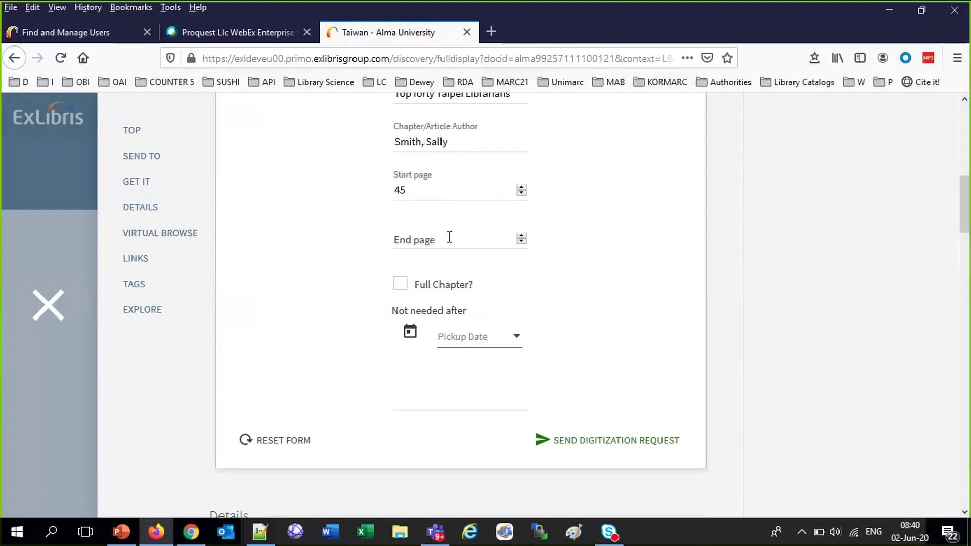
left_click(454, 237)
type("56")
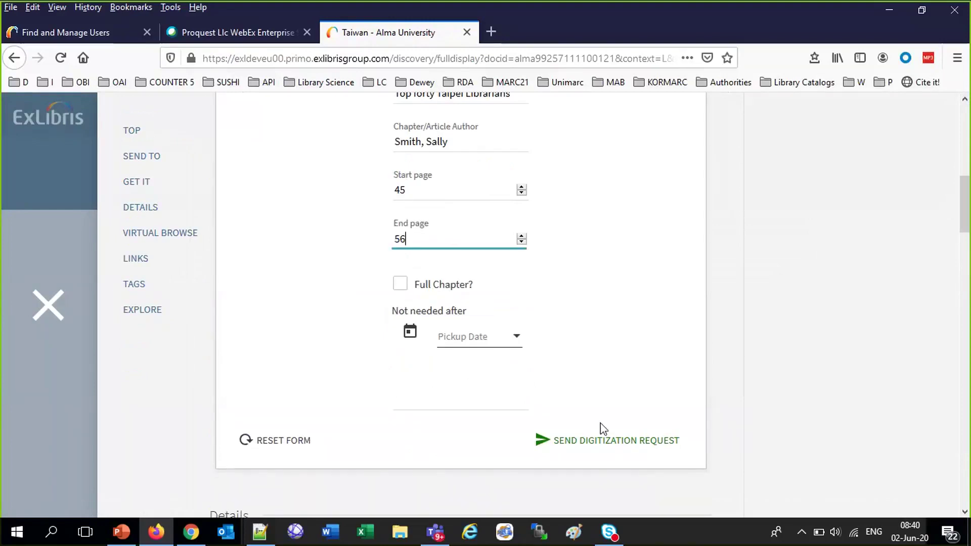
left_click(404, 291)
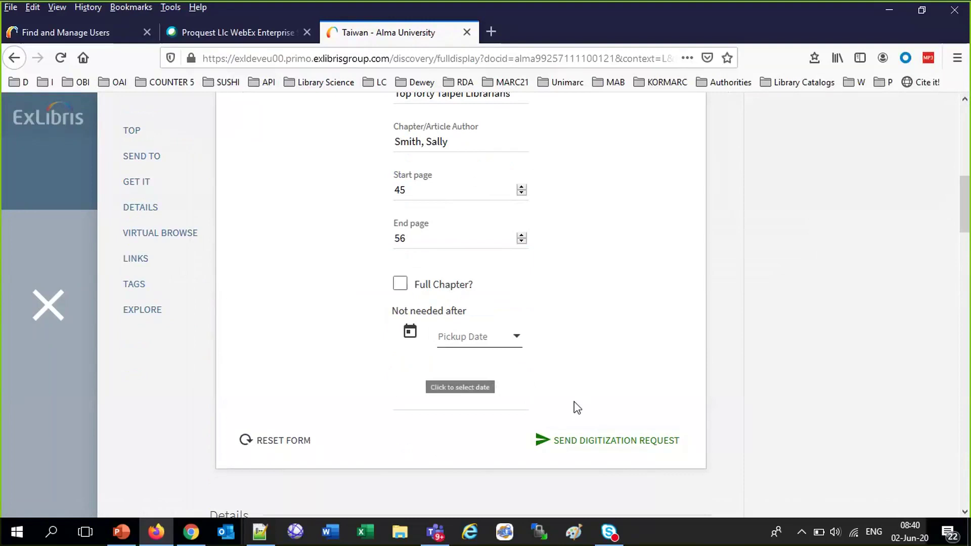
left_click(612, 446)
left_click(646, 442)
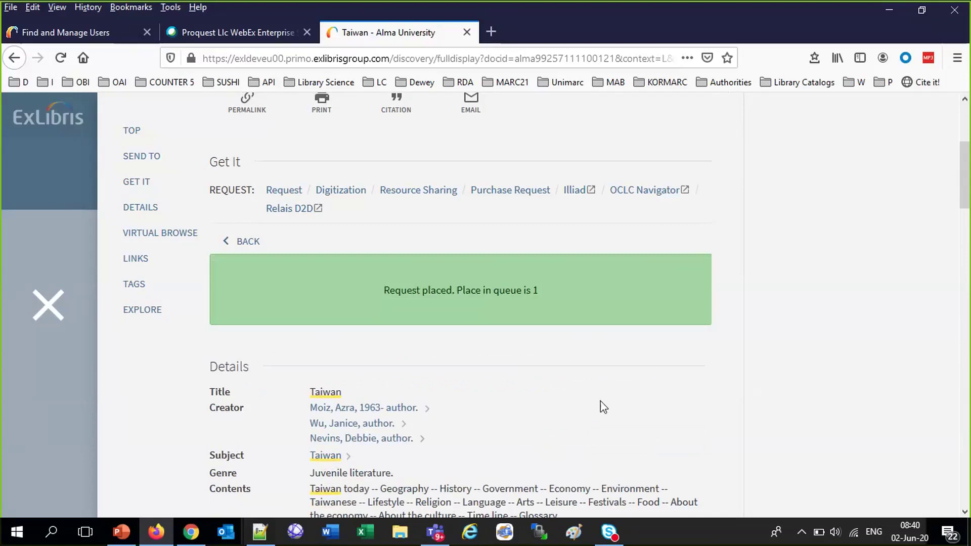
left_click(124, 33)
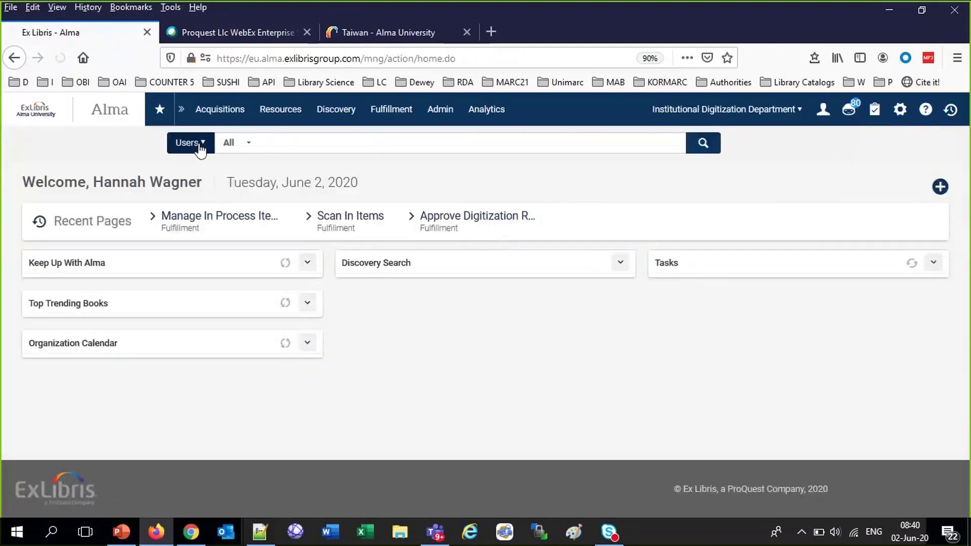
Search physical items for 'taiwan azra', correcting the earlier misspelled 'taiwan azria' query
left_click(201, 145)
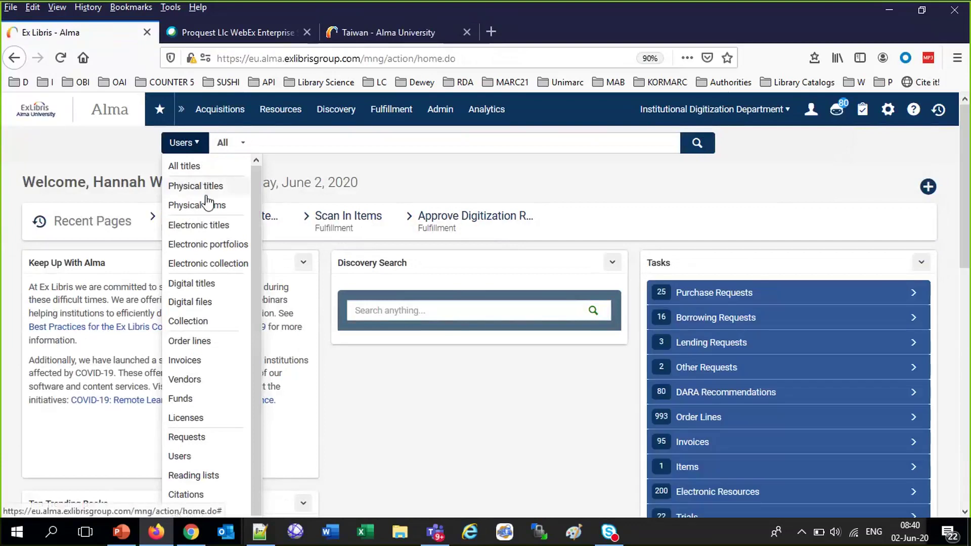
left_click(208, 206)
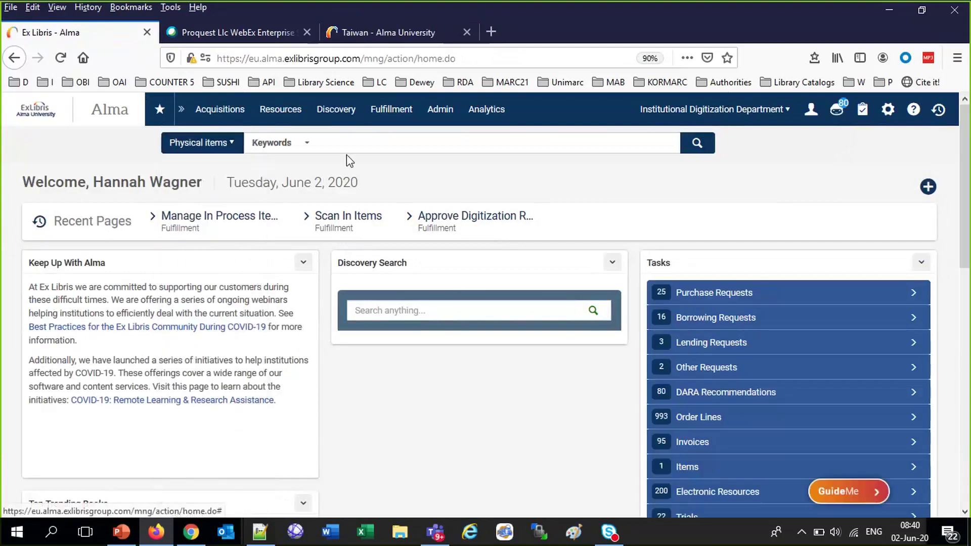
left_click(348, 146)
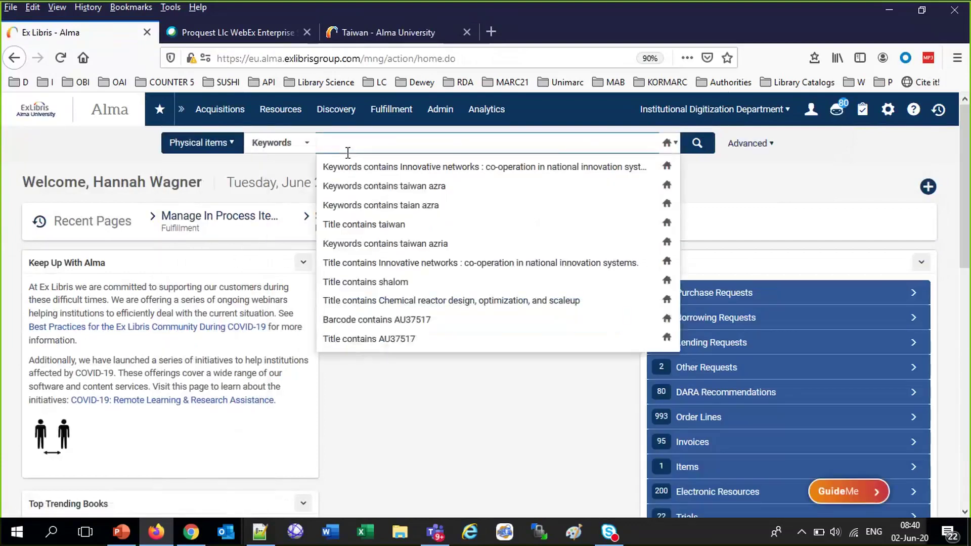
left_click(441, 244)
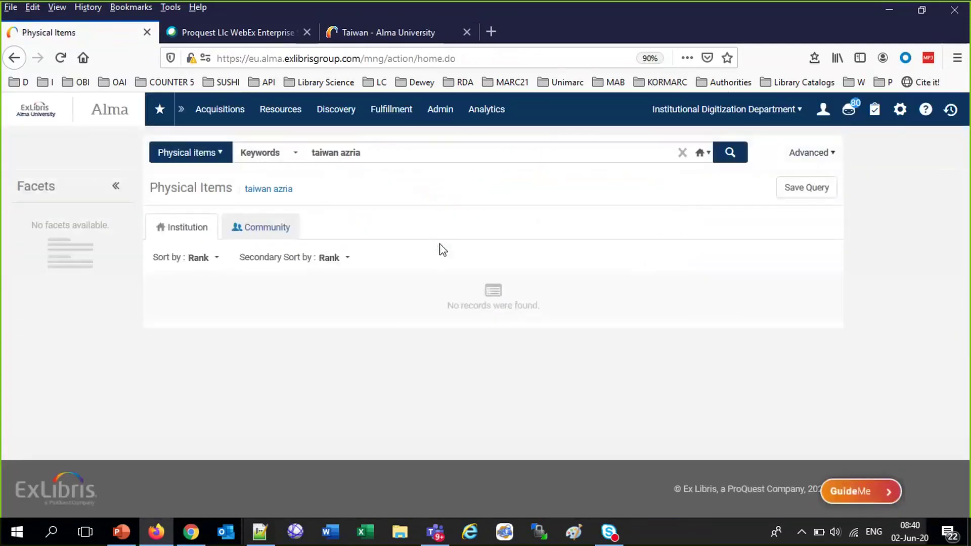
left_click(354, 153)
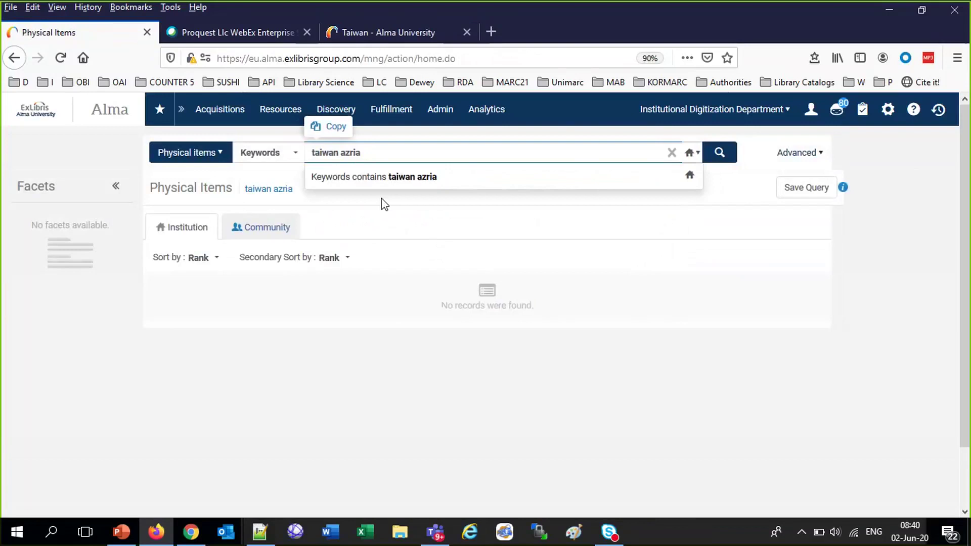
key("BackSpace")
key("Return")
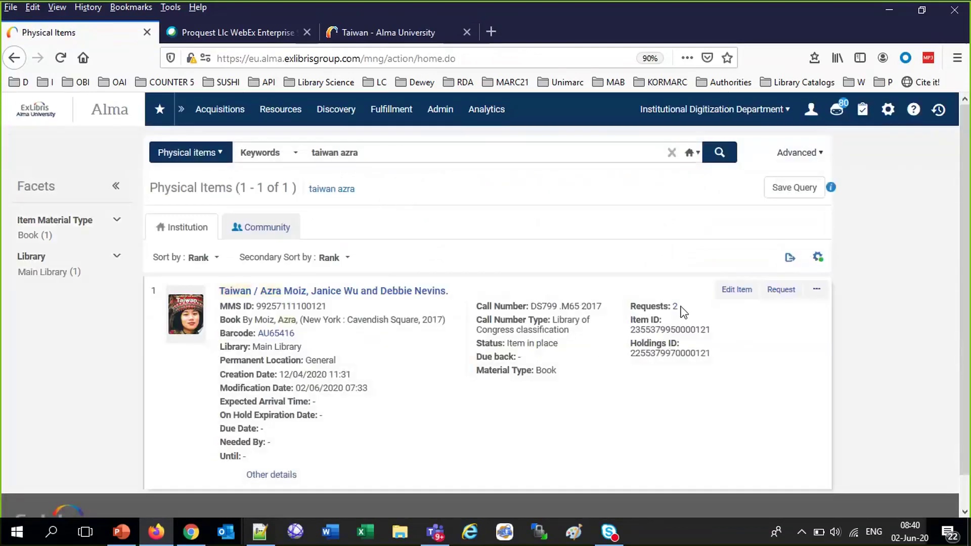
Open the Taiwan book's requests, which list two patron digitization requests
left_click(676, 306)
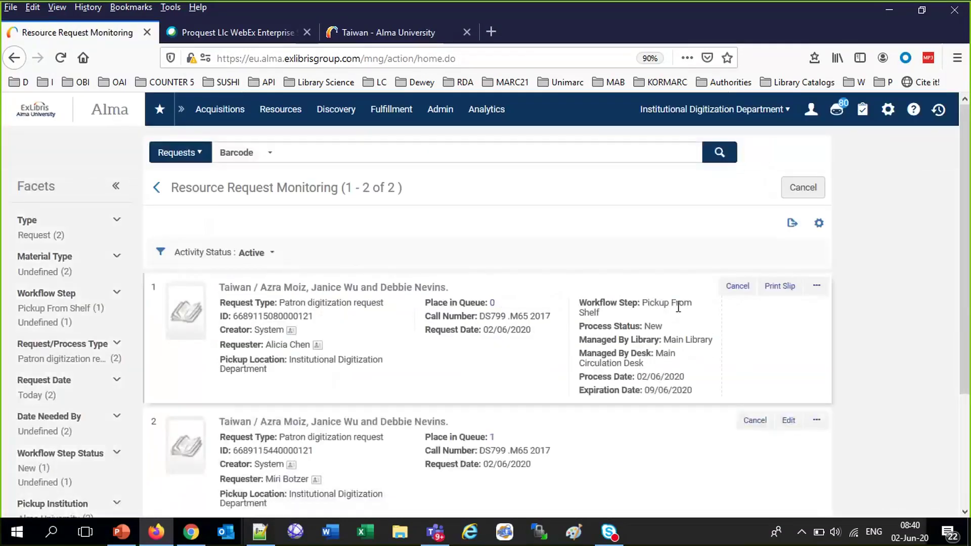
scroll(676, 295, "down", 3)
scroll(679, 291, "up", 1)
scroll(678, 291, "up", 2)
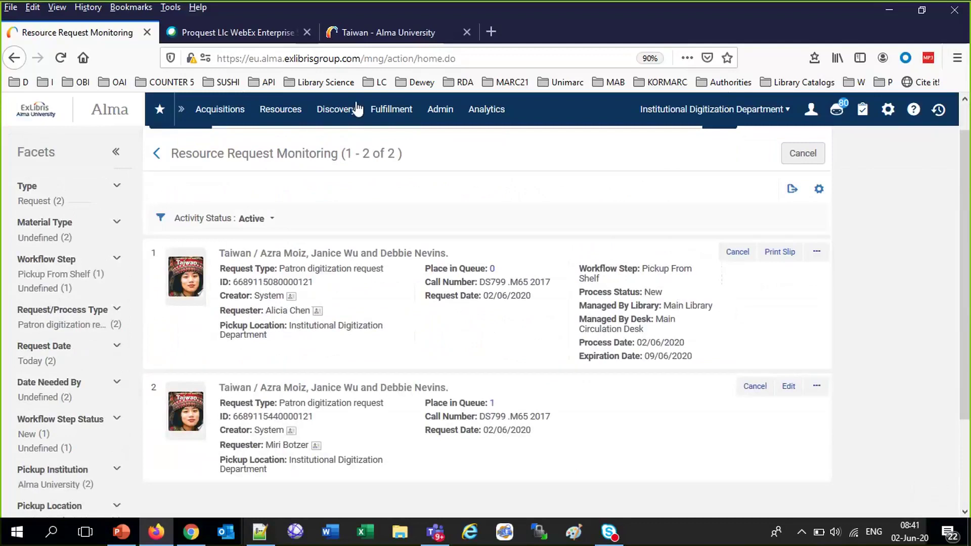
left_click(391, 109)
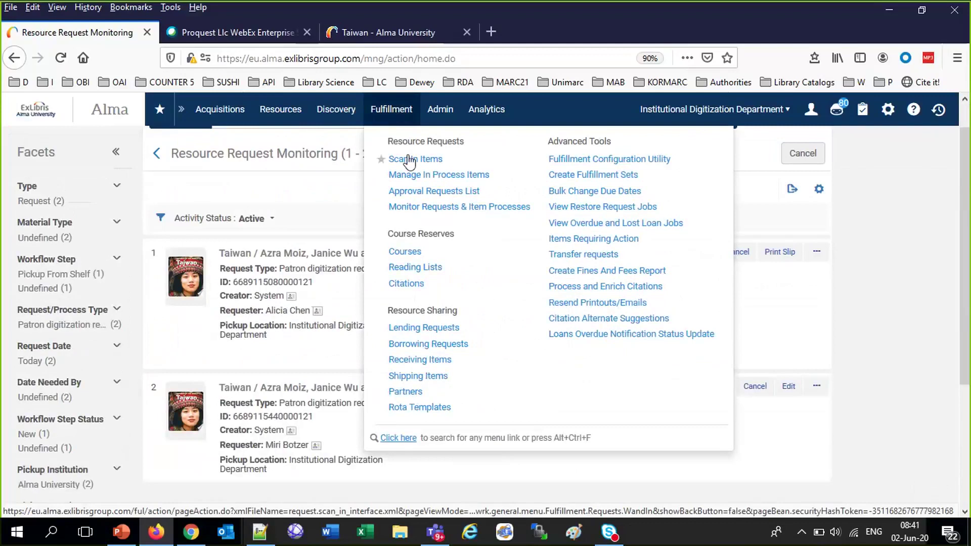
Set the current location to Main Library - Main Circulation Desk
left_click(717, 119)
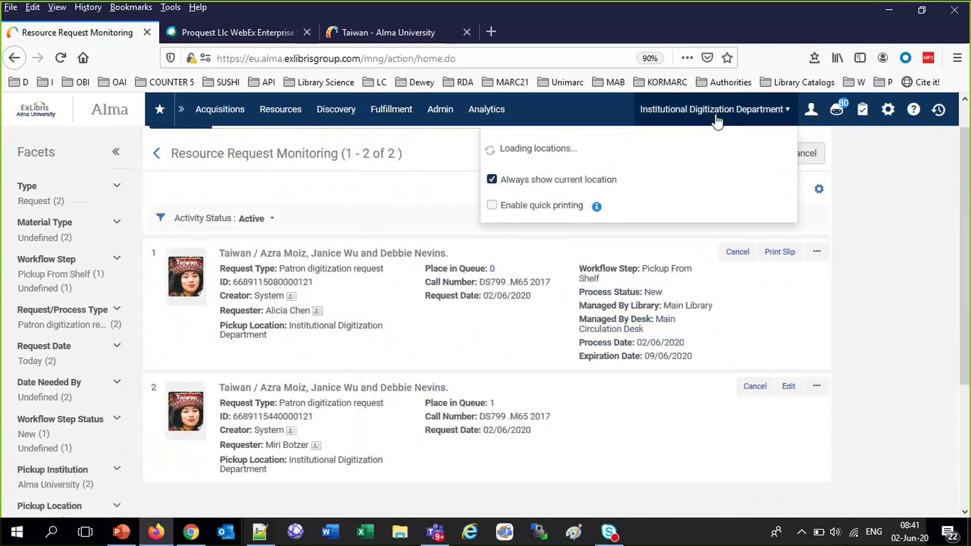
left_click(627, 141)
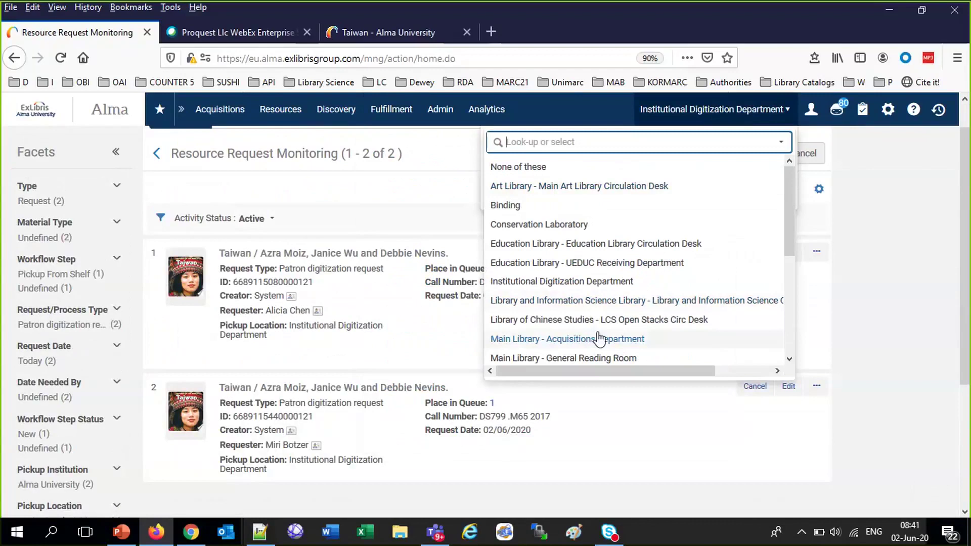
scroll(599, 339, "down", 3)
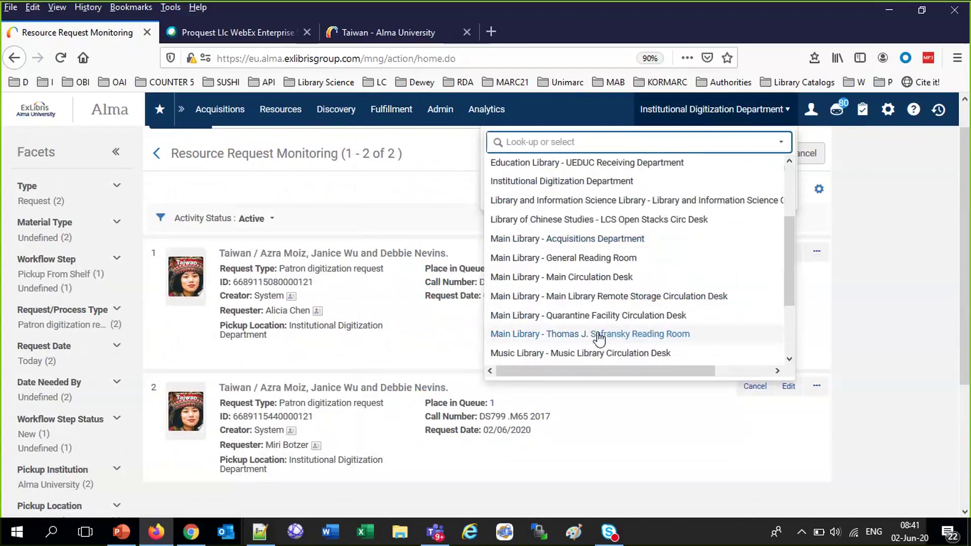
left_click(600, 278)
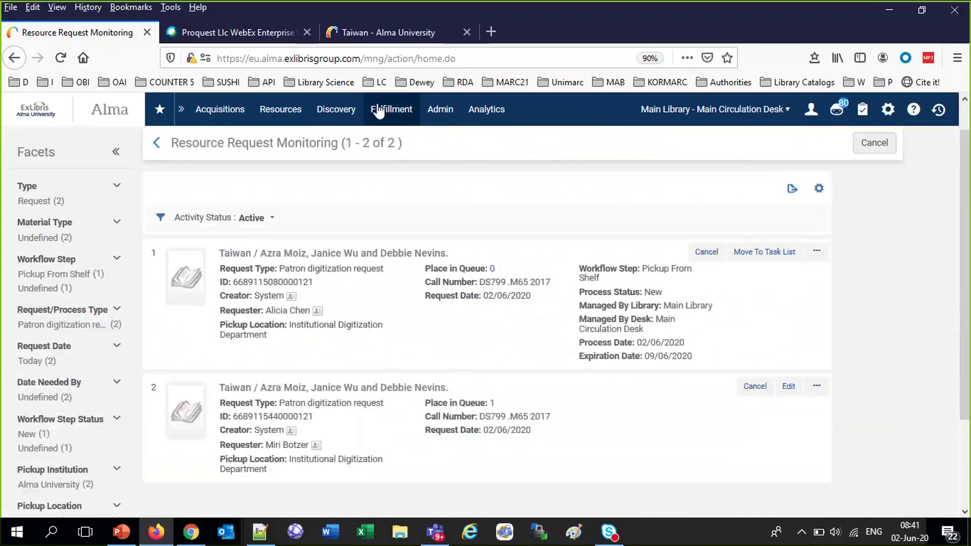
On Scan In Items, look up the Taiwan book with 'taiwan-azra' to fill its barcode
left_click(378, 112)
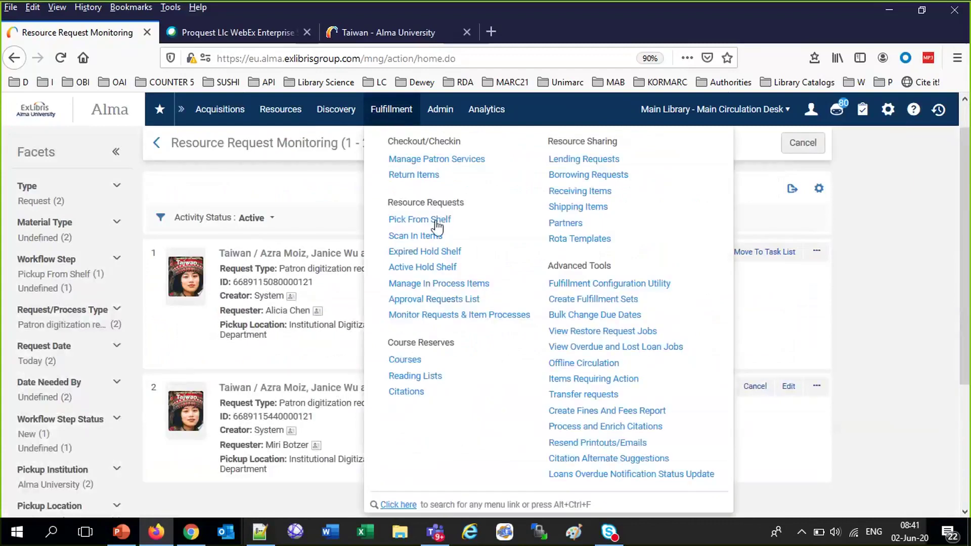
left_click(434, 236)
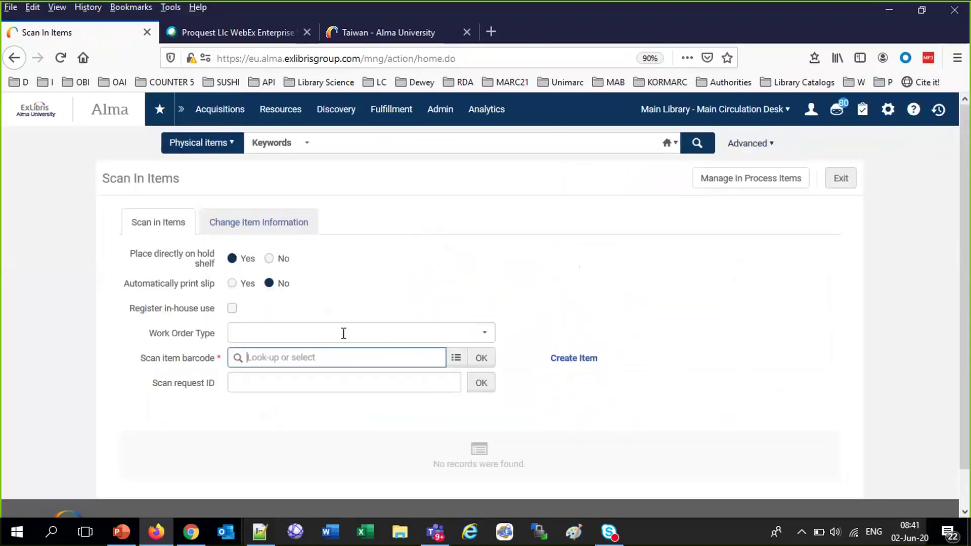
left_click(457, 359)
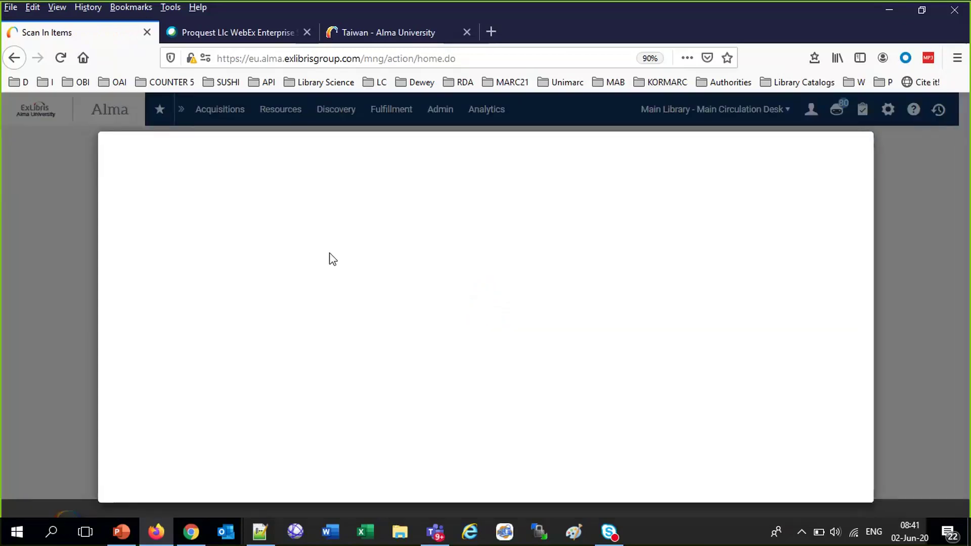
left_click(351, 205)
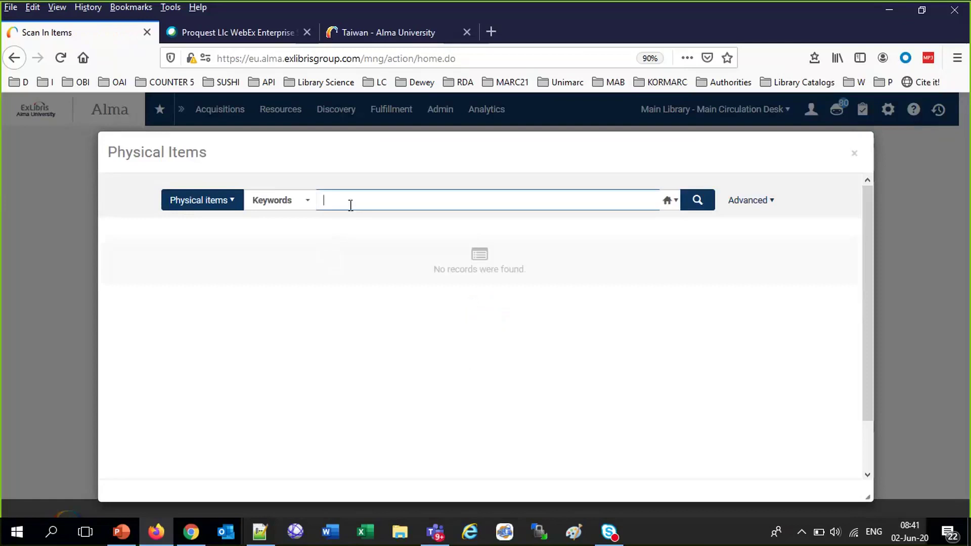
type("taiwan-azra")
left_click(697, 201)
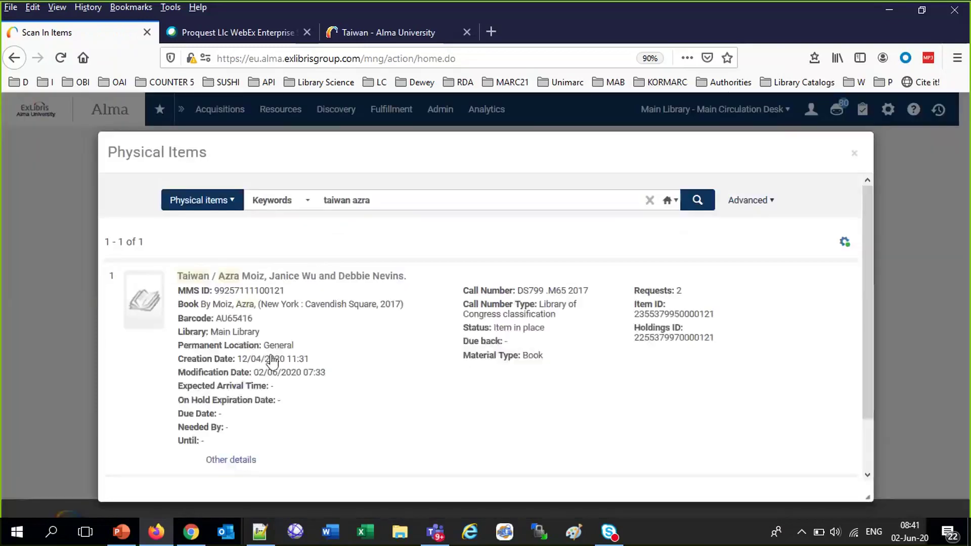
left_click(273, 360)
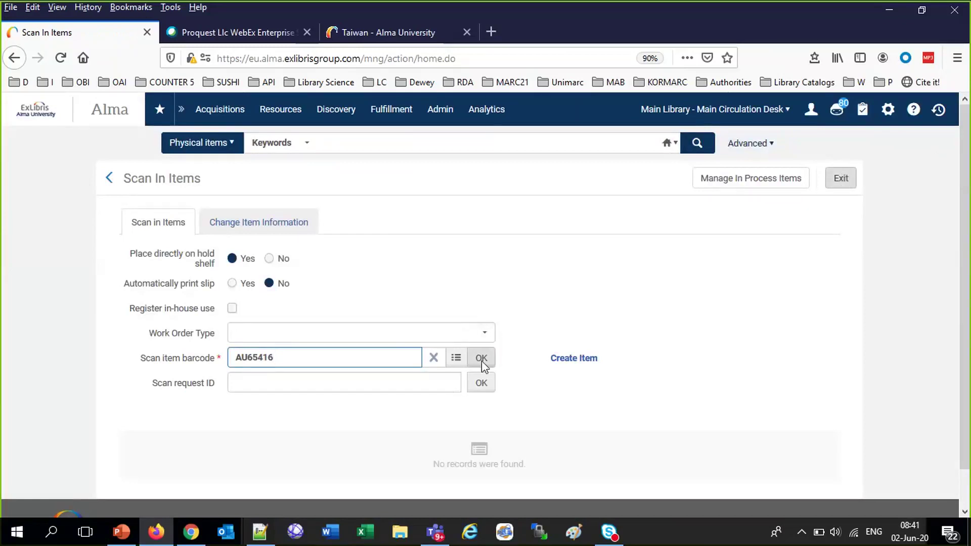
Scan in item AU65416 and copy its barcode from the scanned row
left_click(482, 359)
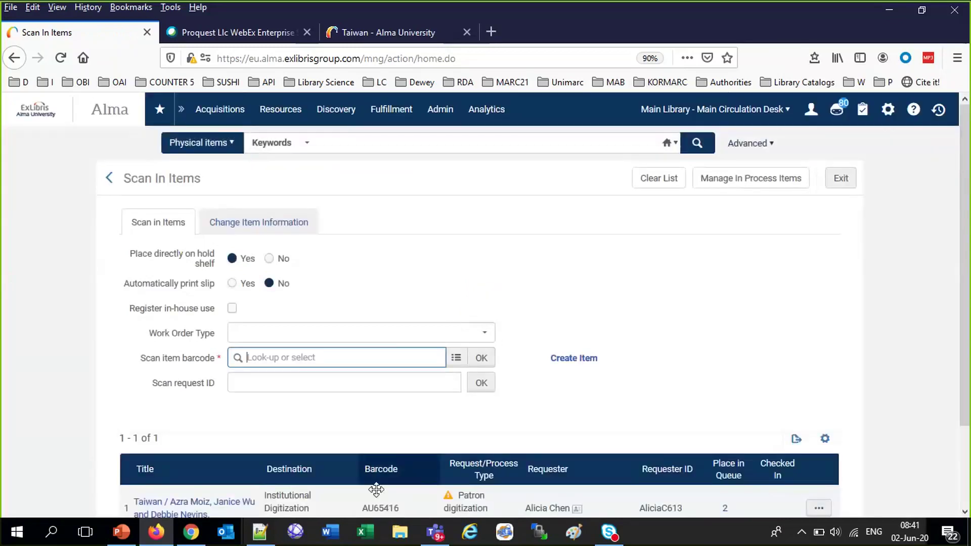
left_click(380, 504)
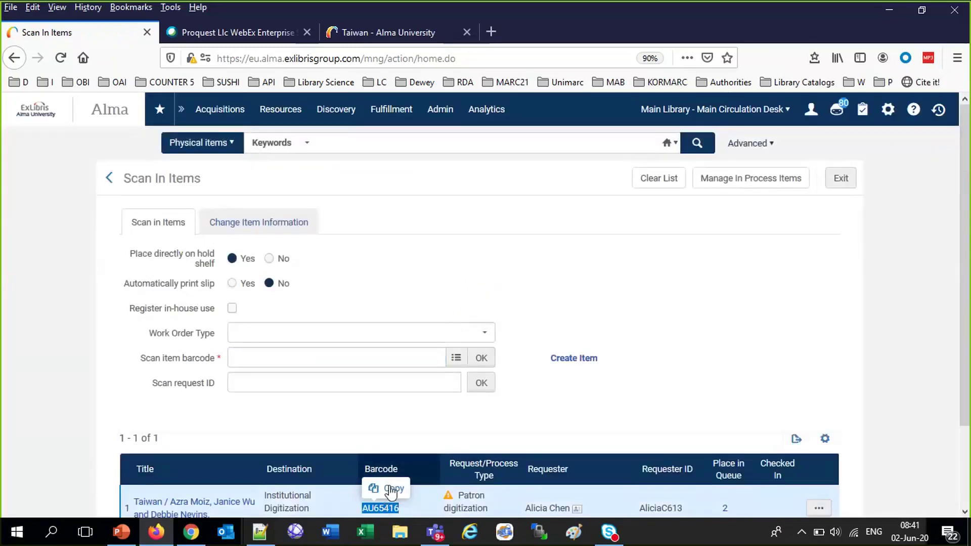
left_click(384, 488)
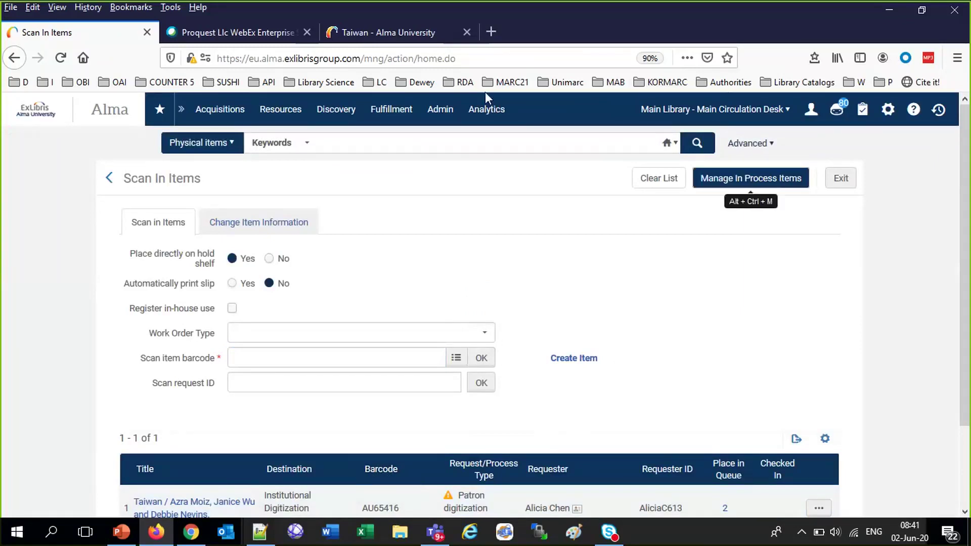
Change the current location to Institutional Digitization Department
left_click(478, 110)
left_click(440, 109)
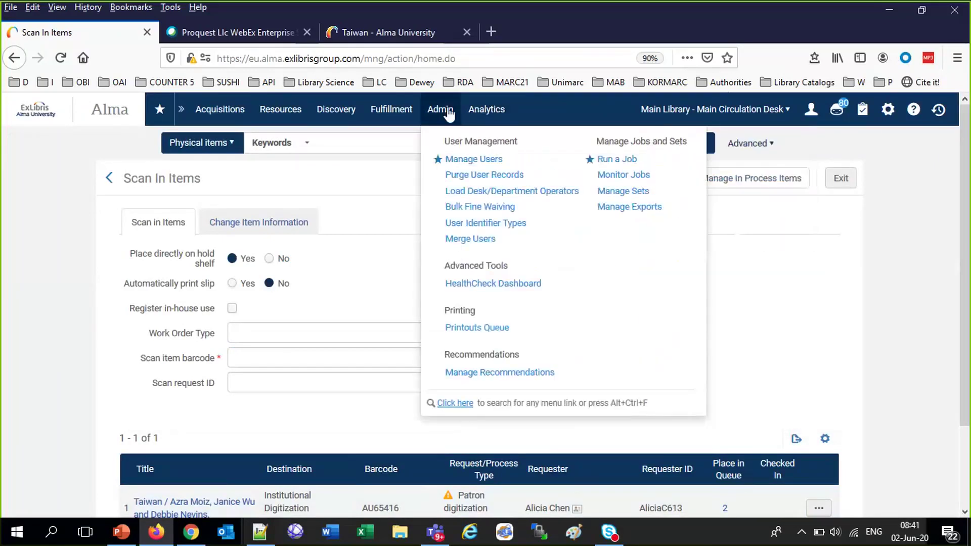
left_click(683, 109)
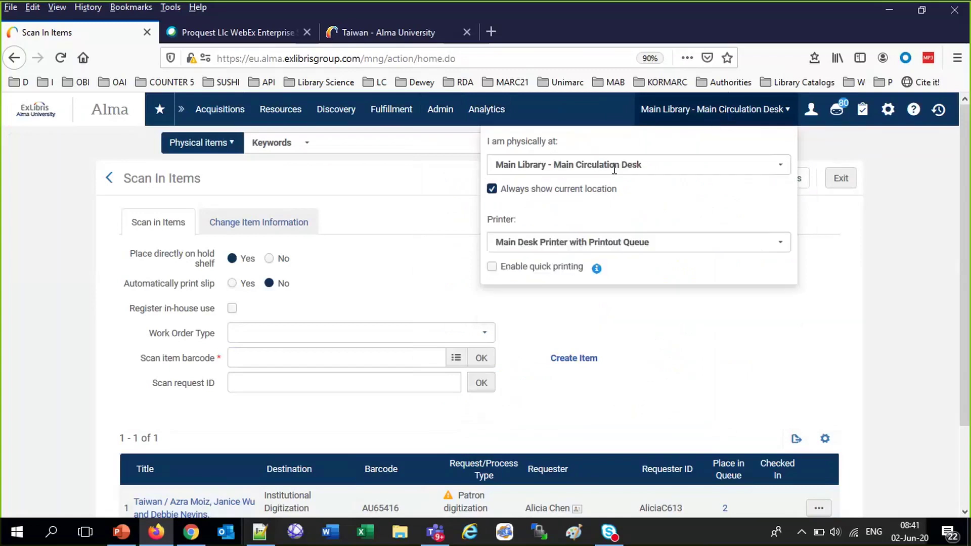
left_click(615, 167)
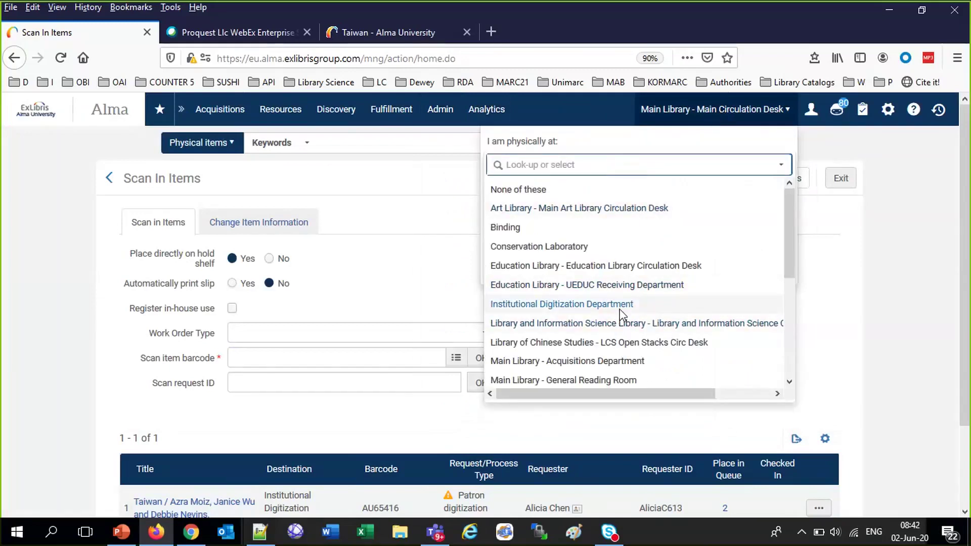
left_click(621, 310)
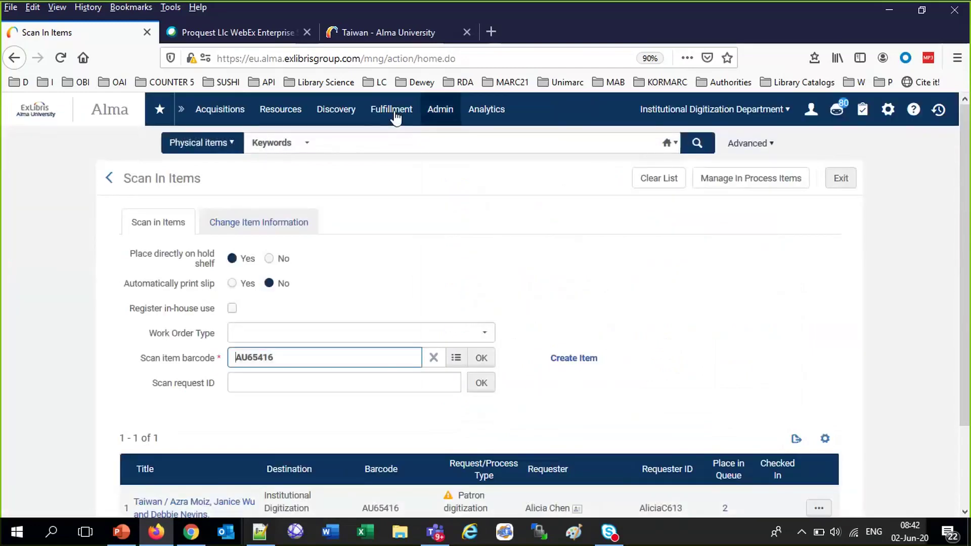
Check the Approval Requests List, then open an empty Scan In Items page
left_click(395, 113)
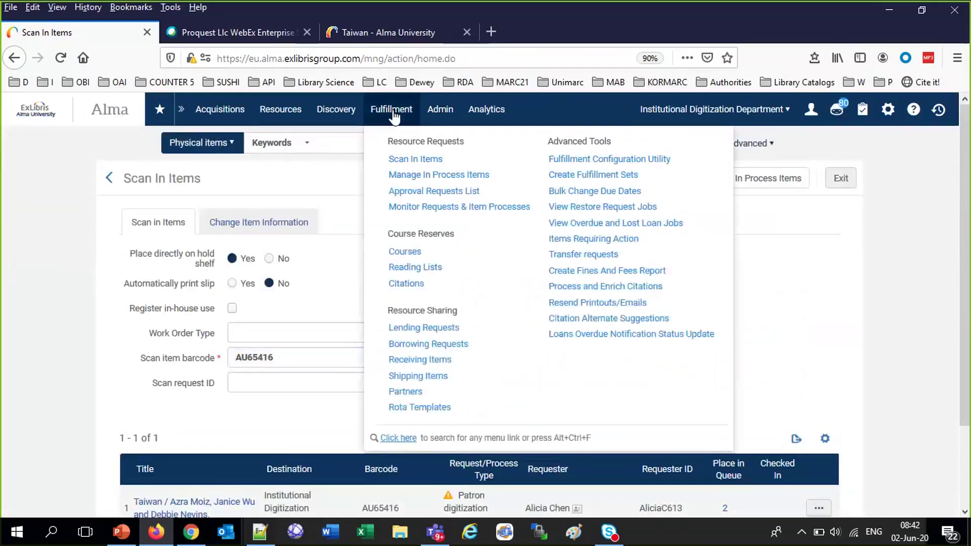
left_click(414, 195)
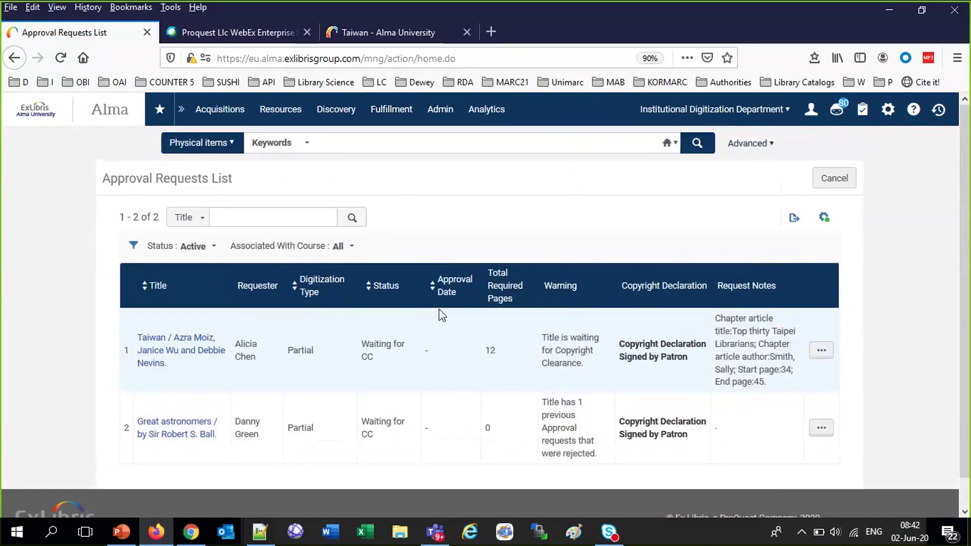
left_click(410, 113)
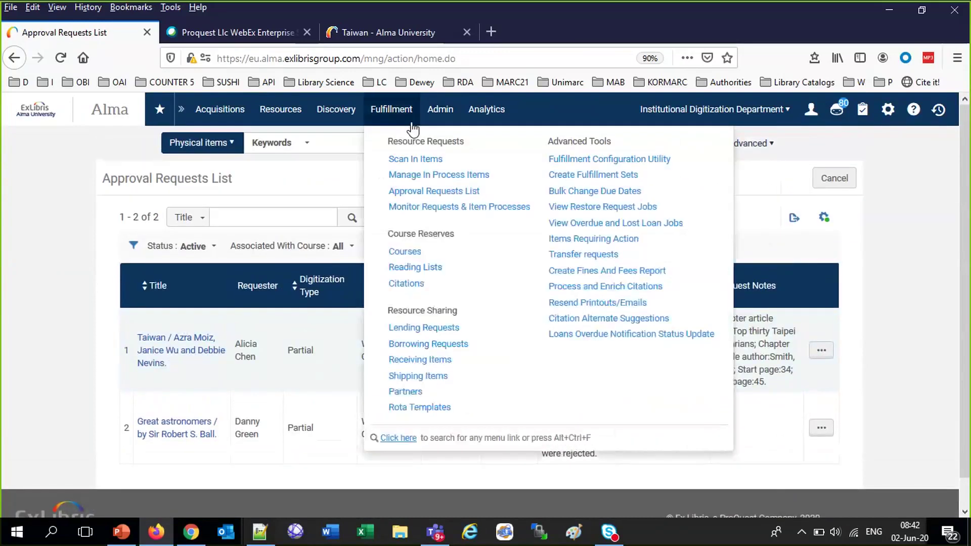
left_click(428, 160)
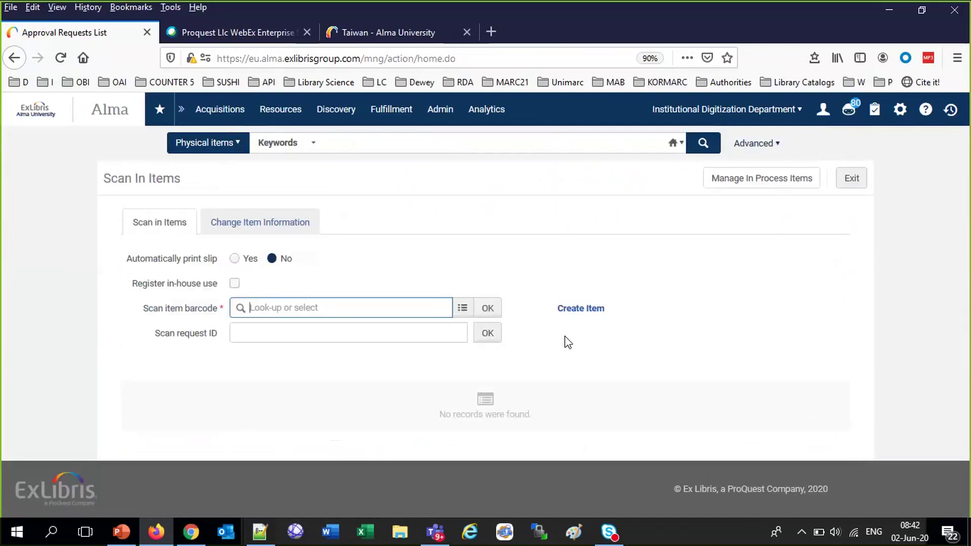
Scan in barcode AU65416 at Digitization and open the Taiwan item's request queue
type("AU65416")
left_click(489, 308)
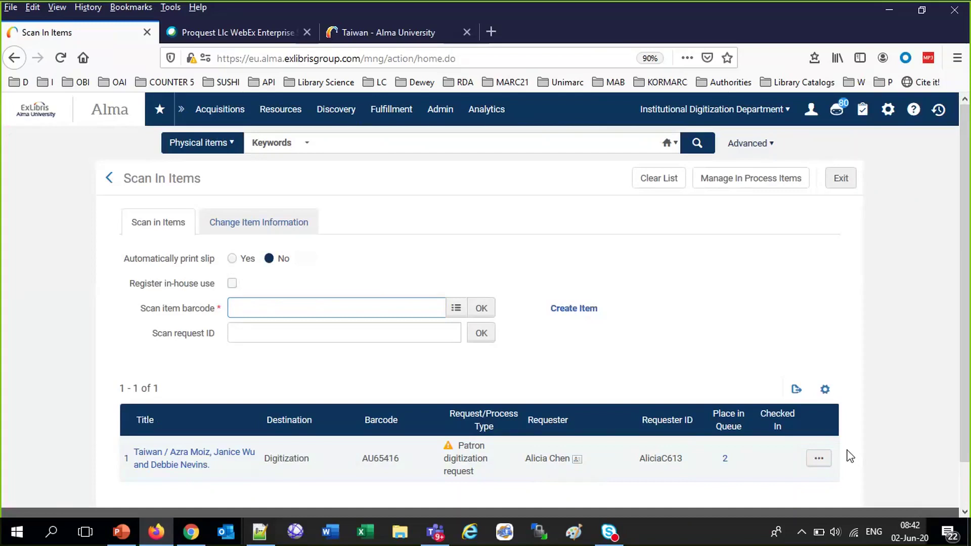
scroll(803, 435, "down", 1)
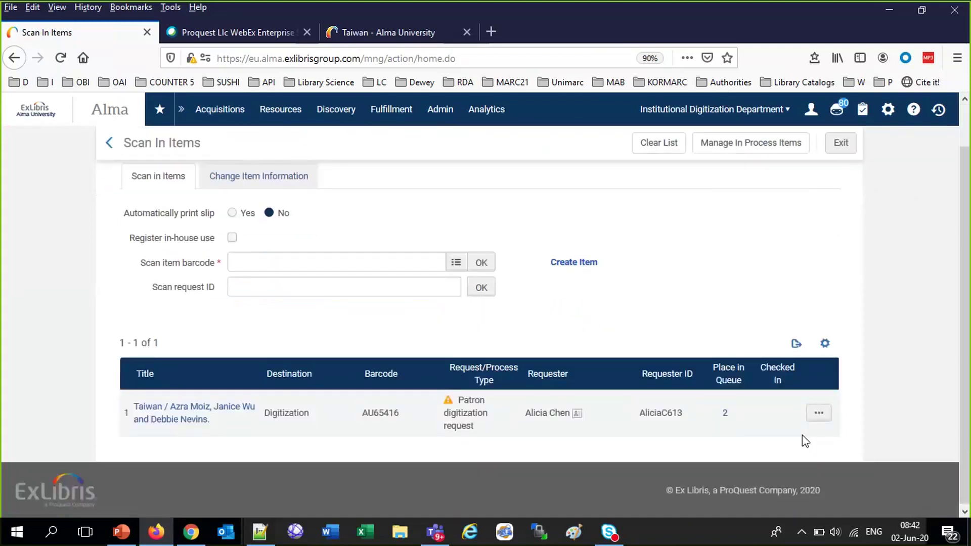
left_click(727, 415)
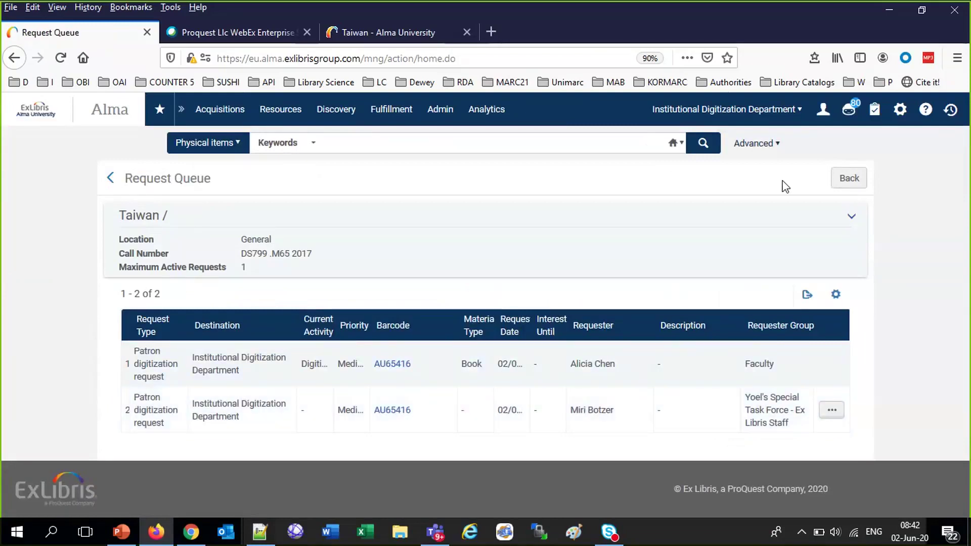
Return to Scan In Items, review the scanned item's actions, and reopen its request queue
left_click(850, 180)
right_click(851, 180)
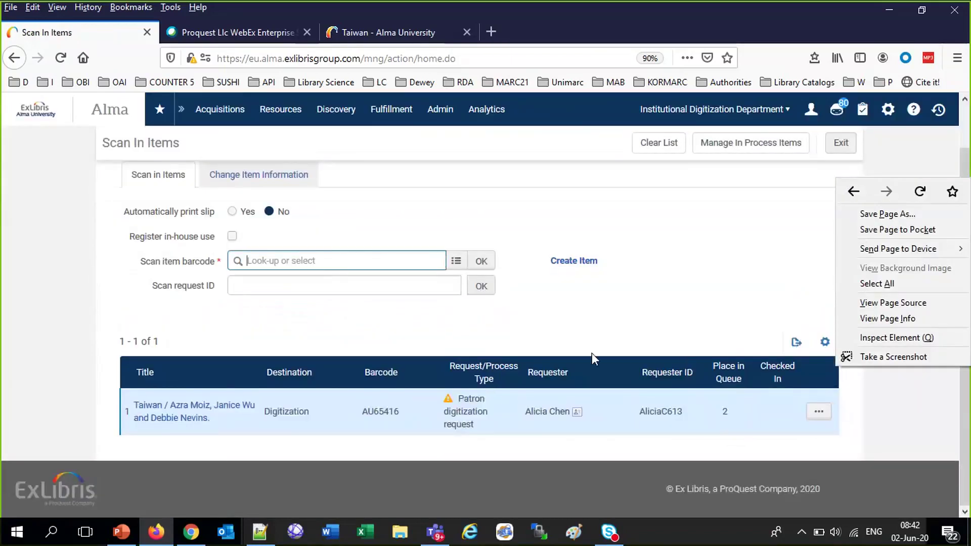
right_click(876, 428)
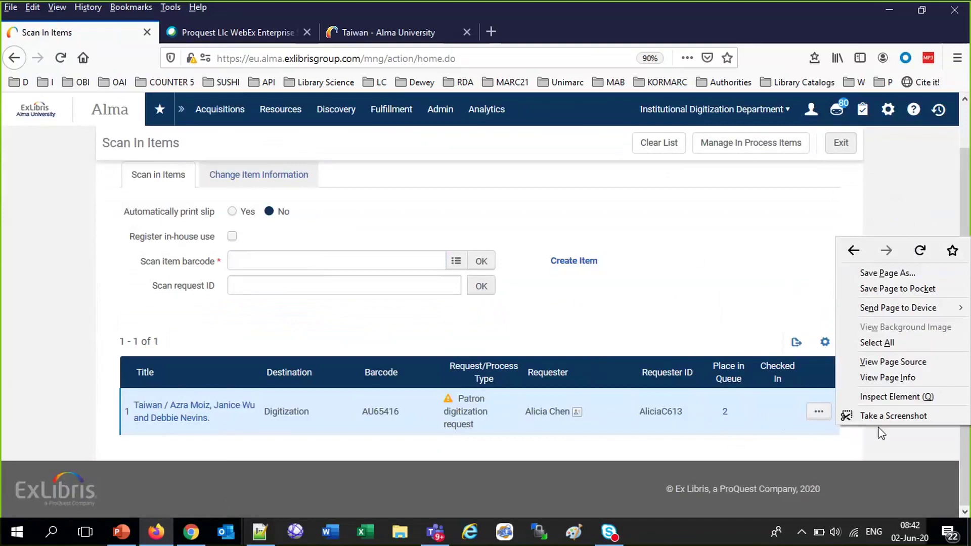
key("Escape")
right_click(782, 420)
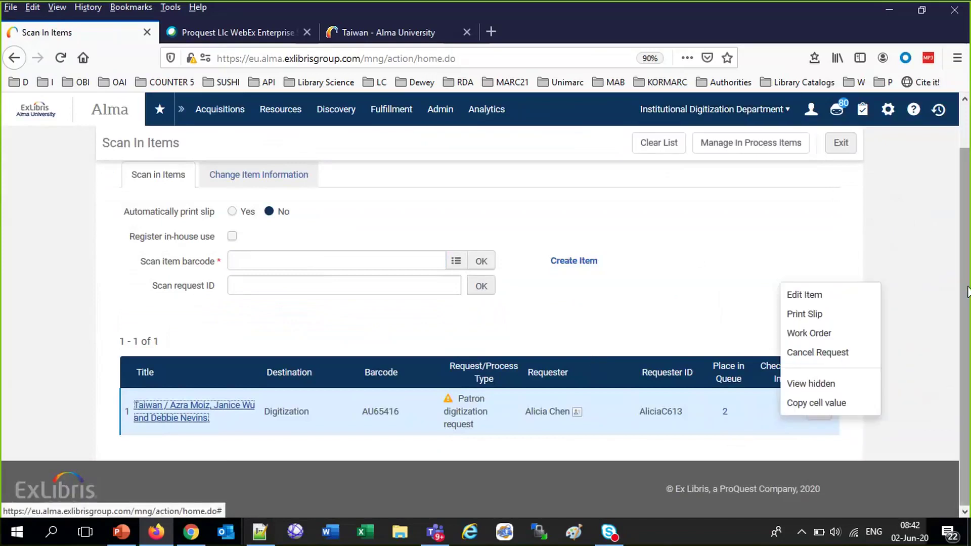
left_click(915, 292)
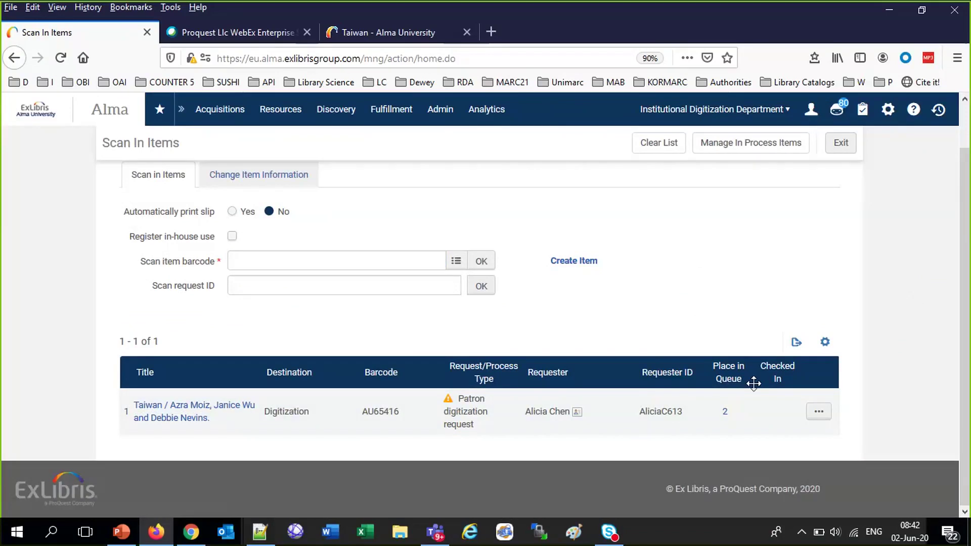
left_click(724, 411)
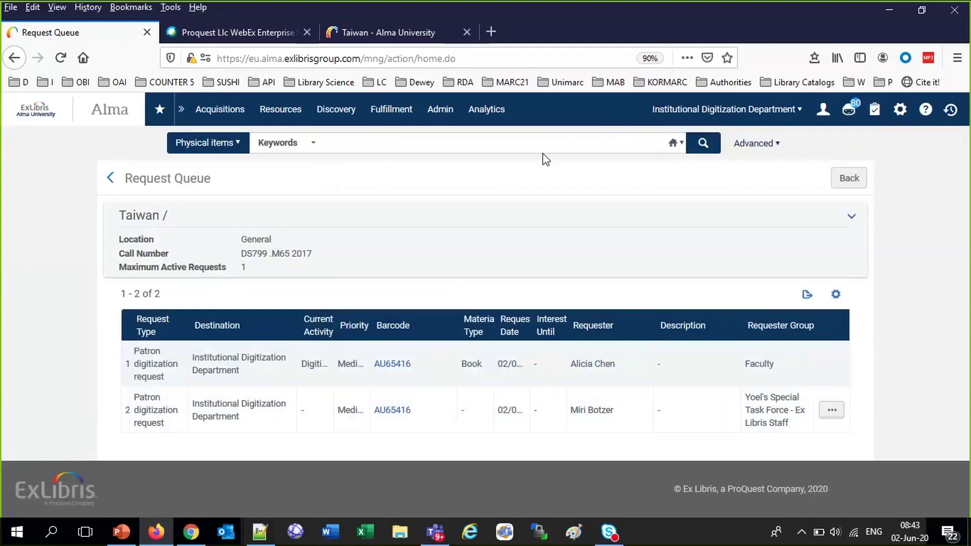
Approve the Taiwan digitization request in the Approval Requests List with reason Covered by License
left_click(390, 108)
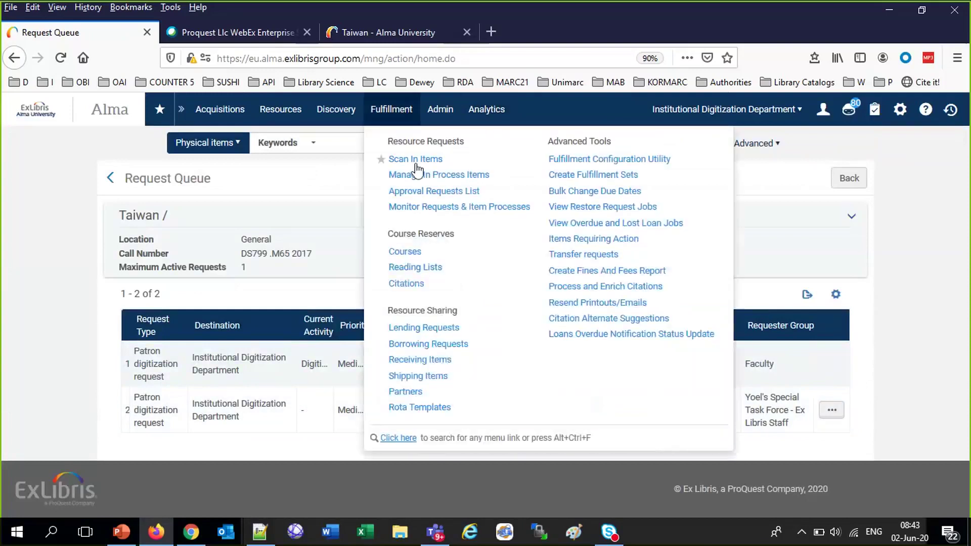
left_click(423, 193)
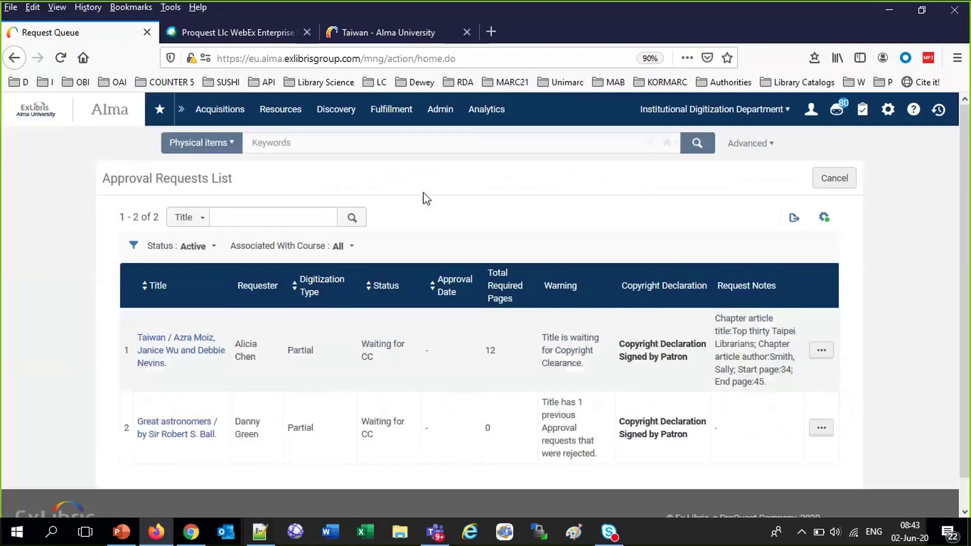
left_click(822, 350)
left_click(756, 394)
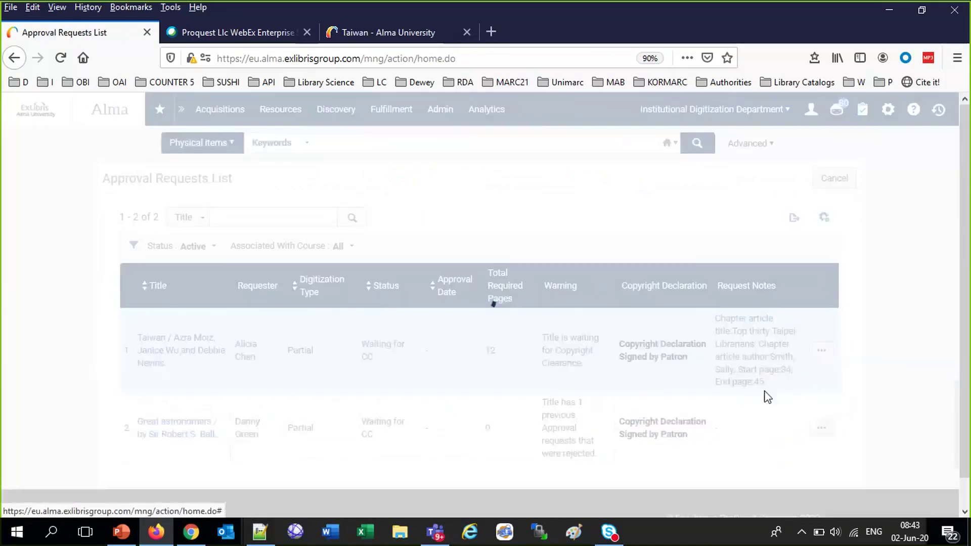
left_click(828, 183)
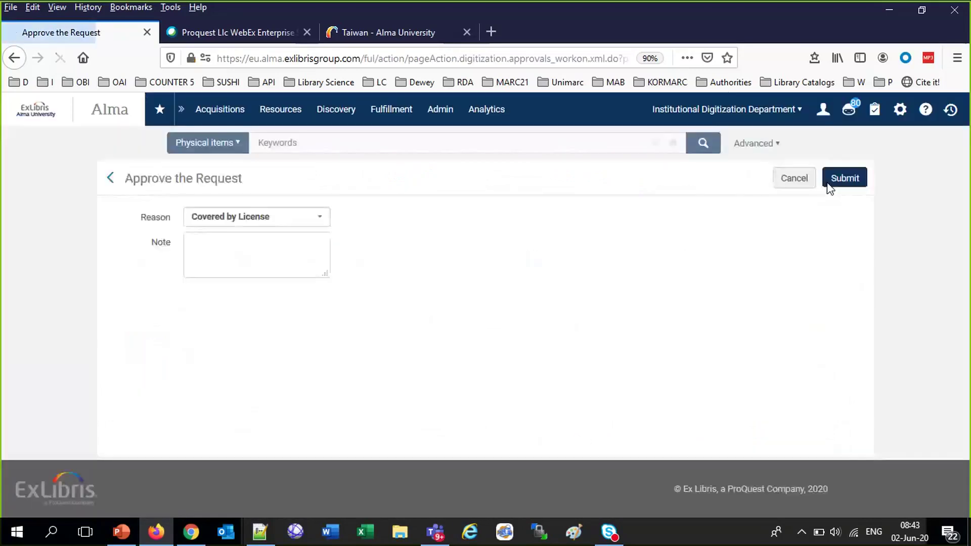
left_click(839, 186)
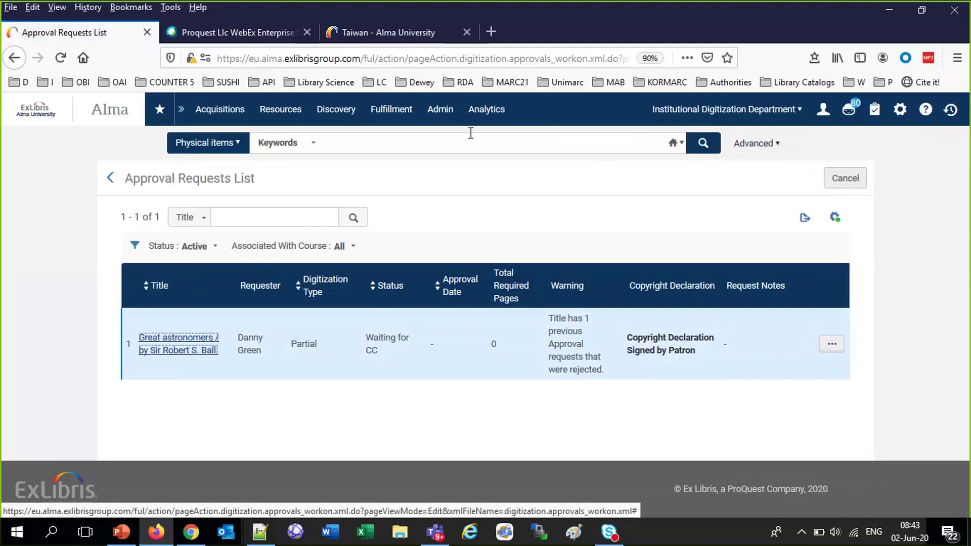
left_click(391, 109)
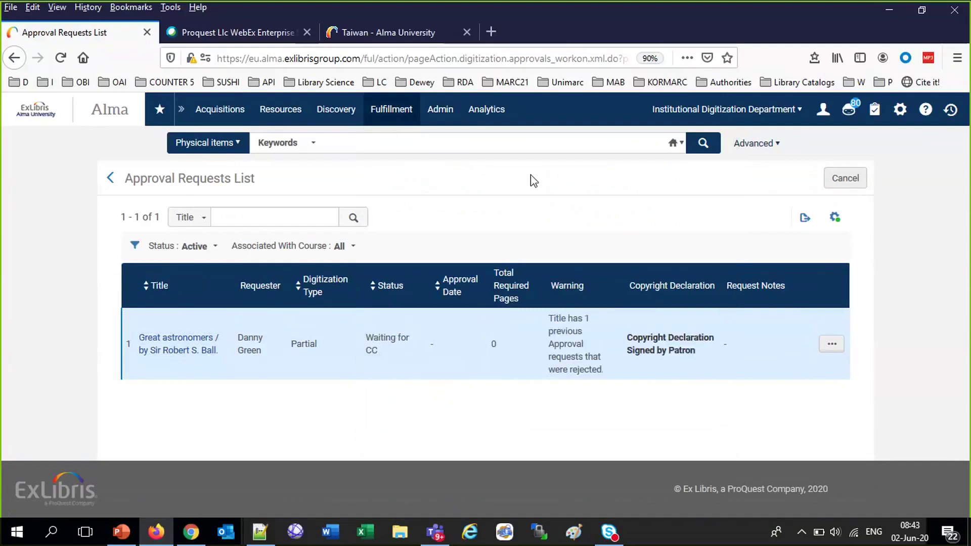
left_click(397, 112)
In Manage In Process Items, advance the Taiwan item to its next step, Document Delivery
left_click(411, 175)
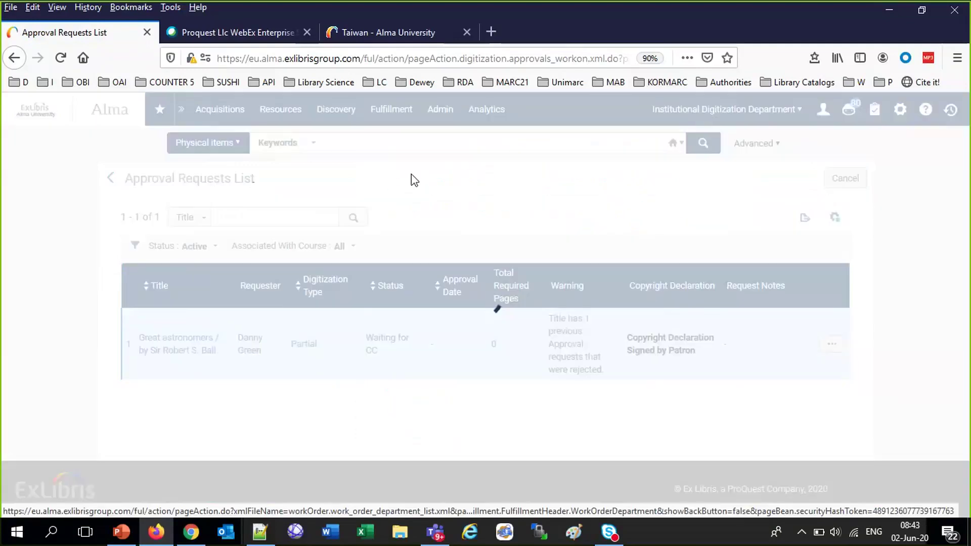
left_click(832, 318)
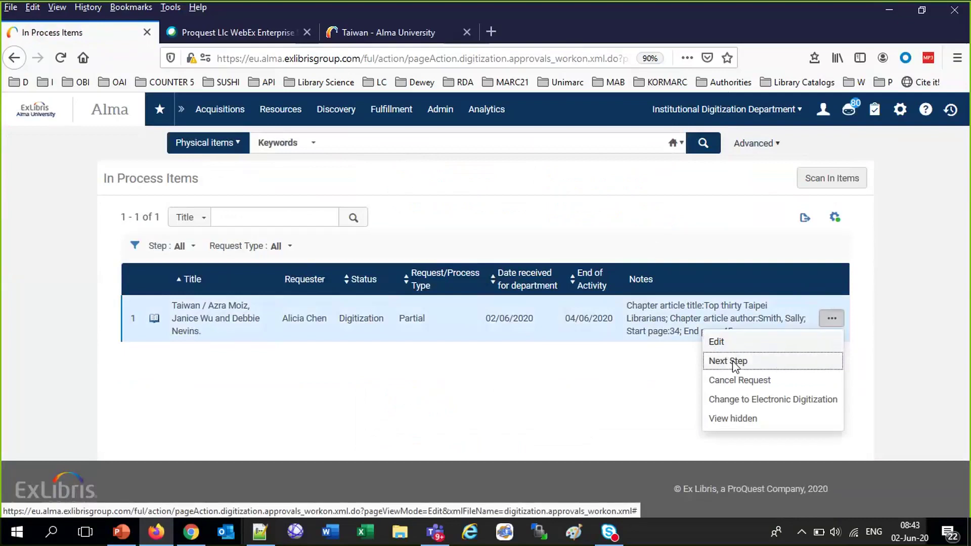
left_click(734, 362)
Attach 'a pdf file.pdf' to the Taiwan item and save the attachment
left_click(832, 318)
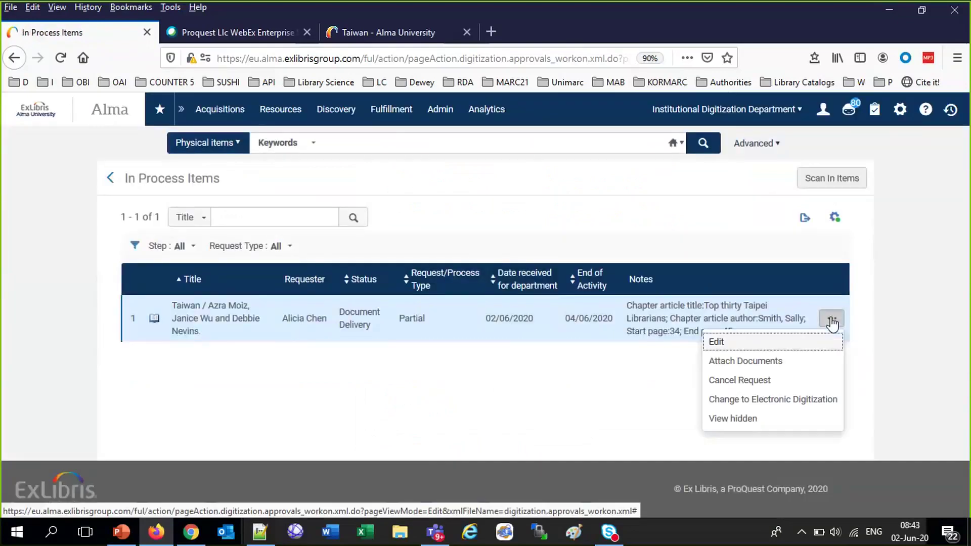
left_click(744, 362)
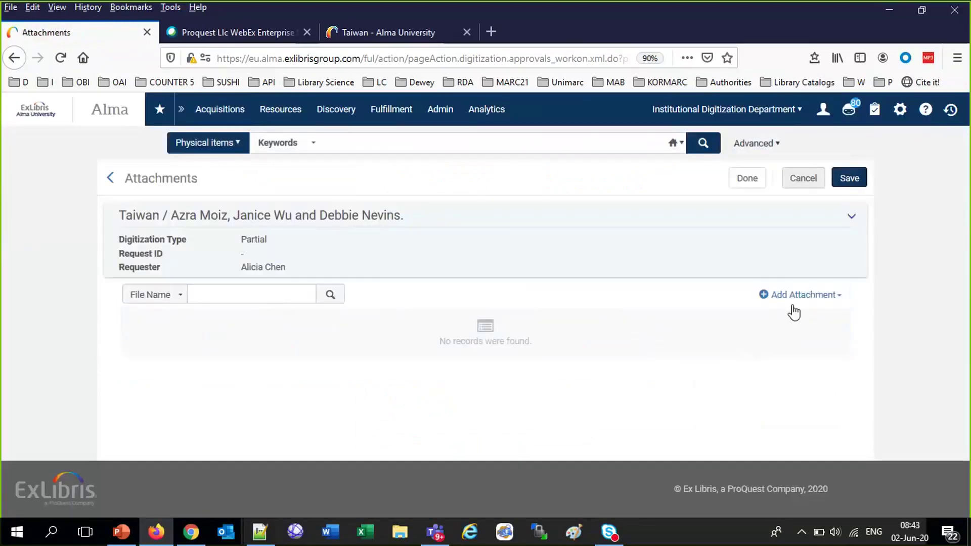
left_click(797, 298)
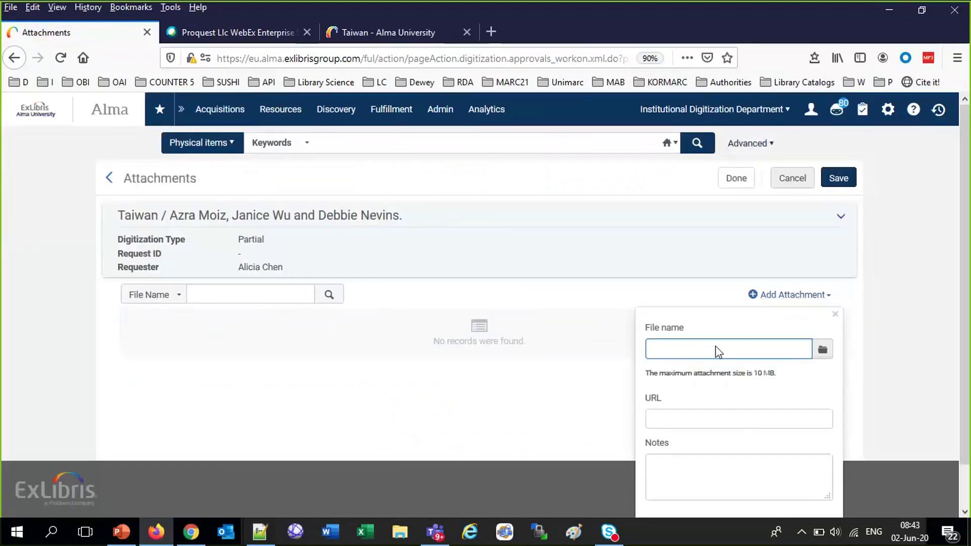
left_click(823, 351)
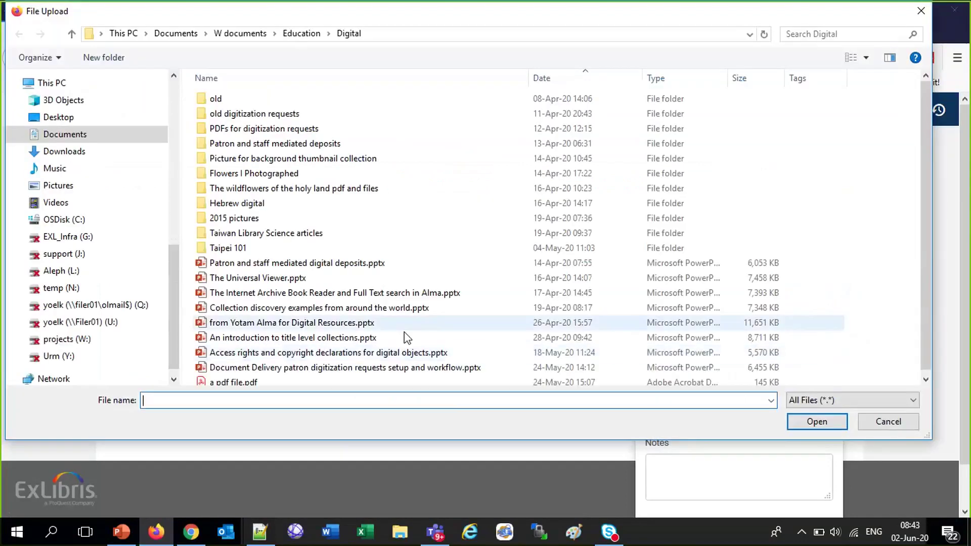
left_click(243, 383)
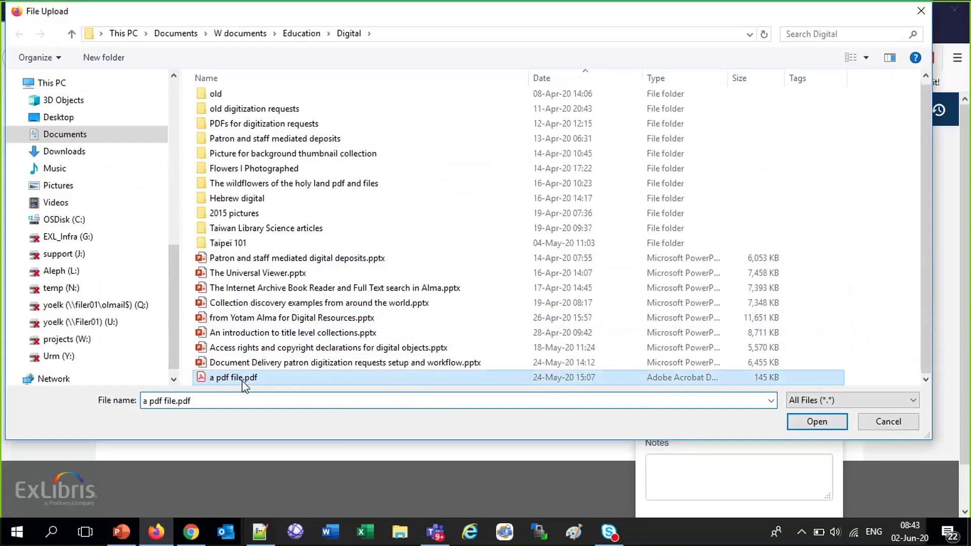
double_click(246, 384)
scroll(834, 401, "down", 3)
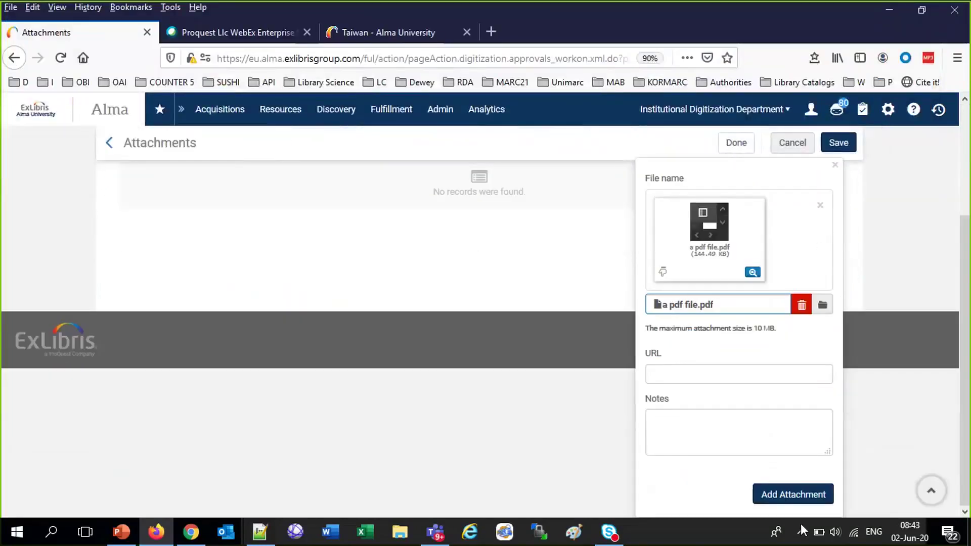
left_click(794, 495)
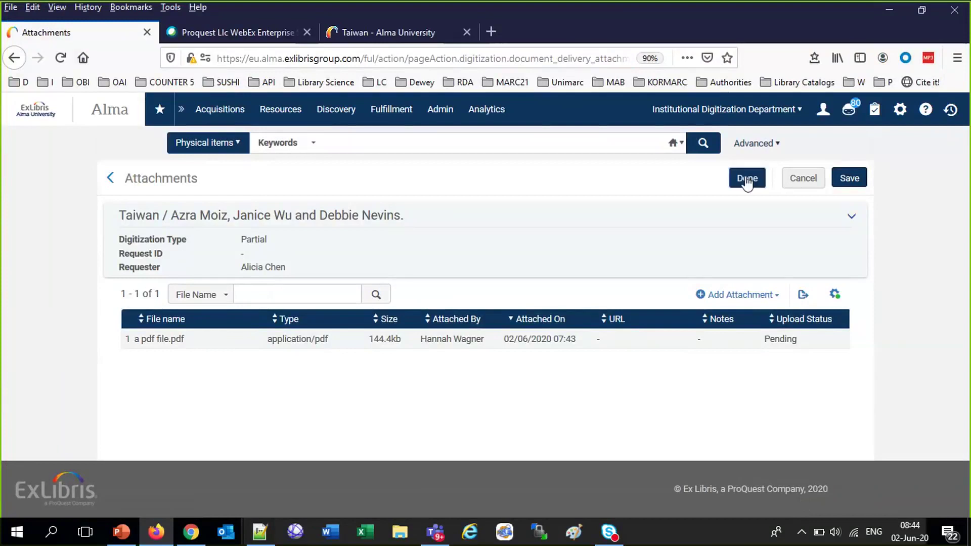
left_click(849, 182)
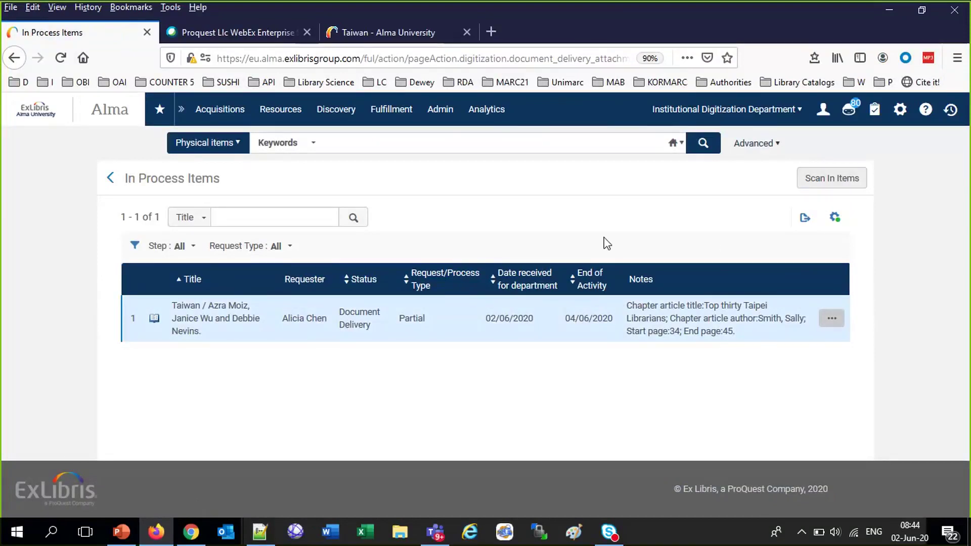
Open the Taiwan request's edit page and cancel without changes
left_click(832, 321)
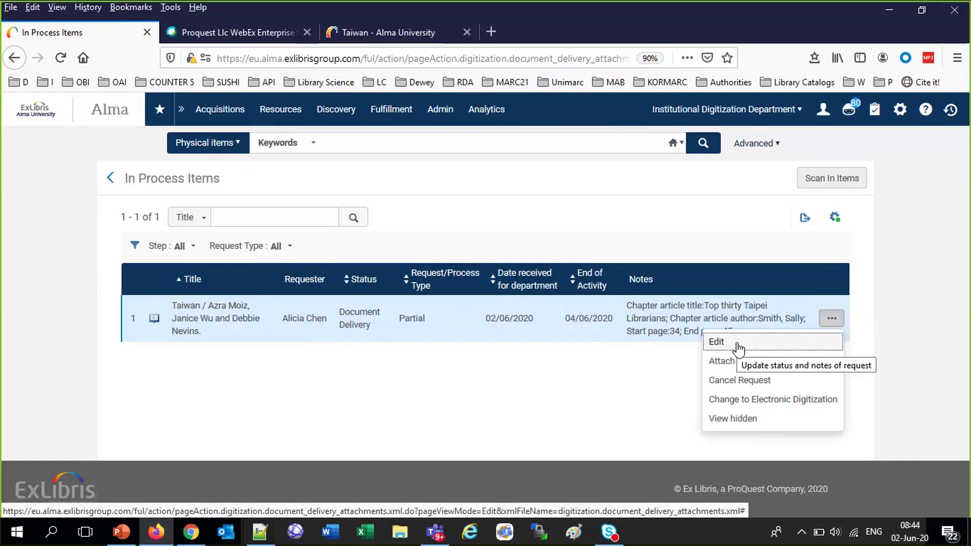
left_click(739, 348)
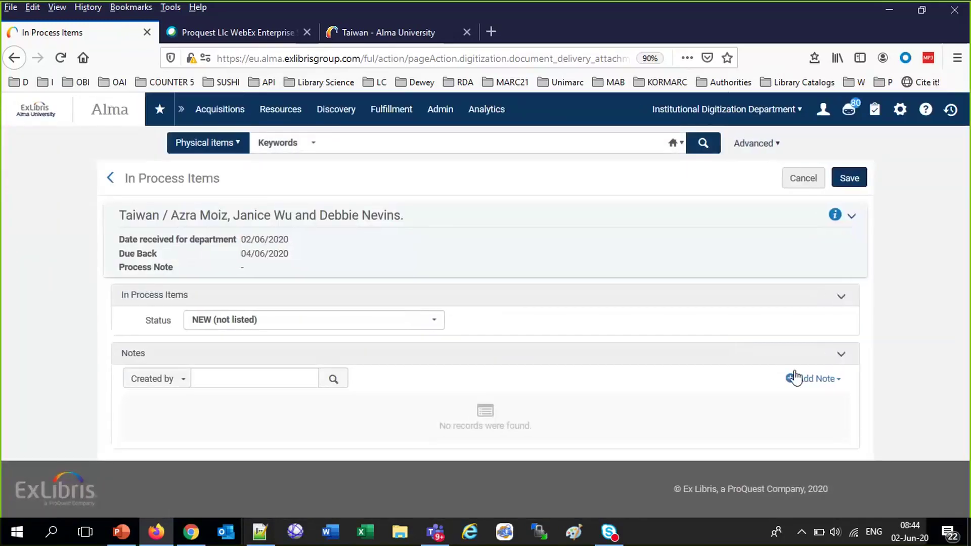
left_click(804, 179)
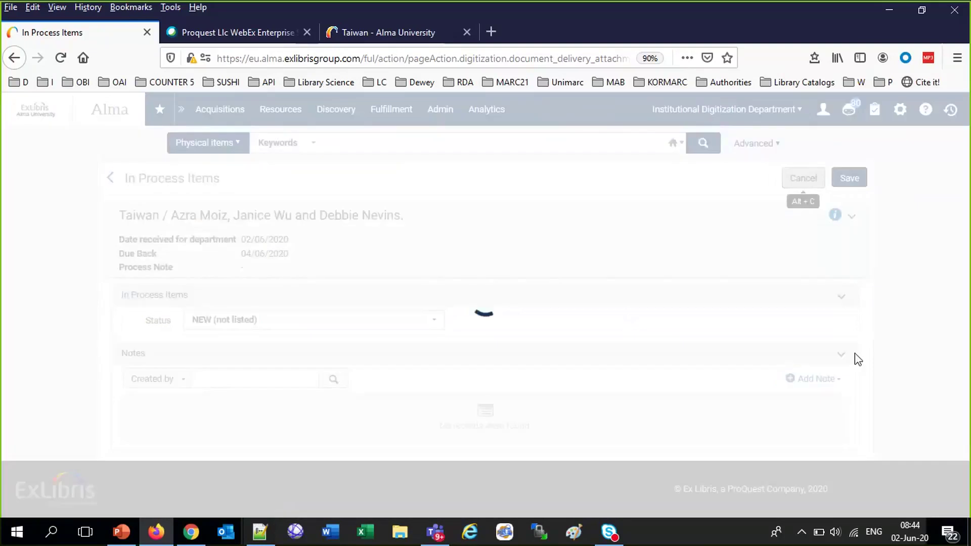
Confirm 'a pdf file.pdf' shows upload status Uploaded and finish with Done
left_click(832, 318)
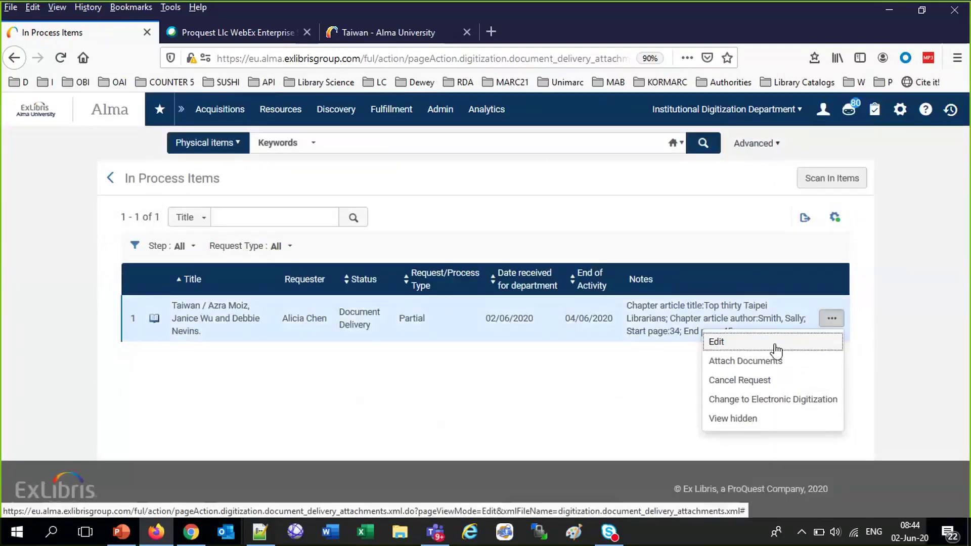
left_click(760, 362)
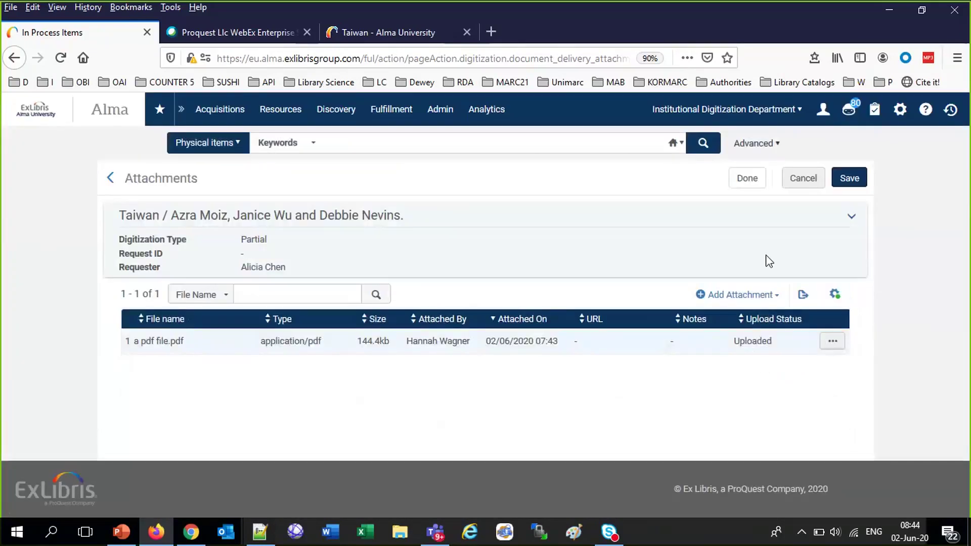
left_click(746, 188)
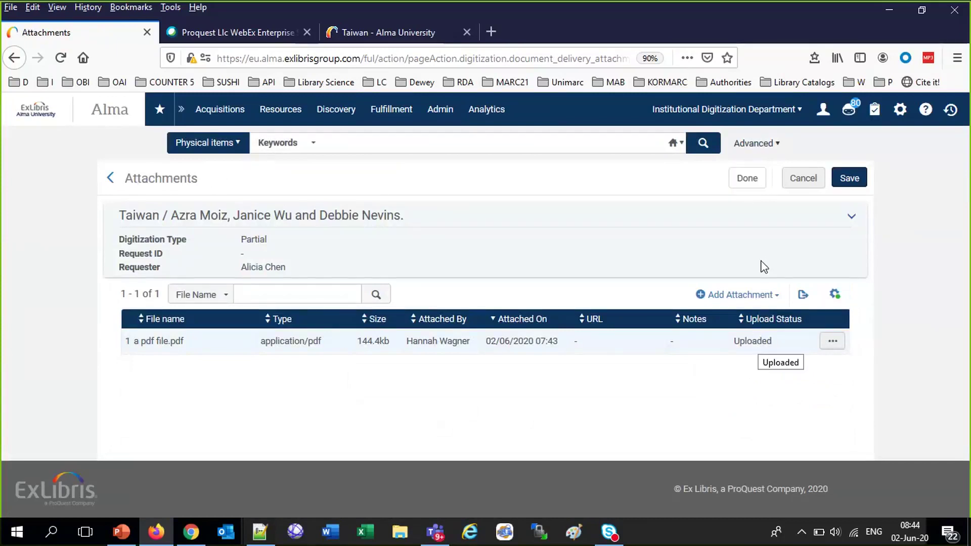
left_click(743, 181)
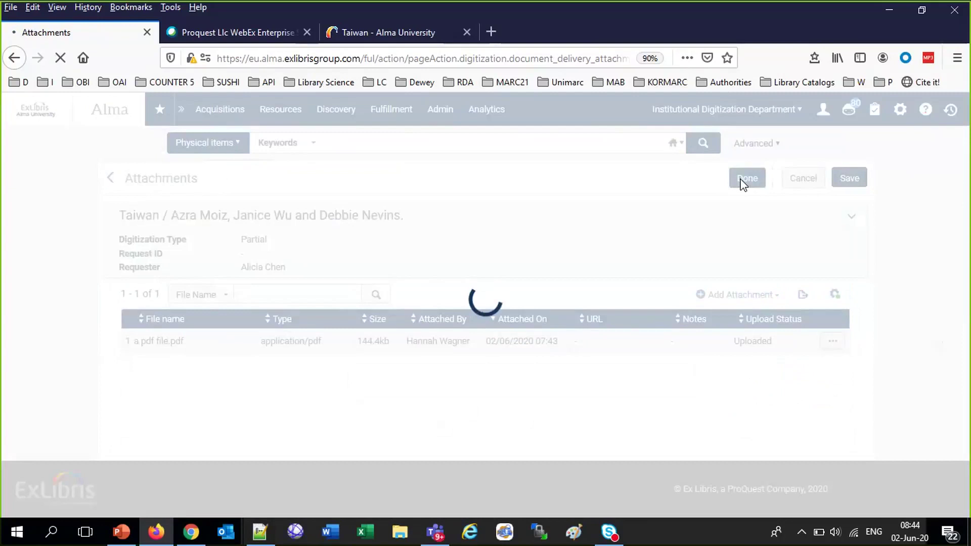
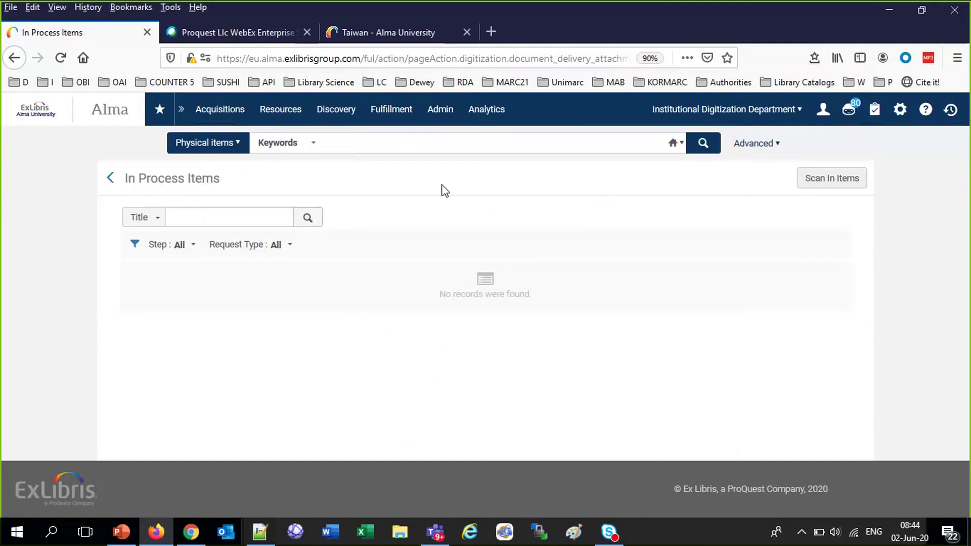
Scan in barcode AU65416 and list the department's in-process items
mouse_move(388, 112)
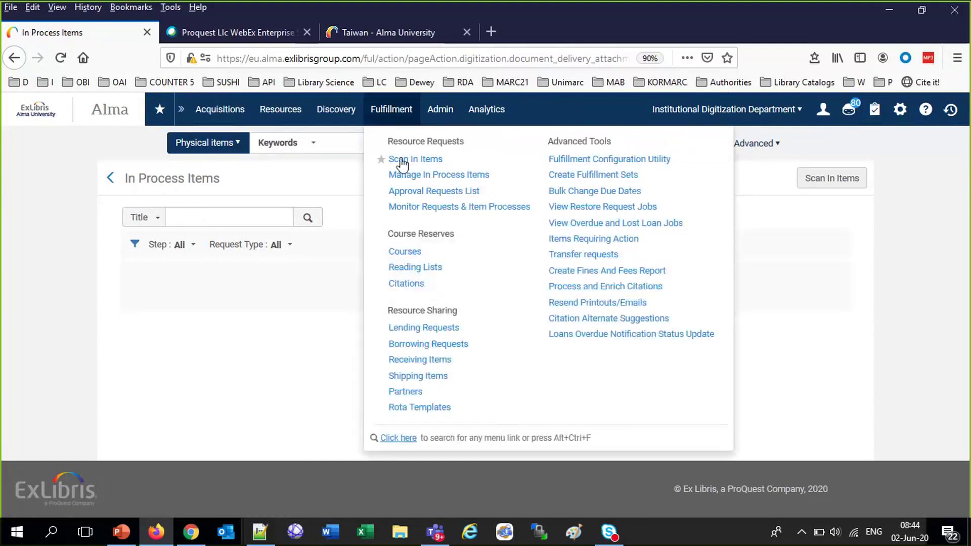
left_click(405, 159)
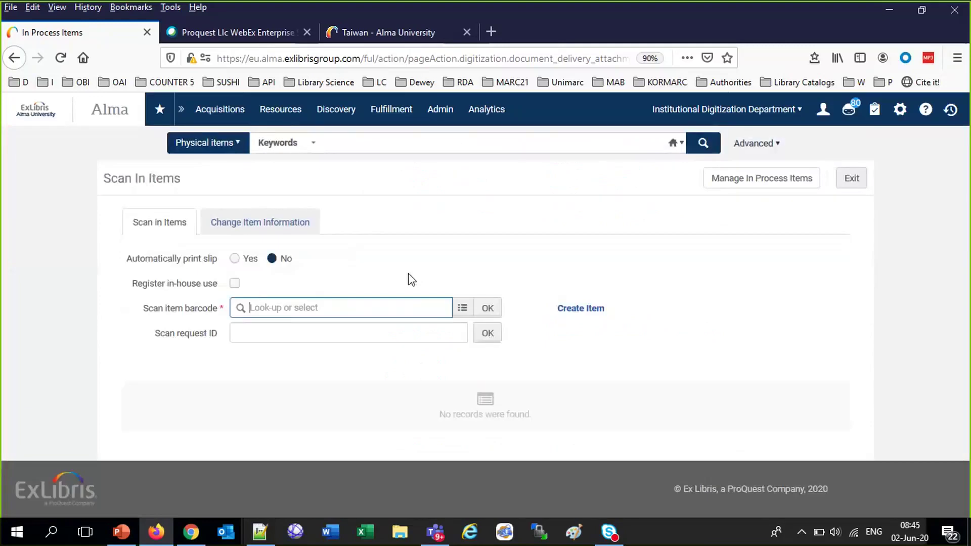
type("AU65416")
left_click(487, 310)
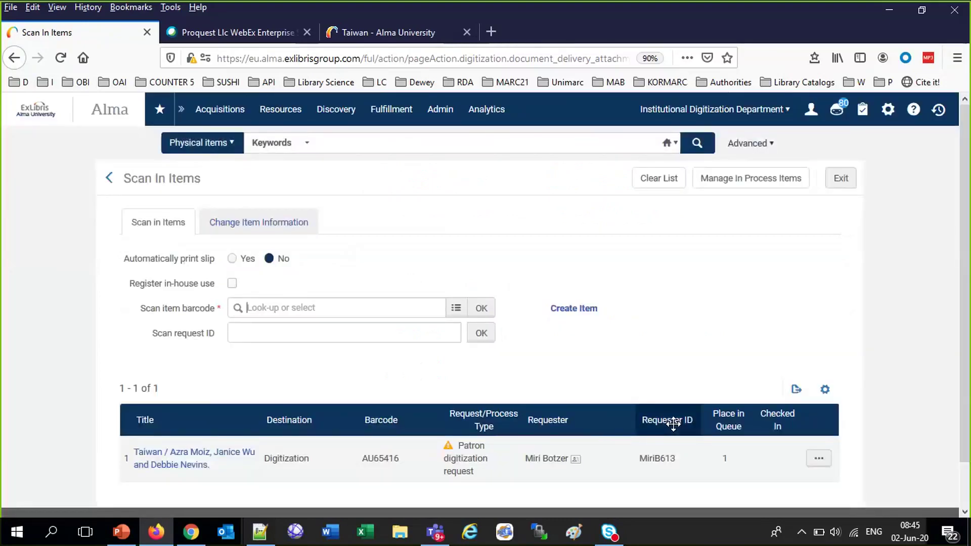
left_click(782, 184)
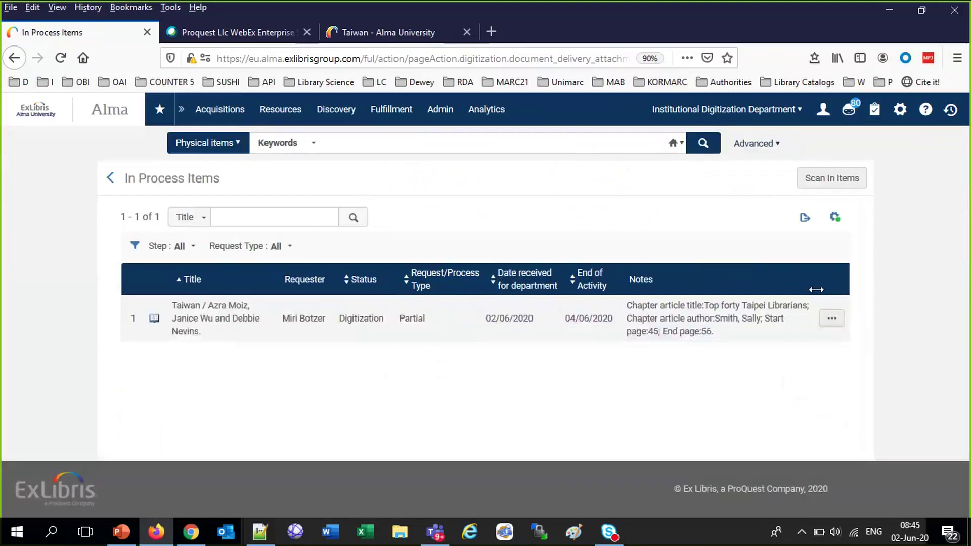
Advance the Taiwan request to its next step and open its attachments page
left_click(832, 321)
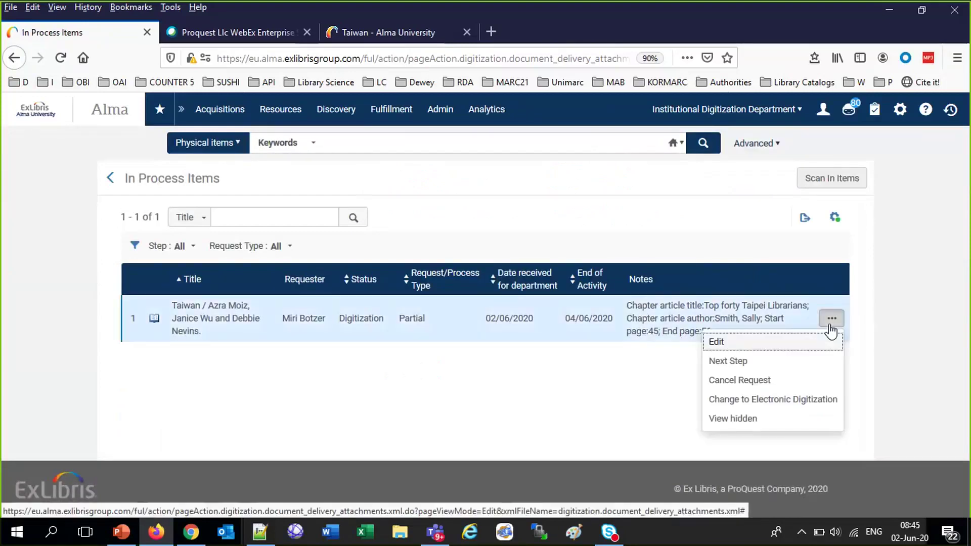
left_click(734, 362)
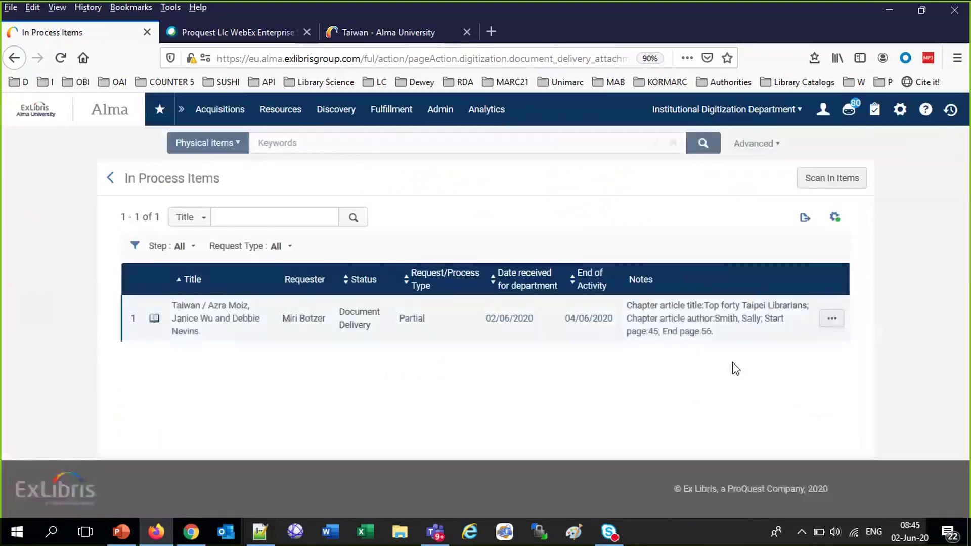
left_click(831, 319)
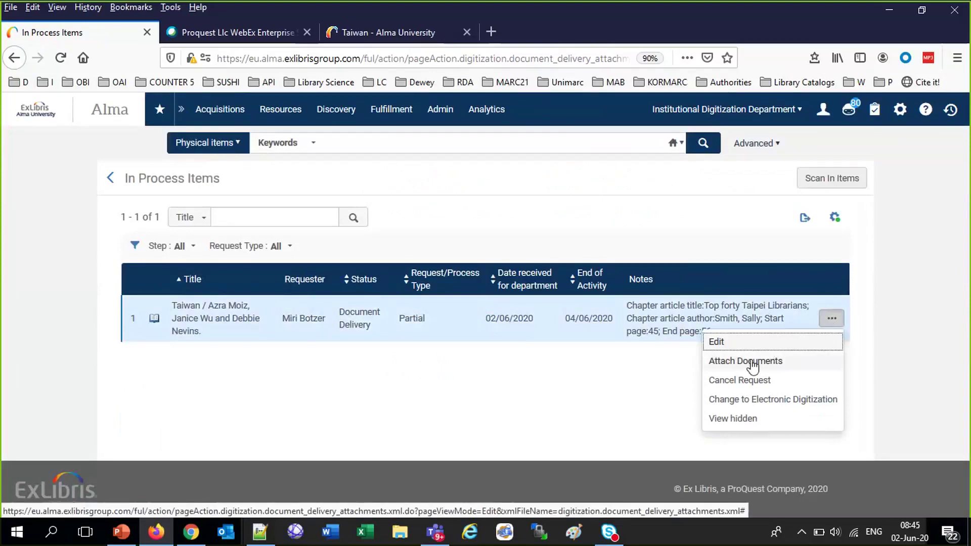
left_click(752, 362)
Attach 'a pdf file.pdf' to the Taiwan request and finish
left_click(789, 297)
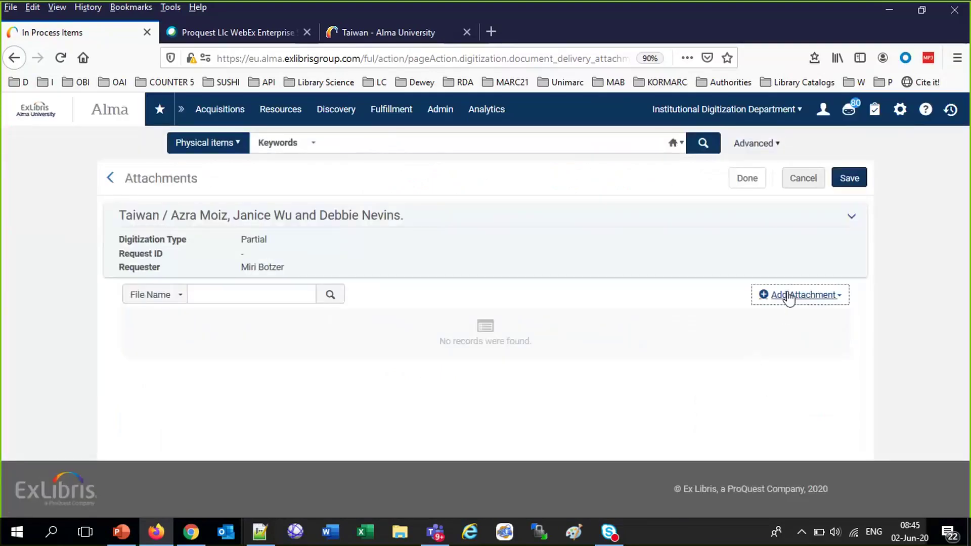
left_click(823, 353)
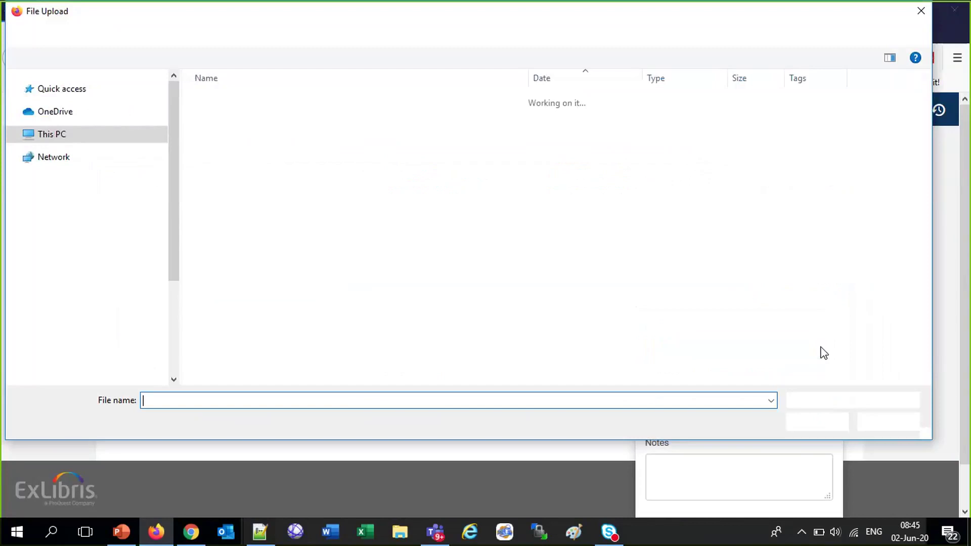
left_click(251, 383)
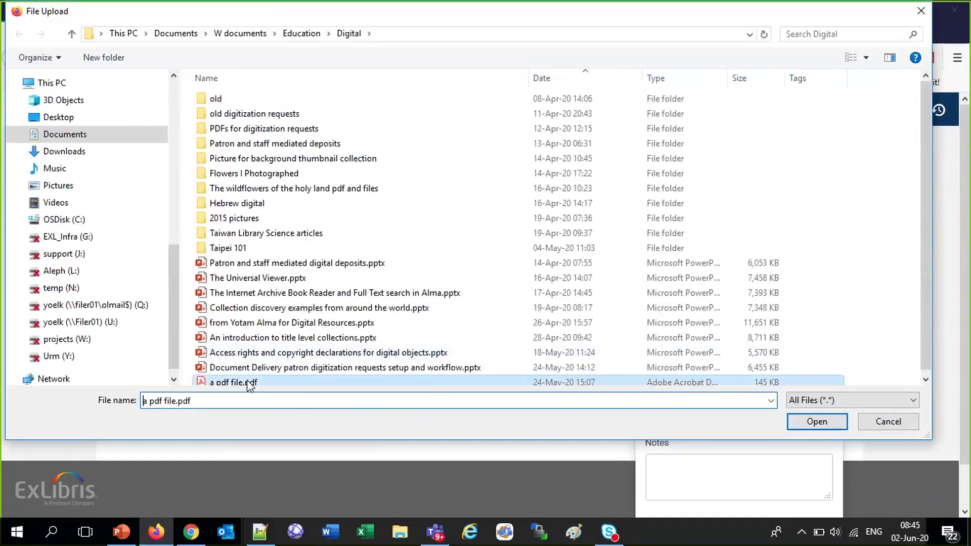
double_click(251, 383)
scroll(813, 430, "down", 3)
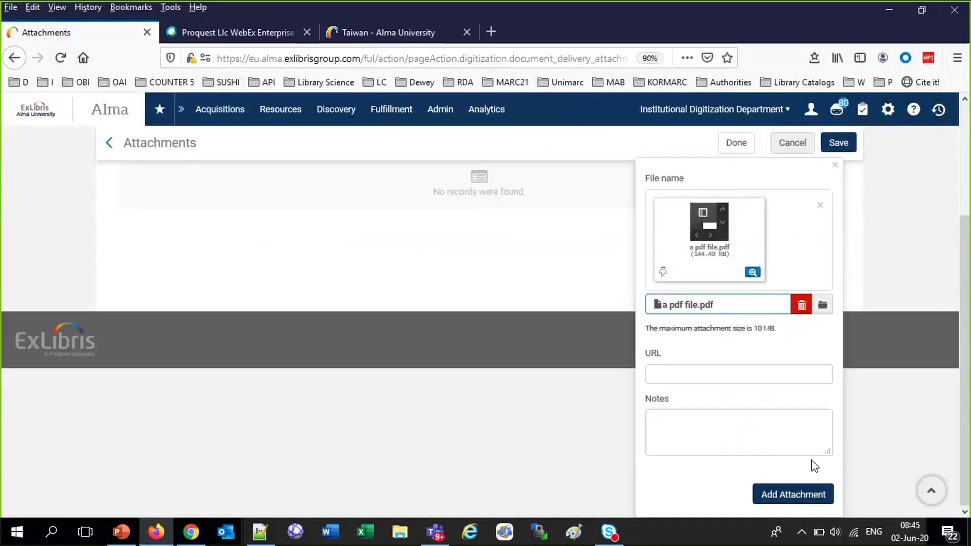
left_click(809, 495)
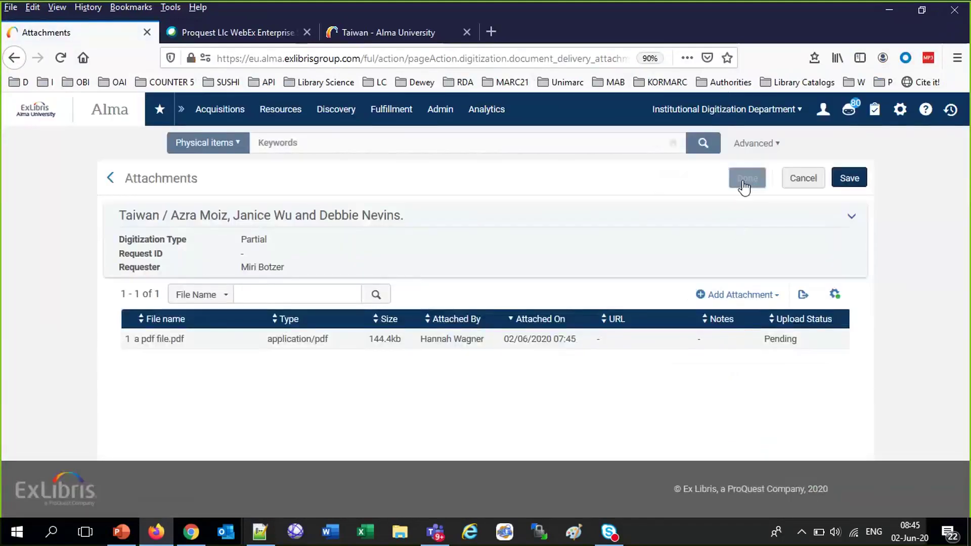
left_click(745, 183)
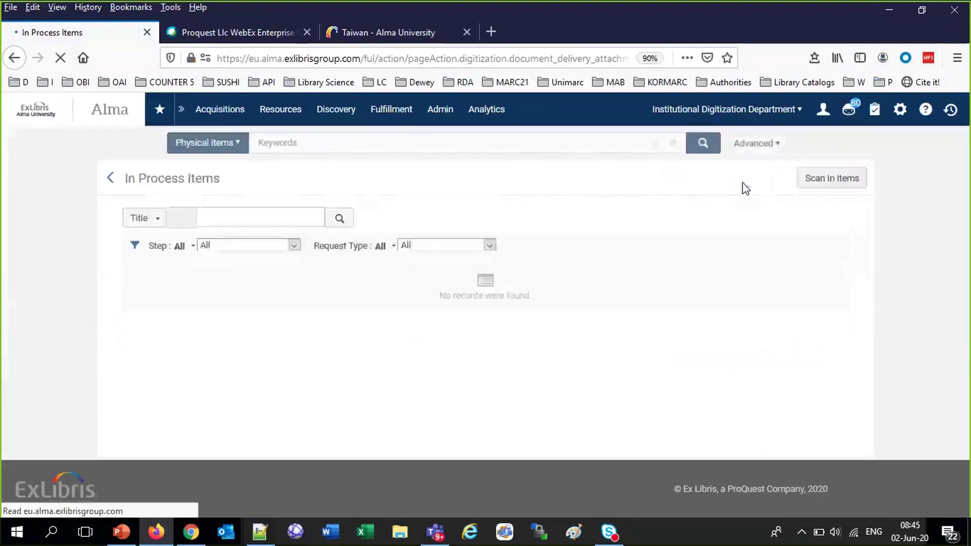
Approve the Taiwan approval request with reason Covered by License
left_click(391, 115)
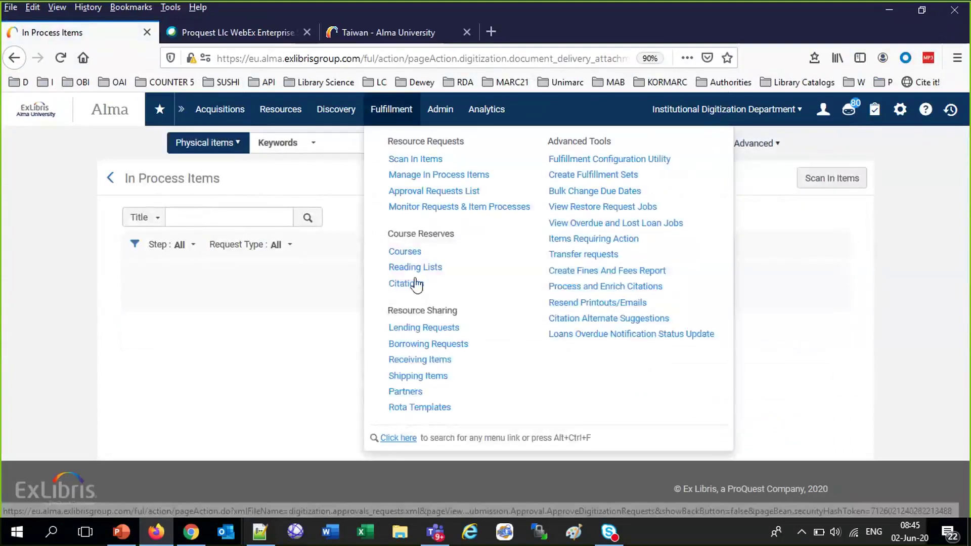
left_click(421, 191)
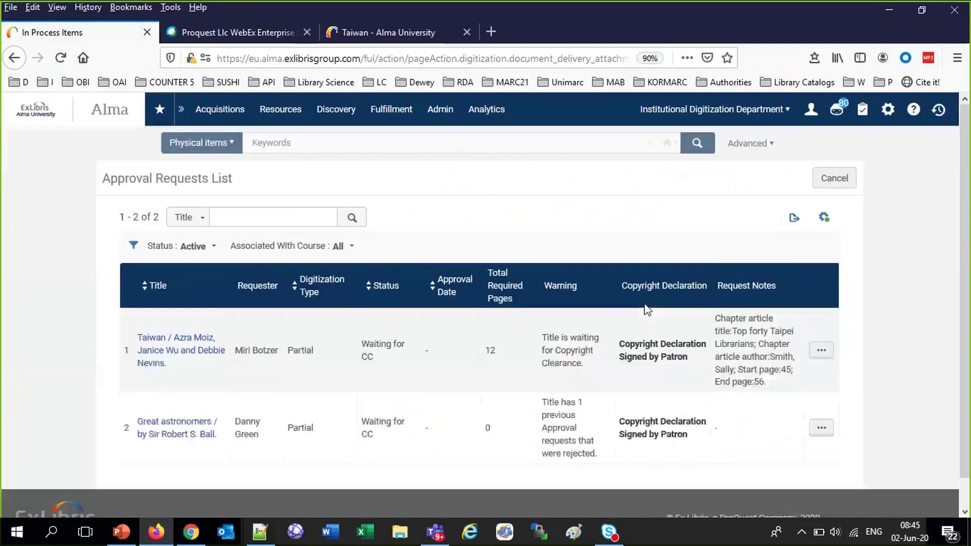
left_click(821, 351)
left_click(765, 399)
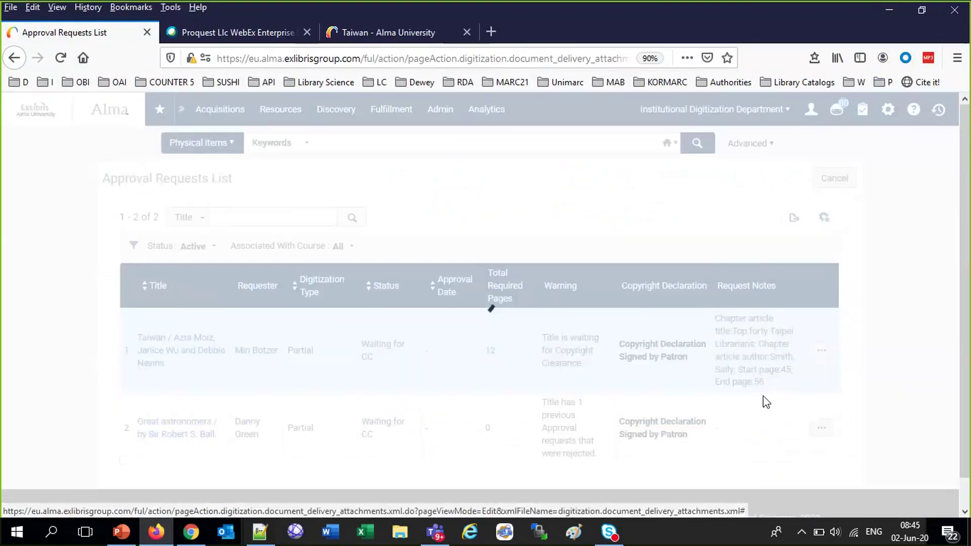
left_click(825, 186)
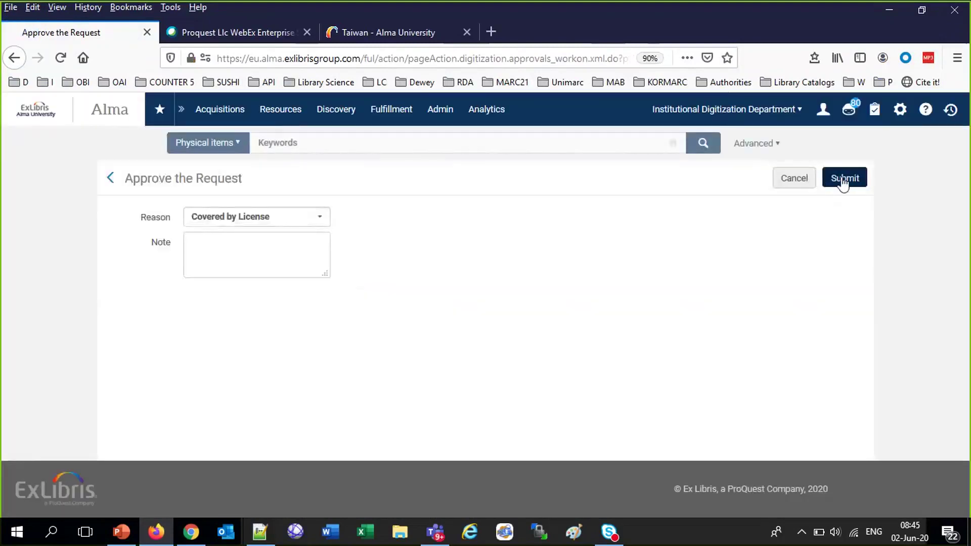
left_click(843, 183)
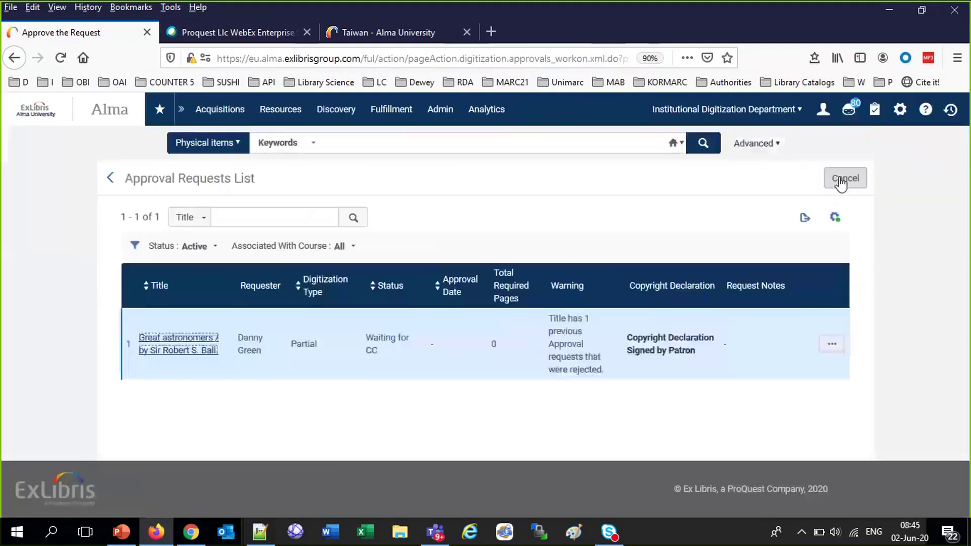
Search physical items for barcode AU65416 and confirm it shows Item in place
left_click(389, 136)
type("AU65416")
key("Return")
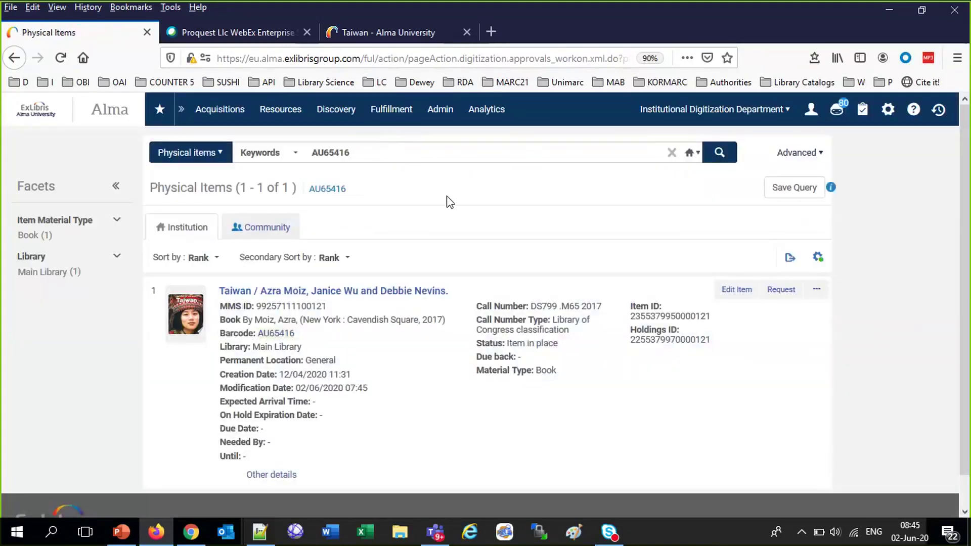
left_click_drag(477, 343, 577, 346)
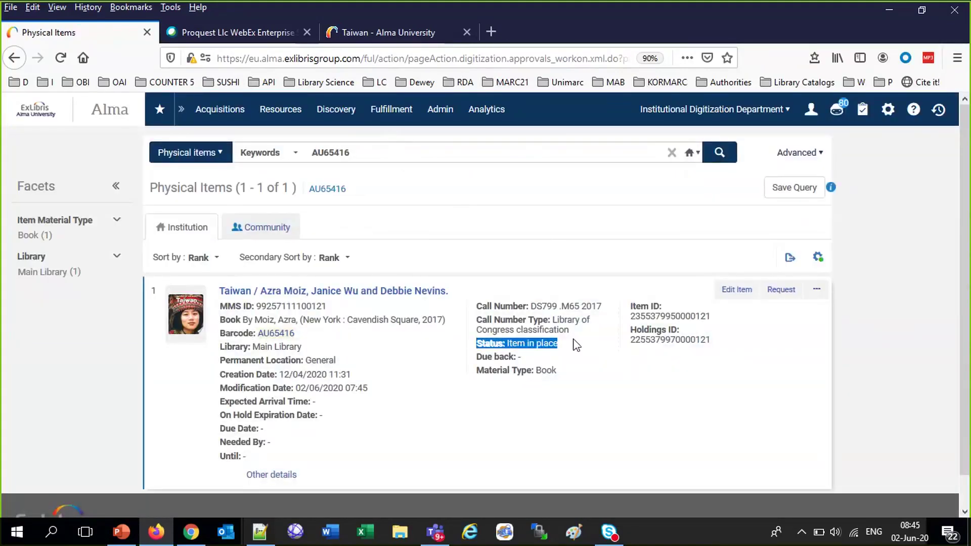
Open the Notification Item Letter email in Gmail and scroll through it
left_click(190, 533)
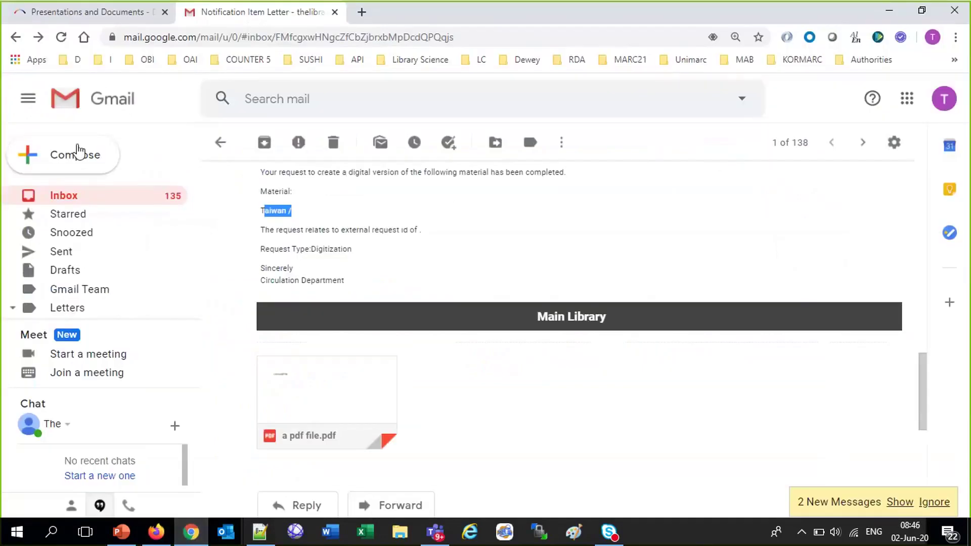
left_click(72, 198)
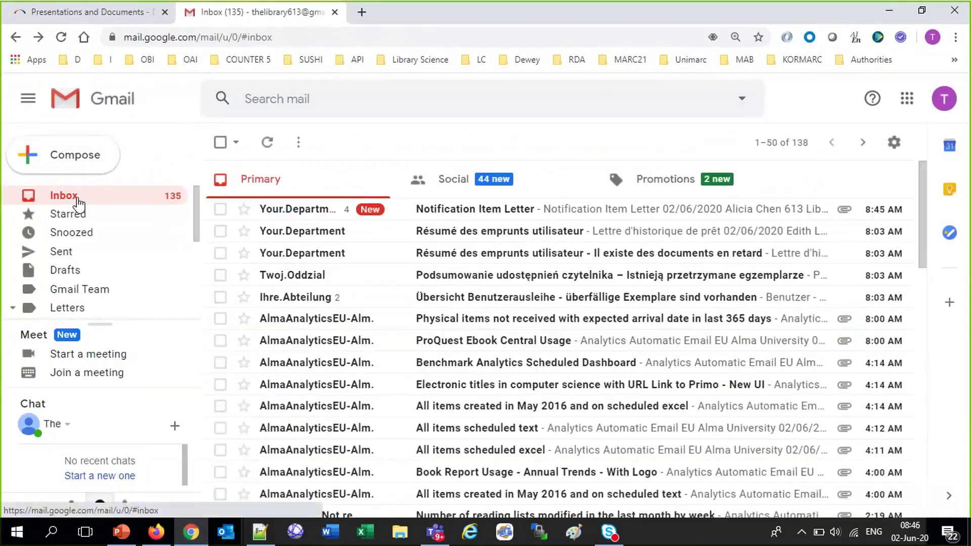
left_click(457, 215)
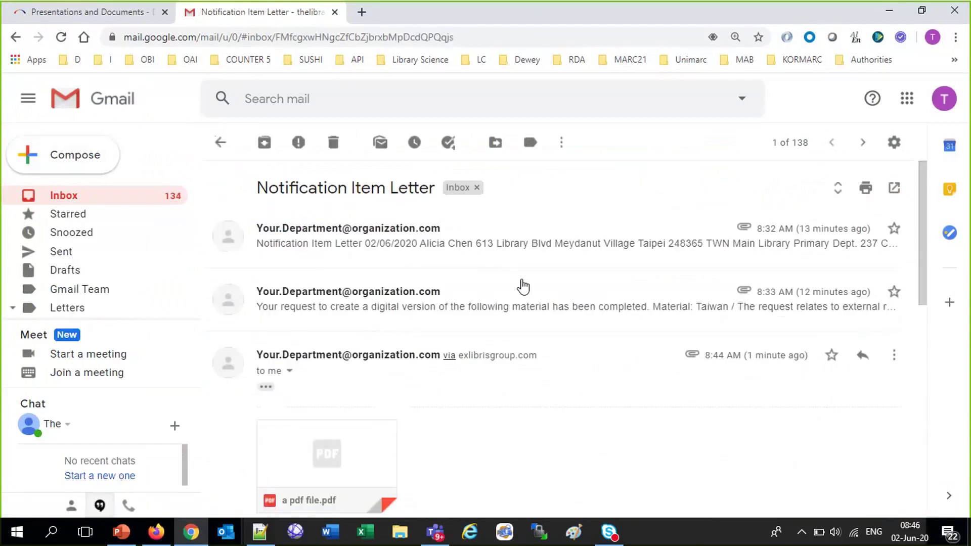
scroll(597, 392, "down", 1)
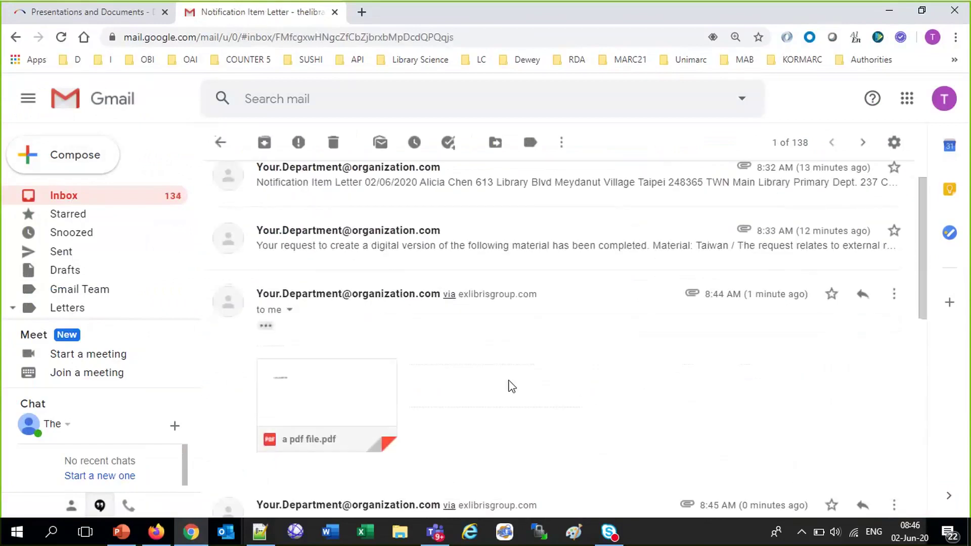
scroll(589, 392, "down", 5)
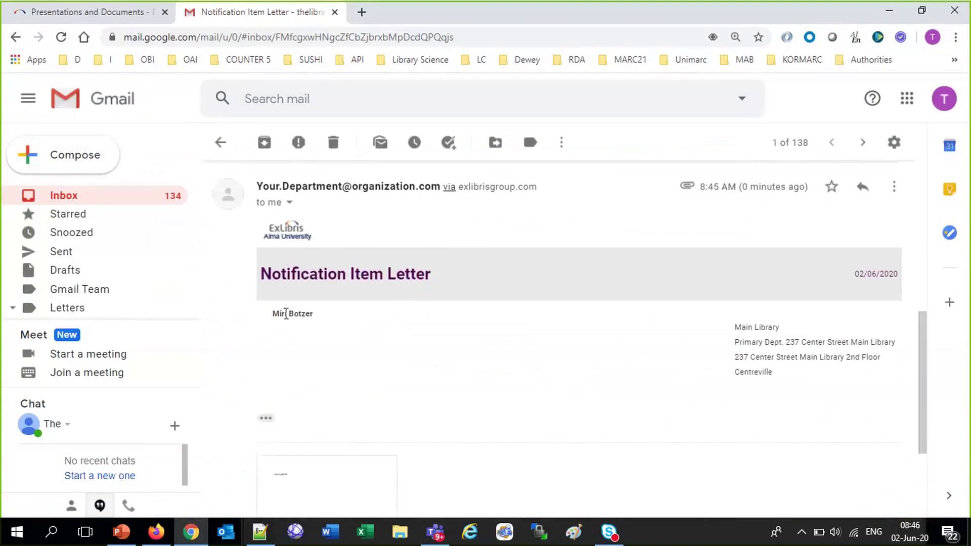
scroll(512, 375, "down", 2)
mouse_move(341, 378)
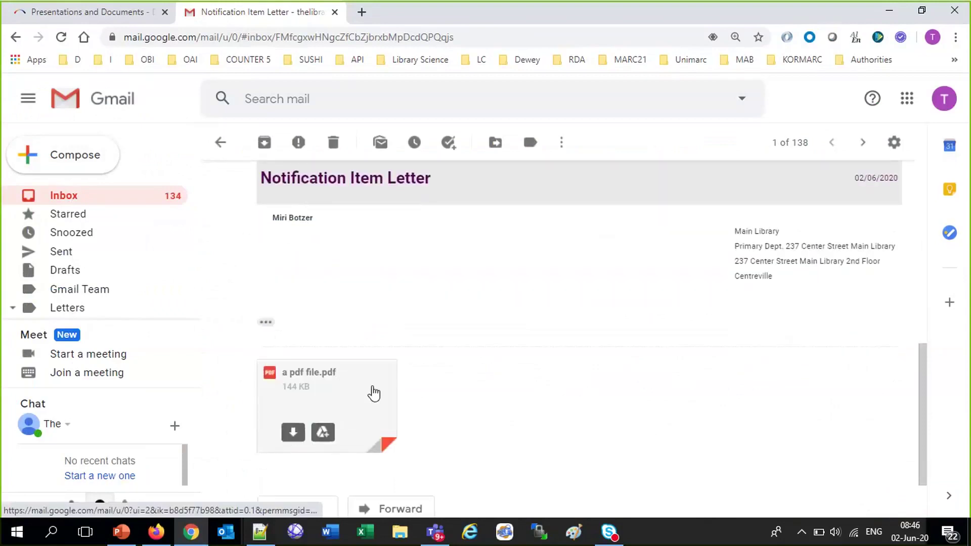
left_click(264, 323)
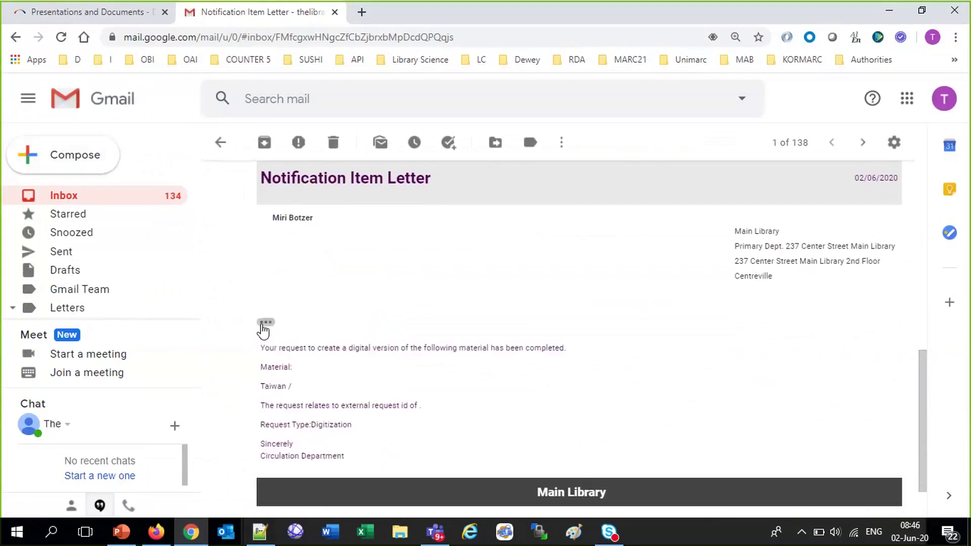
Expand the trimmed 8:44 message to show the completion text and 'a pdf file.pdf' attachment
scroll(535, 401, "down", 1)
scroll(533, 397, "down", 3)
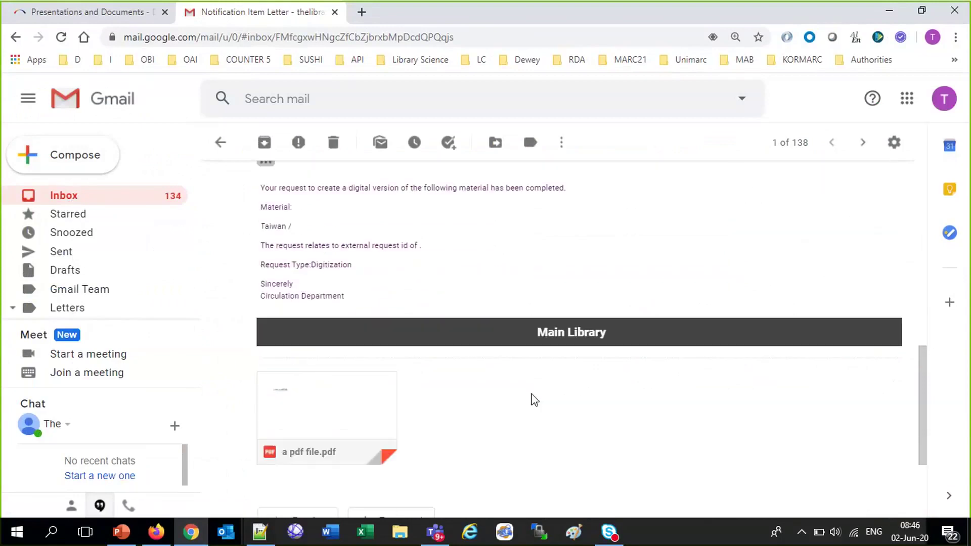
mouse_move(356, 394)
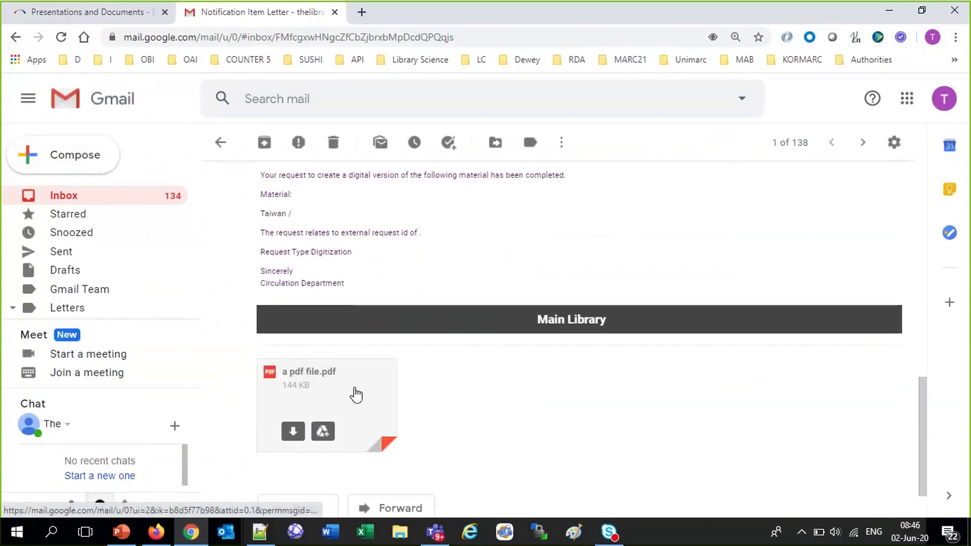
scroll(559, 244, "up", 1)
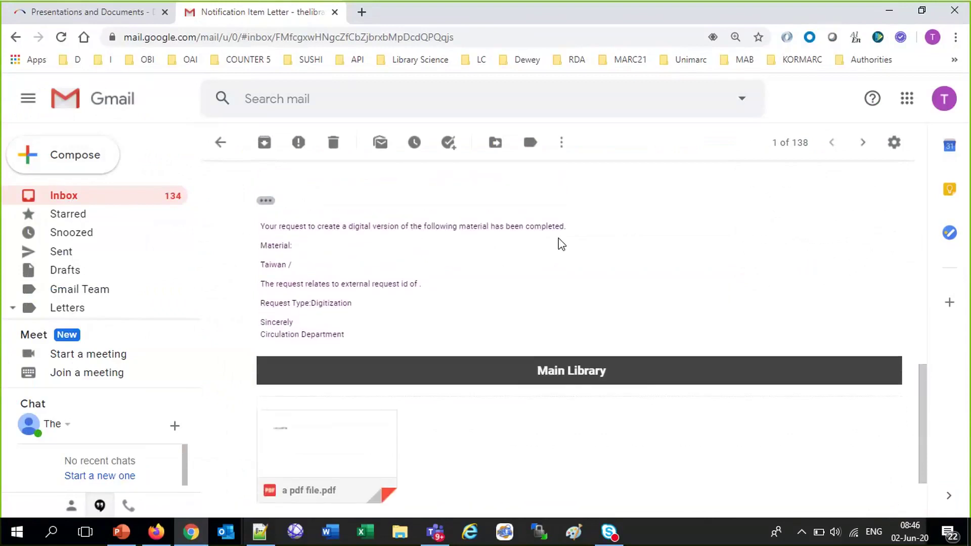
scroll(561, 245, "up", 10)
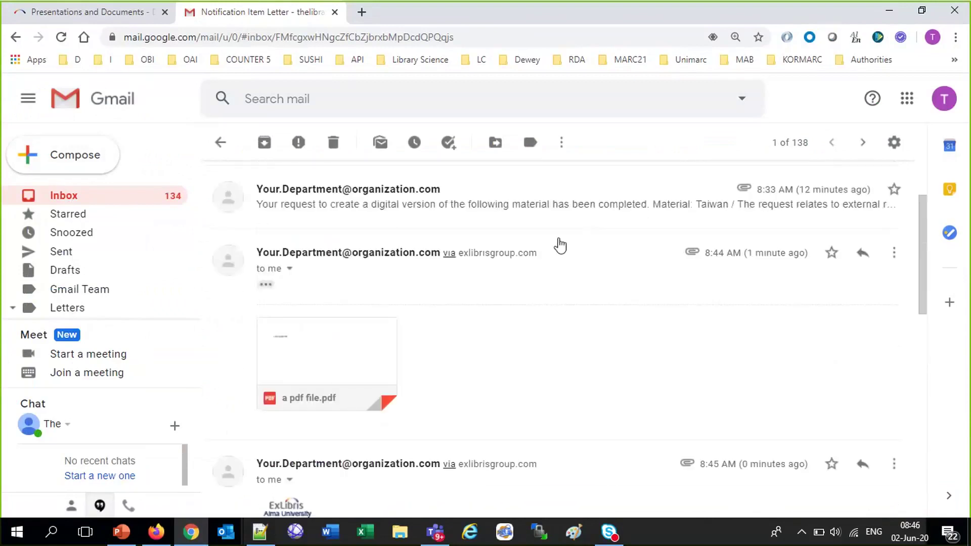
left_click(266, 285)
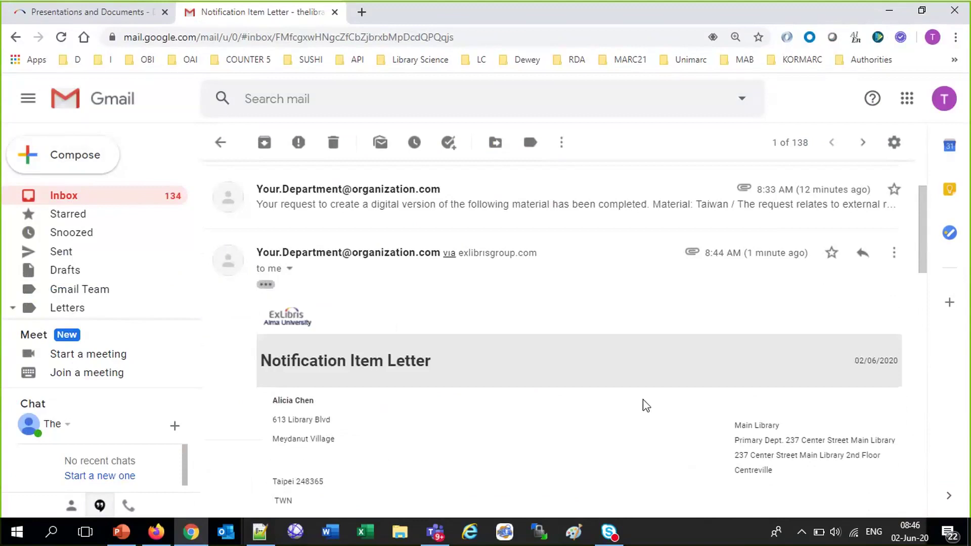
scroll(645, 404, "down", 4)
scroll(548, 361, "down", 1)
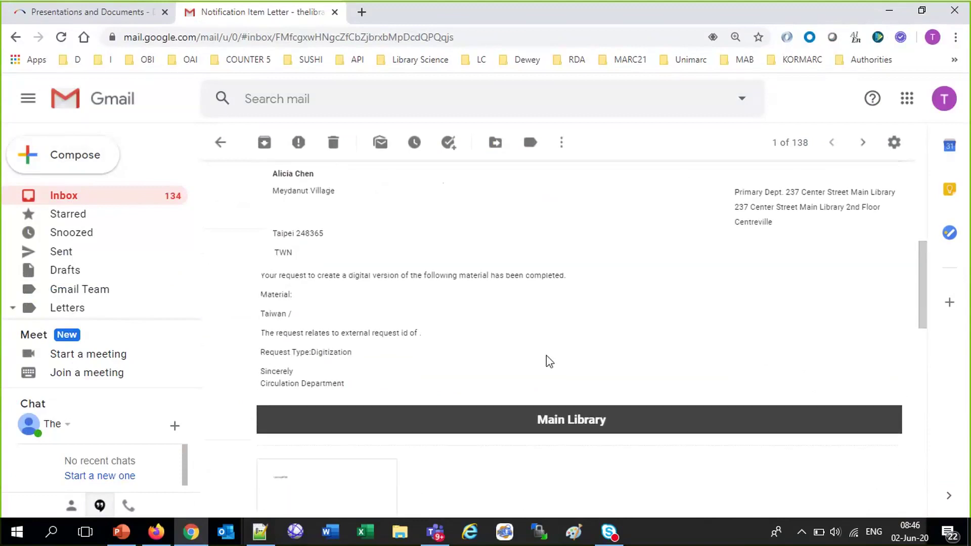
scroll(549, 361, "down", 1)
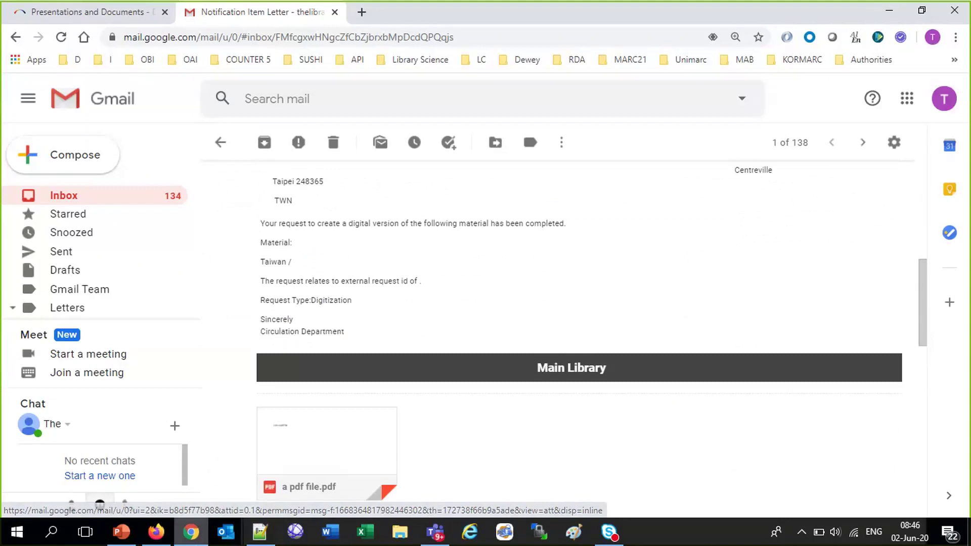
Search the training presentation for 'staff', which finds nothing
left_click(122, 533)
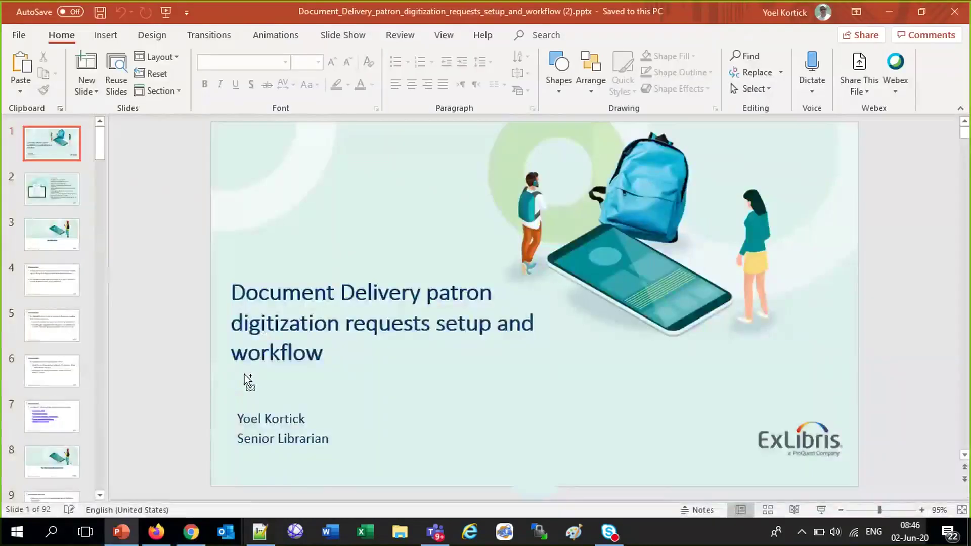
key("ctrl+f")
type("staff")
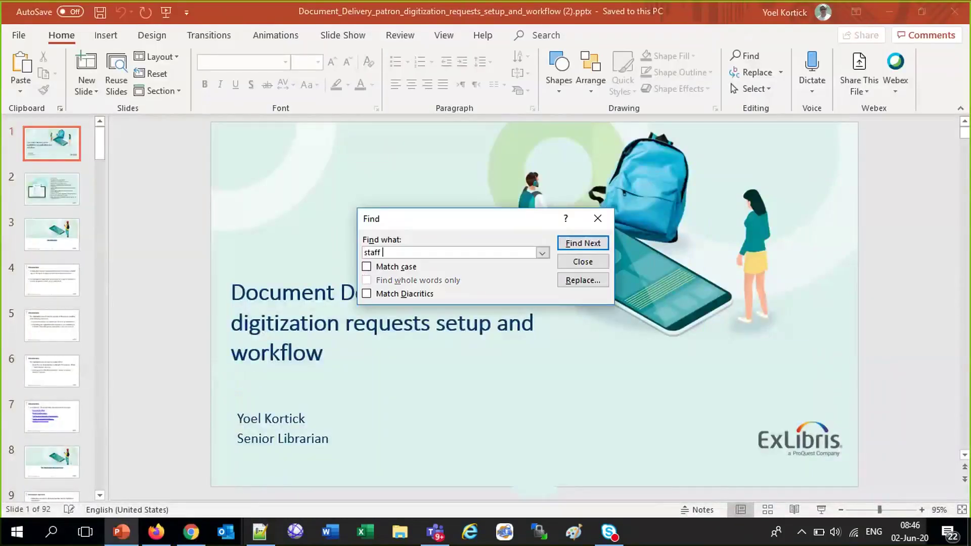
key("Return")
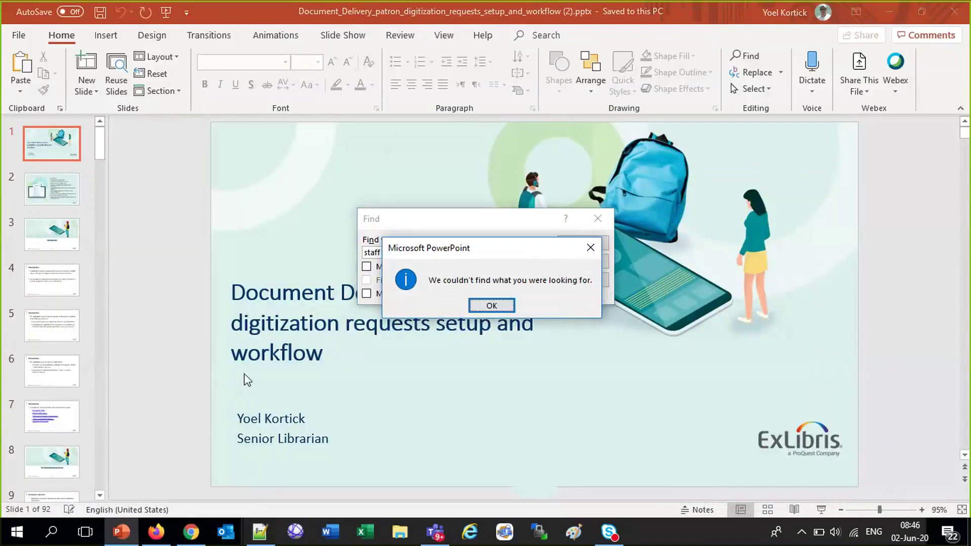
left_click(492, 306)
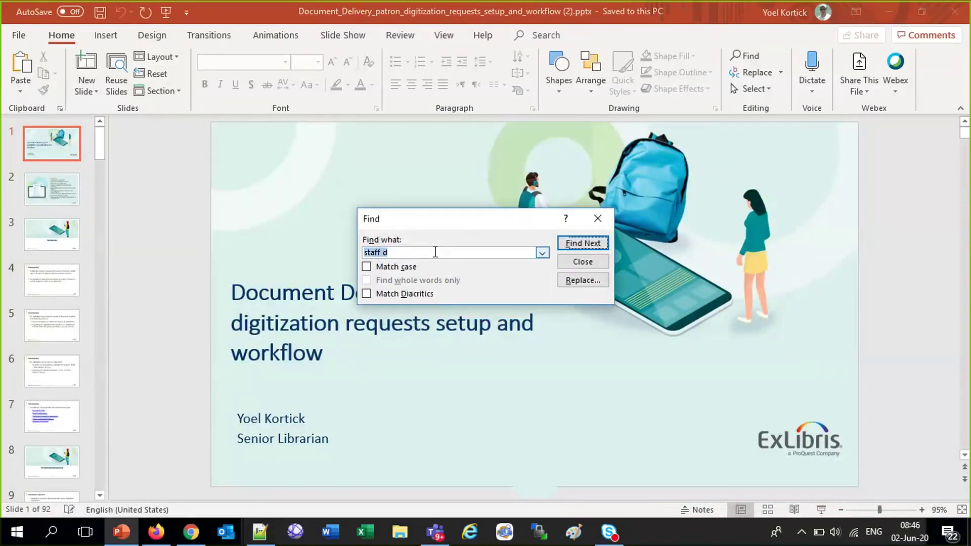
key("BackSpace")
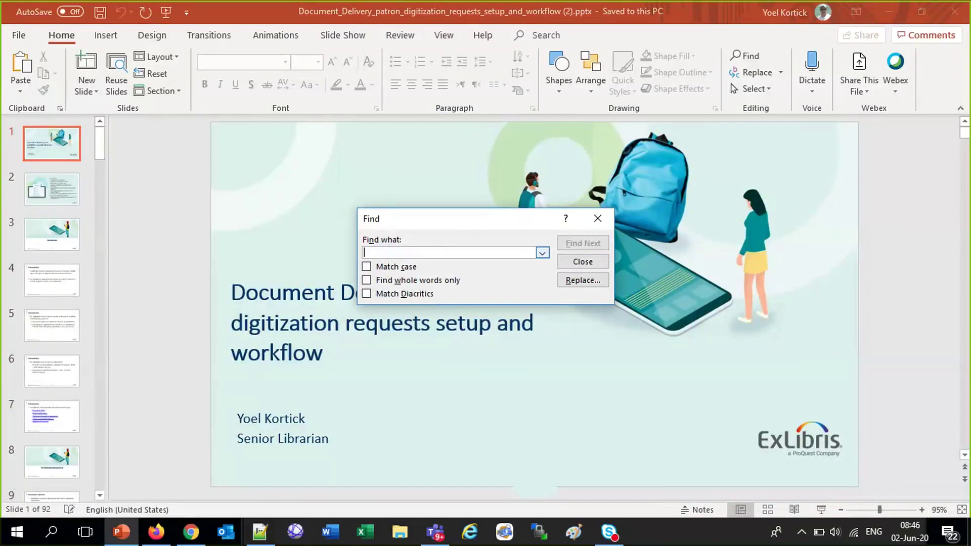
left_click(586, 261)
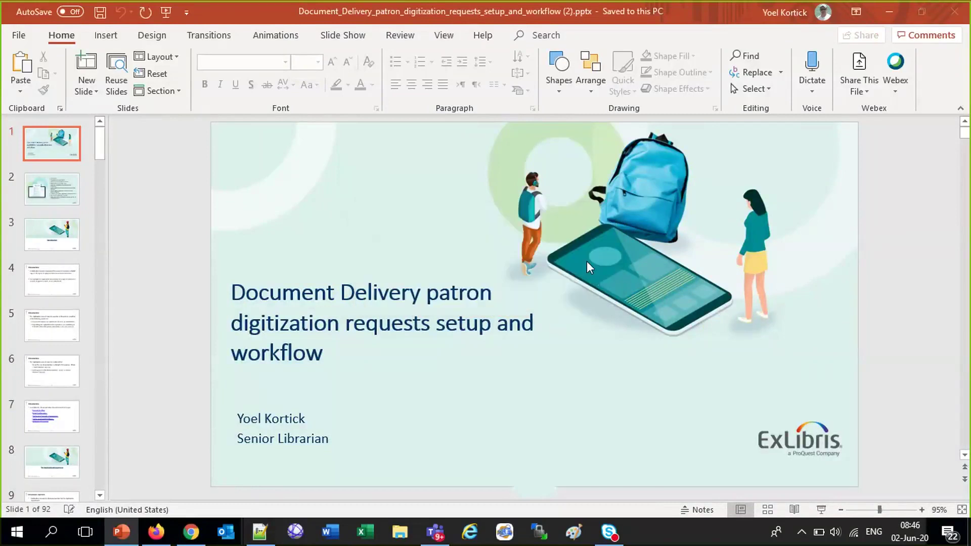
Find 'Create a patron digitization request in Alma' from the agenda and jump to that section
scroll(586, 261, "down", 1)
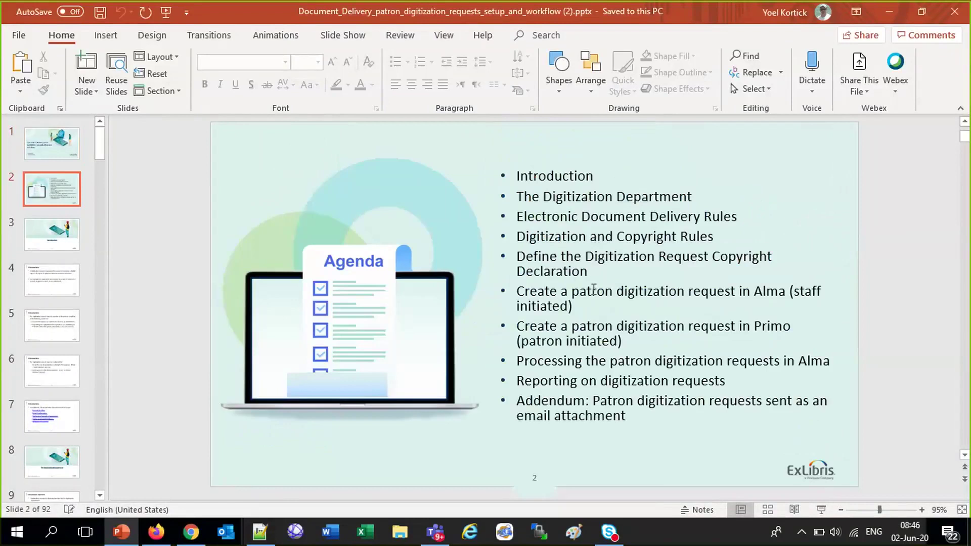
left_click_drag(518, 291, 764, 287)
key("ctrl+c")
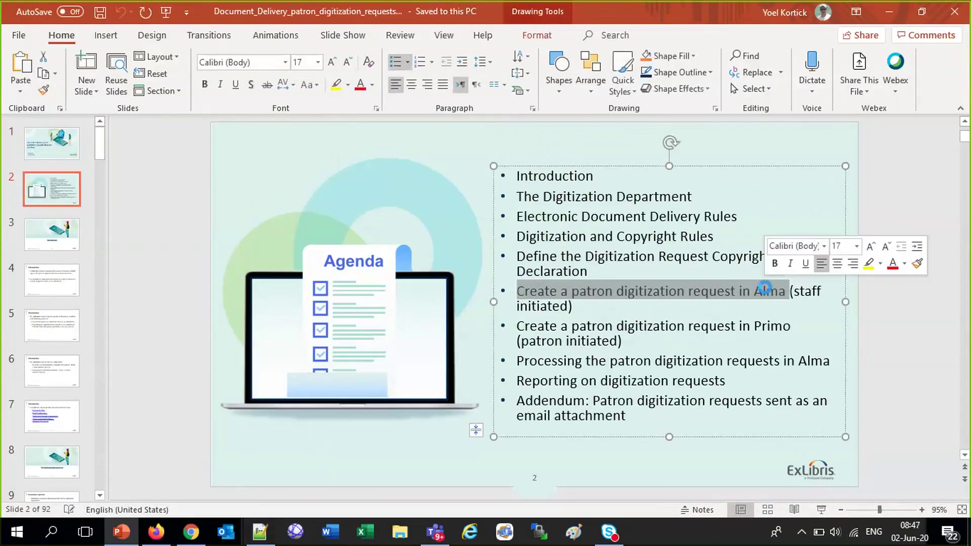
left_click(189, 390)
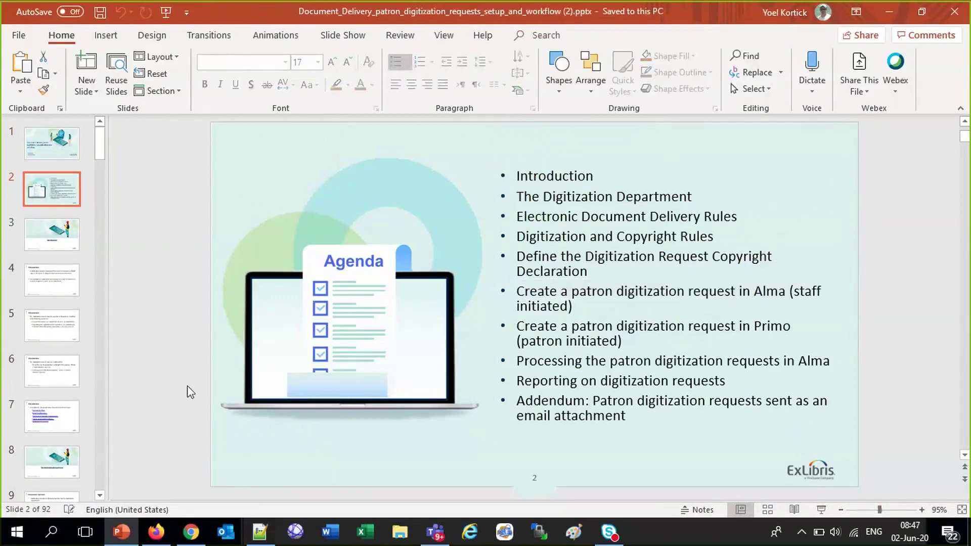
key("ctrl+h")
key("ctrl+v")
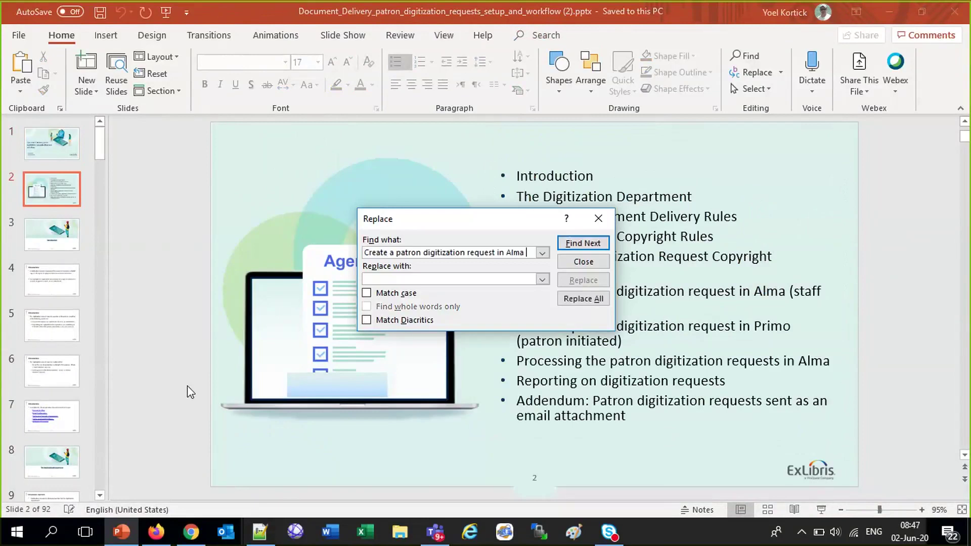
key("Return")
key("Return")
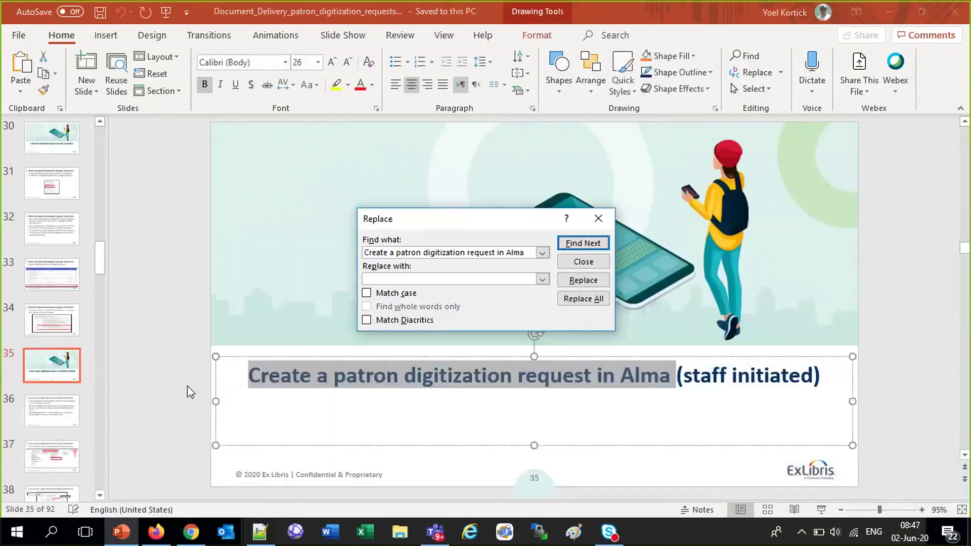
left_click(599, 219)
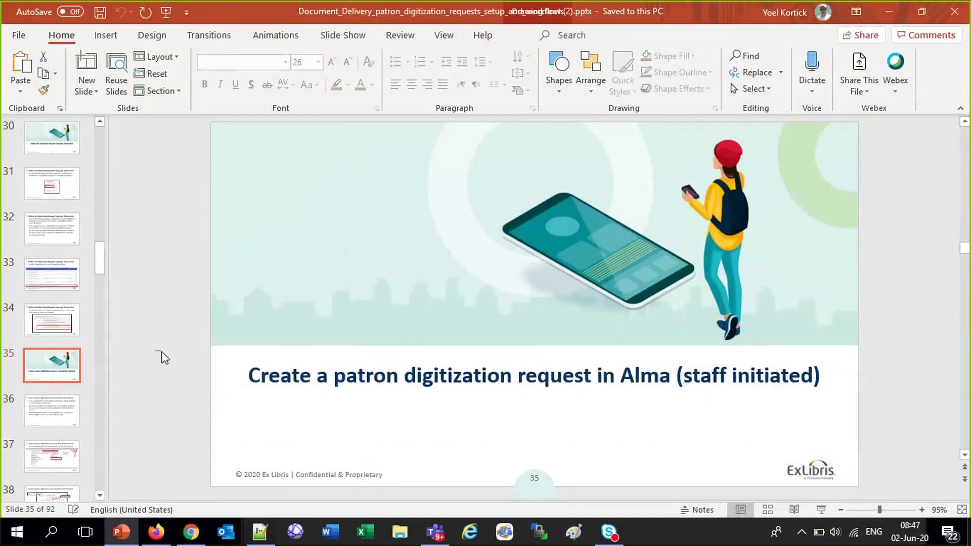
Copy 'Journal of Library and Information Science Taipei' from slide 36 and select Alma's old search text
key("Page_Down")
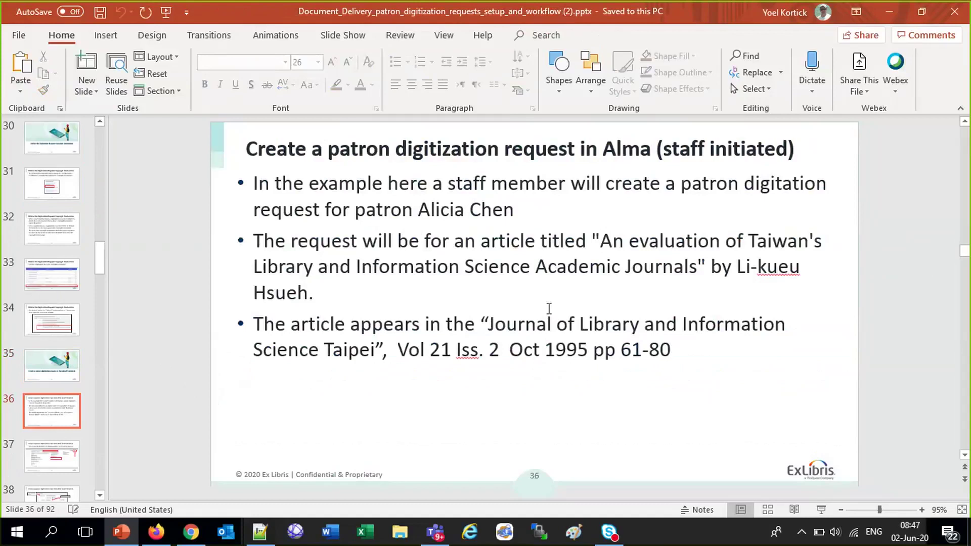
left_click_drag(490, 324, 375, 350)
key("ctrl+c")
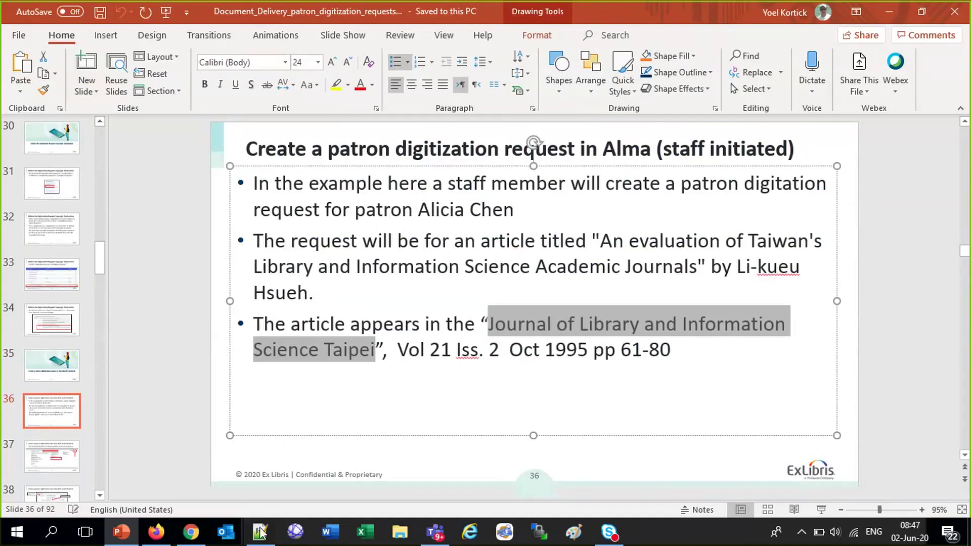
left_click(155, 532)
left_click_drag(386, 145, 308, 147)
Search physical items for 'Journal of Library and Information Science Taipei', then try the All titles search type
key("ctrl+v")
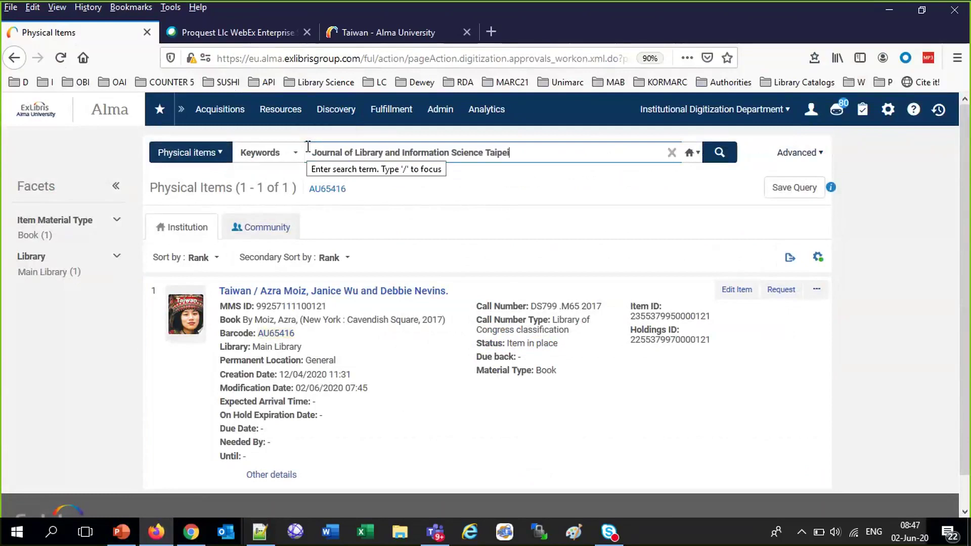
key("Return")
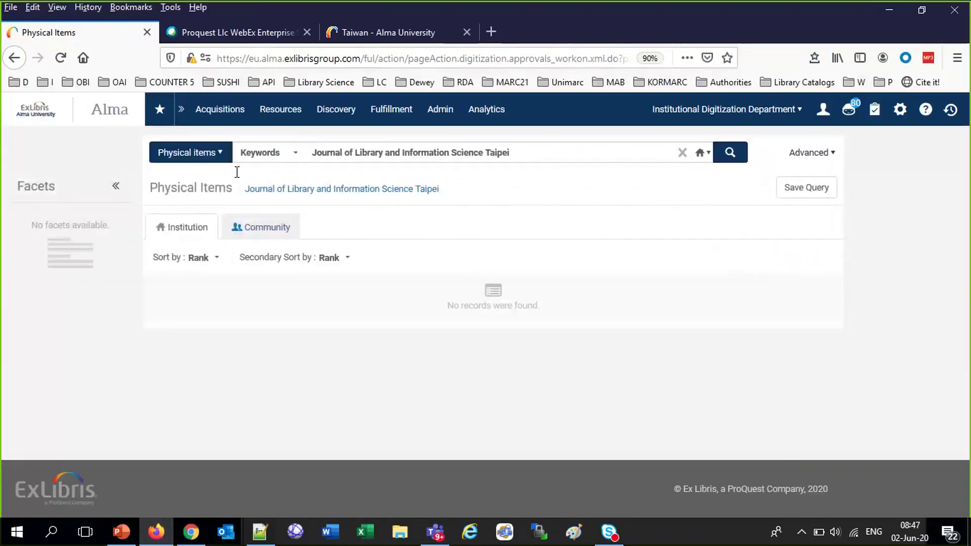
triple_click(545, 157)
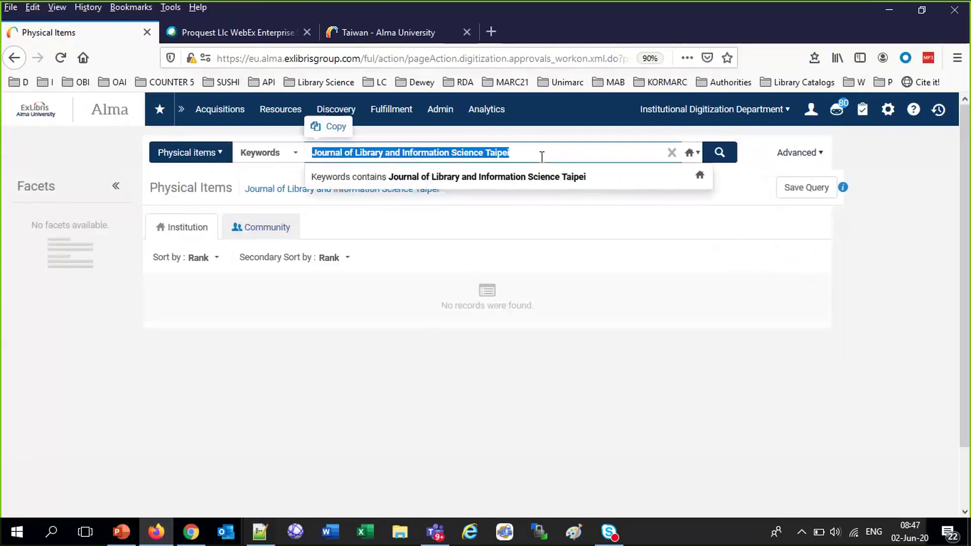
left_click(218, 157)
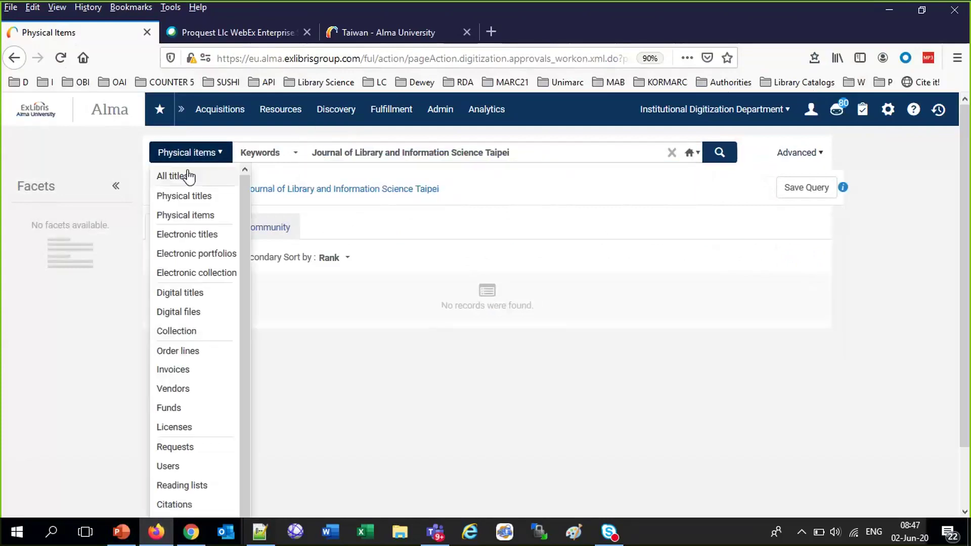
left_click(172, 177)
Drop 'Taipei' and search for 'Journal of Library and Information Science', getting 30 results
left_click_drag(531, 142, 461, 143)
triple_click(461, 144)
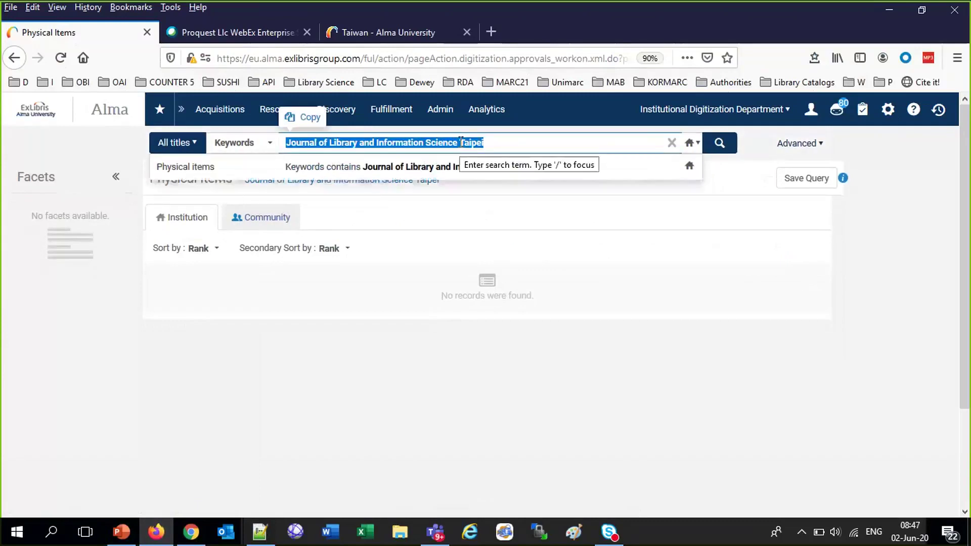
key("BackSpace")
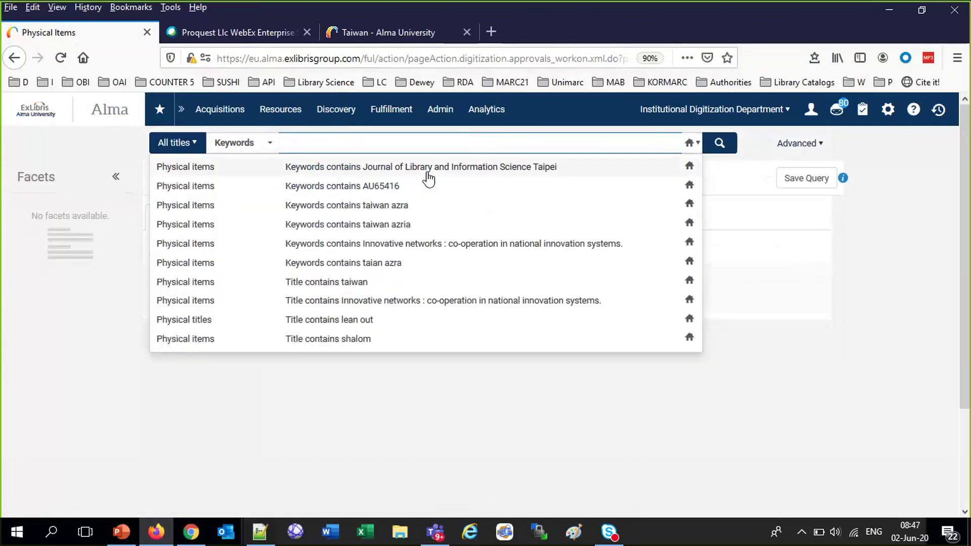
left_click(429, 178)
triple_click(493, 153)
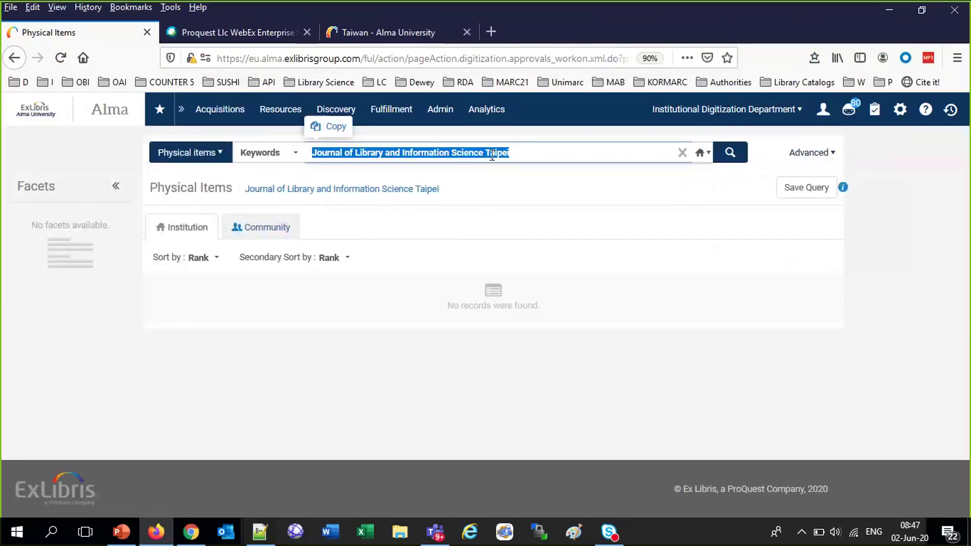
double_click(493, 153)
key("BackSpace")
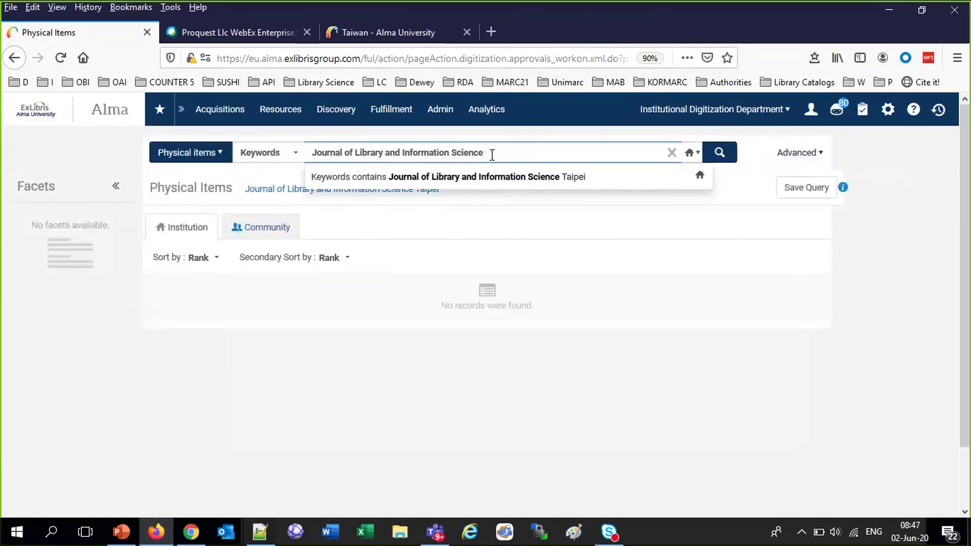
key("Return")
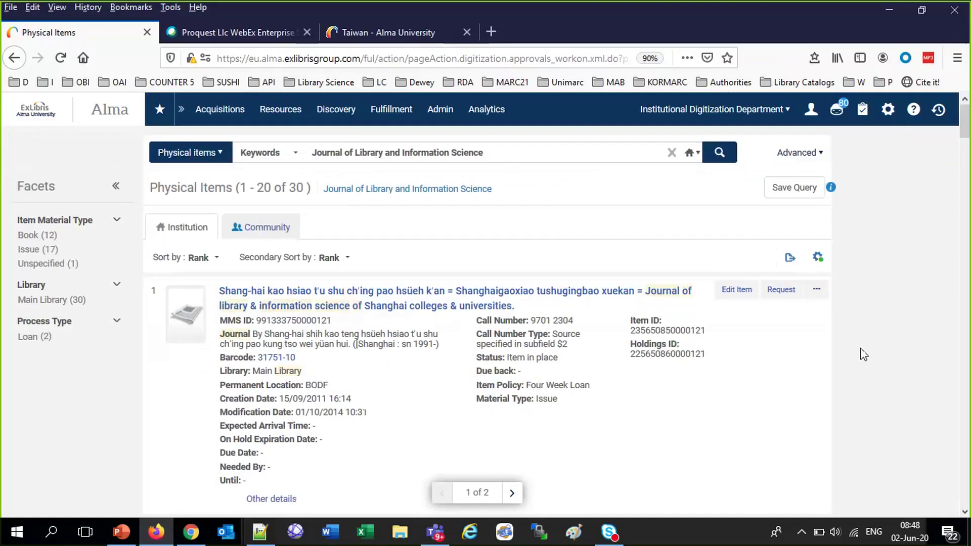
scroll(863, 354, "down", 4)
scroll(864, 354, "down", 12)
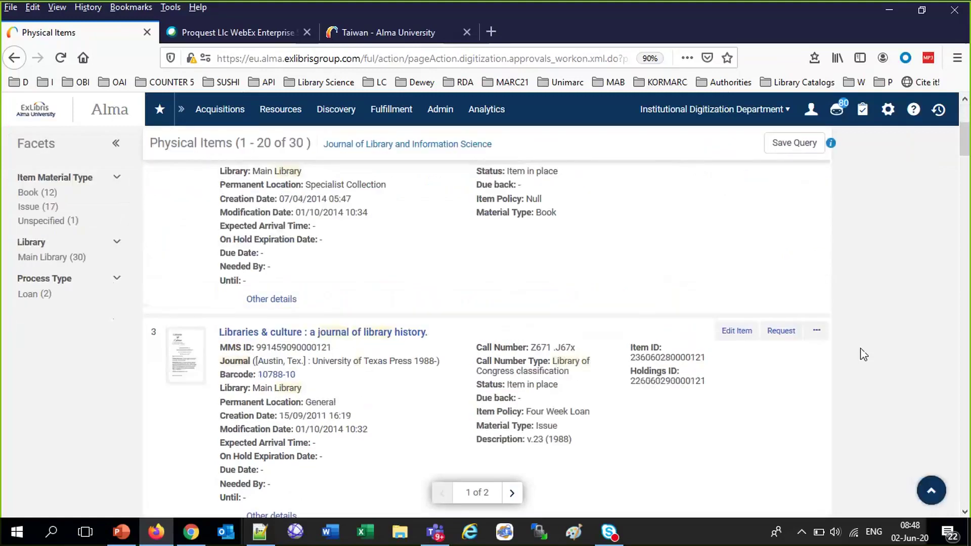
scroll(863, 354, "down", 12)
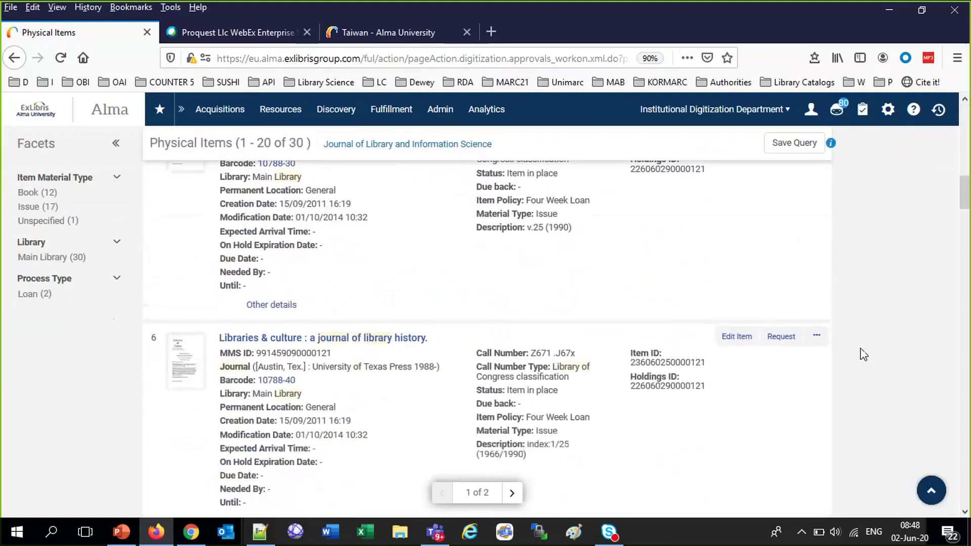
scroll(863, 354, "down", 20)
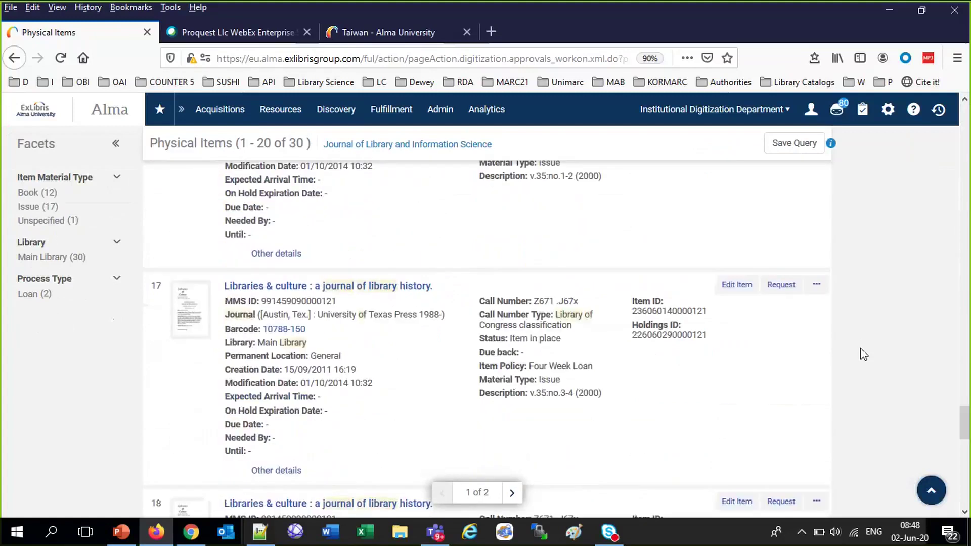
scroll(863, 354, "down", 12)
key("Home")
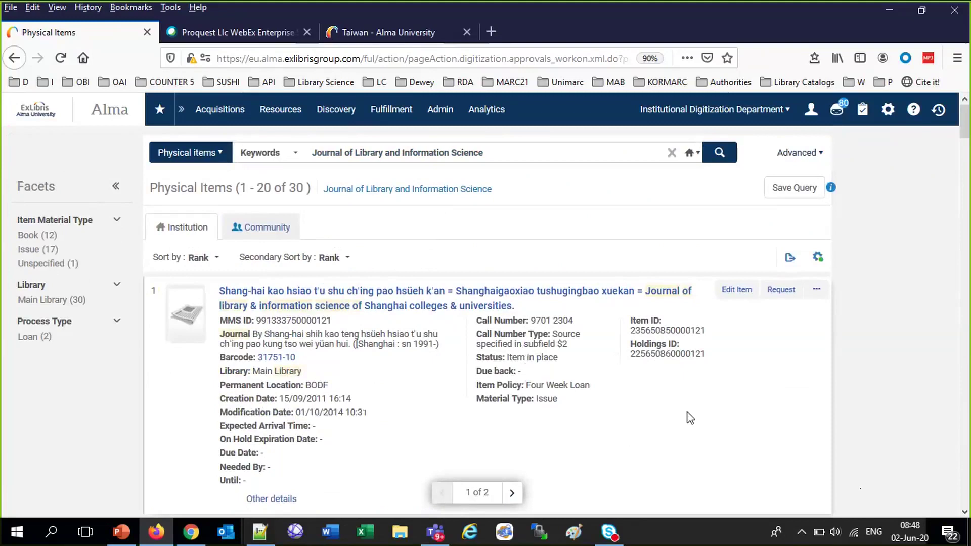
scroll(689, 417, "down", 2)
scroll(689, 416, "up", 1)
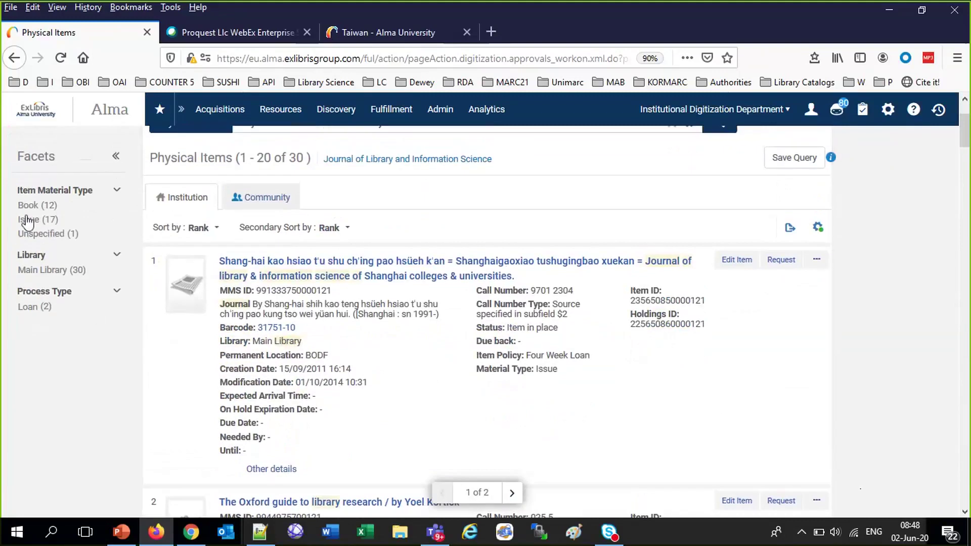
left_click(26, 219)
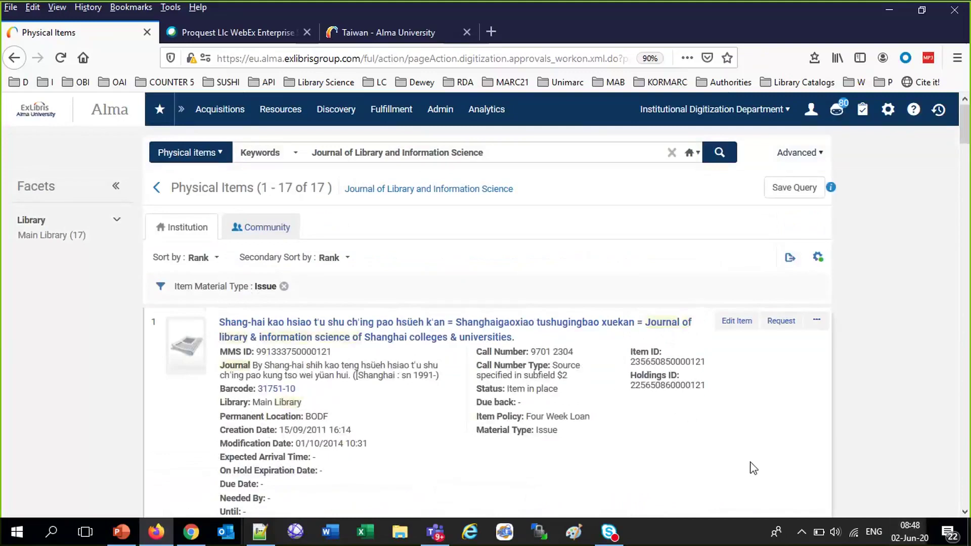
scroll(754, 468, "down", 4)
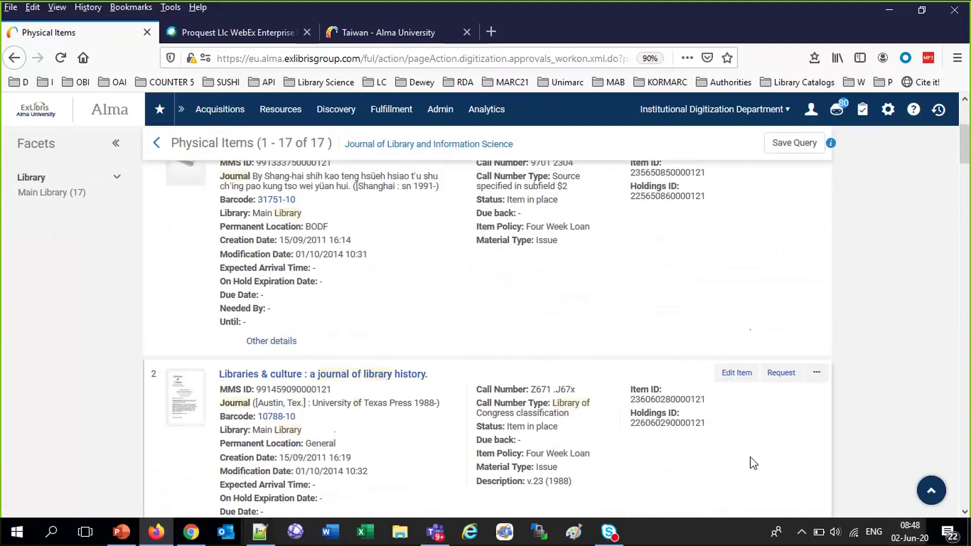
scroll(753, 464, "up", 3)
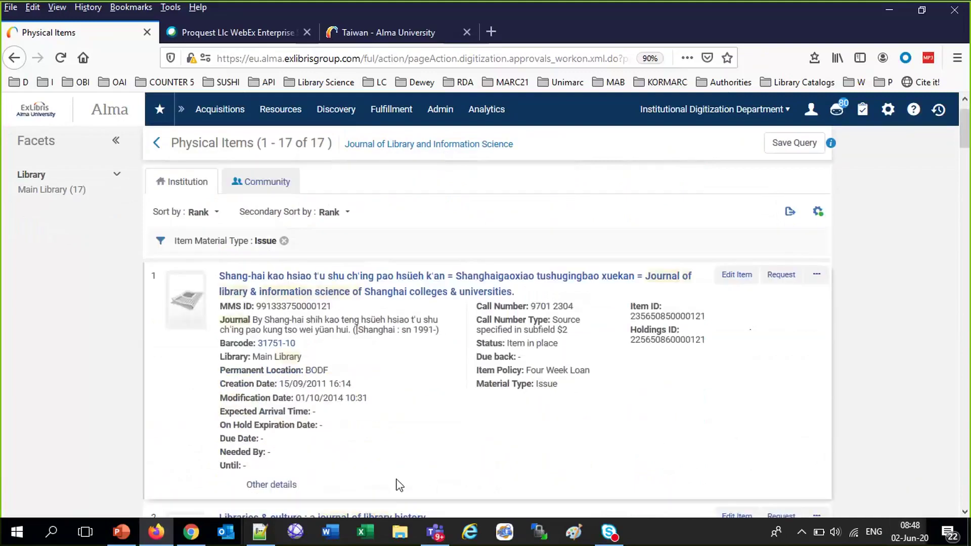
Check slide 37 on locating the journal item, then return to the Alma results
left_click(134, 535)
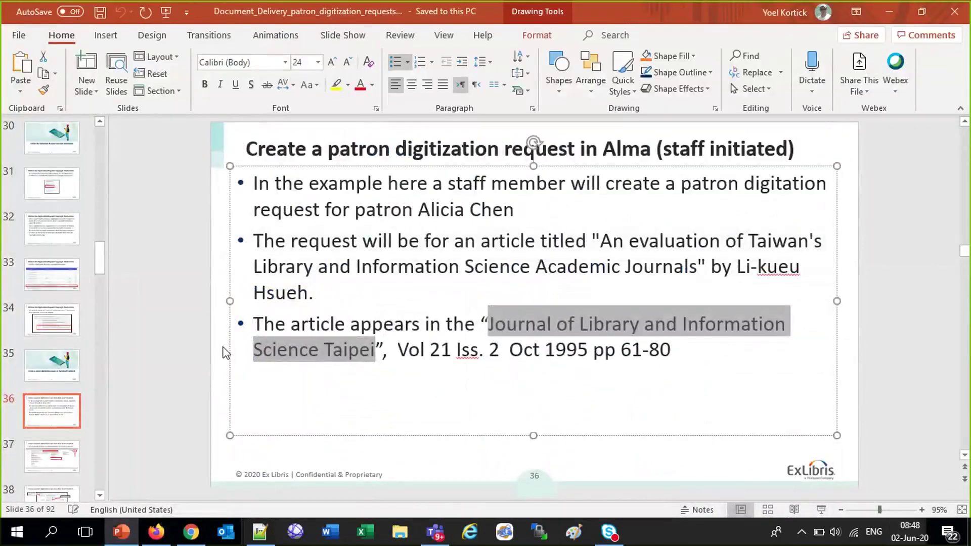
key("Page_Down")
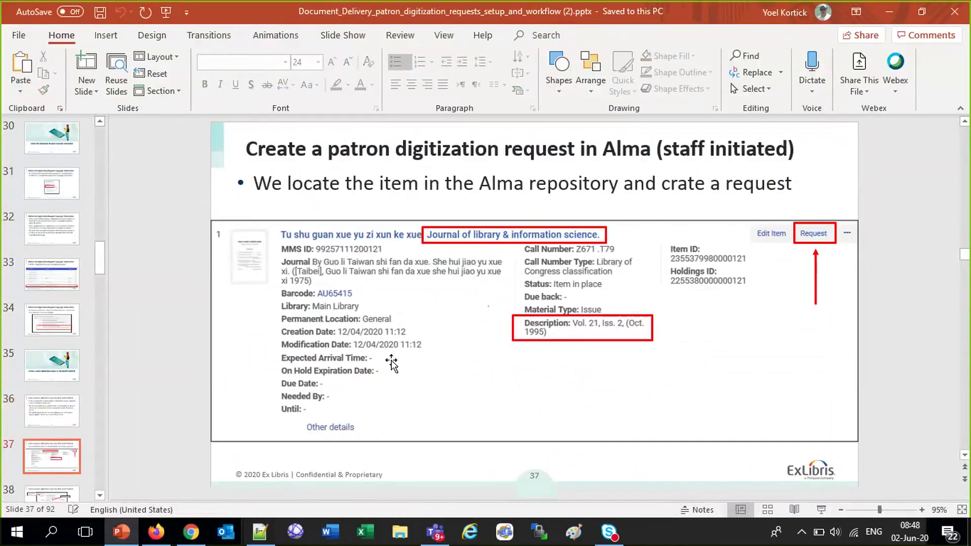
left_click(155, 540)
scroll(503, 202, "up", 2)
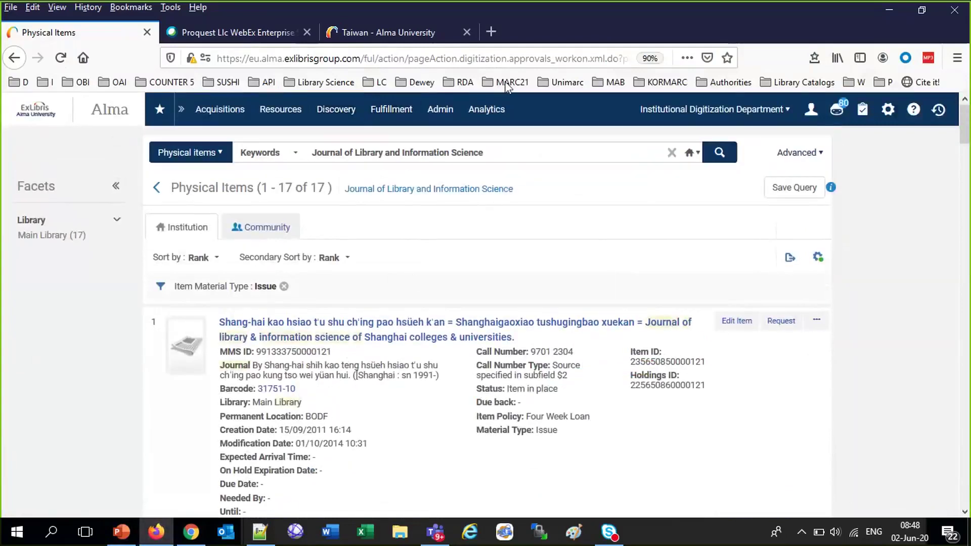
Search physical items for 'tu shu guan', returning 696 items led by Vol. 21, Iss. 2
left_click_drag(473, 152, 231, 163)
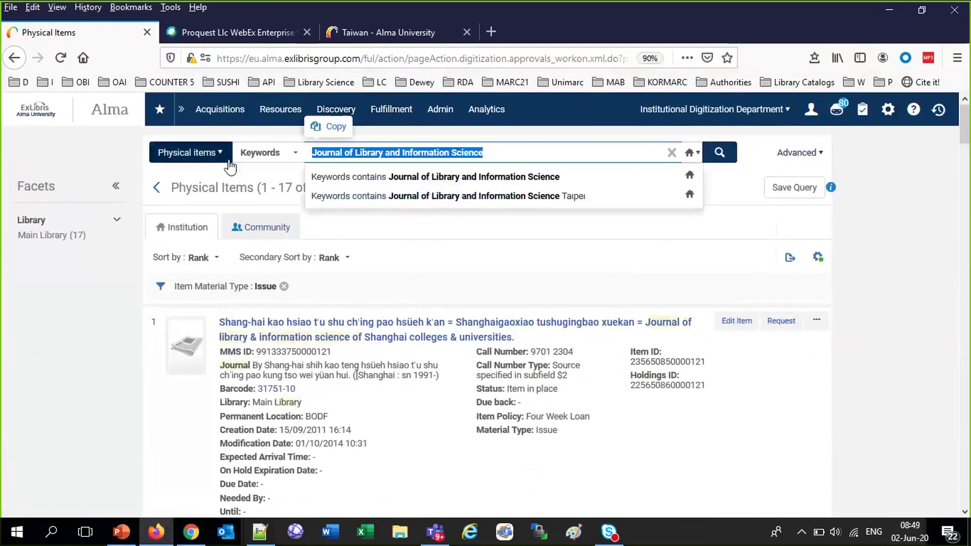
type("tu shu g")
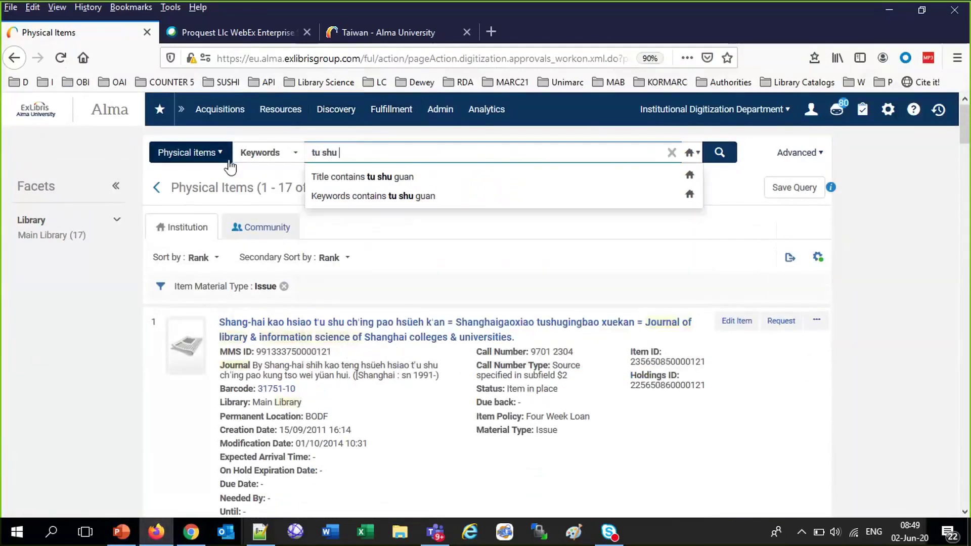
type("uan")
key("Return")
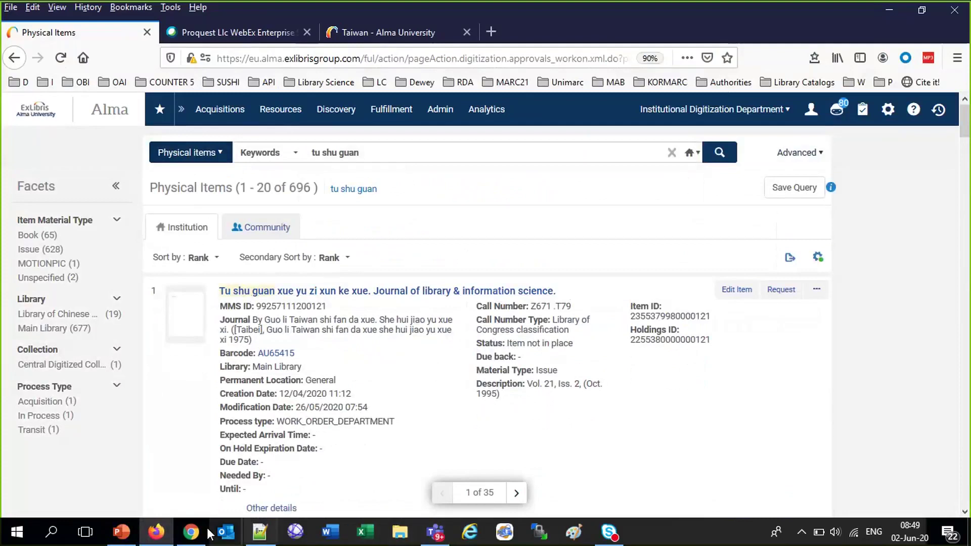
Glance at training slides 37–38, then return to the Alma results
left_click(133, 539)
key("Down")
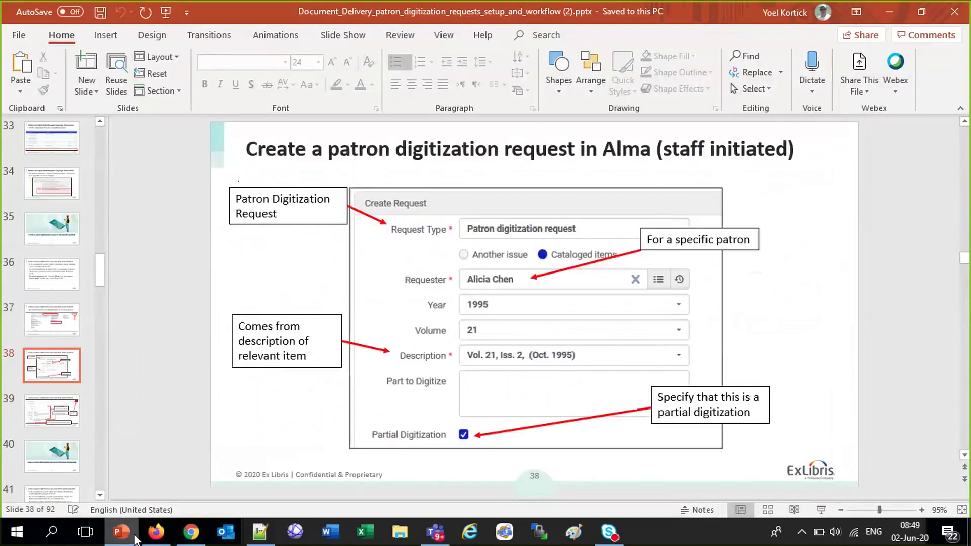
key("Up")
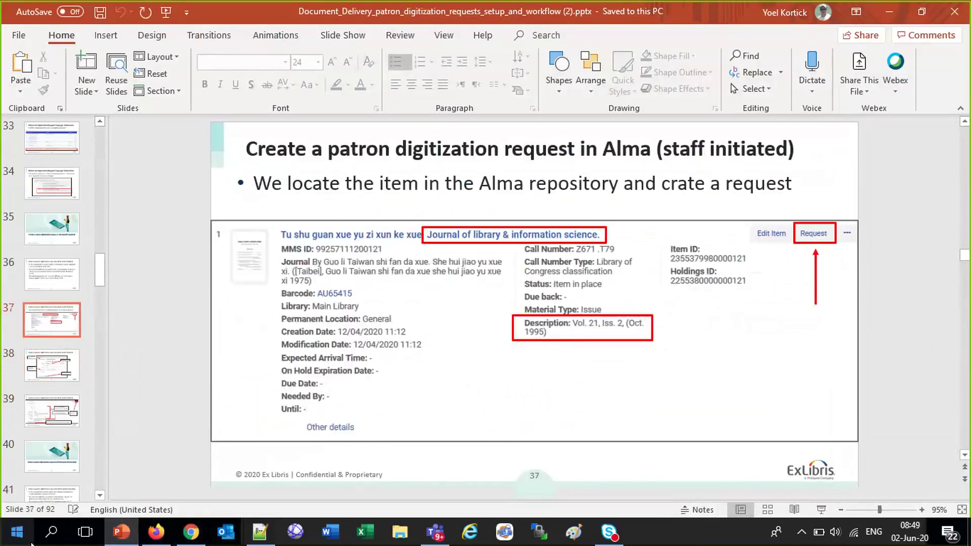
left_click(156, 532)
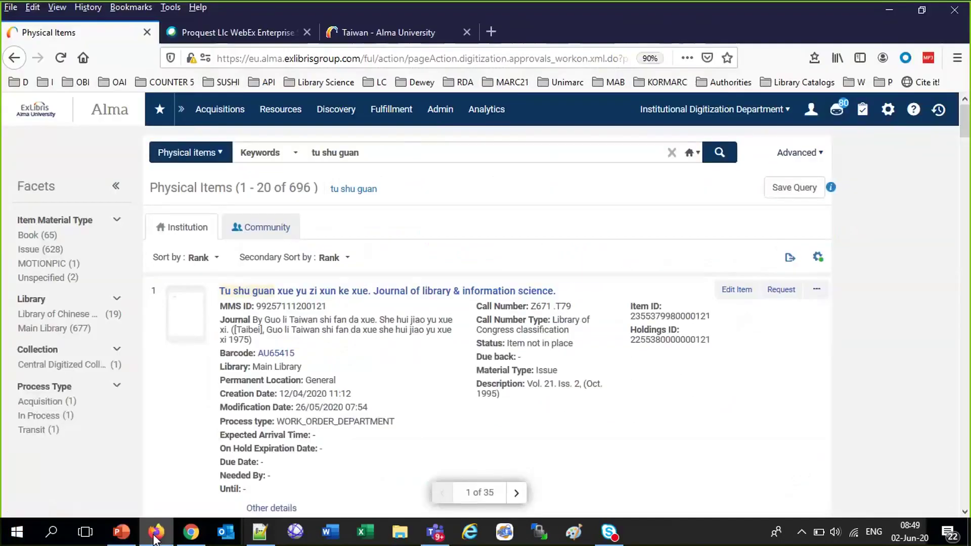
Request item 1 as a Staff digitization request managed by Institutional Digitization Department
left_click(783, 298)
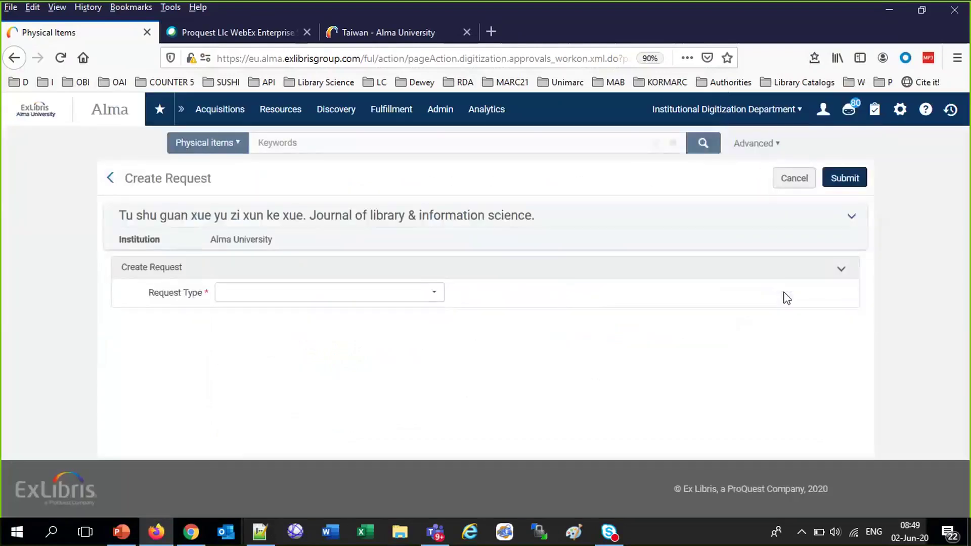
left_click(436, 295)
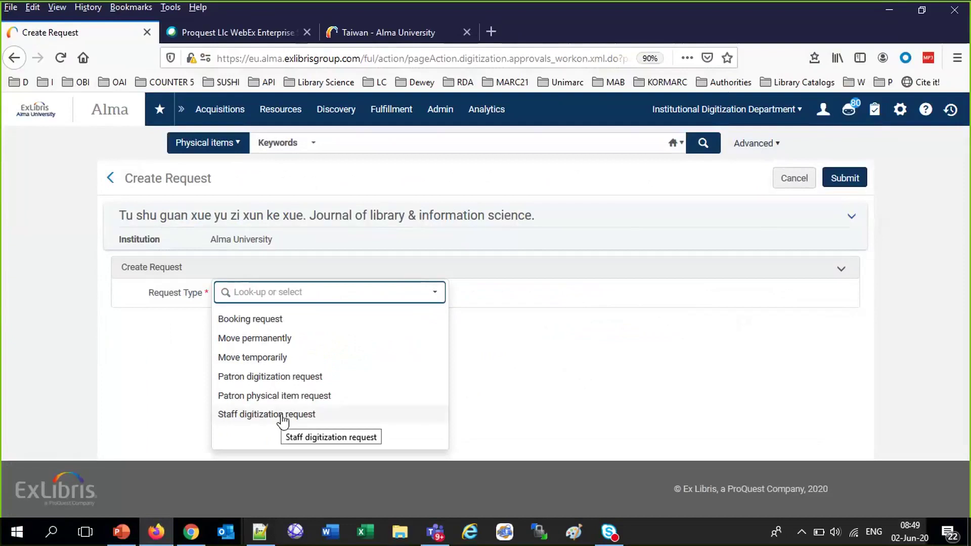
left_click(282, 417)
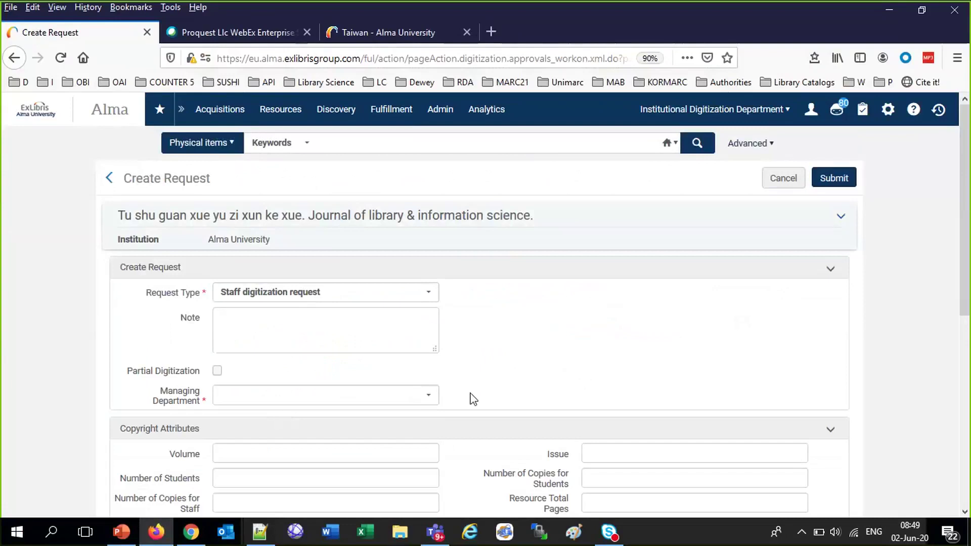
left_click(428, 397)
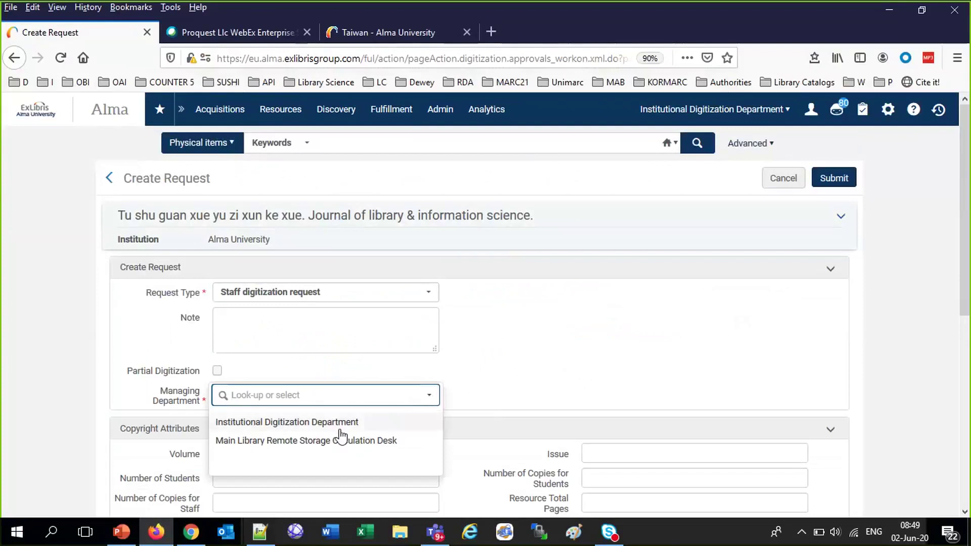
left_click(331, 429)
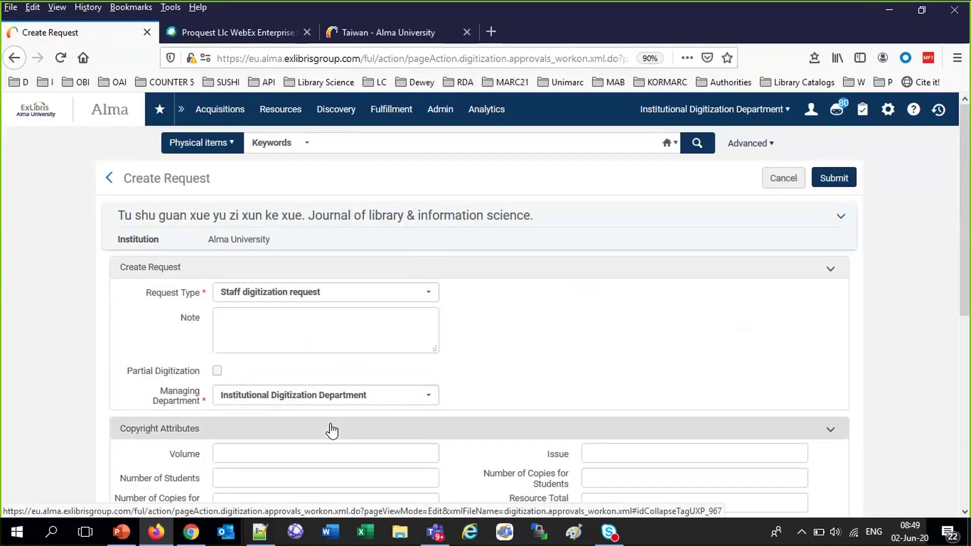
scroll(331, 431, "down", 3)
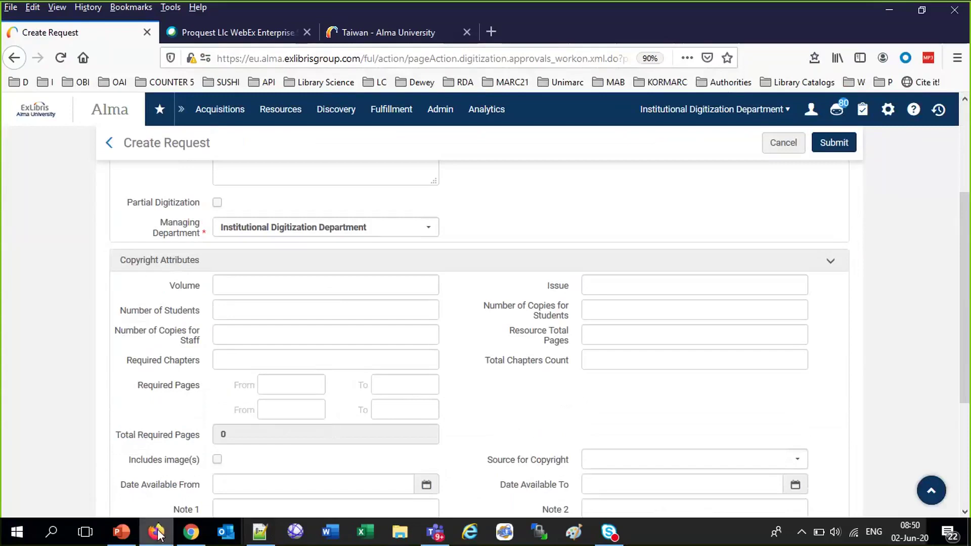
Check slide 38's partial digitization callout, then return to the Alma request form
left_click(121, 538)
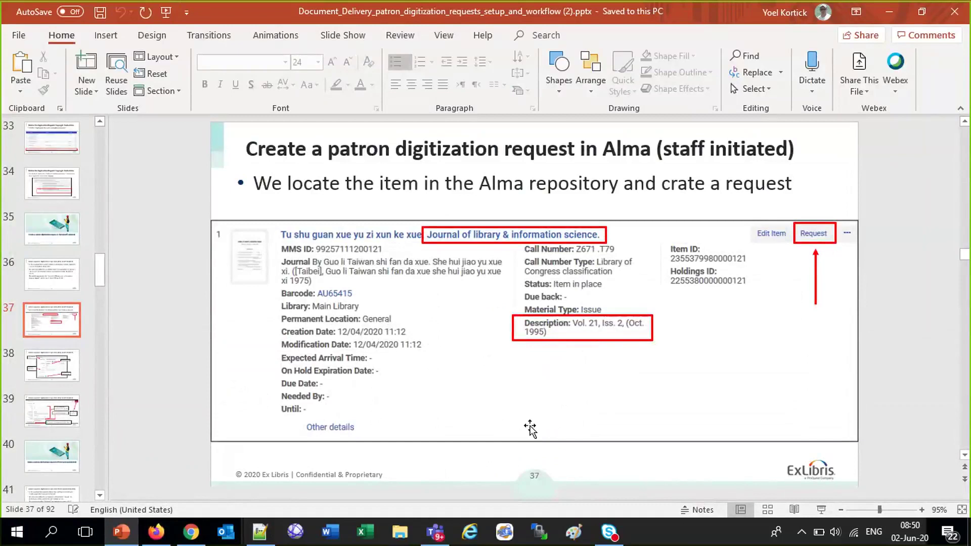
scroll(530, 429, "down", 1)
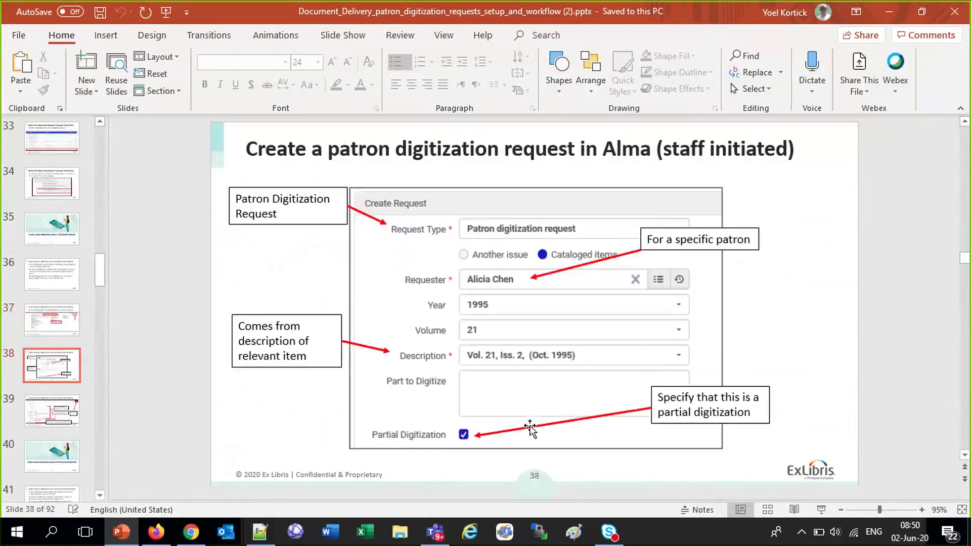
left_click(530, 429)
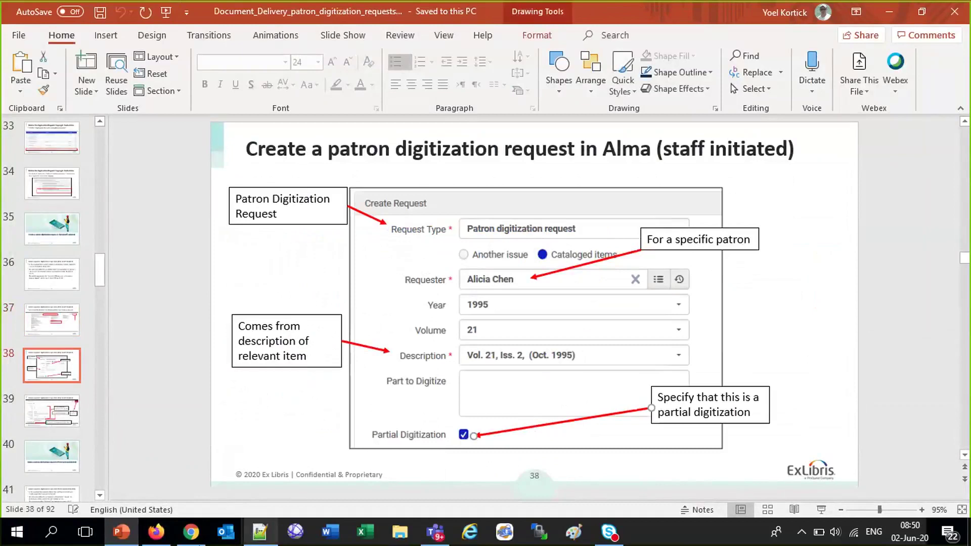
left_click(157, 534)
scroll(284, 332, "up", 3)
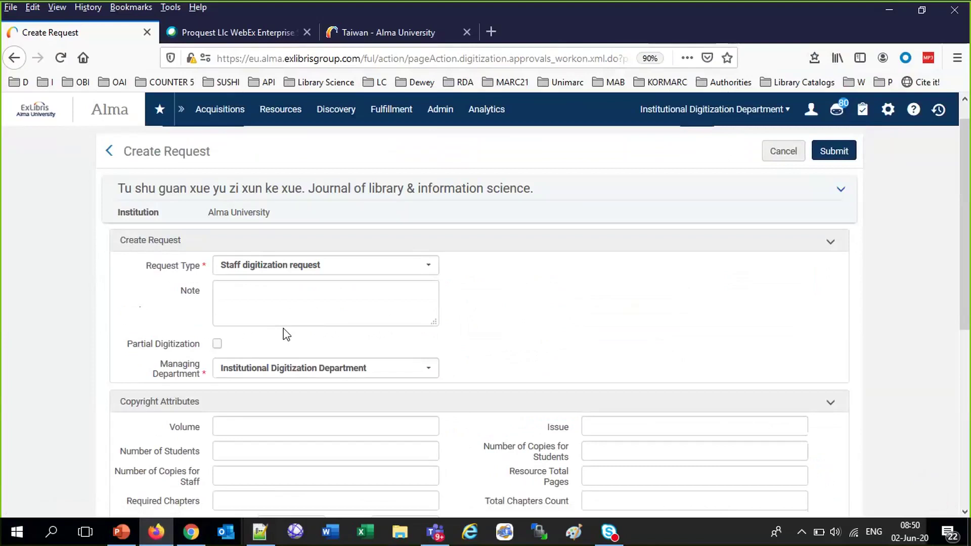
Cancel the request form currently being filled in
scroll(283, 330, "down", 3)
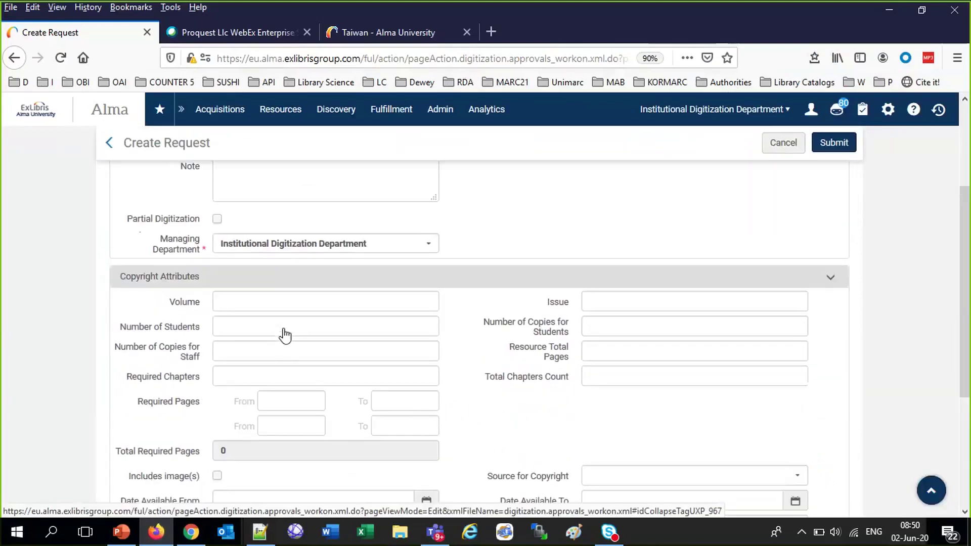
scroll(284, 332, "down", 5)
scroll(285, 328, "up", 6)
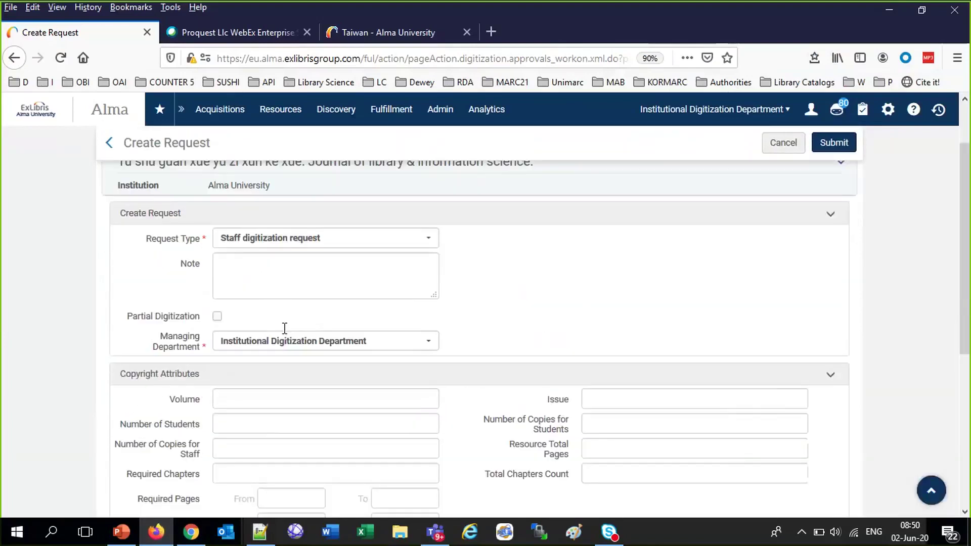
left_click(789, 150)
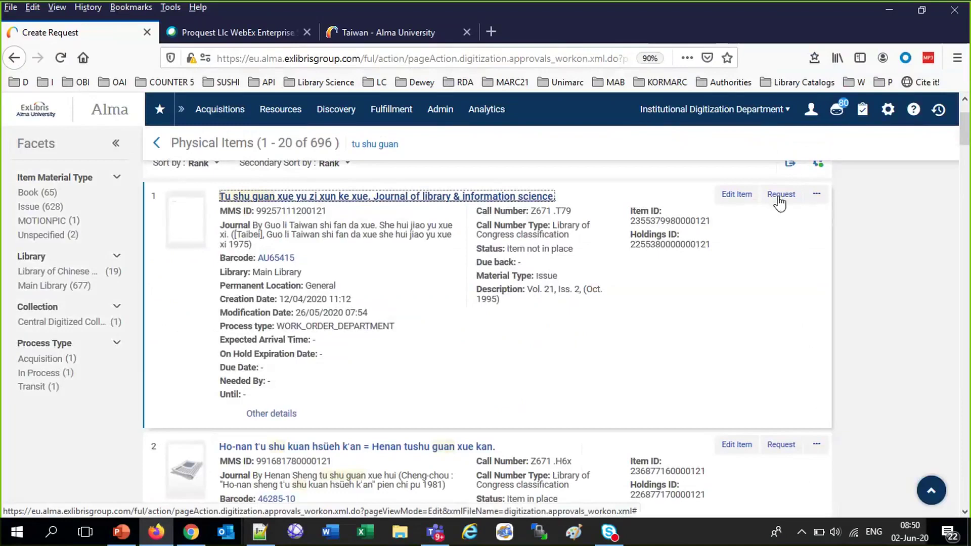
Start a new Staff digitization request on item 1 with Partial Digitization checked
left_click(780, 196)
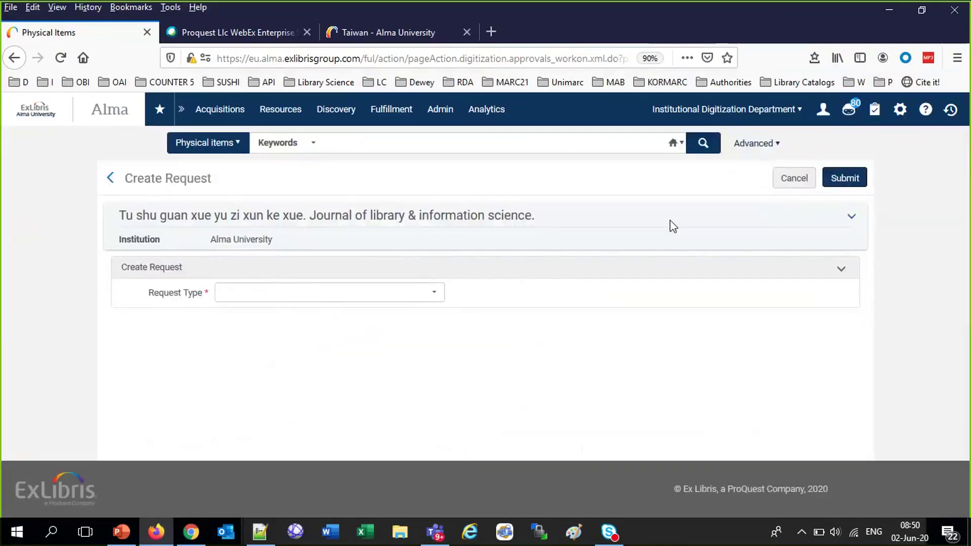
left_click(393, 293)
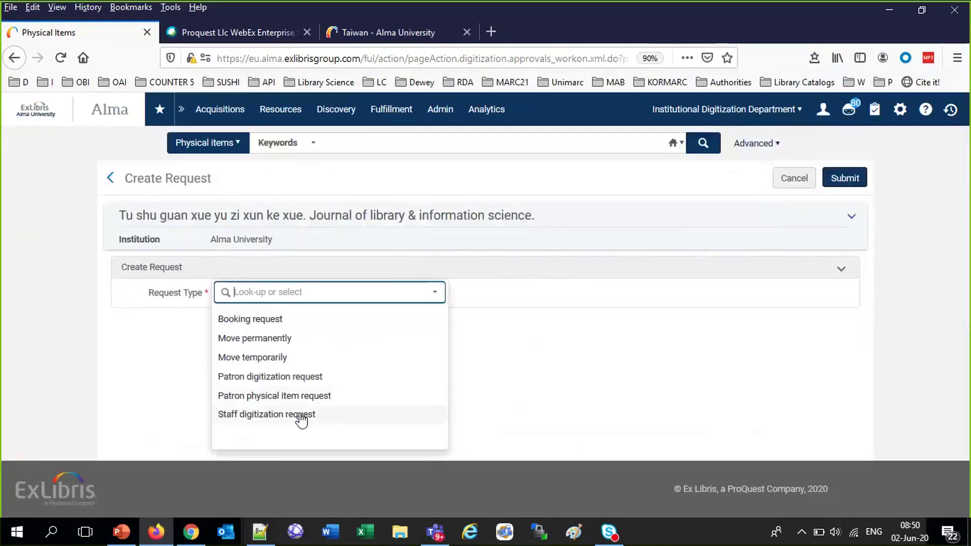
left_click(302, 415)
left_click(217, 371)
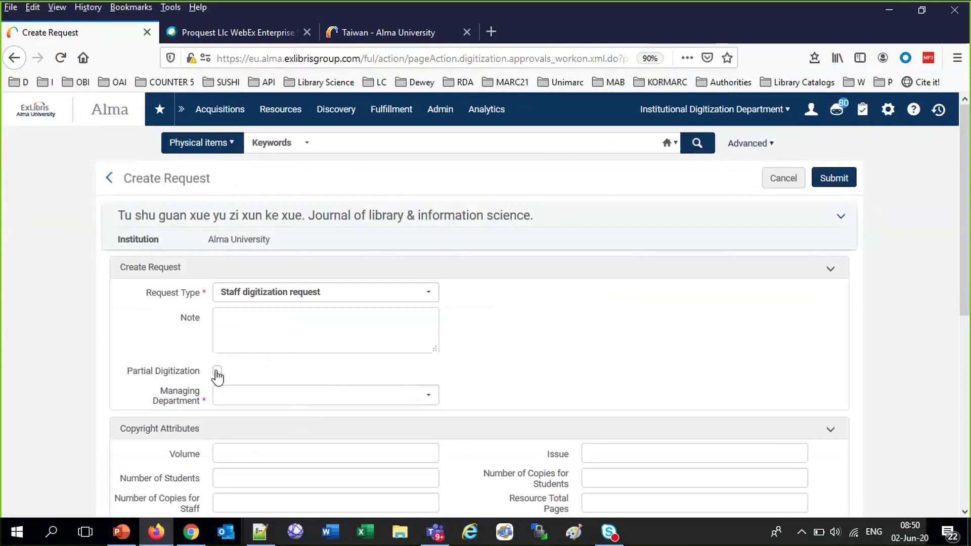
scroll(336, 386, "down", 5)
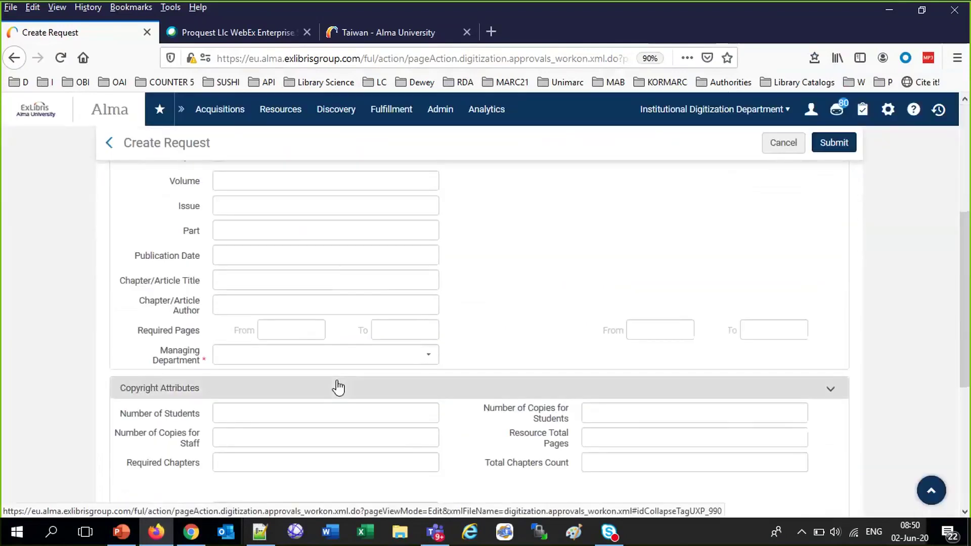
scroll(338, 387, "down", 5)
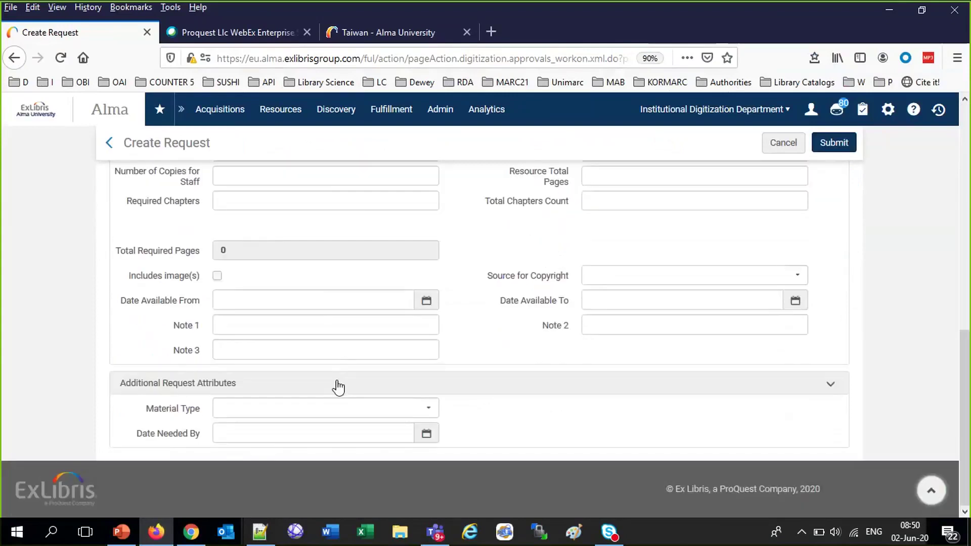
scroll(337, 387, "up", 8)
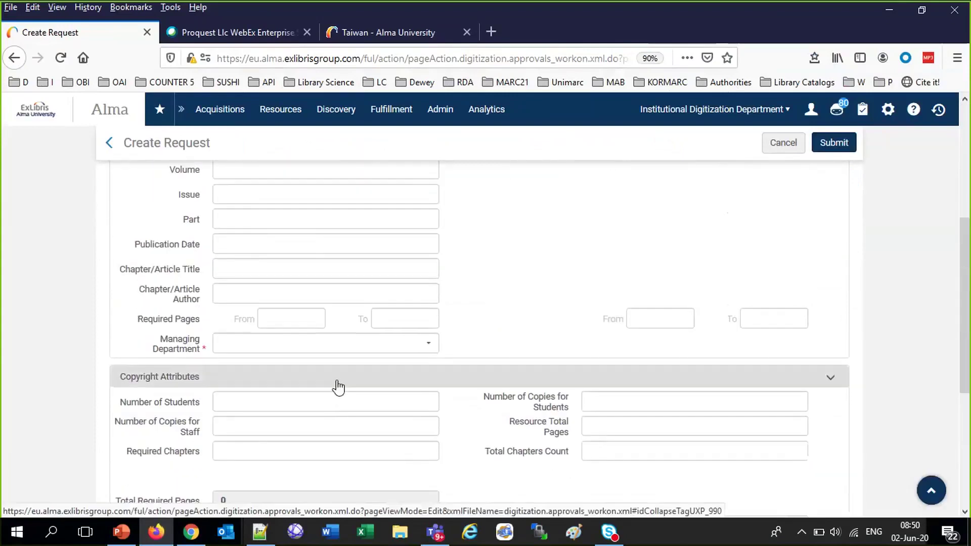
scroll(338, 387, "up", 3)
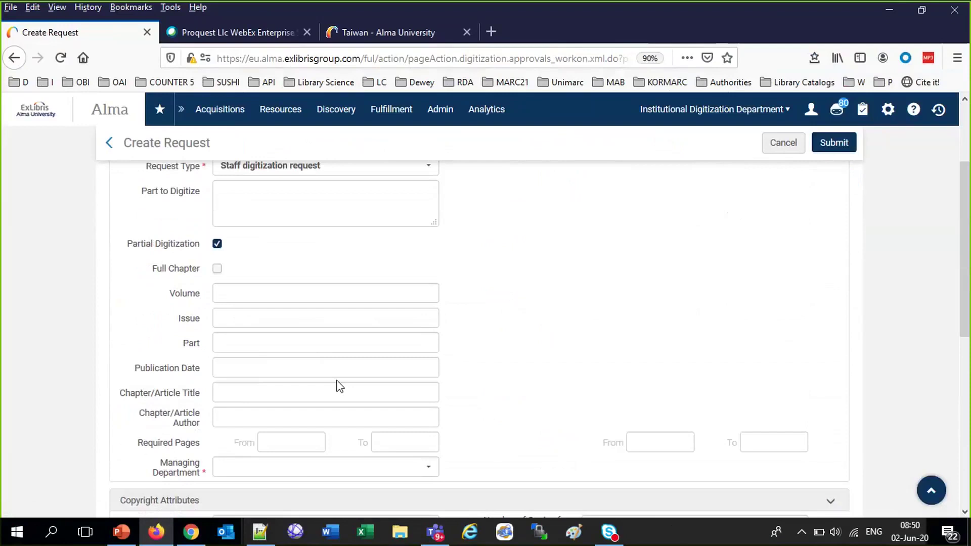
scroll(339, 386, "up", 2)
scroll(339, 386, "down", 3)
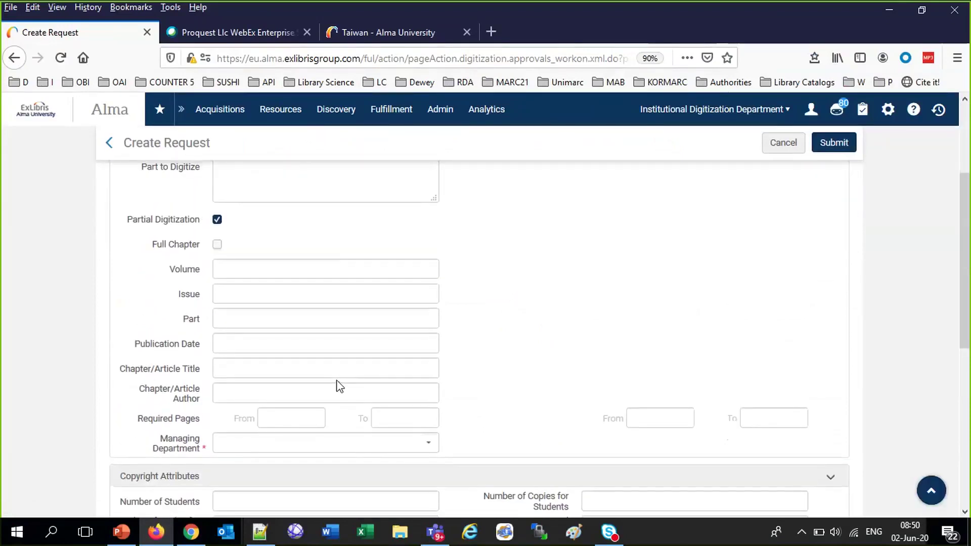
scroll(339, 386, "down", 3)
scroll(339, 386, "down", 4)
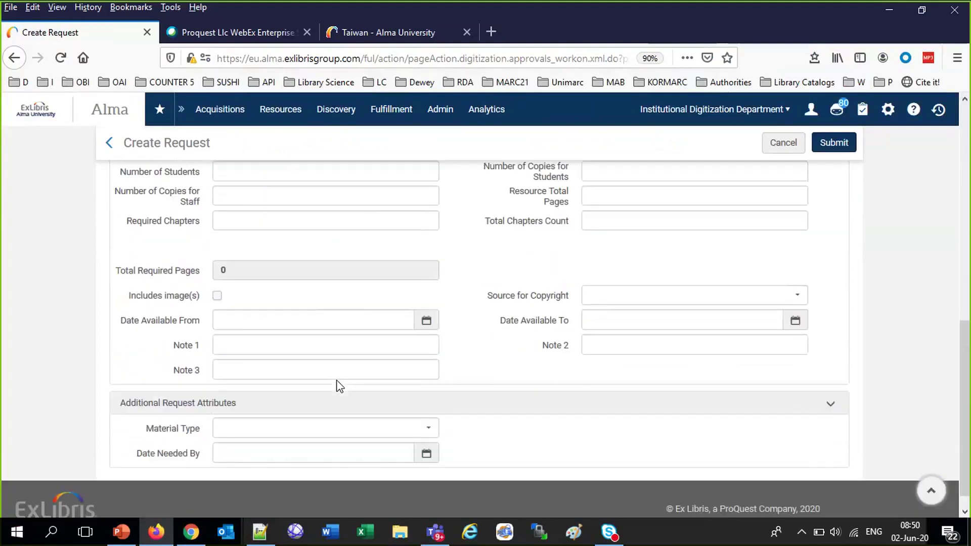
Redo it as a Patron digitization request with the faculty patron as requester and Partial Digitization checked
left_click(782, 146)
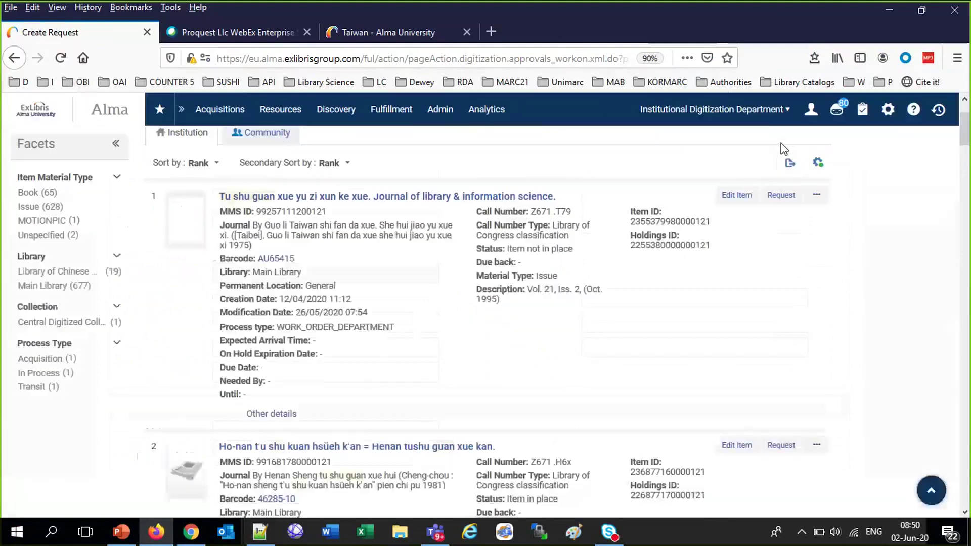
left_click(783, 196)
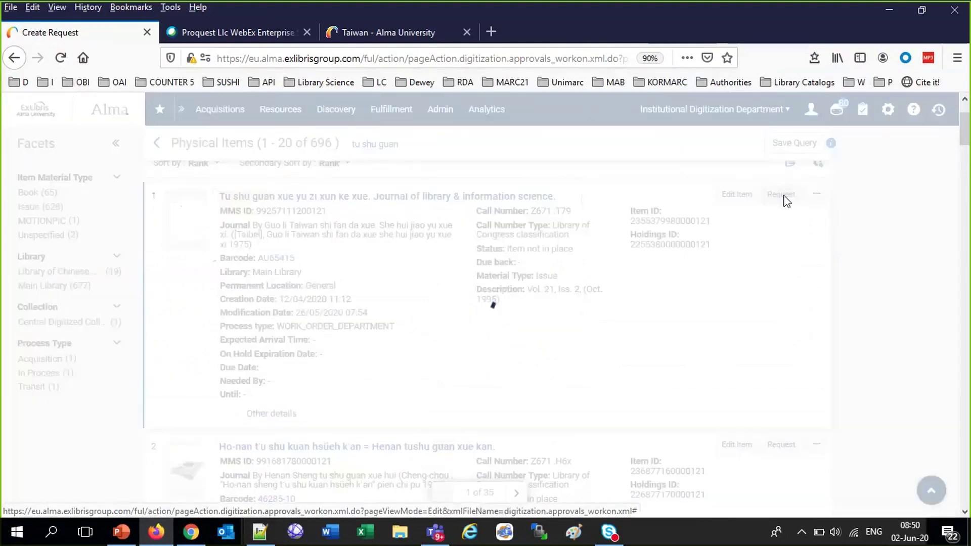
left_click(322, 293)
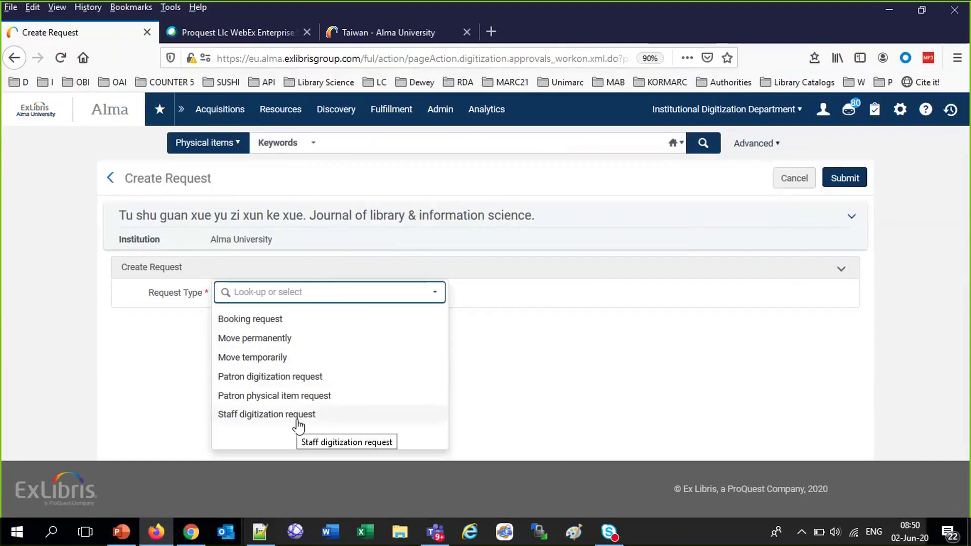
left_click(294, 384)
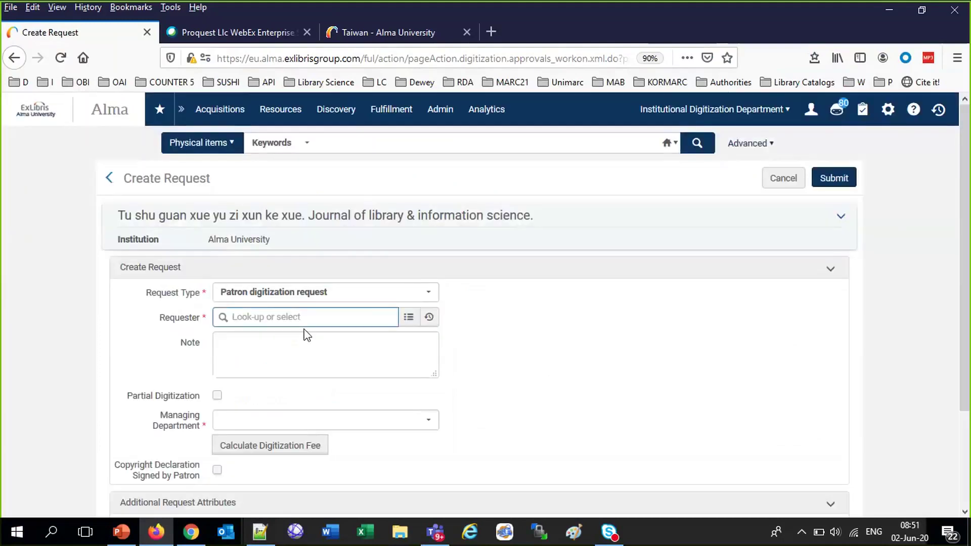
type("alicia")
left_click(311, 395)
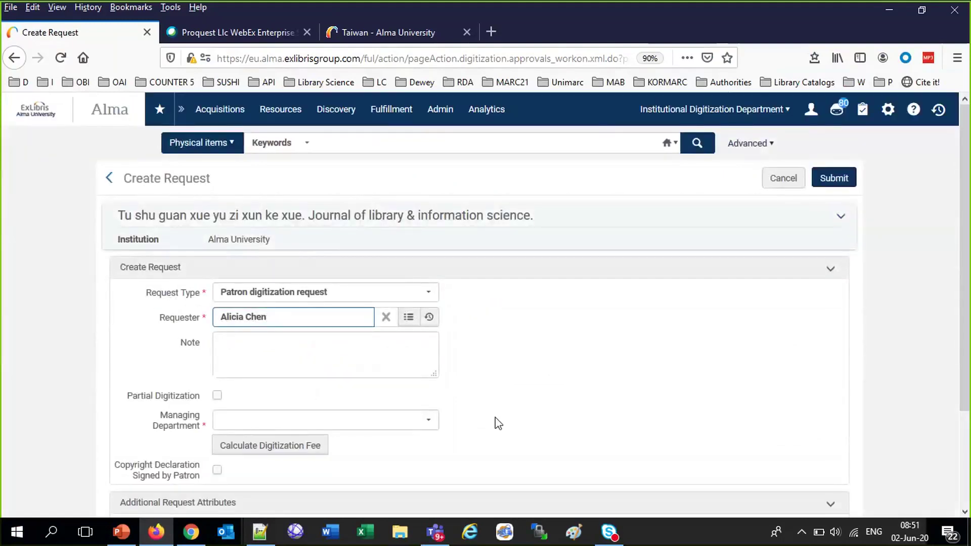
scroll(498, 424, "down", 3)
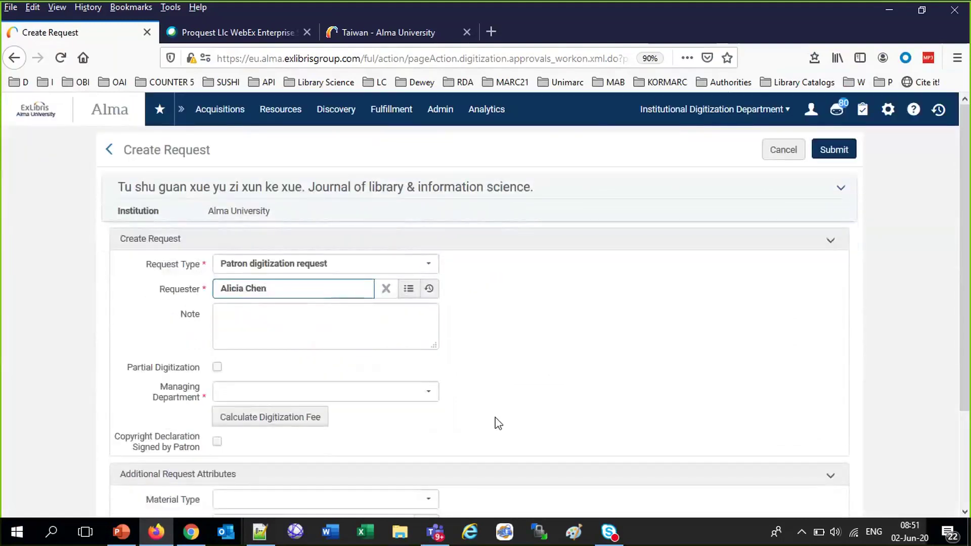
left_click(217, 287)
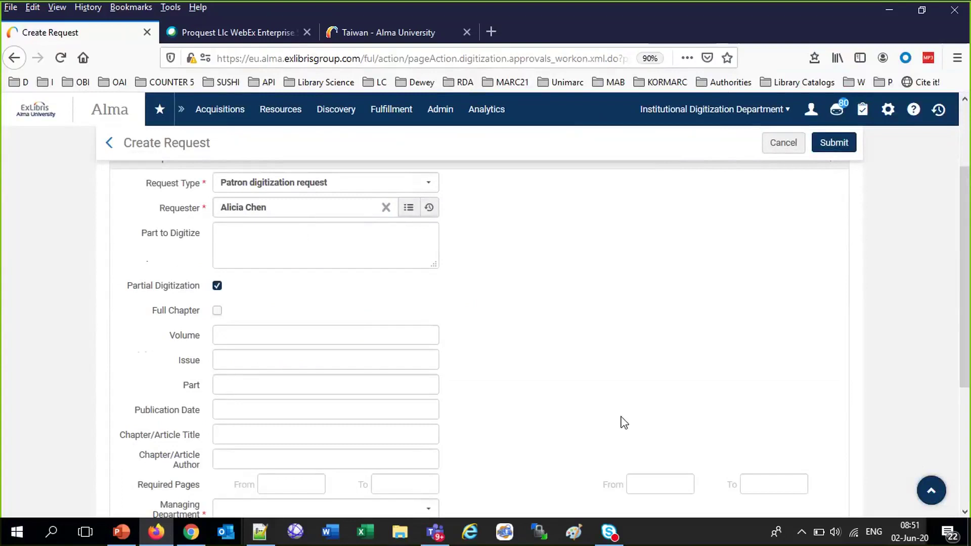
Enter Volume 21 and Issue 2 on the request form
left_click(312, 343)
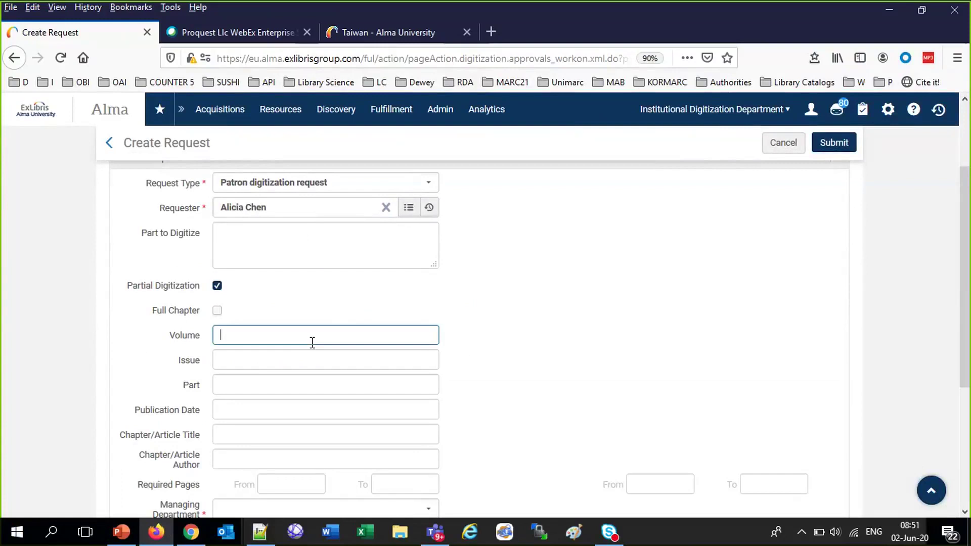
type("21")
left_click(294, 361)
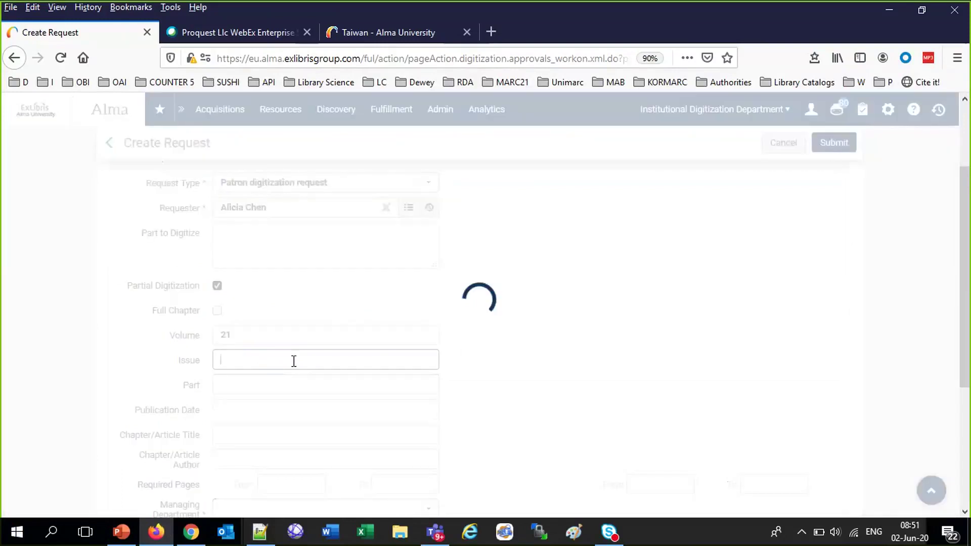
left_click(293, 361)
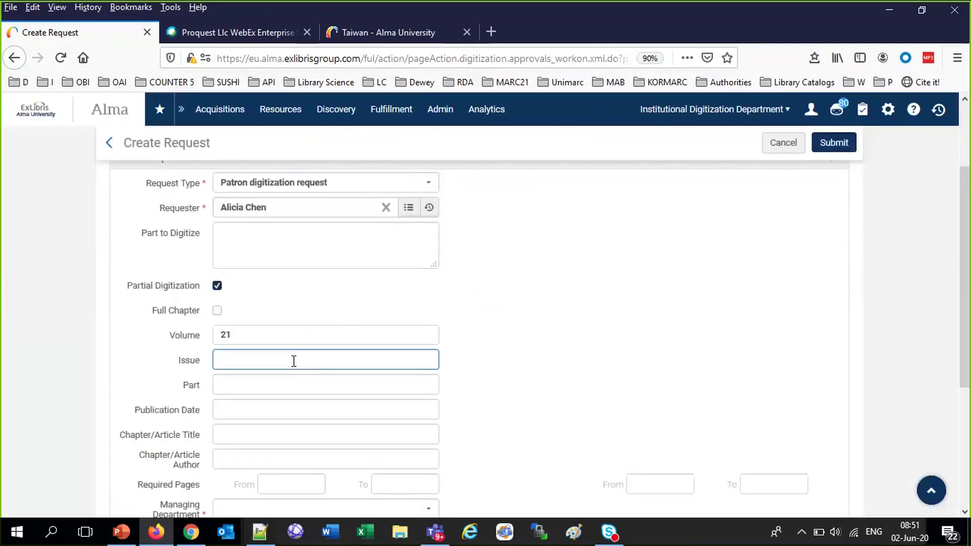
type("2")
Set Managing Department to Institutional Digitization Department and tick Copyright Declaration Signed by Patron
scroll(362, 404, "down", 1)
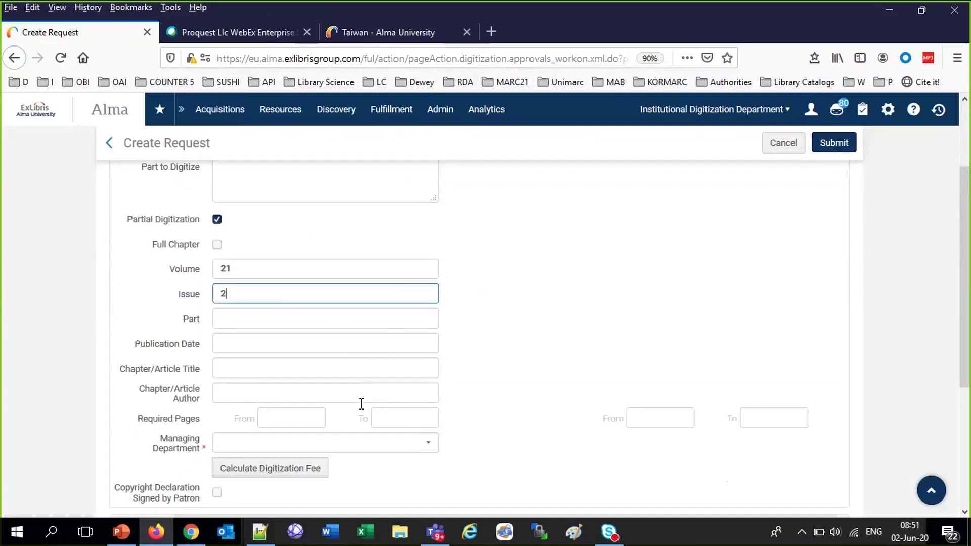
scroll(361, 403, "down", 1)
scroll(399, 422, "down", 2)
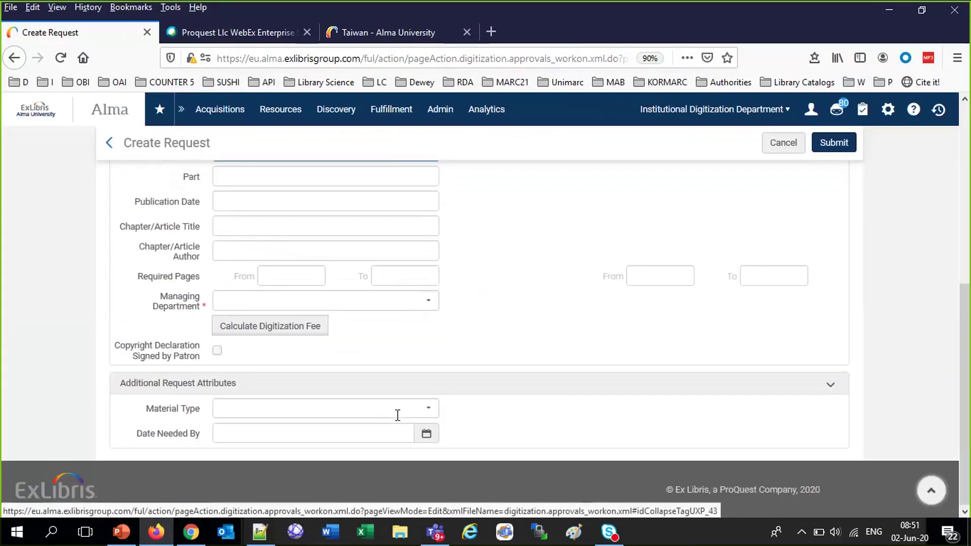
left_click(368, 302)
left_click(368, 305)
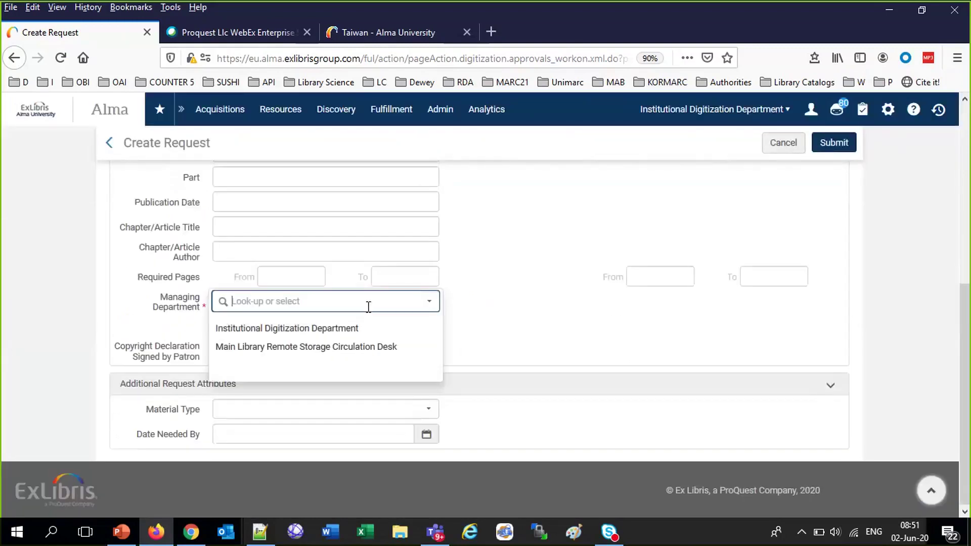
left_click(331, 329)
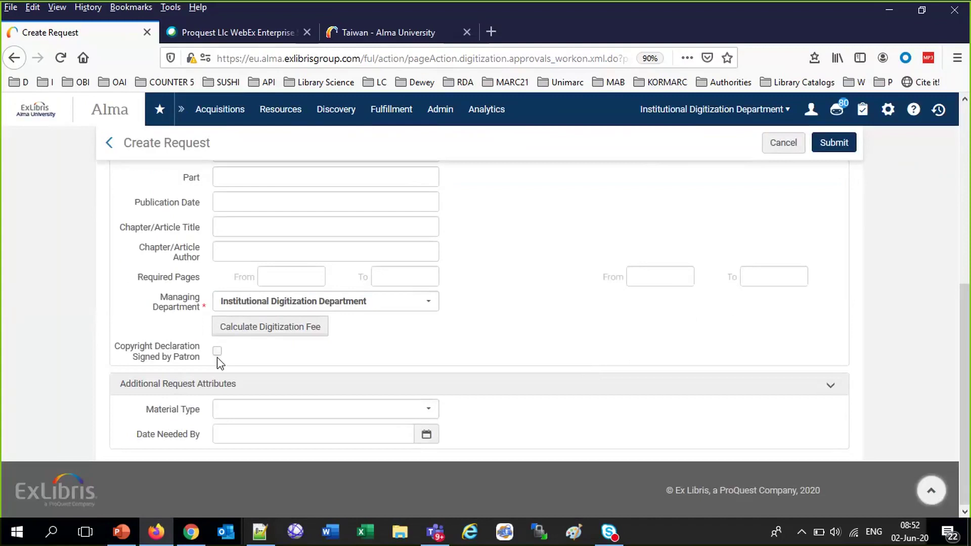
left_click(217, 352)
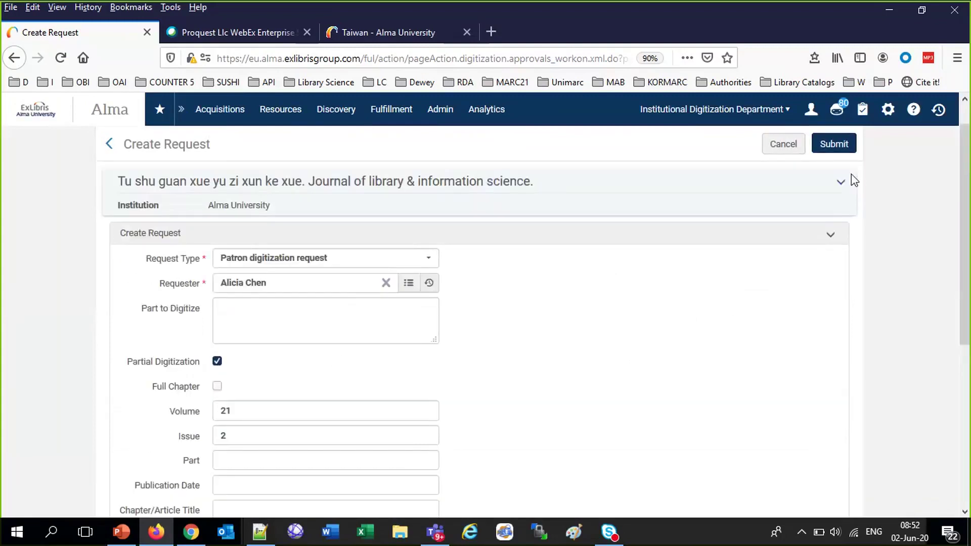
Submit the patron digitization request and copy the item barcode AU65415
left_click(838, 147)
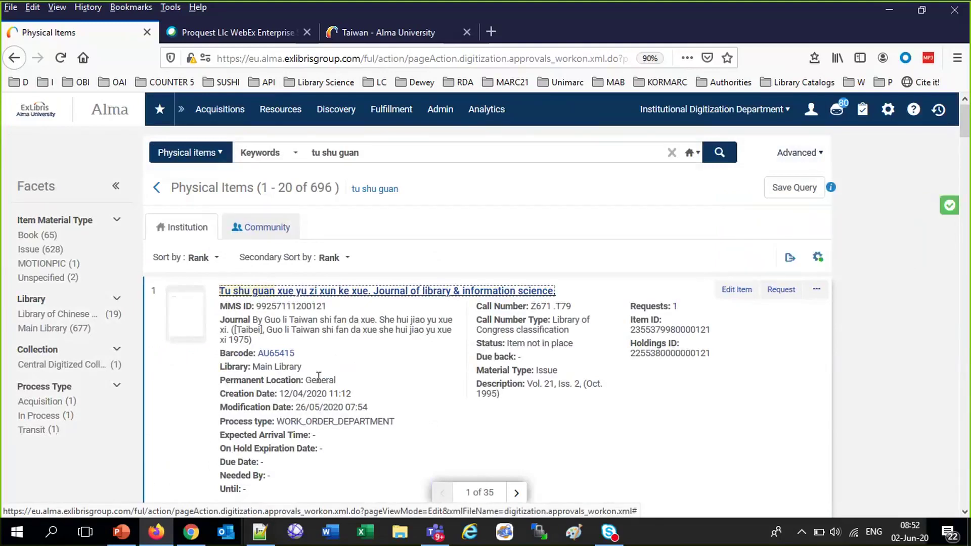
left_click_drag(295, 353, 257, 354)
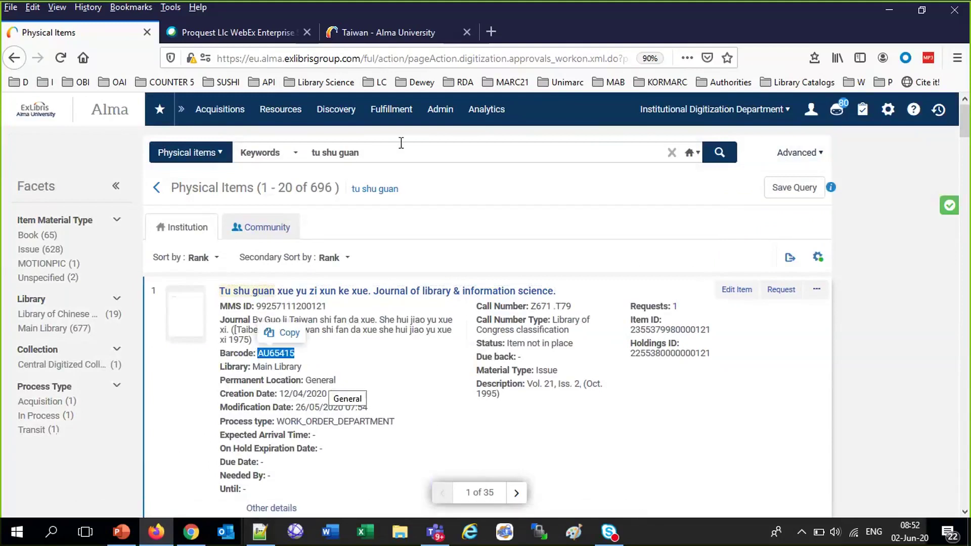
left_click(375, 120)
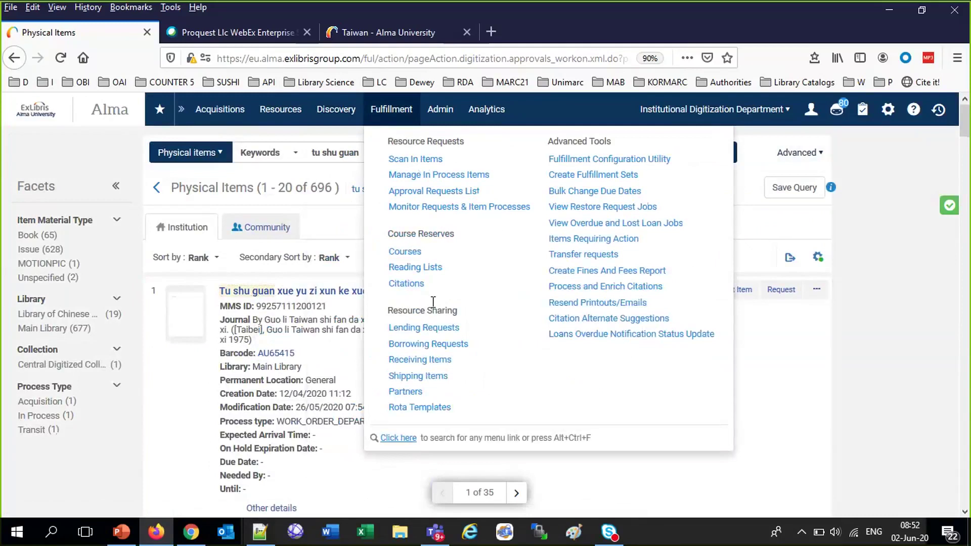
Switch the work location to Main Library - Main Circulation Desk
left_click(690, 114)
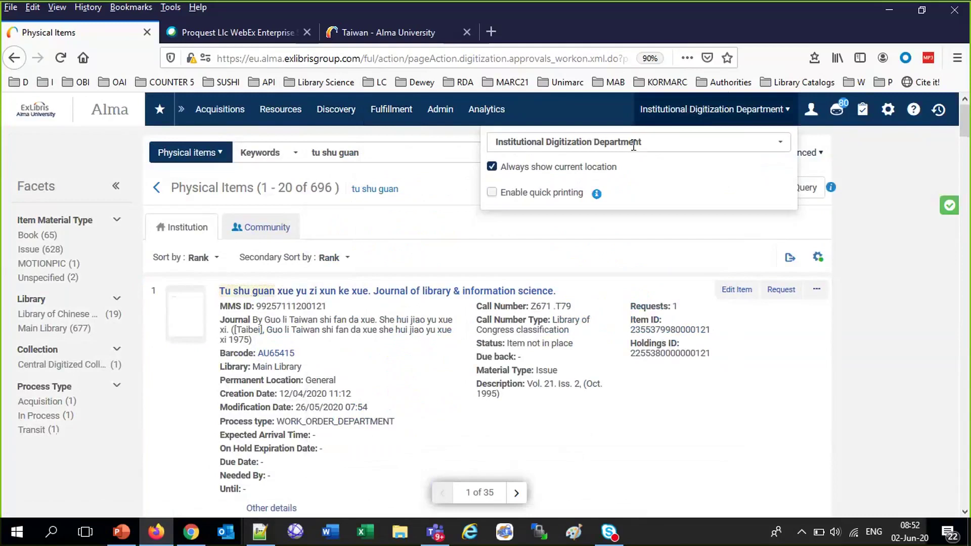
left_click(634, 144)
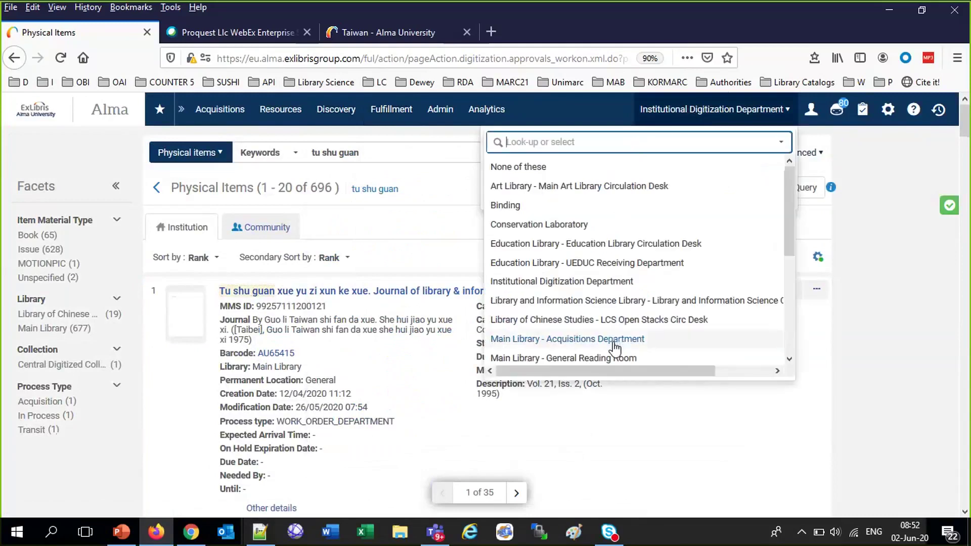
scroll(612, 345, "down", 3)
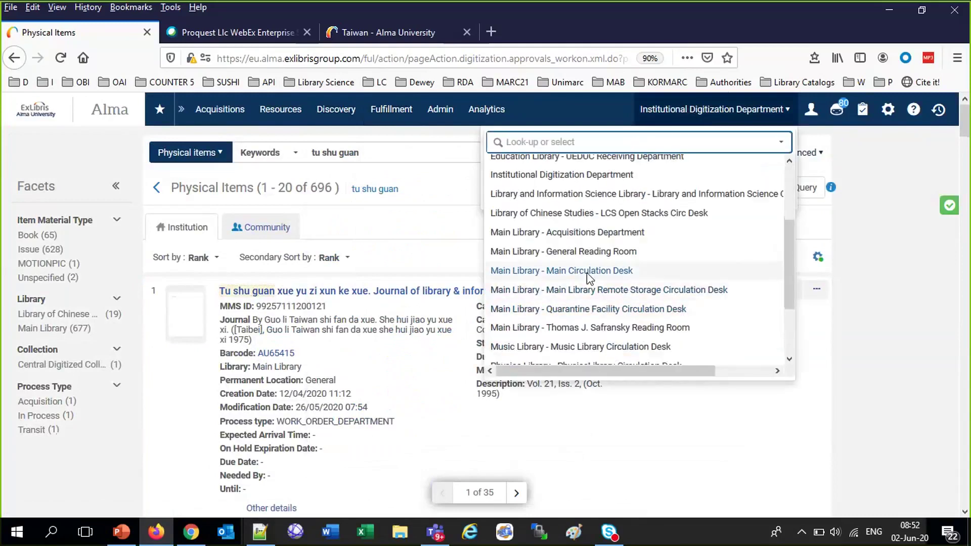
left_click(590, 276)
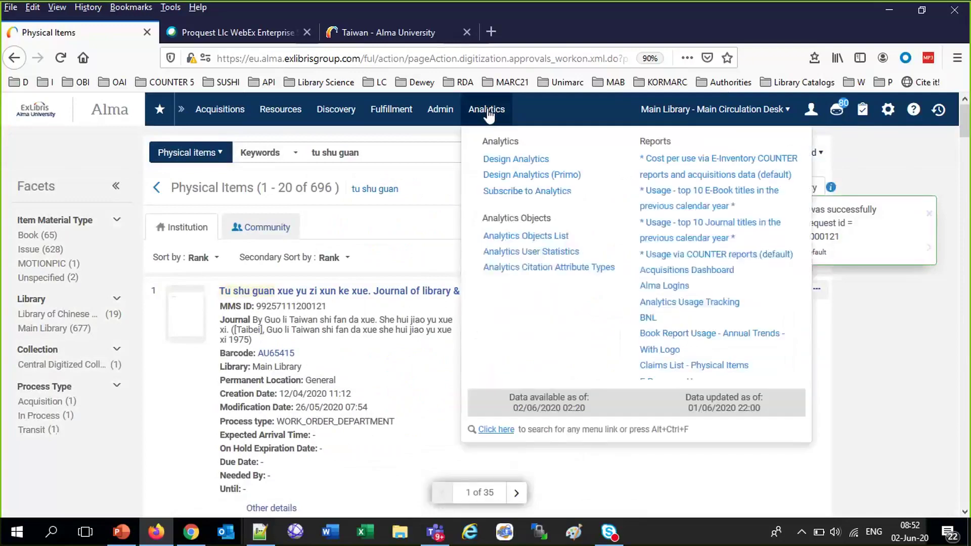
Visit Manage Patron Services and the Pick From Shelf list
mouse_move(390, 112)
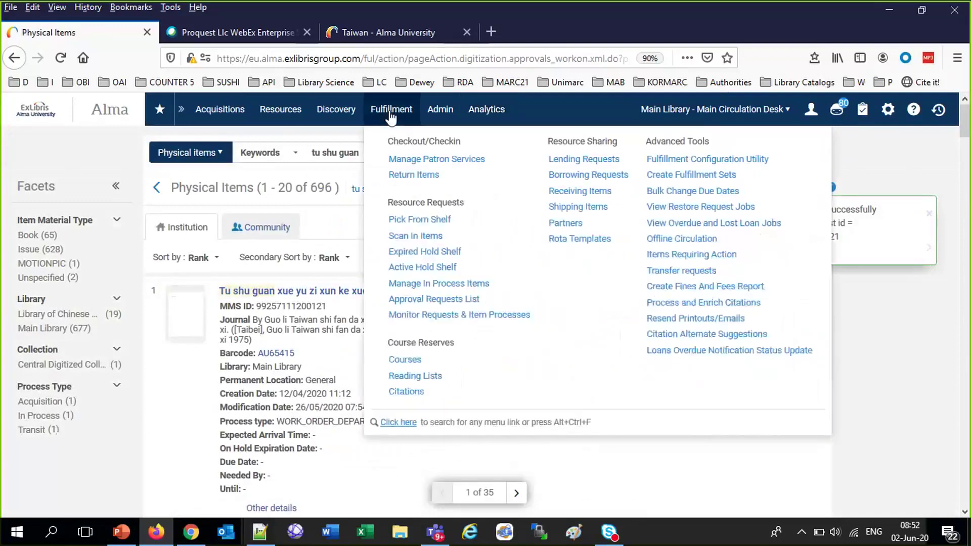
left_click(421, 161)
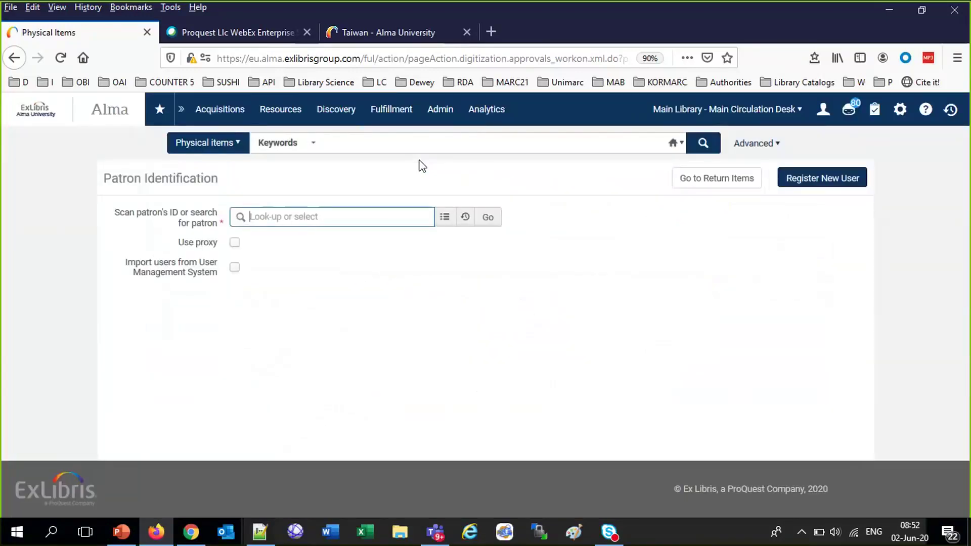
mouse_move(402, 116)
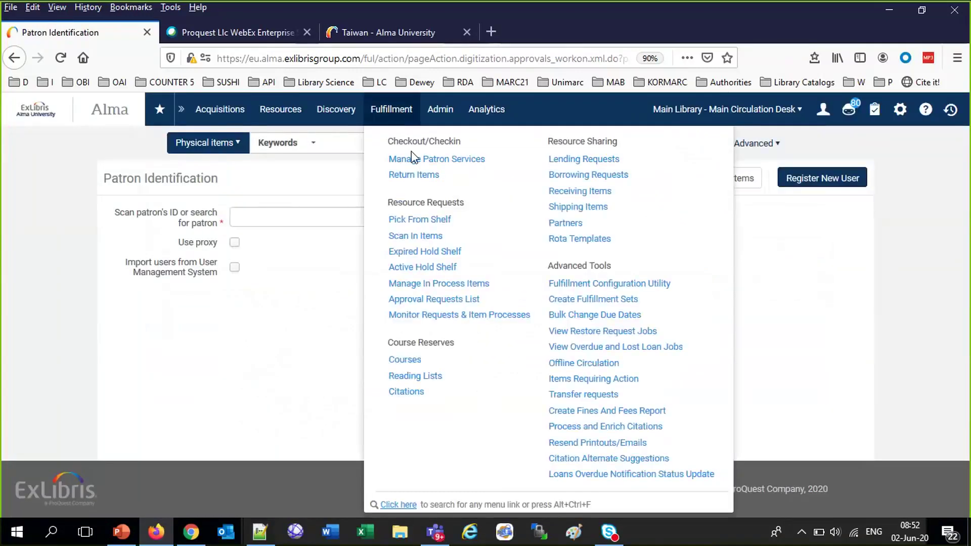
left_click(407, 222)
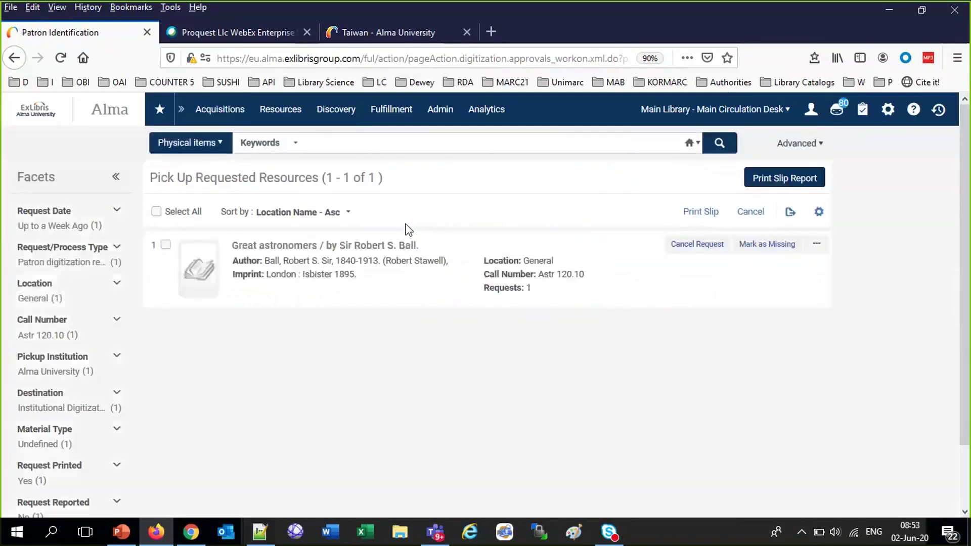
Search physical items for barcode AU65415
mouse_move(387, 115)
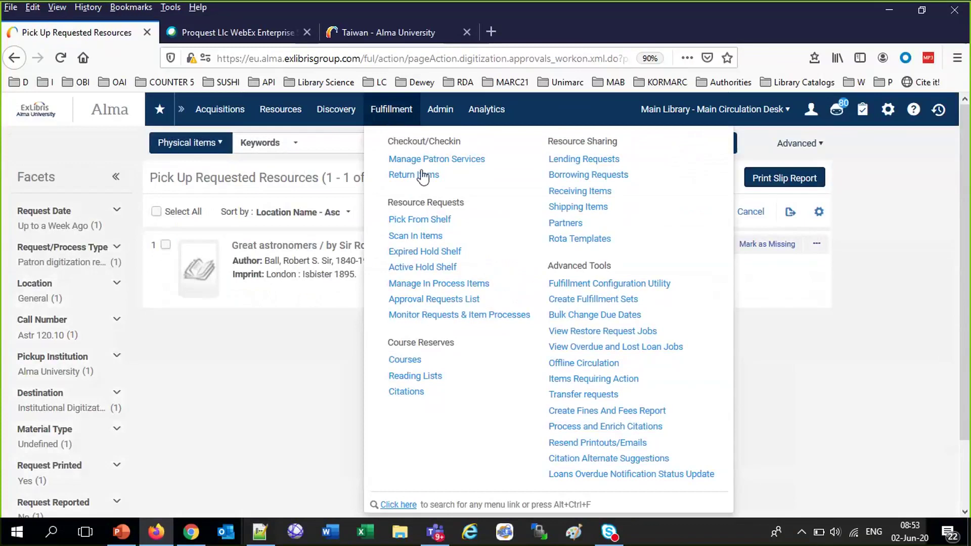
left_click(405, 236)
left_click(349, 143)
type("AU65415")
key("Return")
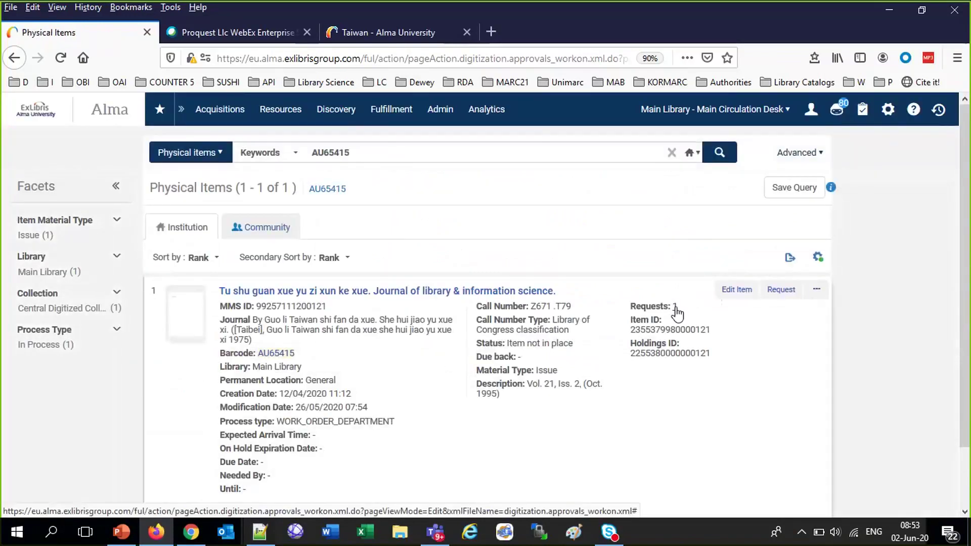
left_click(676, 308)
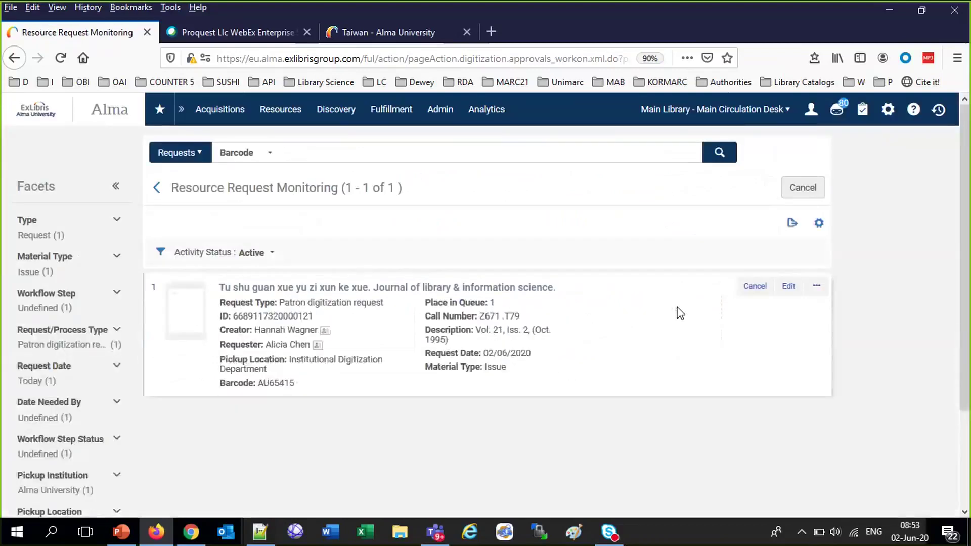
left_click(291, 156)
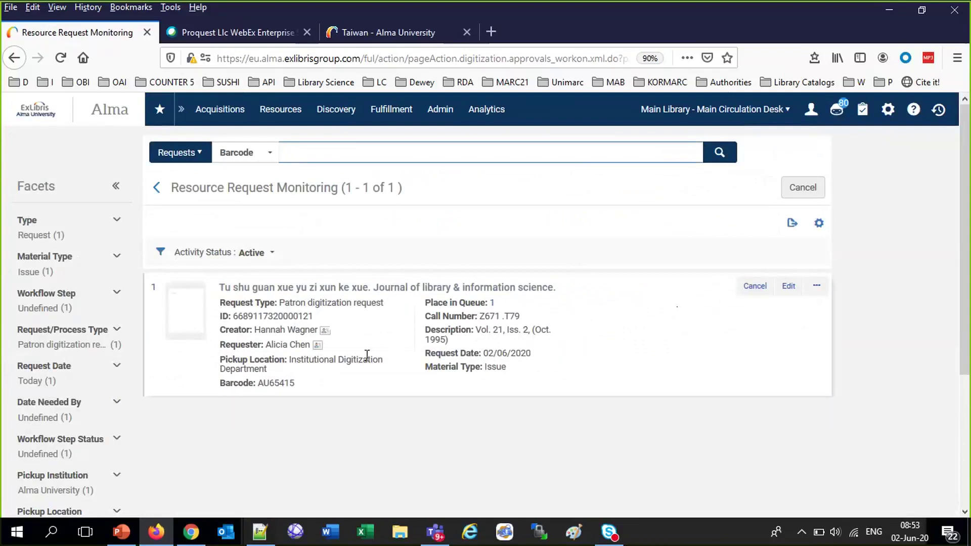
left_click(404, 114)
left_click(405, 114)
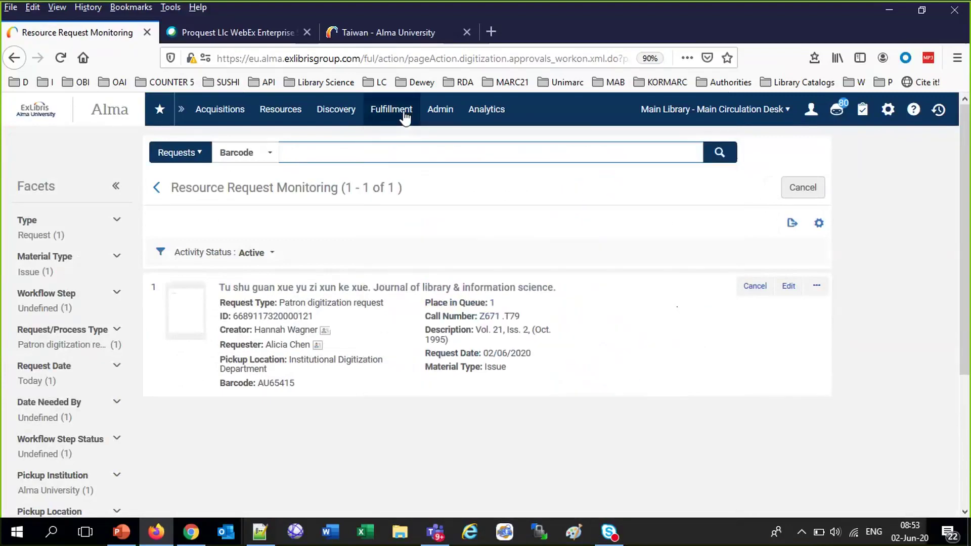
left_click(405, 114)
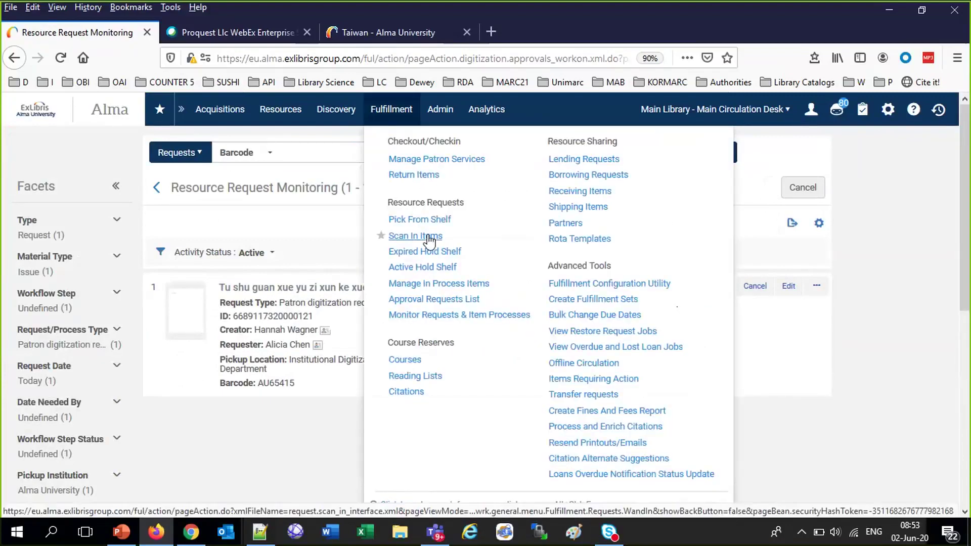
left_click(428, 236)
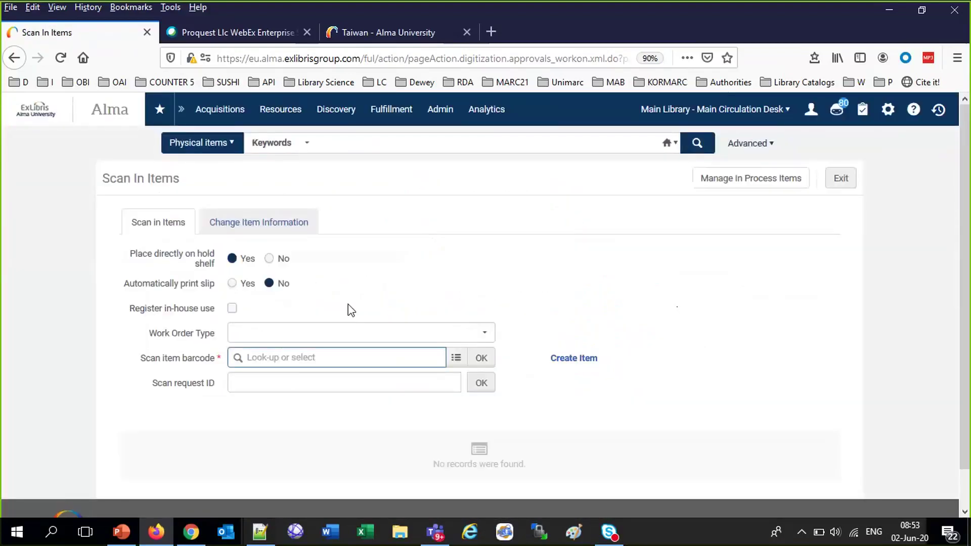
Scan in barcode AU65415 and check its destination, Institutional Digitization Department
type("AU65415")
left_click(481, 360)
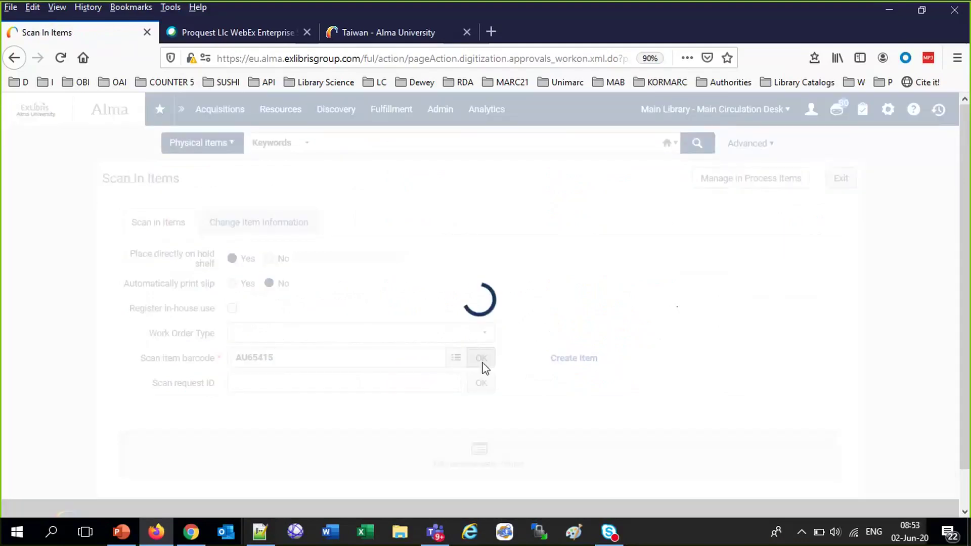
scroll(484, 369, "down", 2)
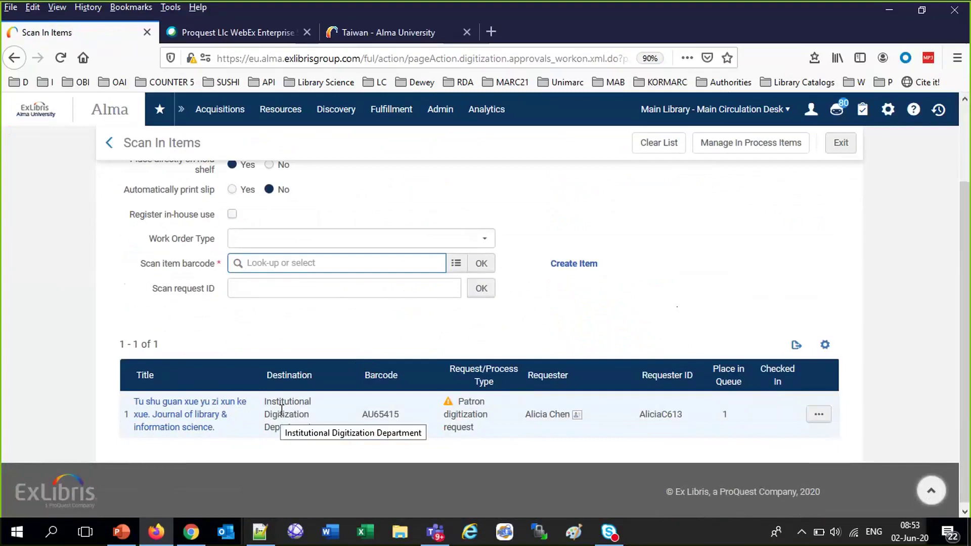
scroll(764, 220, "up", 2)
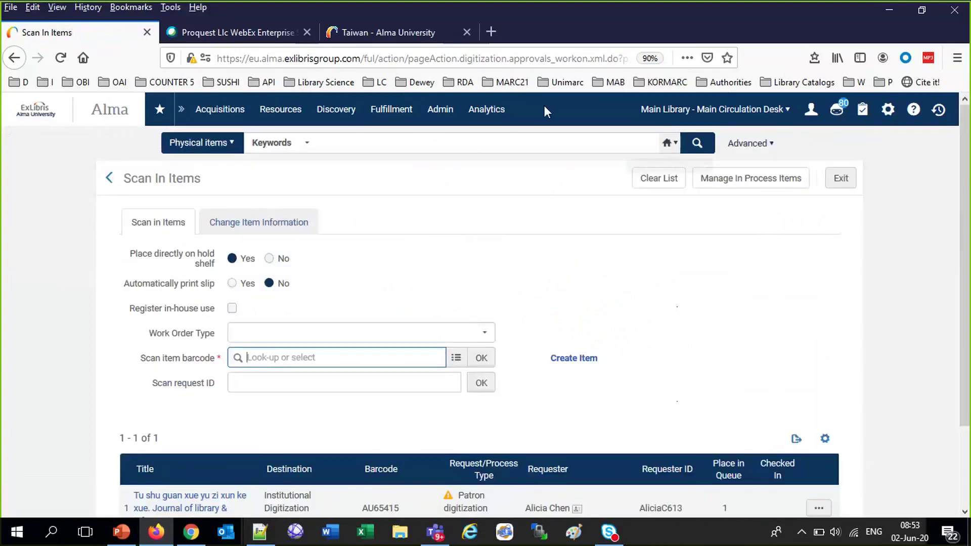
left_click(713, 109)
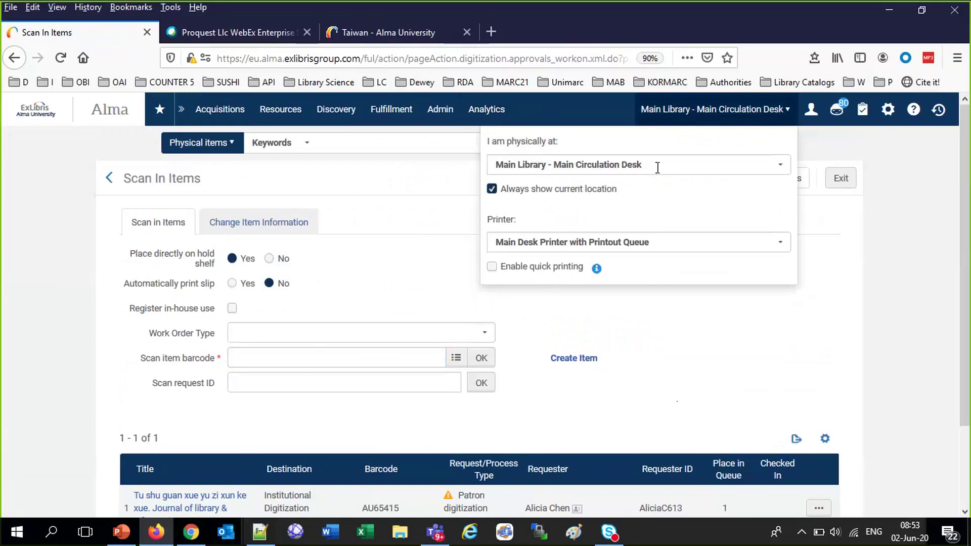
Work from Institutional Digitization Department and scan AU65415 in again, now destined for Digitization
left_click(658, 167)
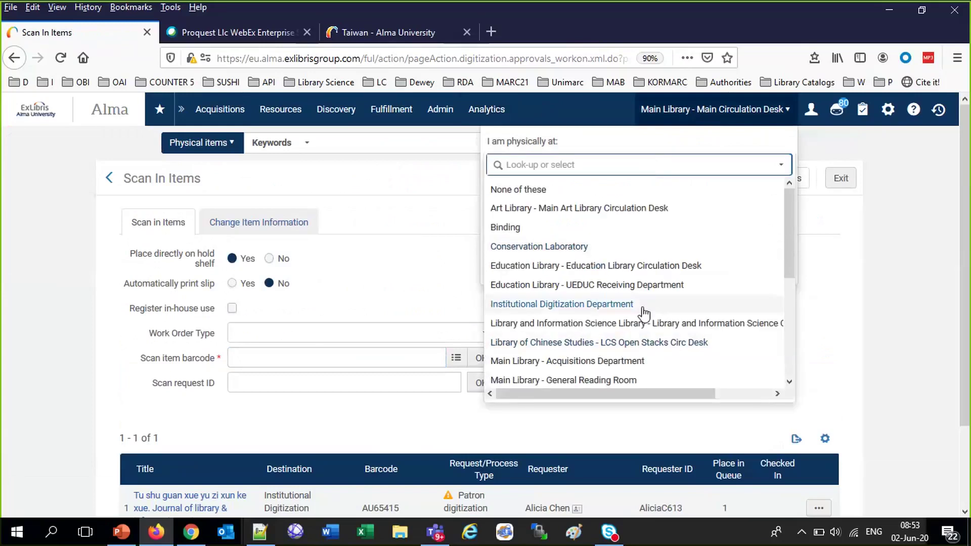
left_click(644, 305)
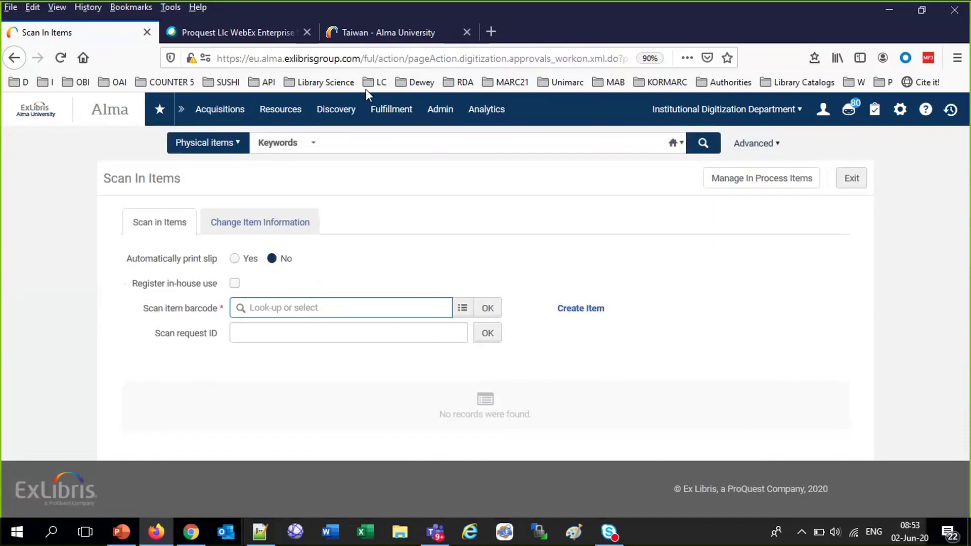
left_click(392, 110)
left_click(418, 159)
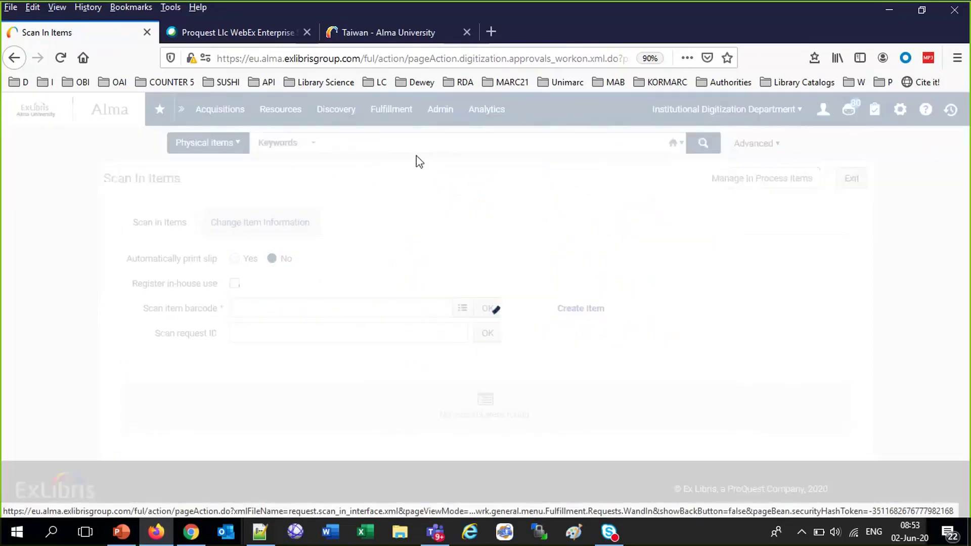
type("AU65415")
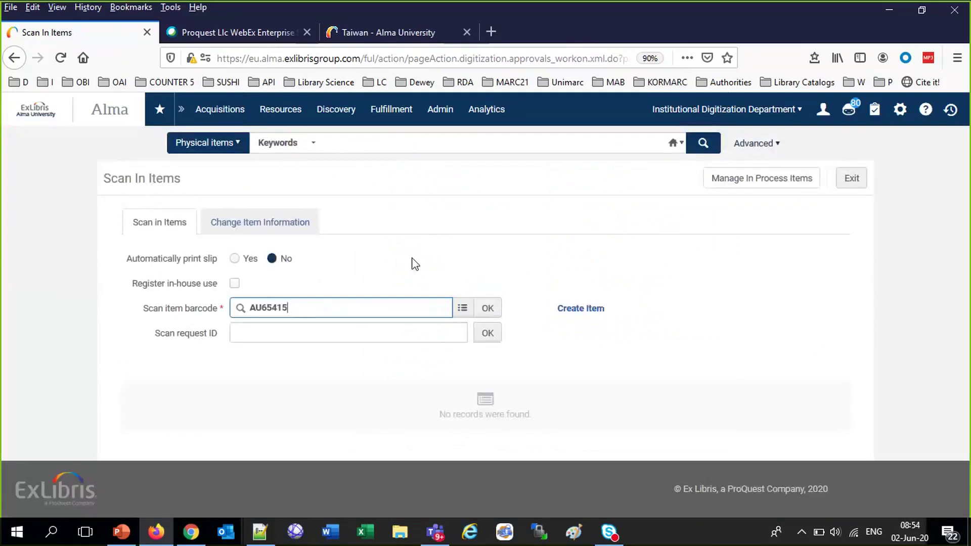
left_click(489, 310)
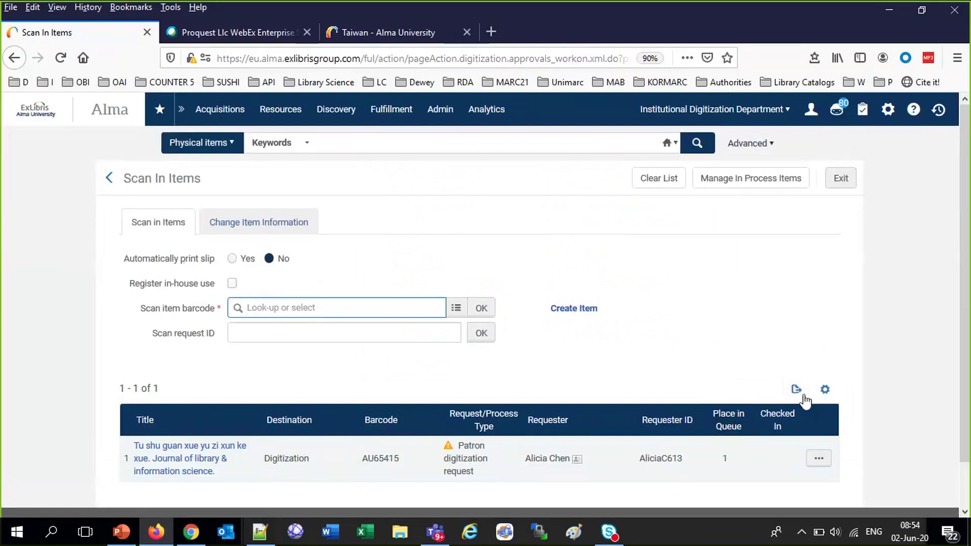
Add a widened Description column showing Vol. 21, Iss. 2 (Oct. 1995) to the scanned items table
left_click(823, 393)
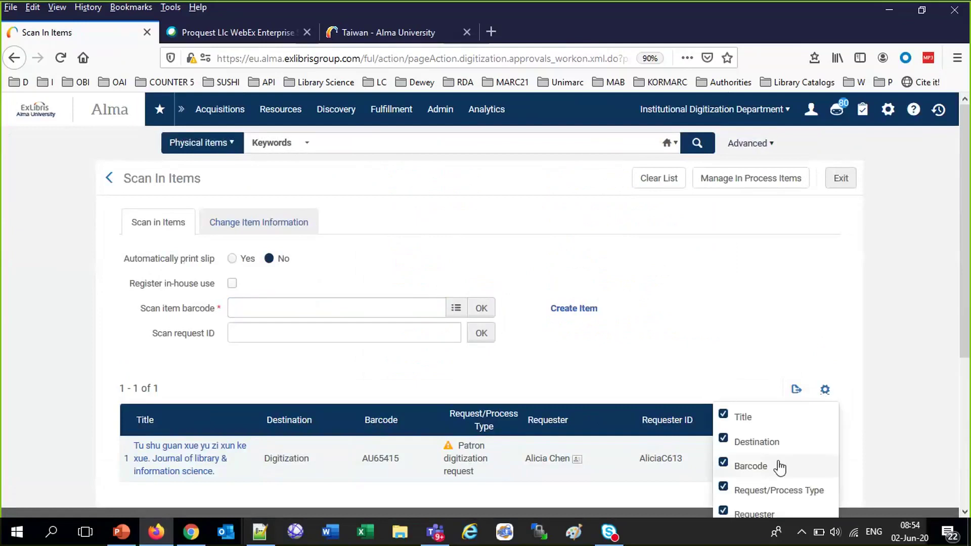
scroll(775, 464, "down", 2)
scroll(779, 468, "down", 2)
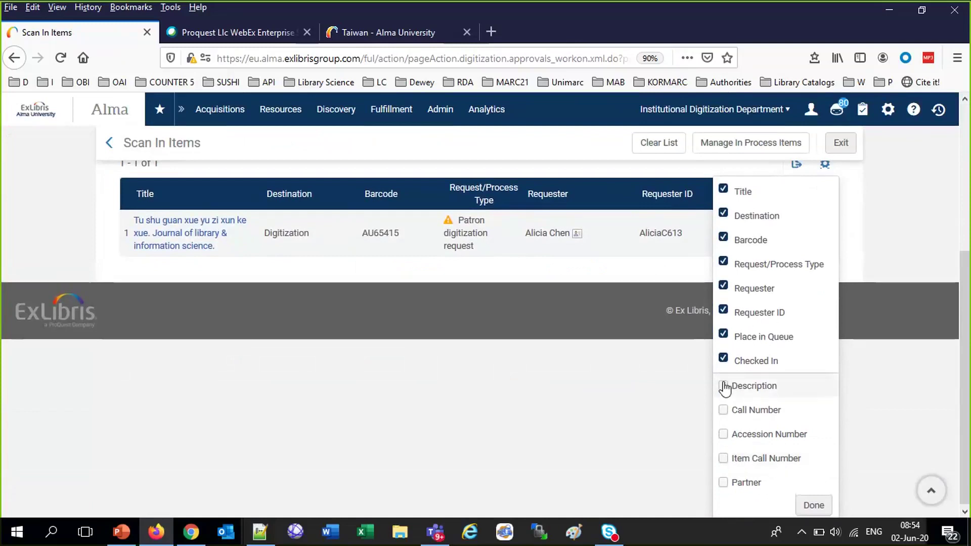
left_click(814, 505)
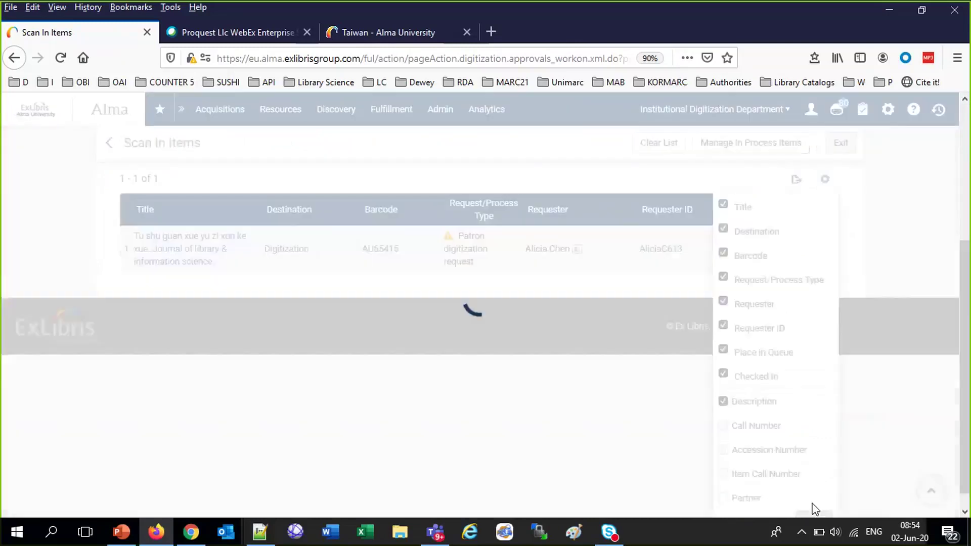
scroll(812, 503, "up", 1)
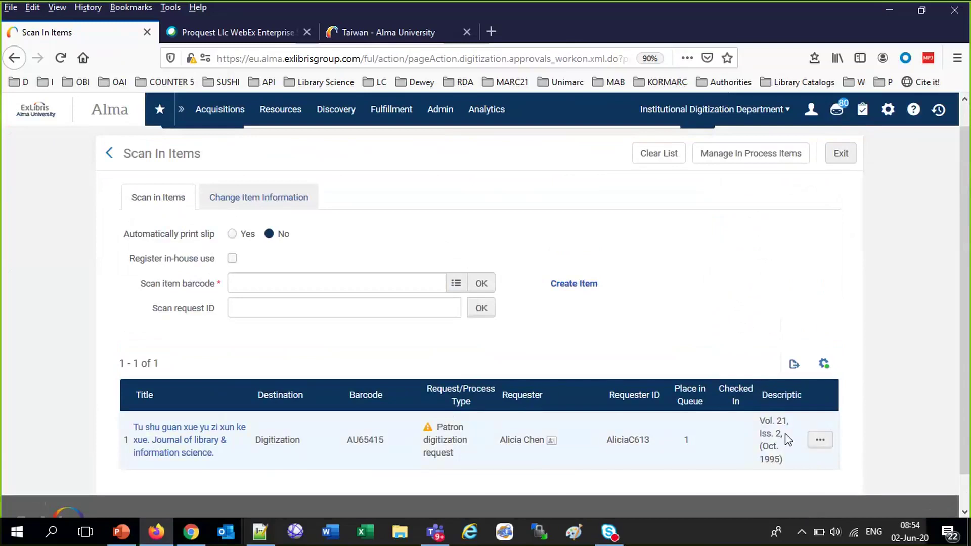
left_click_drag(755, 398, 706, 397)
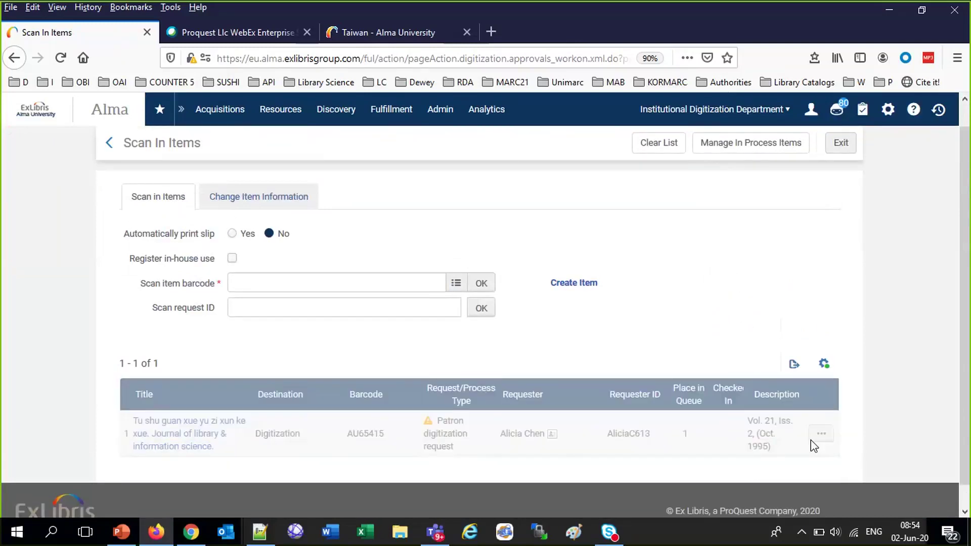
scroll(814, 440, "up", 1)
Approve the Tu shu guan journal request in the Approval Requests List
left_click(396, 106)
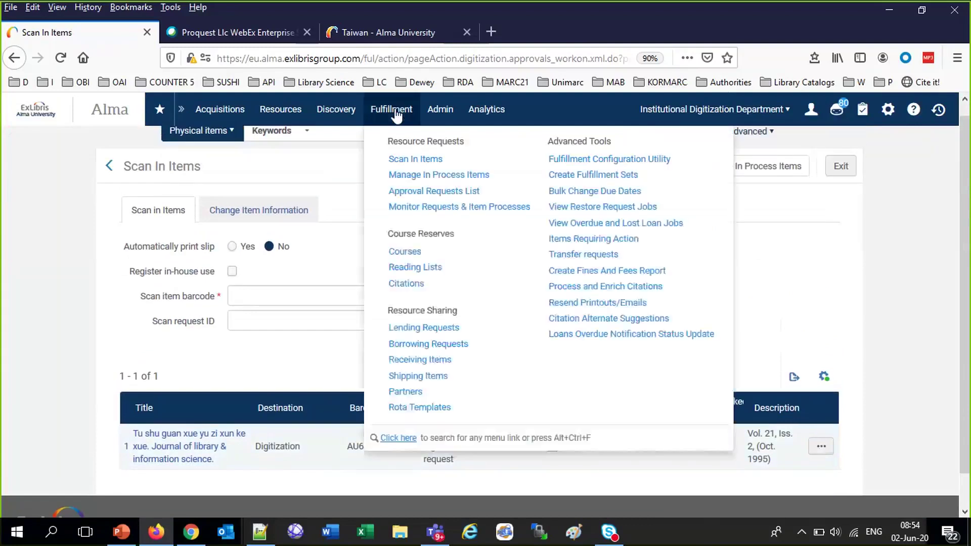
left_click(428, 193)
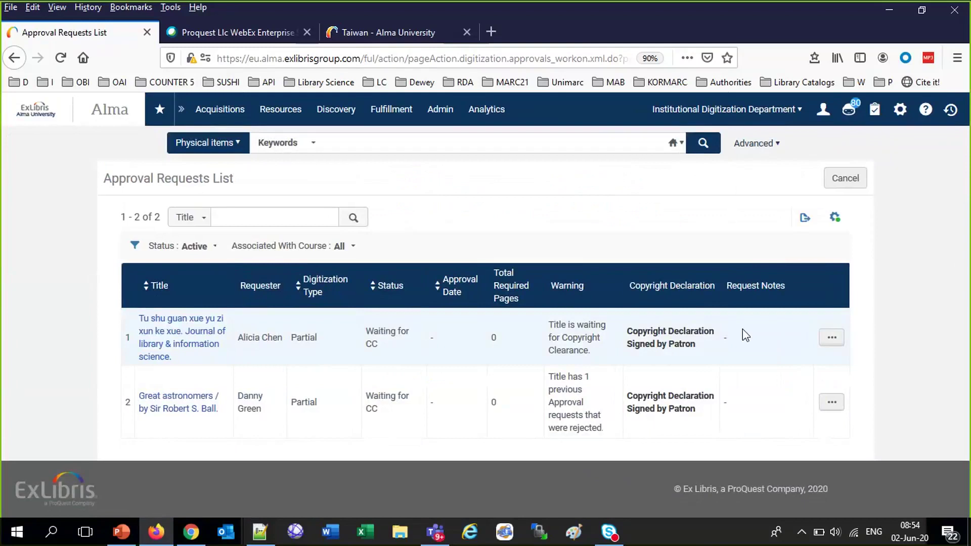
left_click(830, 340)
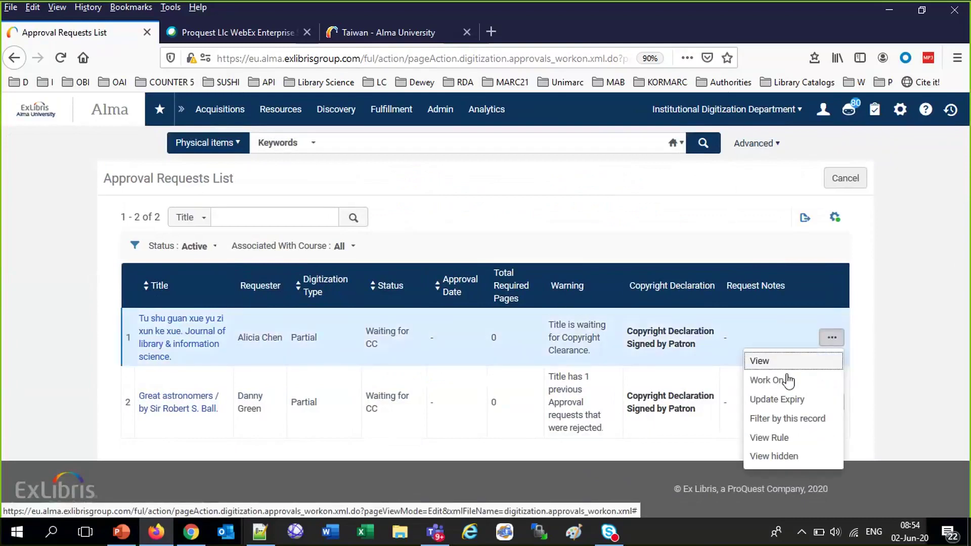
left_click(767, 380)
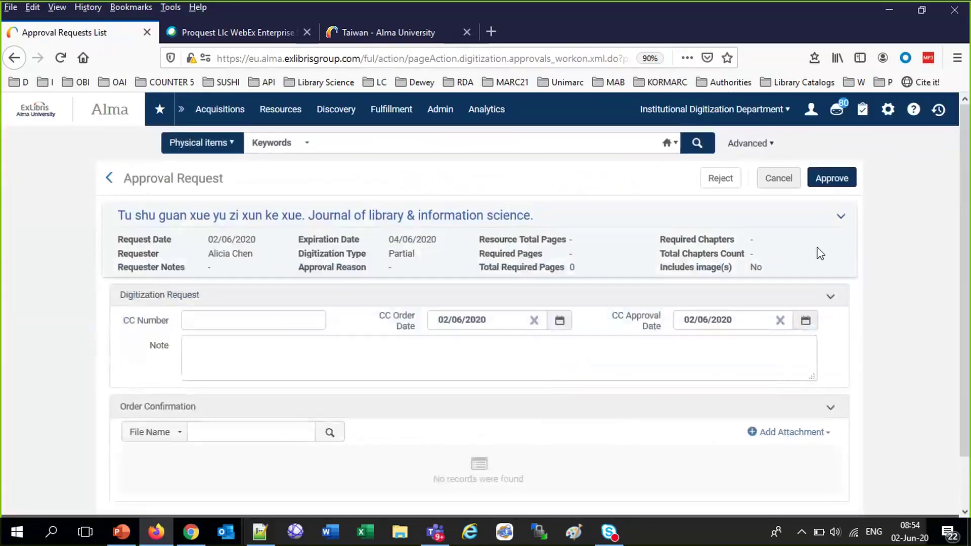
left_click(835, 184)
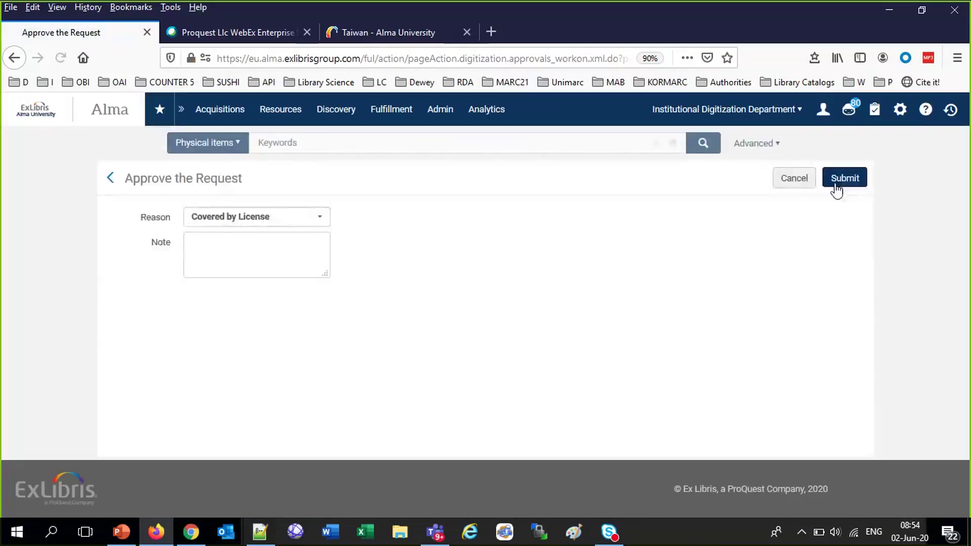
left_click(836, 181)
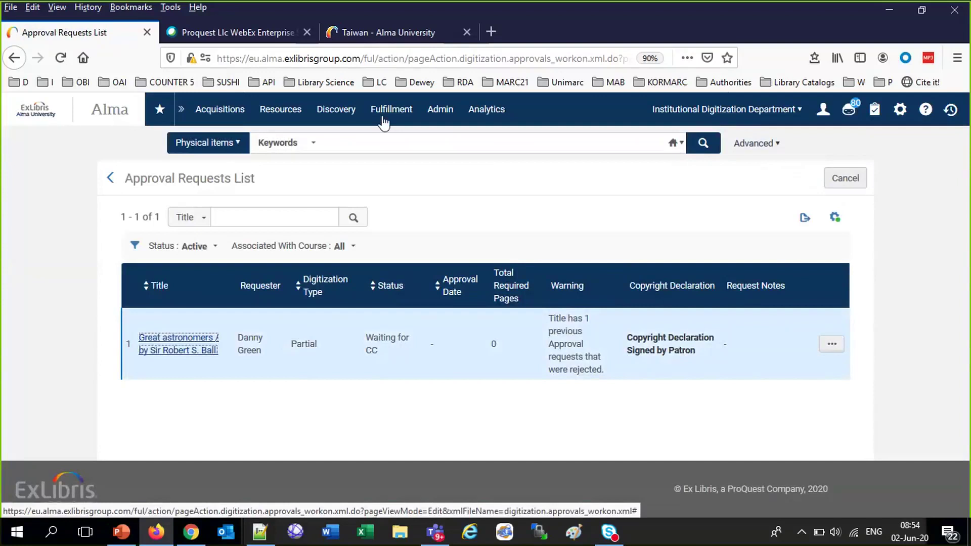
left_click(391, 116)
Advance the in-process journal request to its next workflow step
left_click(417, 181)
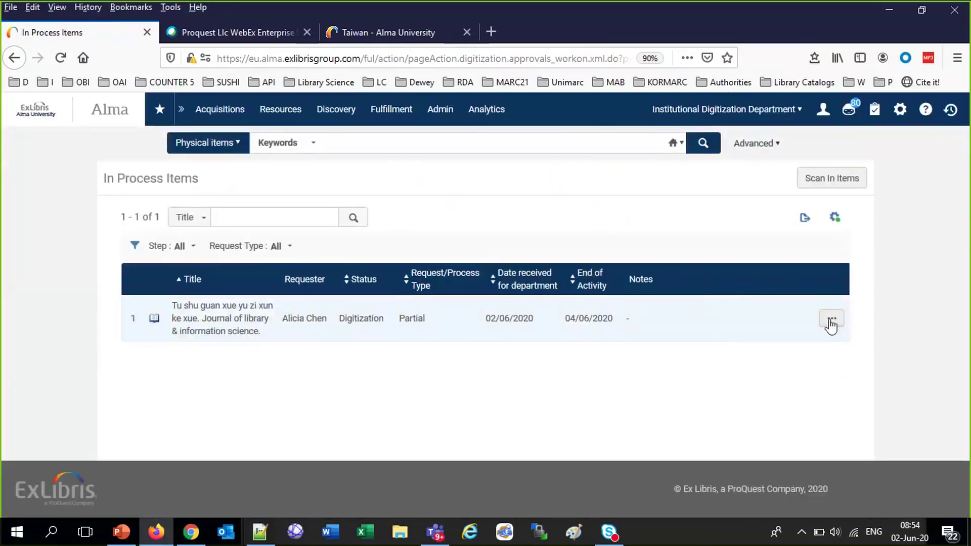
left_click(832, 318)
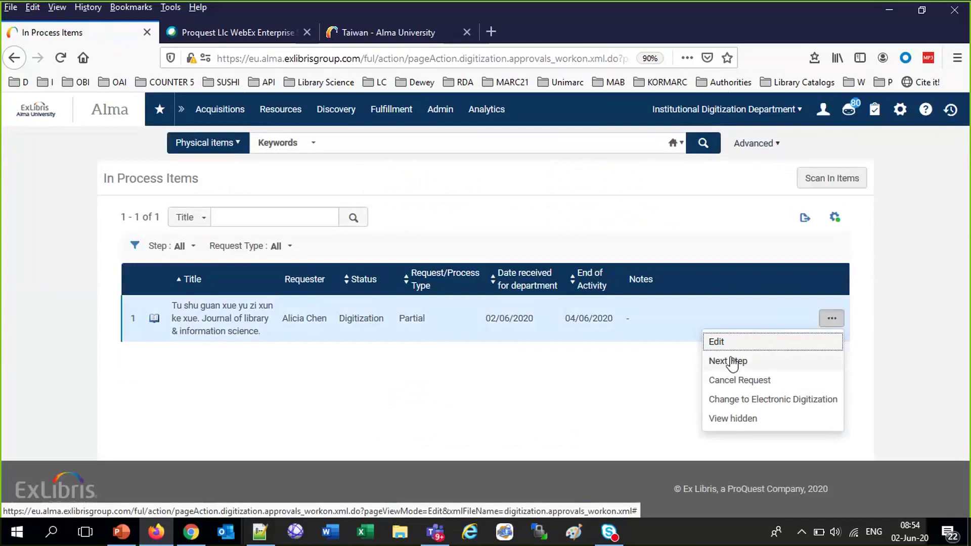
left_click(733, 364)
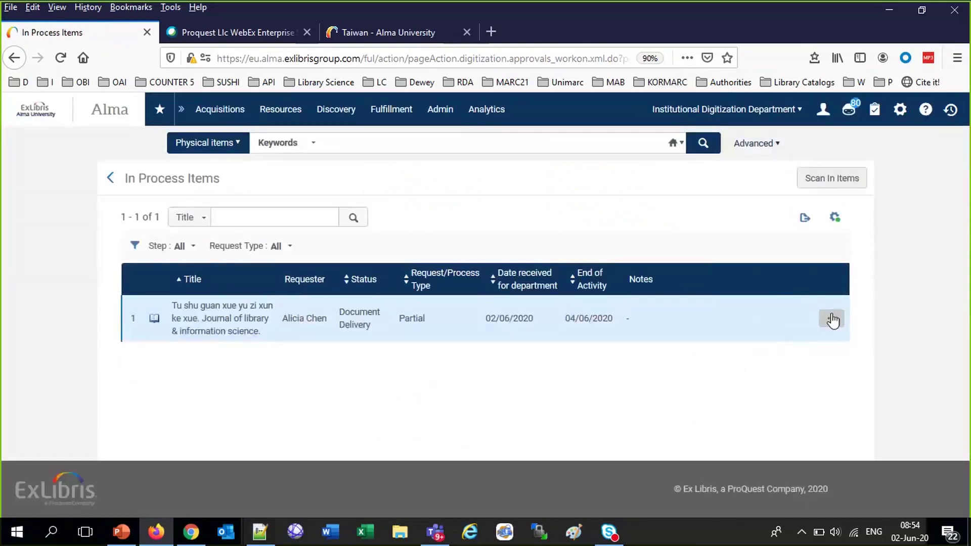
Attach 'a pdf file.pdf' from the Digital folder to the journal request
left_click(832, 318)
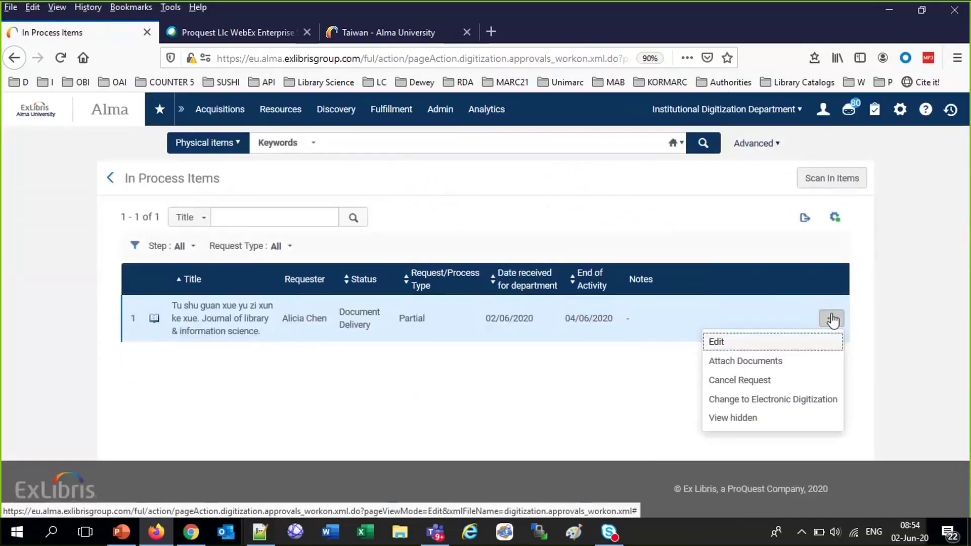
left_click(741, 364)
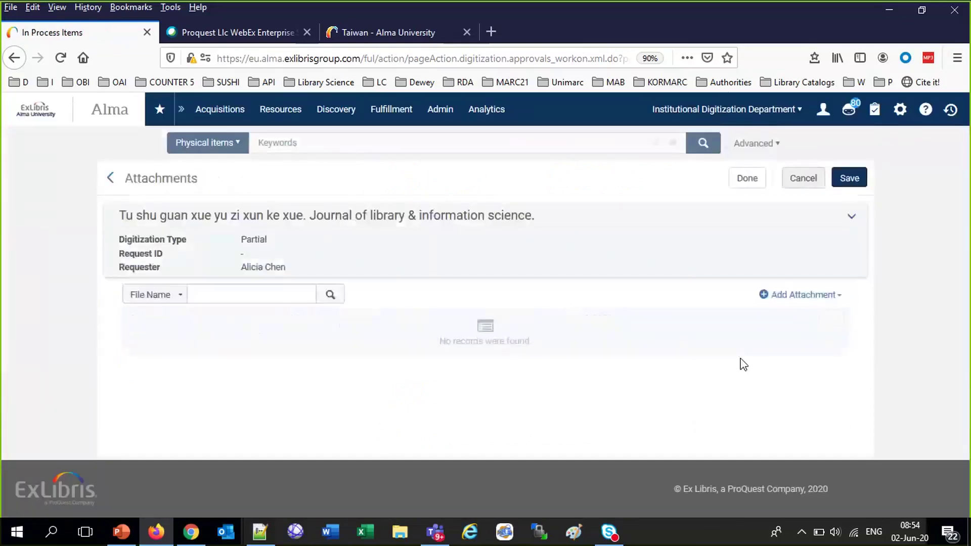
left_click(796, 298)
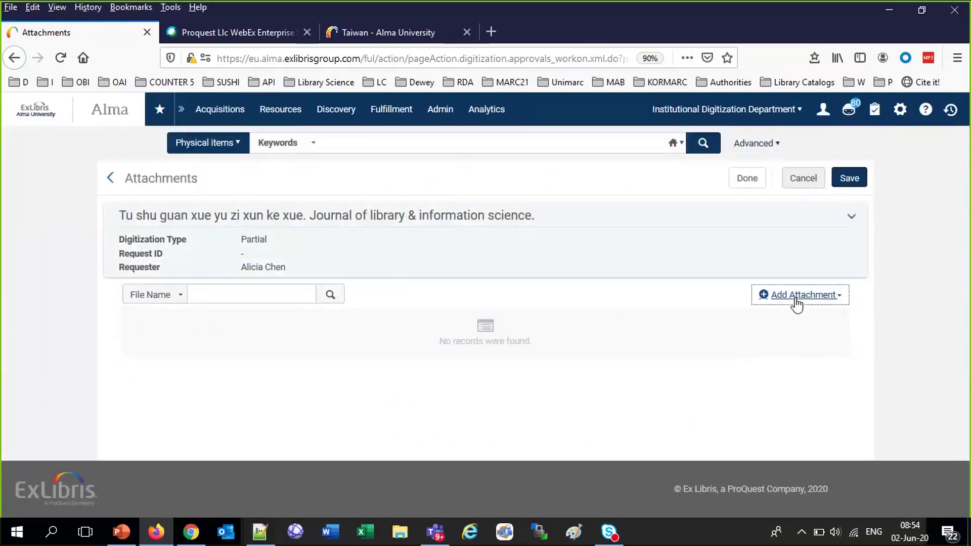
left_click(823, 350)
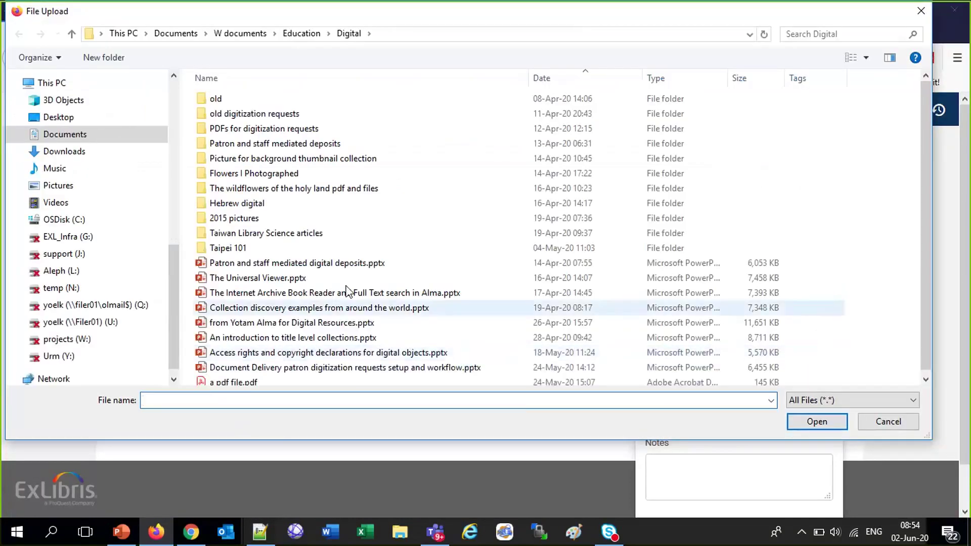
left_click(252, 382)
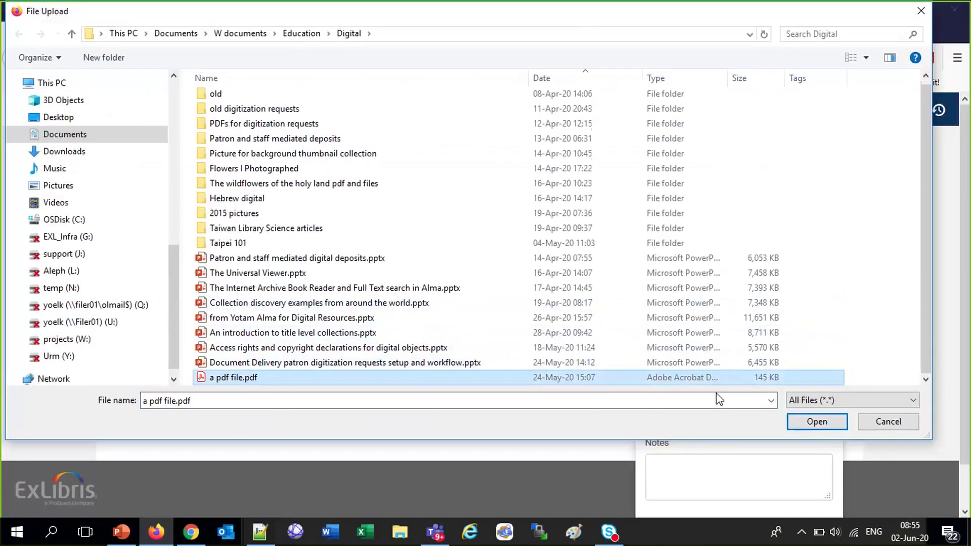
left_click(817, 423)
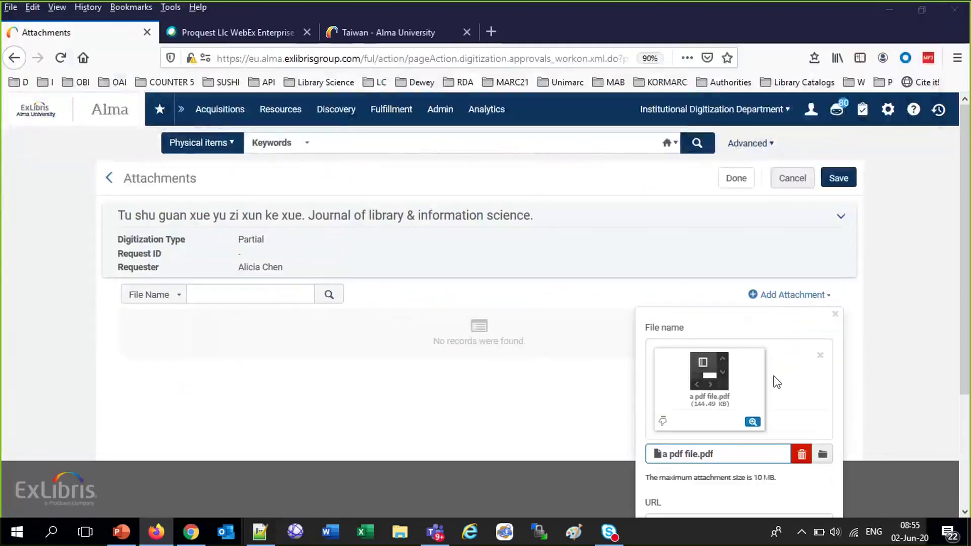
scroll(775, 379, "down", 3)
left_click(784, 496)
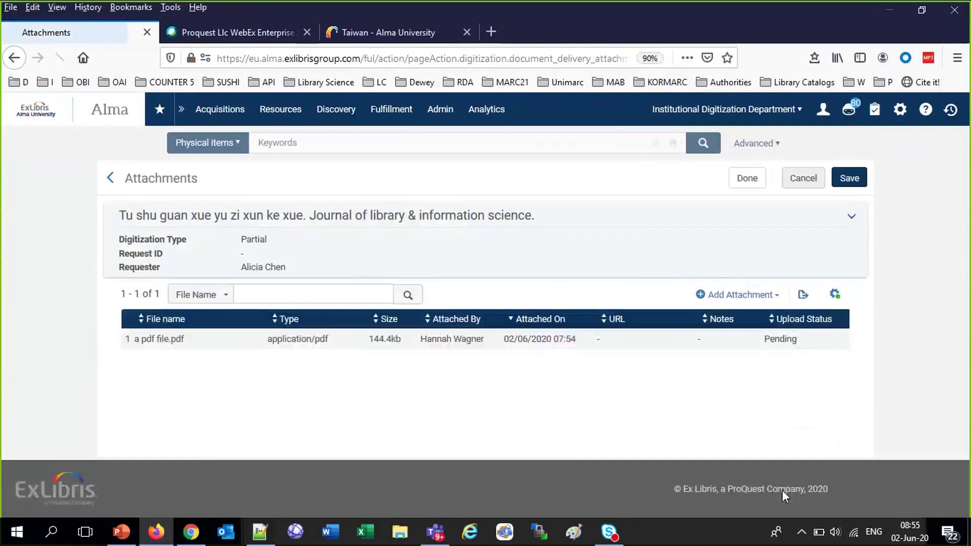
left_click(748, 179)
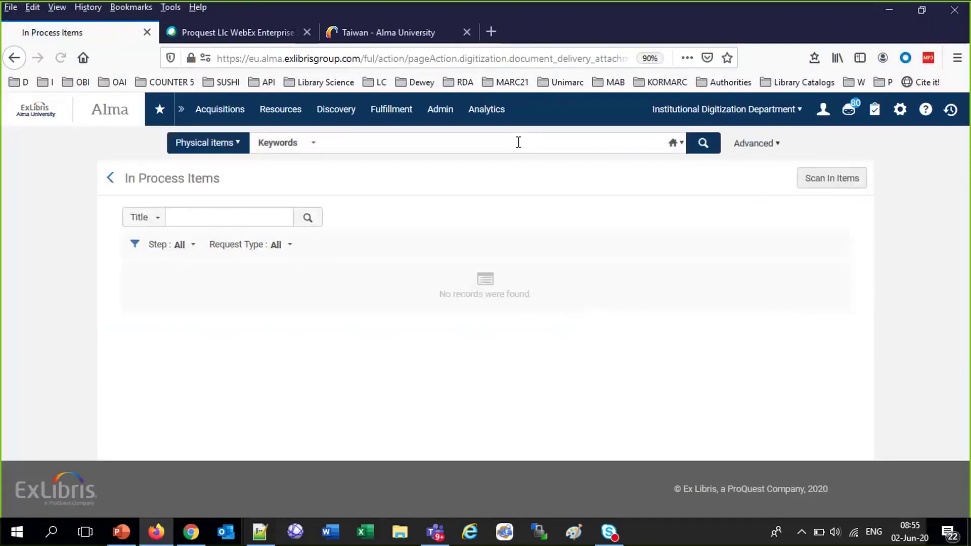
Run a keyword search for 'taiwan azra'
left_click(346, 141)
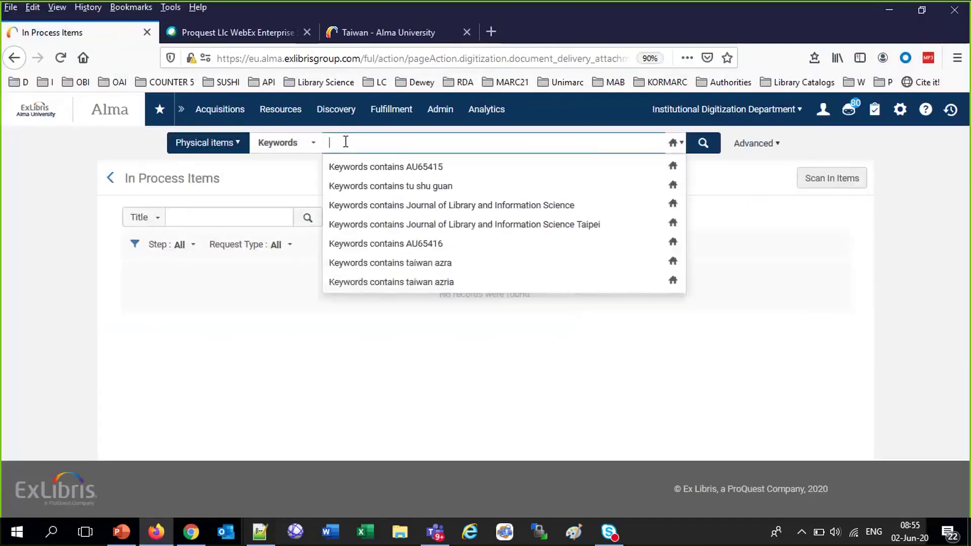
type("taiwan a")
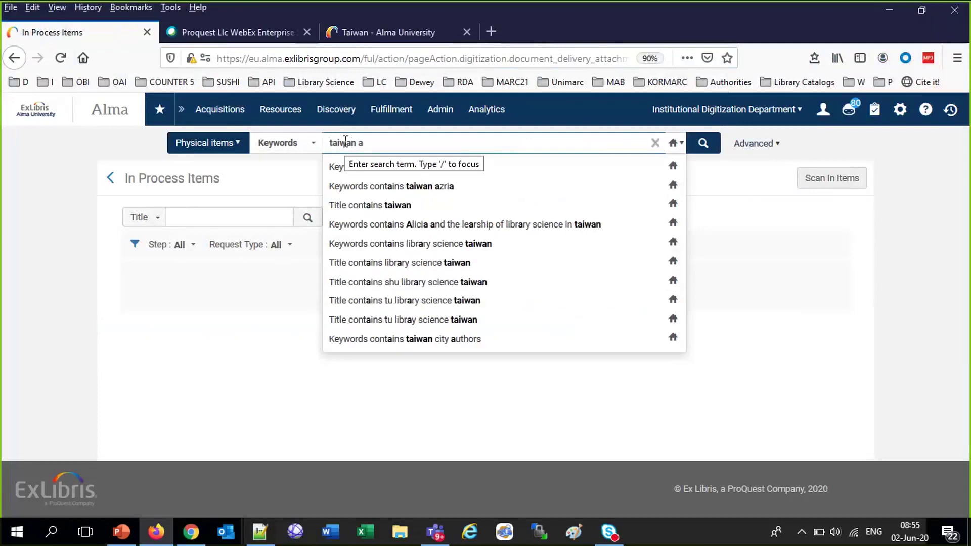
type("zra")
key("Return")
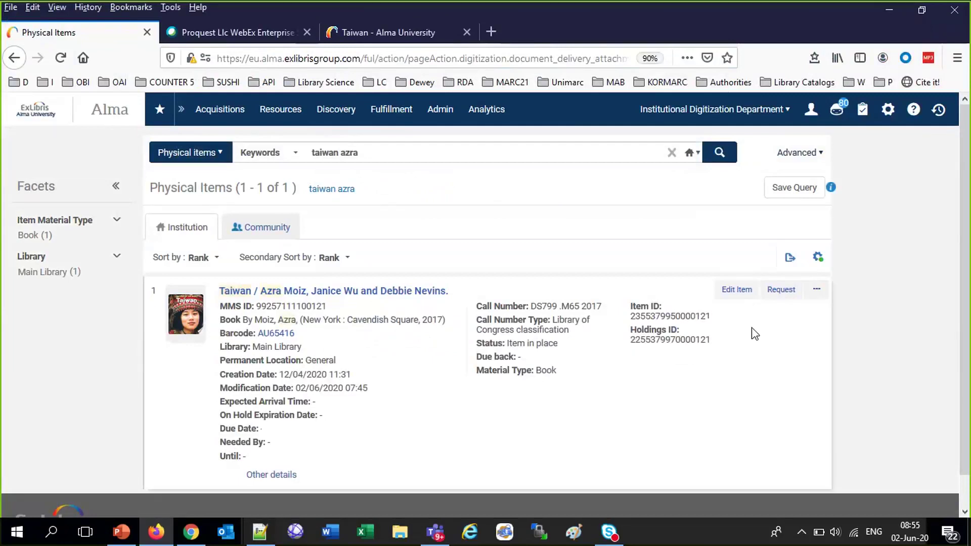
Start a partial staff digitization request managed by Institutional Digitization Department
left_click(781, 293)
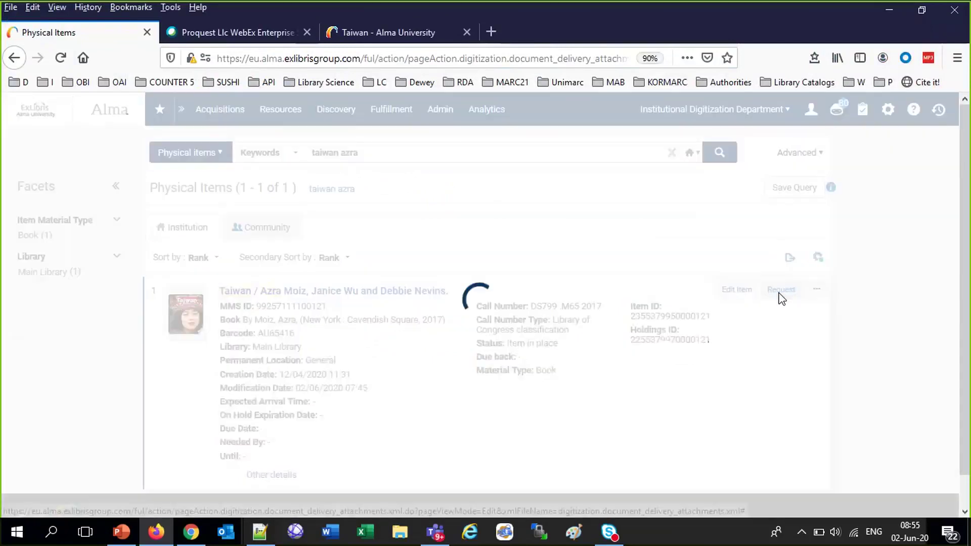
left_click(409, 293)
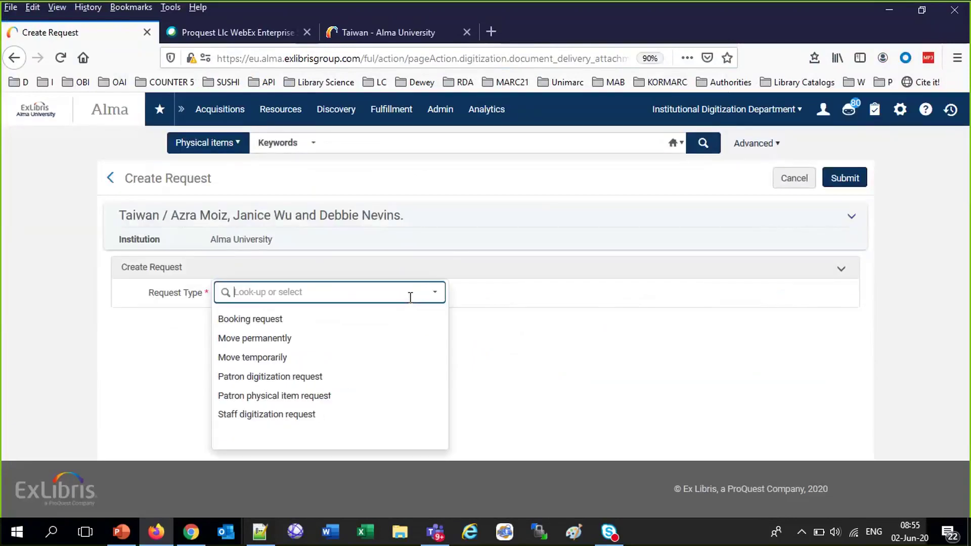
left_click(282, 415)
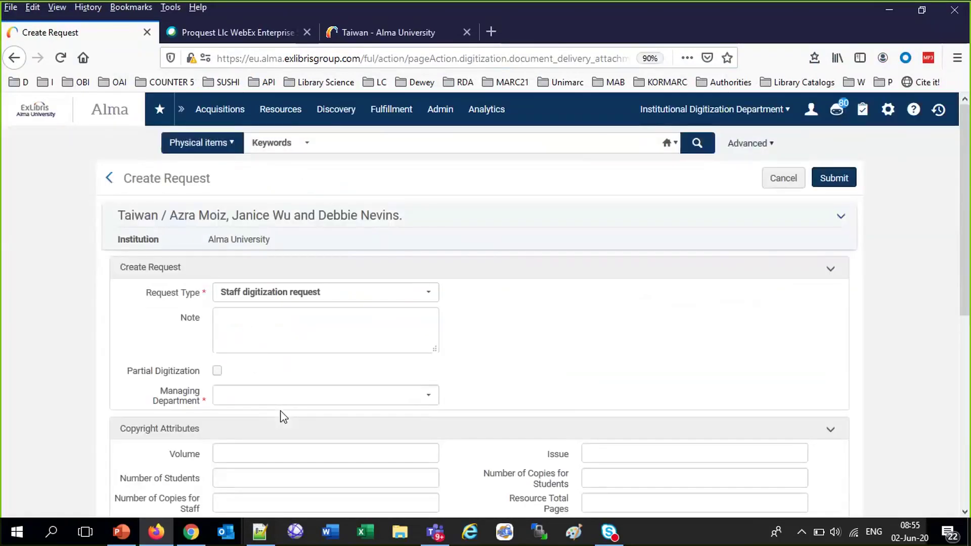
left_click(283, 397)
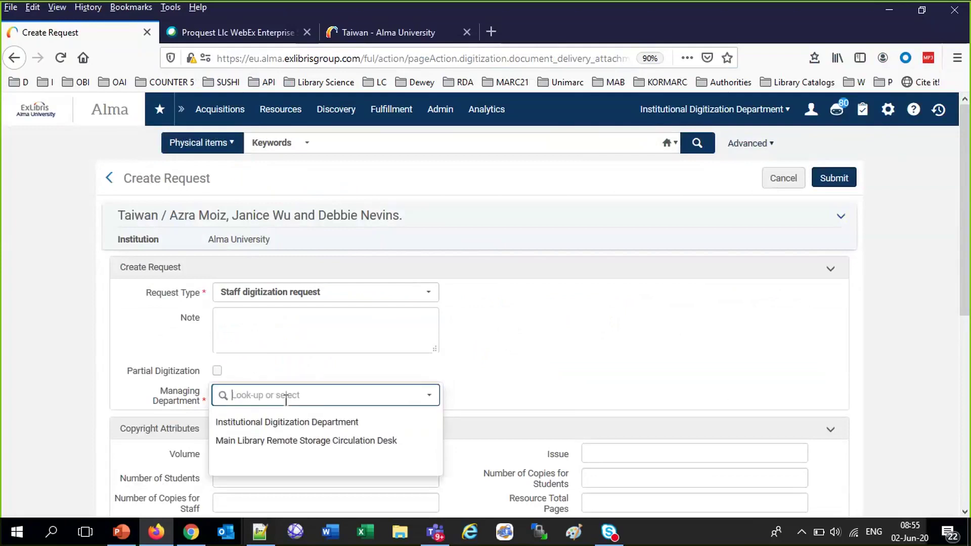
left_click(289, 427)
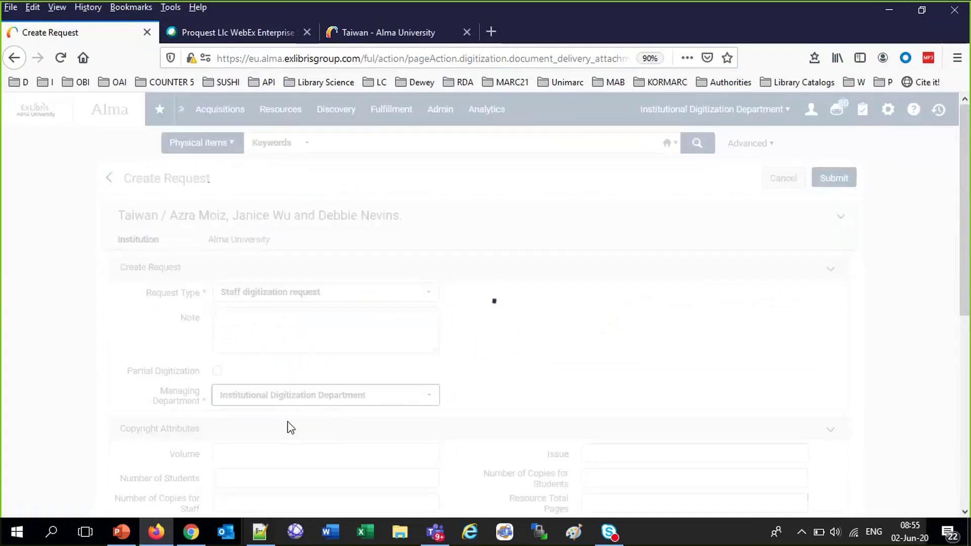
left_click(217, 371)
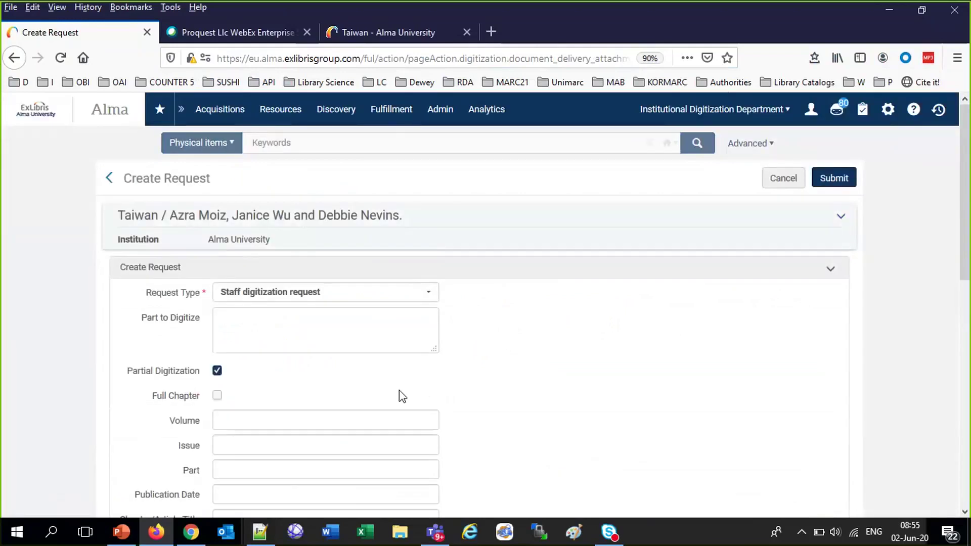
Enter volume 3, issue 3, pages 34 to 56 for digitization
scroll(462, 405, "down", 4)
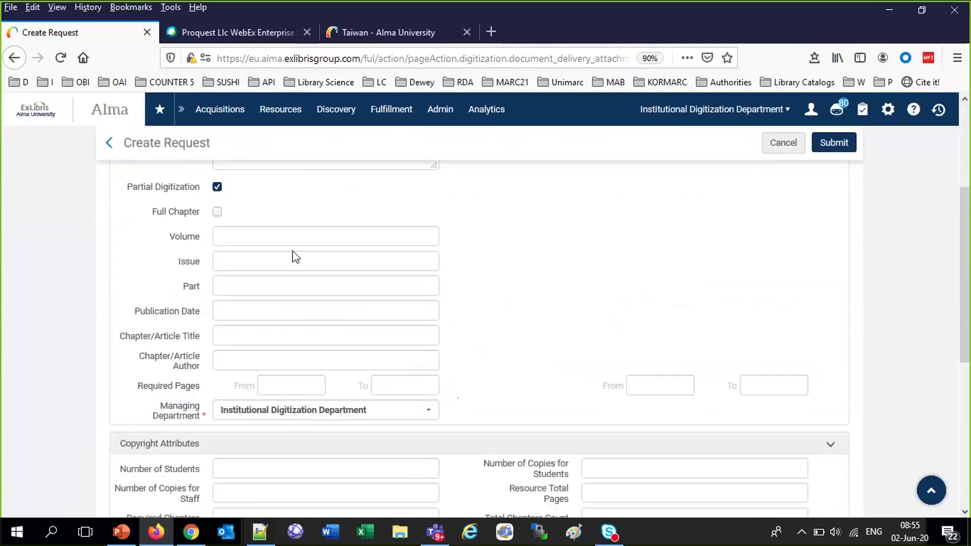
left_click(283, 240)
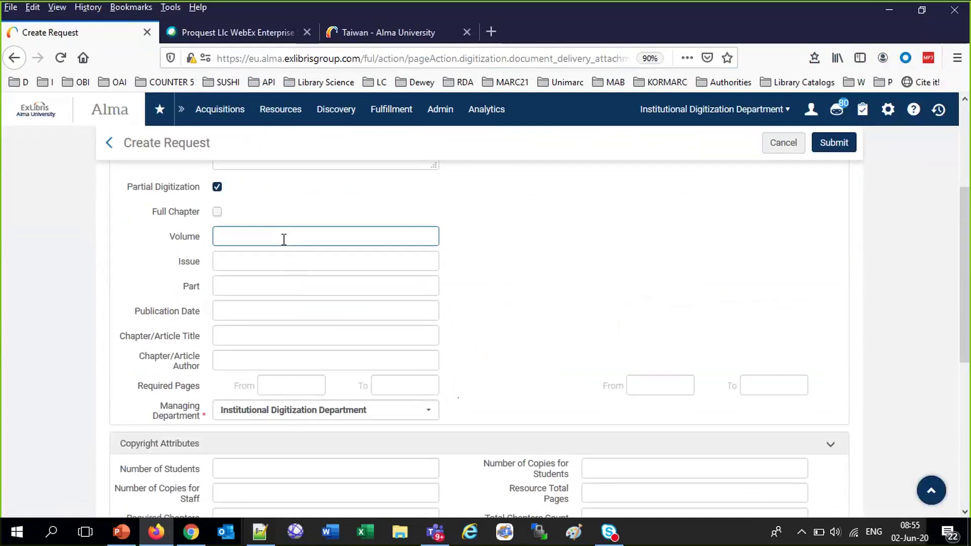
type("3")
left_click(274, 263)
type("3")
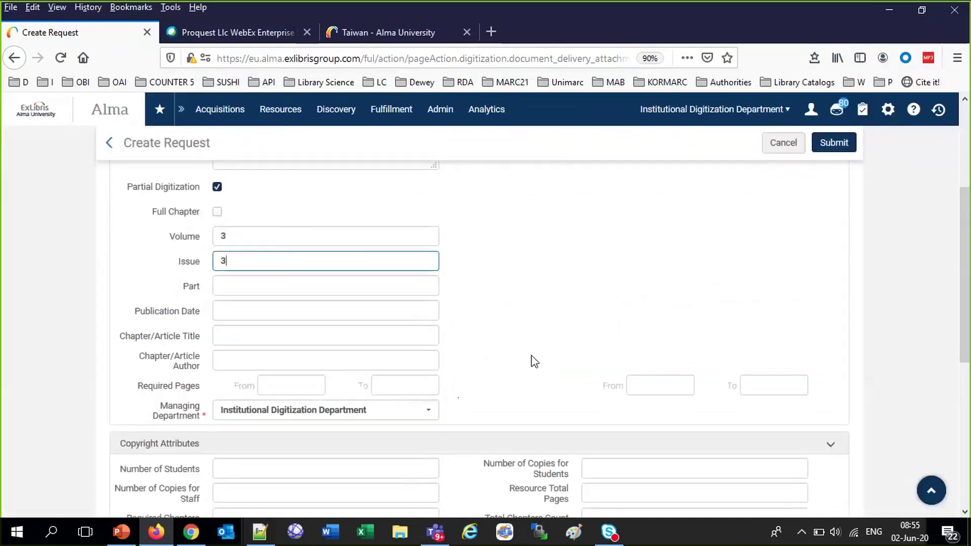
scroll(555, 354, "down", 2)
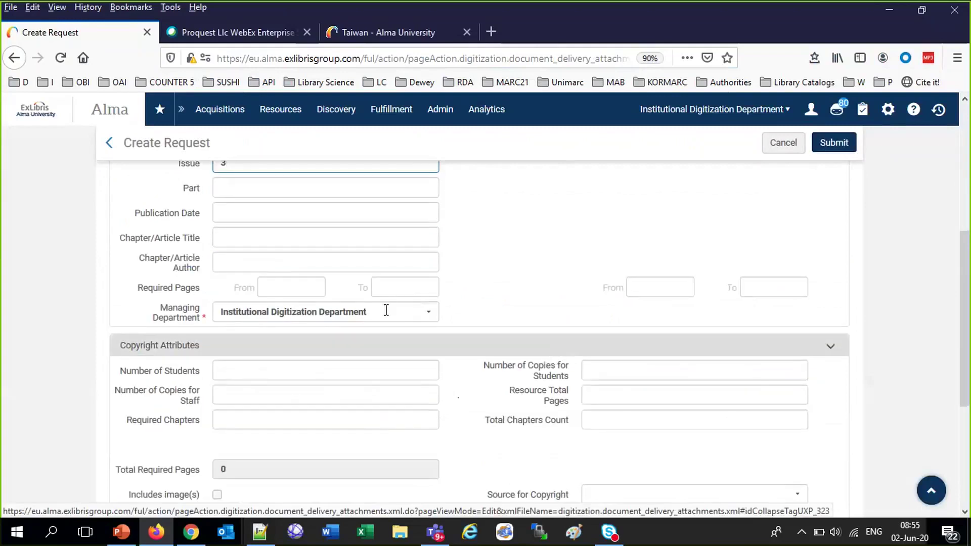
left_click(283, 286)
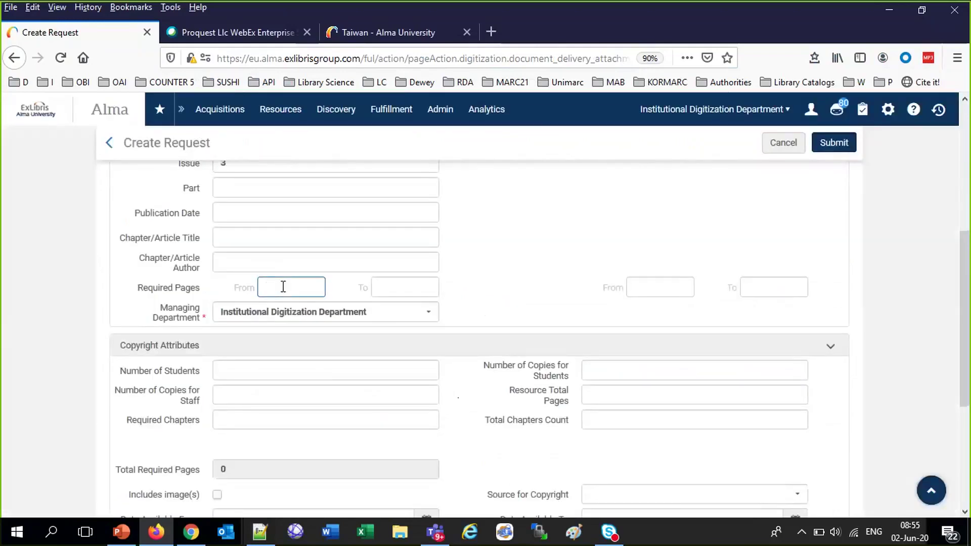
type("34")
left_click(389, 291)
type("56")
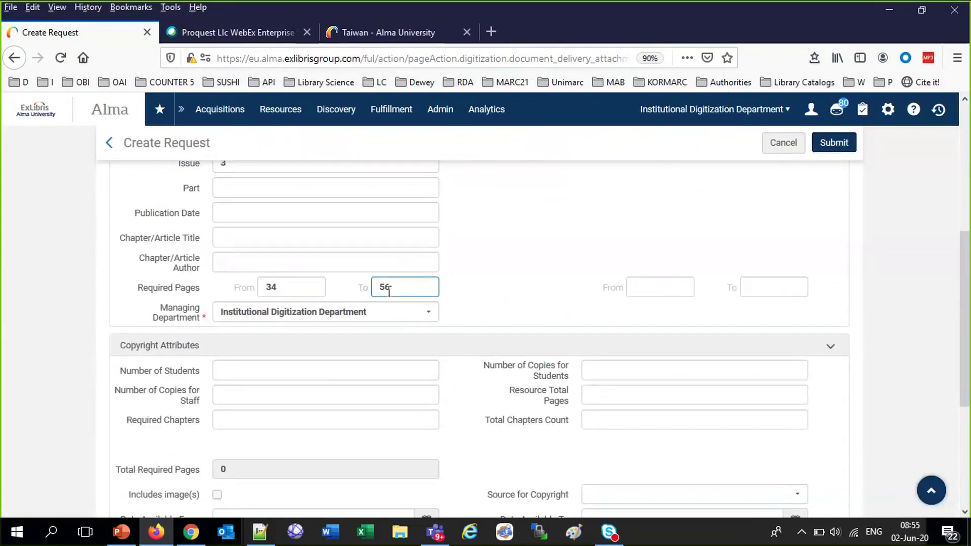
Submit the staff digitization request for the Taiwan book
scroll(389, 292, "down", 5)
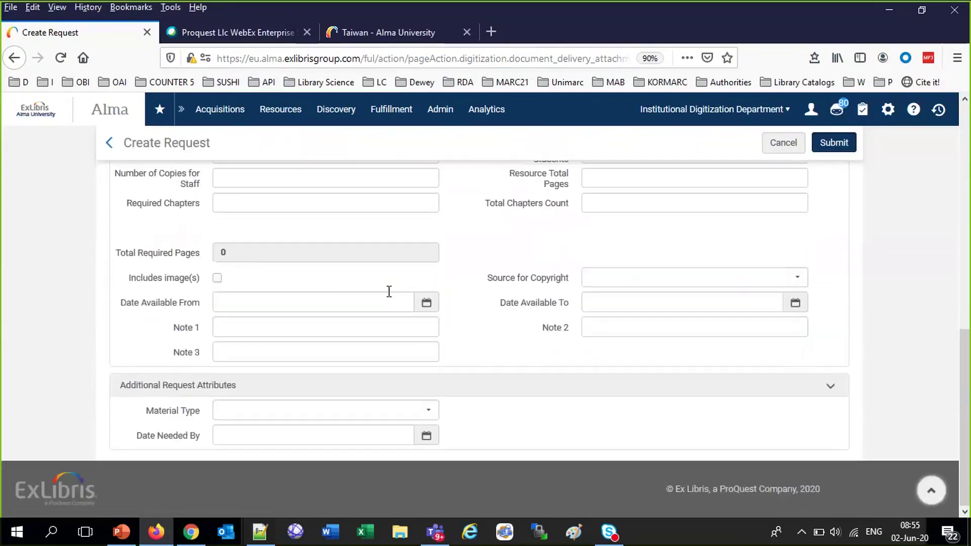
scroll(389, 293, "up", 6)
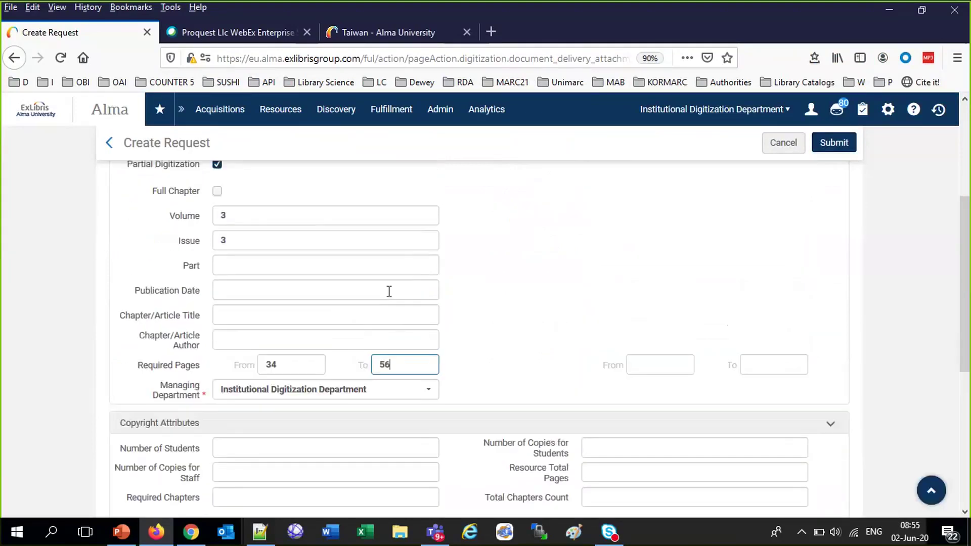
scroll(390, 293, "up", 1)
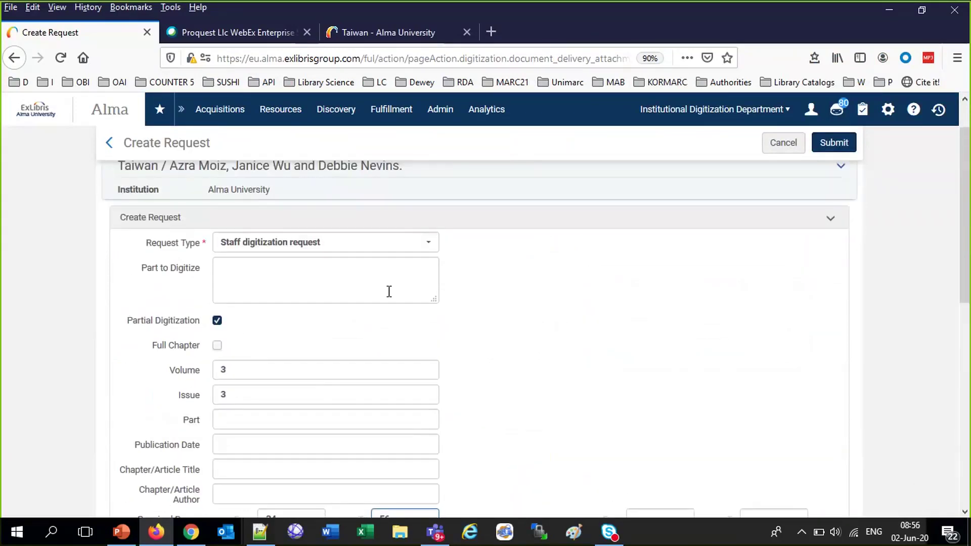
scroll(389, 291, "down", 3)
left_click(826, 147)
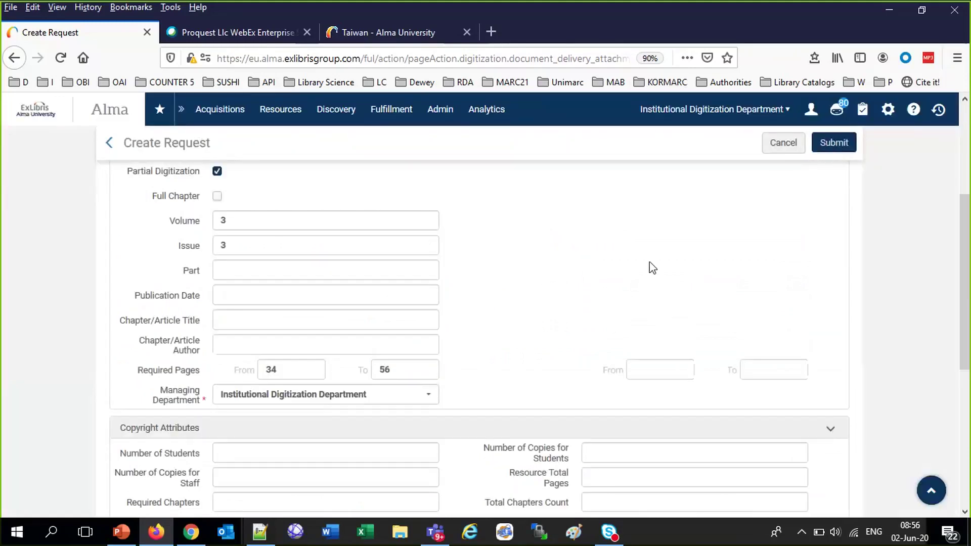
scroll(653, 268, "down", 5)
scroll(651, 262, "up", 10)
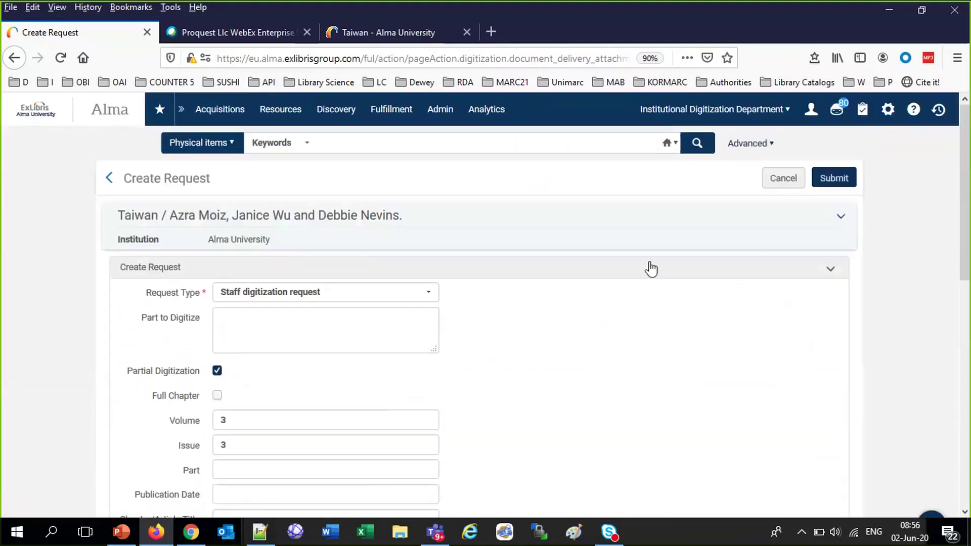
left_click(836, 181)
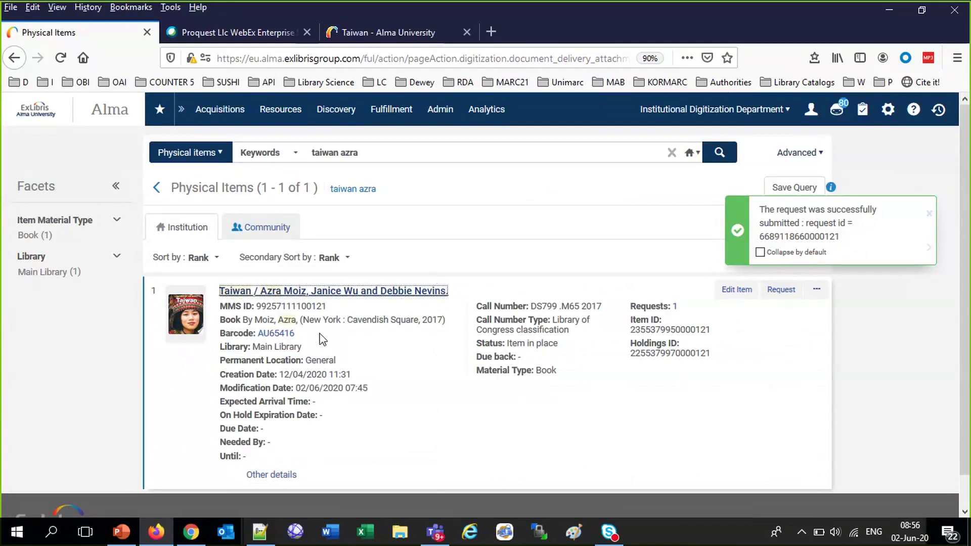
Copy the item's barcode AU65416 and view the request on it
left_click_drag(295, 333, 262, 340)
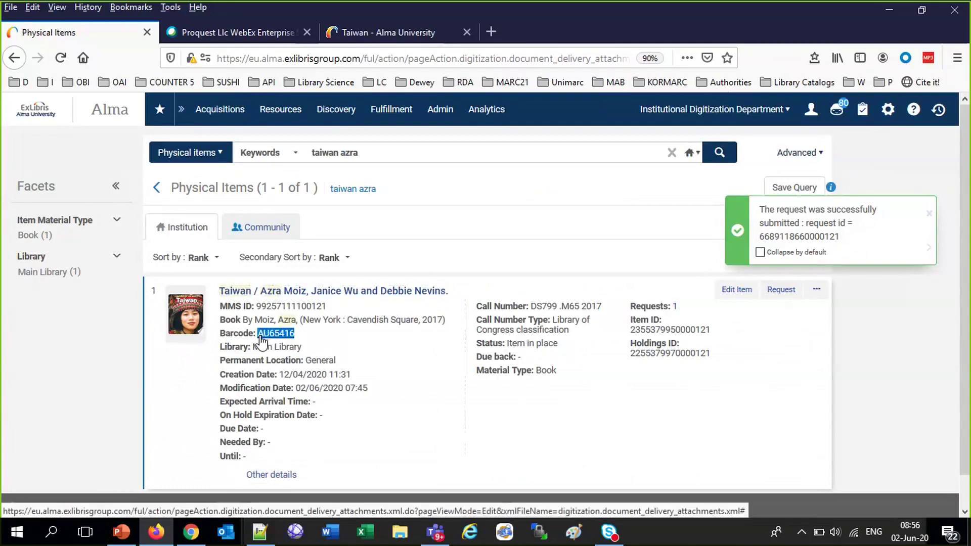
left_click(276, 311)
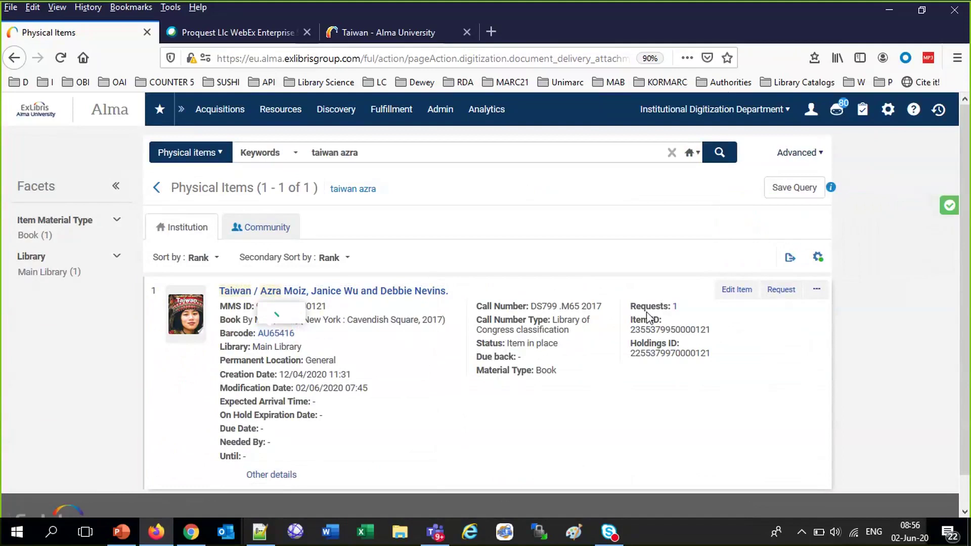
left_click(674, 307)
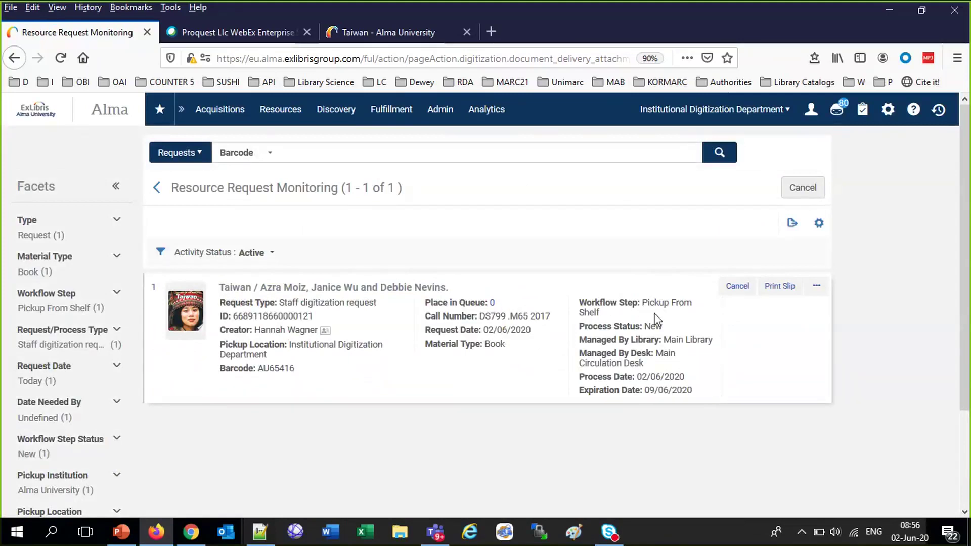
Switch the working location to Main Library - Main Circulation Desk
left_click(694, 119)
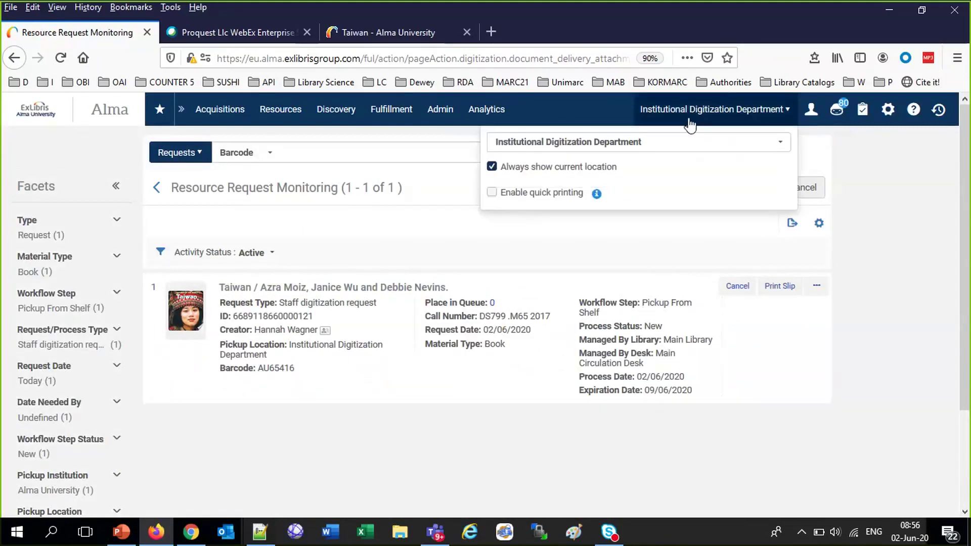
left_click(619, 145)
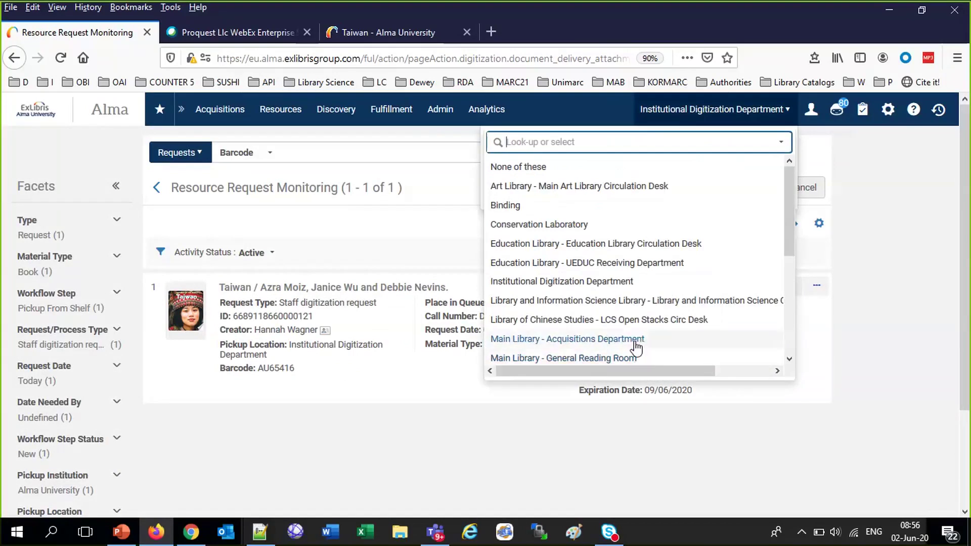
scroll(636, 356, "down", 3)
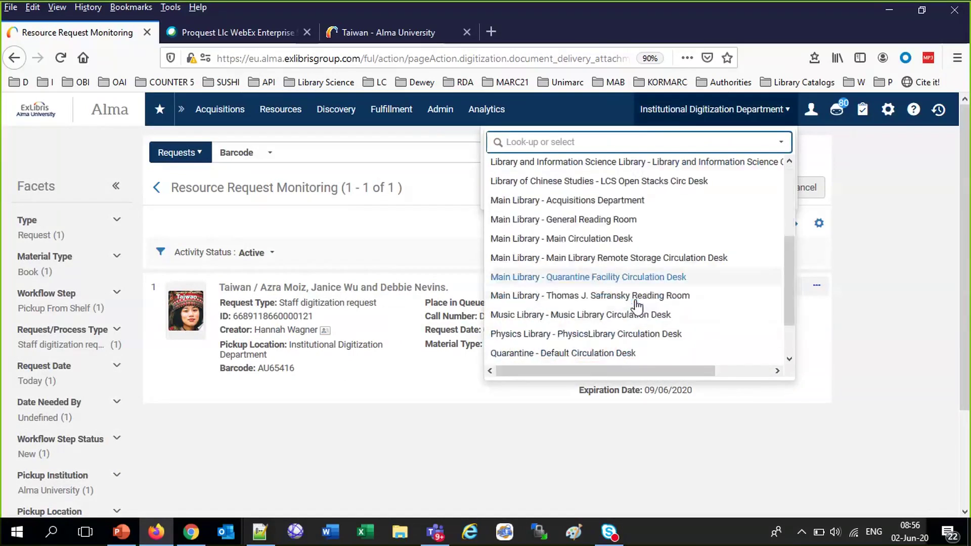
left_click(615, 246)
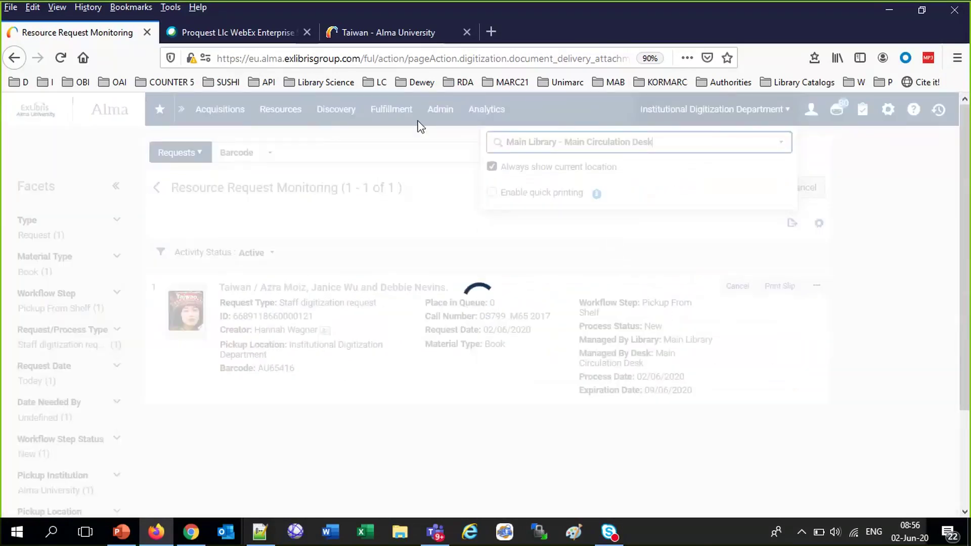
List requested items awaiting Pick From Shelf
left_click(393, 109)
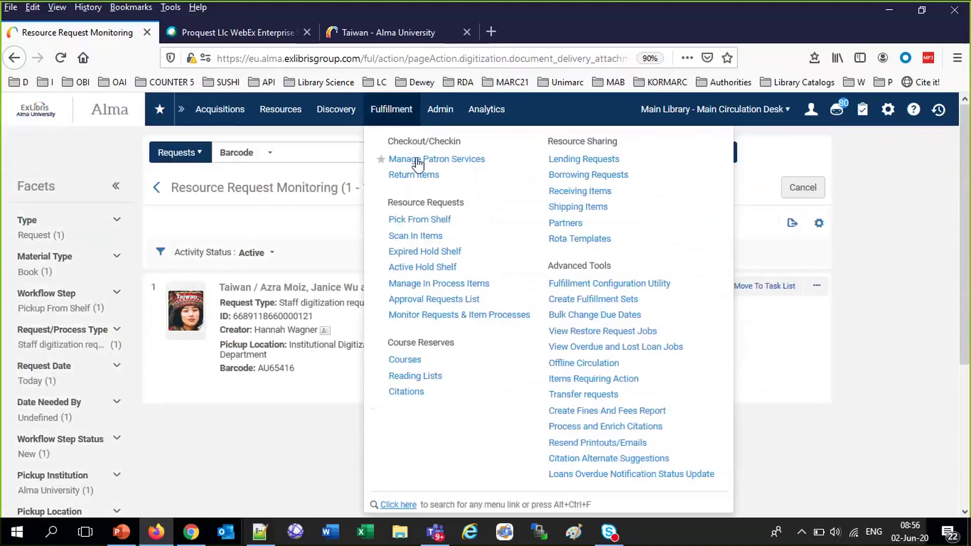
left_click(430, 219)
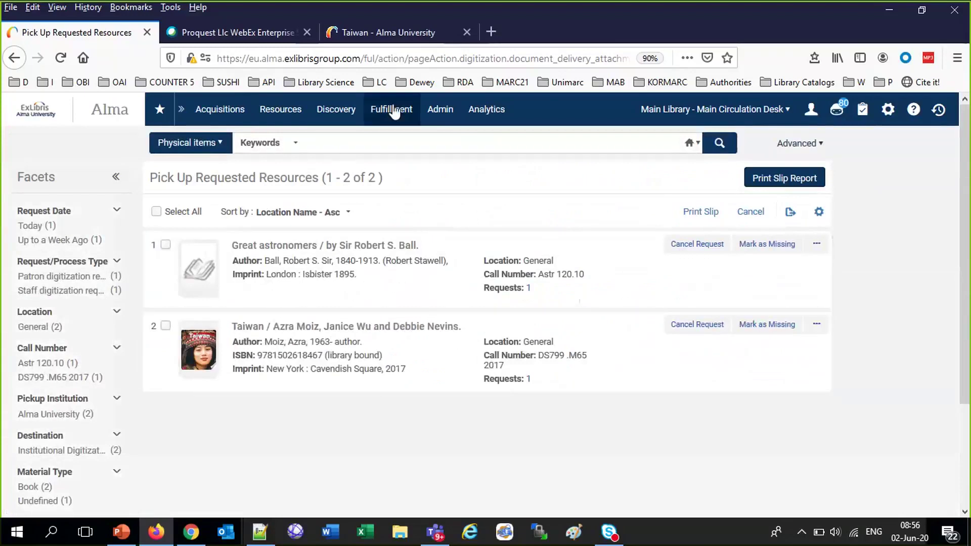
left_click(446, 112)
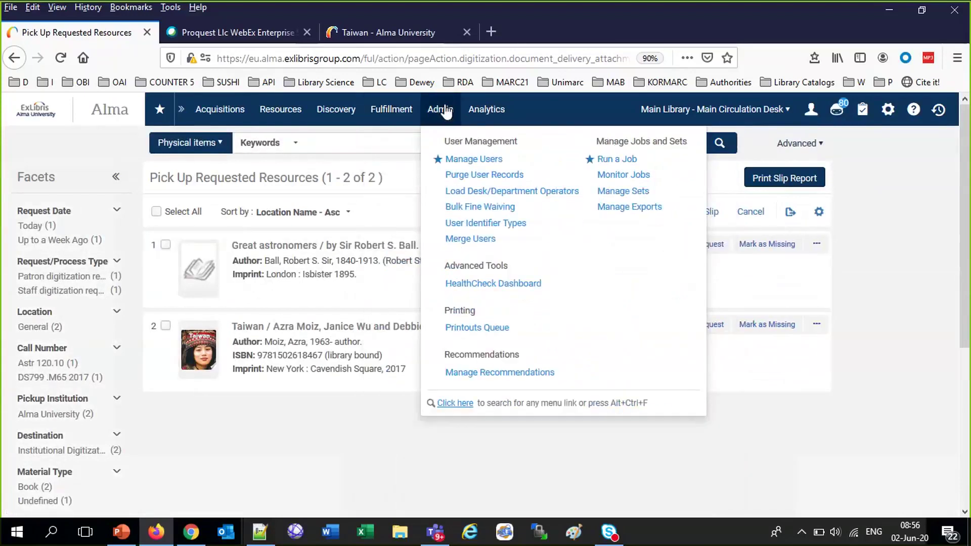
left_click(391, 109)
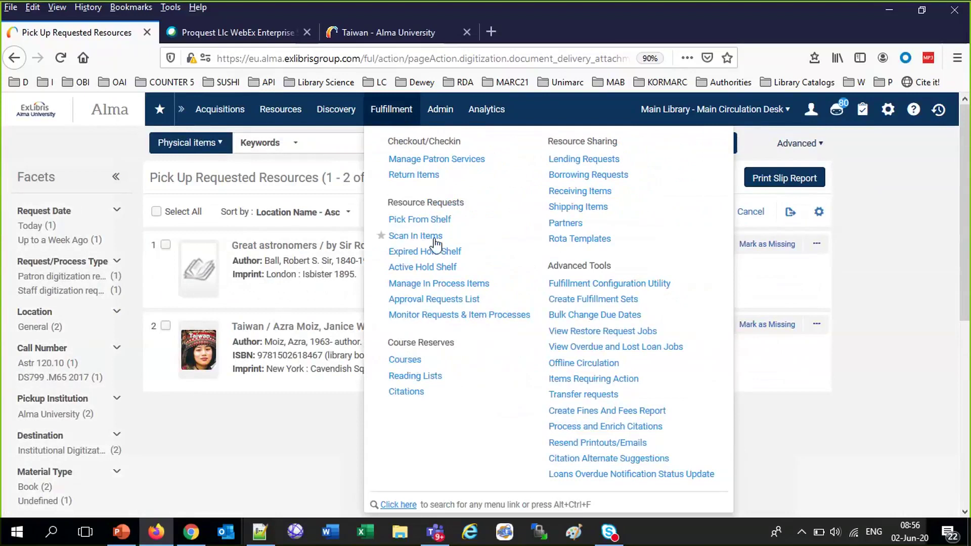
Scan in the Taiwan book's barcode AU65416
left_click(436, 238)
type("AU65416")
left_click(488, 363)
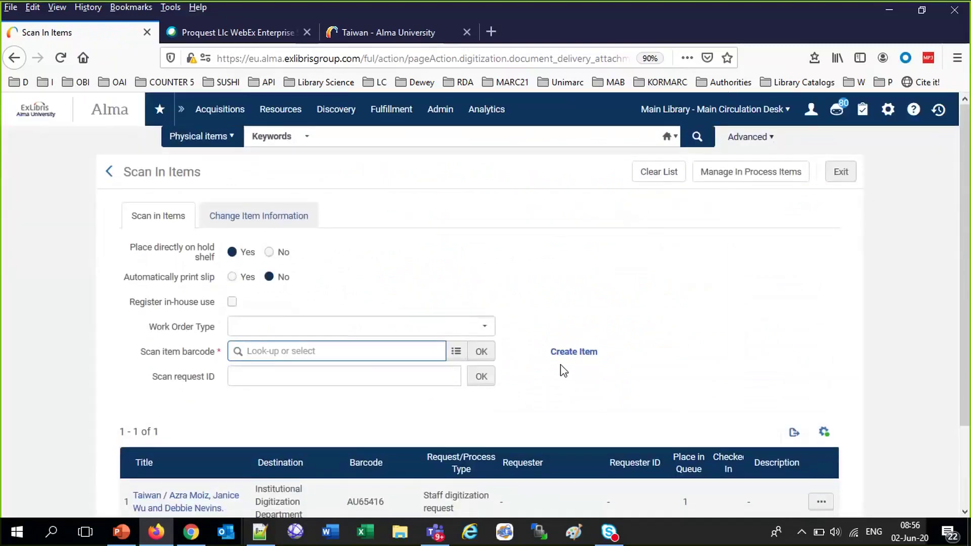
scroll(470, 405, "down", 2)
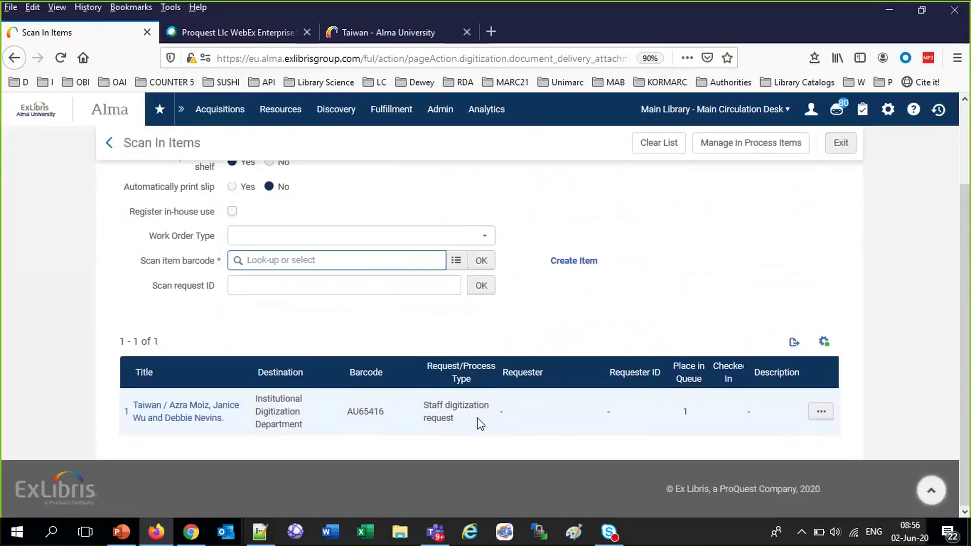
scroll(480, 424, "up", 2)
Switch to Institutional Digitization Department and scan AU65416 in again
left_click(739, 111)
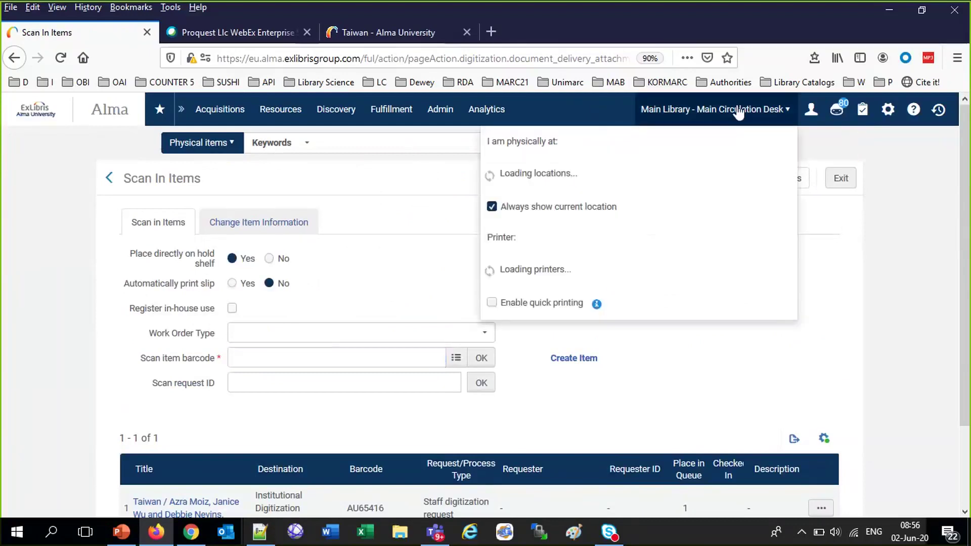
left_click(608, 161)
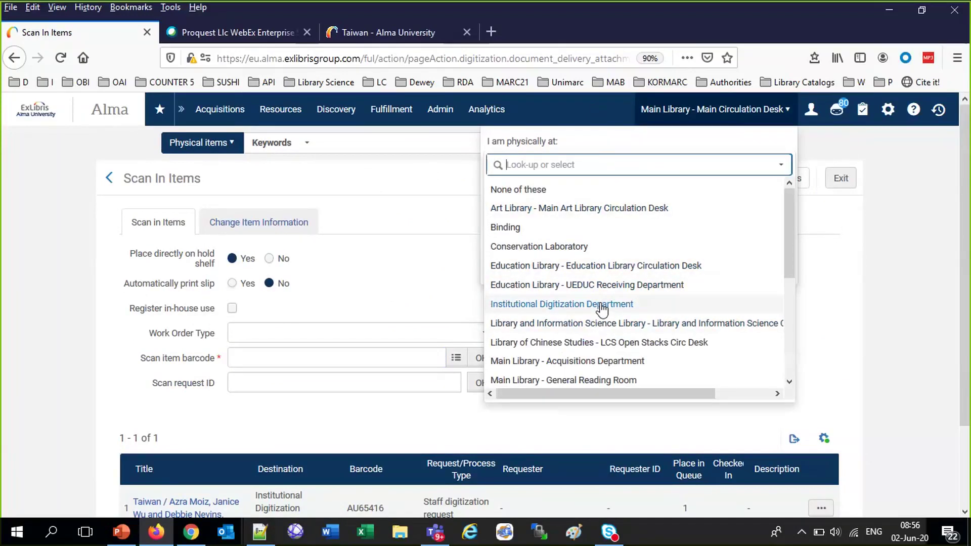
left_click(602, 307)
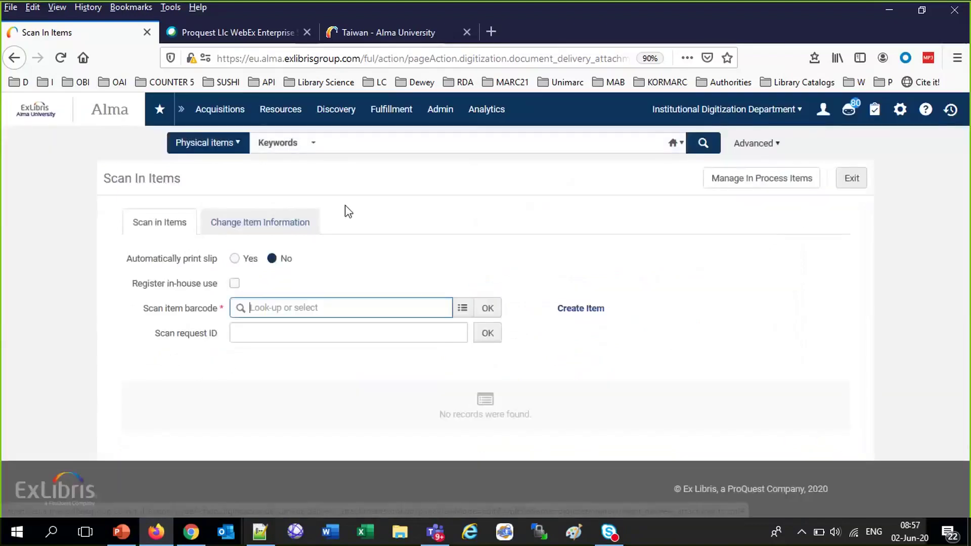
type("AU65416")
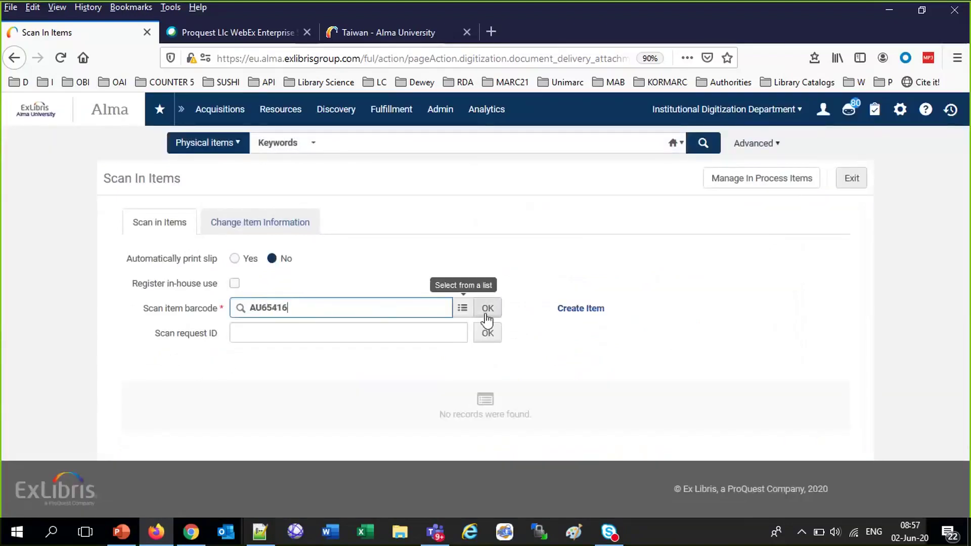
left_click(486, 313)
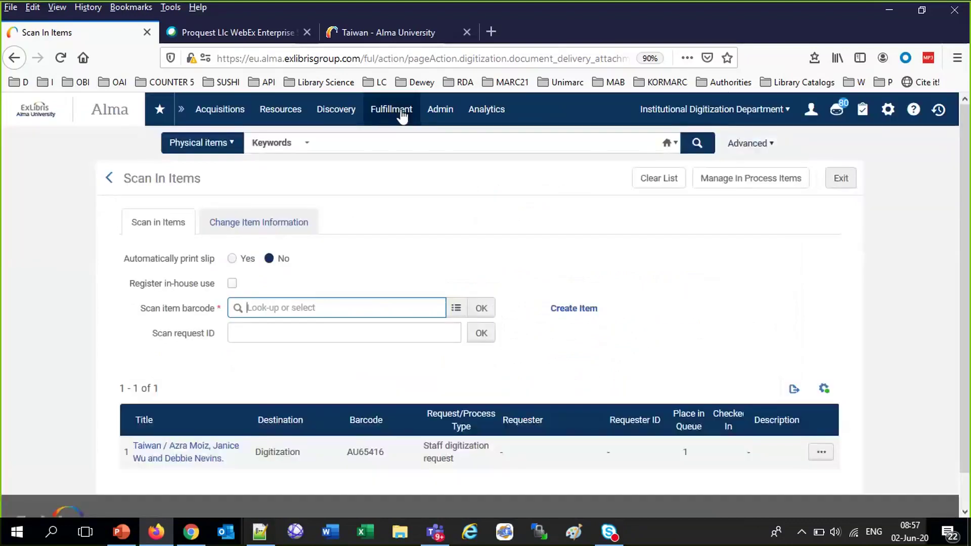
Approve the Taiwan digitization request as Covered by License in the Approval Requests List
left_click(388, 109)
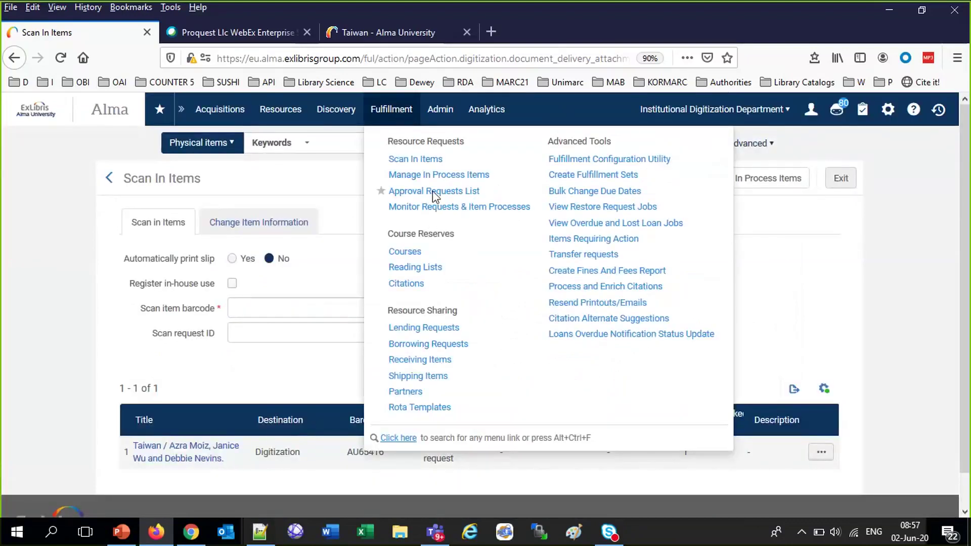
left_click(432, 191)
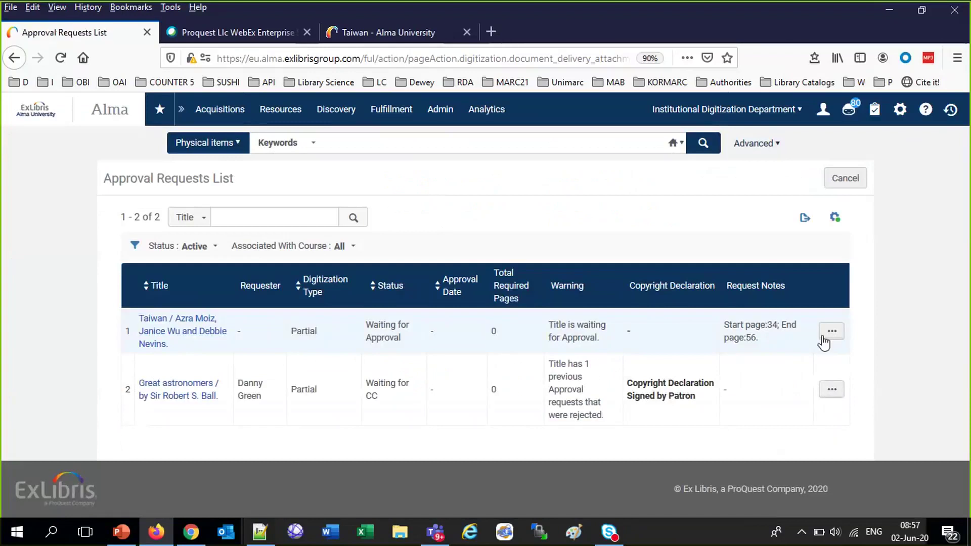
left_click(829, 338)
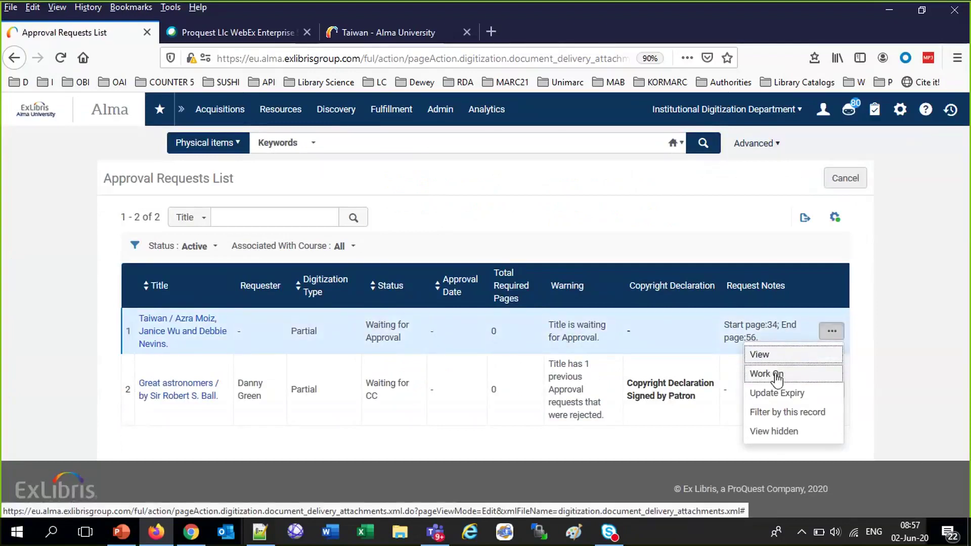
left_click(777, 375)
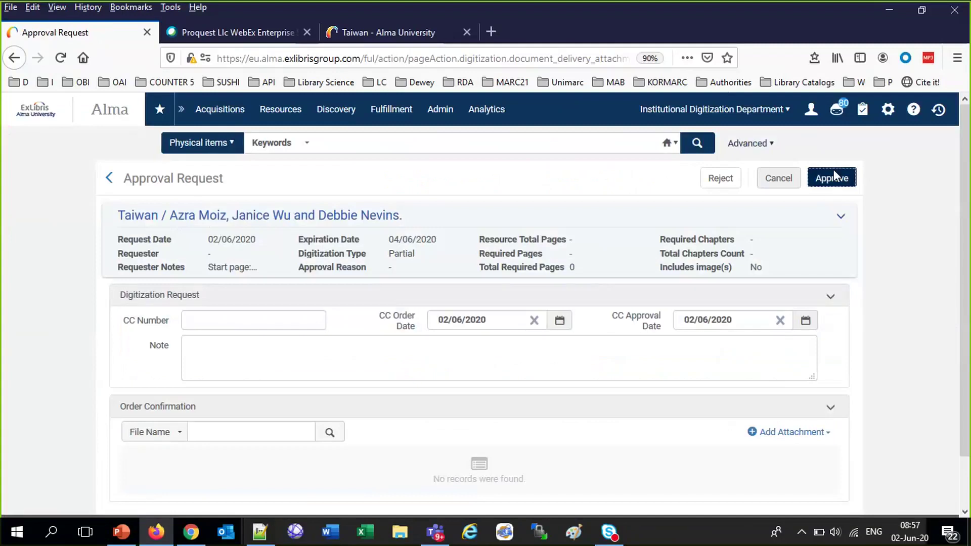
left_click(833, 175)
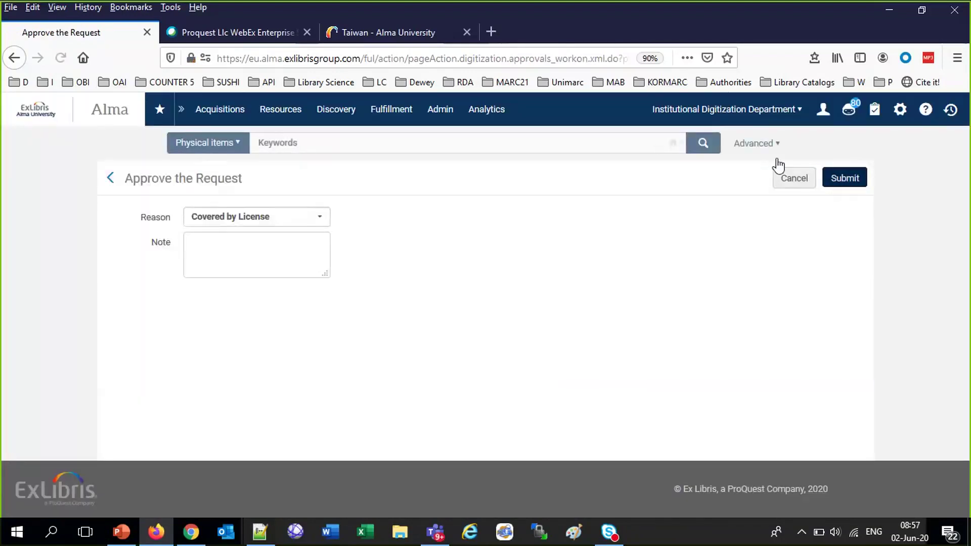
left_click(781, 172)
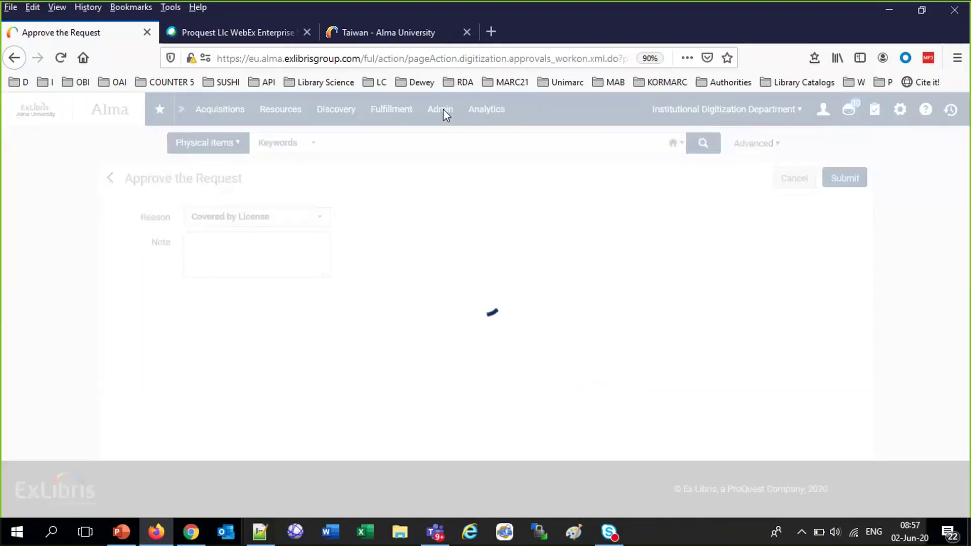
left_click(400, 116)
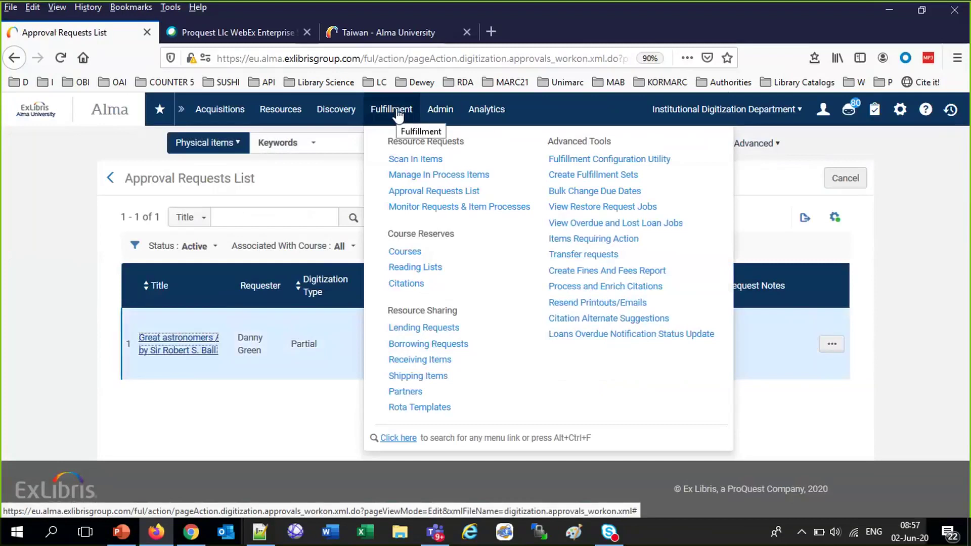
Move the Taiwan in-process item to its next step, Digital Inventory
left_click(418, 176)
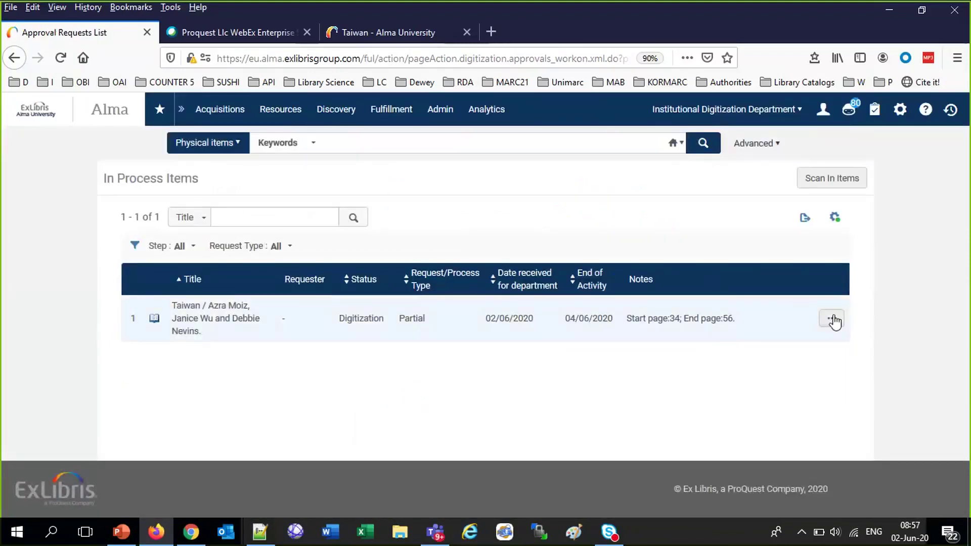
left_click(832, 319)
left_click(736, 361)
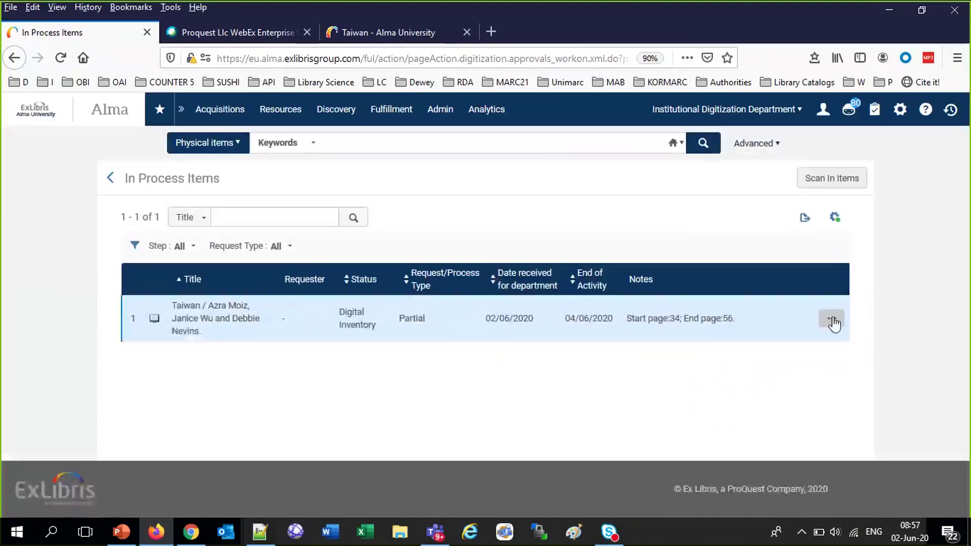
left_click(832, 318)
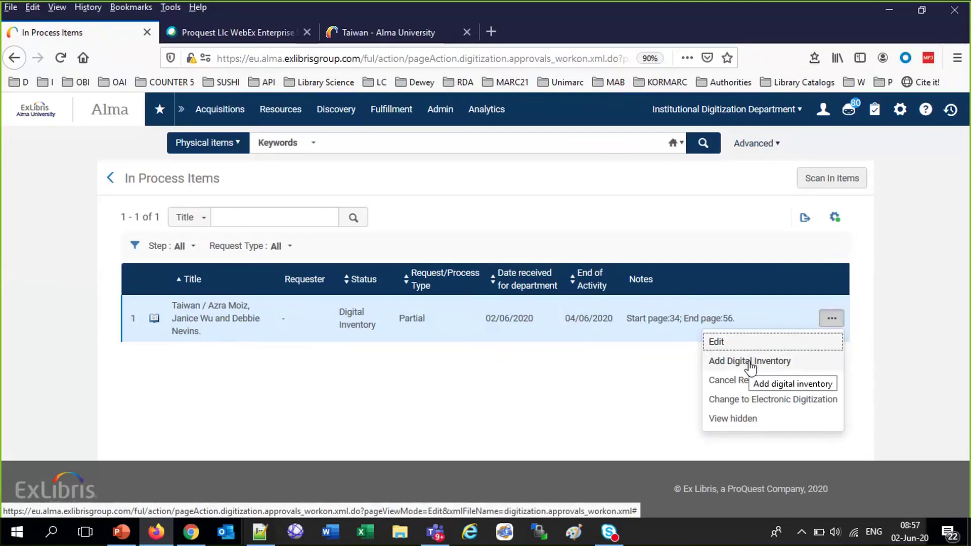
Highlight the note question about finding delivered files, then return to the Taiwan item
left_click(264, 541)
left_click_drag(276, 319, 752, 318)
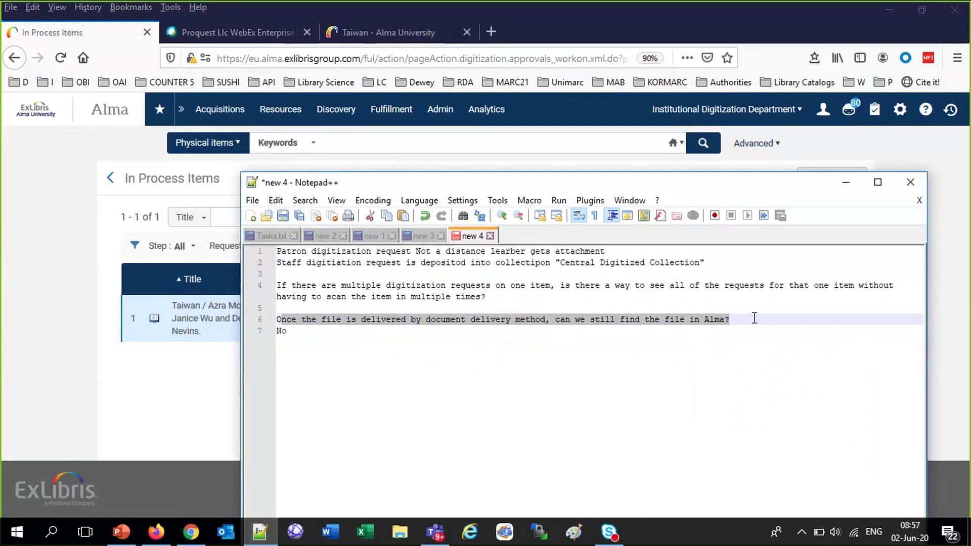
left_click(223, 435)
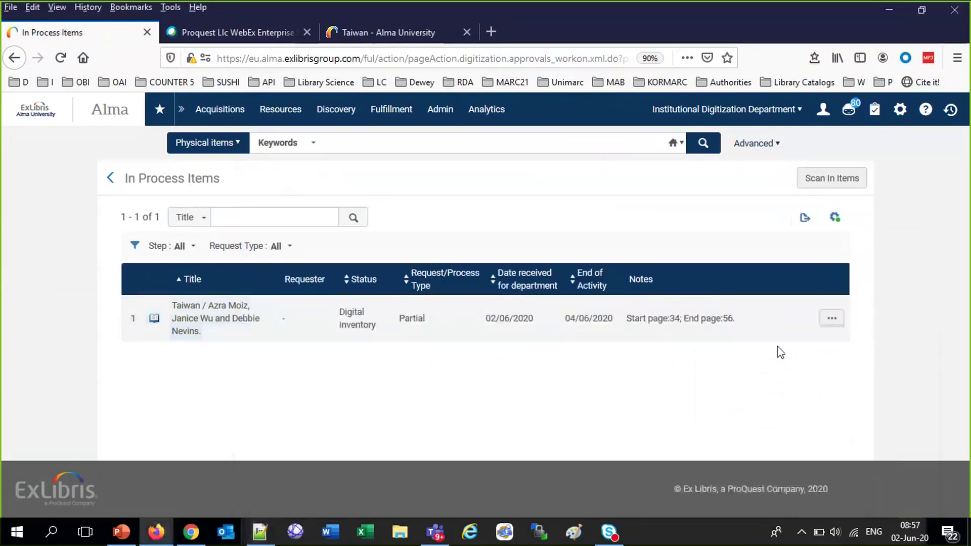
left_click(825, 327)
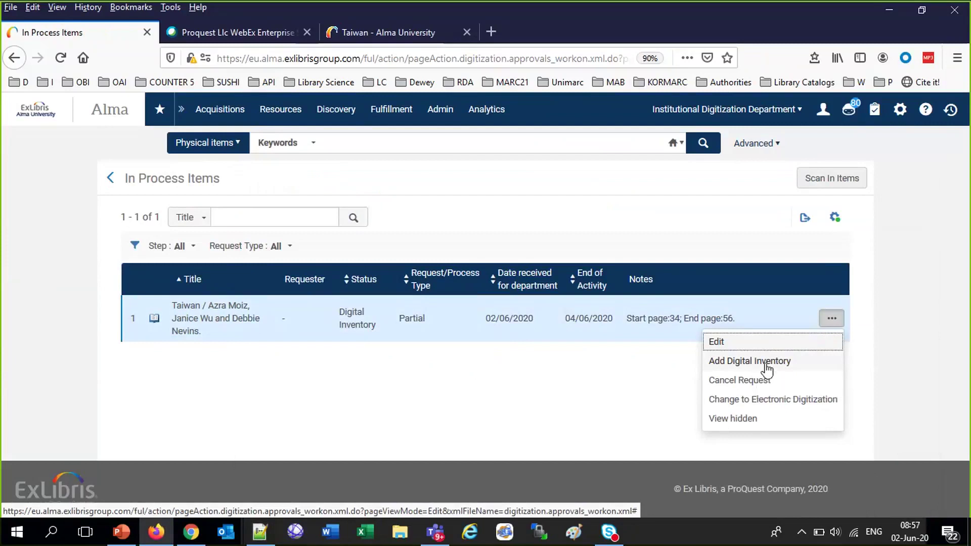
Add digital inventory for the Taiwan book by uploading 'a pdf file.pdf' and saving
left_click(768, 370)
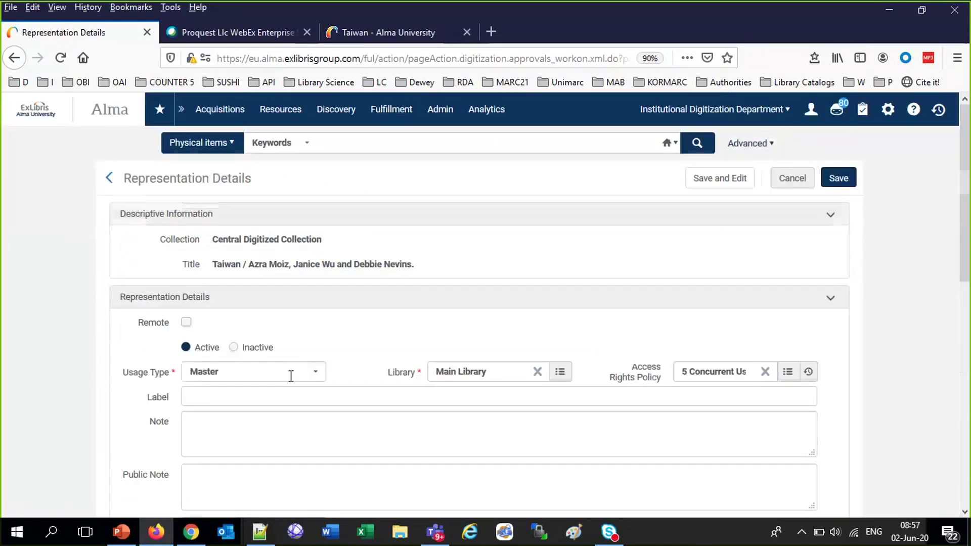
scroll(291, 376, "down", 6)
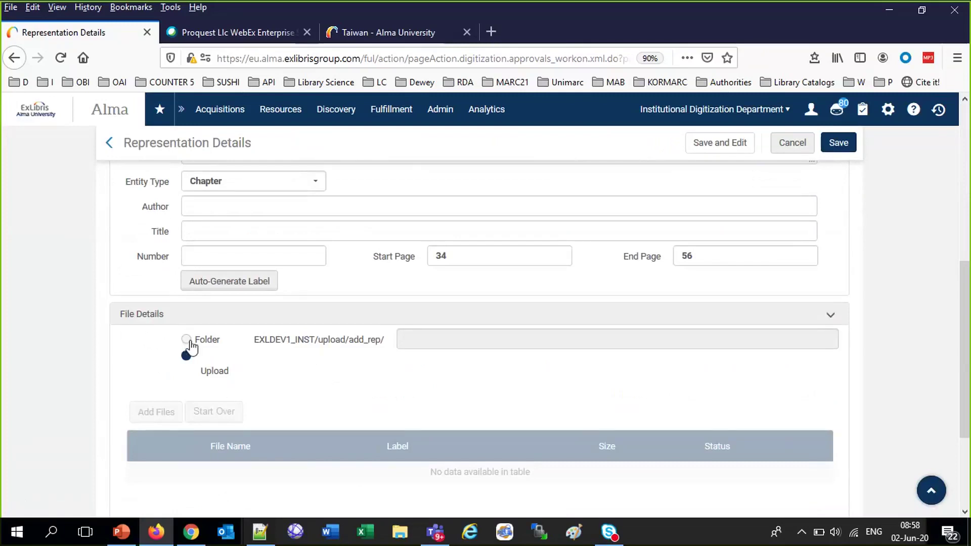
left_click(189, 342)
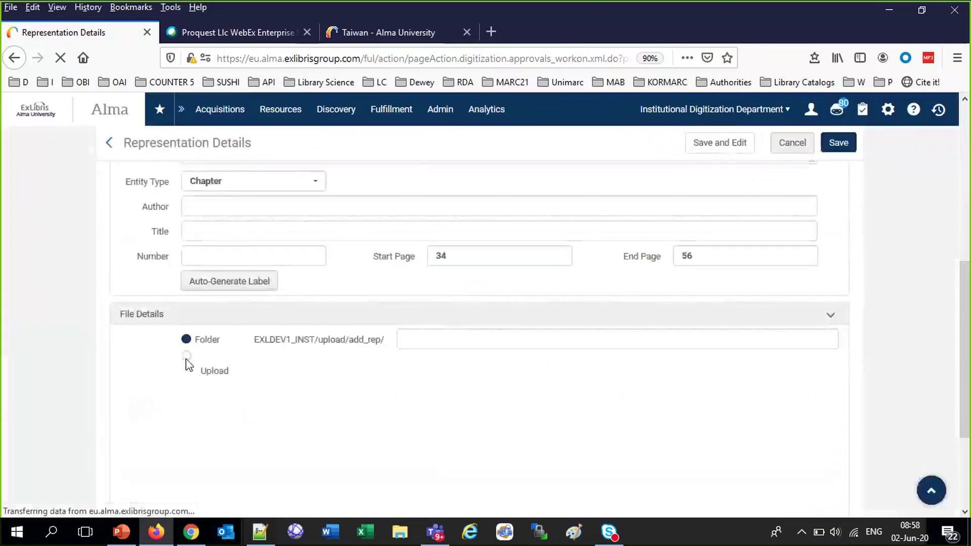
left_click(187, 363)
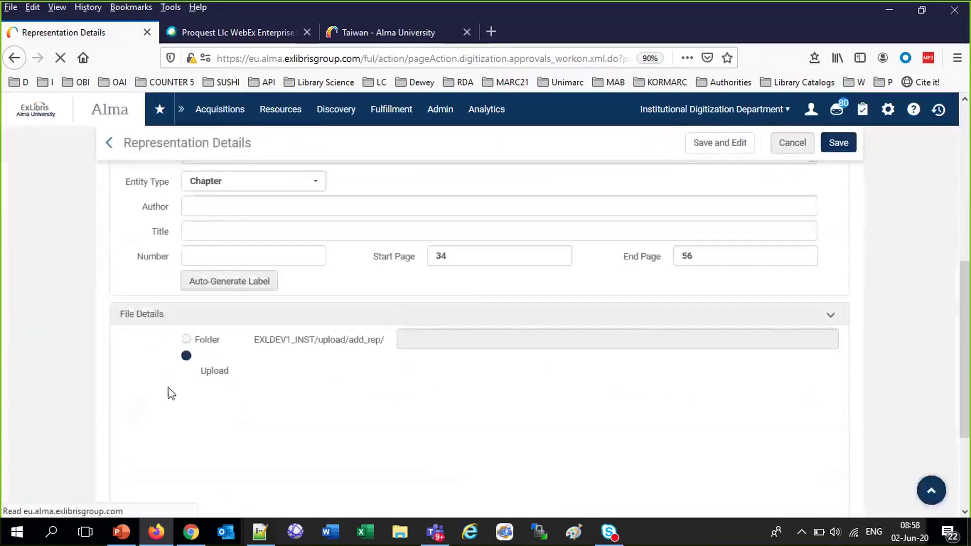
scroll(303, 425, "down", 3)
left_click(154, 269)
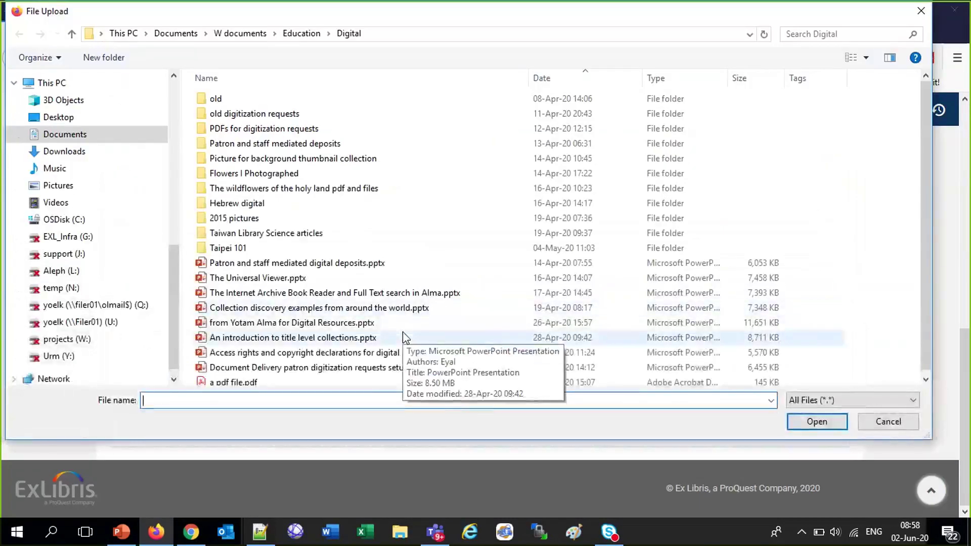
left_click(233, 384)
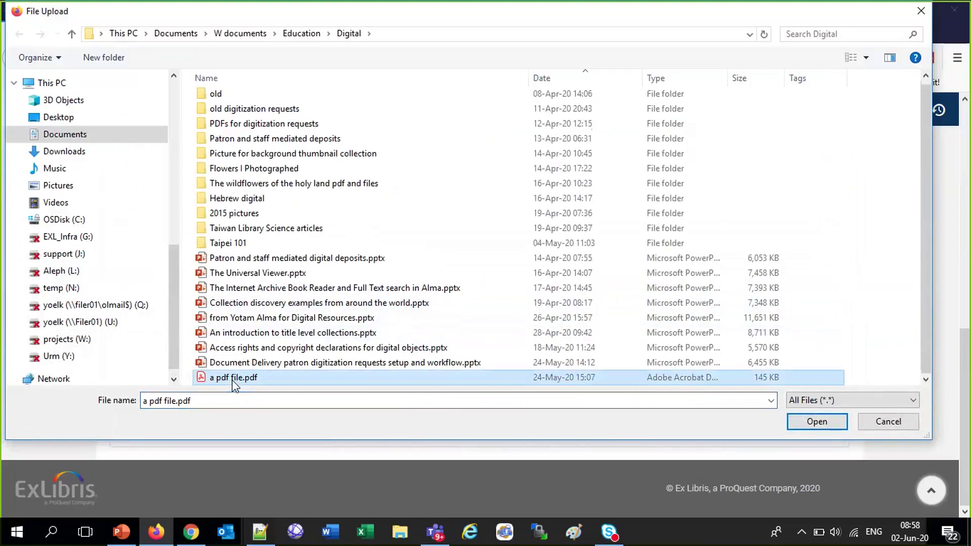
left_click(816, 422)
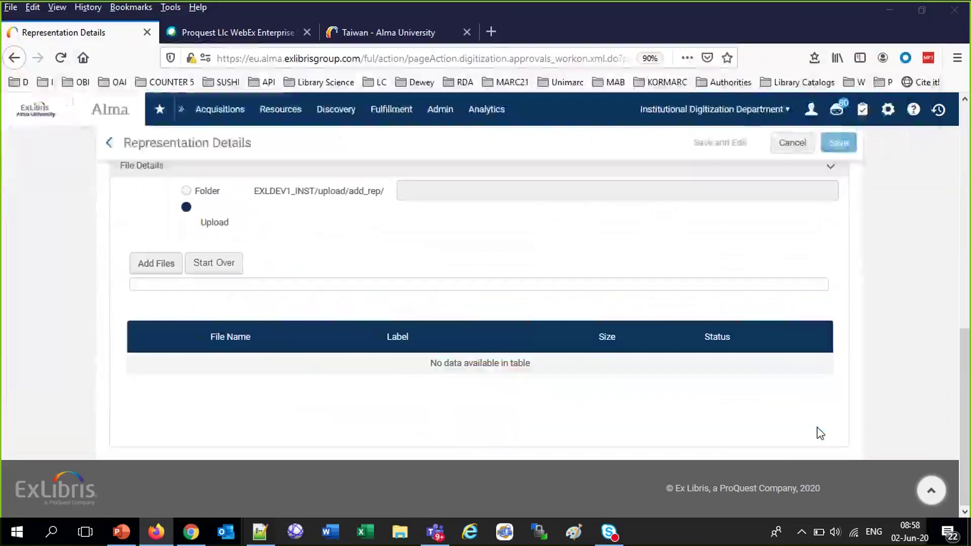
left_click(839, 144)
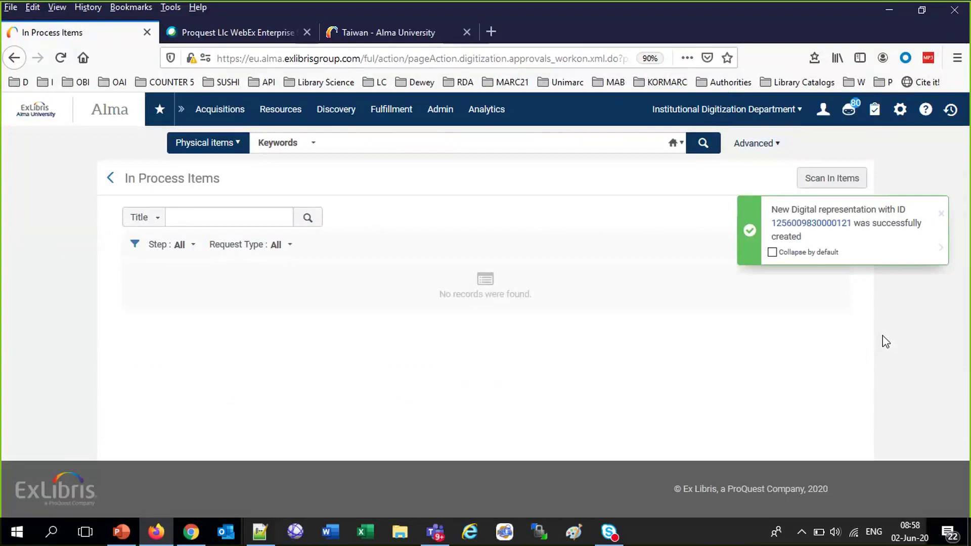
Search for barcode AU65416 and view the in-process items list
left_click(501, 142)
type("AU65416")
key("Return")
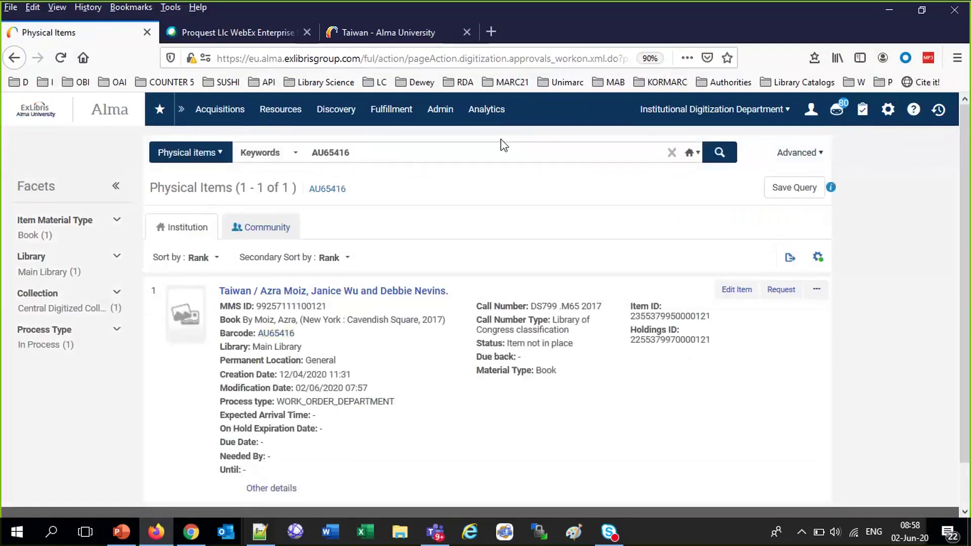
left_click(683, 112)
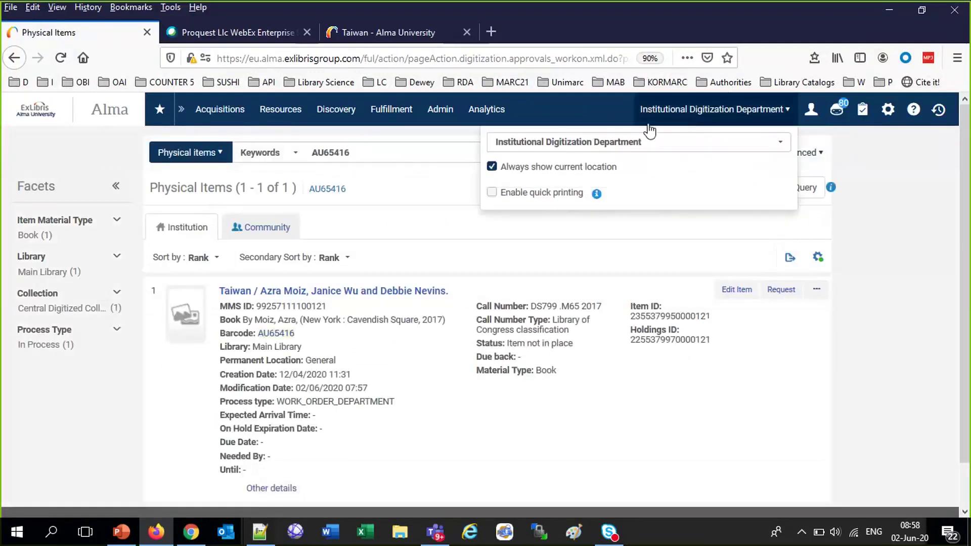
left_click(611, 142)
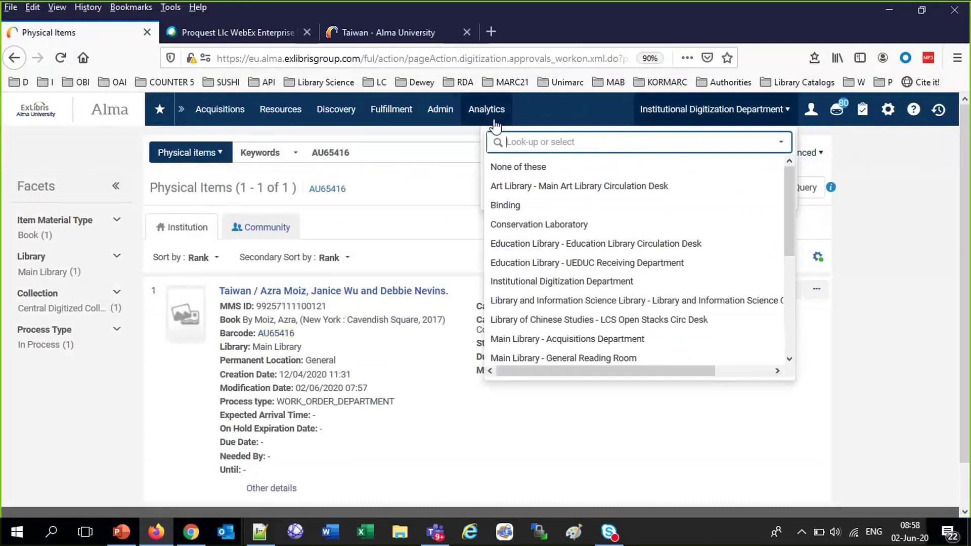
left_click(405, 115)
left_click(429, 181)
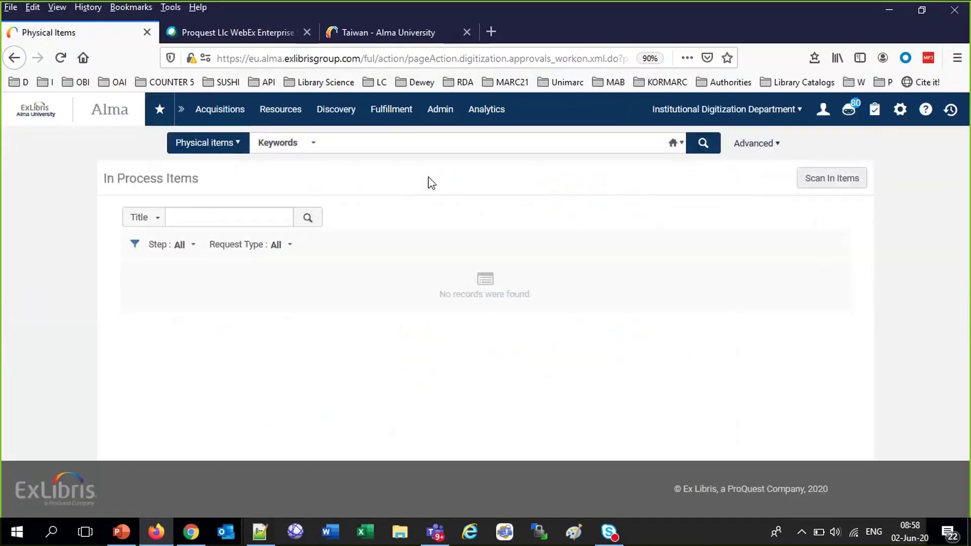
Change the work location to Main Library - Main Circulation Desk
left_click(707, 108)
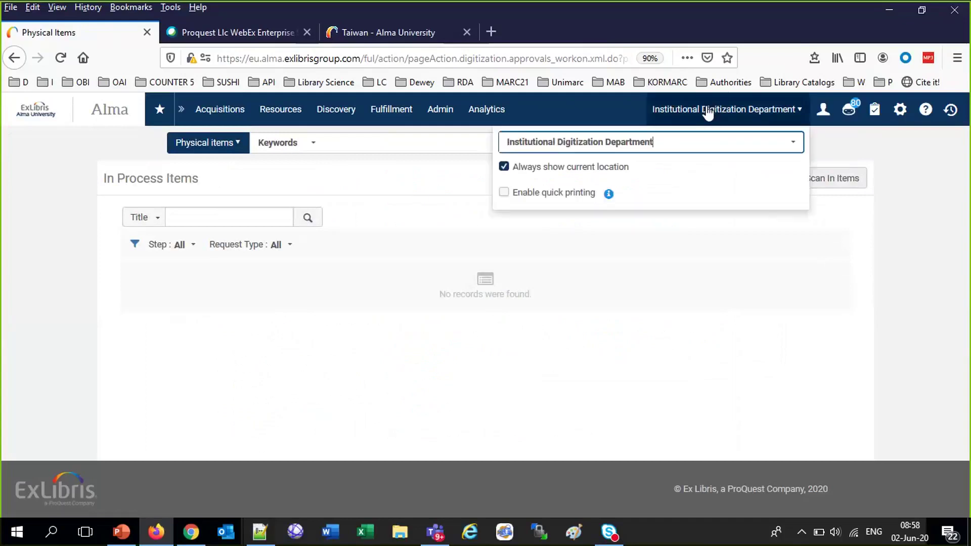
left_click(596, 145)
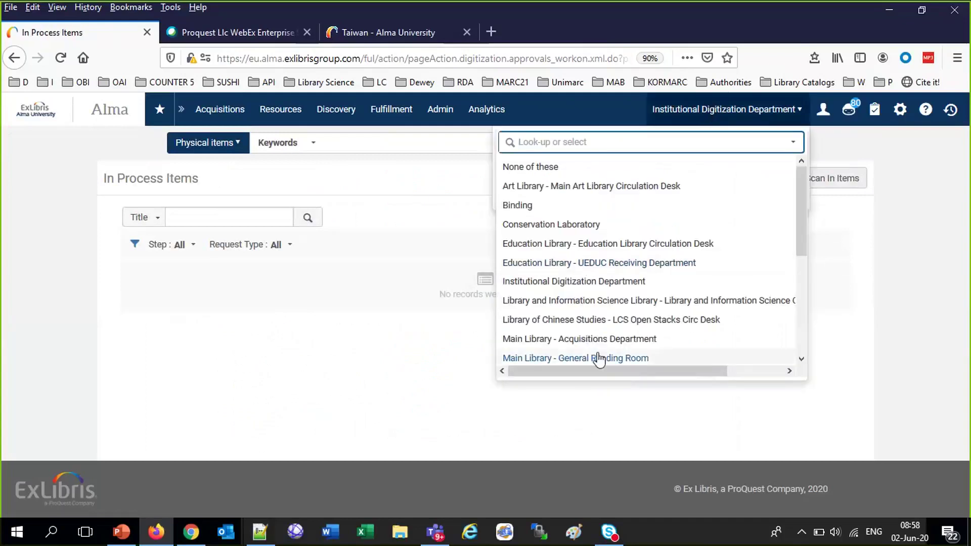
scroll(598, 358, "down", 3)
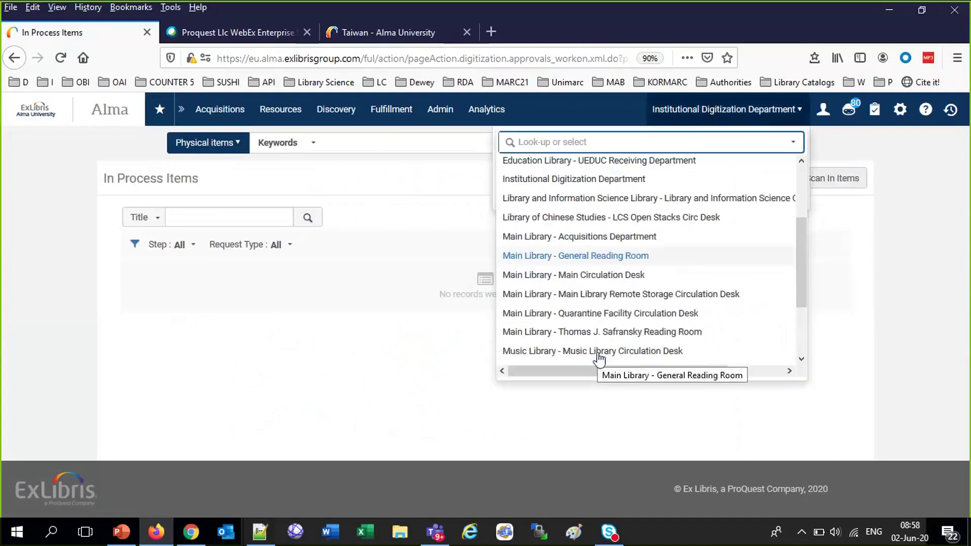
left_click(597, 276)
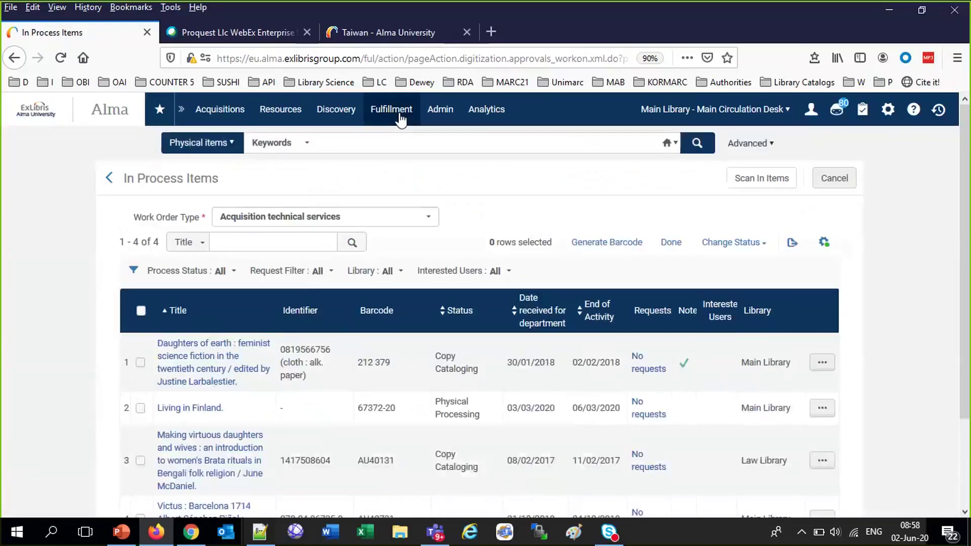
Scan in AU65416, routed to Reshelve to General
left_click(399, 113)
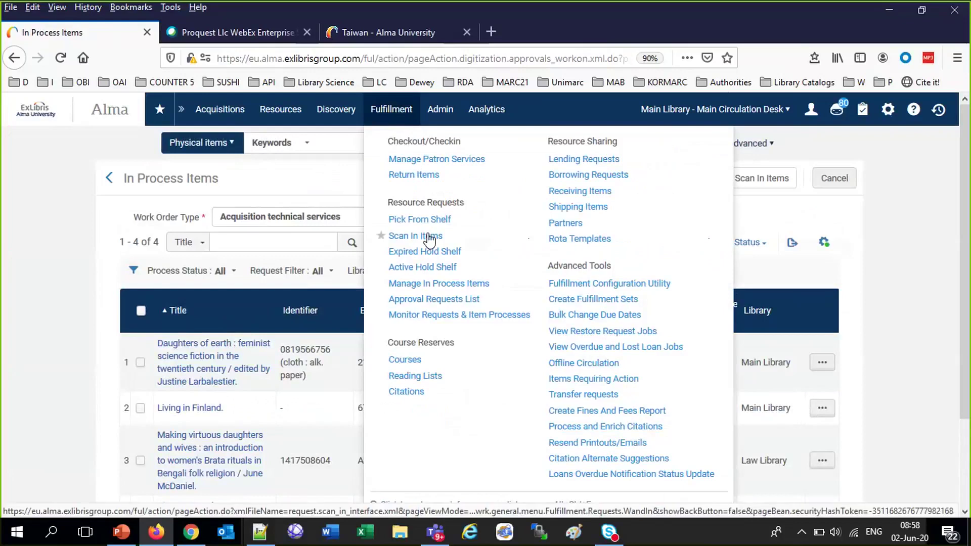
left_click(427, 236)
type("AU65416")
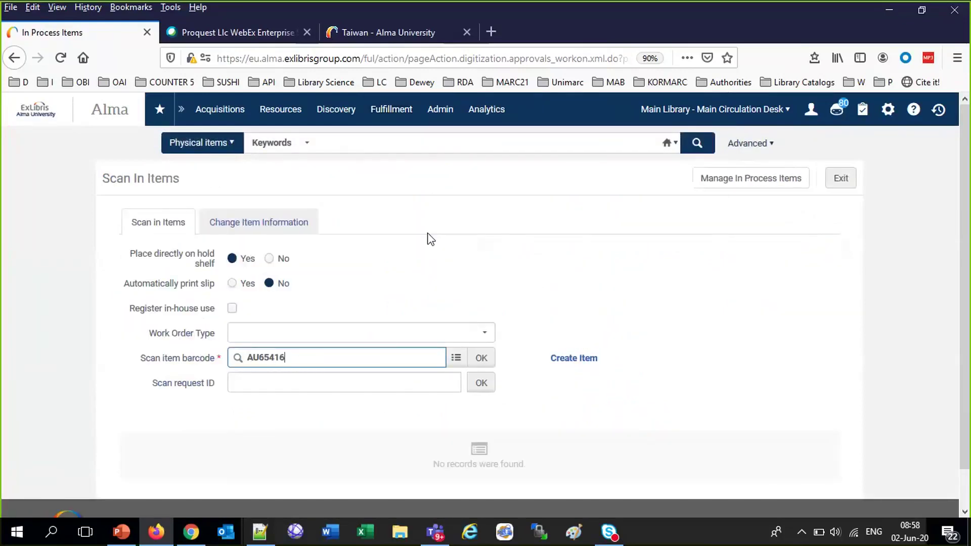
left_click(481, 359)
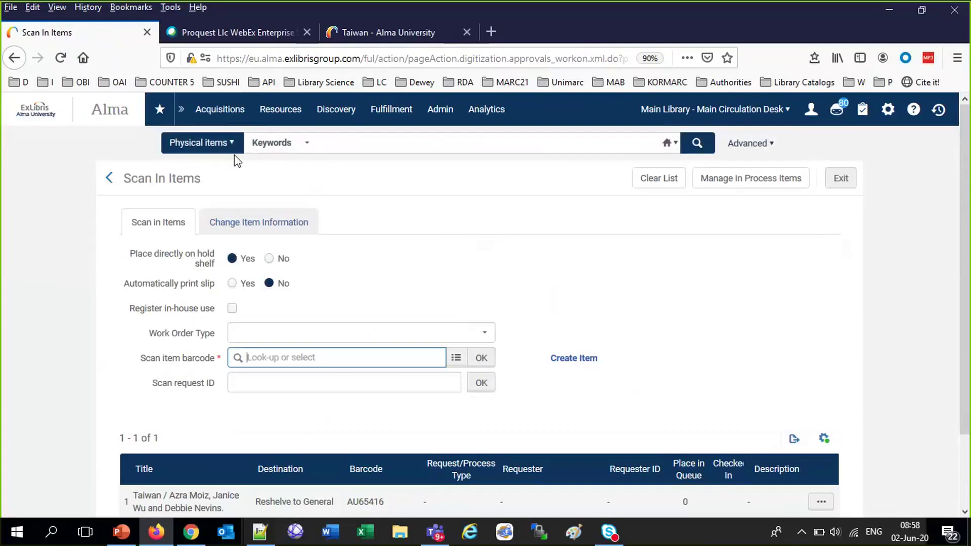
left_click(224, 145)
Search all titles for 'taiwan azra' and open the title's digital representations
left_click(243, 166)
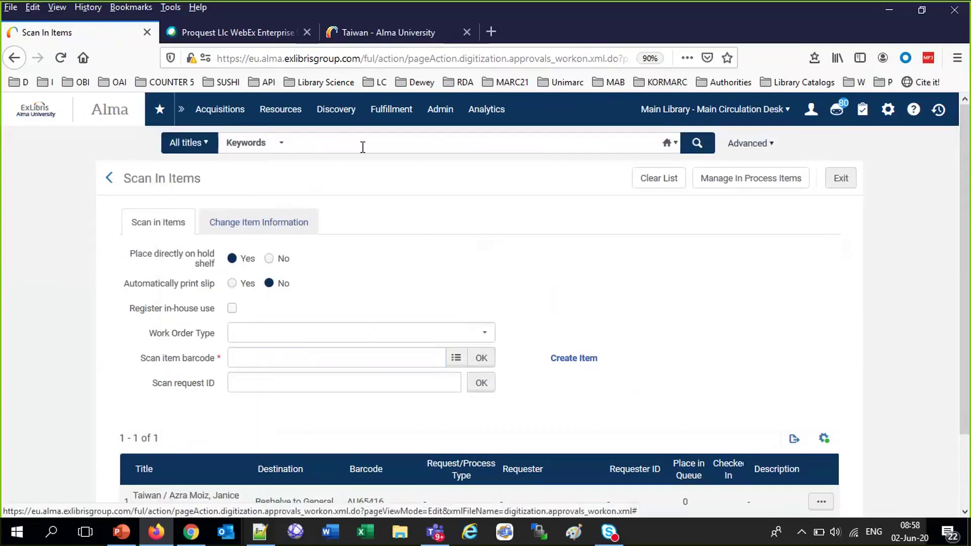
left_click(359, 145)
type("taiwan azra")
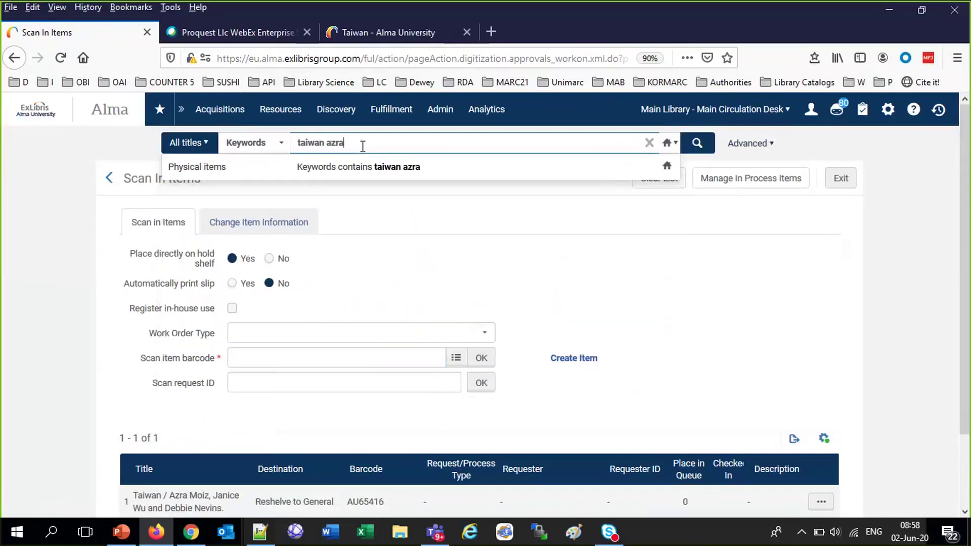
key("Return")
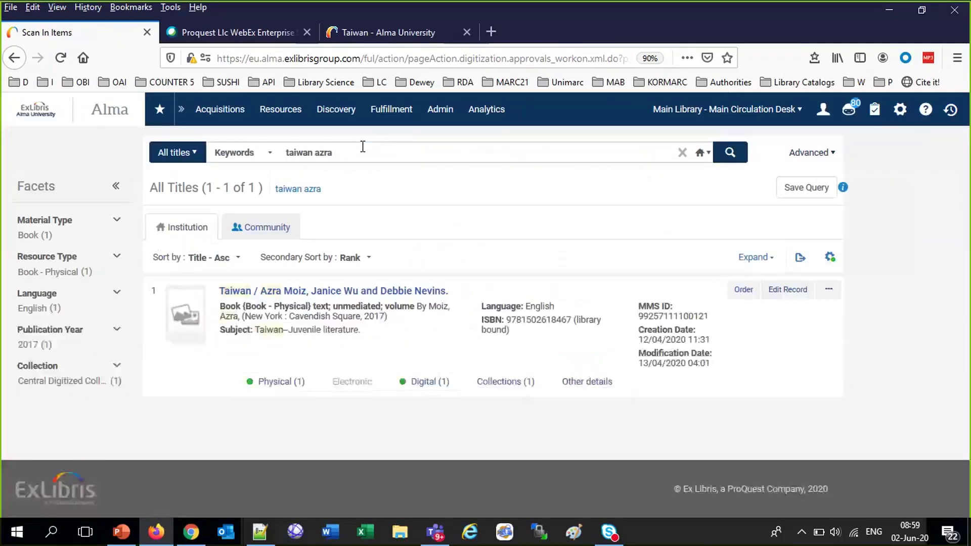
left_click(431, 387)
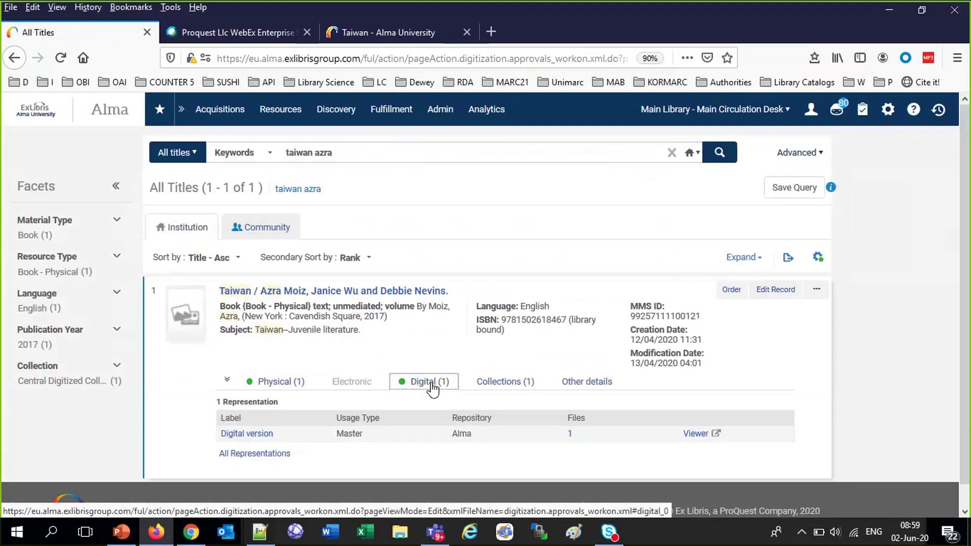
left_click(248, 454)
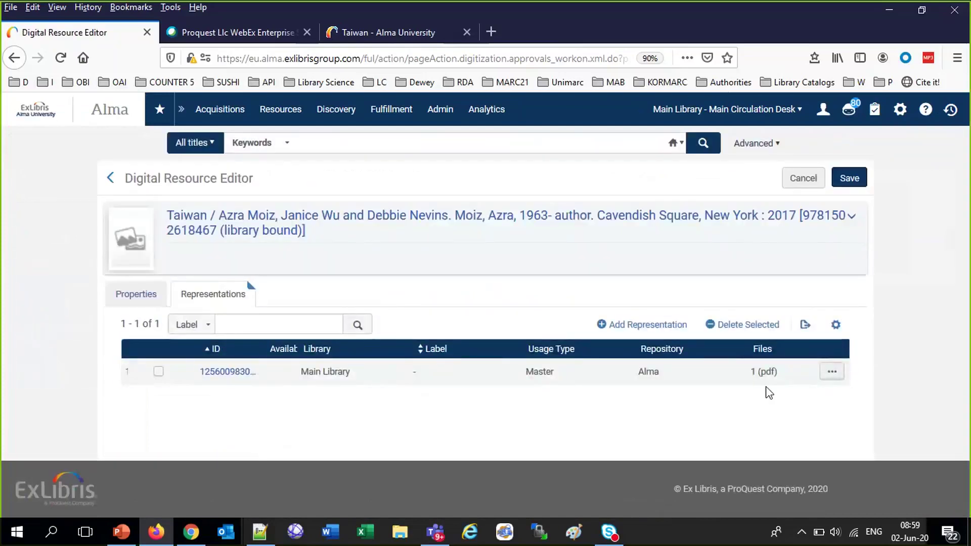
Deliver the representation to view its PDF, then return to the Digital Resource Editor
left_click(832, 373)
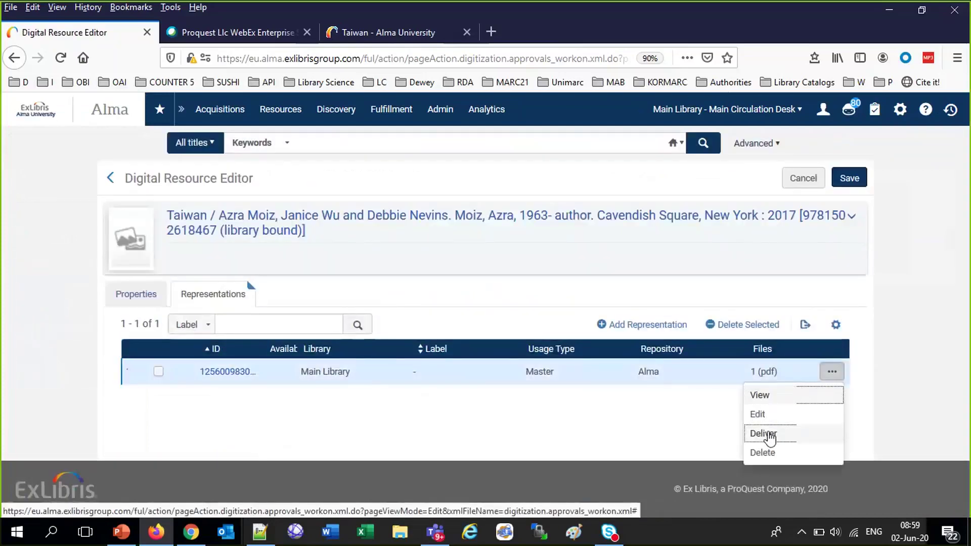
left_click(759, 432)
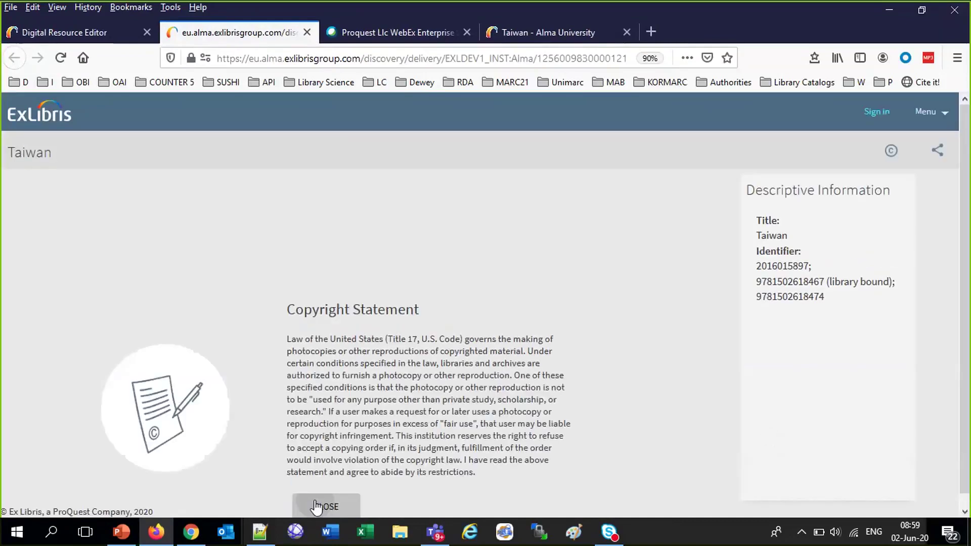
left_click(322, 505)
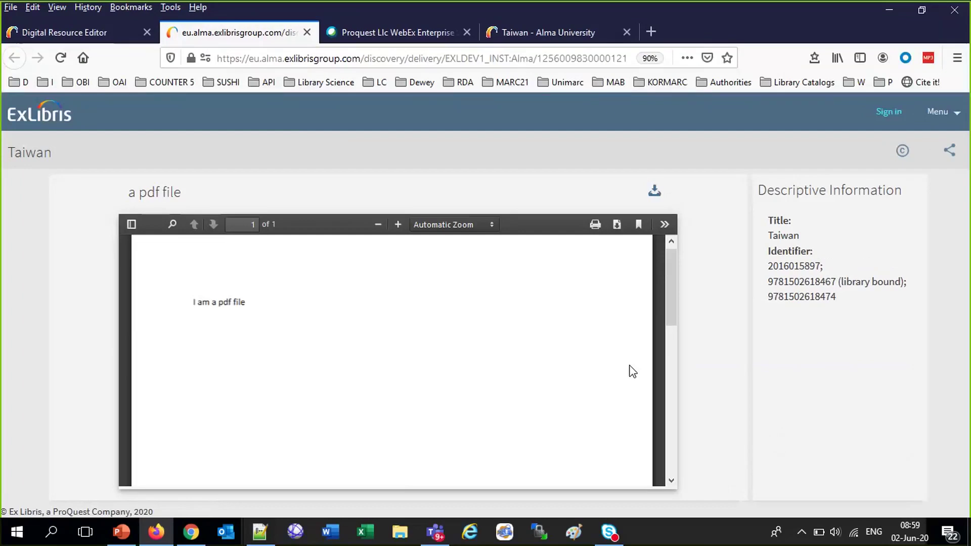
left_click(102, 33)
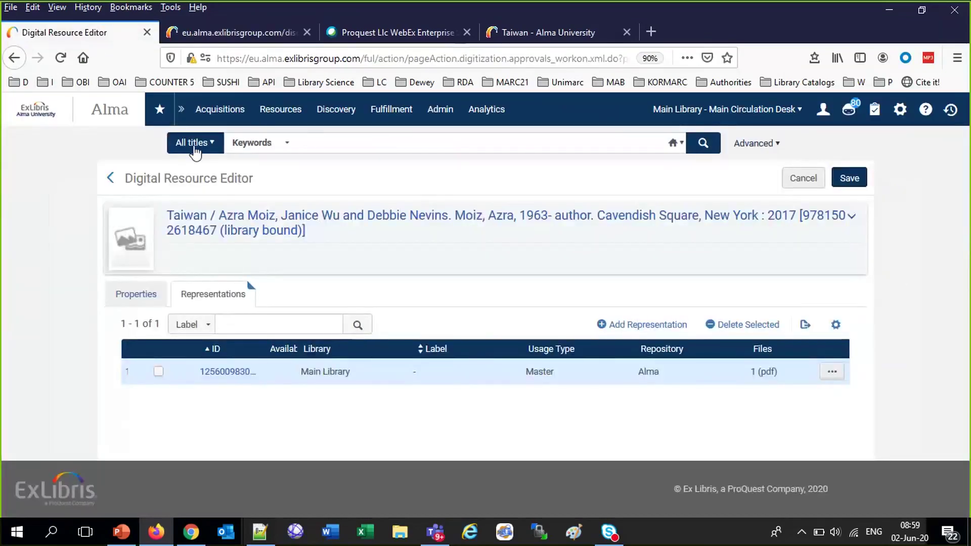
Search digital titles for 'taiwan' and reveal the book's Central Digitized Collection
left_click(193, 146)
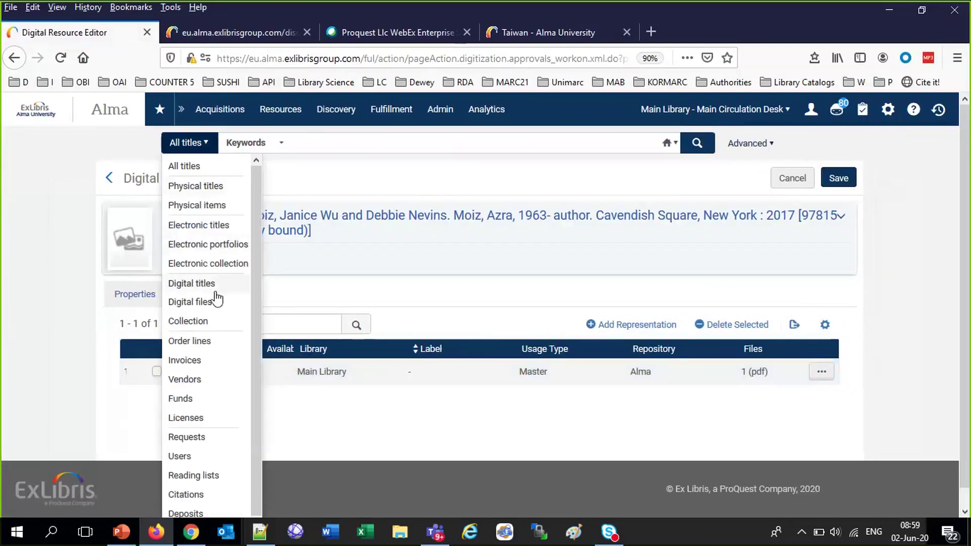
left_click(191, 283)
left_click(384, 141)
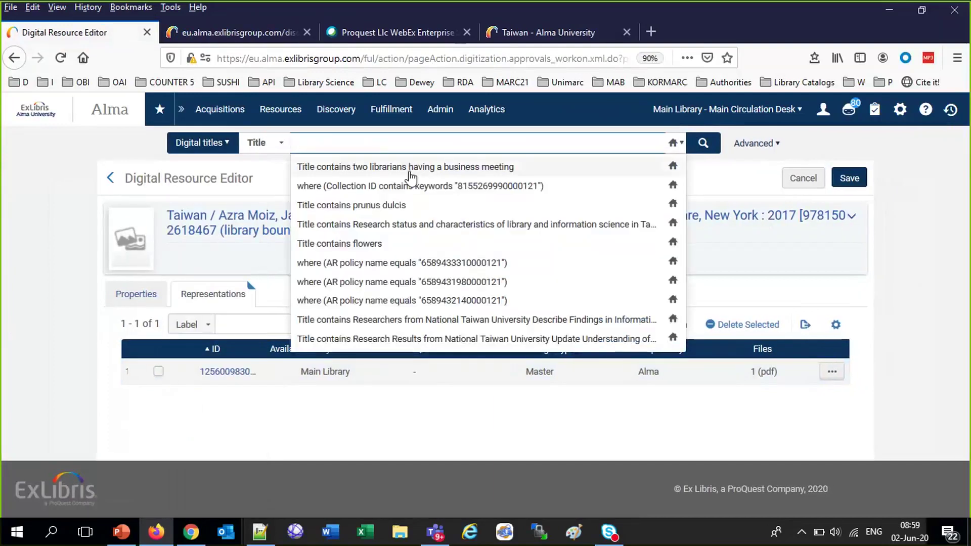
type("taiwa")
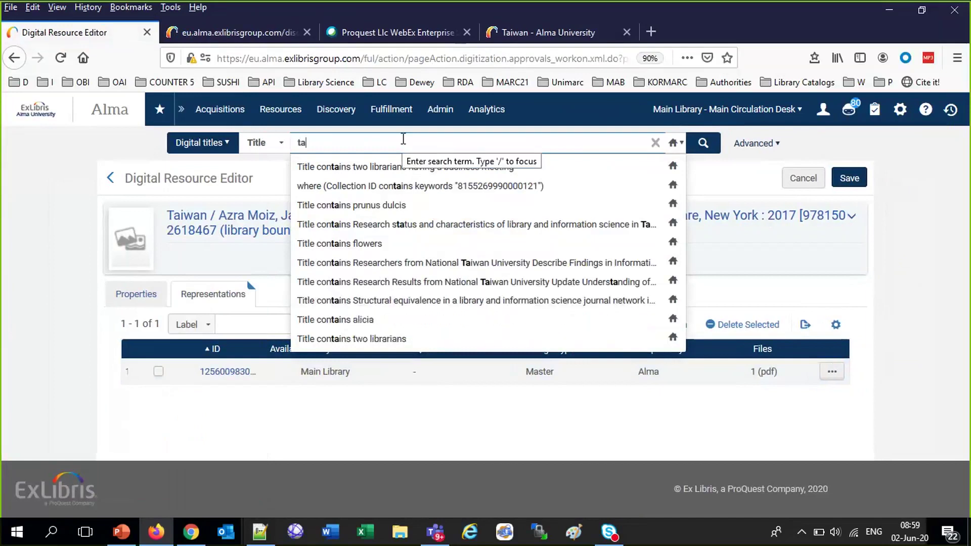
type("n")
key("Return")
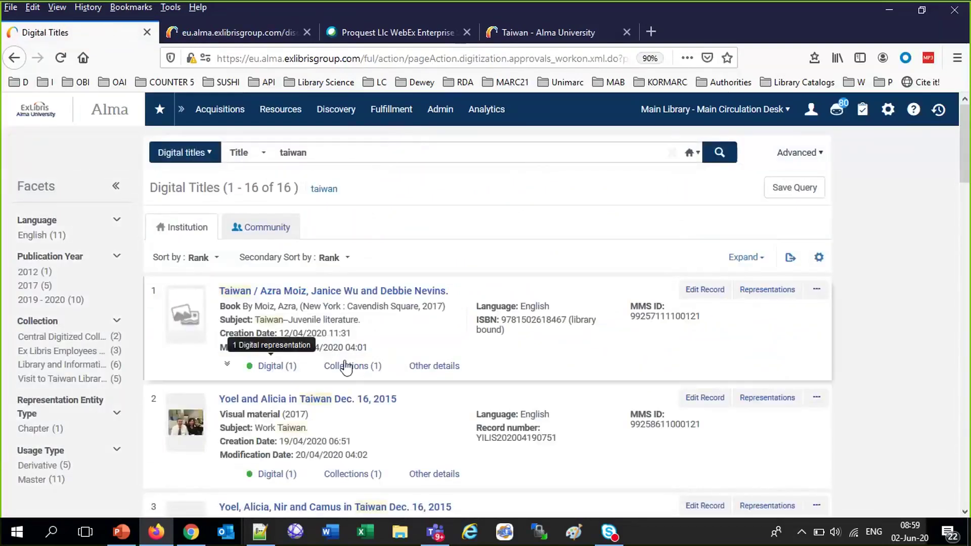
left_click(352, 366)
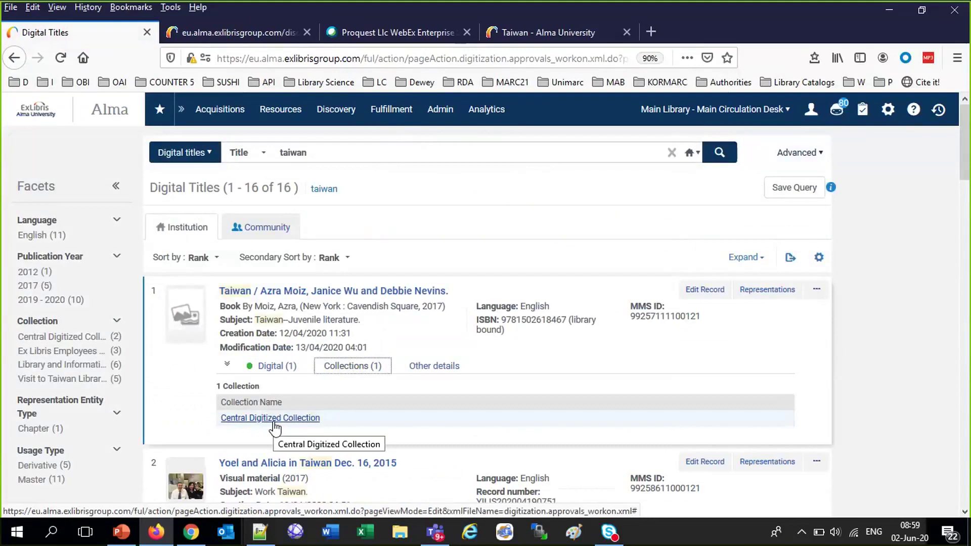
left_click(889, 111)
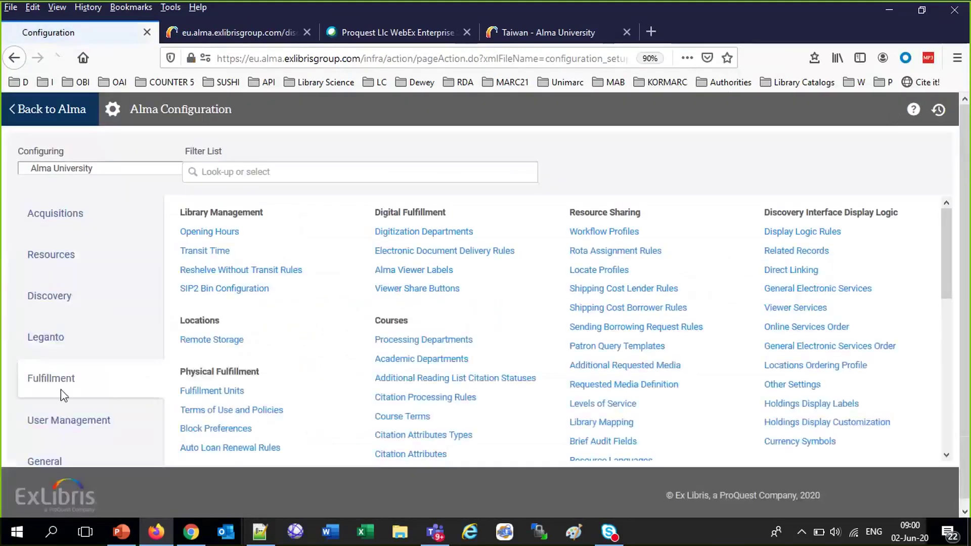
Open the Staff digitization rule for editing in the digitization and copyright rules list
scroll(105, 391, "down", 1)
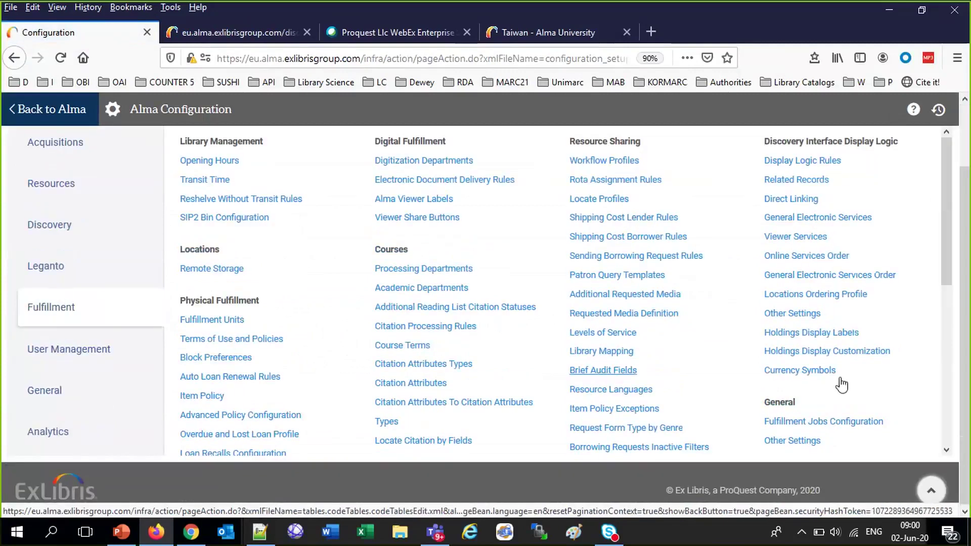
scroll(842, 386, "down", 5)
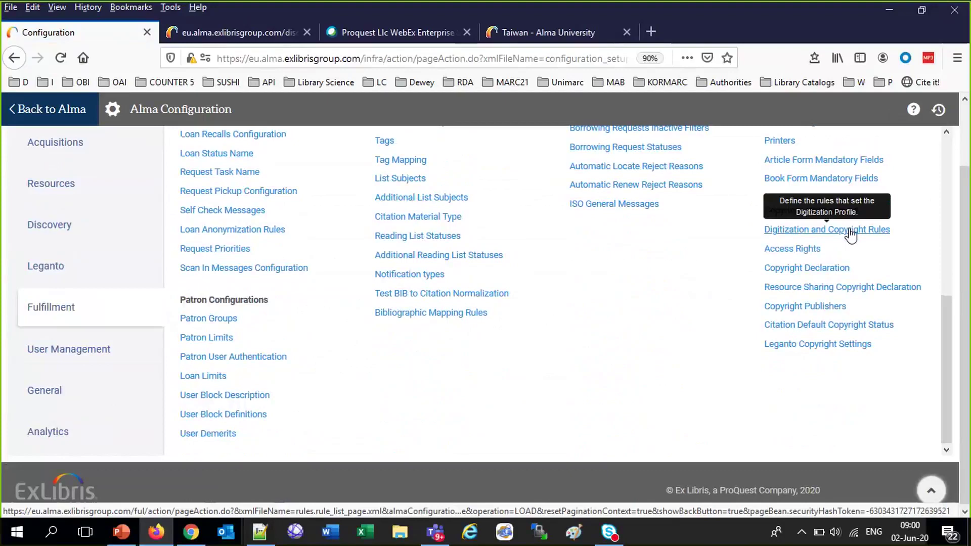
left_click(851, 230)
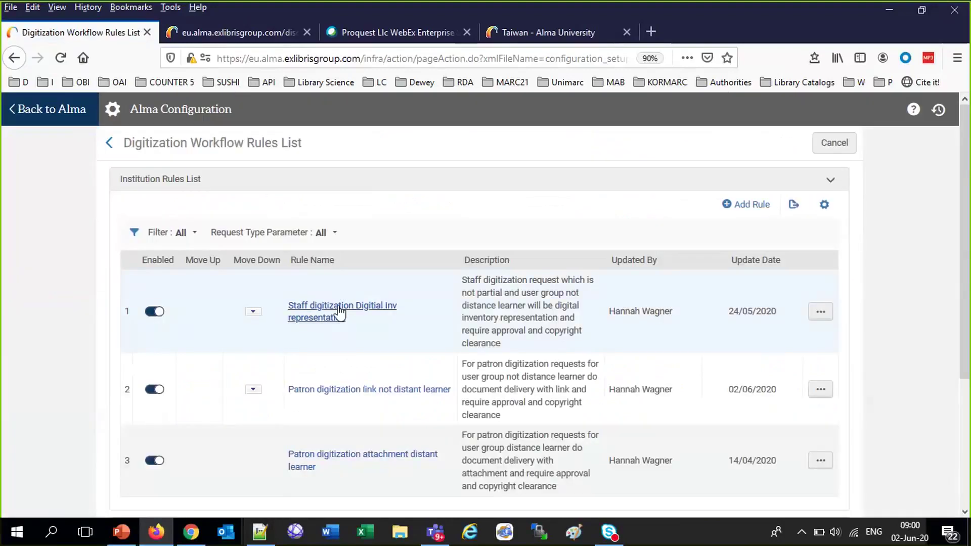
left_click(815, 315)
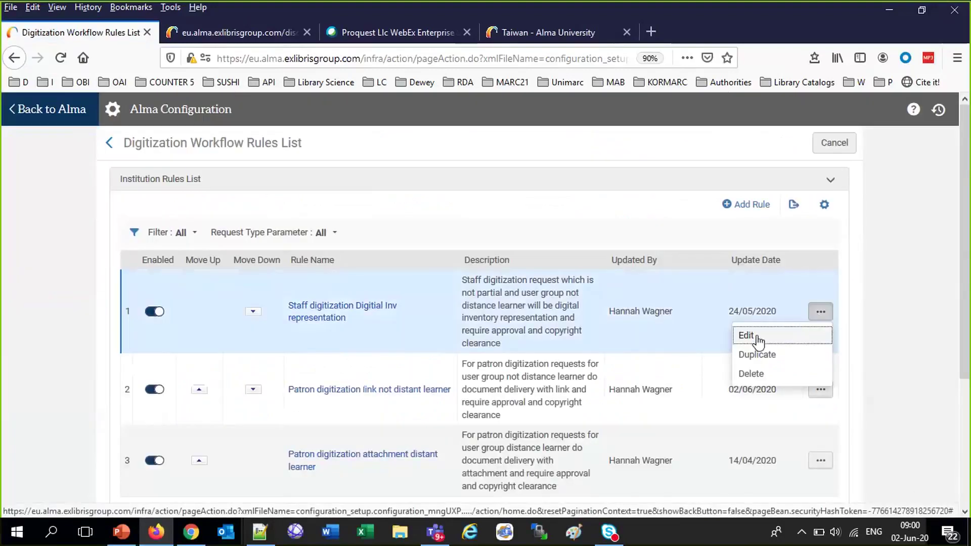
left_click(756, 336)
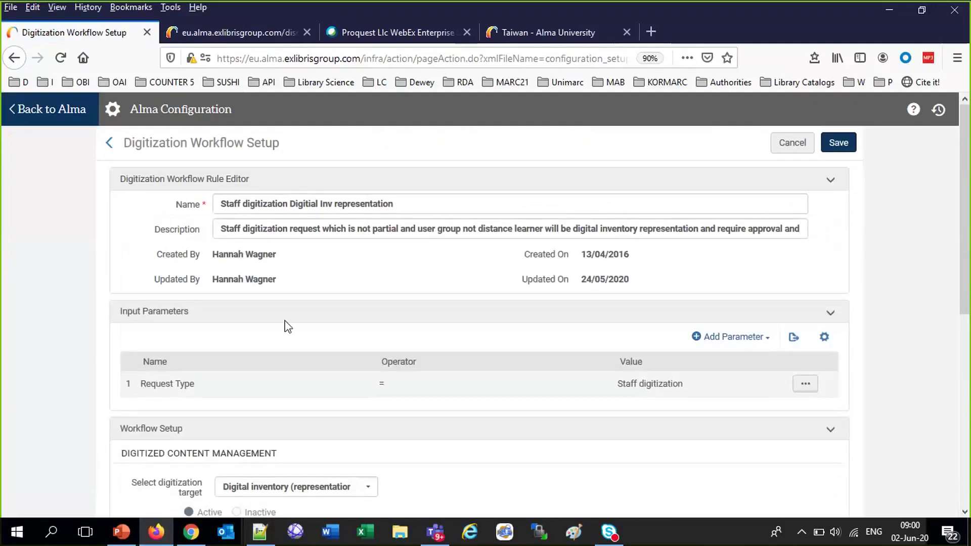
Review the rule's workflow: target Digital inventory (representation), default collection Central Digitized Collection
scroll(422, 393, "down", 2)
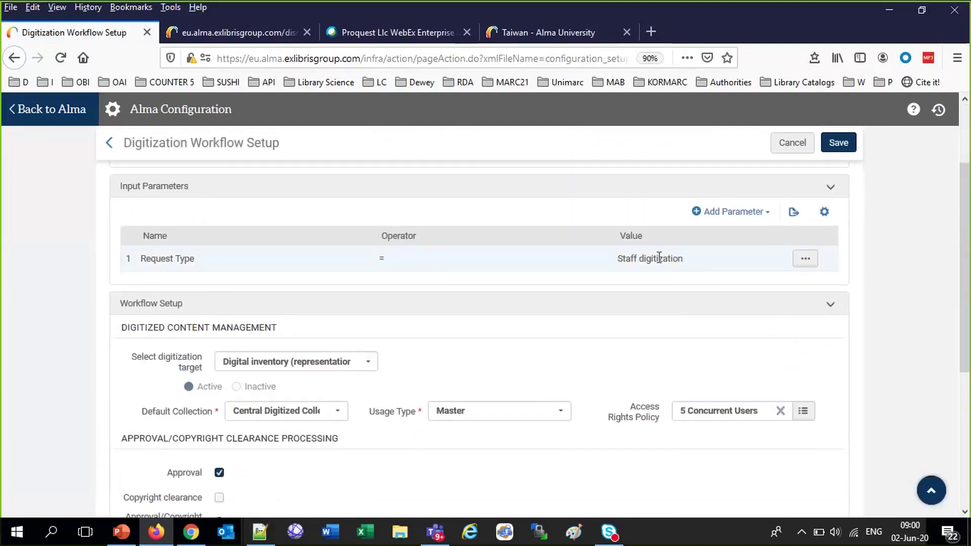
left_click(268, 362)
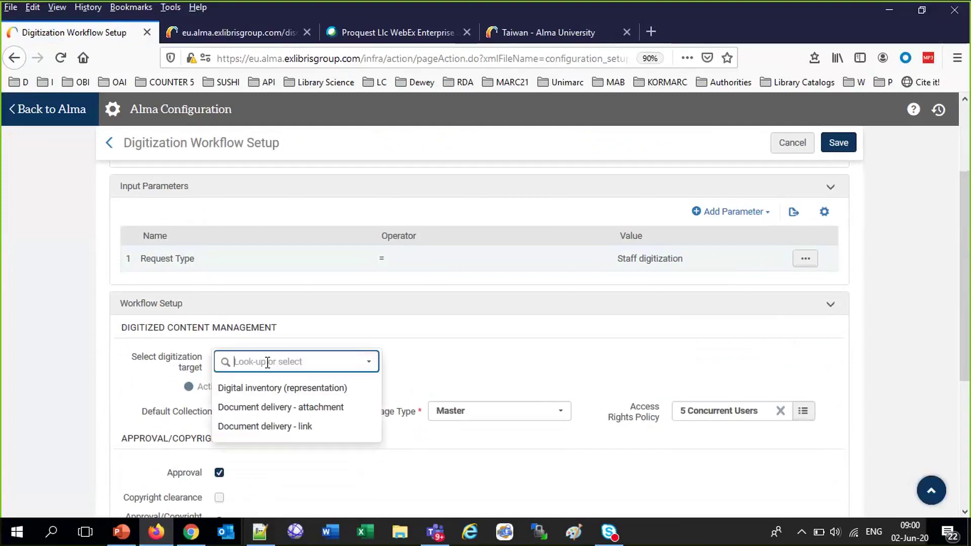
left_click(281, 388)
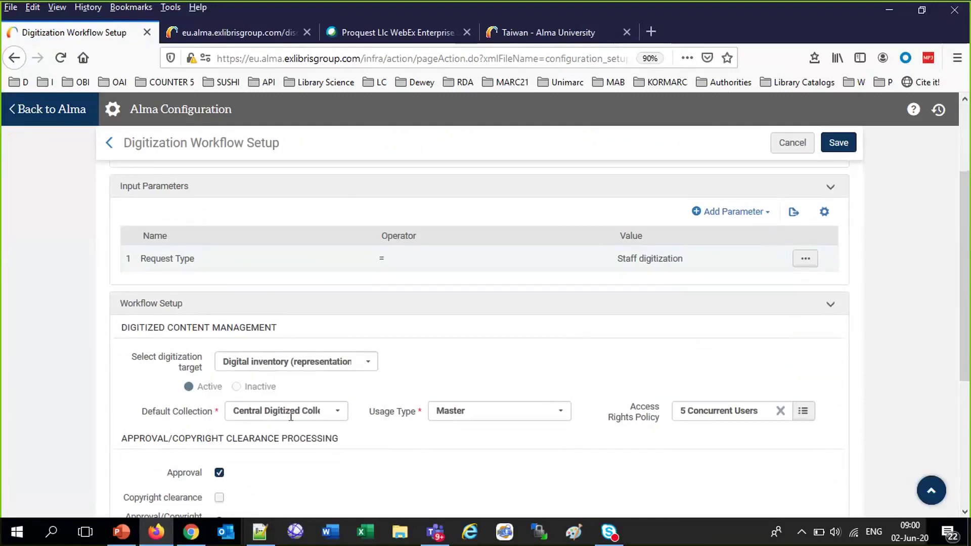
left_click(238, 410)
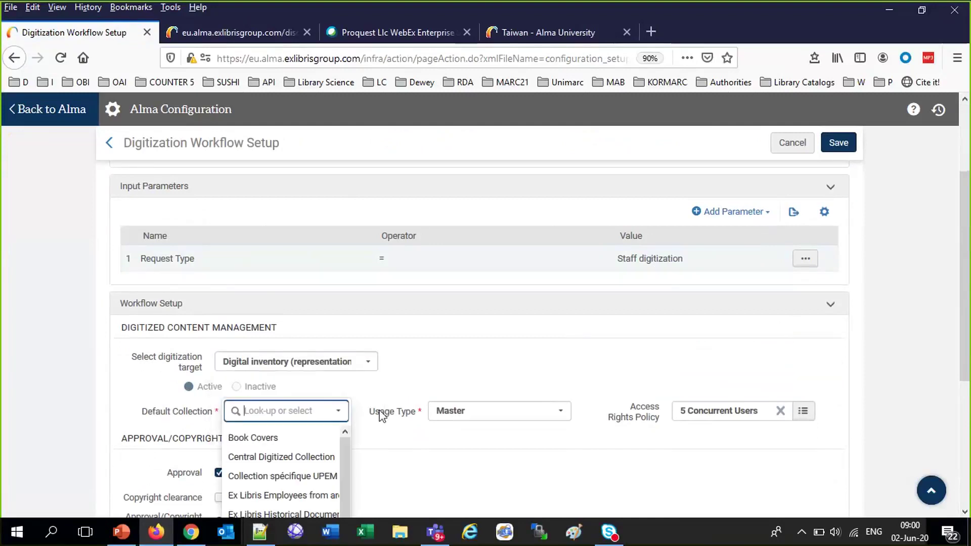
left_click(285, 458)
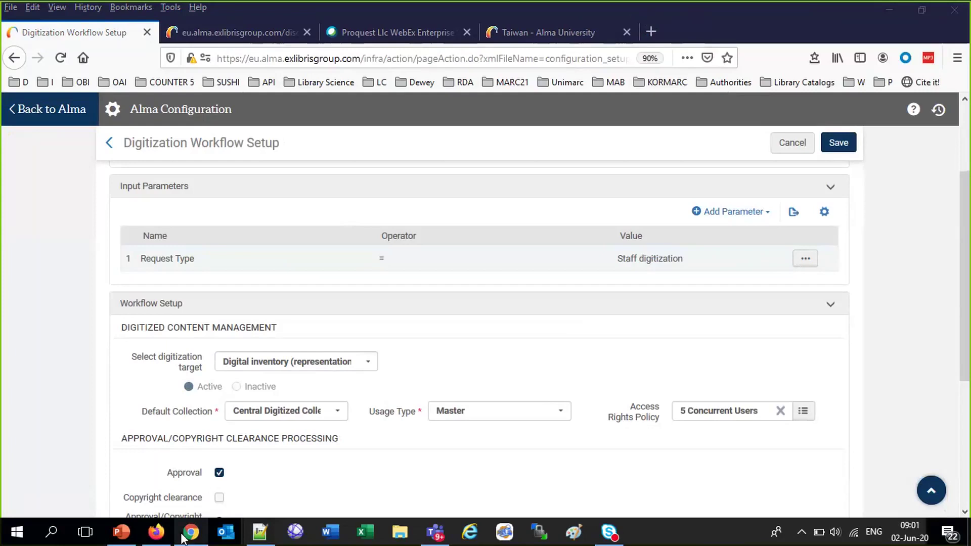
Start typing 'youtube' in a new Chrome tab, then open a blank new Firefox tab
left_click(203, 537)
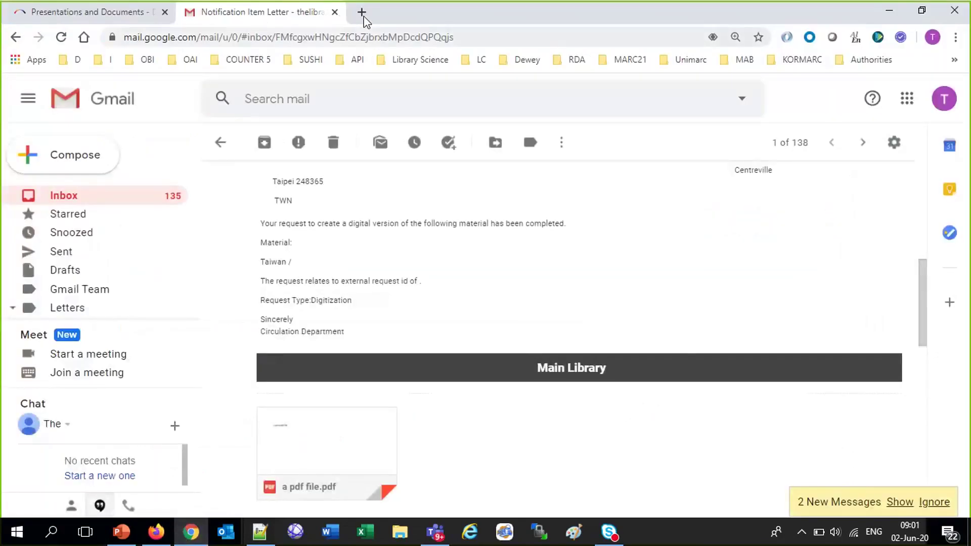
left_click(360, 12)
type("youtu")
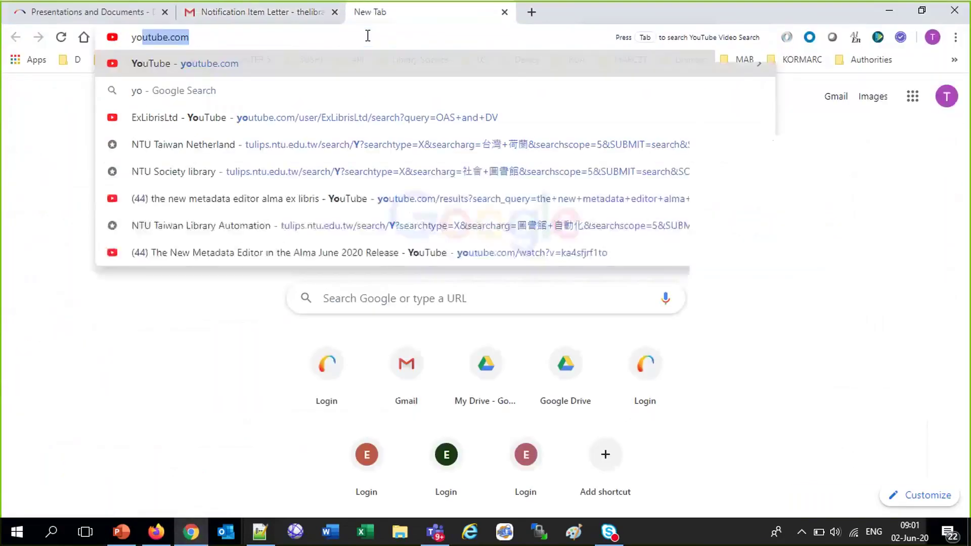
type("be")
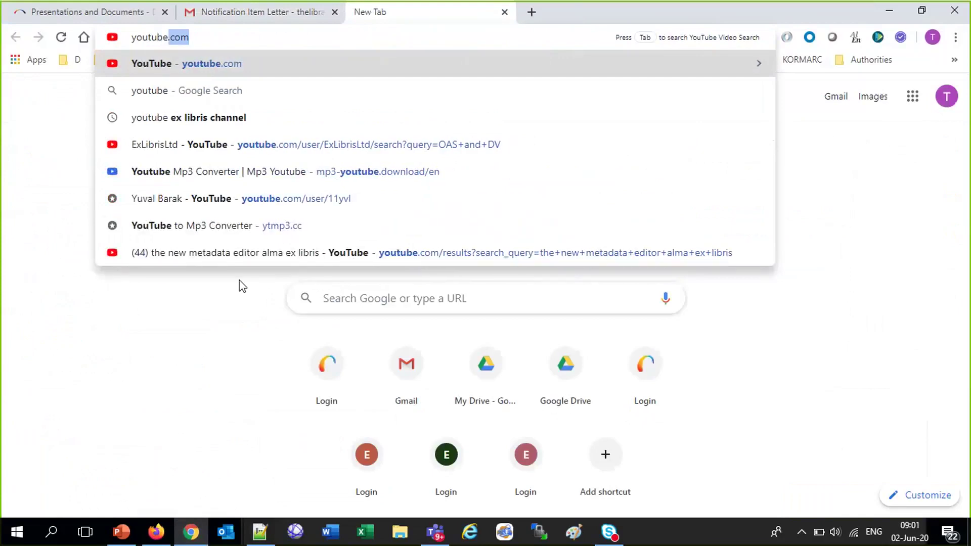
left_click(163, 526)
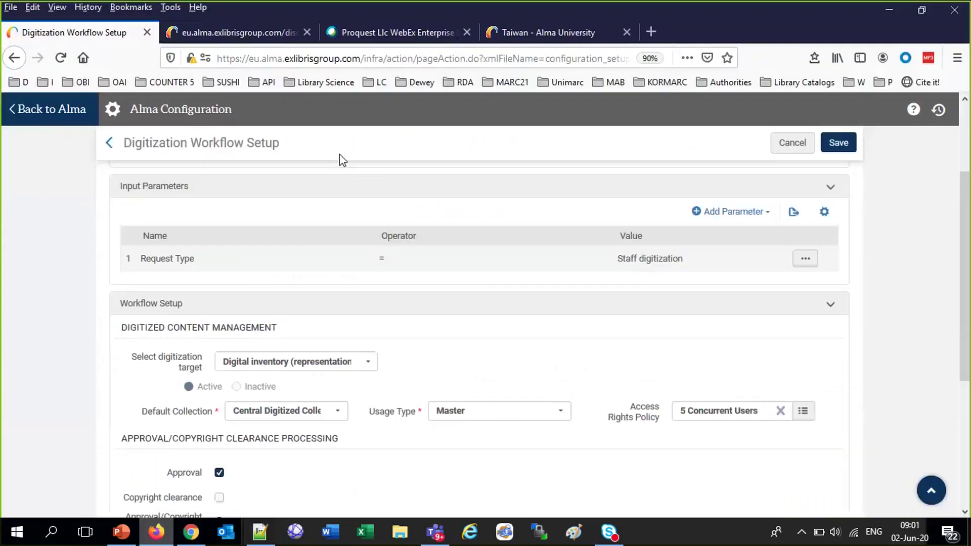
left_click(651, 33)
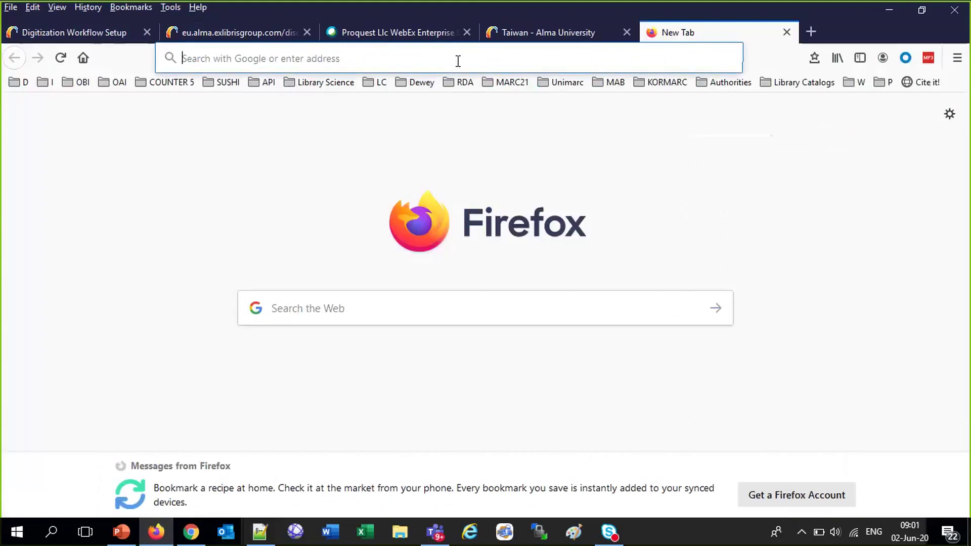
Go to YouTube, search 'exlibris ltd' and open the ExLibrisLtd channel
type("youtube.com/")
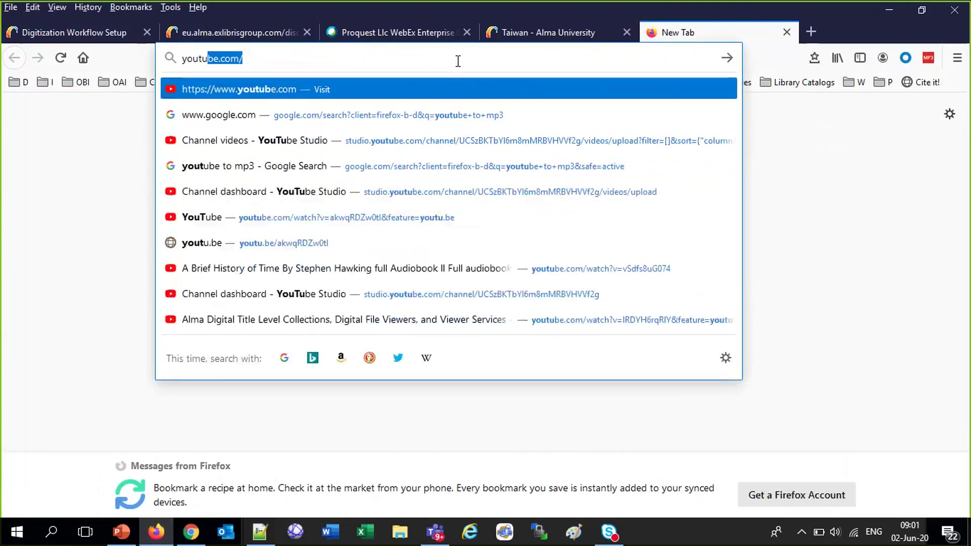
key("Return")
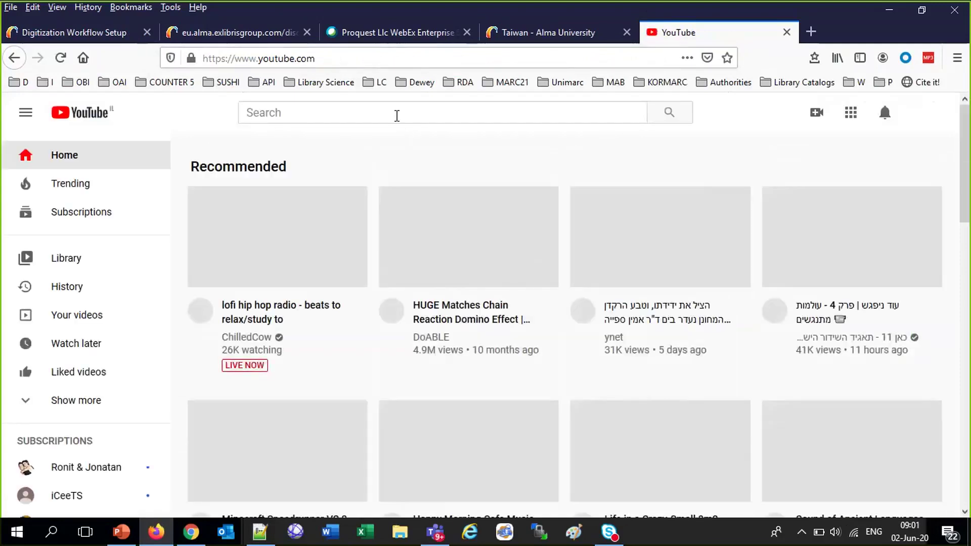
left_click(399, 114)
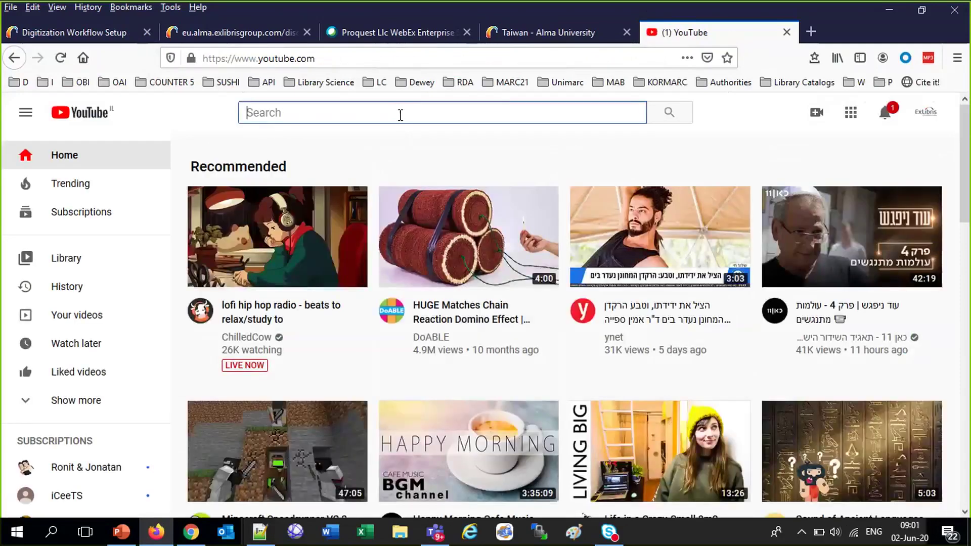
type("exlibri")
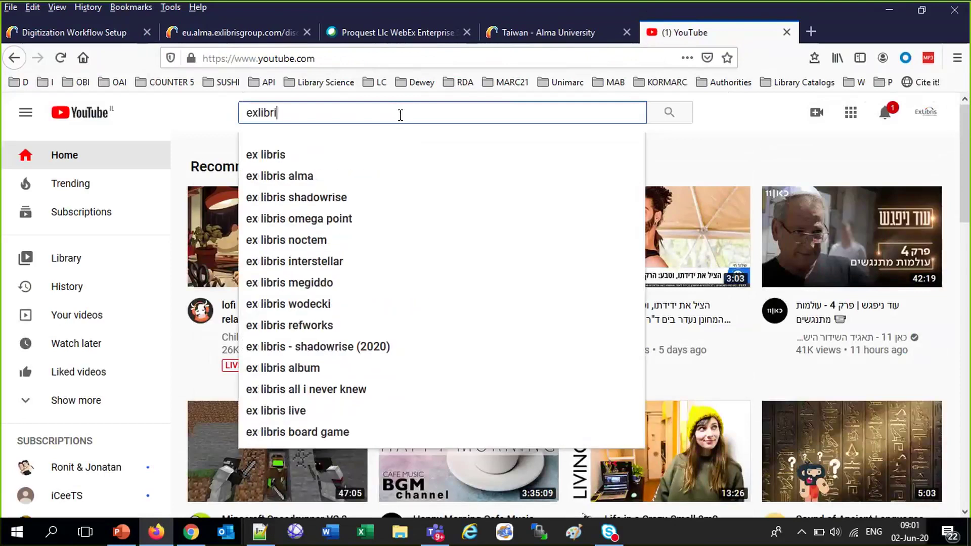
type("s ltd")
key("Return")
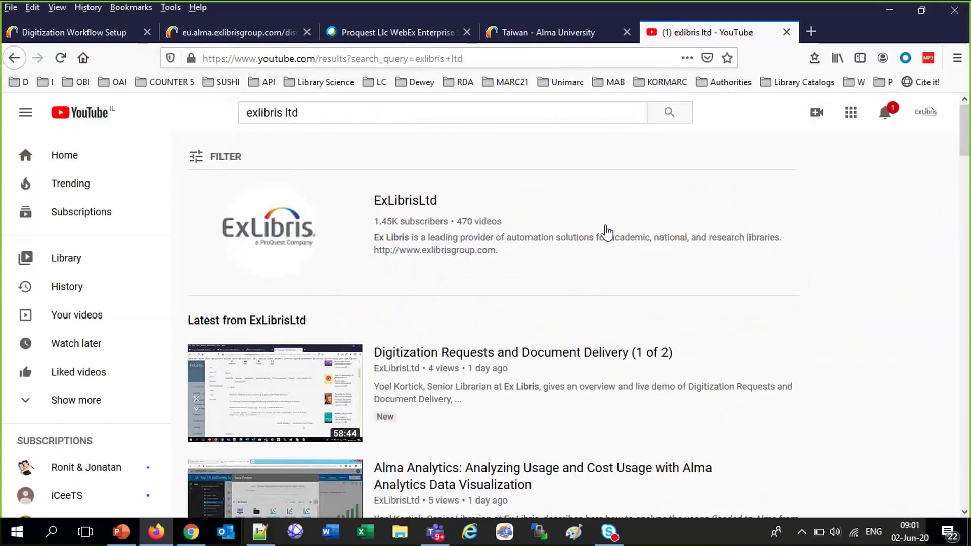
left_click(263, 237)
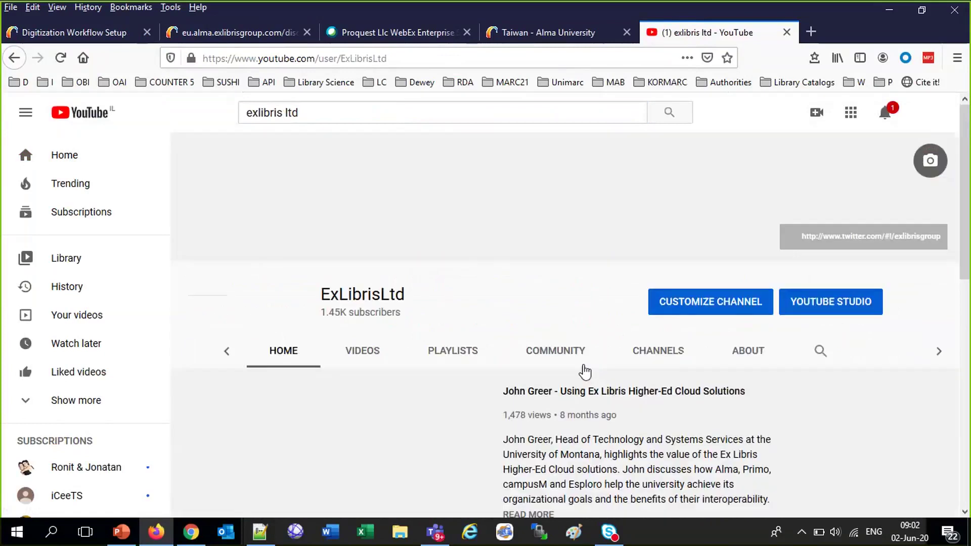
Search the ExLibrisLtd channel for 'digitization webinar' and browse the results
left_click(822, 357)
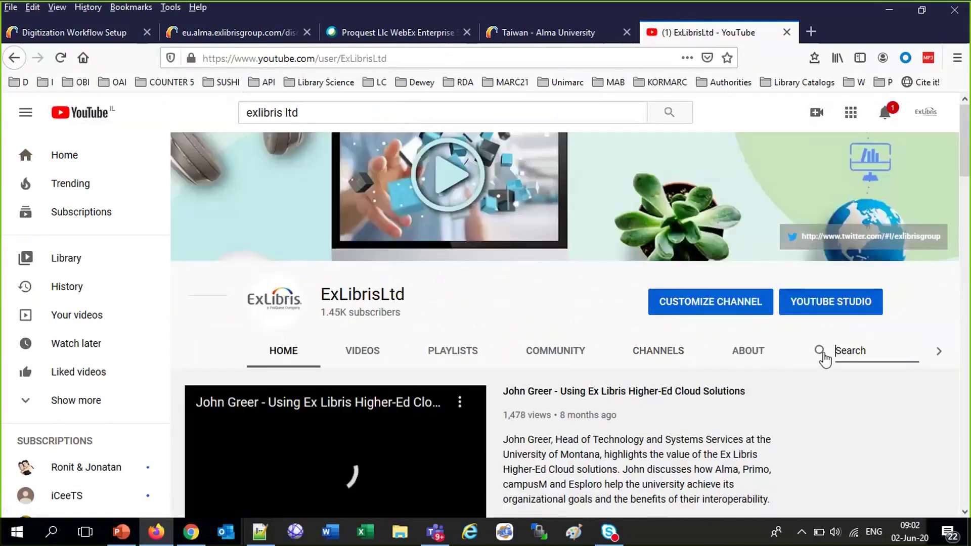
type("diditiza")
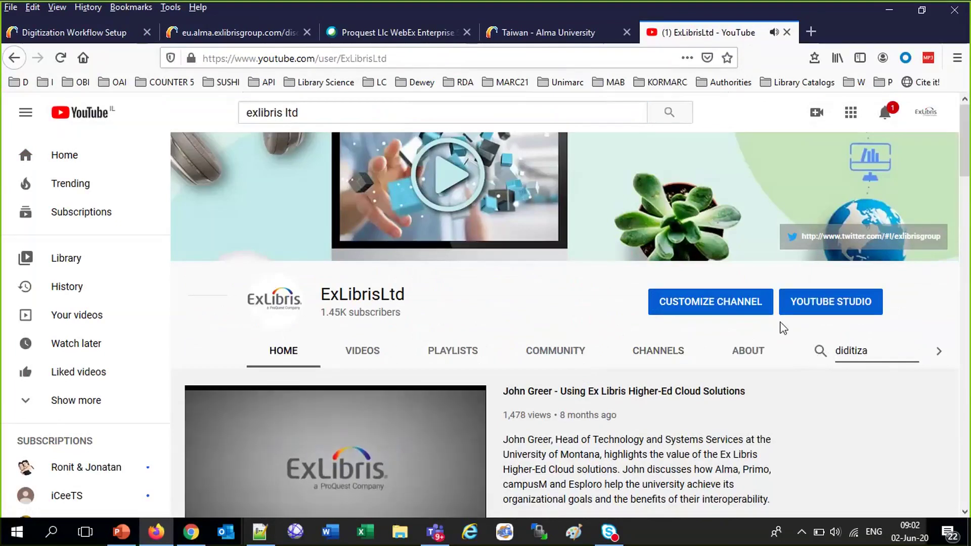
scroll(784, 328, "down", 3)
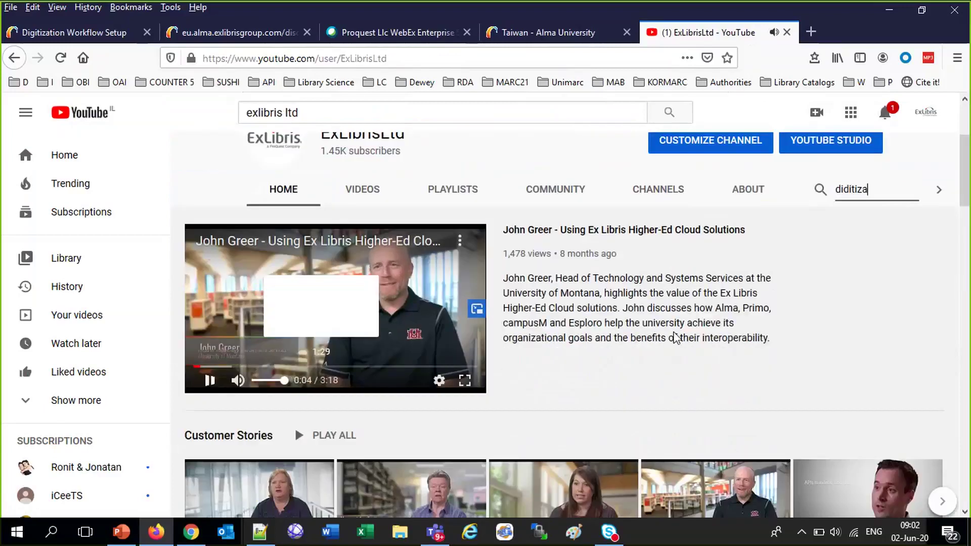
scroll(662, 324, "up", 3)
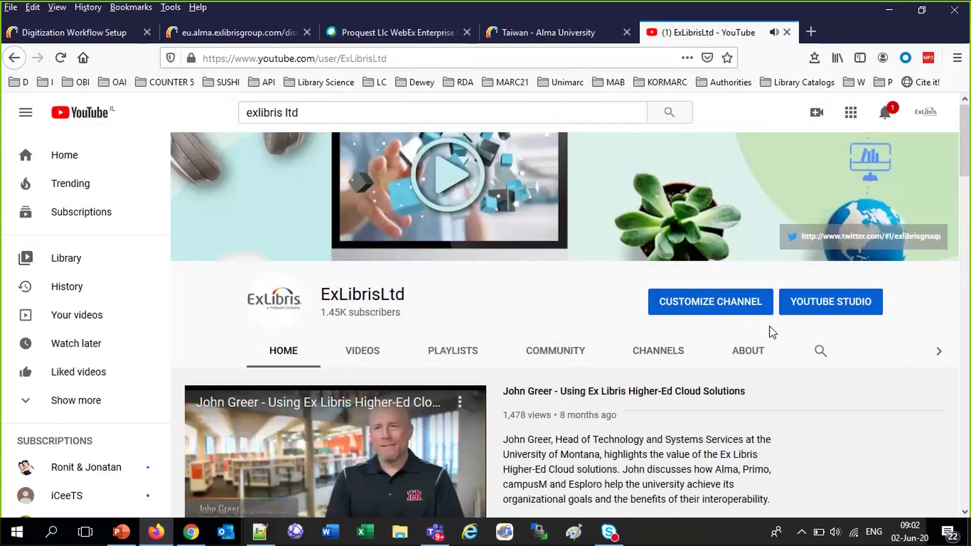
left_click(820, 350)
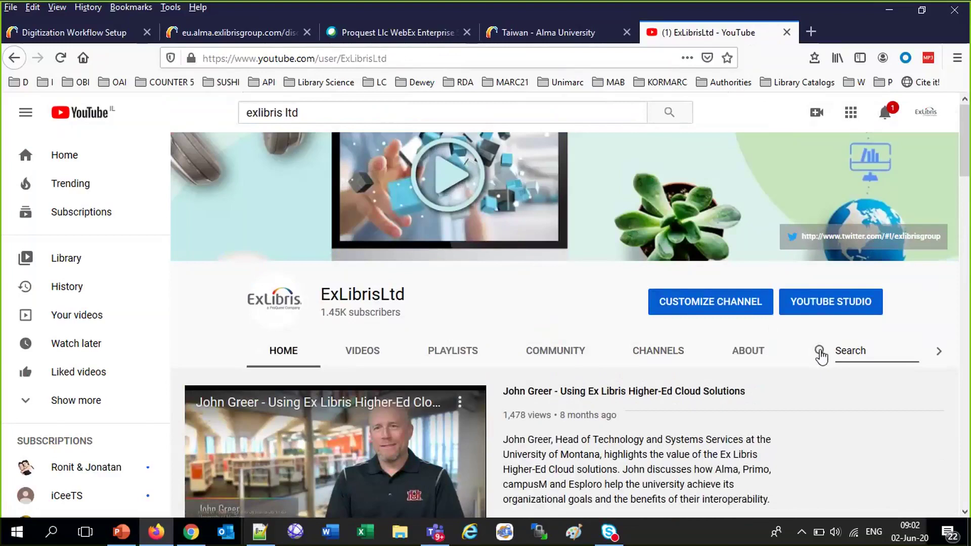
type("digitization webinar")
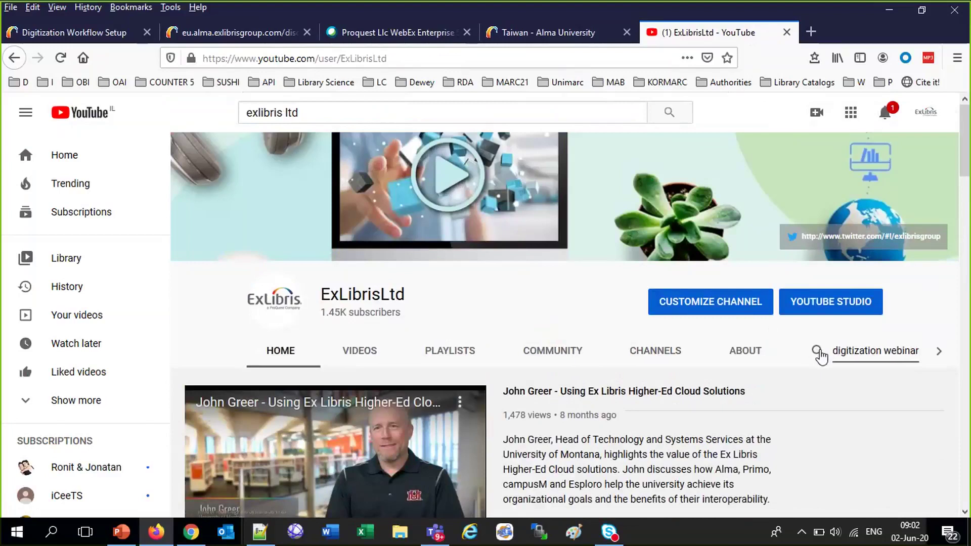
key("Return")
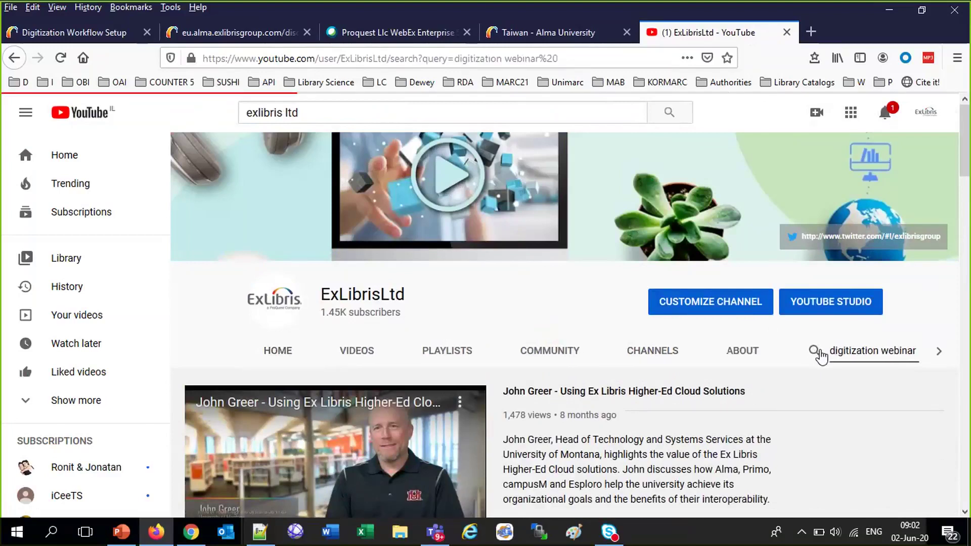
scroll(820, 354, "down", 5)
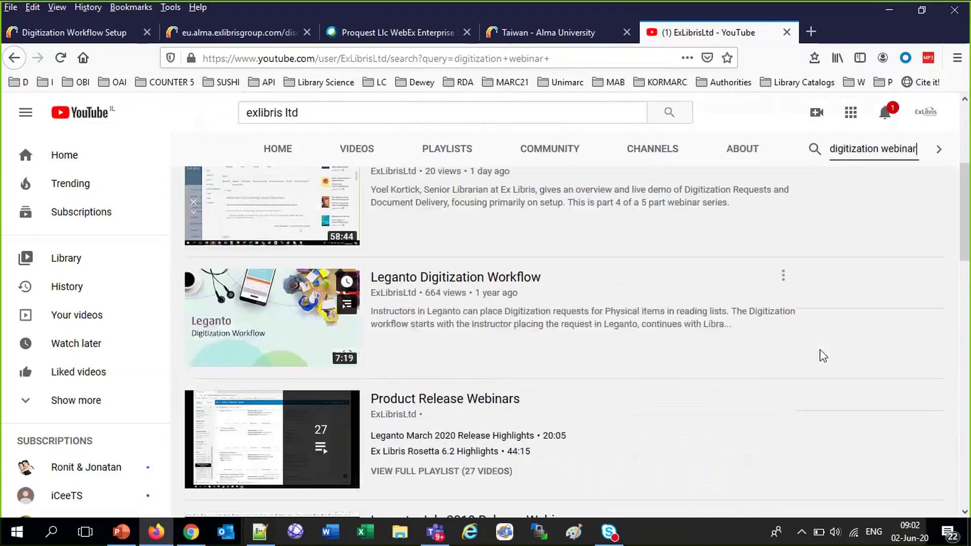
scroll(820, 350, "down", 9)
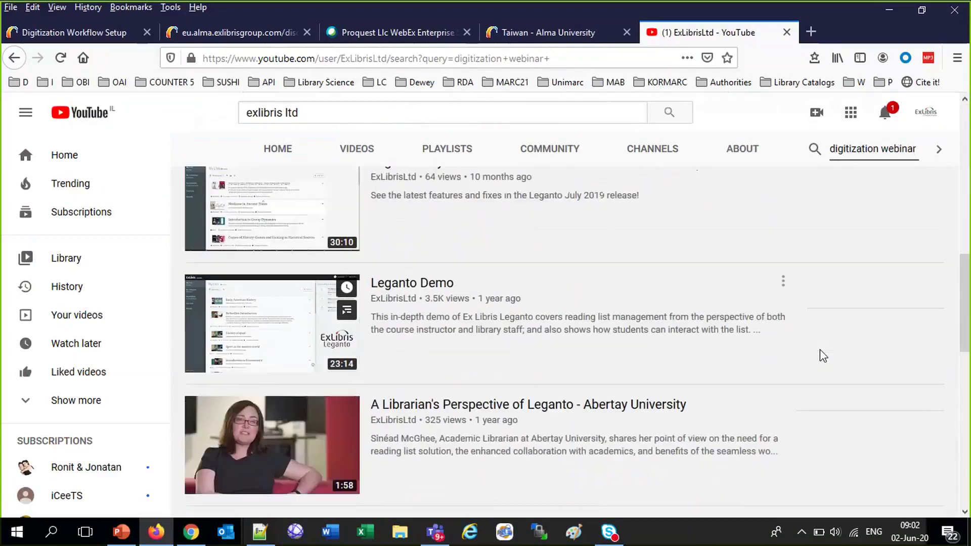
scroll(821, 350, "down", 3)
scroll(820, 350, "up", 15)
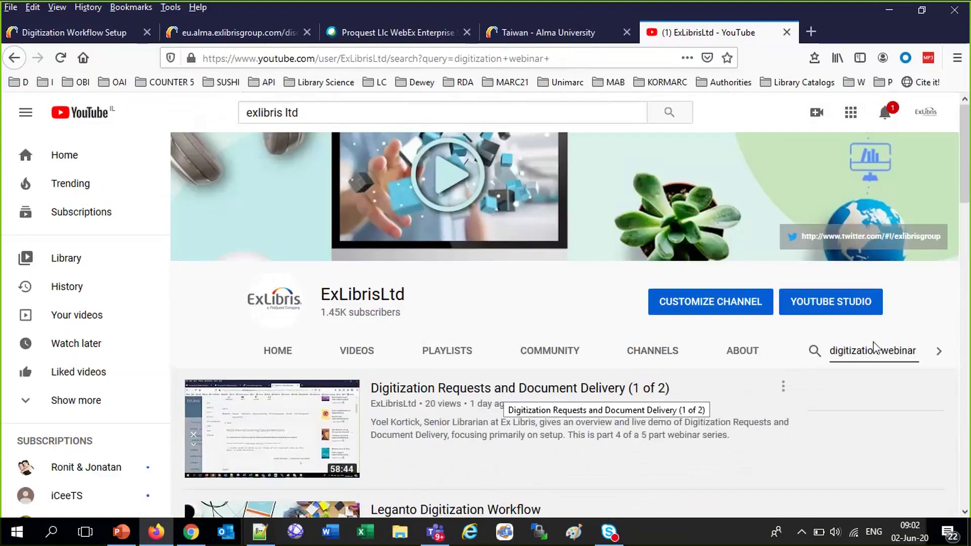
Change the channel search to 'digital webinar' and scroll through the Alma Digital webinars
double_click(856, 346)
type("digial")
key("BackSpace")
key("BackSpace")
key("BackSpace")
type("tal")
key("Return")
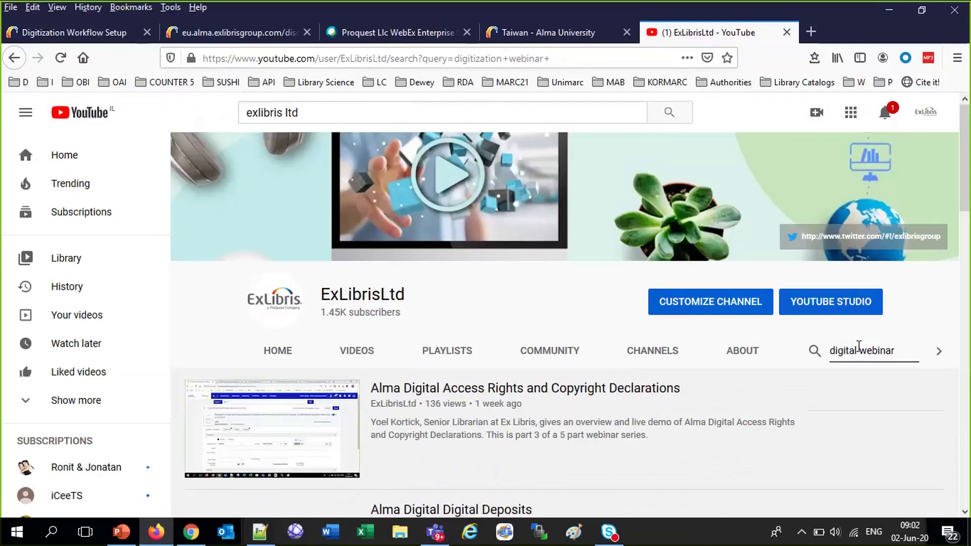
scroll(713, 374, "down", 3)
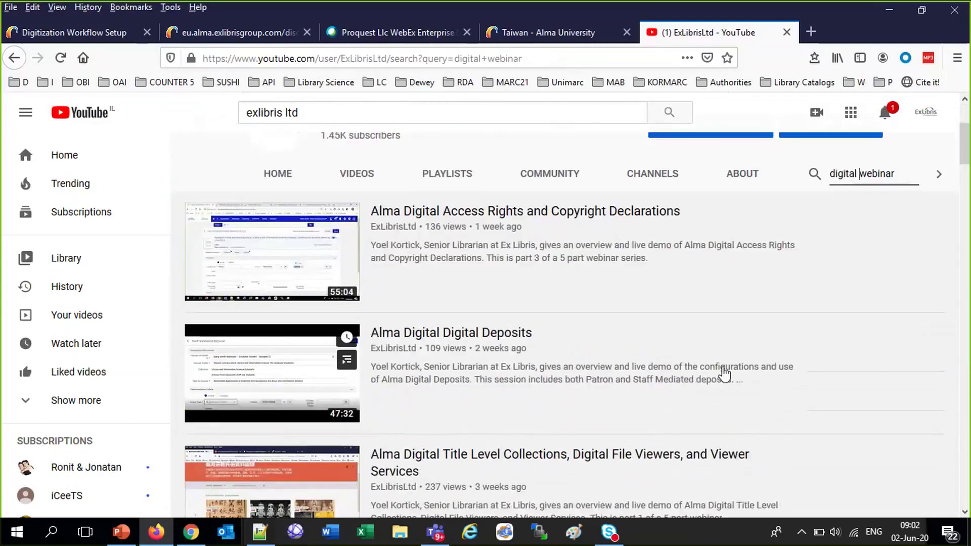
scroll(657, 377, "down", 2)
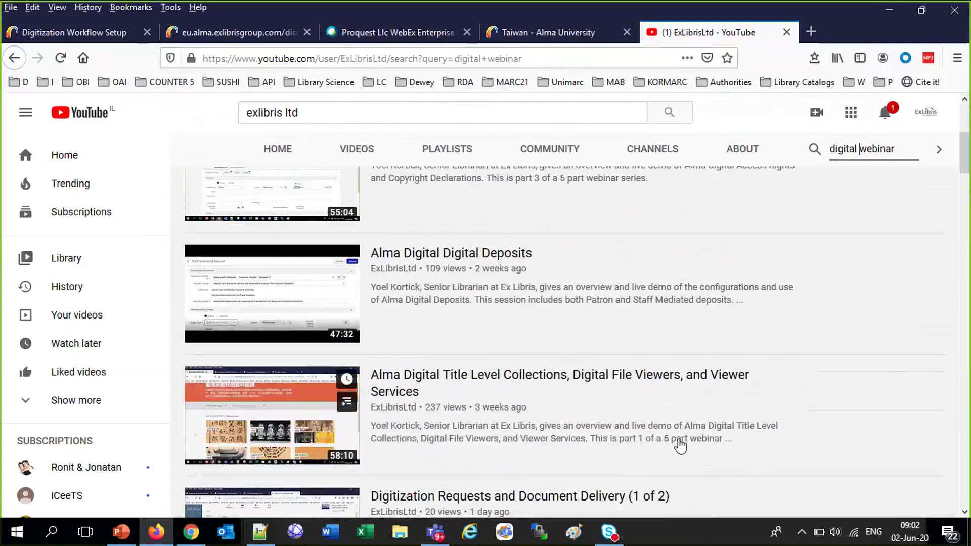
scroll(680, 445, "up", 5)
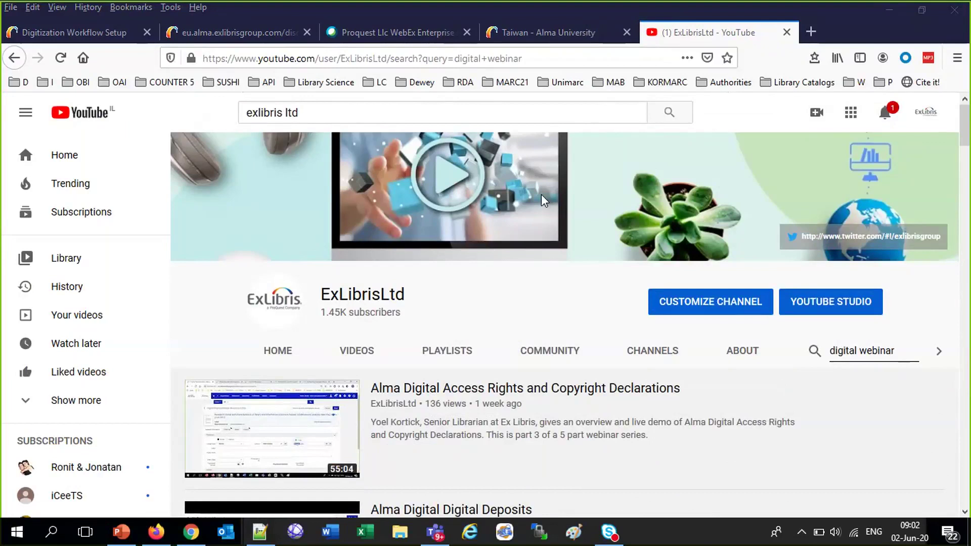
Web-search 'ask the alma expert' in a new tab and scroll the results
left_click(811, 31)
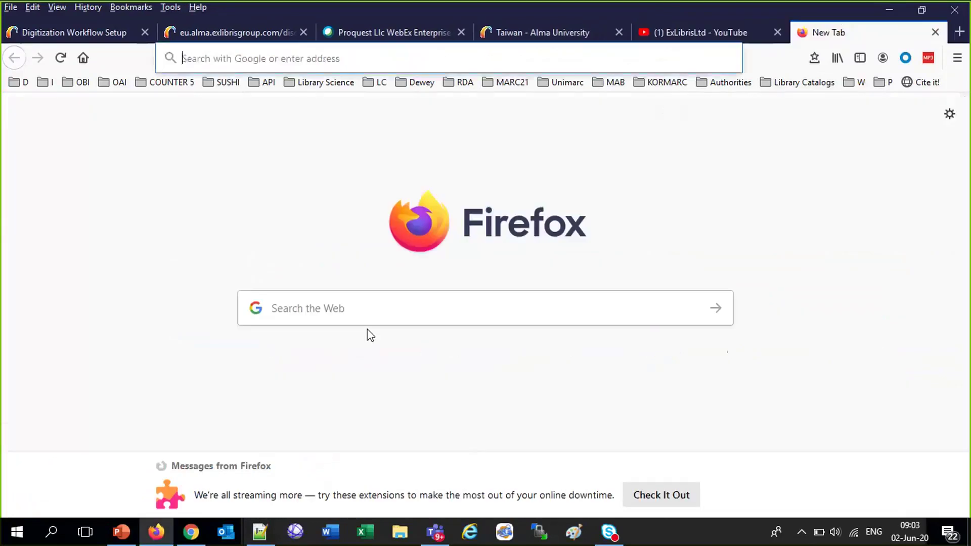
left_click(368, 309)
type("ask ")
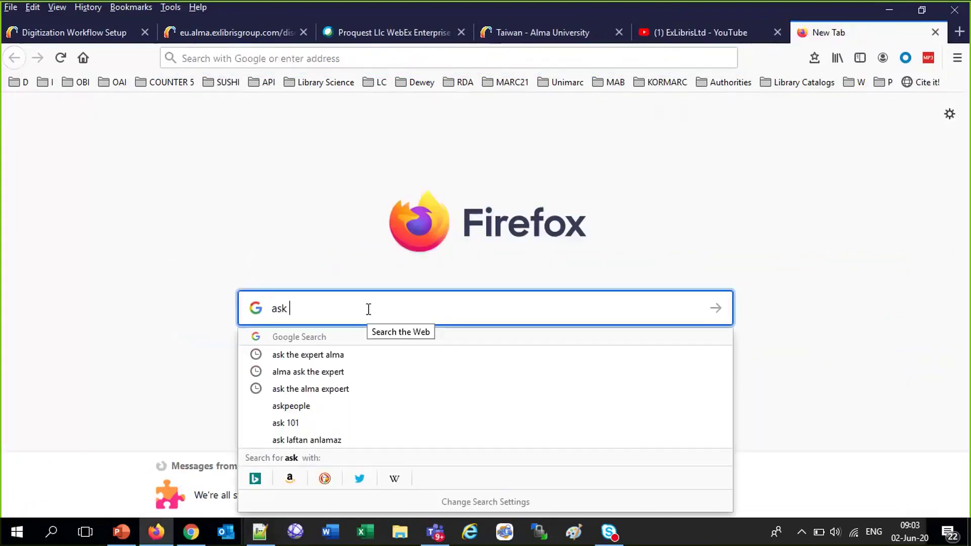
type("the al;ma expert")
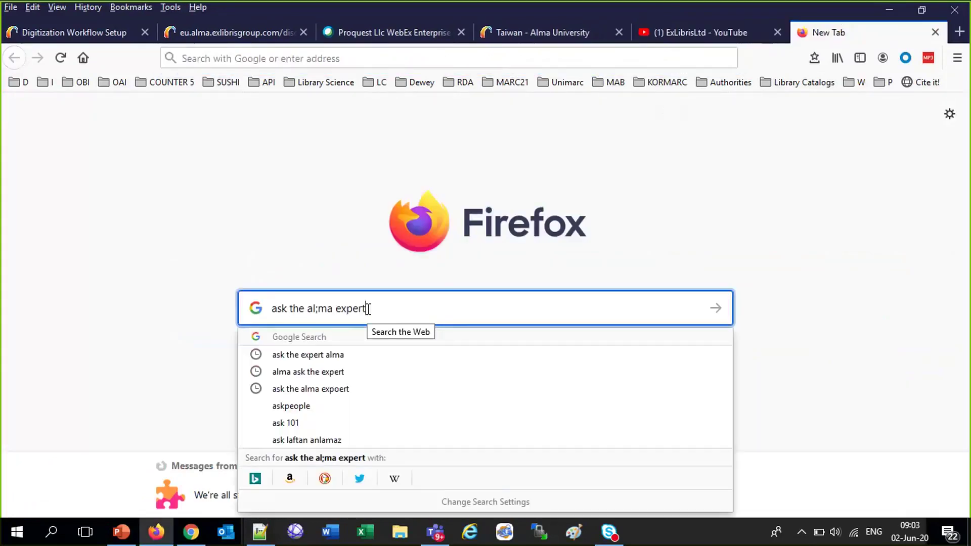
key("Return")
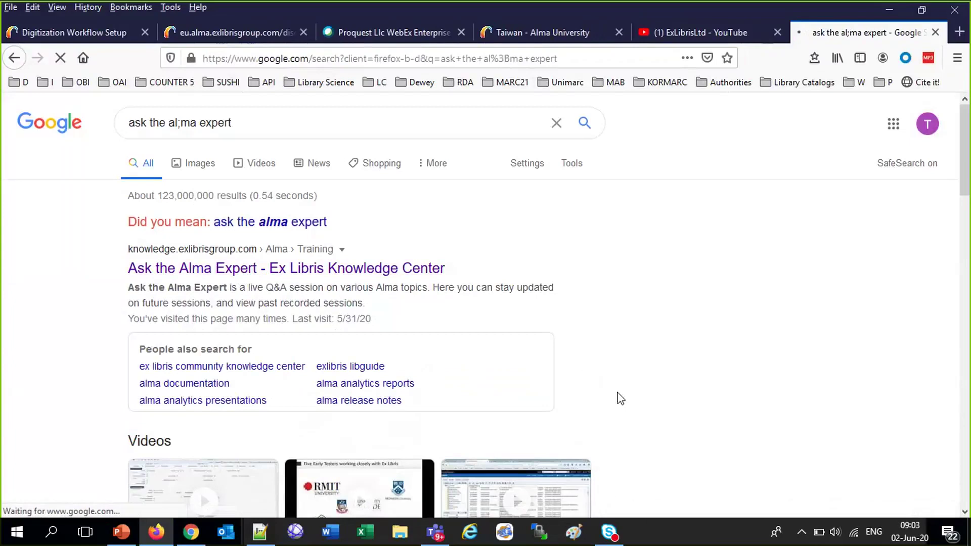
scroll(621, 398, "down", 6)
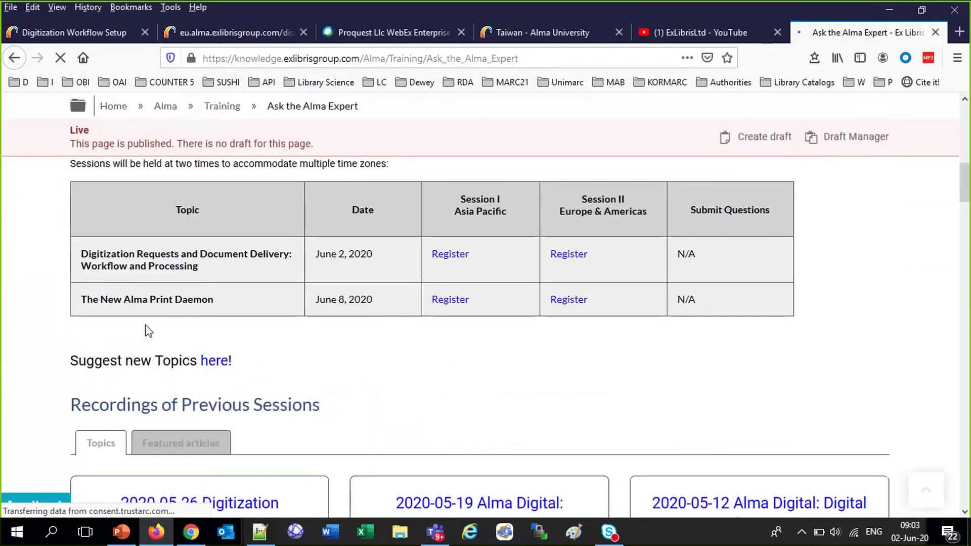